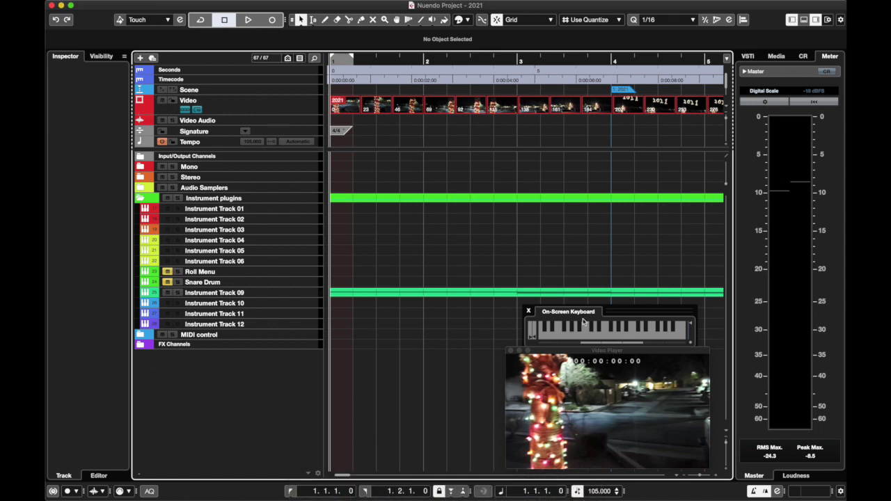
Reposition the video player window slightly and solo the Video Audio track.
drag(633, 355, 643, 354)
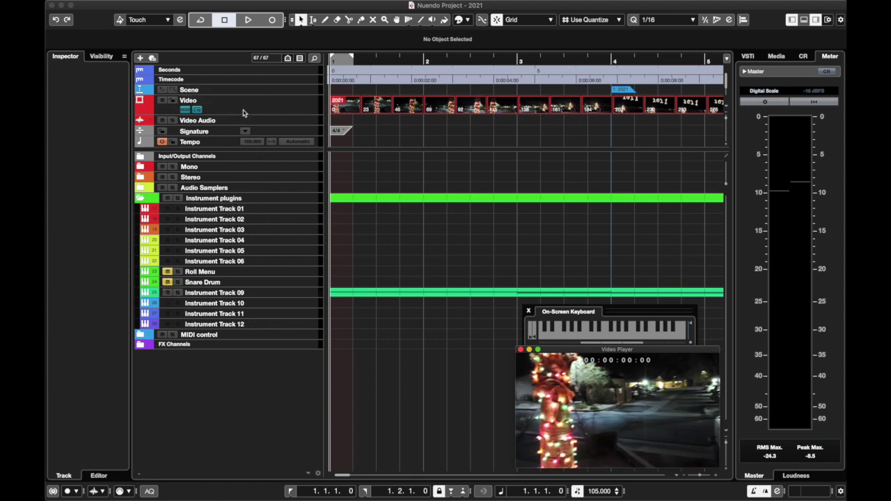
click(172, 123)
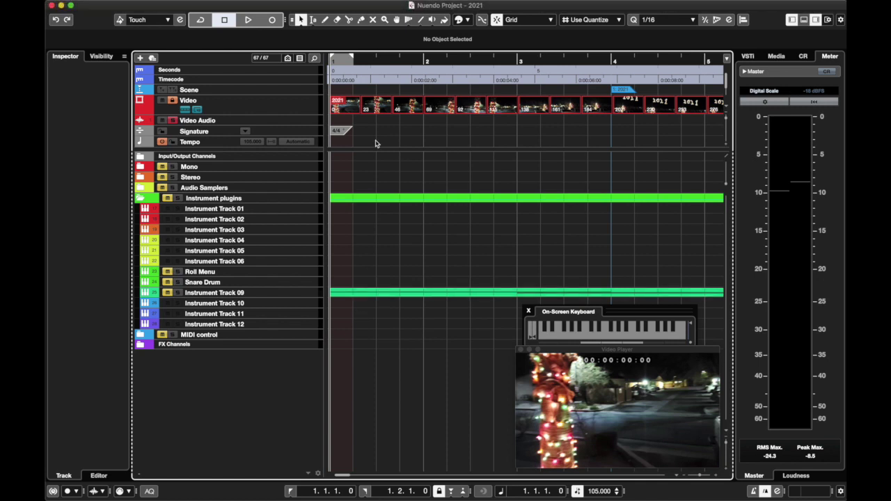
scroll(376, 194, right, 1)
scroll(376, 195, left, 1)
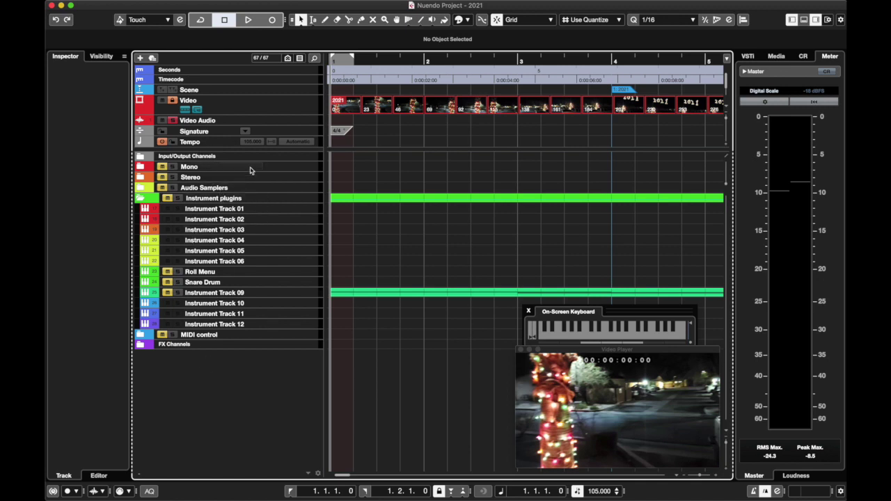
Expand the Input/Output Channels folder and insert the SuperVision analyzer on the Stereo Out channel.
click(230, 156)
click(141, 158)
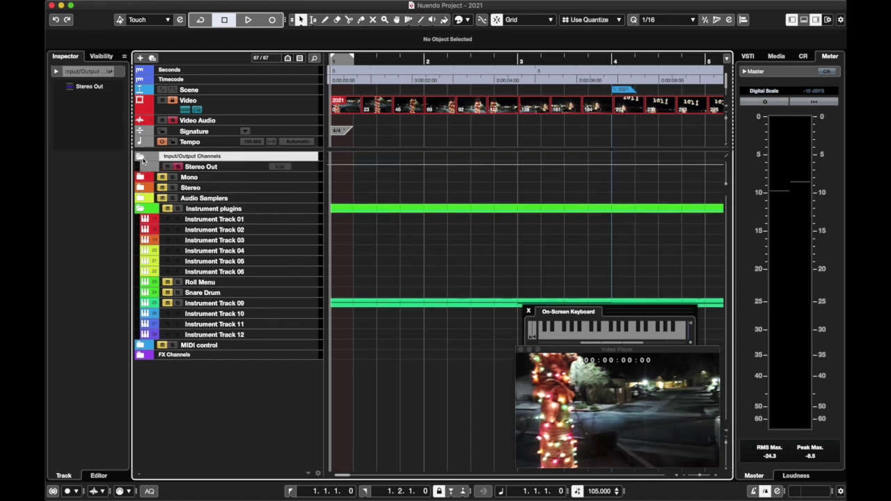
click(233, 167)
click(101, 123)
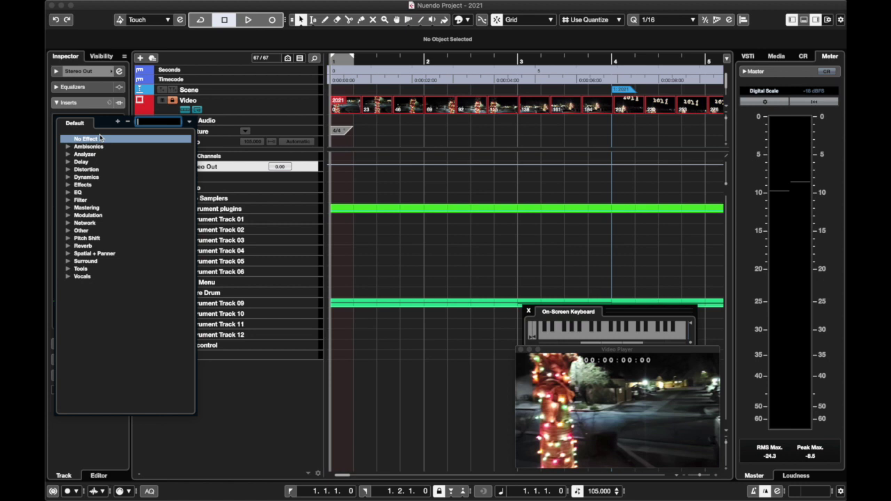
click(68, 154)
click(91, 162)
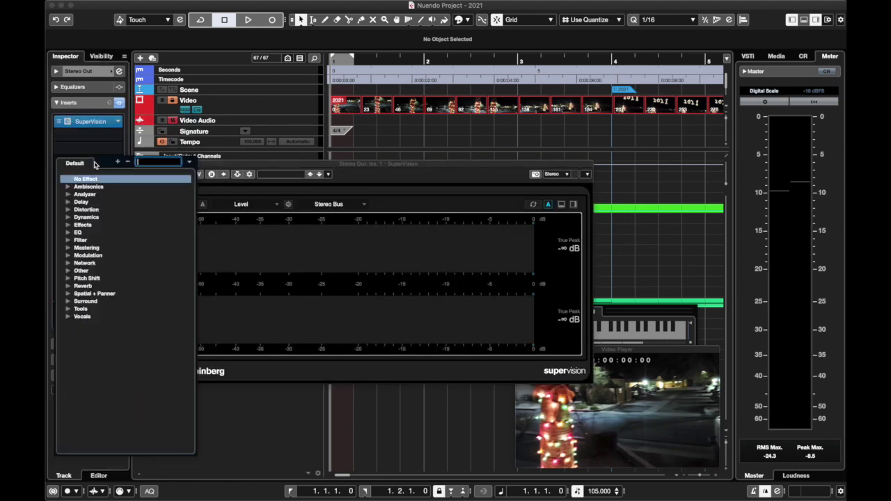
Load the Viewer Track review preset in SuperVision.
click(304, 172)
click(286, 174)
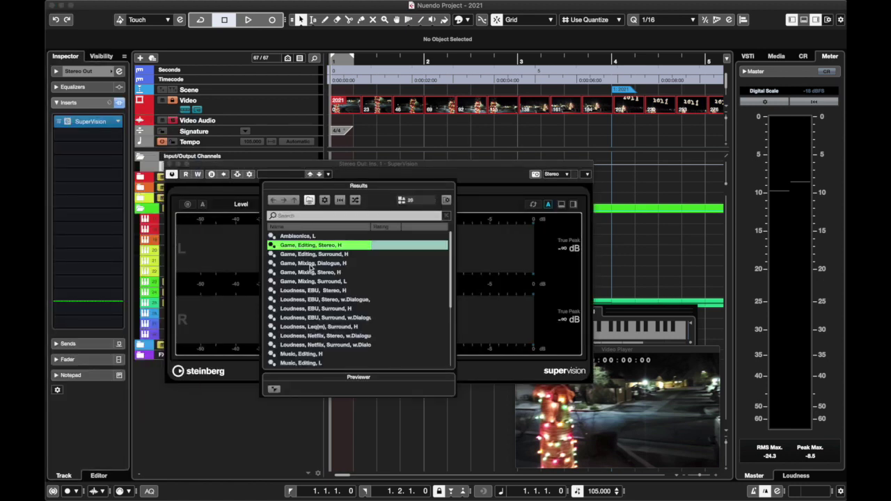
scroll(312, 267, down, 5)
double_click(307, 362)
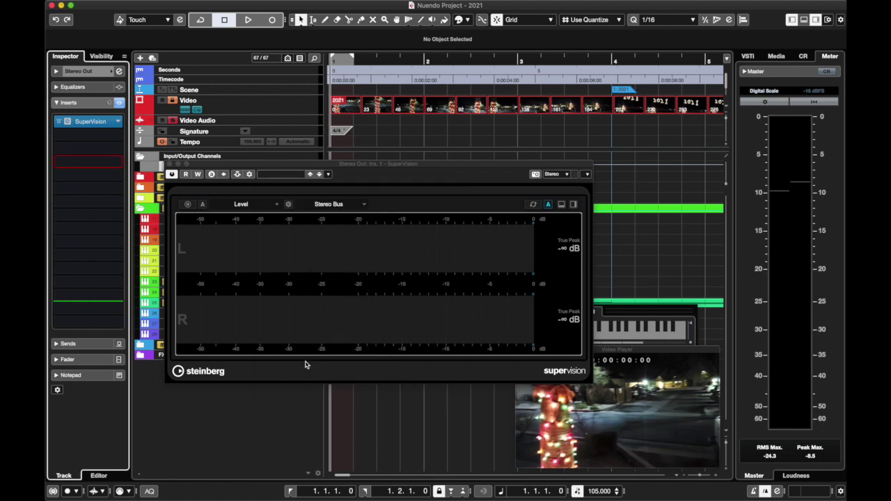
Move and enlarge the SuperVision window and select its Loudness module.
drag(341, 160, 341, 84)
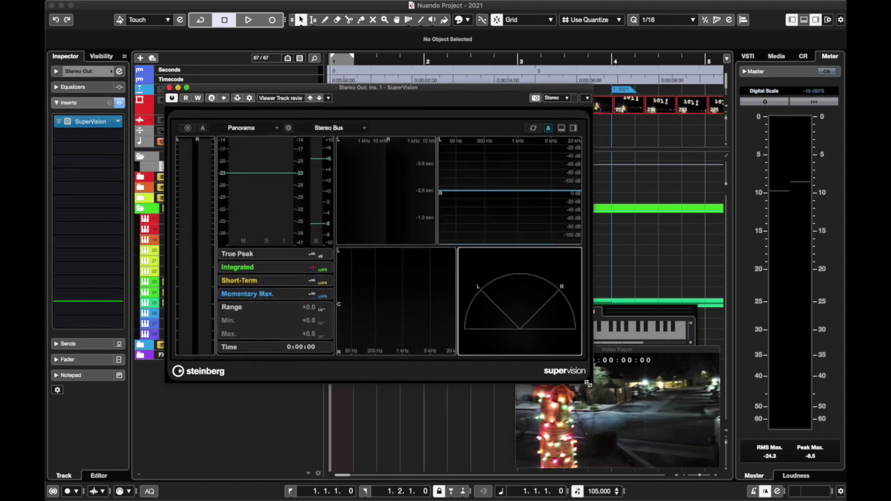
drag(588, 382, 686, 418)
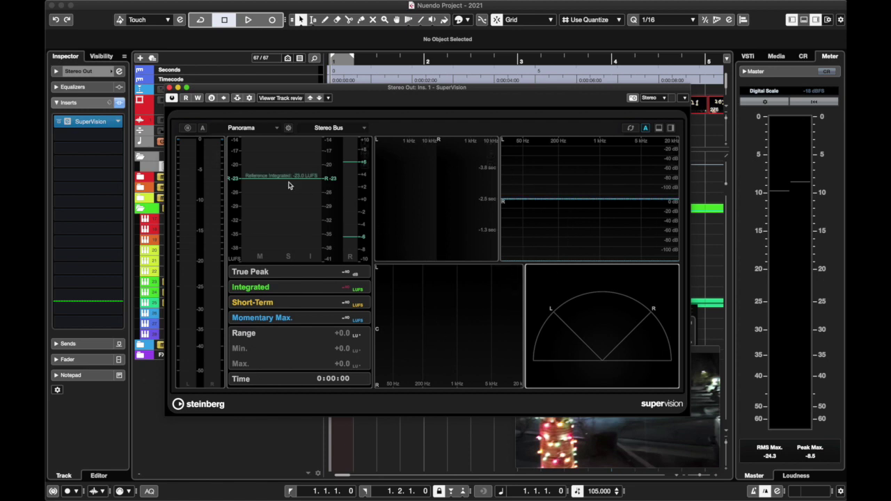
click(298, 218)
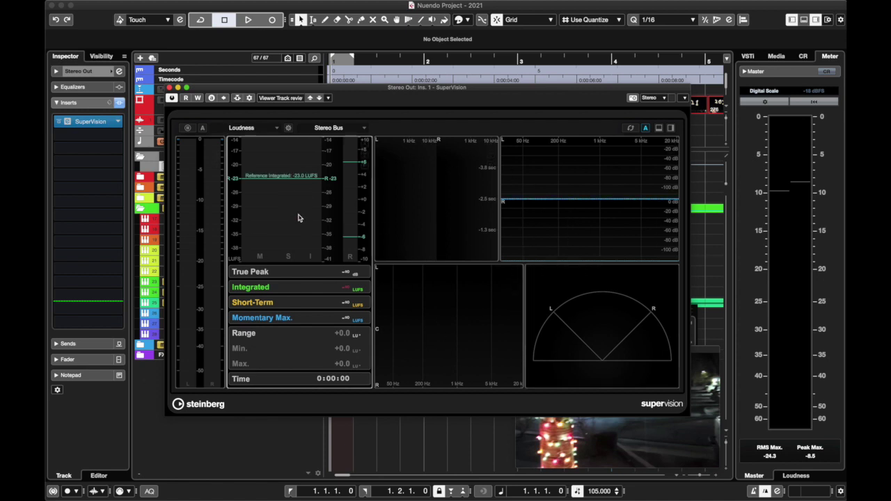
Remove SuperVision from the Stereo Out inserts and discard its changes.
click(117, 121)
click(87, 137)
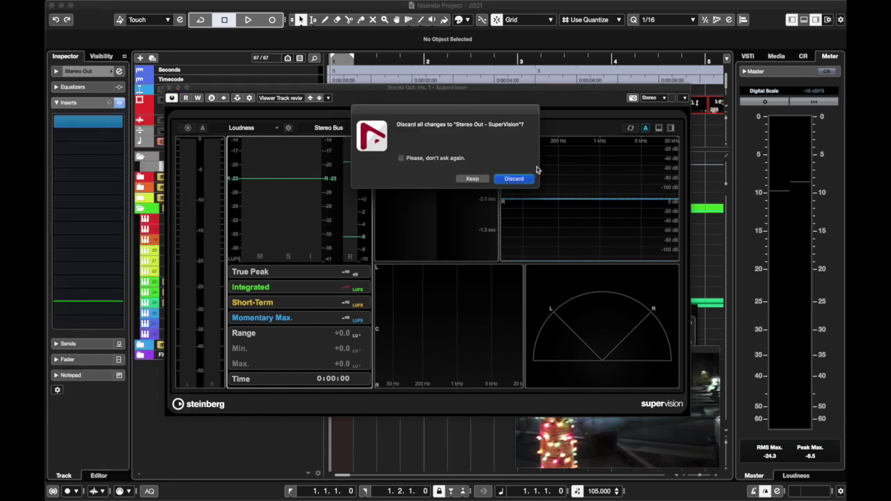
click(512, 179)
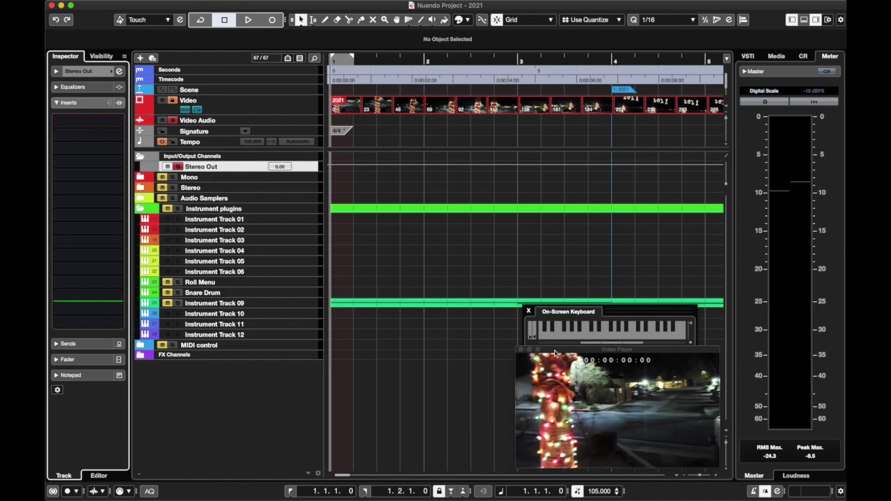
Enlarge the video player, play the clip through, and restore the player to its small size.
click(530, 349)
key(space)
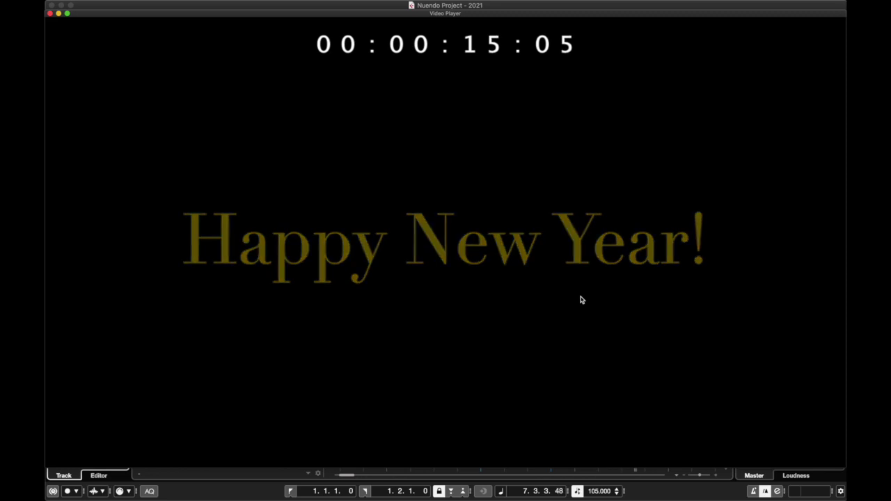
double_click(119, 15)
Return the playhead to the project start and turn off the active solo.
scroll(383, 144, left, 10)
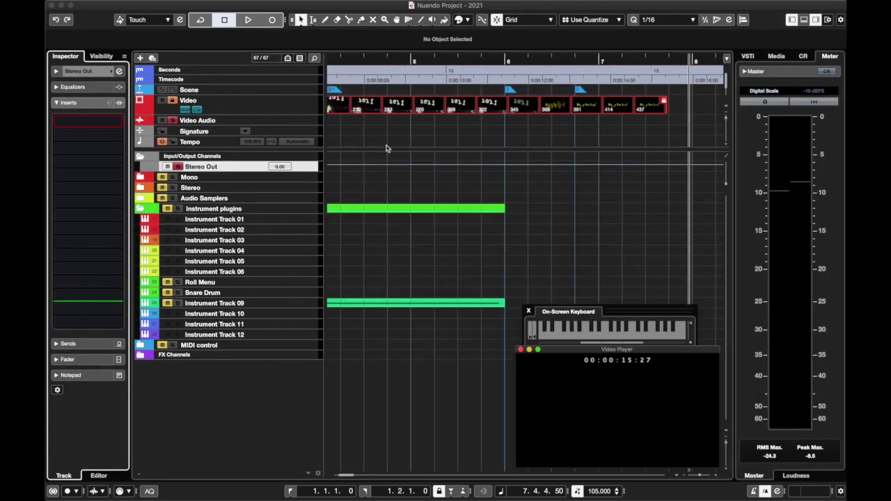
click(341, 63)
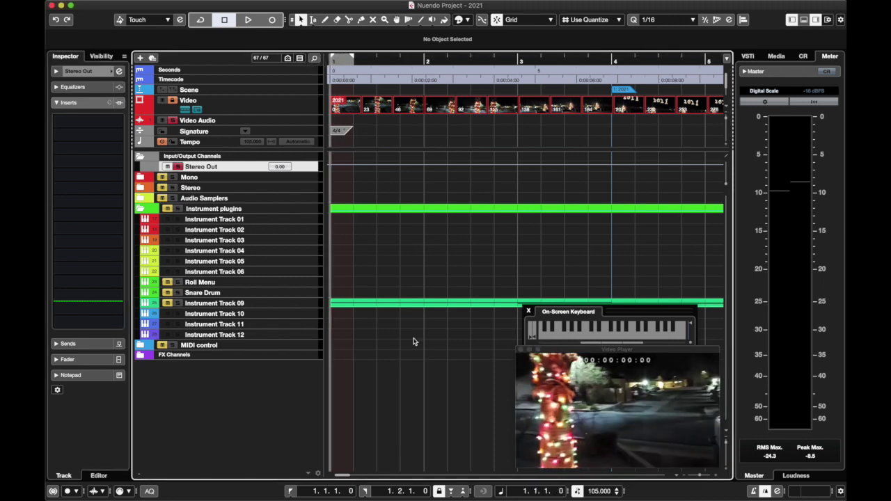
click(178, 167)
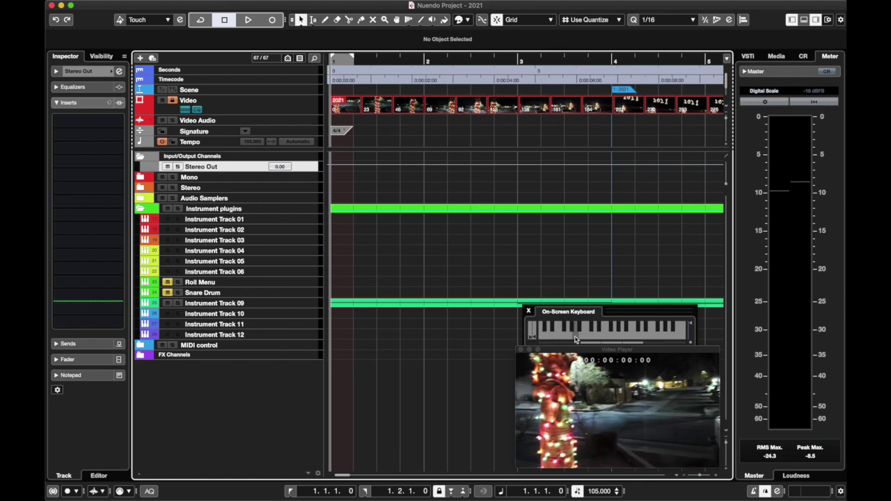
View the Nexus preset loaded on Instrument Track 09 and close the plug-in window.
click(279, 305)
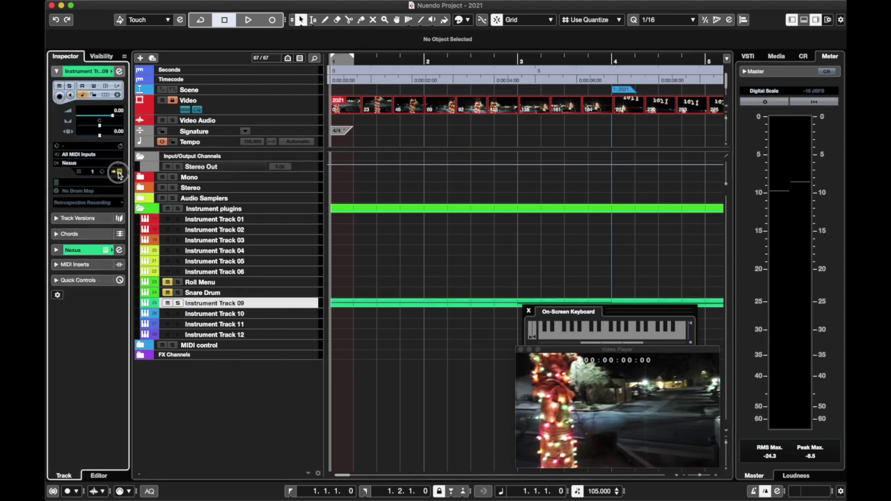
click(119, 171)
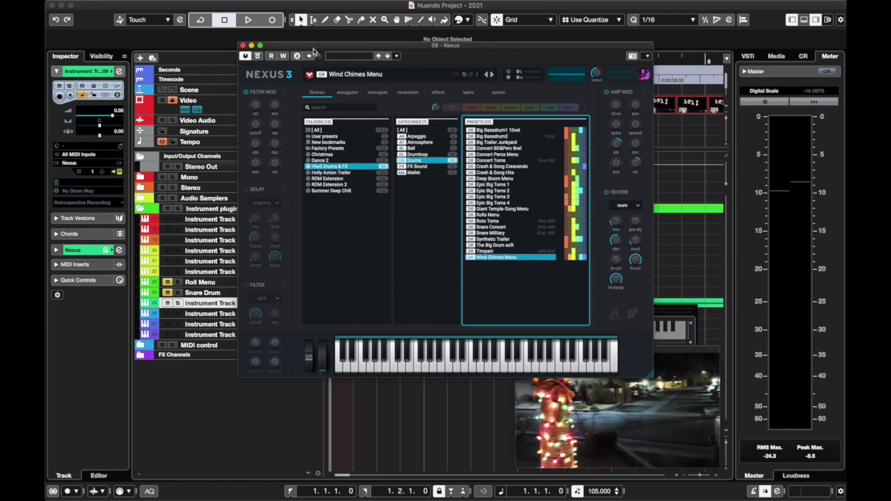
drag(313, 50, 197, 111)
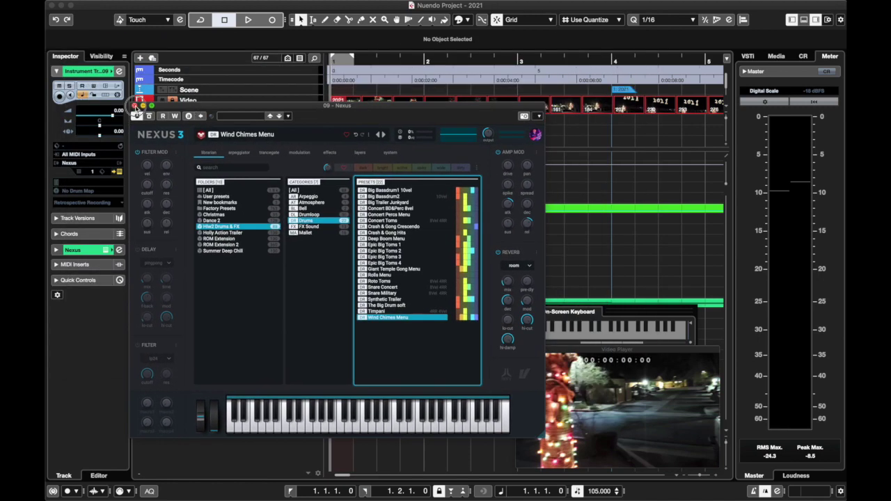
click(135, 106)
Play the project from the start to hear Instrument Track 09 against the video, and return to the beginning.
key(space)
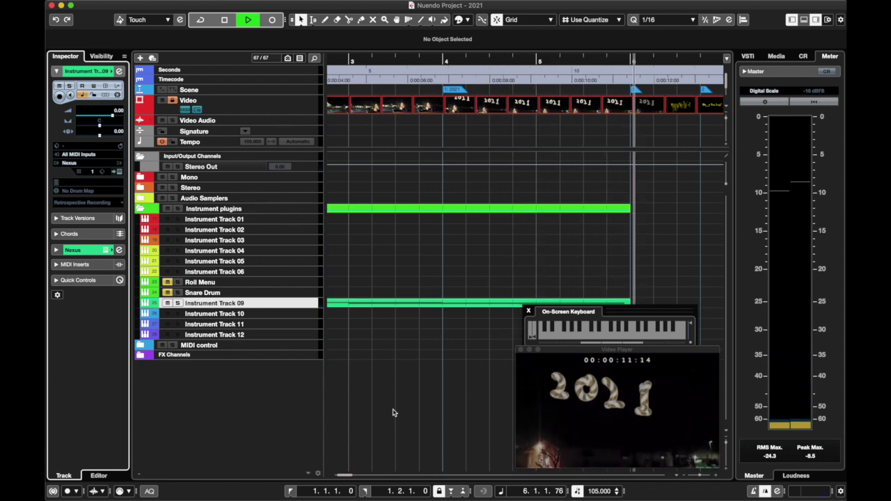
key(space)
click(292, 491)
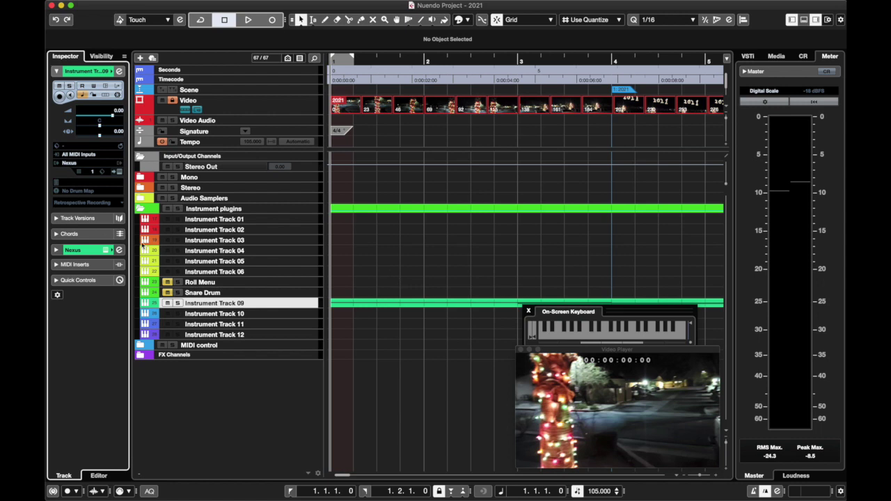
Check the audio inserts of Instrument Track 09 and the REVerence settings on the Concert Hall FX channel.
click(61, 250)
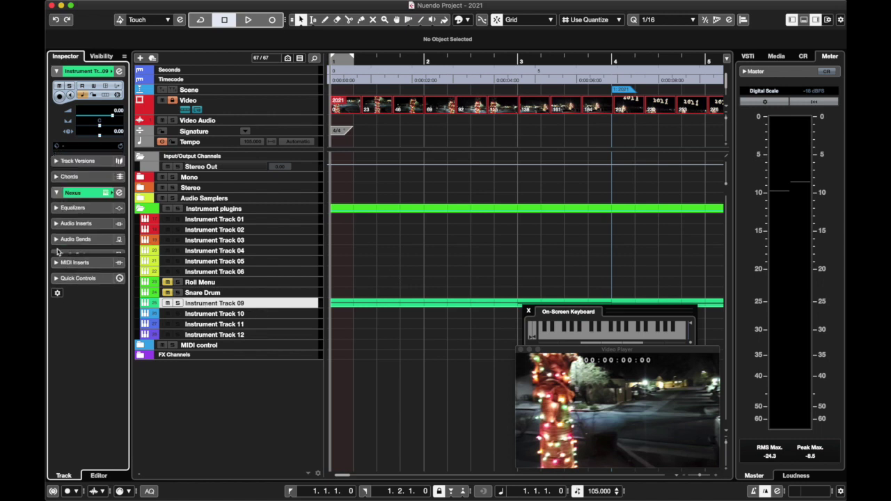
click(69, 148)
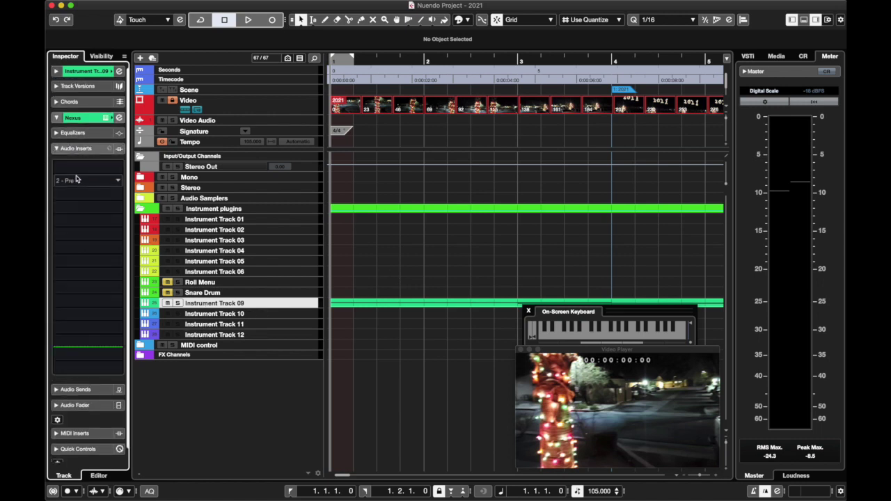
click(147, 354)
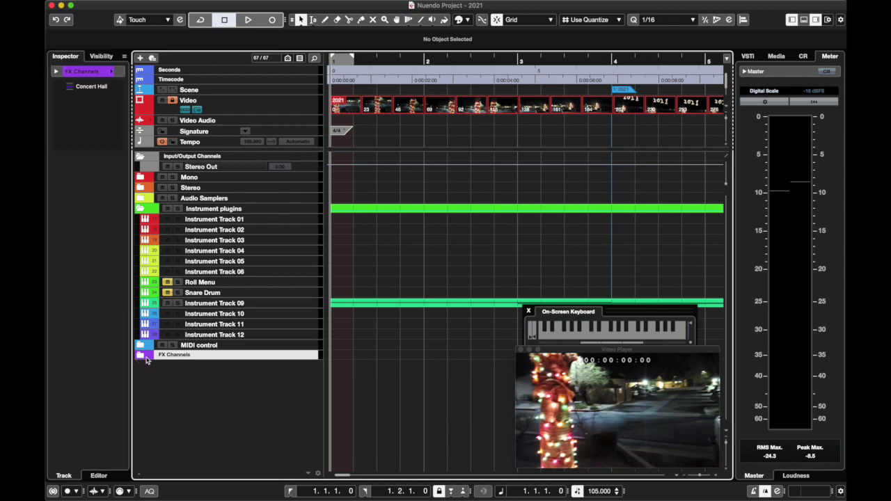
click(144, 358)
click(187, 367)
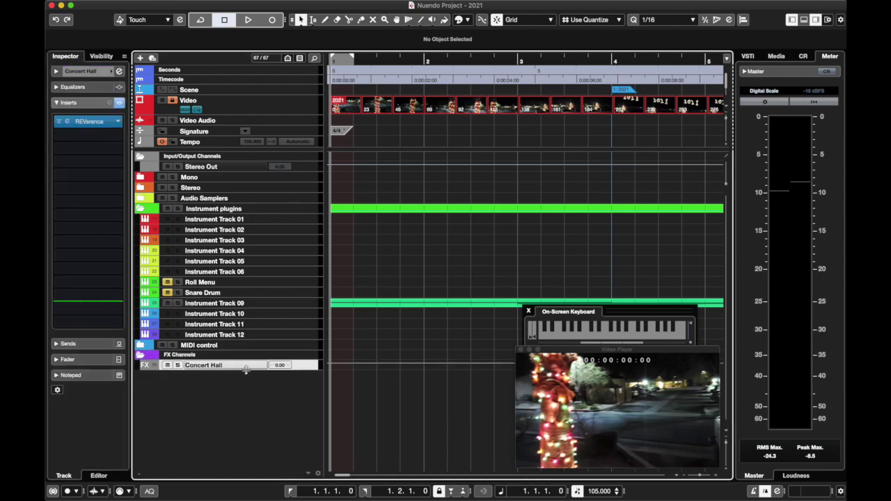
click(88, 123)
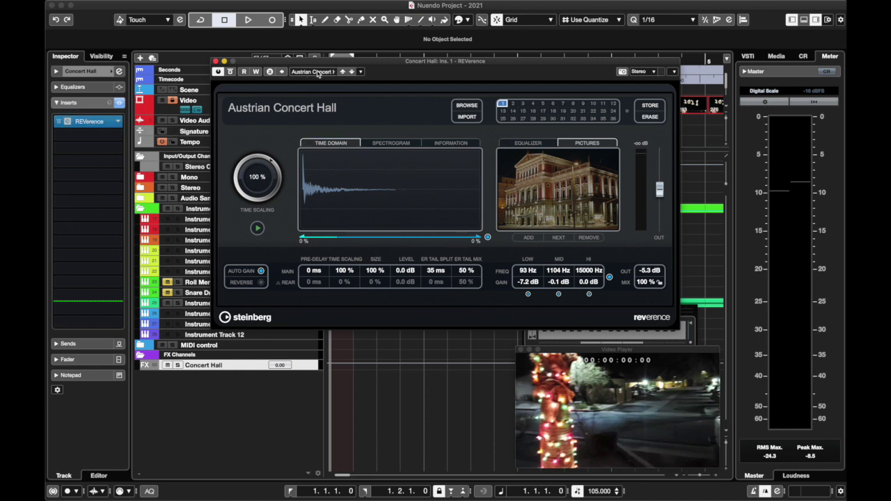
click(217, 62)
Add a send from Instrument Track 09 to the Concert Hall FX channel and activate it.
click(311, 304)
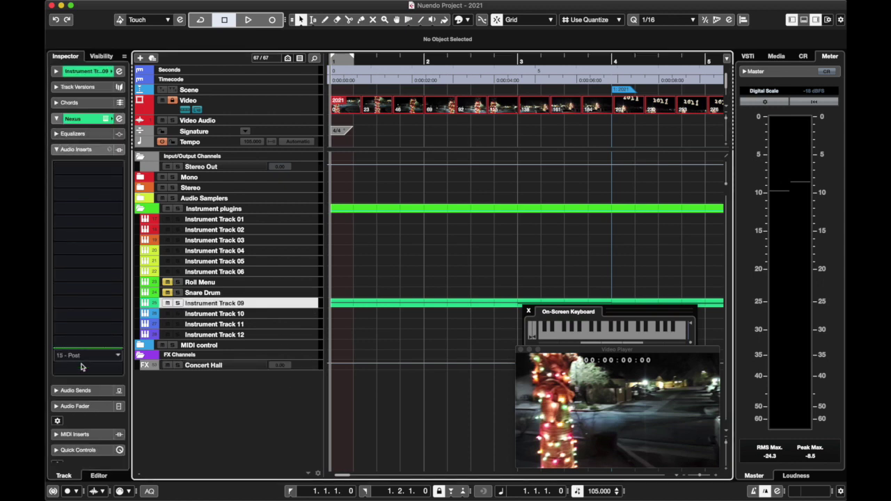
click(72, 391)
click(116, 185)
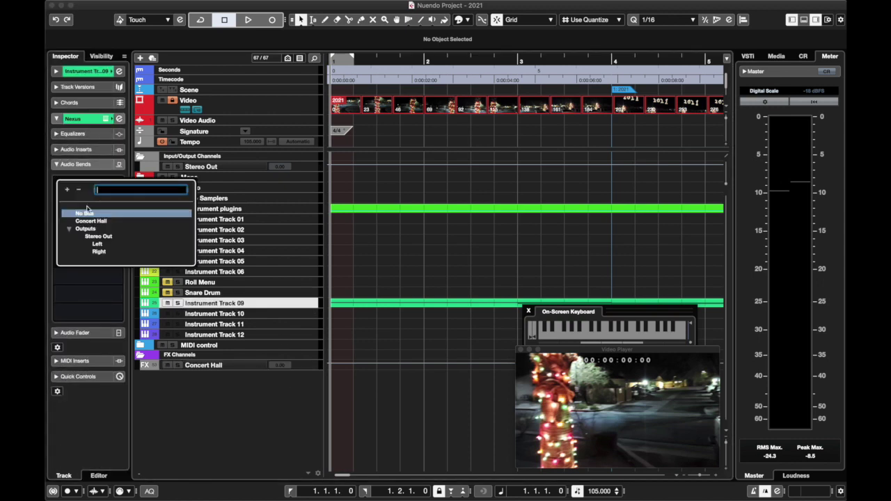
click(90, 221)
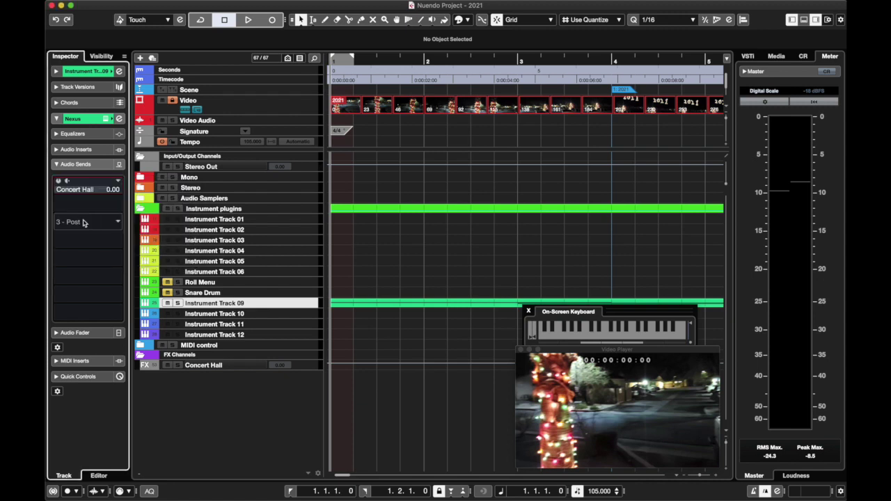
click(59, 181)
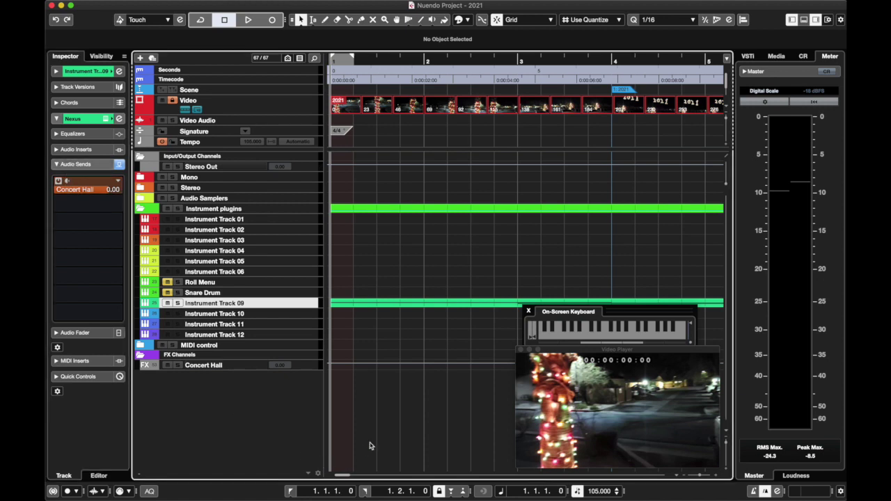
Play the project to audition the Concert Hall send, and compare the Instrument Track 09 and Concert Hall channel settings.
click(753, 492)
key(space)
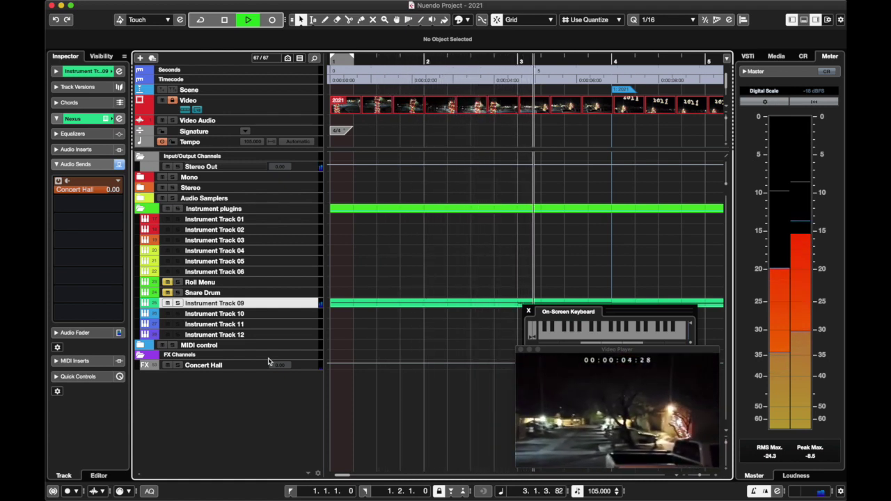
click(307, 368)
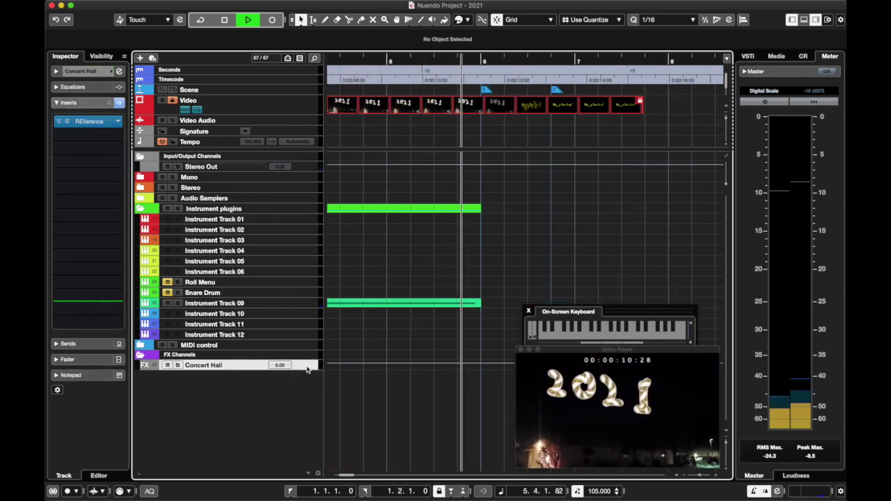
key(space)
click(299, 304)
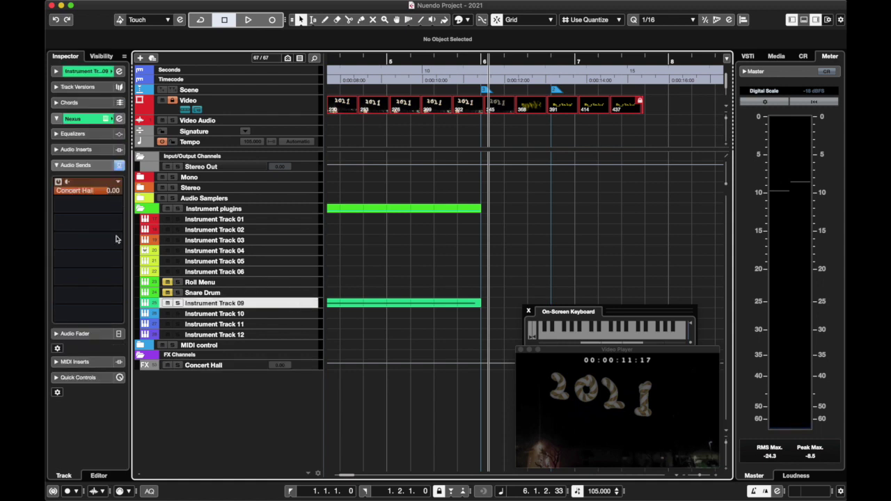
click(232, 365)
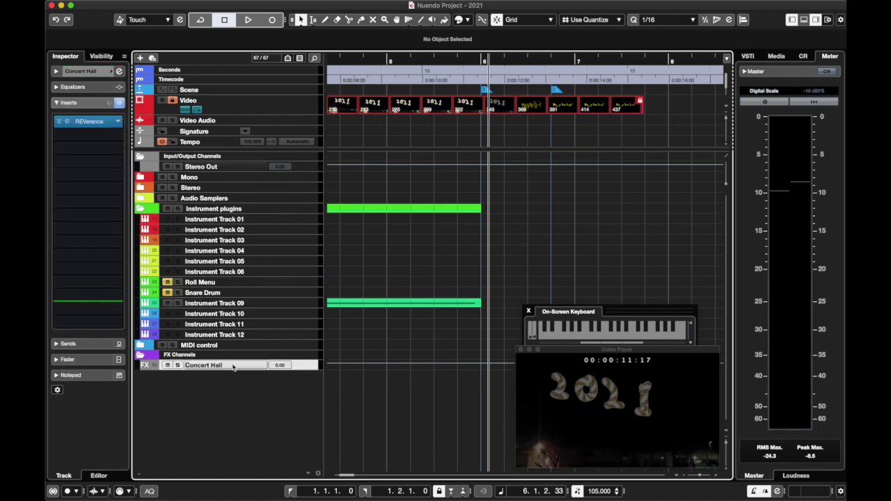
Open the REVerence settings of the Concert Hall channel and reposition the plug-in window over the project.
click(94, 122)
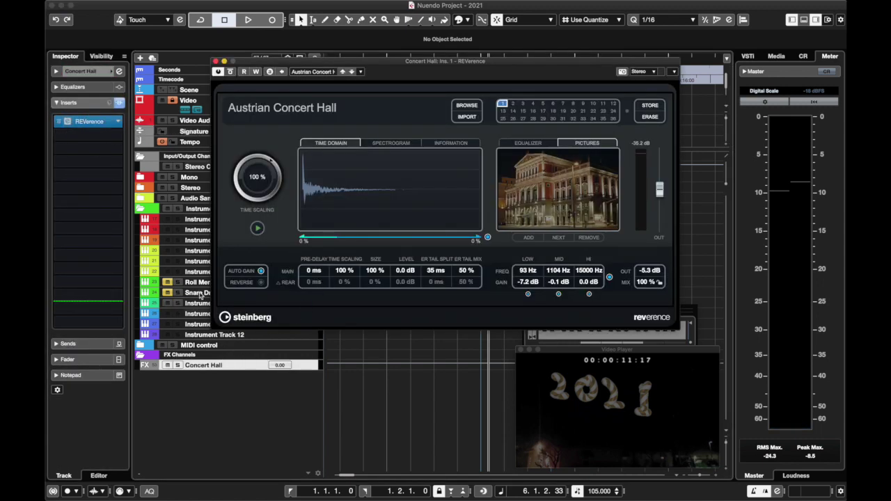
drag(254, 59, 136, 303)
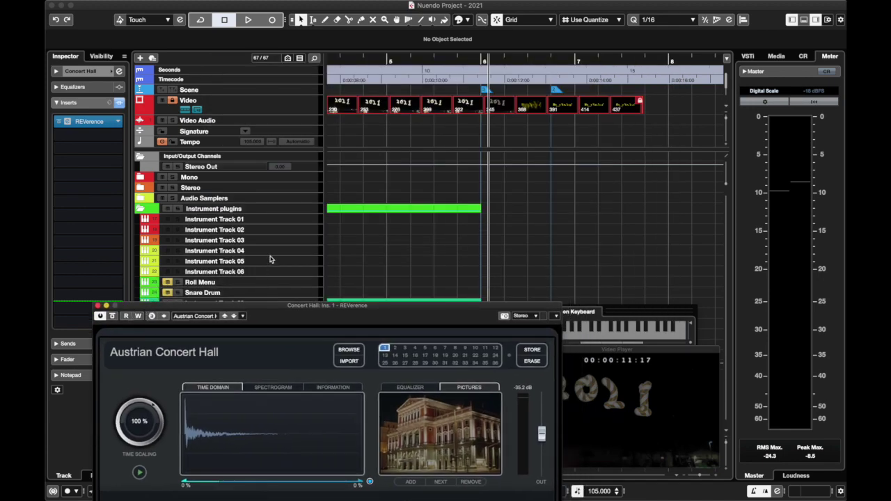
drag(274, 305, 450, 92)
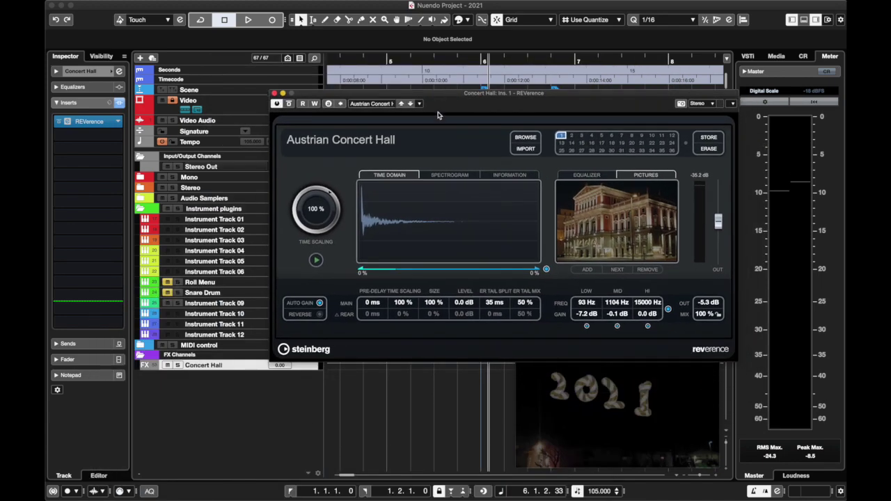
key(alt+k)
key(alt+k)
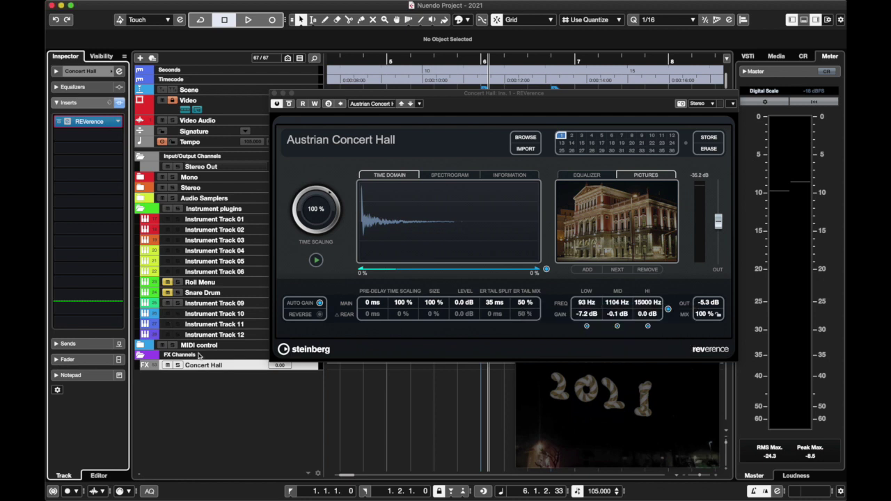
click(240, 346)
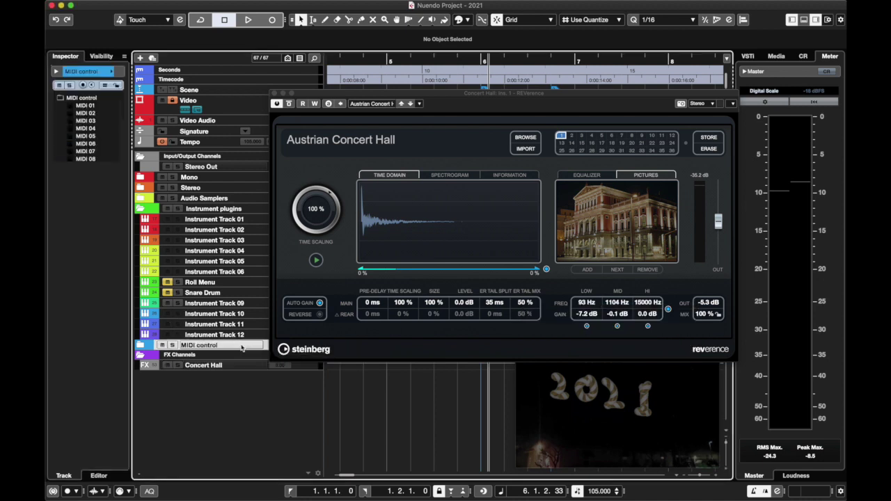
click(202, 355)
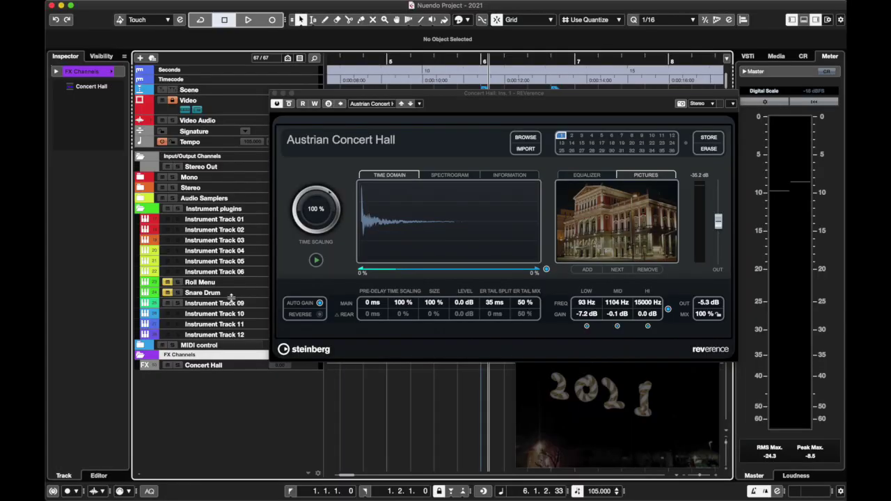
Record-enable Instrument Track 09 with the position at the project start, and try notes on the On-Screen Keyboard in different octaves.
click(231, 301)
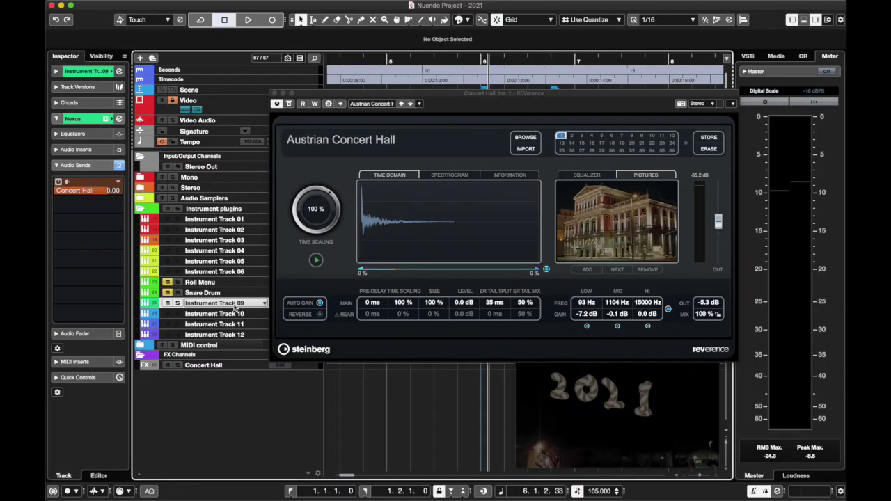
click(57, 72)
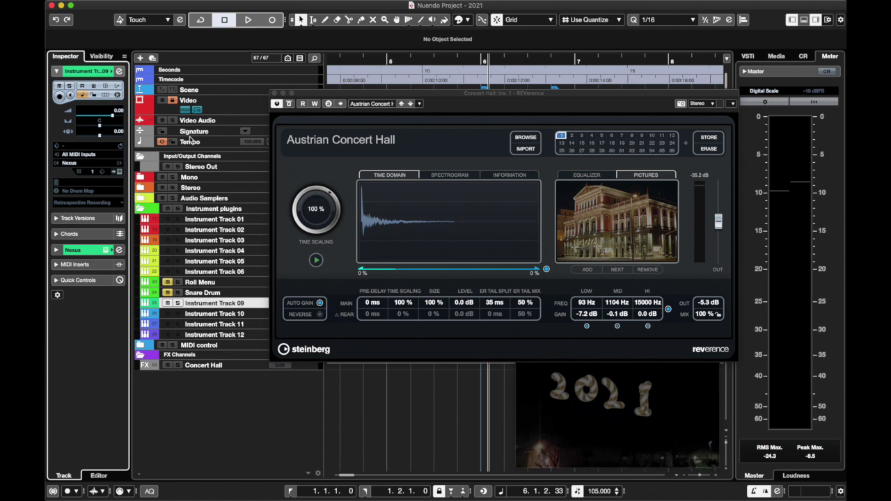
key(Home)
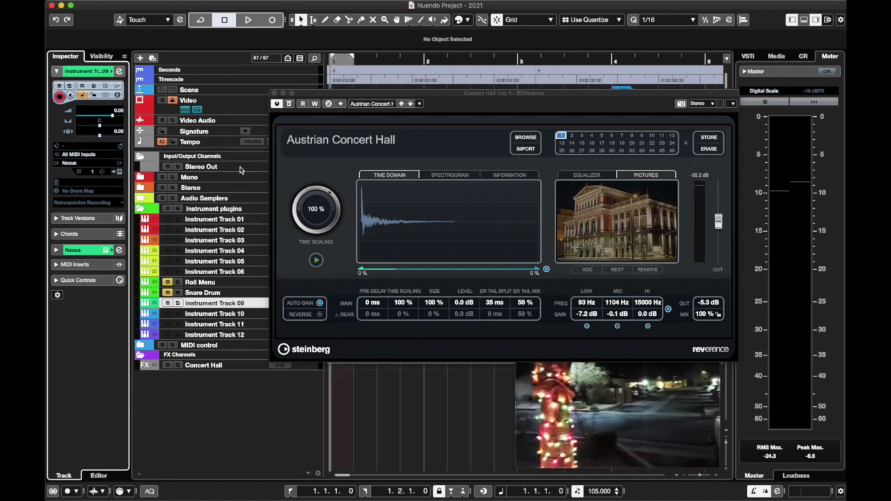
key(alt+k)
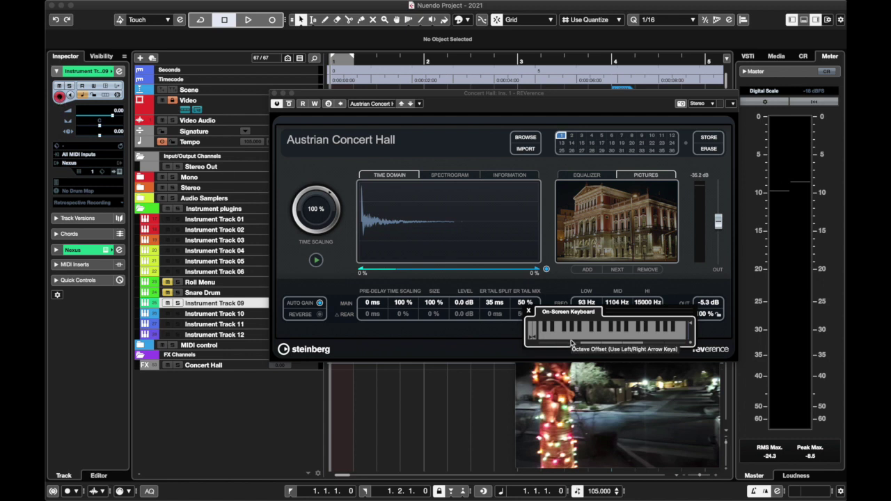
key(q)
key(e)
key(q)
key(Left)
key(Right)
Play the project from the start while raising the REVerence output level to 7.9 dB.
drag(312, 96, 338, 17)
key(space)
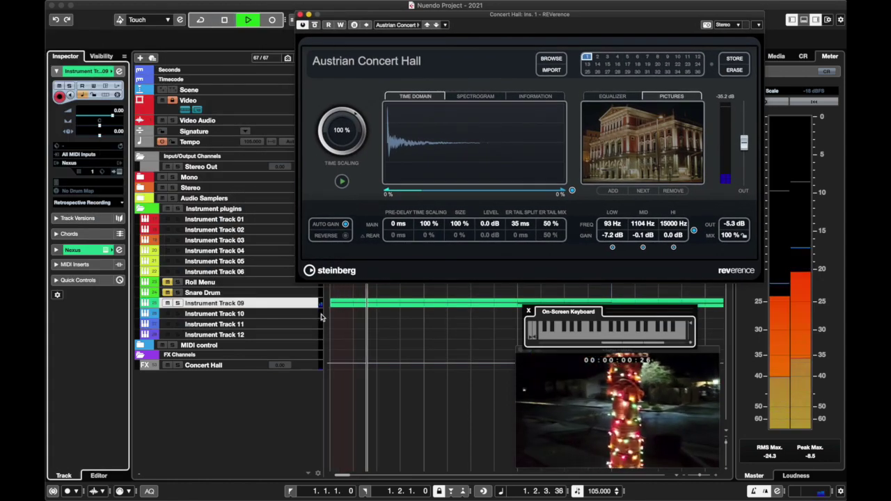
drag(743, 142, 744, 113)
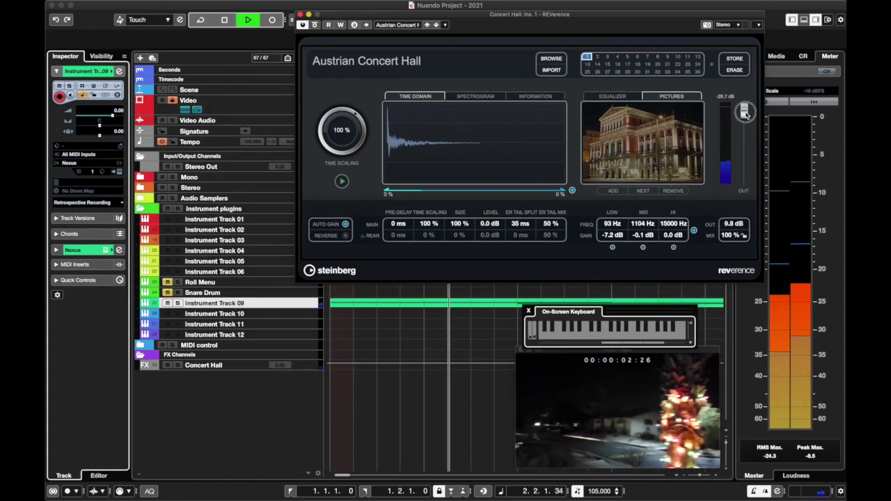
key(space)
Load the Arena 1 Sr preset in REVerence and set its main size to 140 %.
click(396, 25)
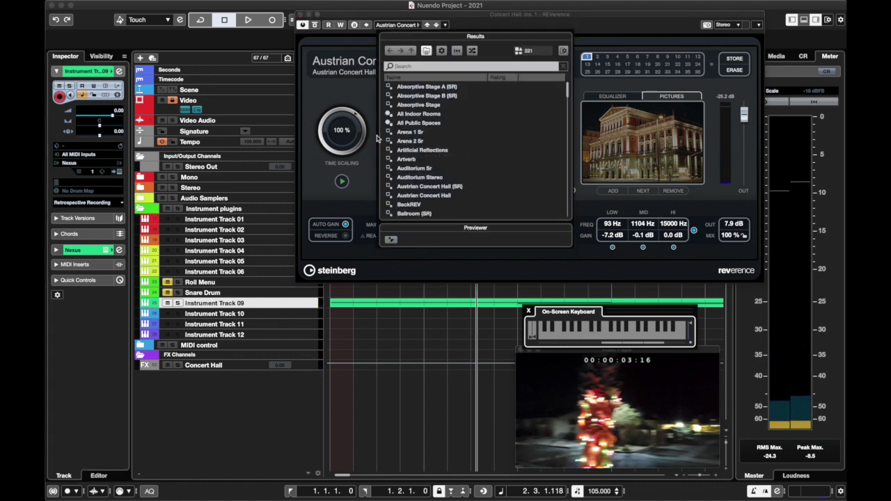
double_click(409, 132)
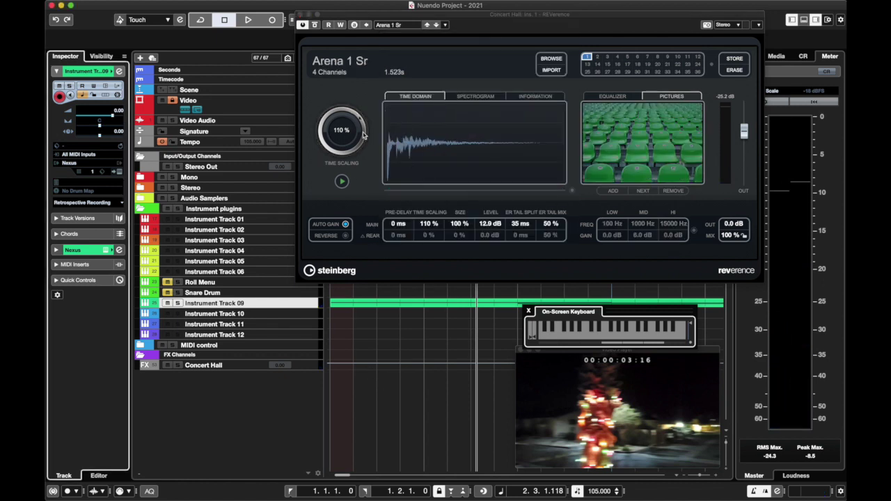
drag(459, 229, 459, 202)
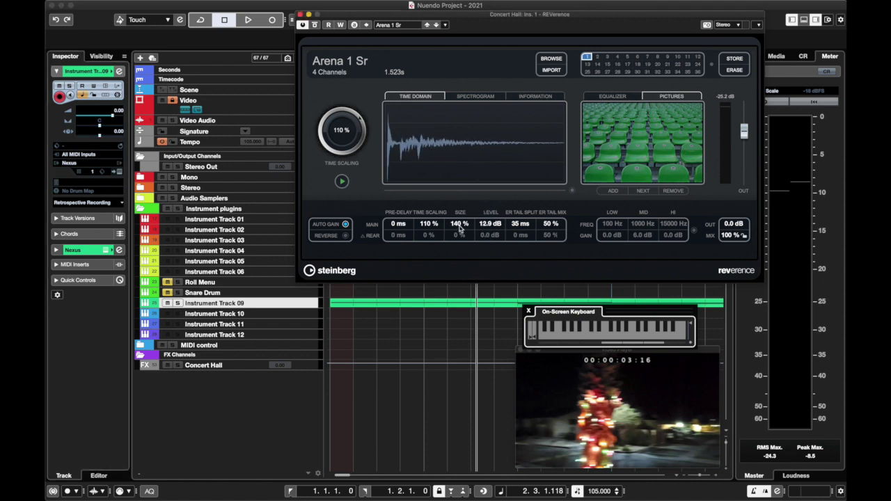
Play the project to audition the Arena 1 Sr reverb, and close the REVerence window.
key(space)
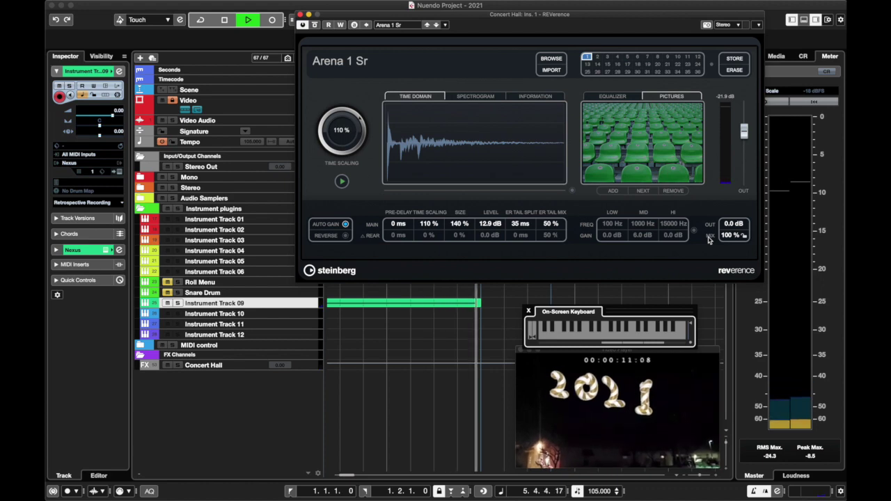
key(space)
click(300, 14)
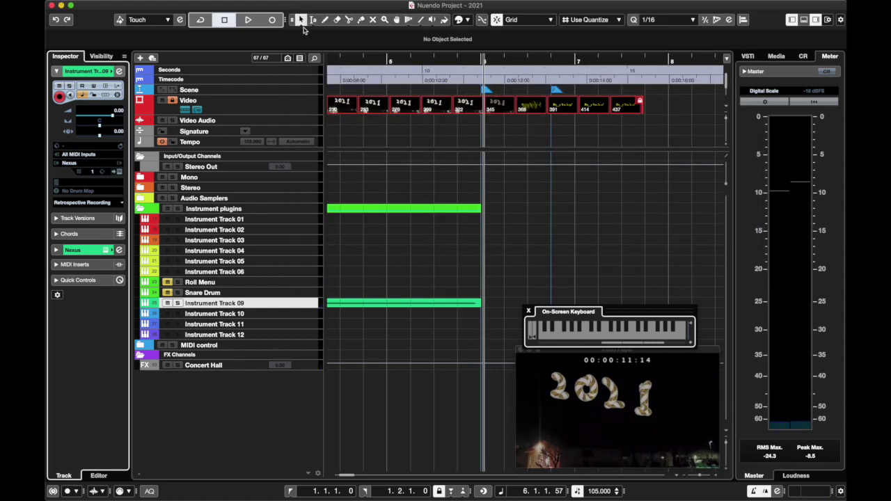
Open the Instrument Track 09 part, raise the last Expression point to 61, and bend the fade slightly downward.
double_click(421, 302)
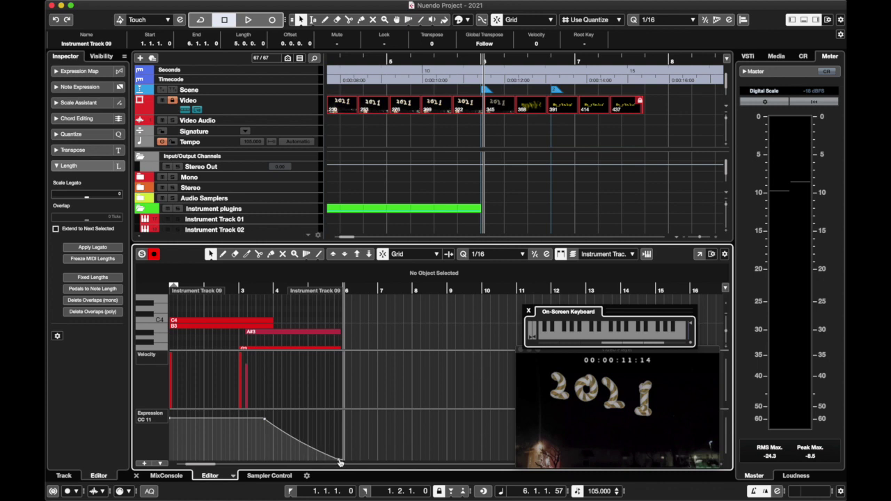
drag(339, 461, 341, 443)
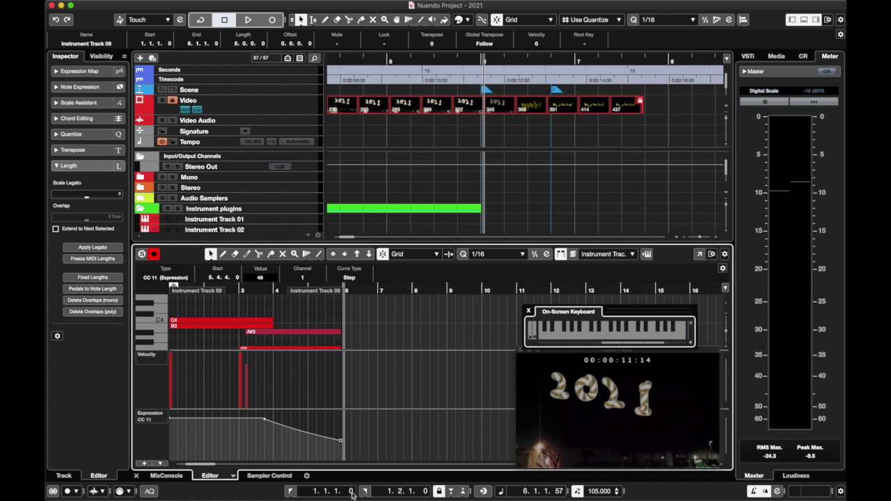
drag(340, 442, 341, 438)
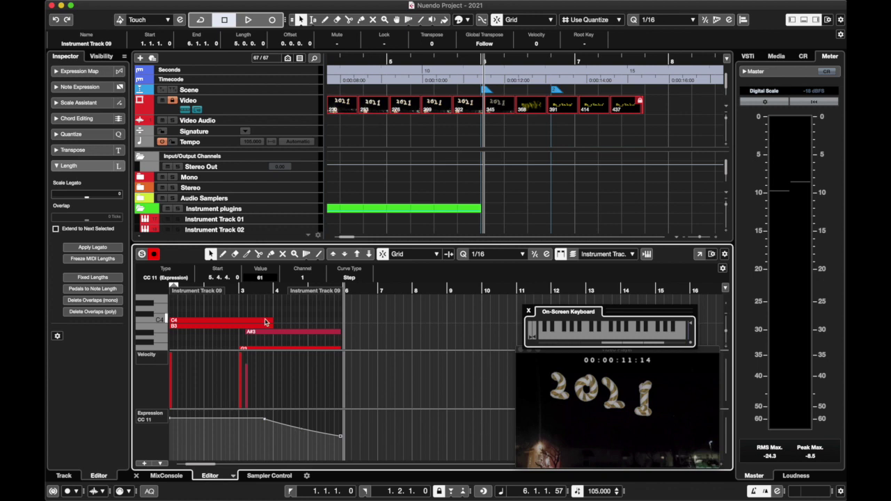
click(239, 290)
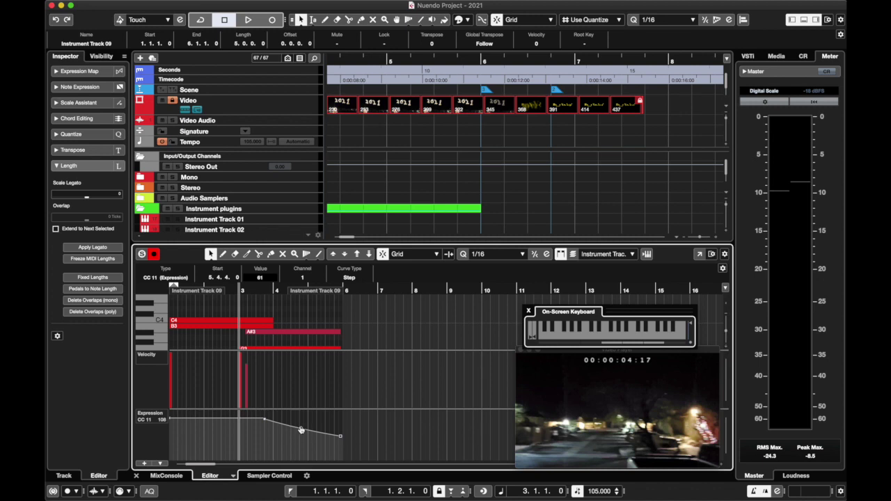
mouse_move(301, 430)
mouse_down()
mouse_move(292, 442)
mouse_move(300, 432)
mouse_up()
Try to redraw the falling end of the Expression curve freehand with the Draw tool.
click(222, 253)
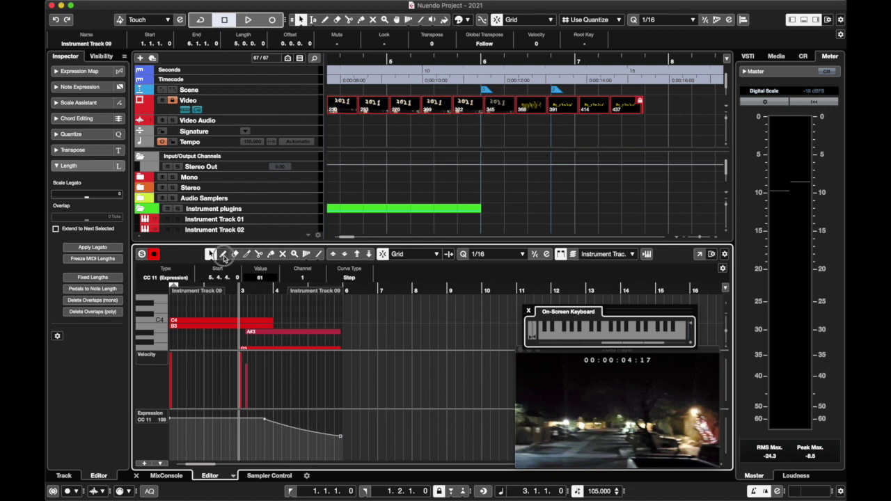
drag(272, 418, 353, 437)
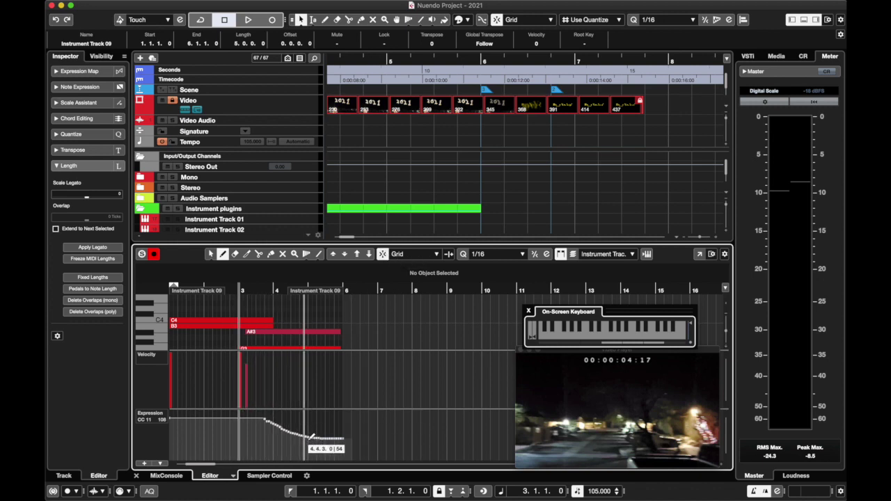
drag(311, 437, 348, 432)
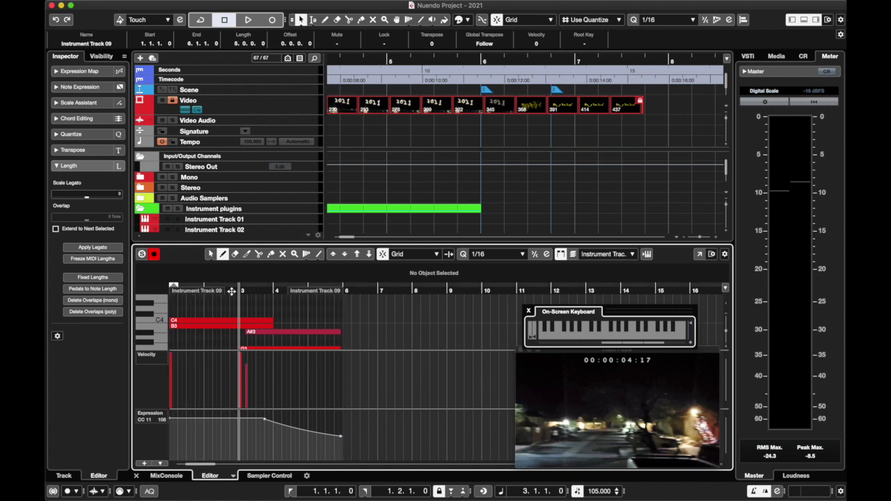
Play the project from the start to the end of the video to hear the Expression fade.
drag(230, 291, 142, 291)
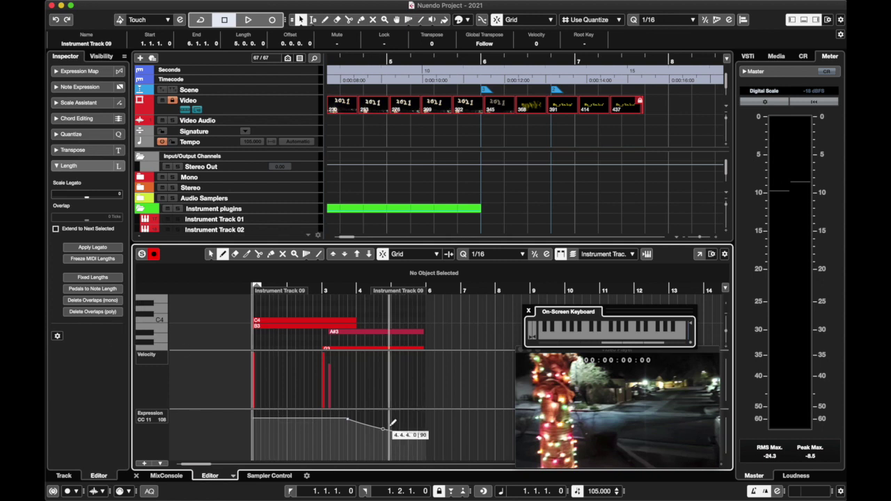
key(space)
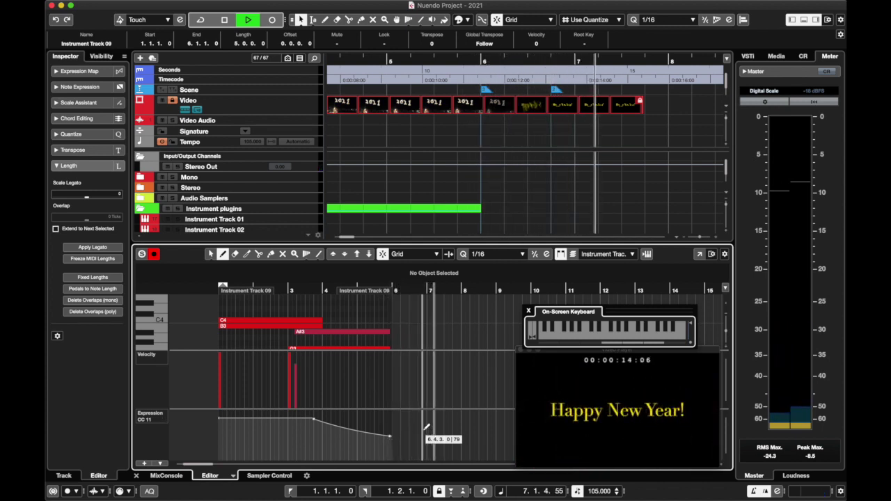
key(space)
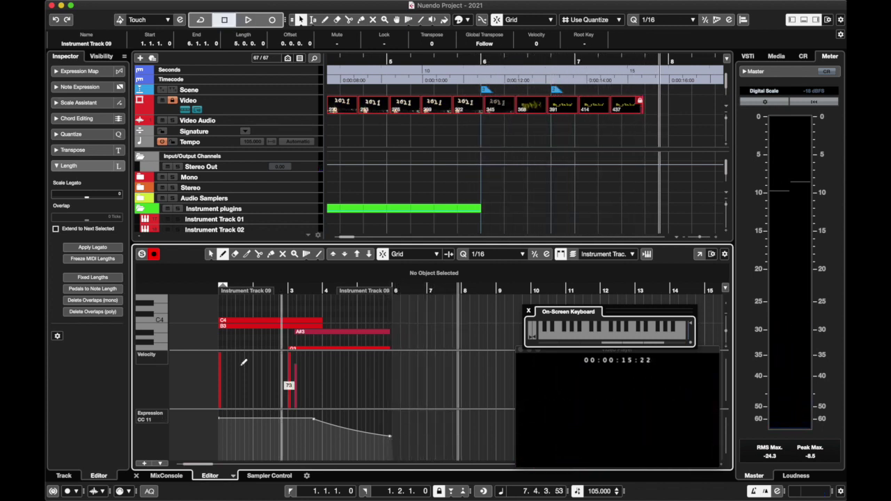
Return to the project start and lower the last Expression point at 5.4.4 to 37.
click(213, 291)
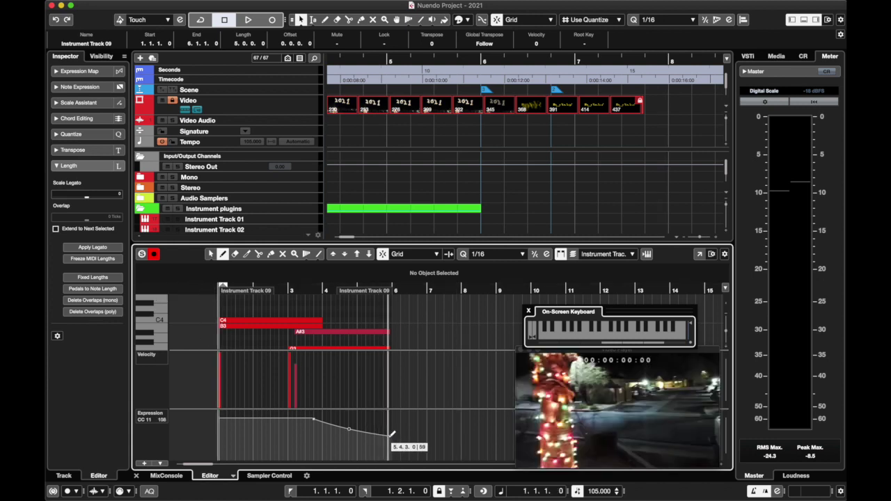
drag(387, 435, 389, 440)
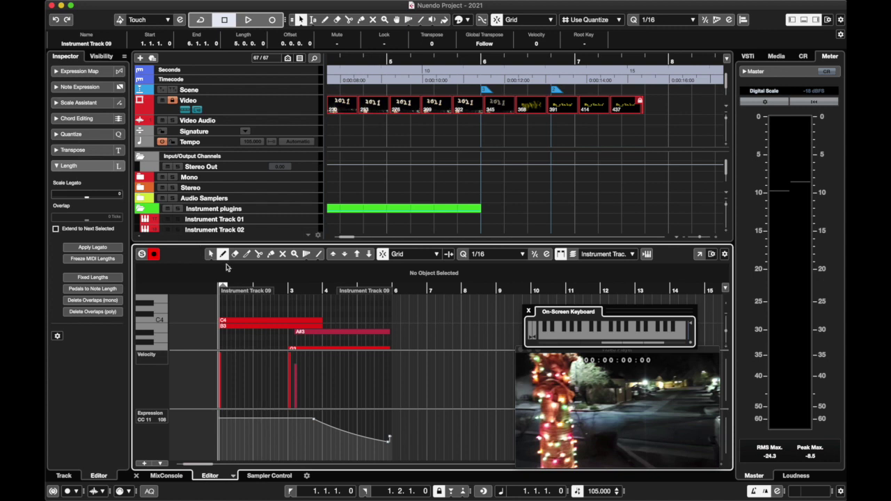
click(211, 254)
click(388, 446)
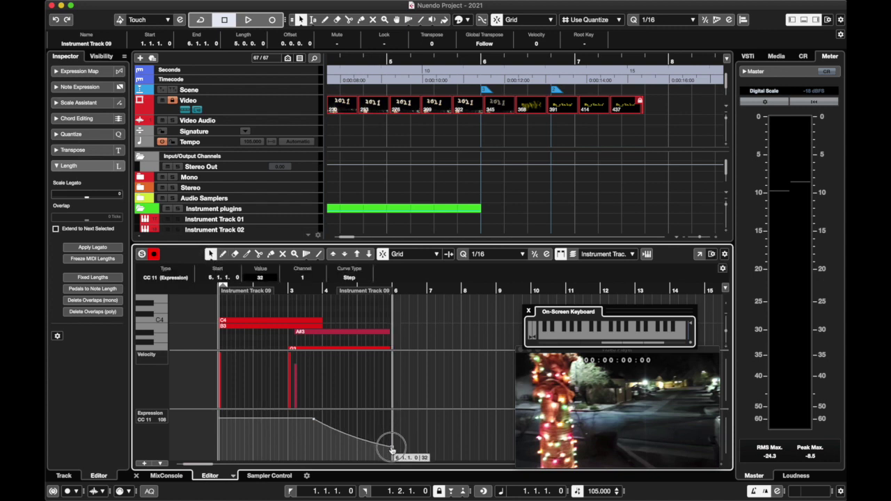
drag(390, 448, 389, 445)
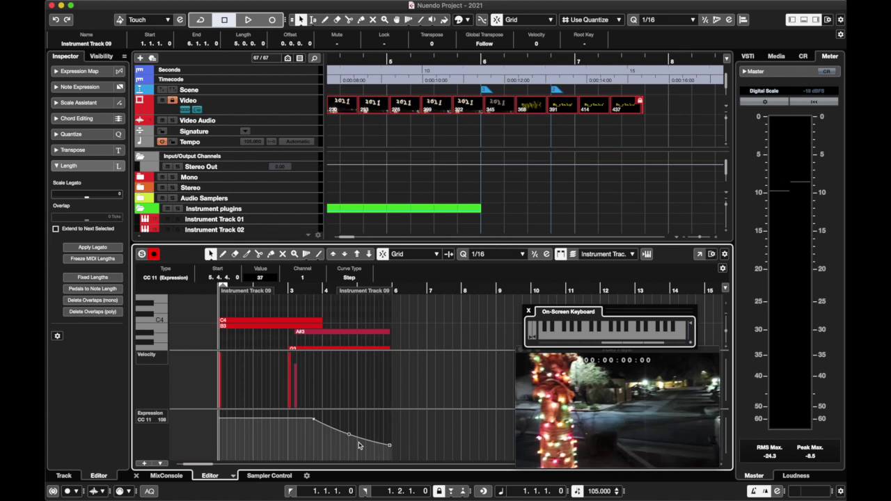
Close the part editor, fit the whole arrangement in the timeline view, and reopen the Instrument Track 09 part.
click(136, 475)
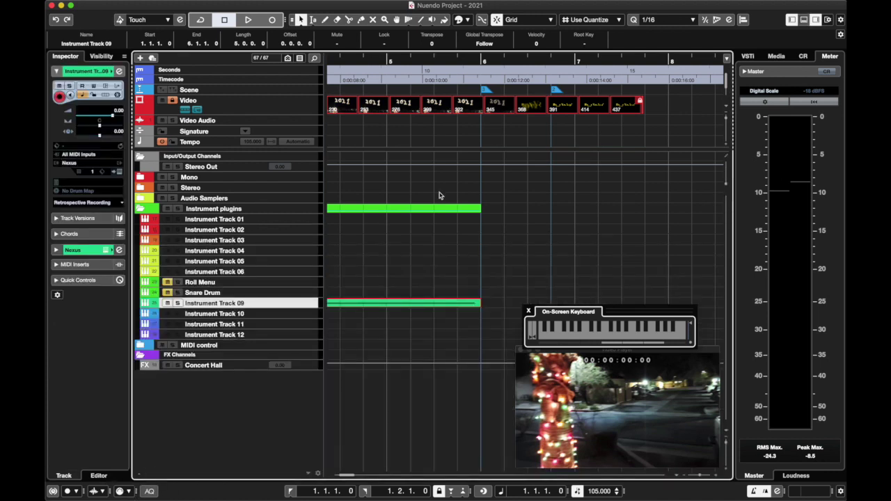
scroll(439, 195, left, 5)
scroll(439, 196, up, 1)
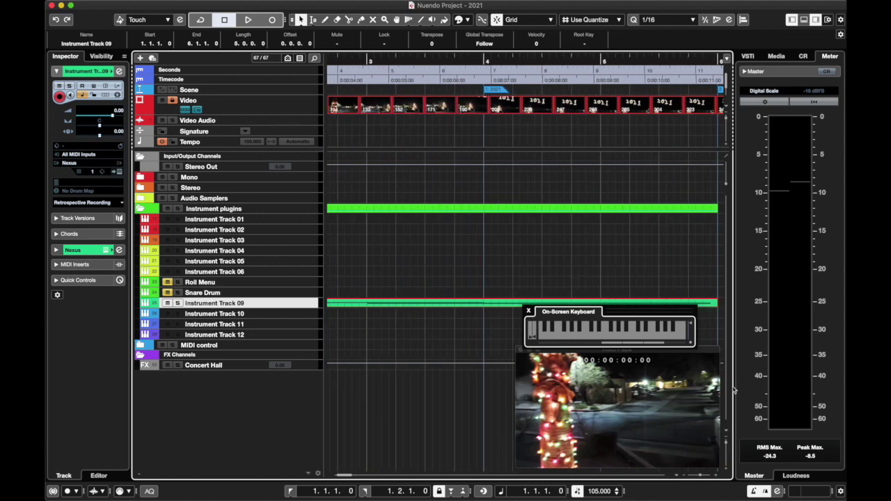
drag(700, 475, 698, 475)
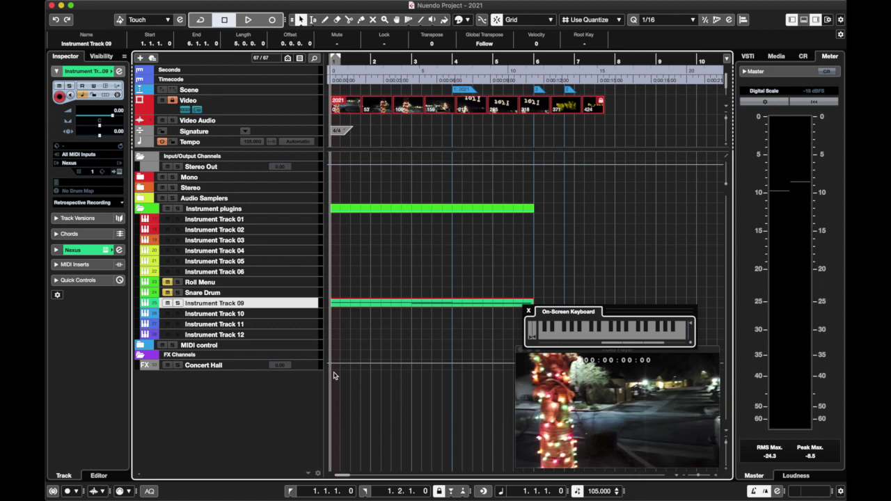
double_click(409, 304)
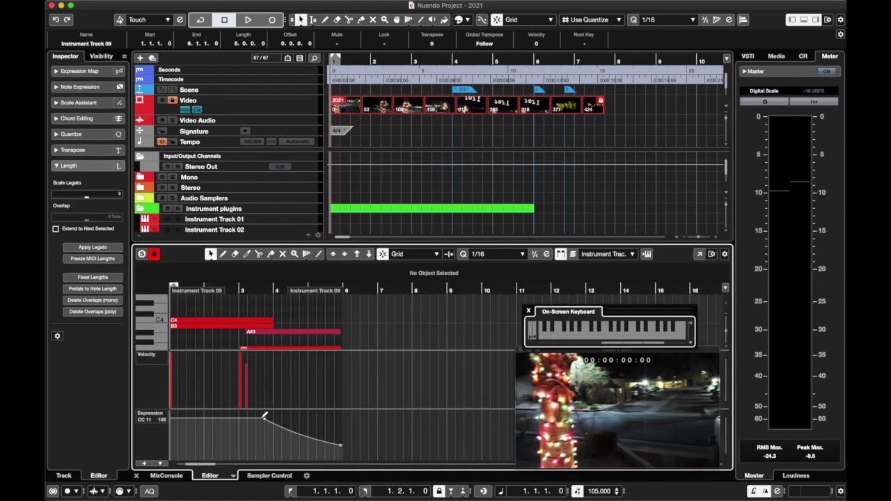
Try a freehand-drawn falling Expression curve, play the project to hear it, and undo the drawing.
drag(270, 421, 341, 444)
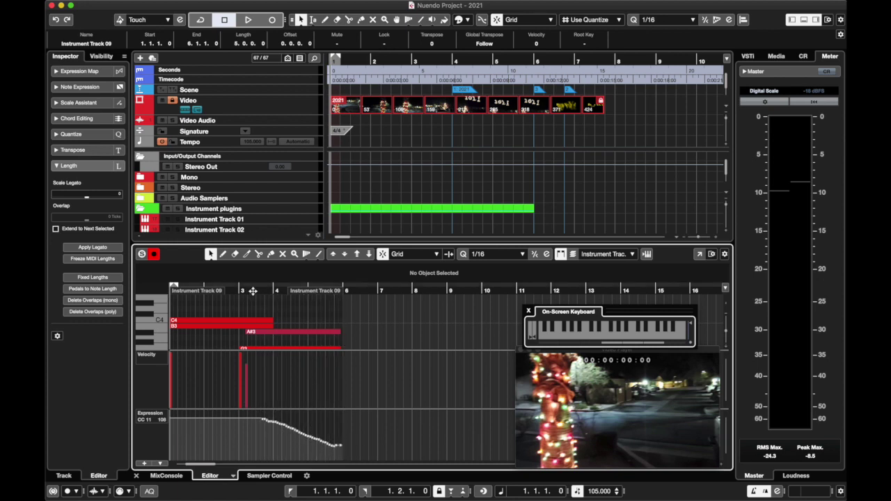
drag(253, 291, 131, 291)
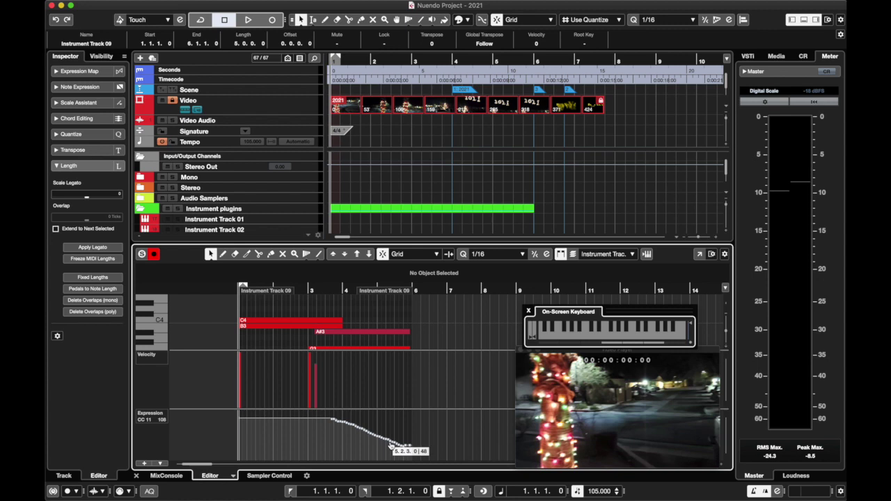
key(space)
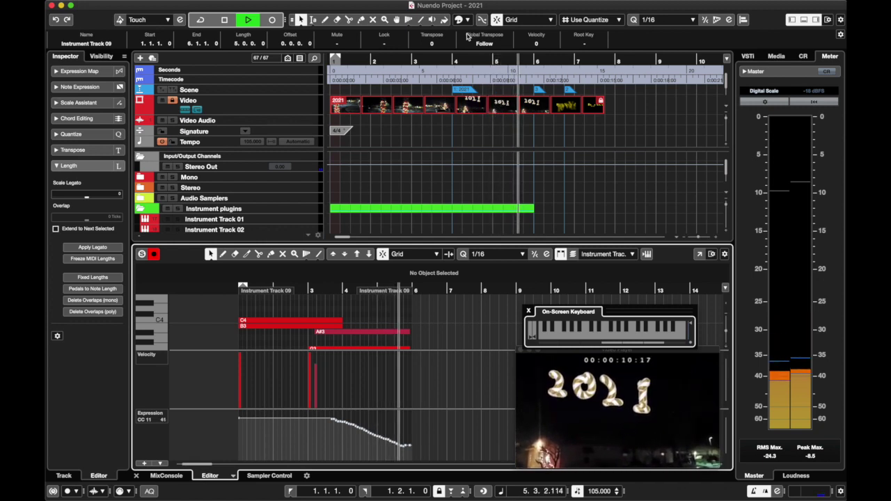
key(space)
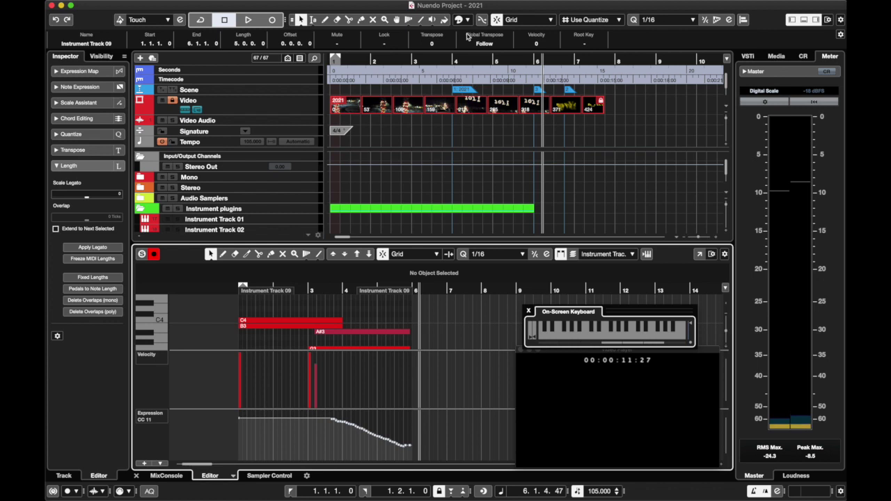
key(super+z)
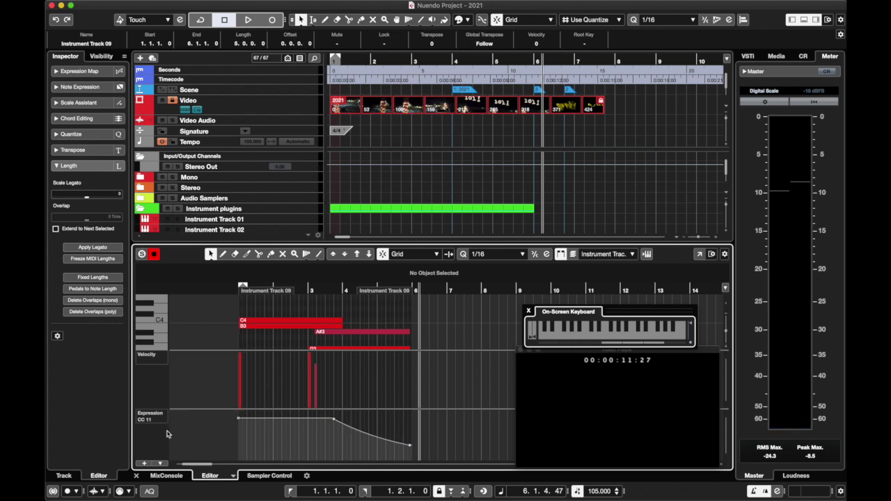
Close the part editor, then enable Instrument Track 12 and rename it Double Bass.
click(136, 475)
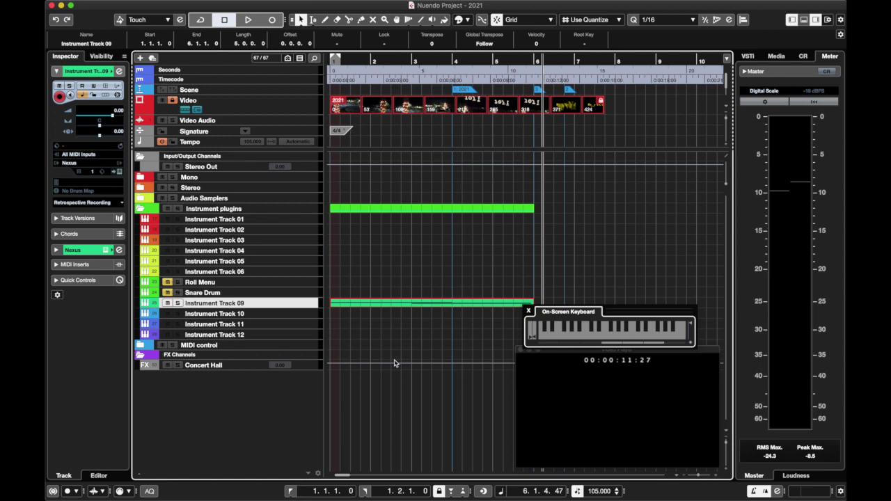
right_click(257, 334)
click(239, 341)
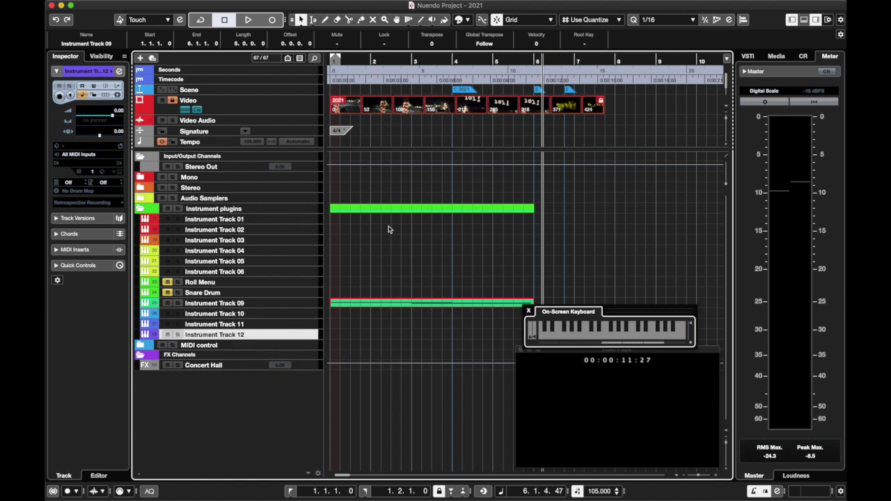
click(345, 67)
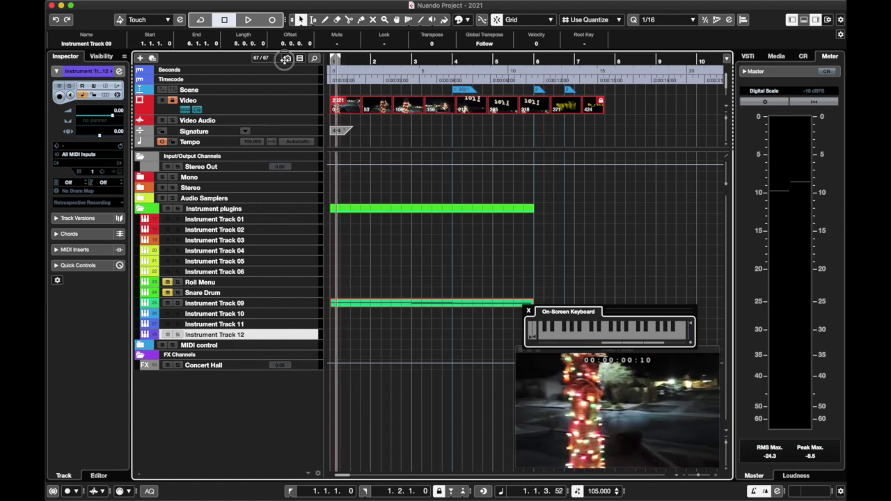
double_click(227, 335)
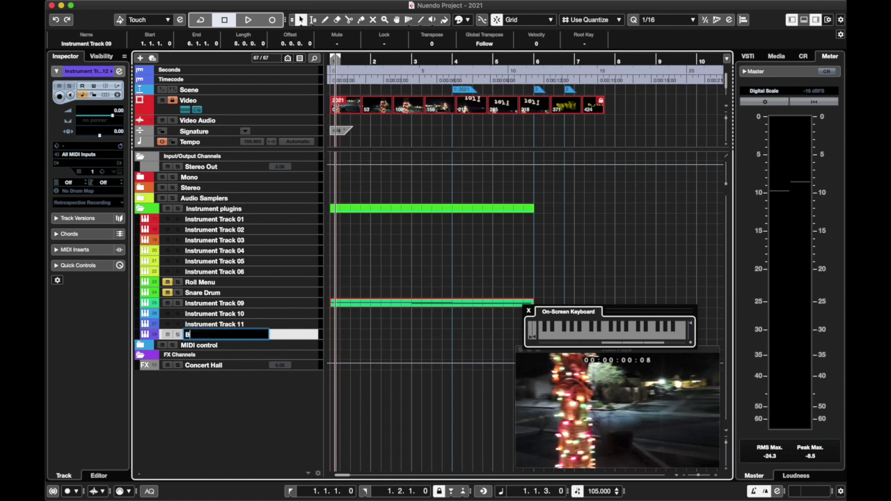
text(Double Bass)
key(Return)
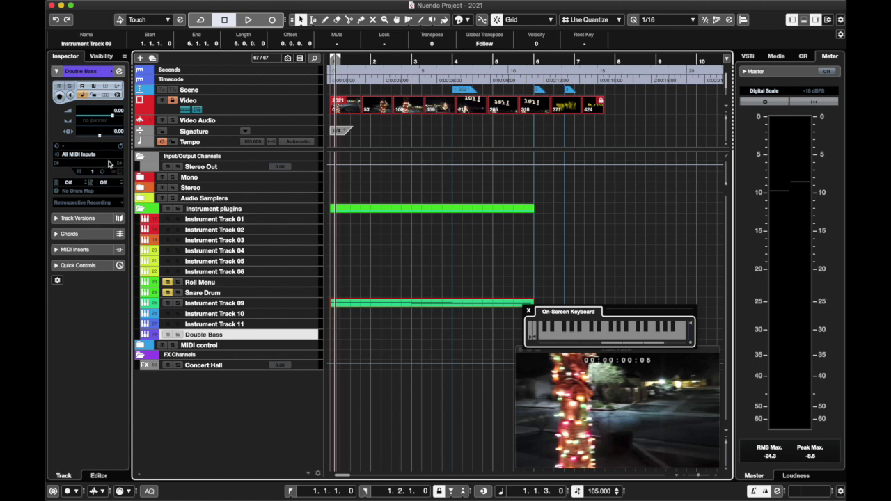
Load BBC Symphony Orchestra as the Double Bass track's instrument and choose its Basses section.
click(108, 164)
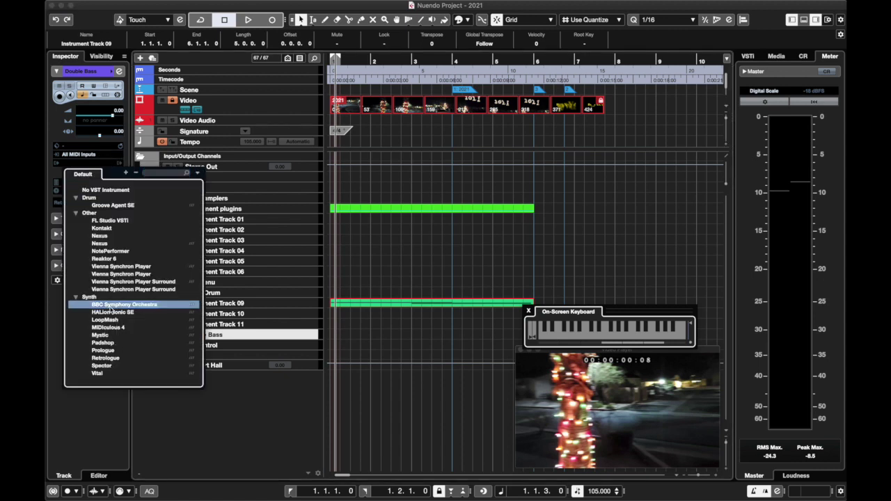
key(Return)
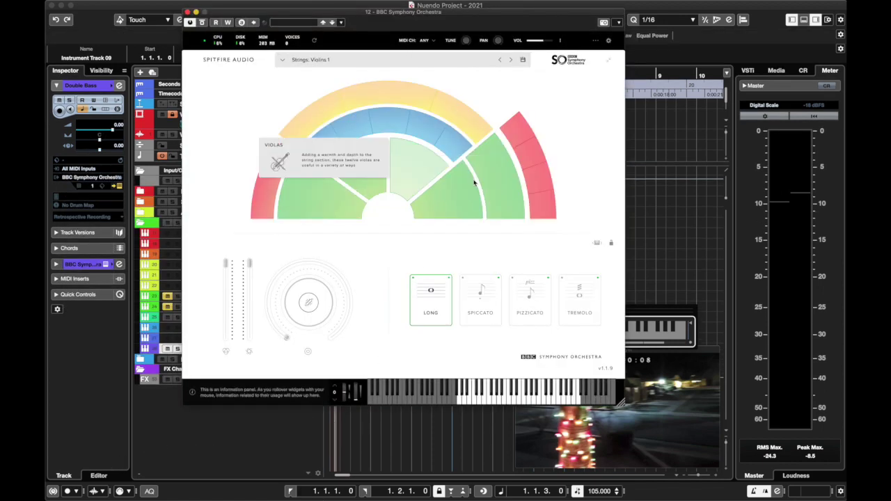
mouse_move(488, 195)
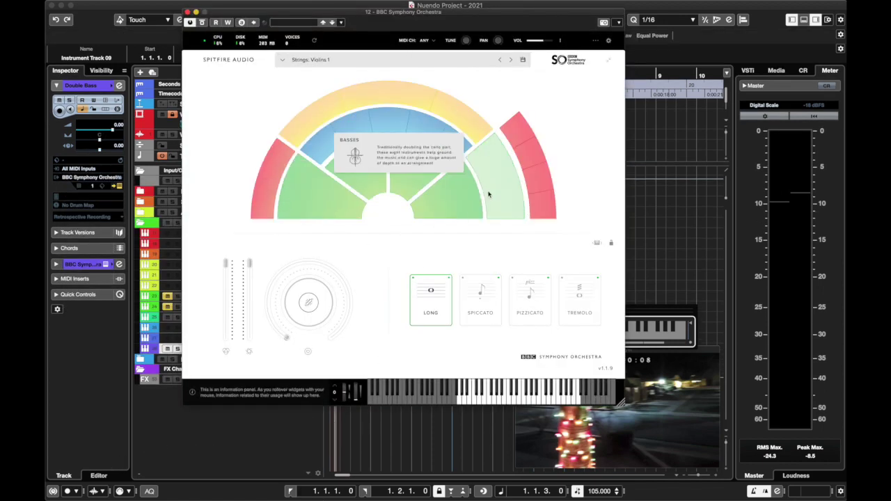
click(488, 195)
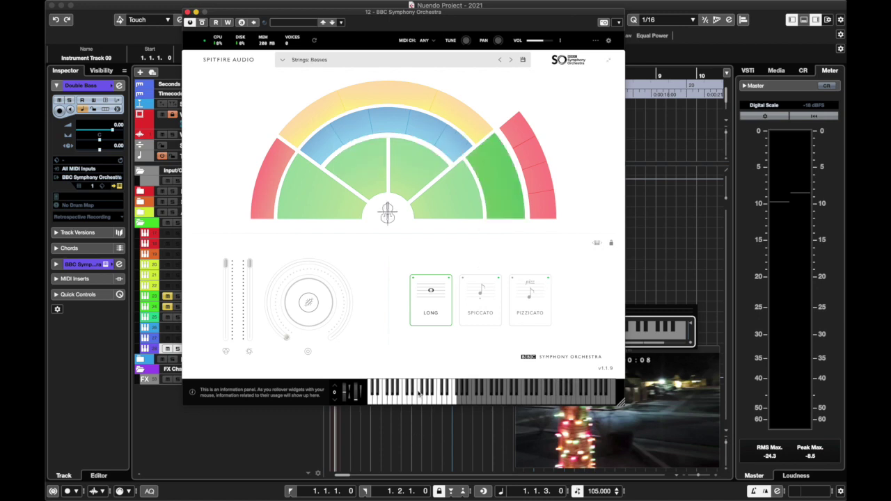
Audition several low notes of the Basses' Long articulation, then close the instrument window.
click(418, 393)
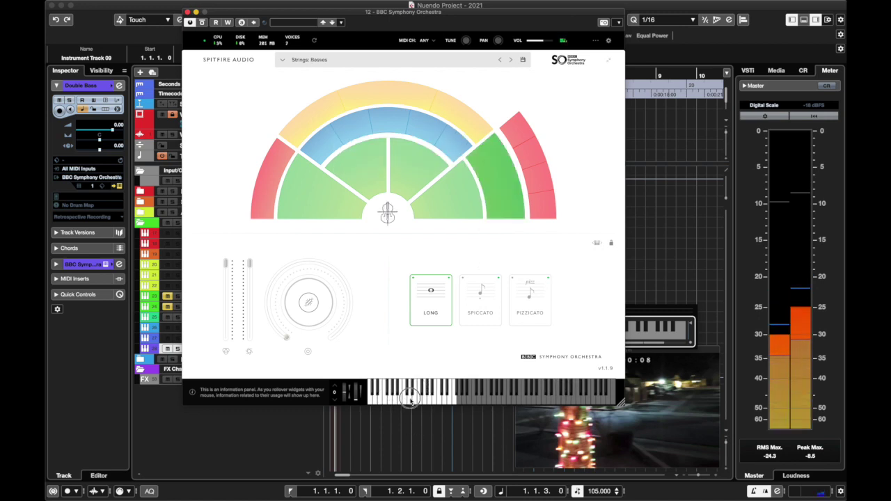
click(416, 399)
click(405, 398)
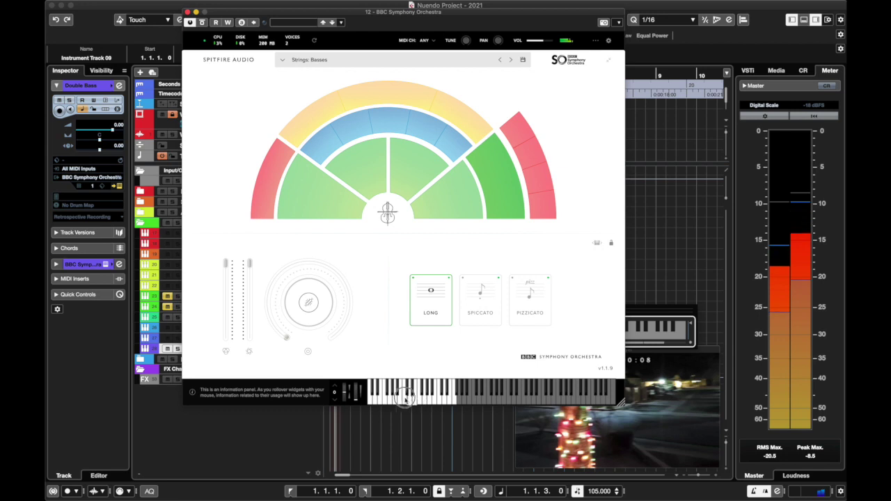
click(393, 401)
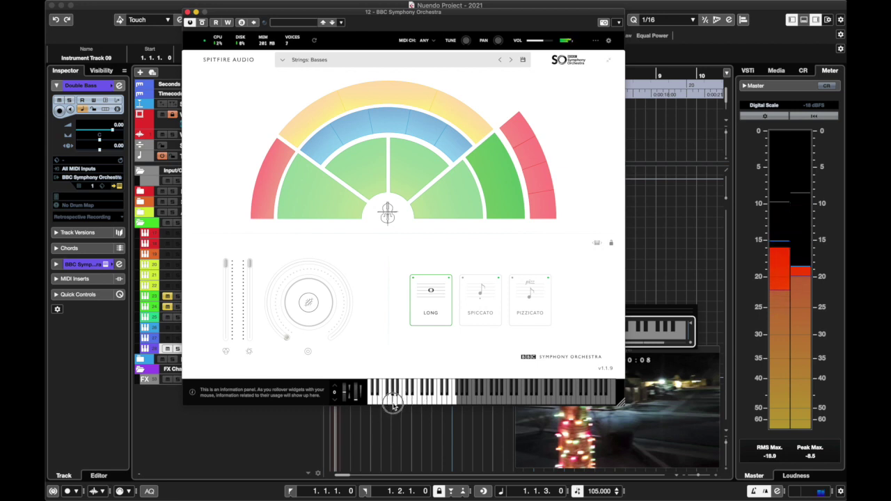
click(409, 403)
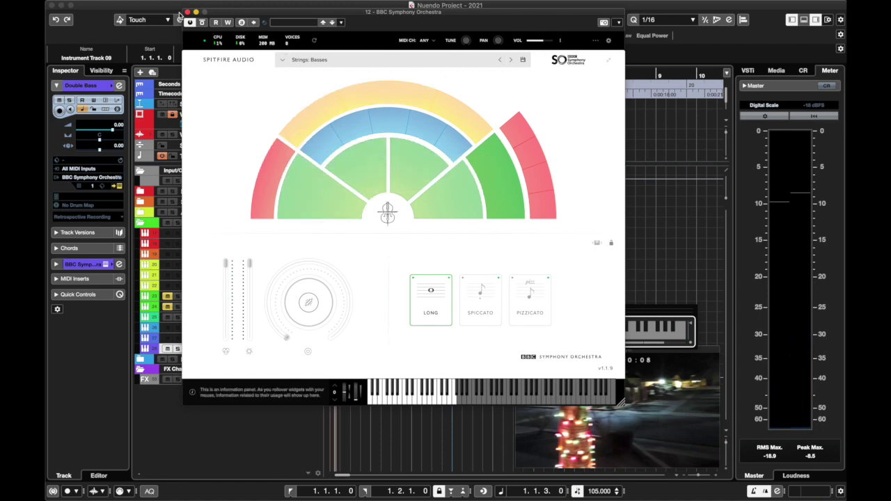
click(187, 12)
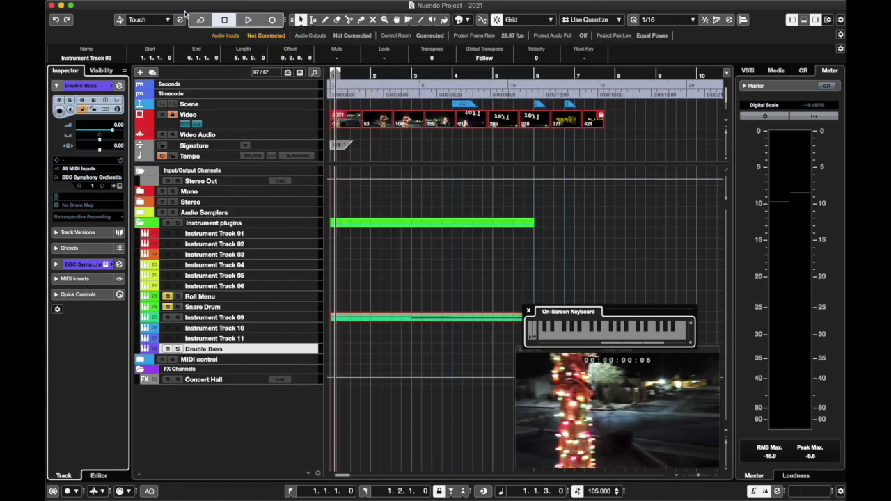
From the project start, add an active Concert Hall send to the Double Bass track at a level of -5.67.
click(331, 72)
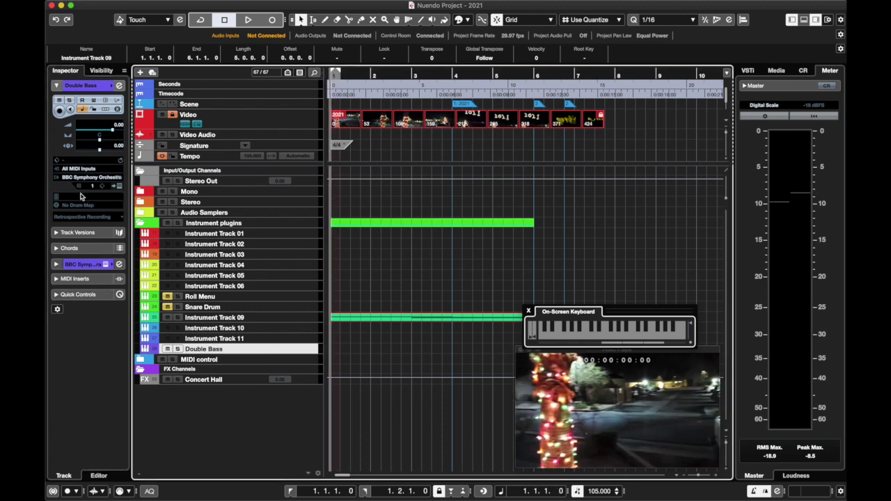
click(69, 248)
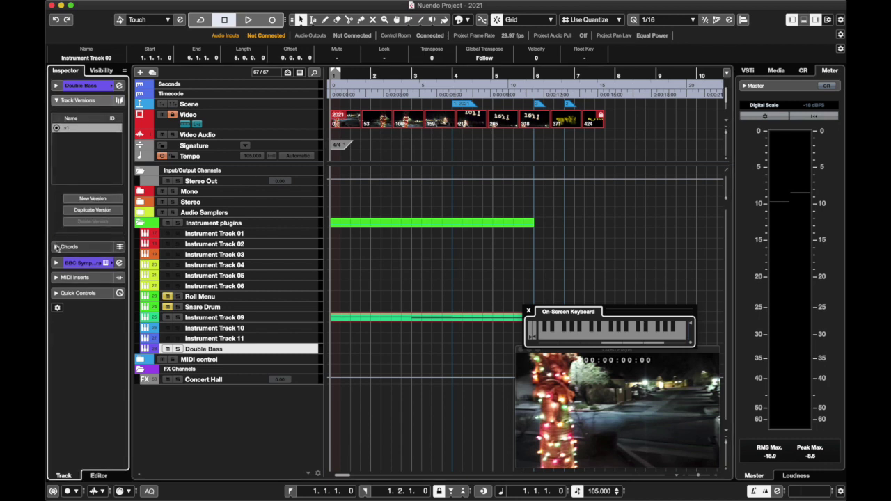
click(56, 84)
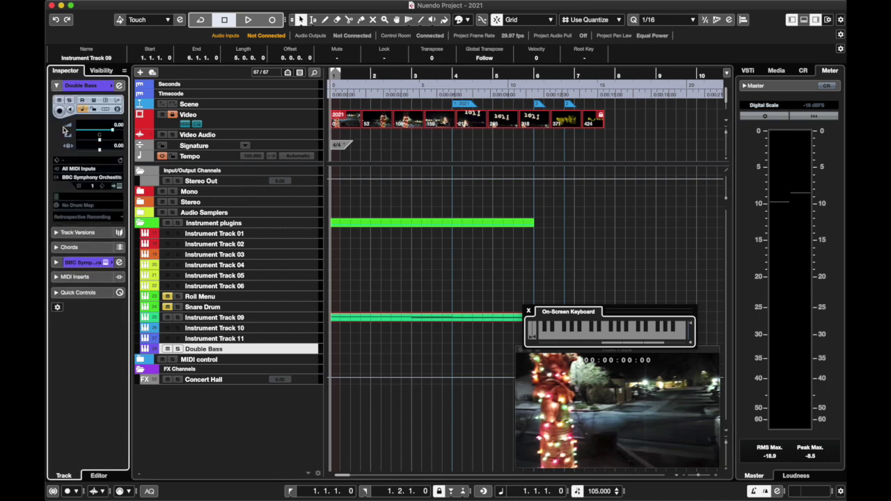
click(56, 262)
click(57, 176)
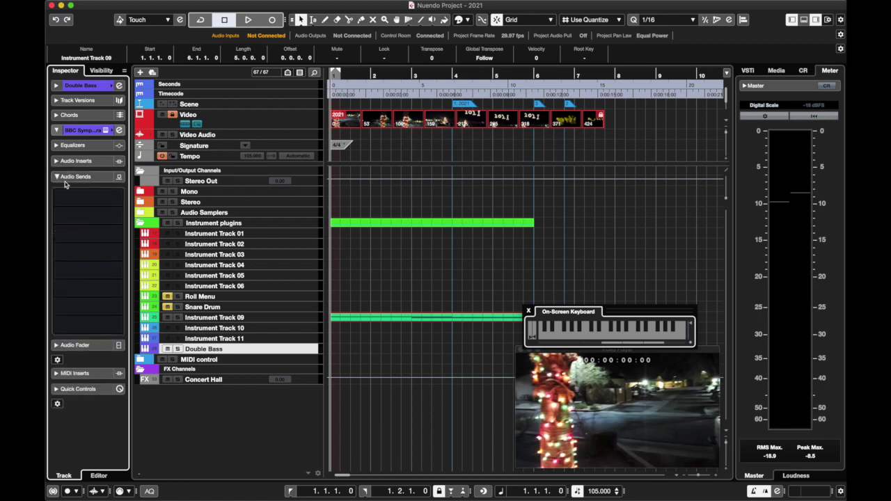
click(86, 199)
click(90, 233)
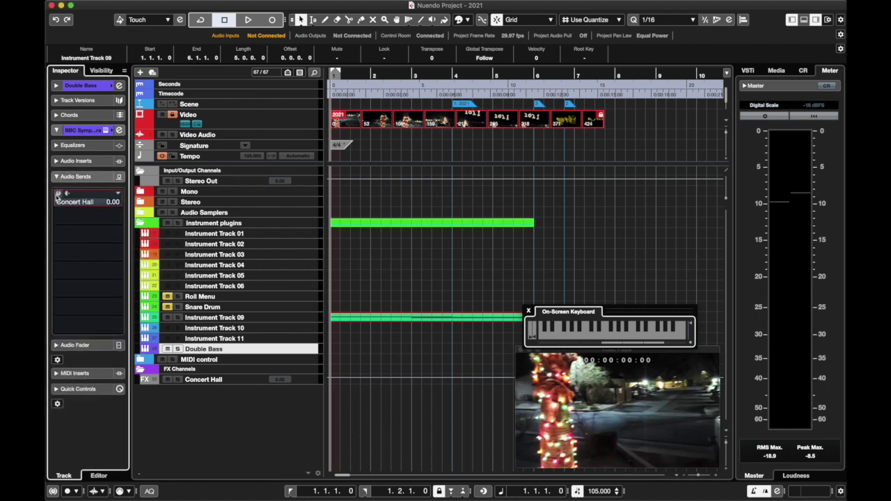
drag(73, 208, 74, 209)
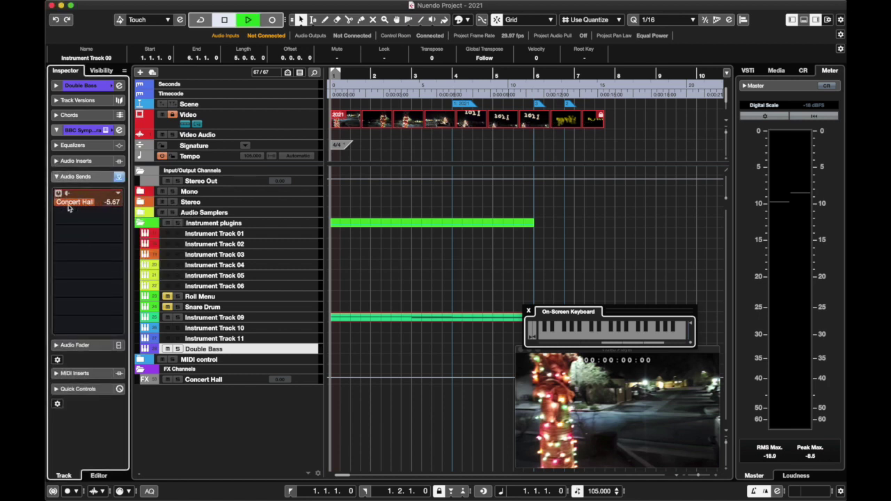
key(space)
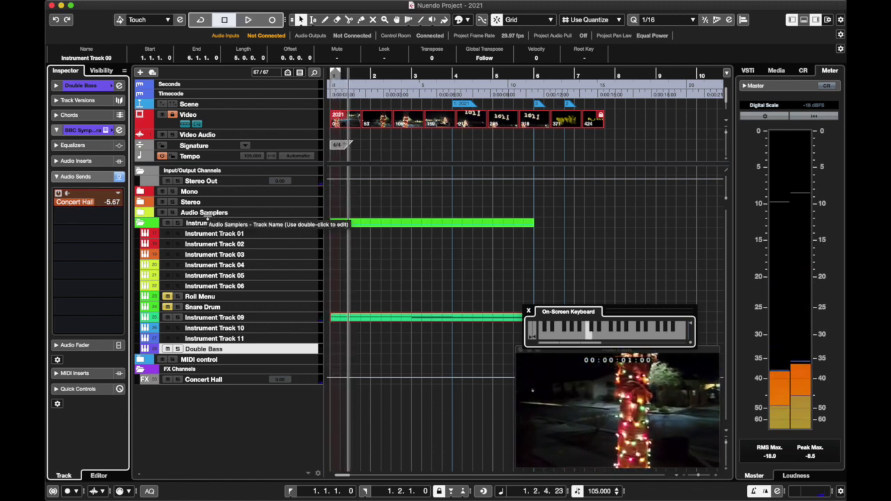
Move record enable from Instrument Track 09 to the Double Bass track and show the On-Screen Keyboard.
click(298, 317)
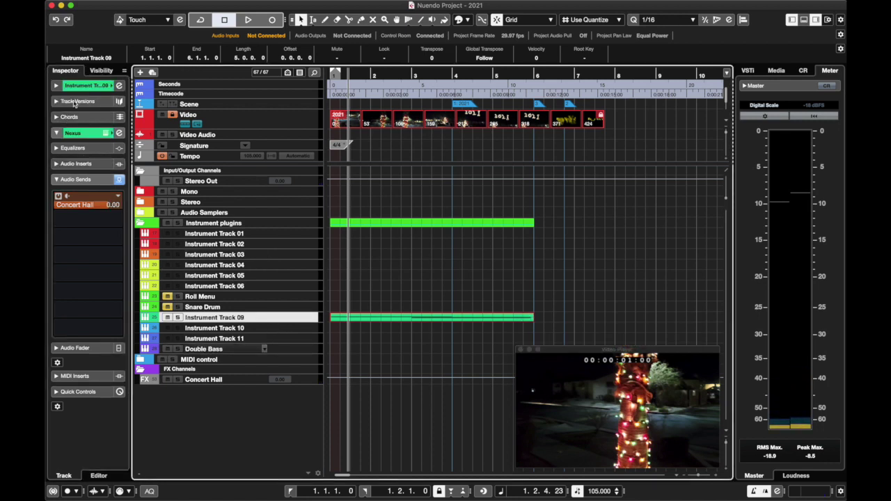
click(57, 85)
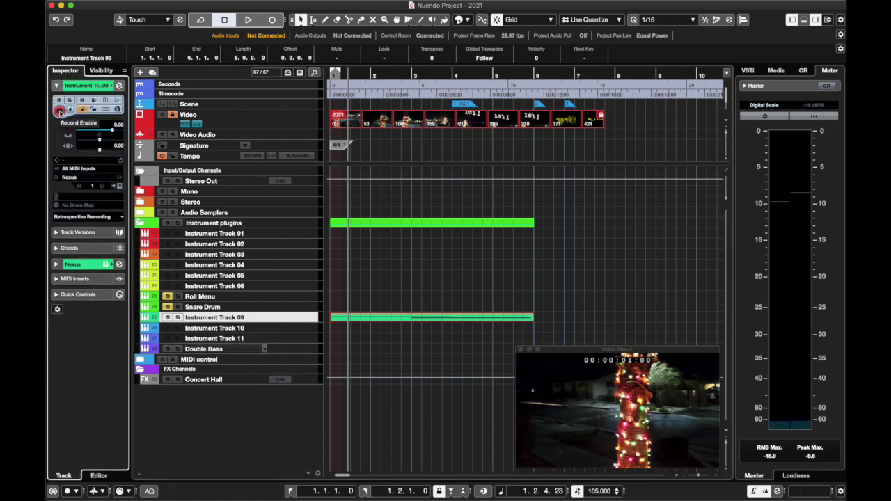
click(302, 339)
click(302, 350)
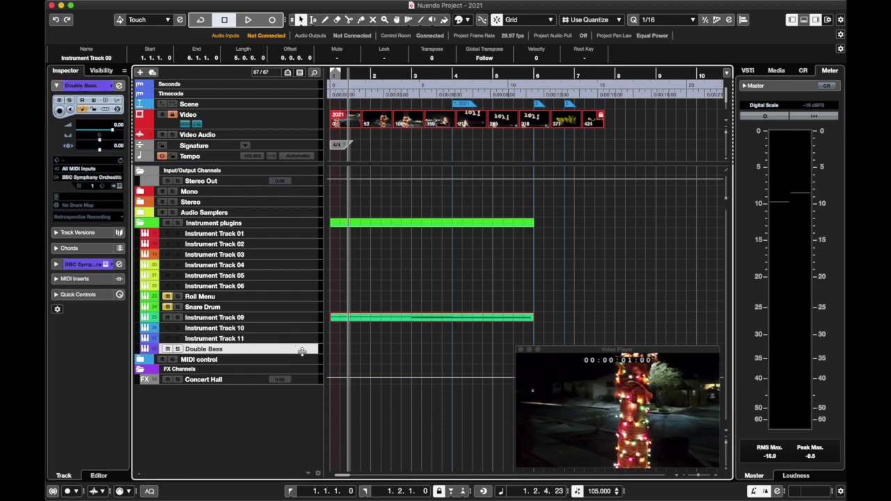
key(alt+k)
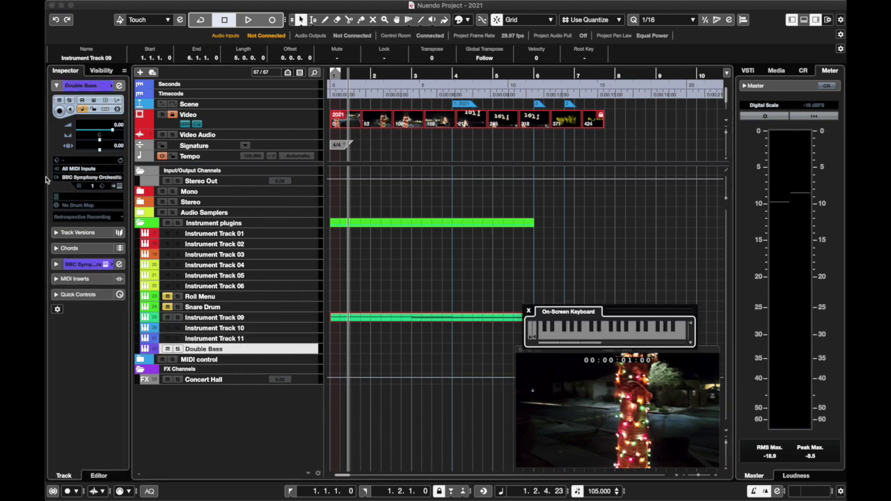
key(alt+k)
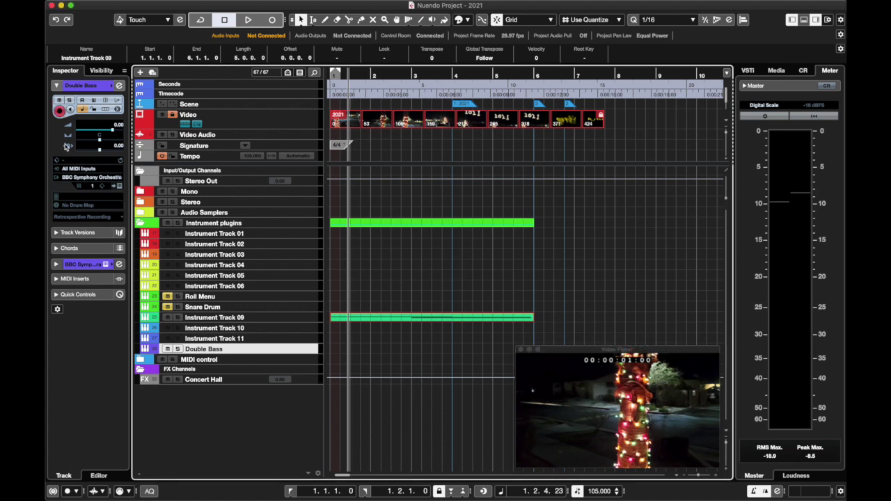
key(alt+k)
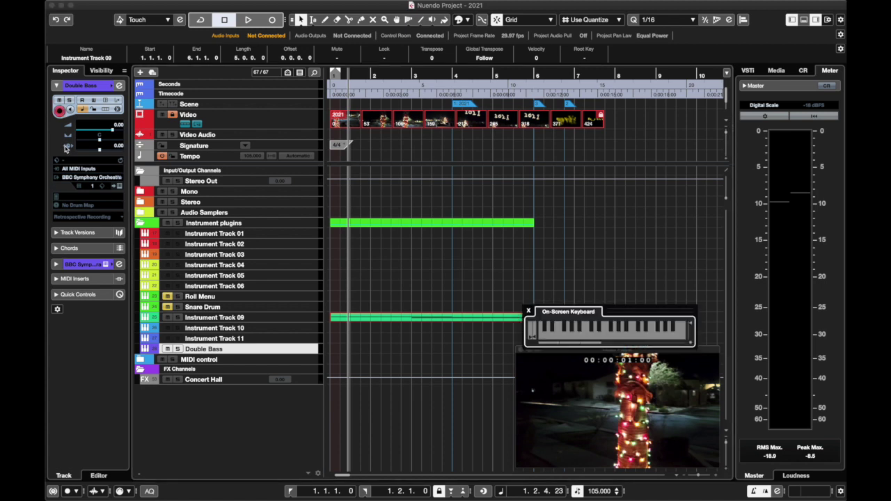
From the project start, audition low Double Bass notes on the On-Screen Keyboard, then empty the track's retrospective recording buffer.
click(335, 75)
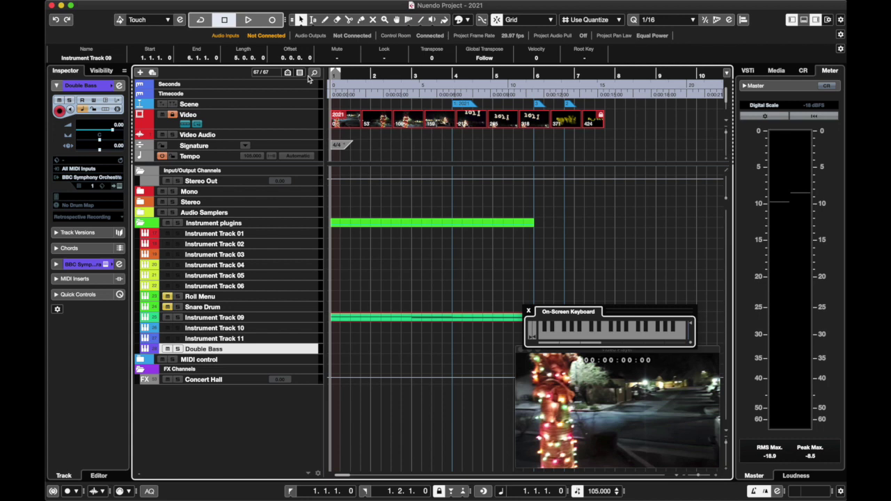
key(w)
key(x)
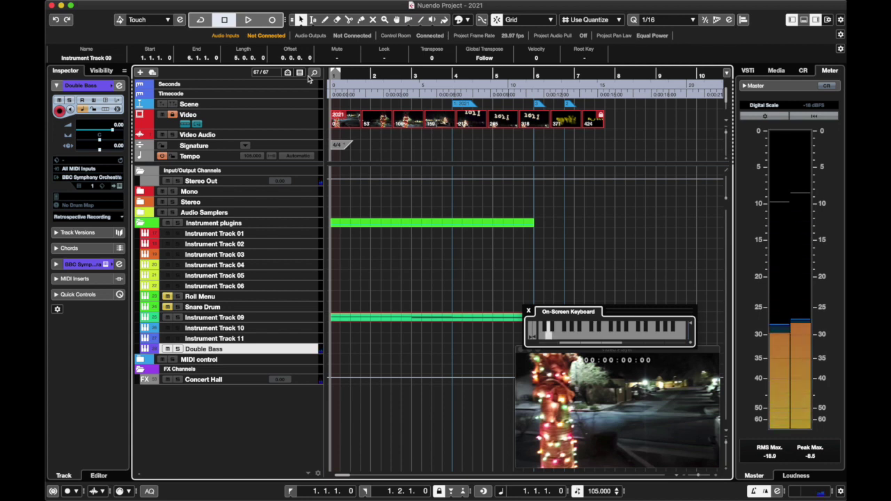
key(c)
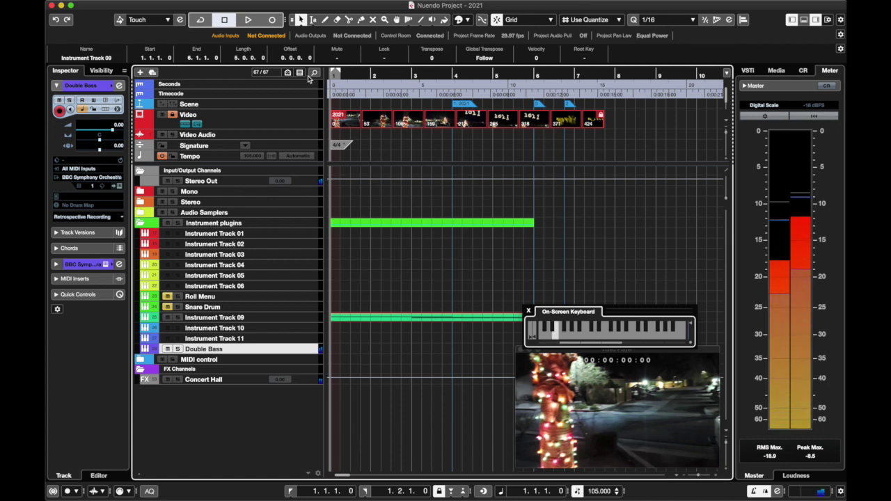
key(w)
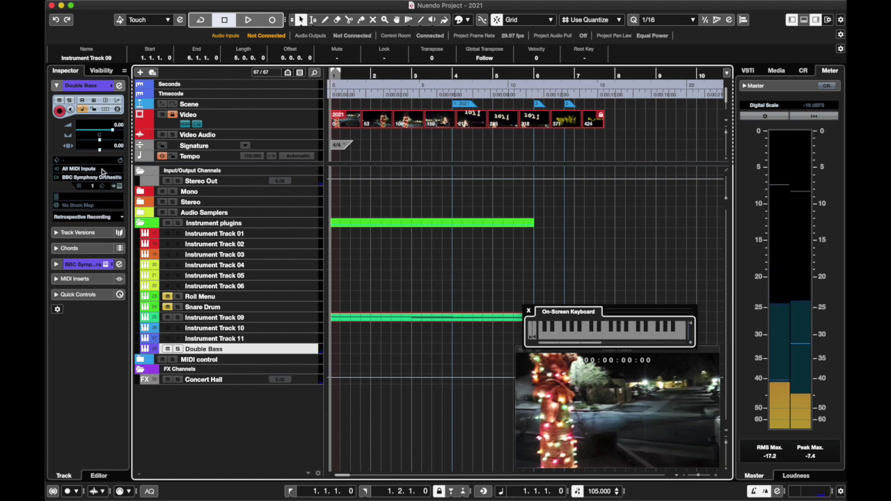
click(109, 216)
click(112, 239)
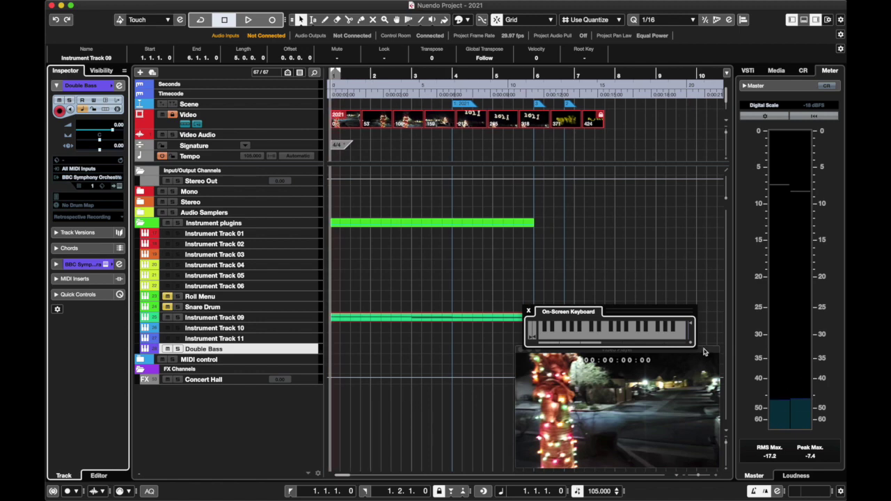
right_click(479, 485)
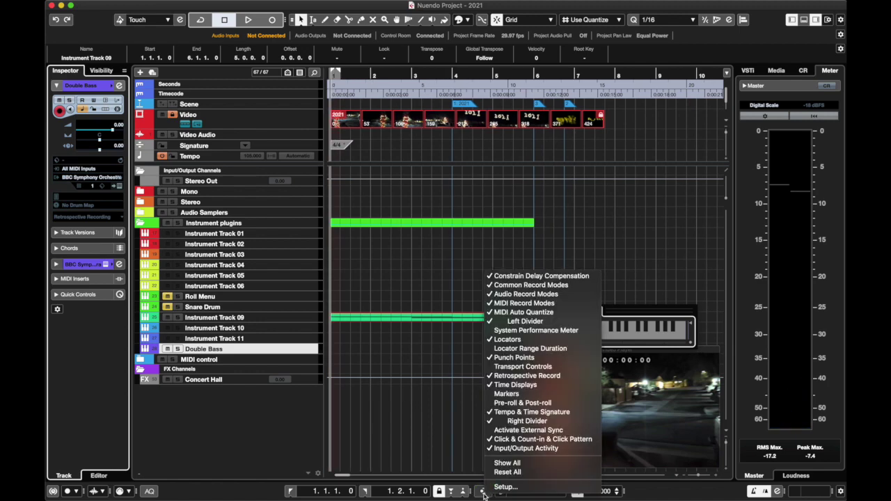
click(482, 492)
key(Delete)
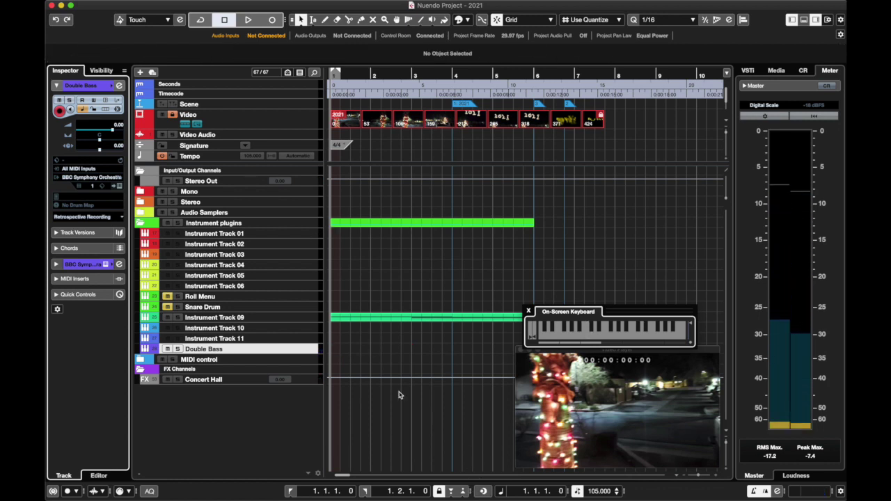
Play the bass notes D1, E1, A0 and D1 on the On-Screen Keyboard and insert them on the Double Bass track as a retrospective recording.
key(w)
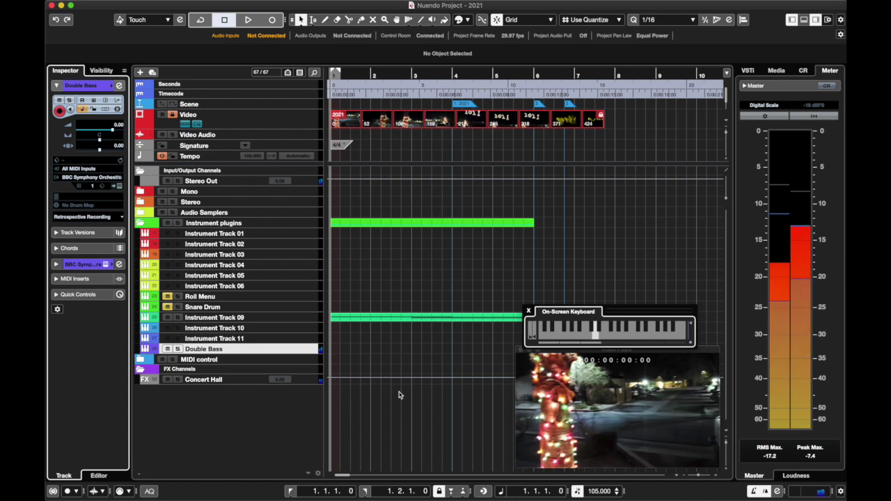
key(e)
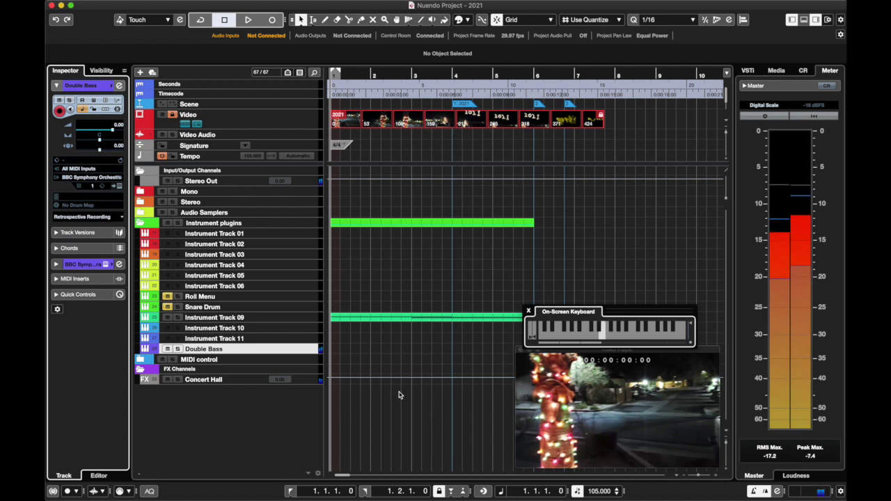
key(n)
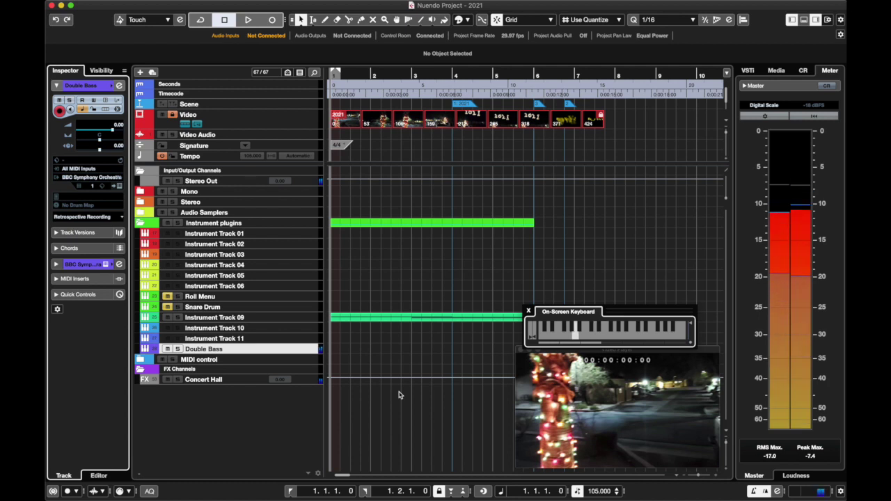
key(w)
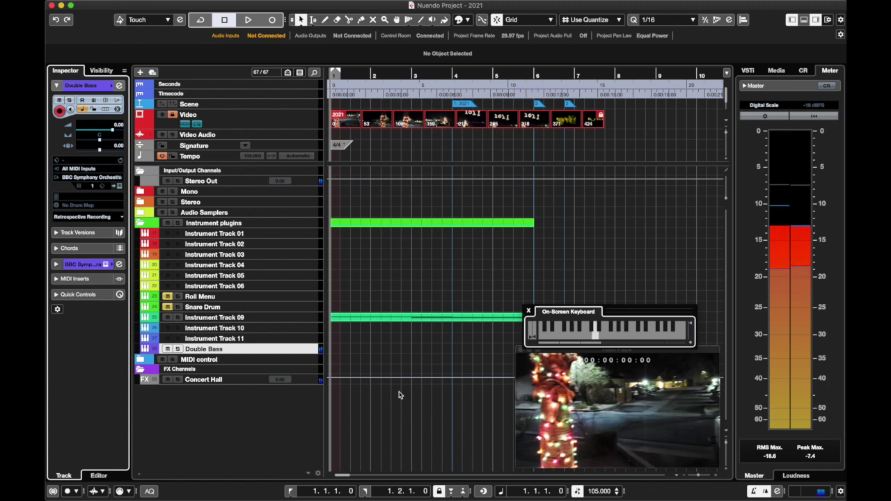
click(482, 491)
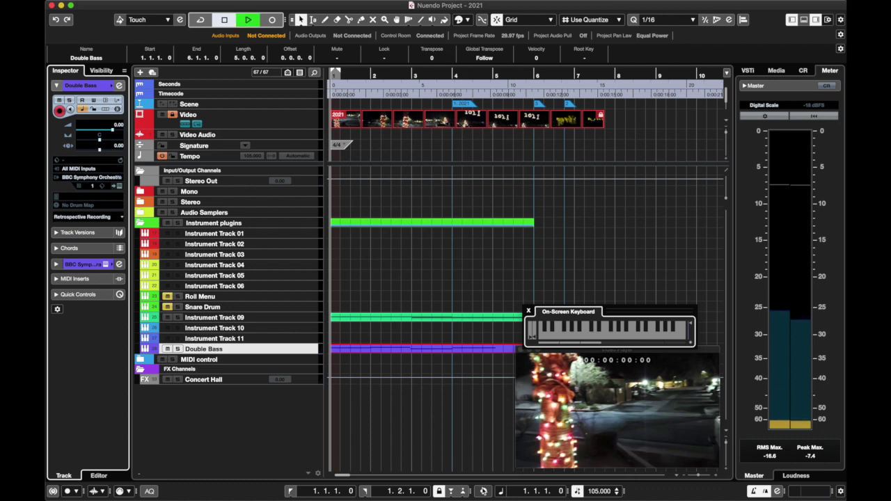
Play back the project with the Video Player moved aside, and extend the Double Bass part's last D1 note to bar 6.
key(space)
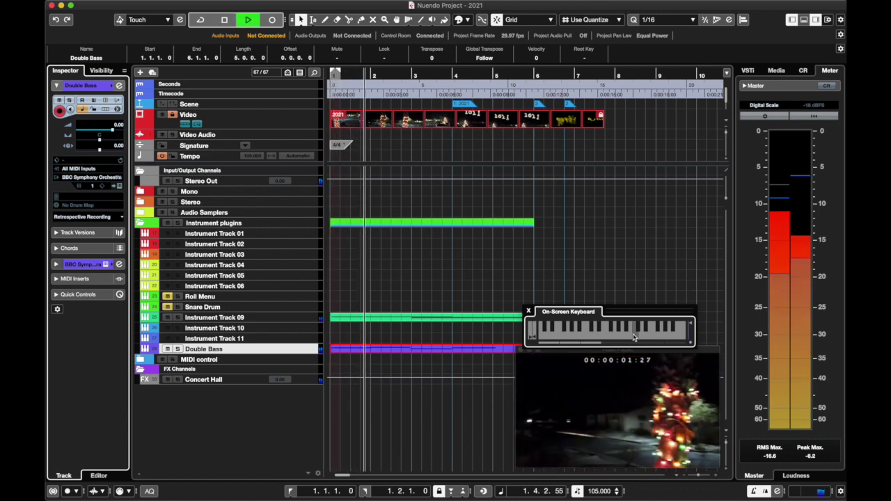
drag(712, 351, 752, 354)
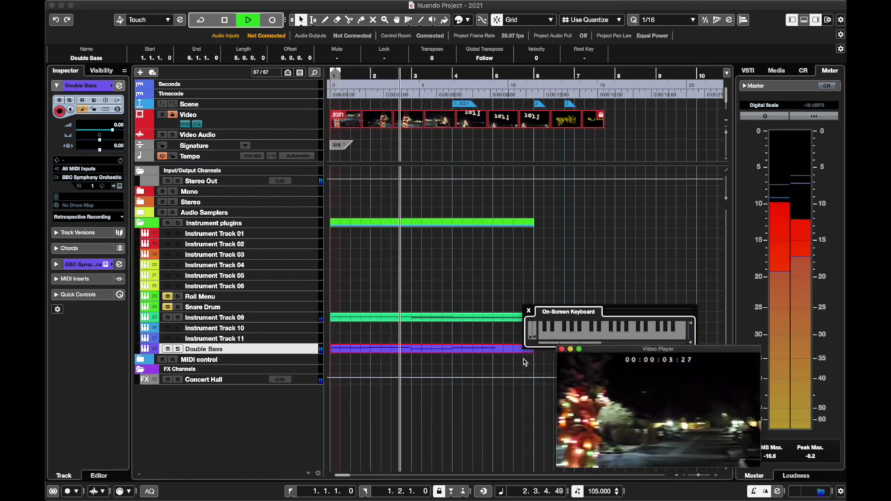
double_click(487, 353)
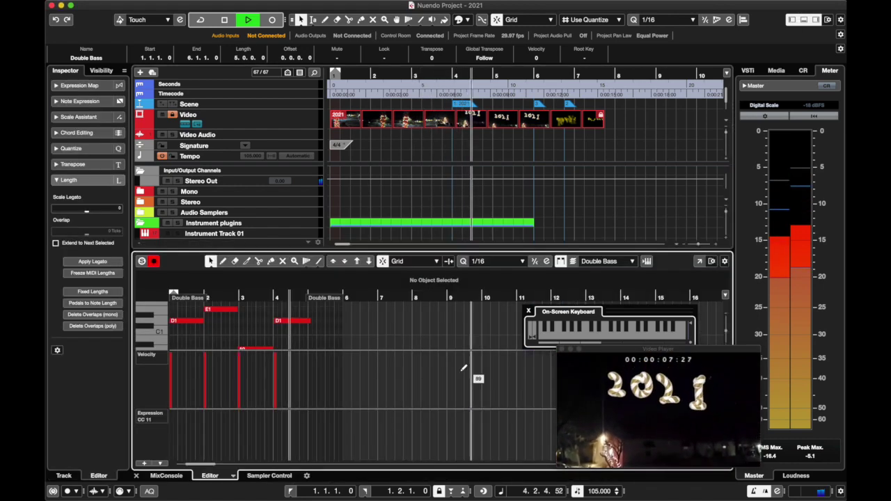
drag(311, 322, 341, 322)
key(space)
click(136, 476)
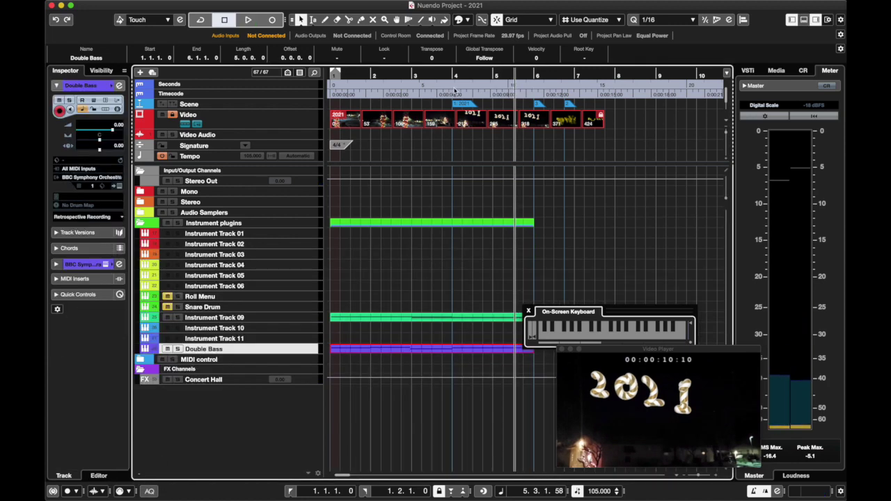
Play the project from the start and empty the Double Bass track's retrospective recording buffer.
key(Home)
key(space)
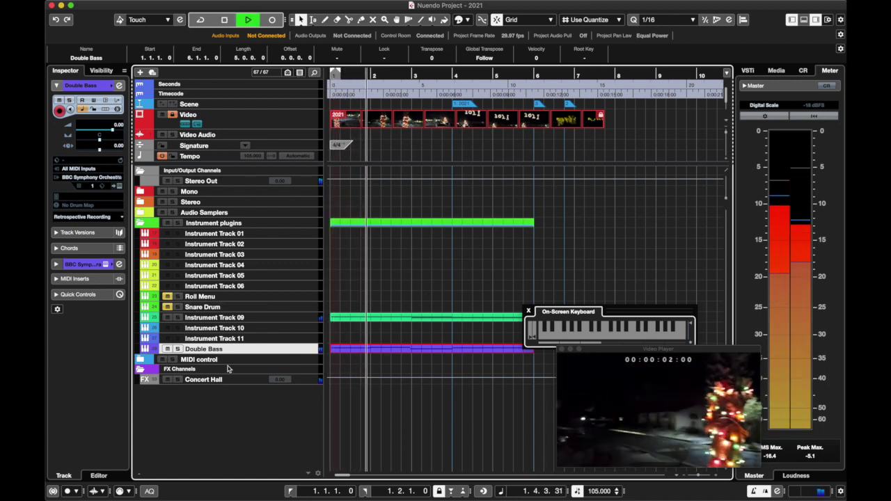
click(90, 216)
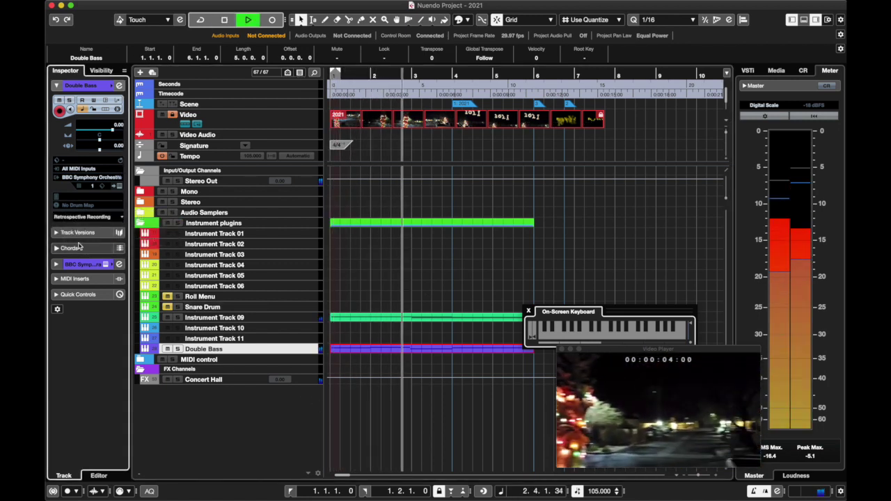
click(104, 240)
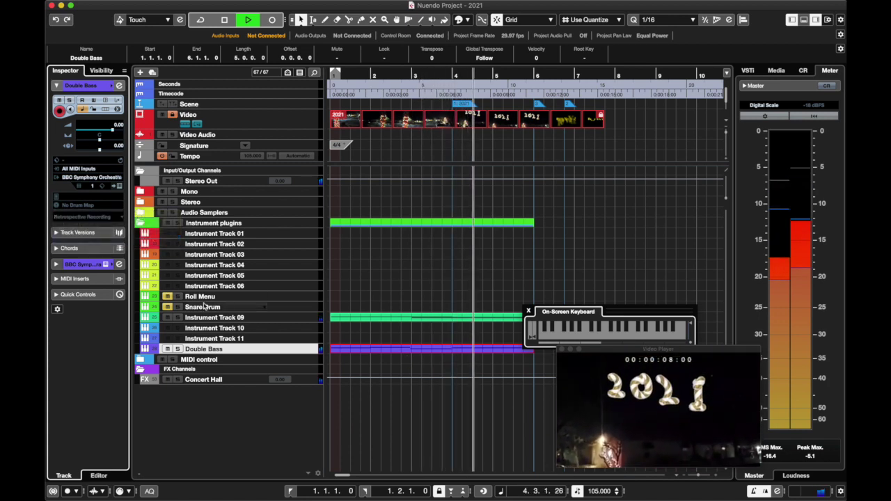
Unmute the Roll Menu and Snare Drum tracks, then stop playback.
click(177, 297)
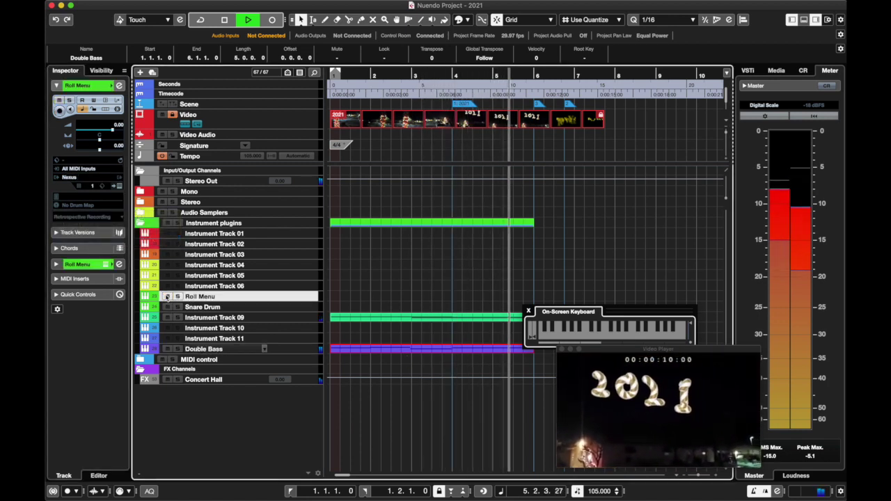
key(space)
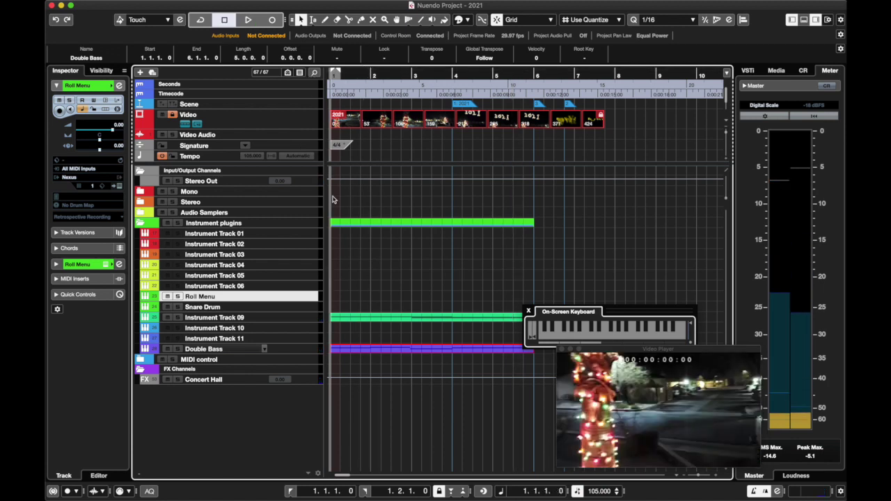
Load BBC Symphony Orchestra as the instrument of Instrument Track 10 with its Strings: Violins 1 preset, then close the instrument window.
click(281, 238)
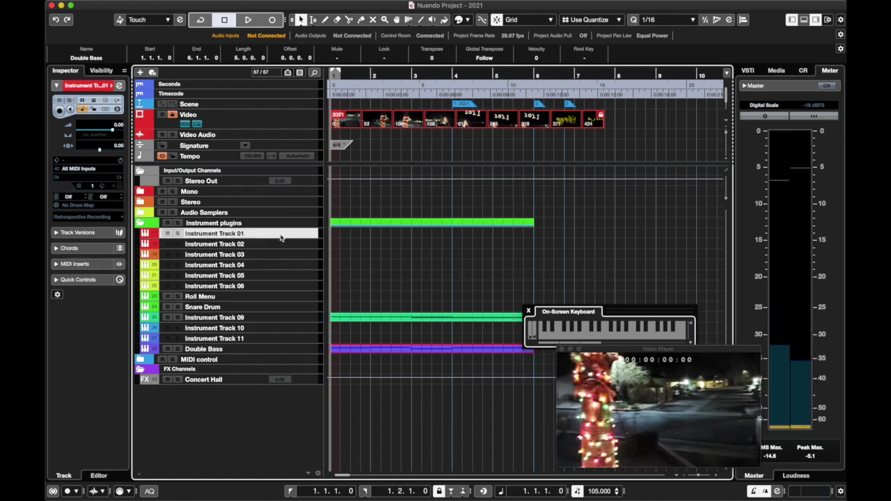
click(294, 330)
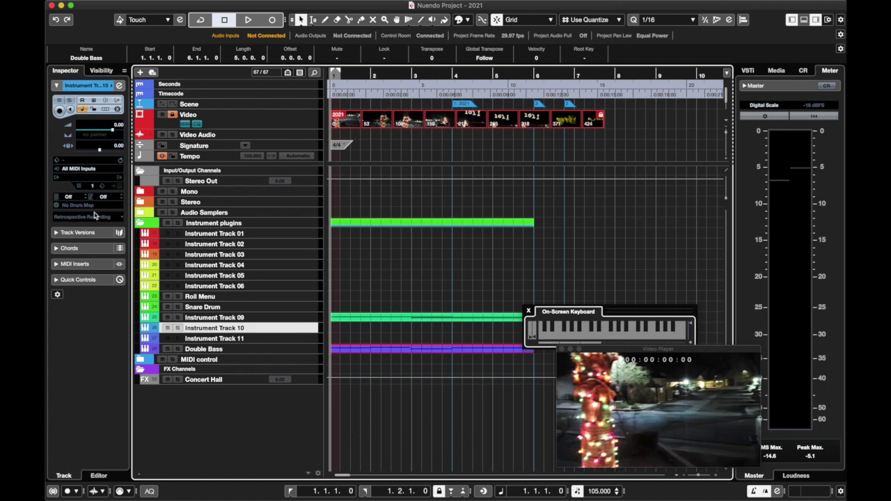
click(76, 195)
click(84, 184)
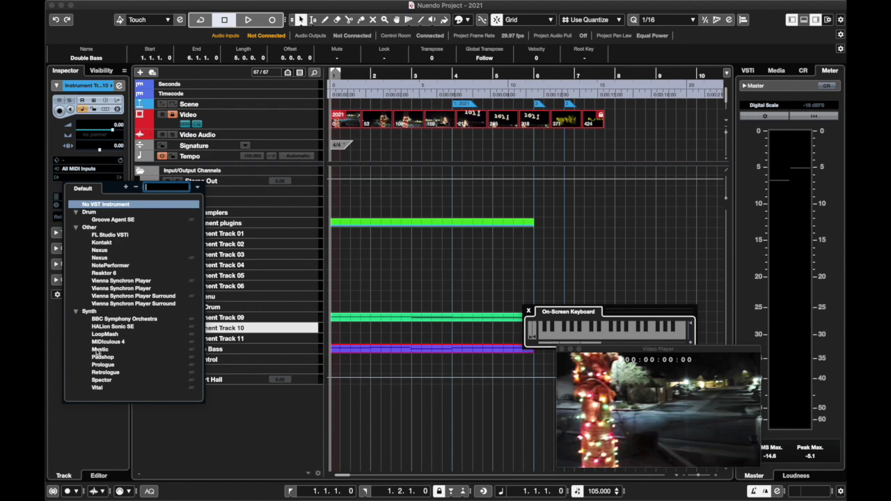
click(111, 320)
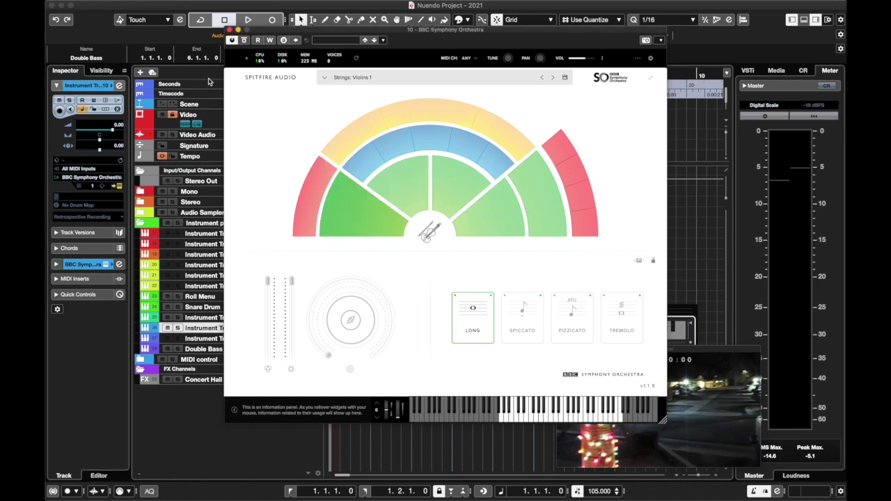
click(231, 31)
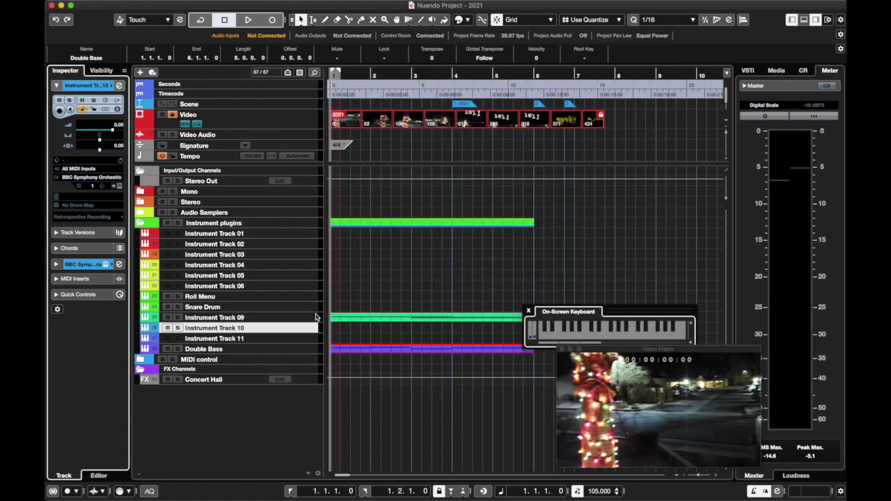
Create a one-bar part in bar 1 of Instrument Track 10 and open it in a separate Key Editor window.
drag(334, 326, 370, 327)
double_click(354, 331)
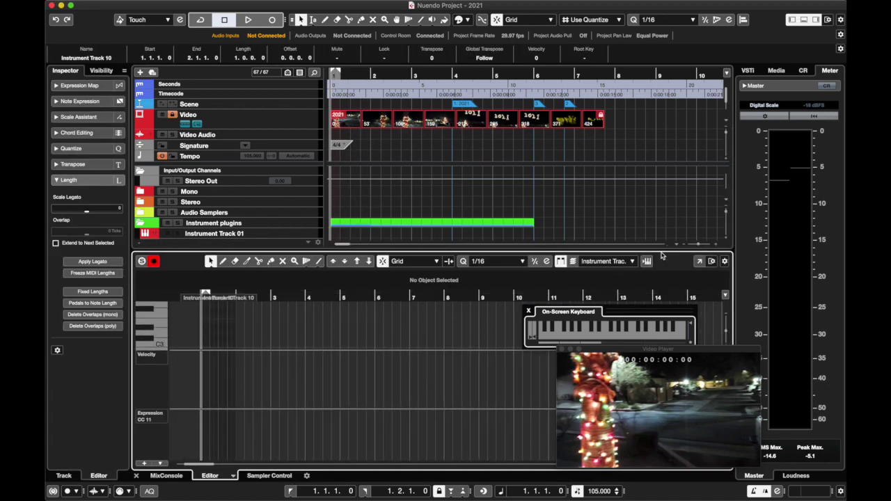
click(698, 262)
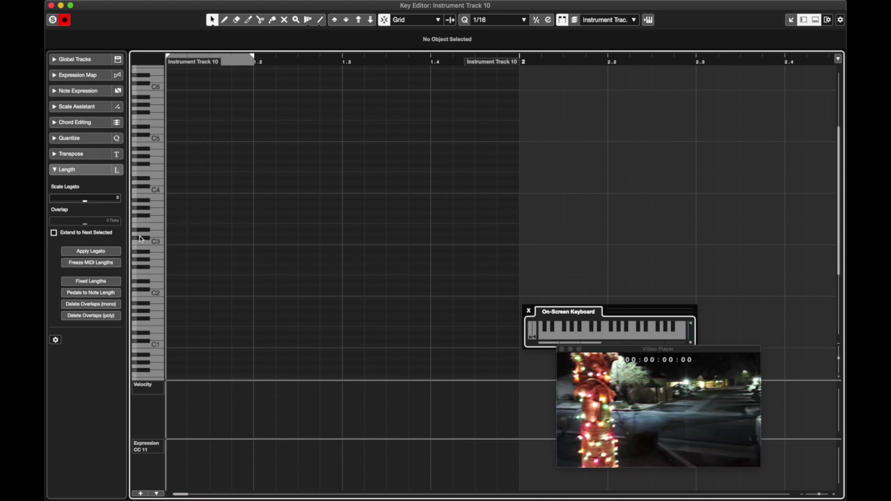
Audition pitches on the Key Editor's piano keys and set the quantize value to 1/8.
drag(161, 235, 142, 166)
click(509, 17)
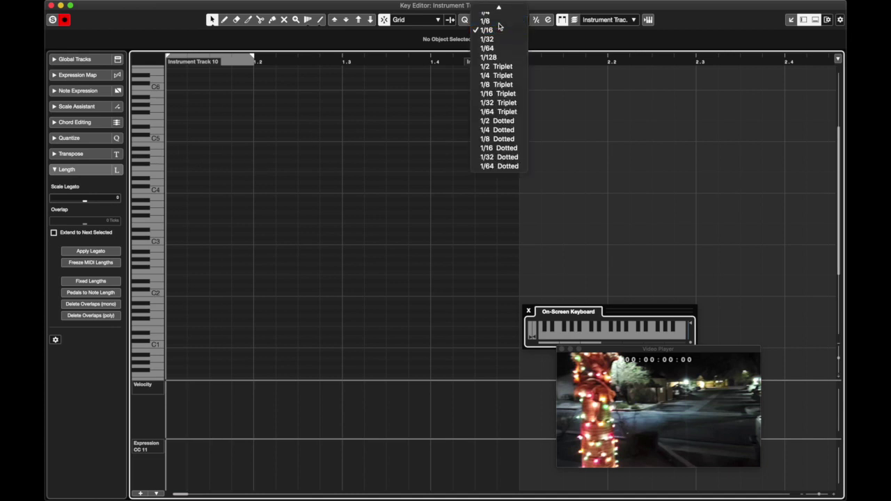
click(488, 20)
click(159, 160)
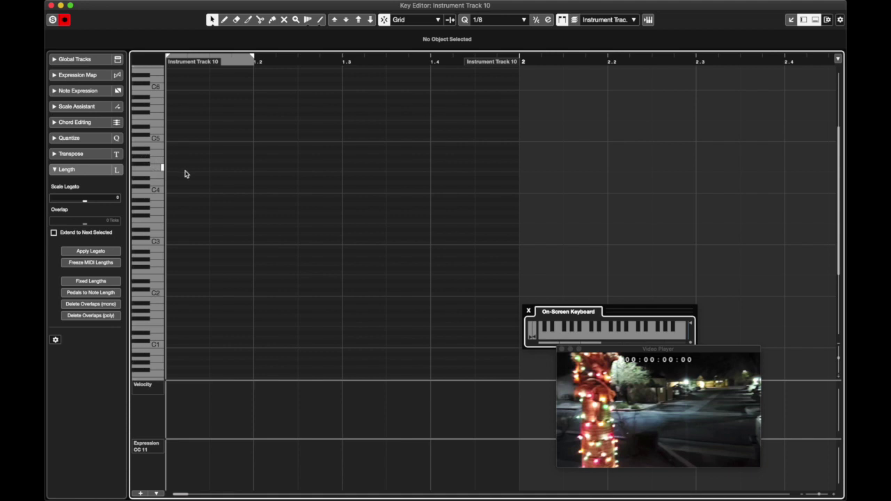
Draw eighth notes F#4, E4, D4 and E4, add an F#4 from beat 3 to bar 2, and play the melody.
click(179, 163)
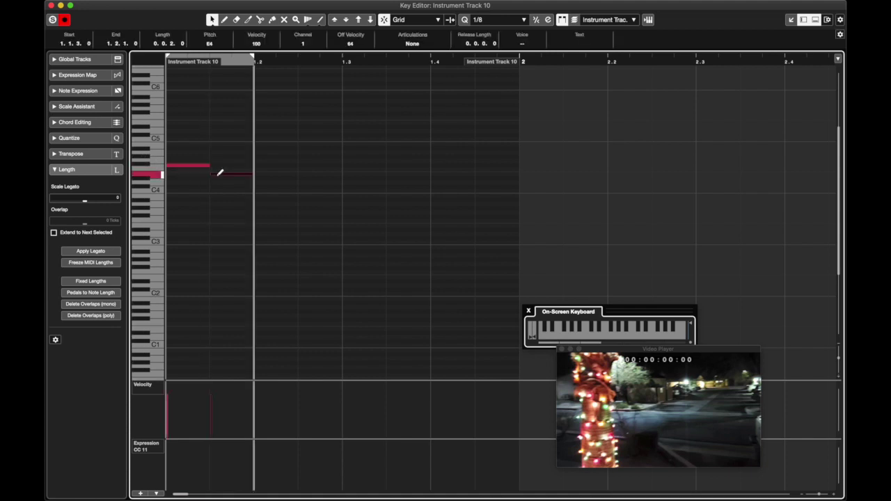
mouse_move(253, 175)
mouse_down()
mouse_move(263, 183)
mouse_move(348, 160)
mouse_move(430, 166)
mouse_up()
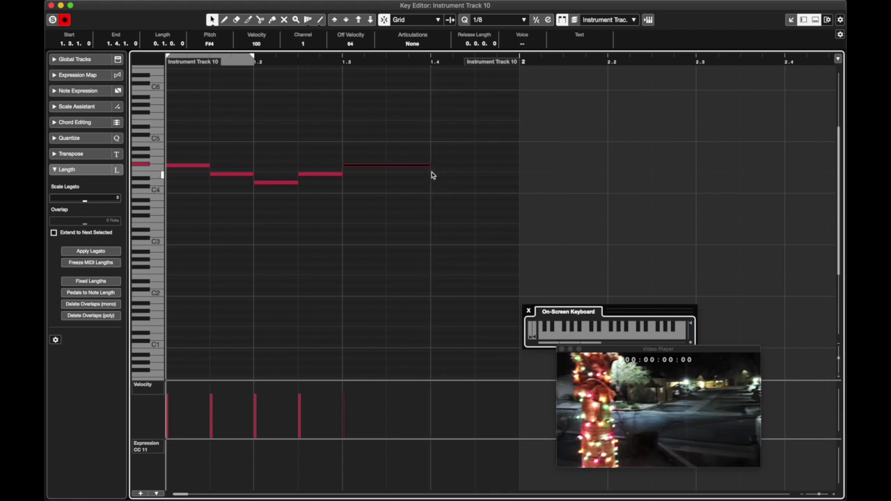
drag(429, 165, 522, 174)
key(space)
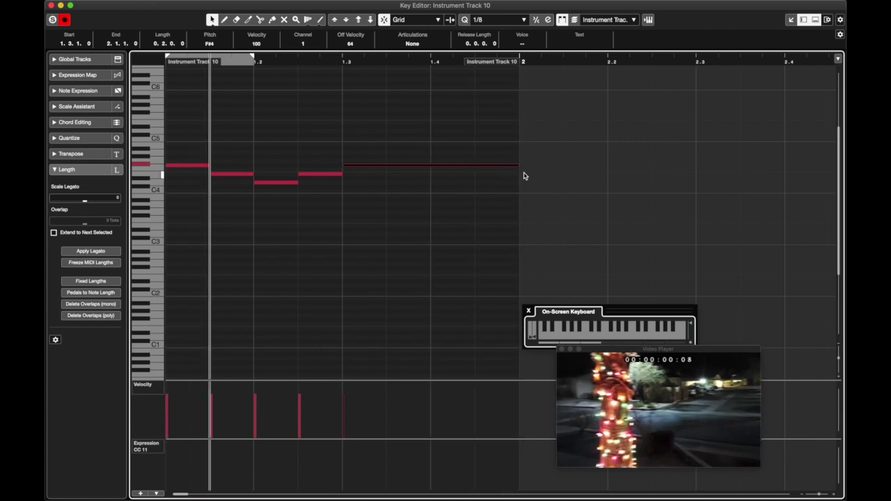
Dock the Key Editor back into the project window and select the one-bar part on Instrument Track 10.
click(791, 20)
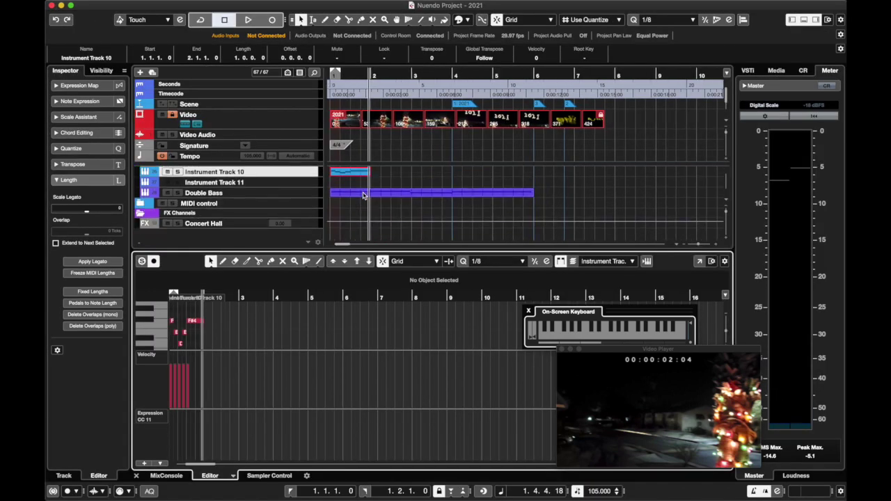
scroll(363, 196, down, 1)
scroll(348, 196, up, 2)
click(348, 193)
click(345, 184)
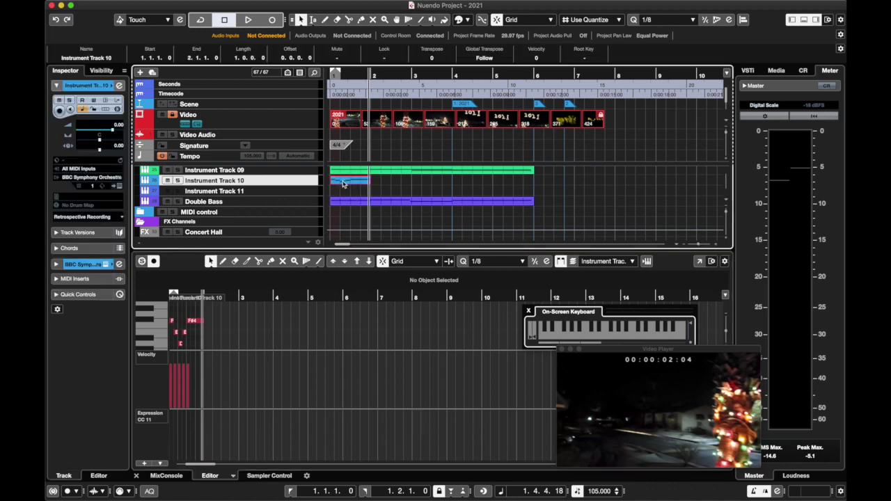
Copy the one-bar part on Instrument Track 10 to bar 2, open it in a separate Key Editor window and select all its notes.
drag(343, 184, 383, 184)
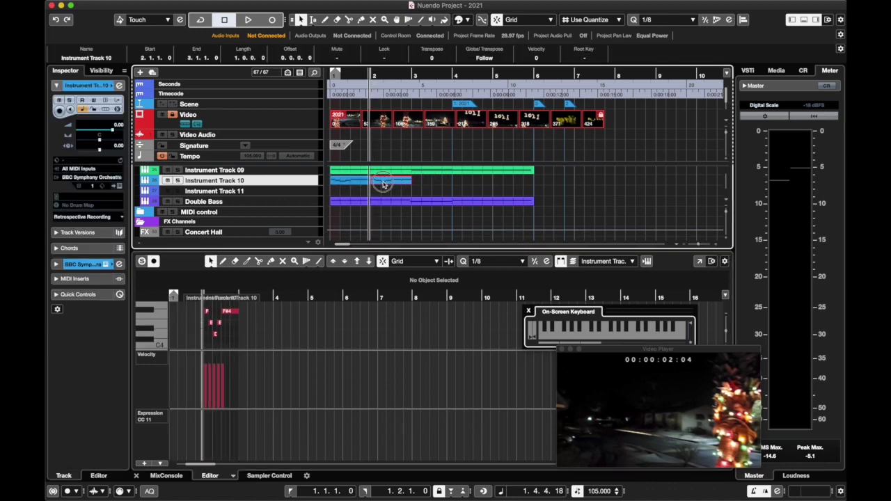
double_click(382, 185)
click(698, 261)
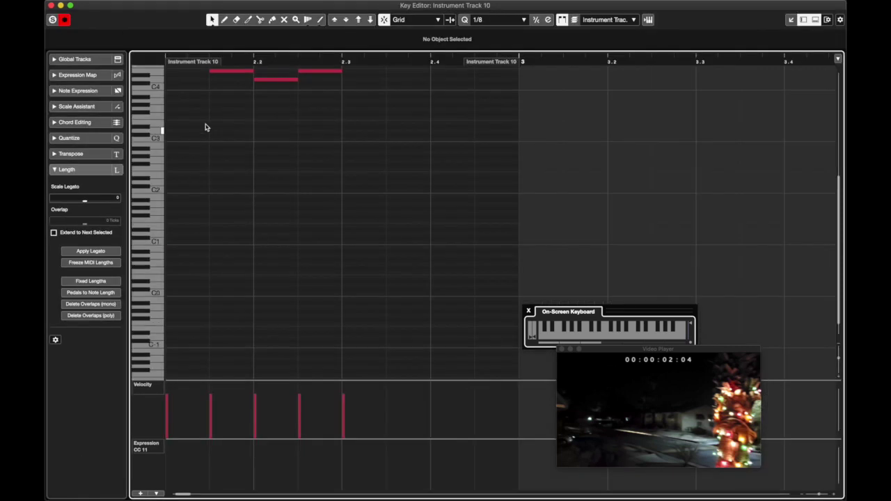
drag(566, 137, 127, 206)
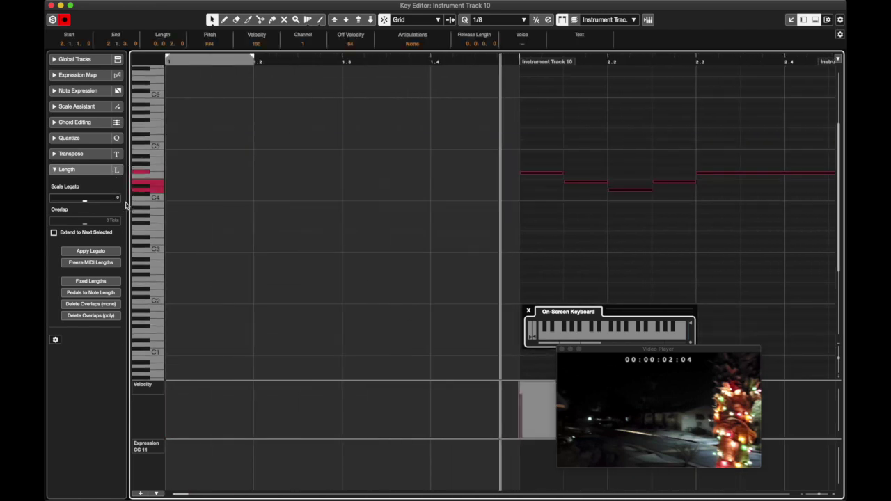
scroll(687, 188, right, 5)
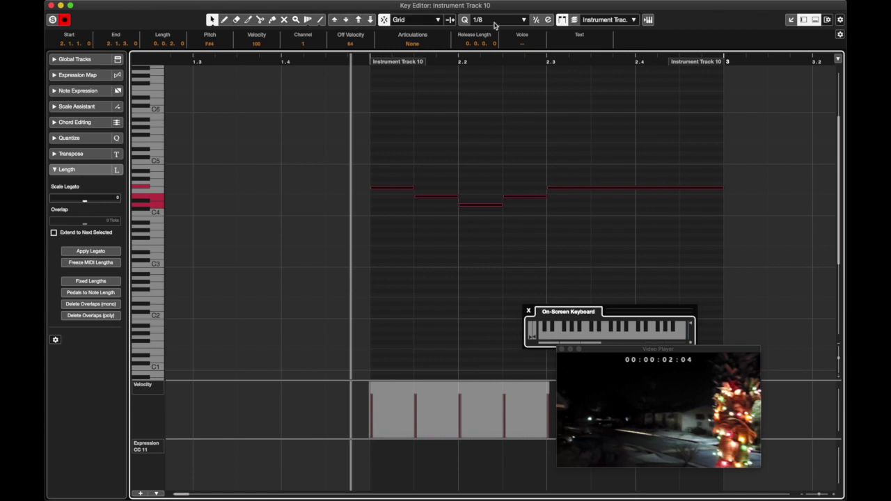
Try transposing all the melody notes in bar 2 down one octave, and undo it.
right_click(704, 23)
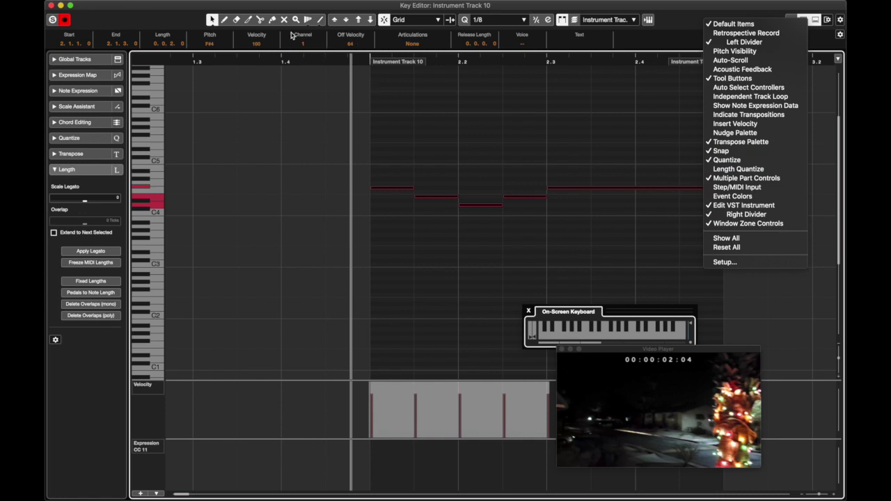
click(345, 21)
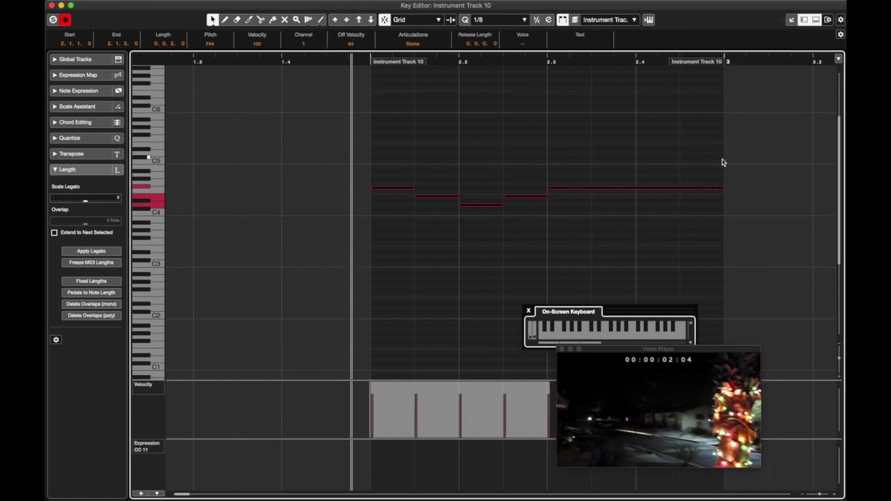
drag(744, 157, 393, 231)
click(370, 21)
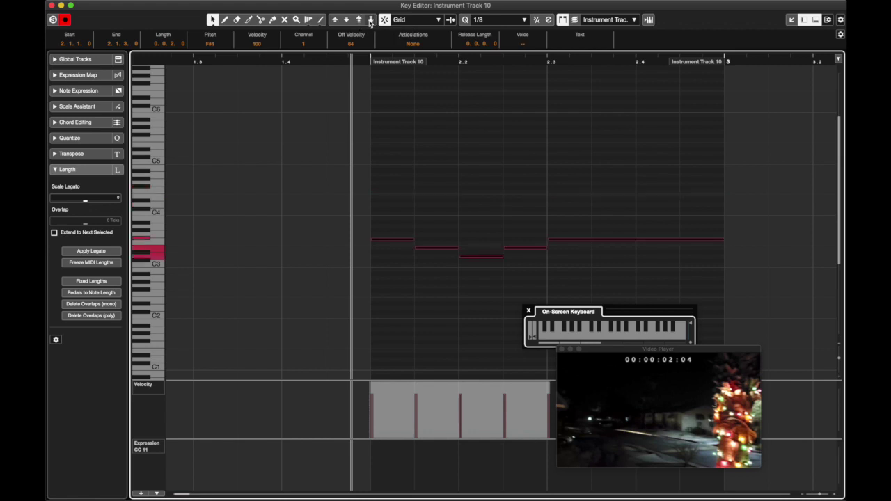
key(super+z)
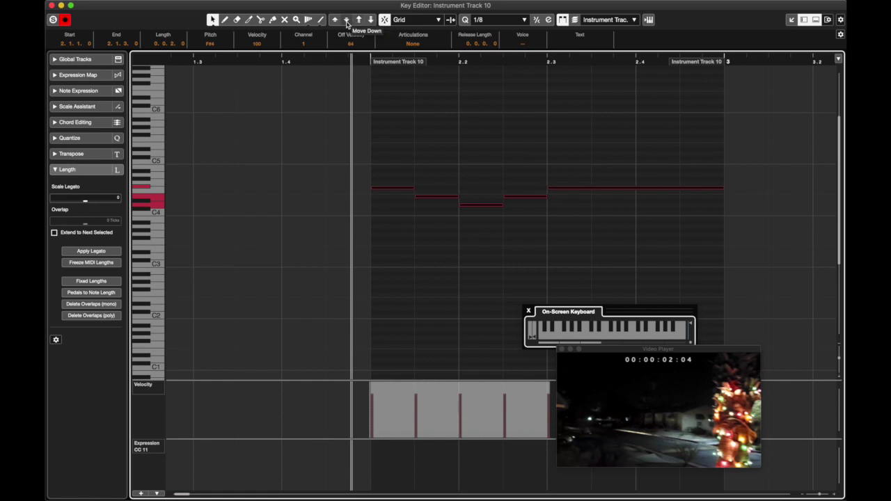
Transpose the selected melody notes in bar 2 down by two semitones, then deselect them.
click(347, 20)
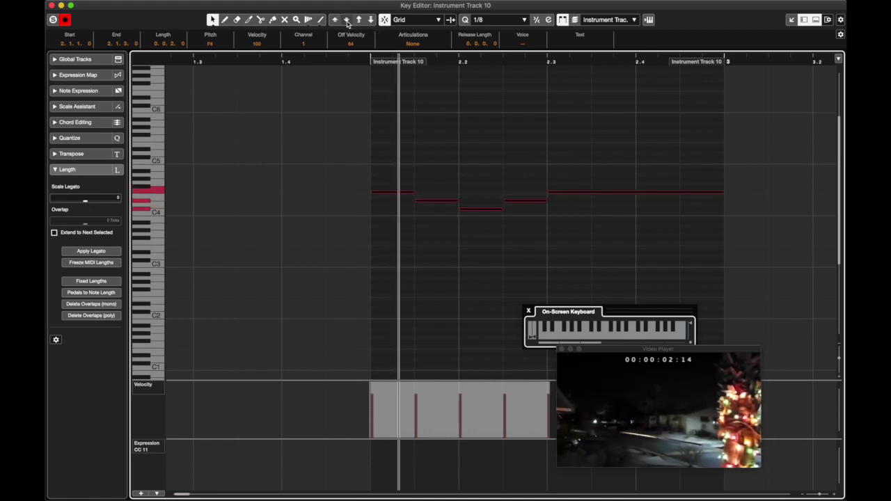
key(space)
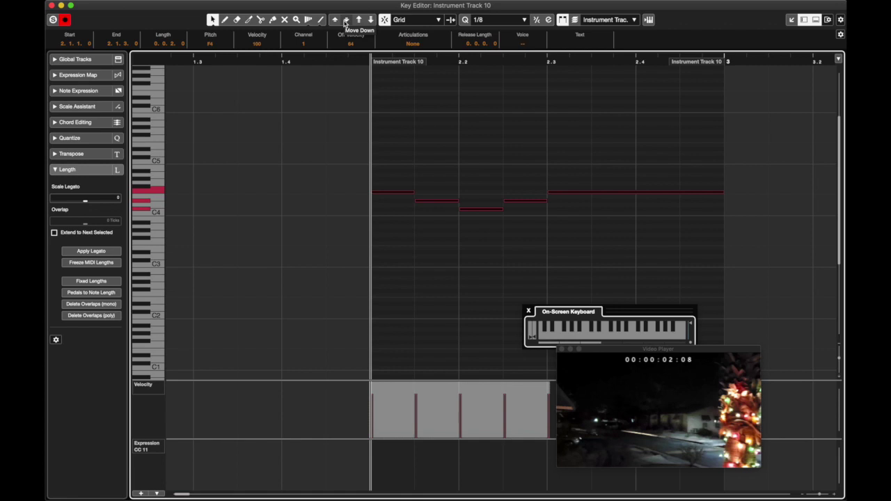
click(344, 21)
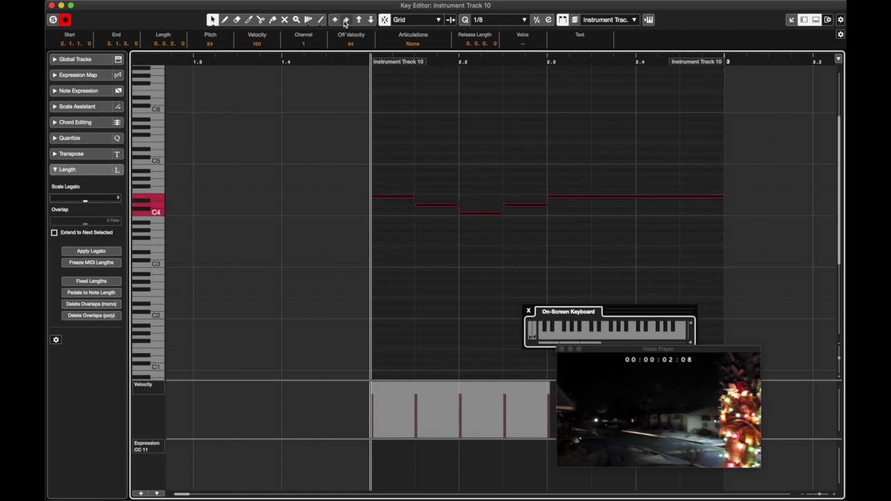
click(304, 116)
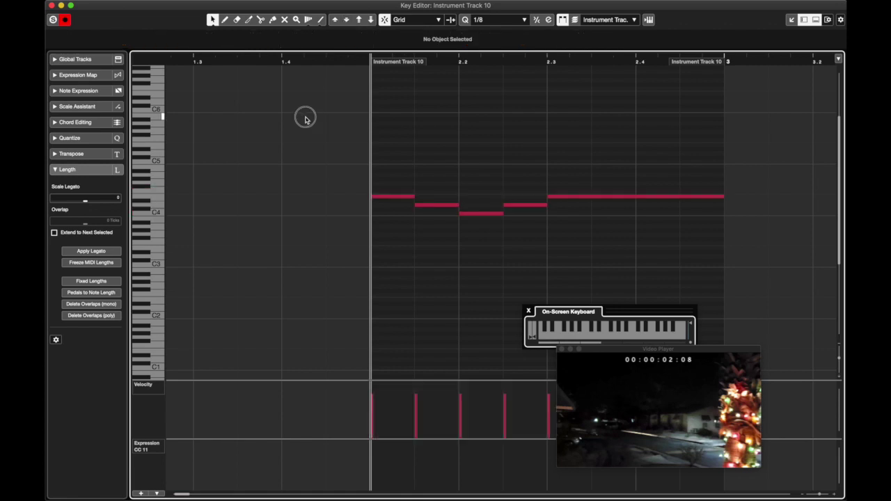
Close the separate Key Editor window and play the project from the start through bar 2.
click(51, 6)
scroll(427, 177, down, 1)
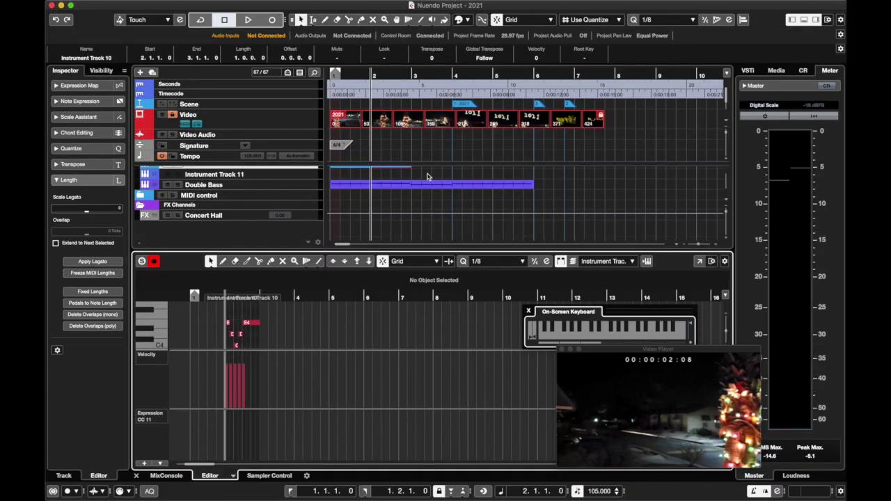
scroll(427, 177, up, 3)
click(381, 224)
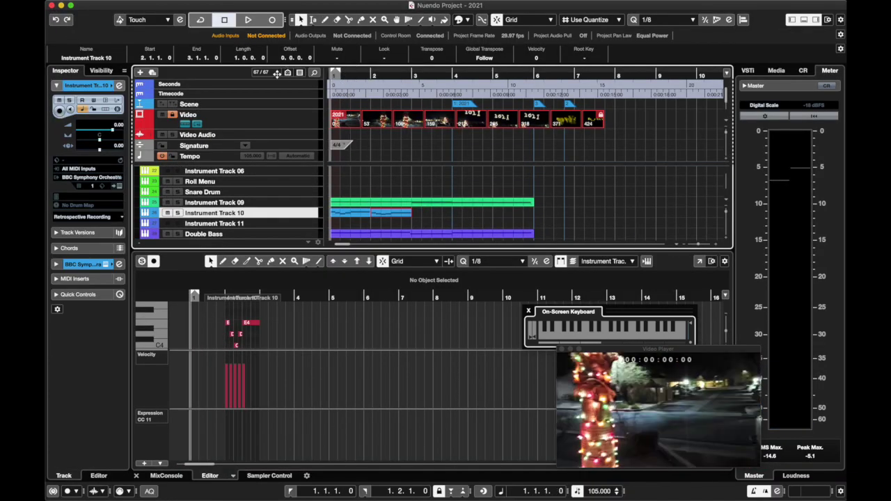
key(space)
scroll(381, 224, down, 1)
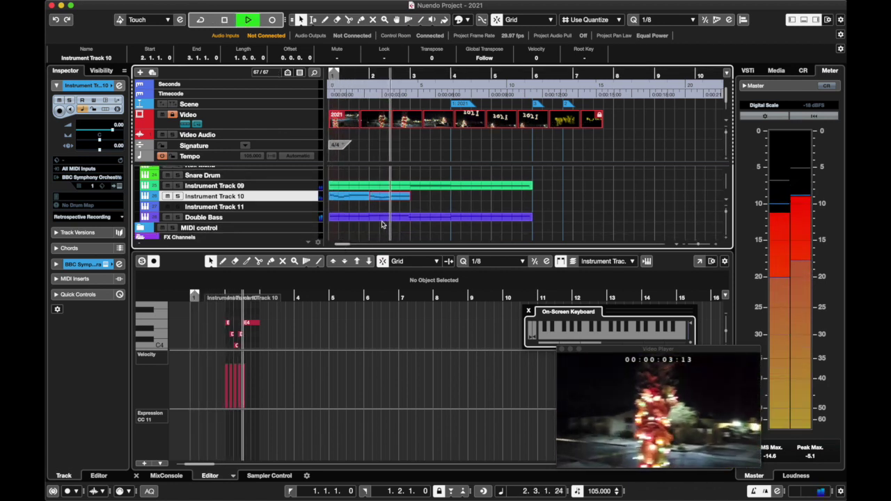
key(space)
Reopen the bar 2 part in a separate Key Editor window, raise its third note to C#4 and close the window.
click(392, 200)
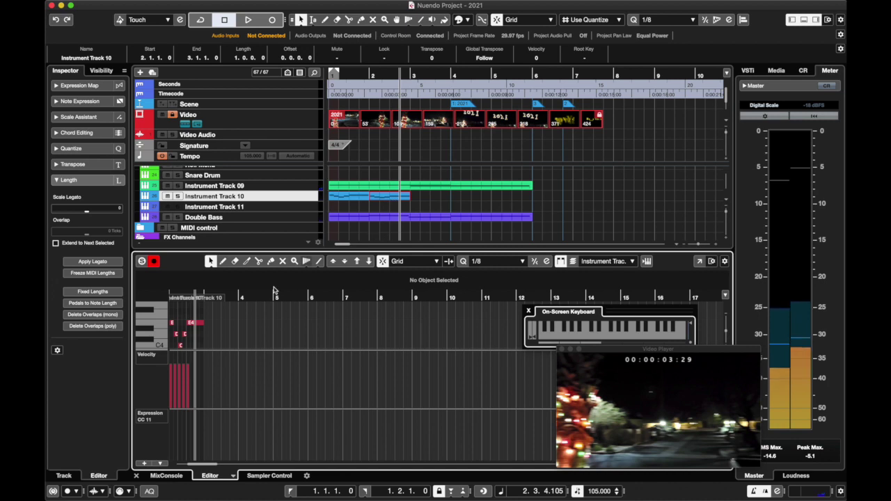
click(699, 261)
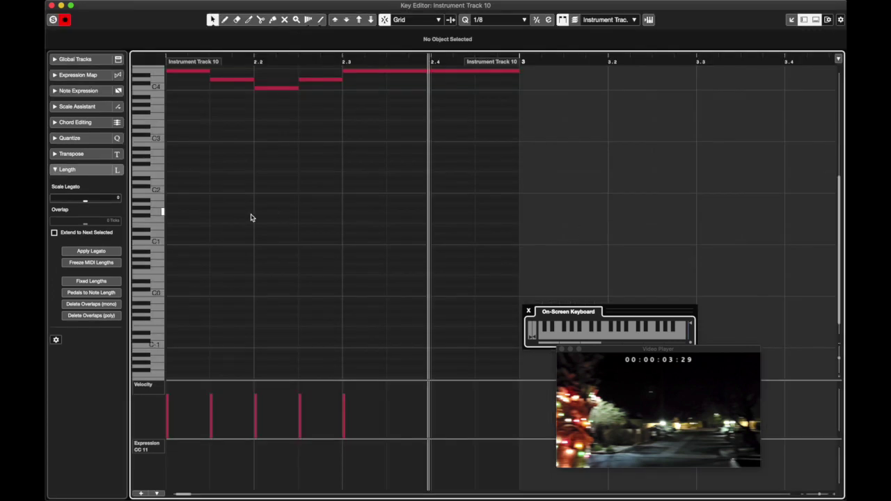
click(276, 88)
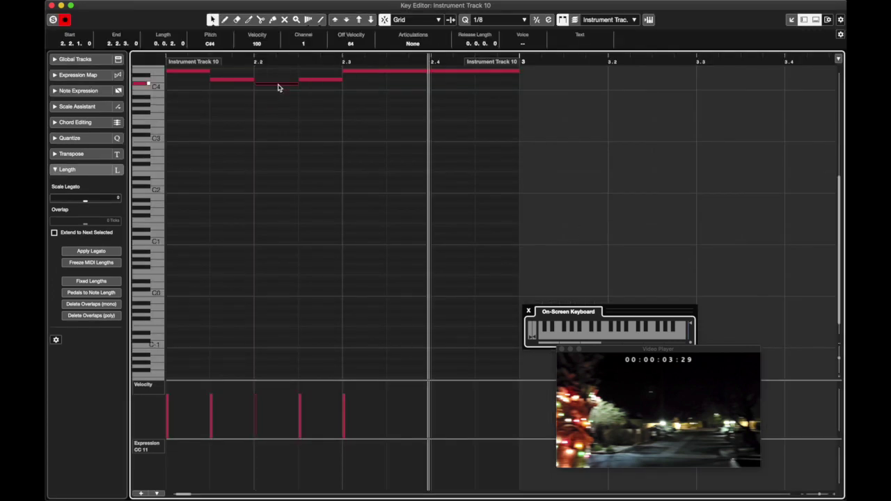
click(51, 5)
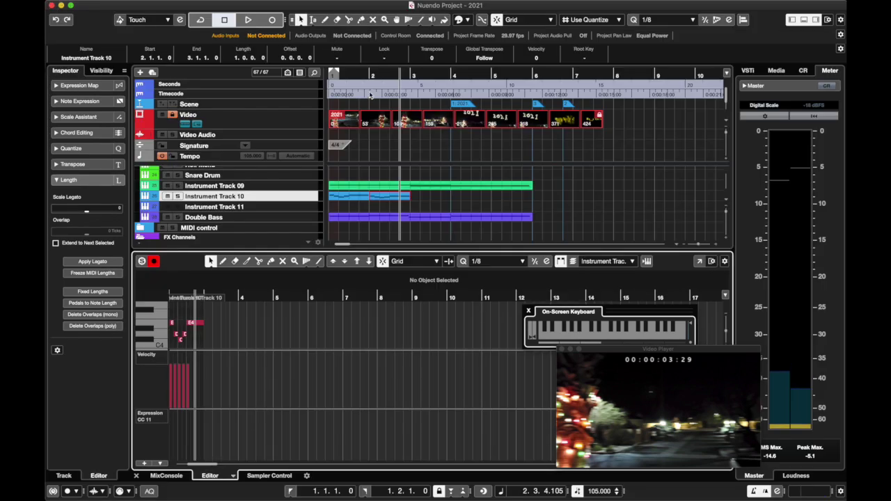
Play the first two bars from the project start to check the corrected melody.
drag(374, 76, 268, 88)
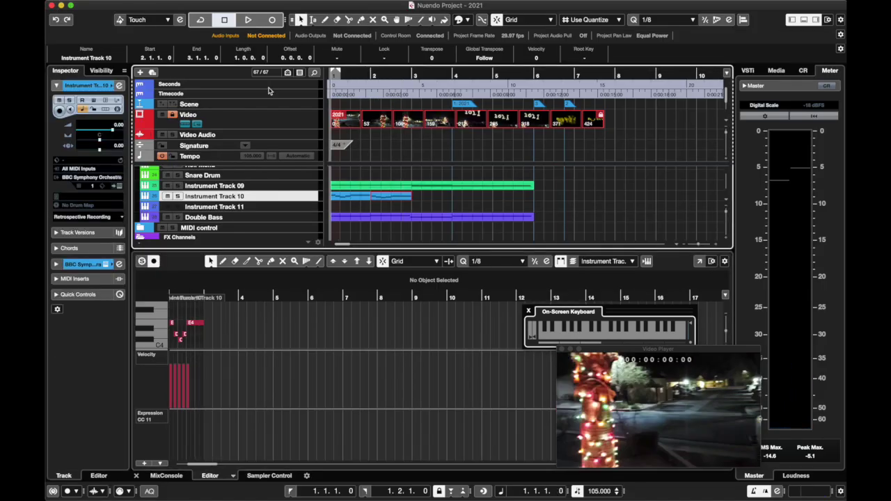
key(space)
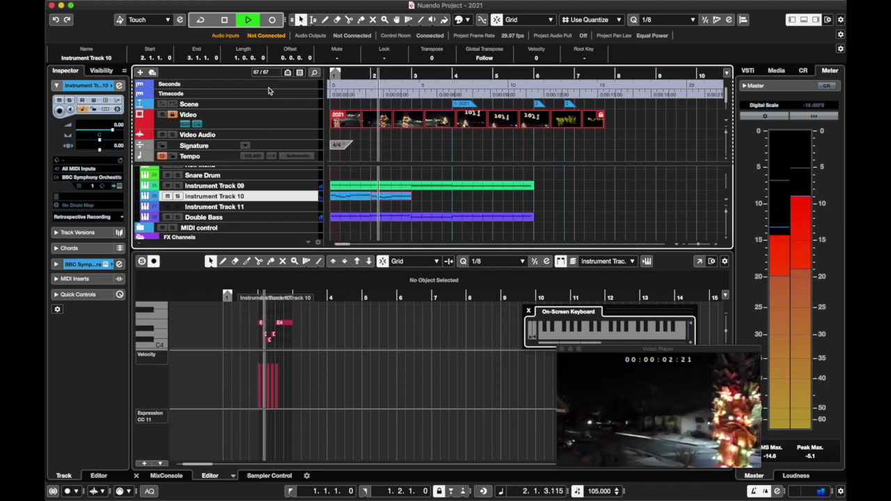
key(space)
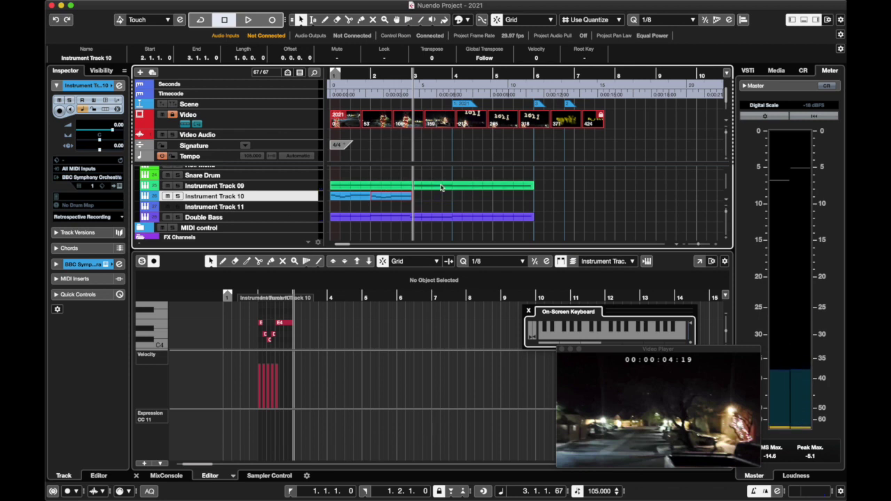
Create a three-bar part on Instrument Track 10 from bar 3 to bar 6 and open it in a separate, zoomed-in Key Editor window.
scroll(417, 189, down, 2)
scroll(440, 187, up, 1)
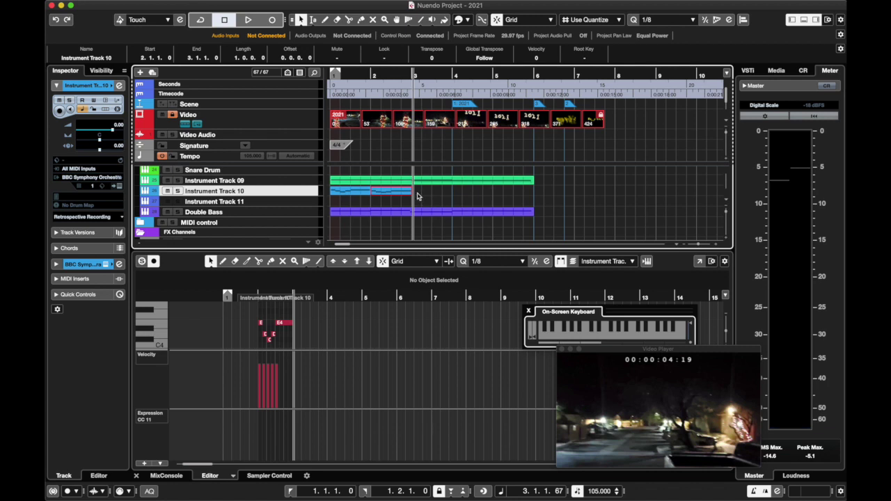
drag(417, 196, 533, 199)
double_click(469, 192)
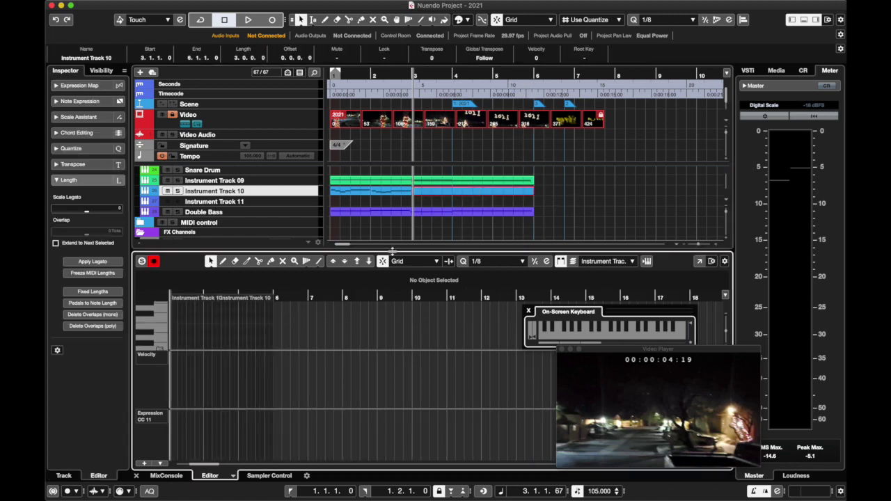
click(437, 194)
double_click(432, 194)
click(698, 261)
key(h)
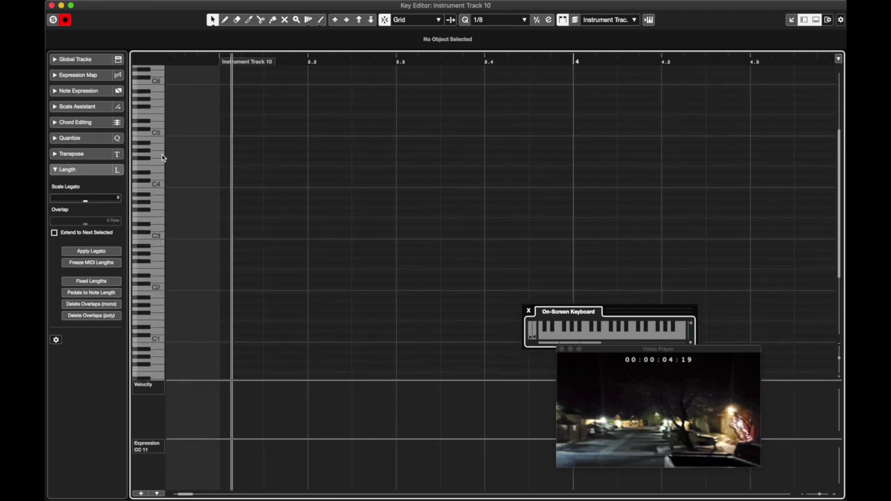
Draw rising eighth notes A3, B3, C#4 and D4 on the first two beats of bar 3.
scroll(162, 157, up, 2)
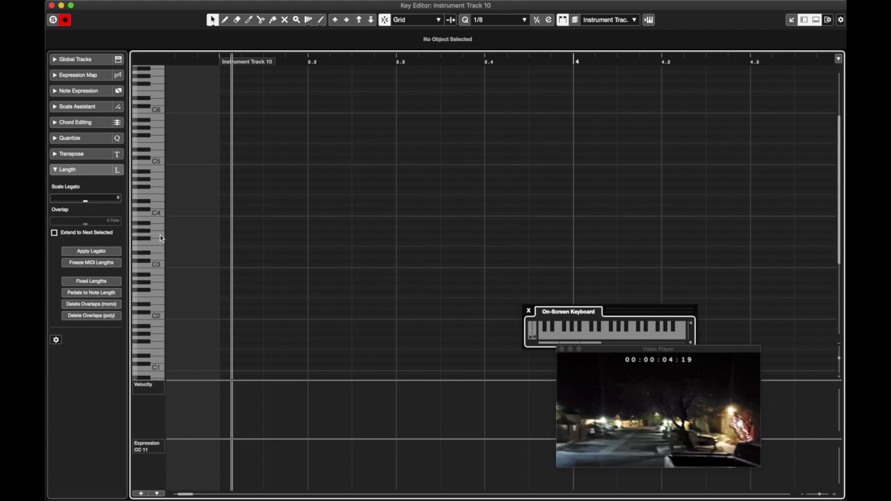
click(238, 224)
click(271, 220)
click(310, 208)
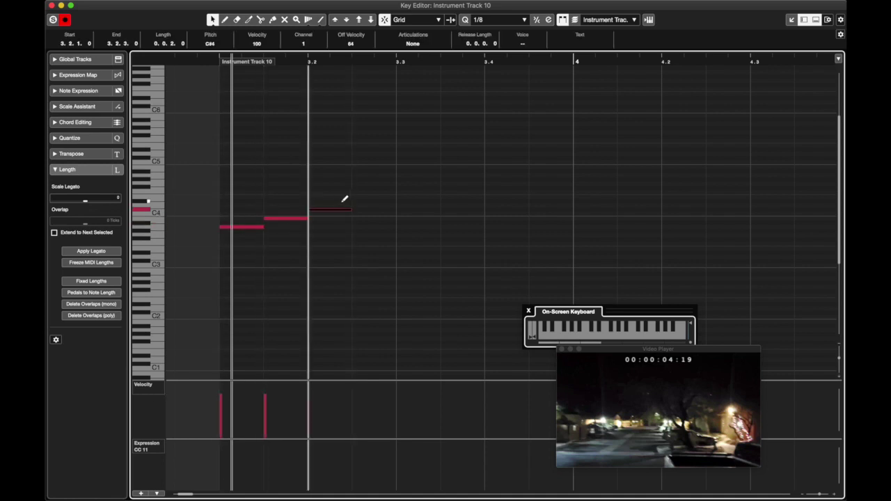
click(346, 200)
key(BackSpace)
alt+click(361, 203)
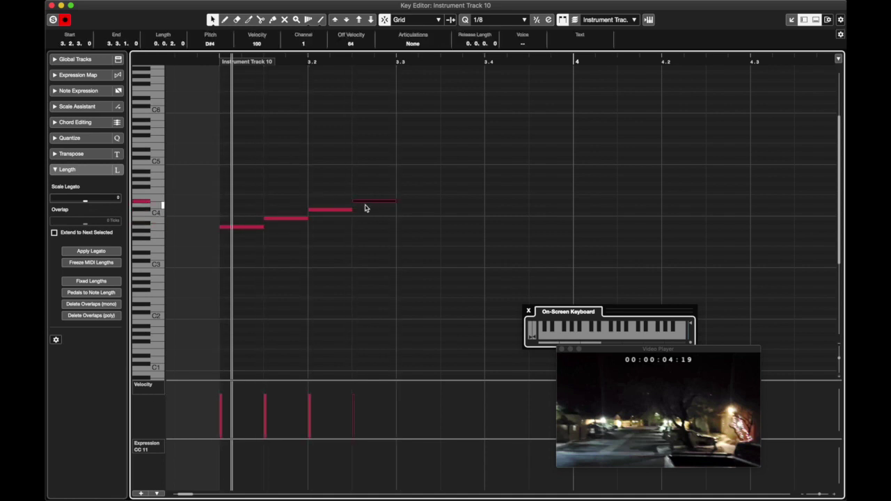
key(super+z)
key(BackSpace)
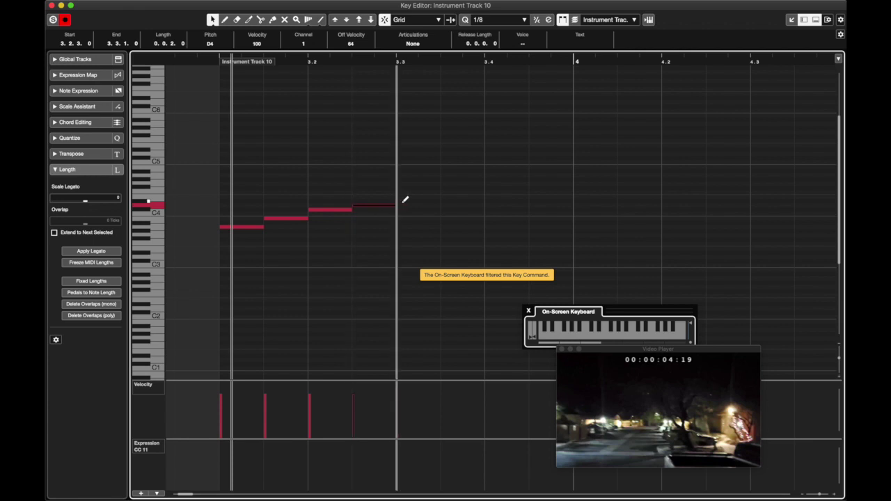
Continue the run with eighth notes E4, F#4, G4 and A4 to the end of bar 3, and add a one-bar A4 in bar 4.
click(403, 202)
click(410, 195)
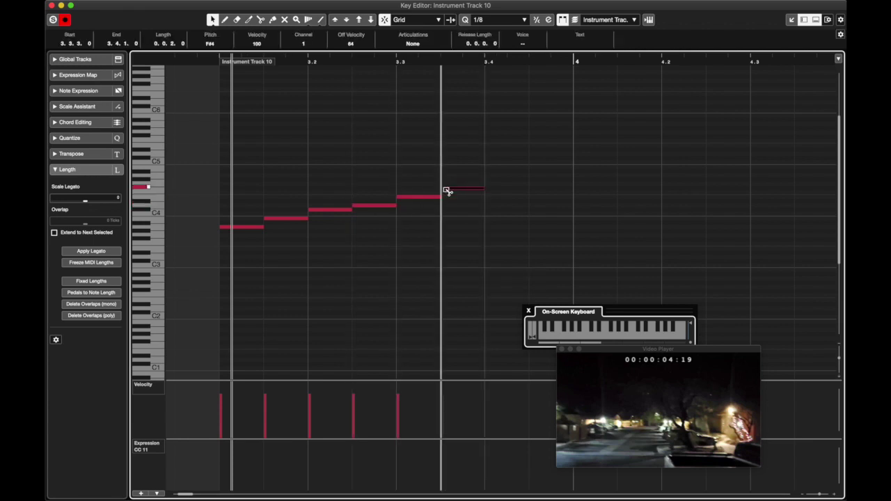
click(485, 183)
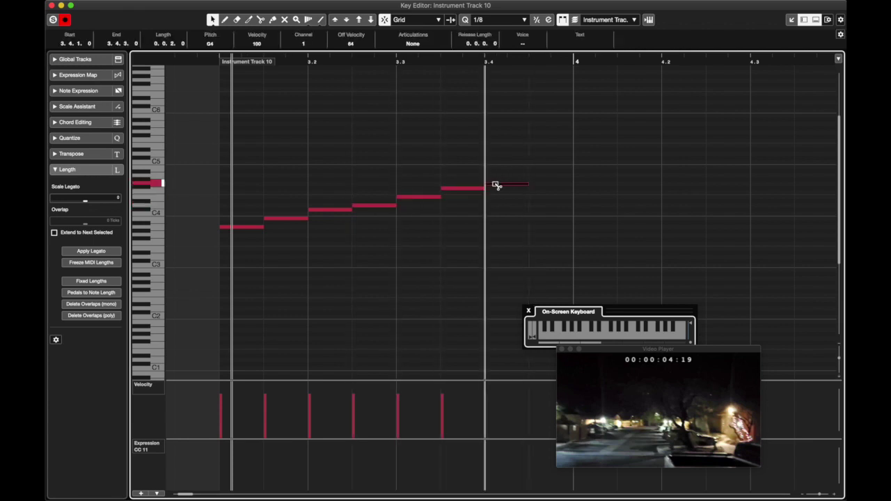
click(547, 178)
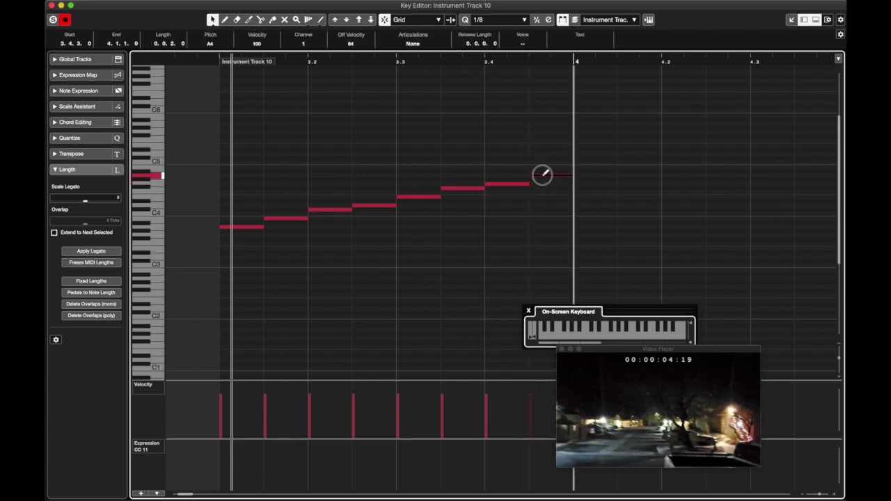
scroll(625, 180, right, 5)
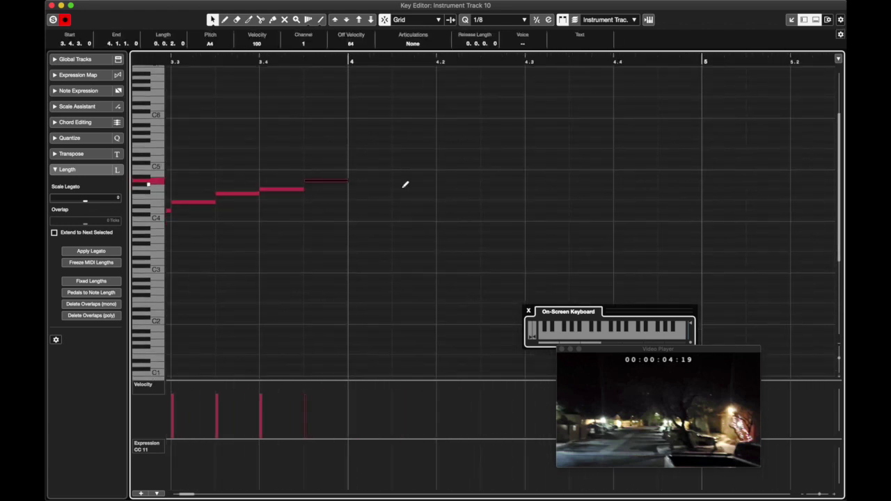
mouse_move(367, 179)
mouse_down()
mouse_move(629, 183)
mouse_move(693, 195)
mouse_up()
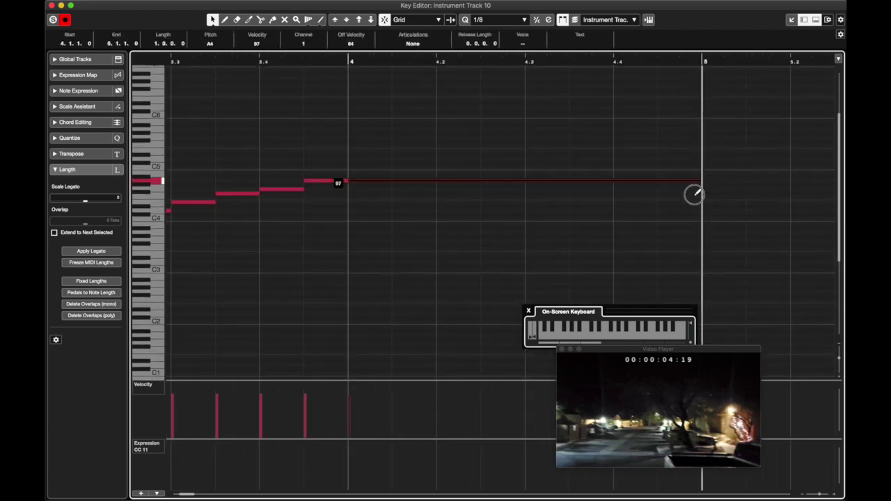
scroll(240, 413, left, 1)
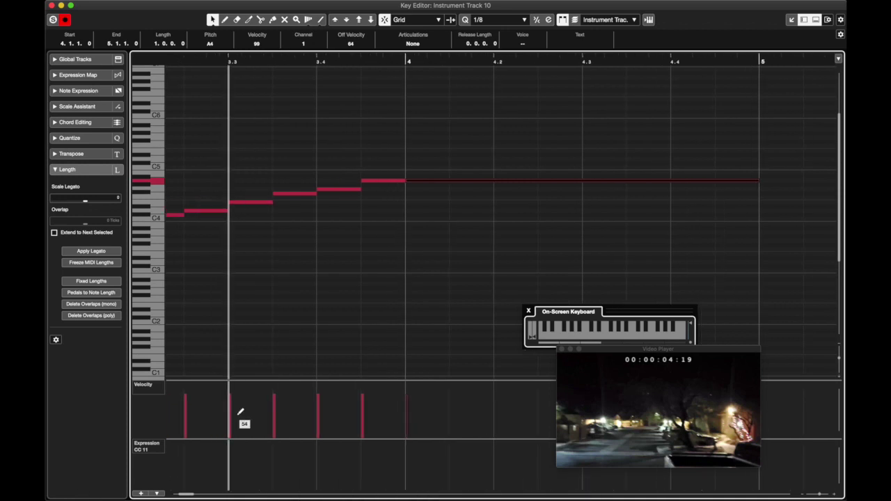
Shape the velocities of the bar 3 eighth-note run into a rising ramp and close the Key Editor window.
drag(634, 351, 652, 191)
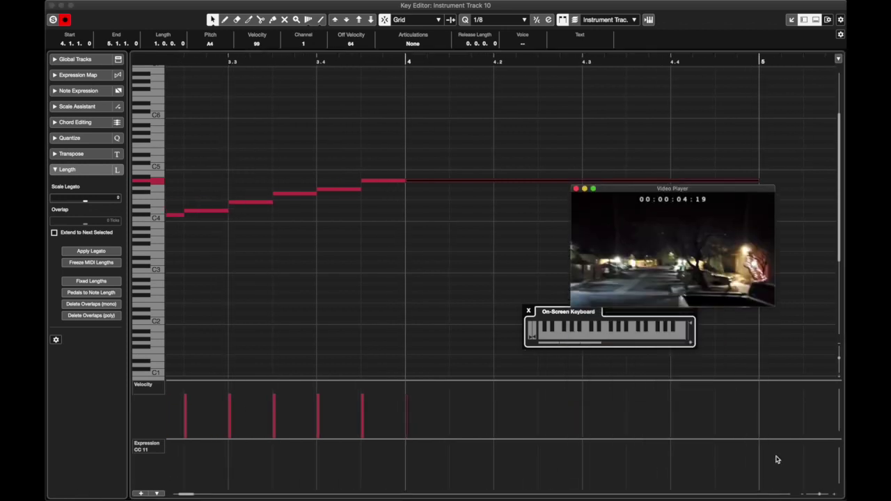
click(821, 494)
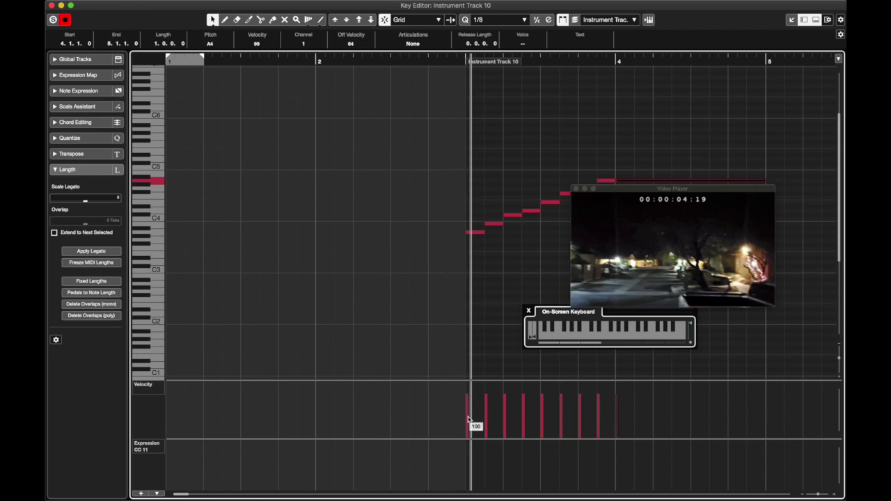
mouse_move(468, 415)
mouse_down()
mouse_move(614, 402)
mouse_move(460, 404)
mouse_up()
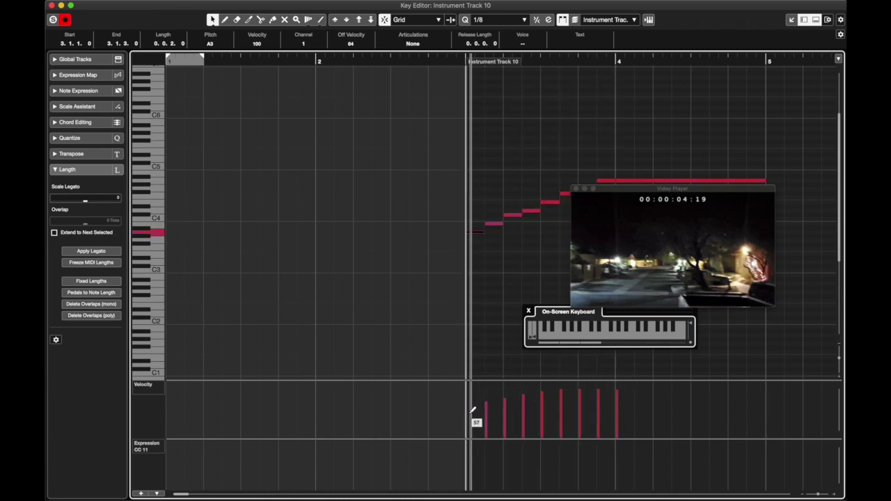
click(437, 261)
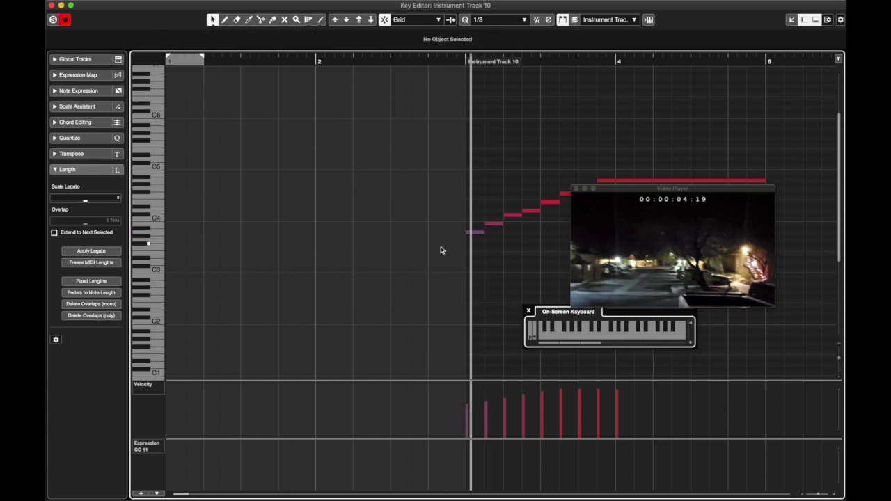
click(51, 5)
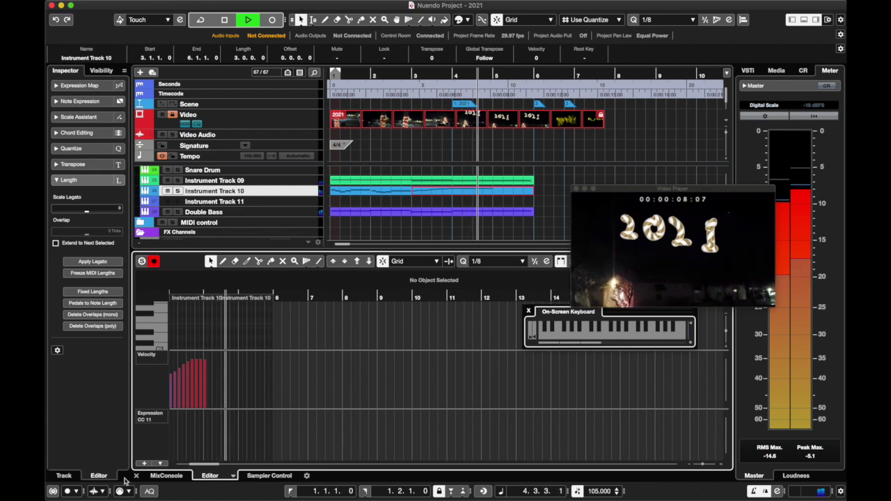
Reopen the three-bar Instrument Track 10 part and extend its long A4 note to the end of the part.
key(space)
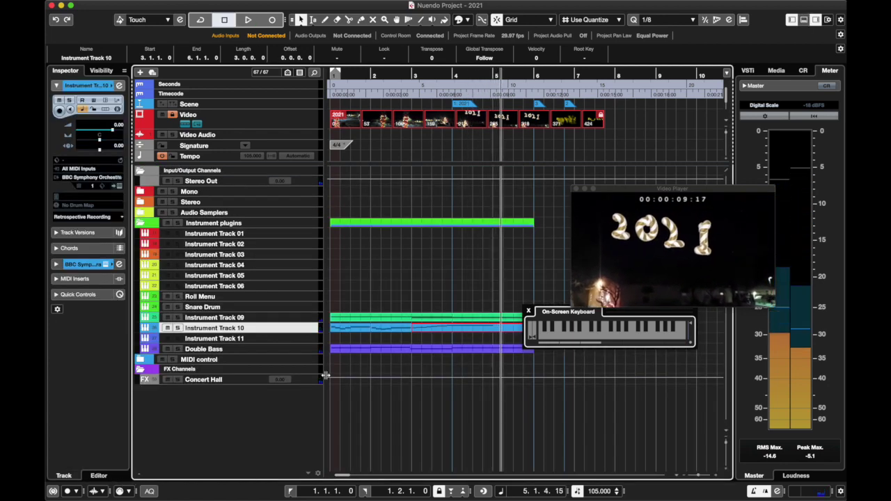
double_click(454, 325)
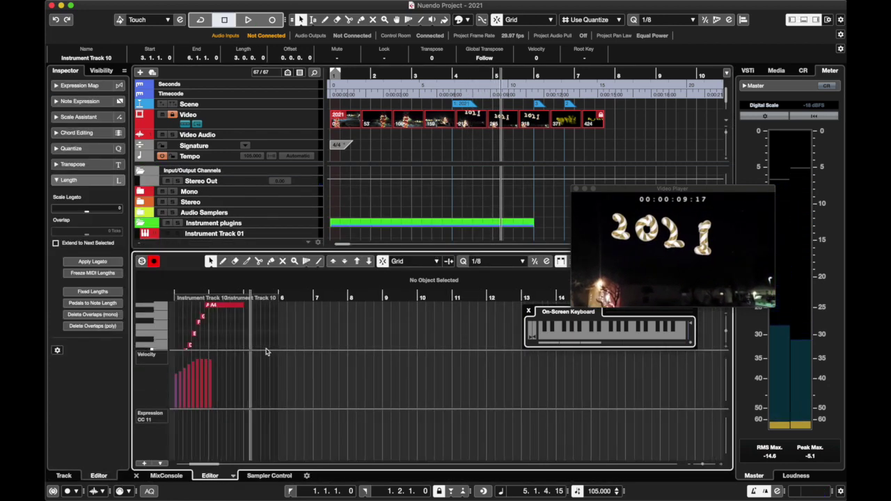
drag(241, 320, 273, 320)
click(136, 475)
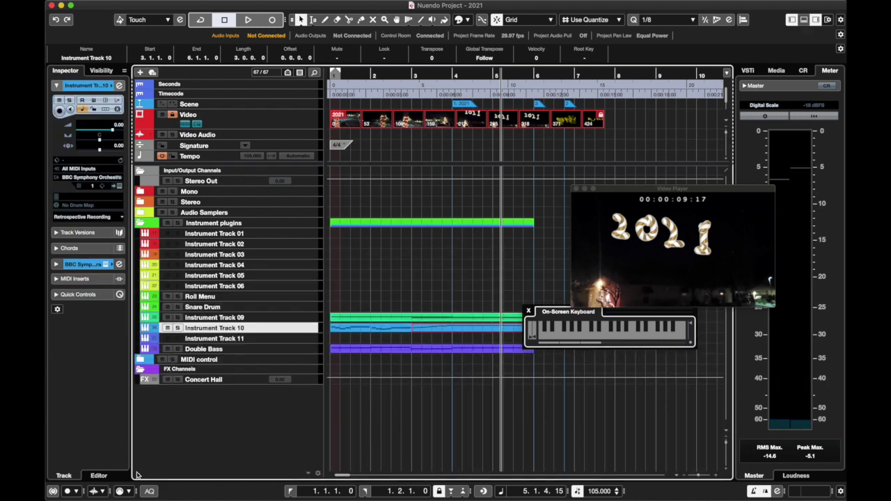
Play the project from the start to bar 6 to check the melody against the video, and return to the start.
click(291, 491)
scroll(401, 424, up, 8)
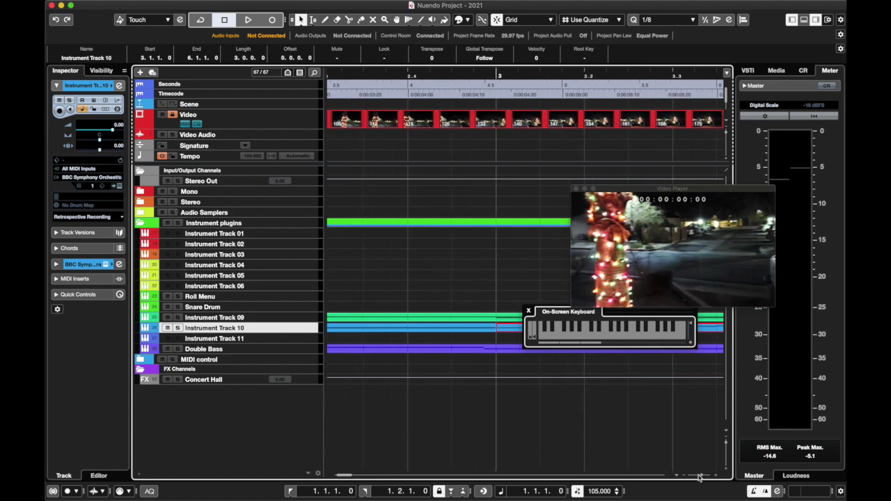
drag(700, 476, 698, 476)
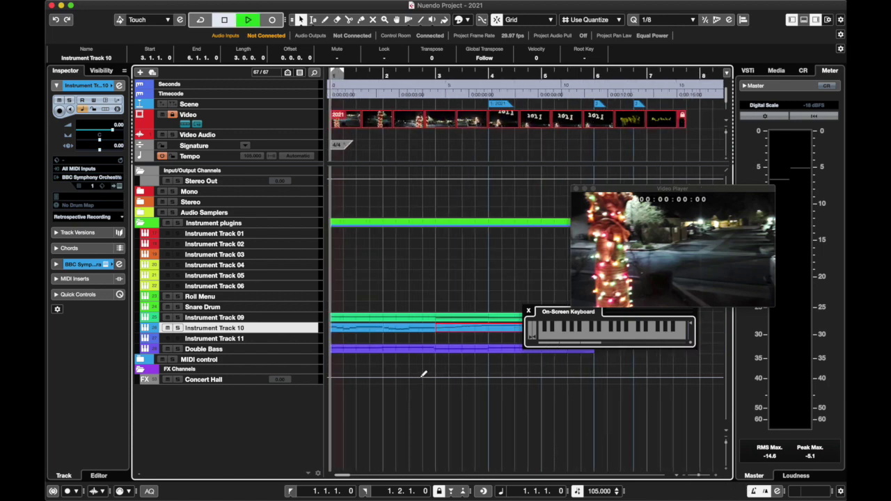
key(space)
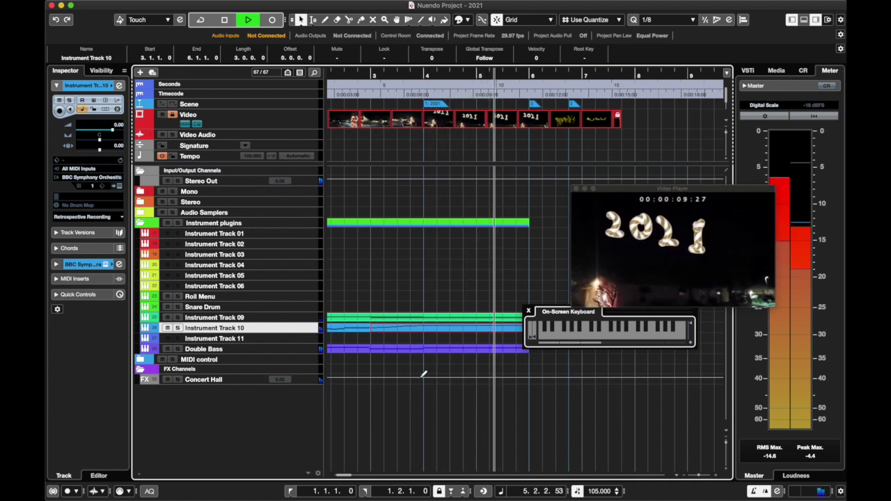
key(space)
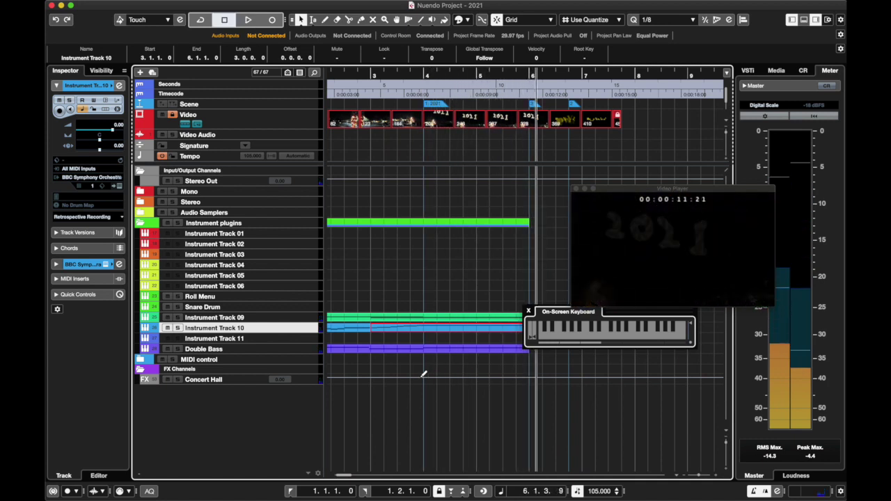
scroll(488, 329, right, 3)
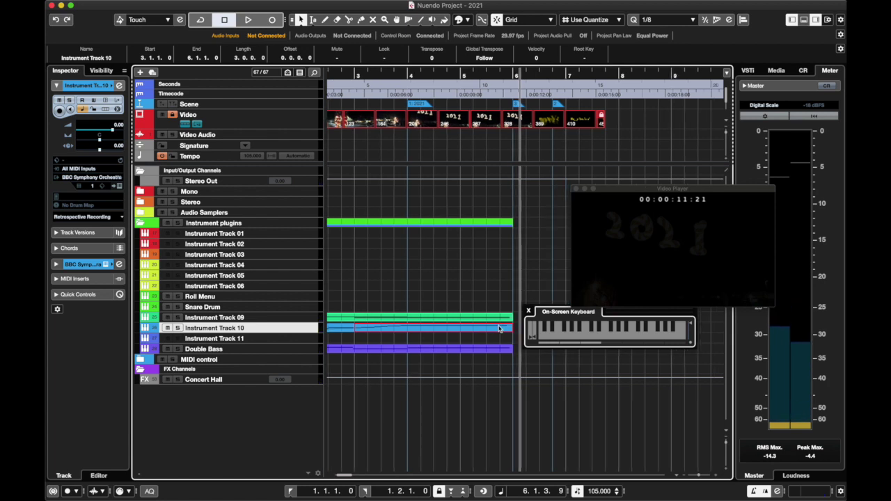
scroll(444, 330, left, 6)
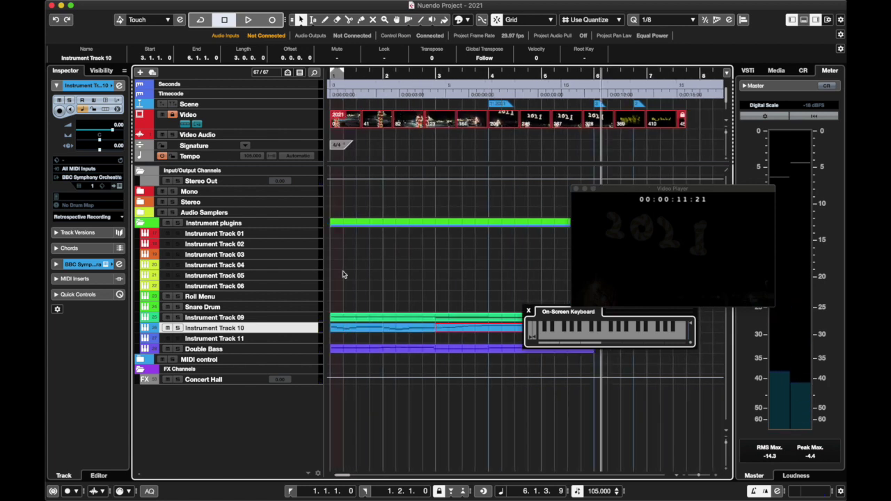
drag(371, 75, 276, 75)
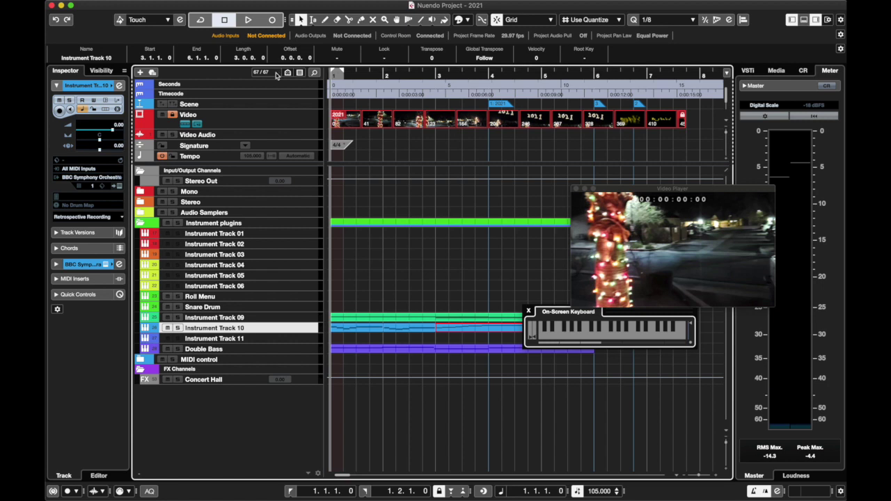
Disable recording on the Double Bass track and record-enable the Roll Menu track.
click(292, 298)
scroll(473, 277, right, 3)
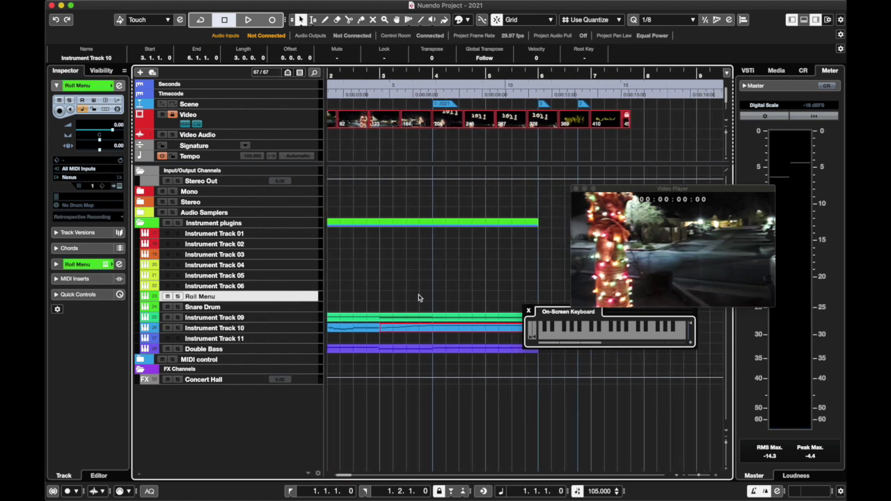
key(i)
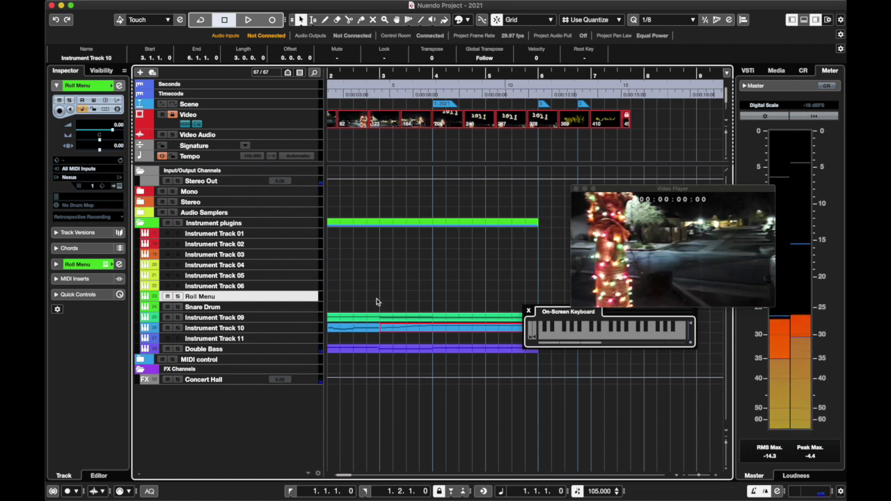
click(306, 349)
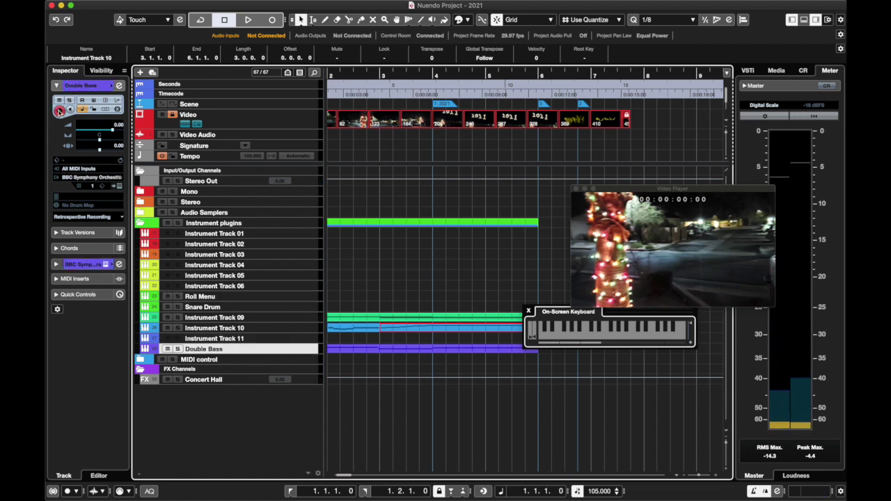
click(60, 111)
click(275, 308)
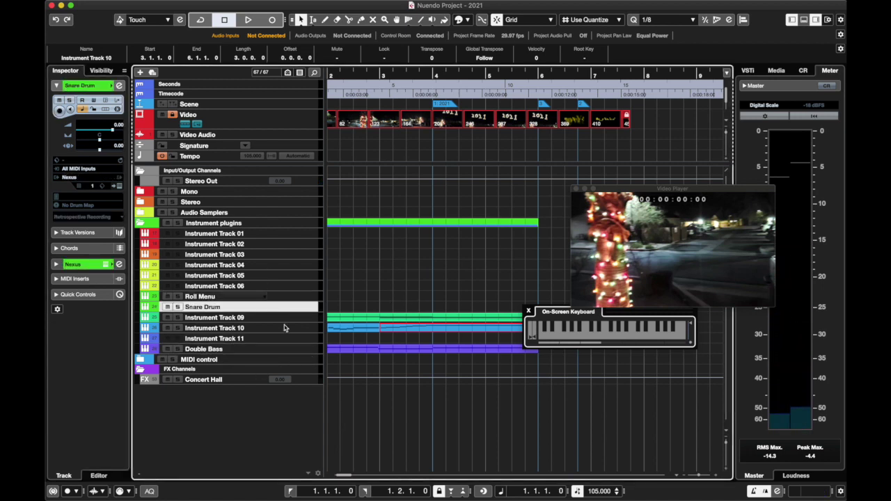
click(291, 297)
click(61, 113)
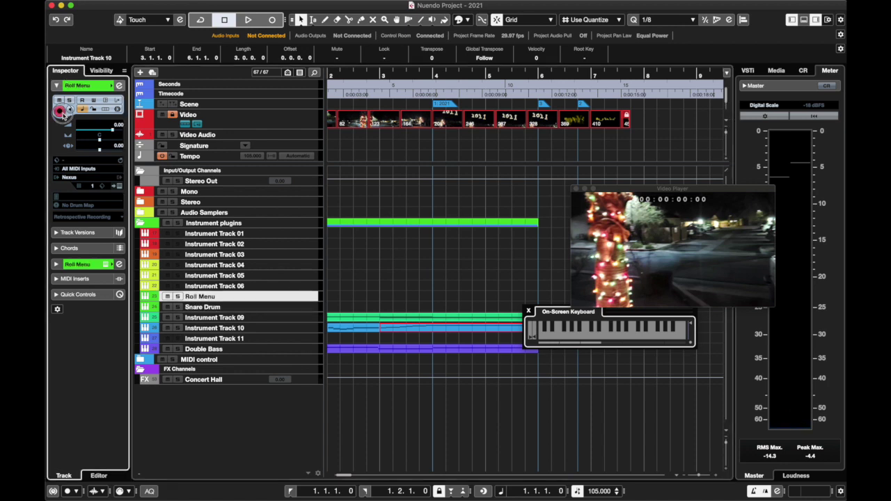
Audition Roll Menu sounds across several notes and octaves with the on-screen keyboard.
key(w)
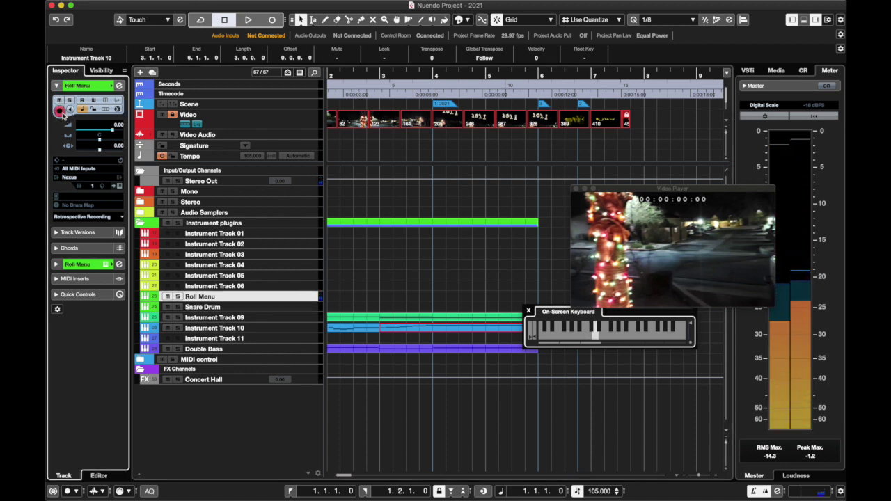
key(r)
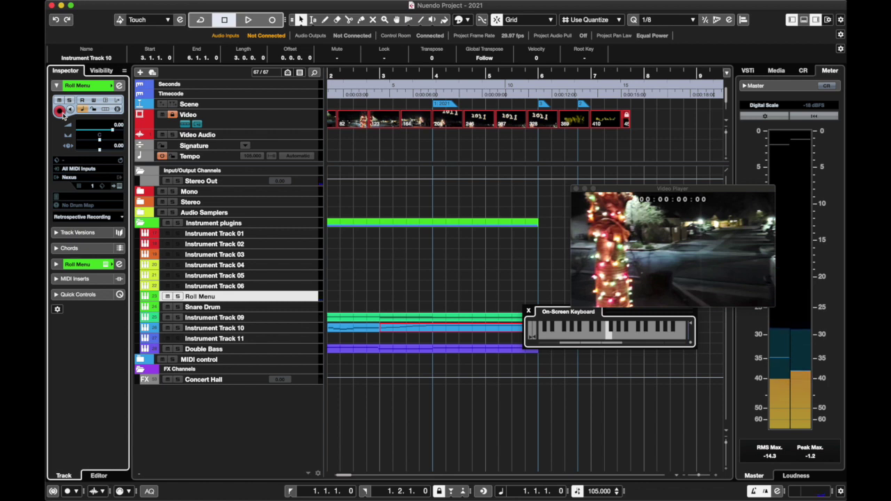
key(r)
key(e)
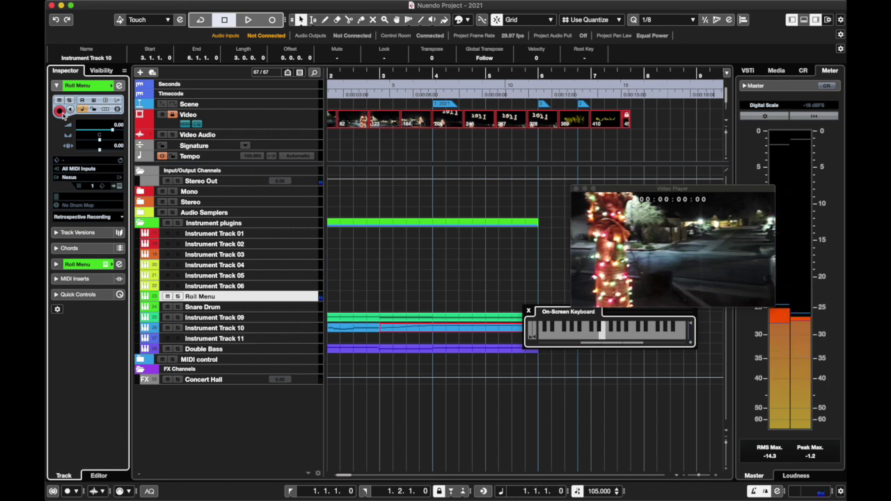
key(w)
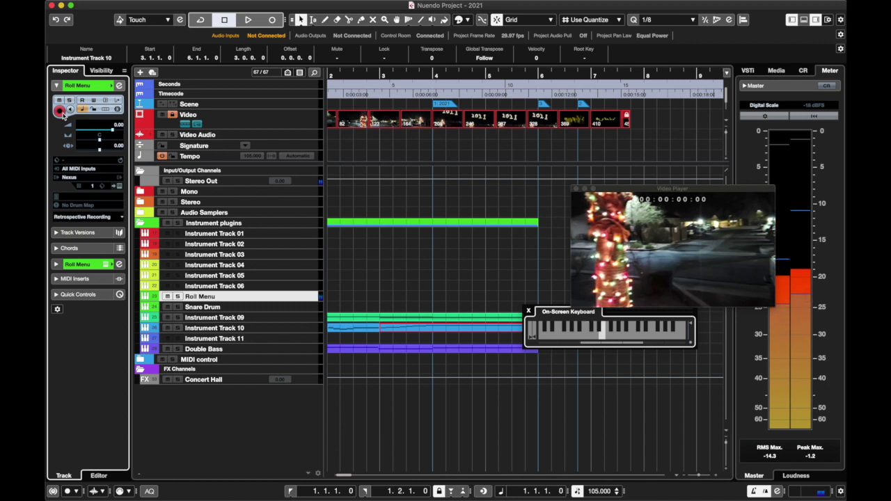
key(e)
key(r)
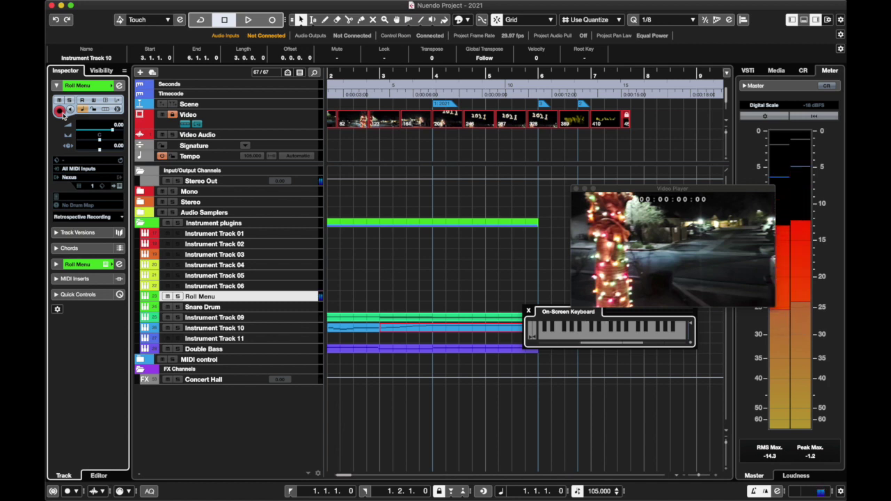
key(t)
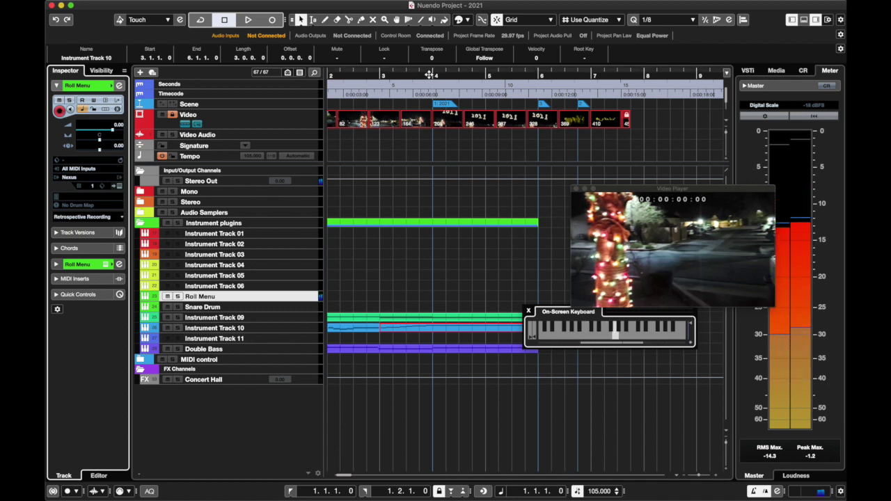
Listen briefly from bar 4, return to bar 3 and record a held roll note from there into bar 4 on Roll Menu.
key(space)
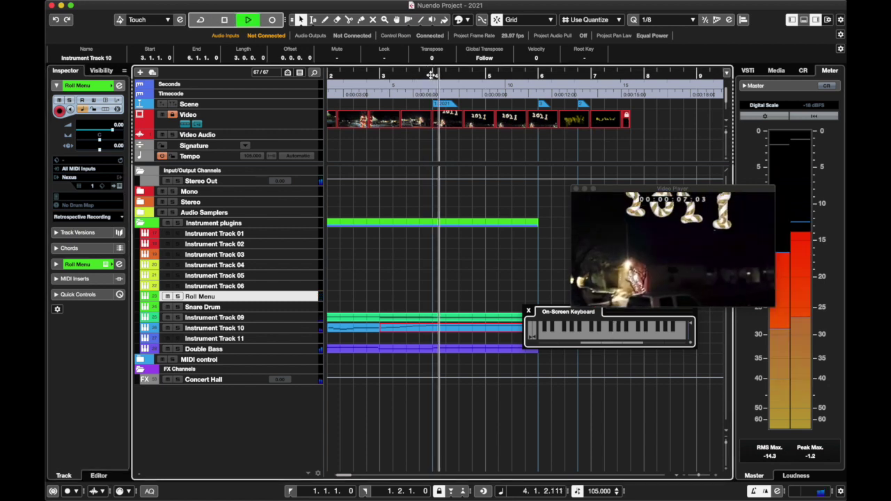
key(space)
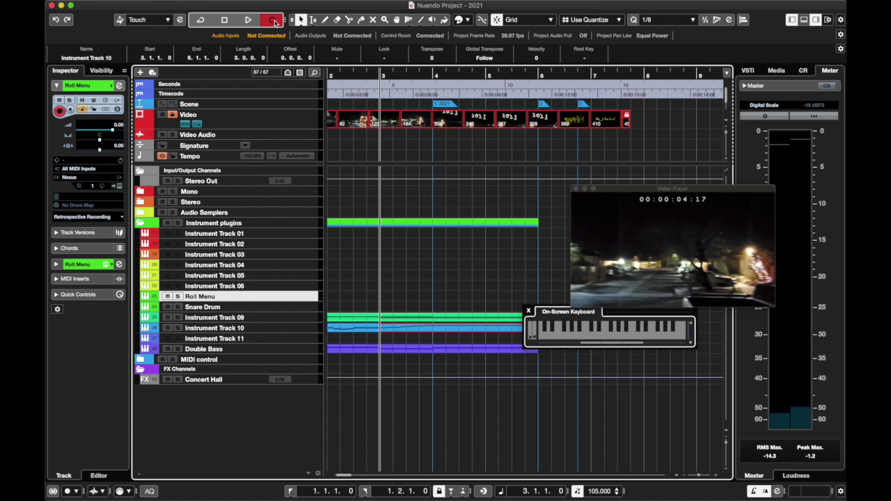
click(274, 21)
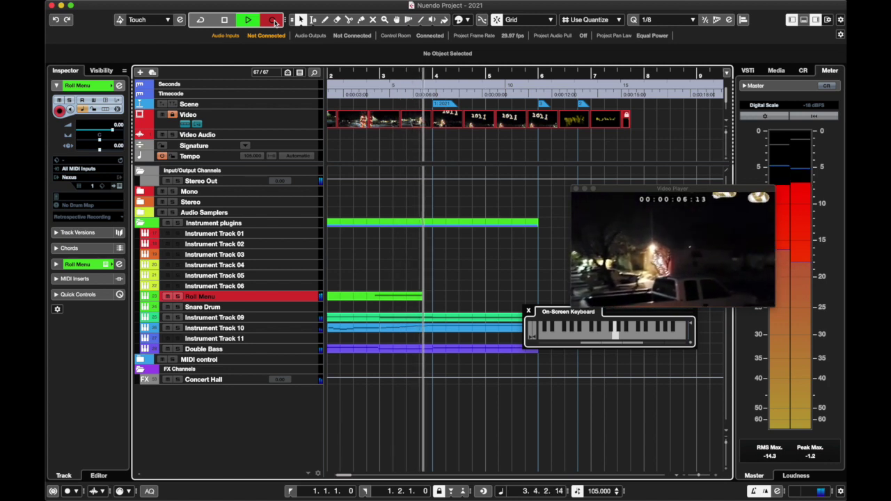
key(space)
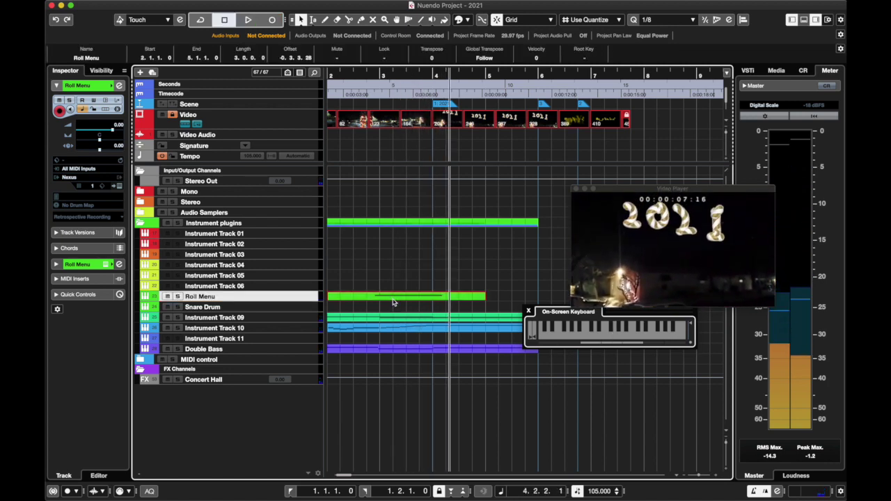
Move the recorded Roll Menu part one beat later to start at 2.2.1 and play it back from bar 3 into bar 5.
drag(392, 295, 405, 295)
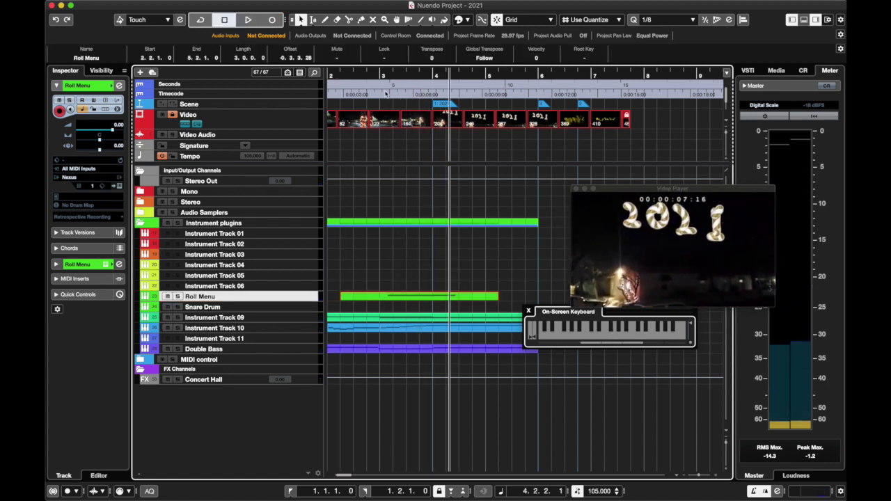
click(384, 93)
key(space)
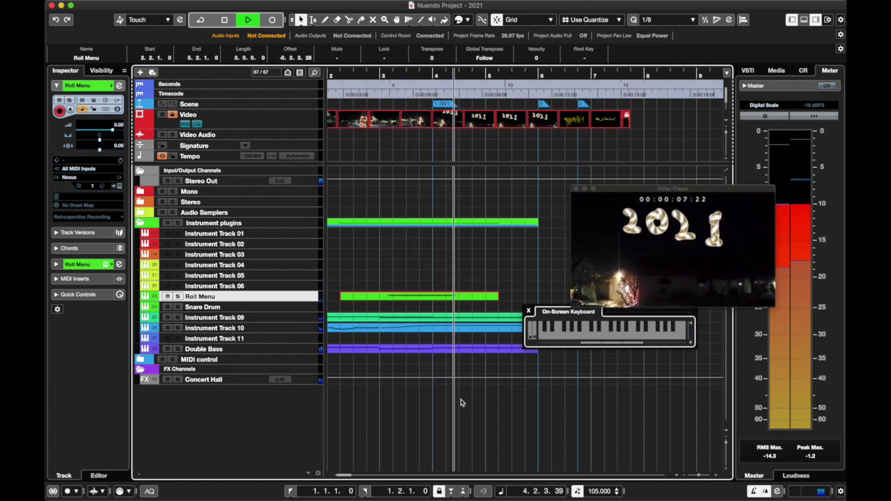
key(space)
scroll(436, 309, right, 2)
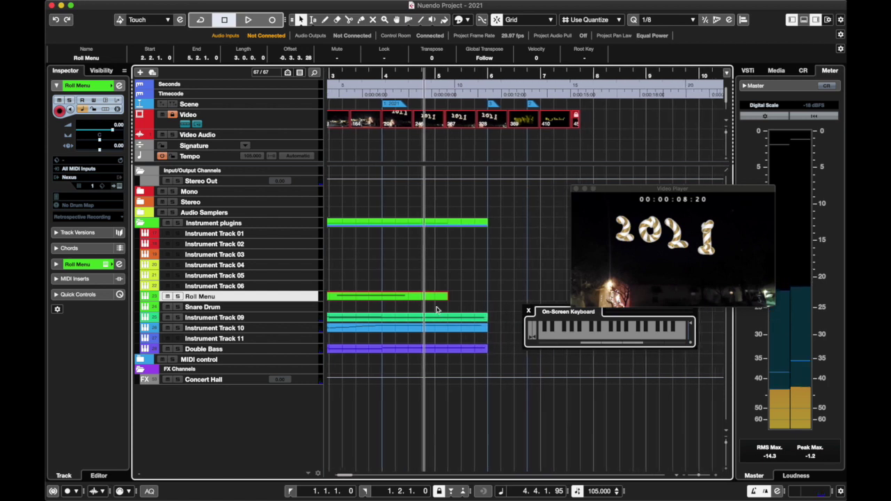
scroll(435, 310, right, 1)
key(space)
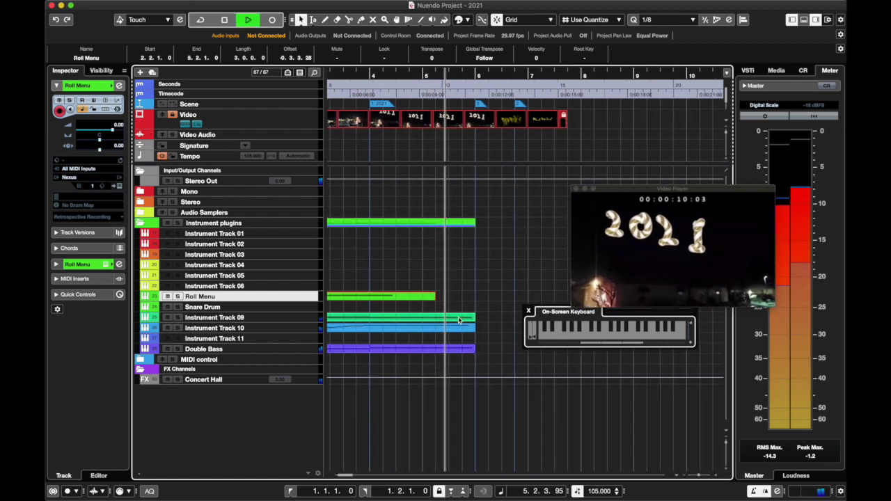
key(space)
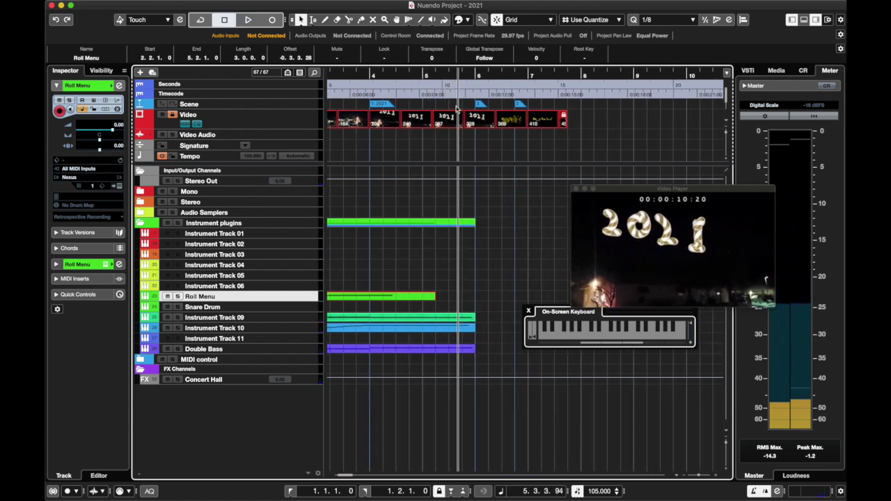
Listen from bar 5 into bar 6 and create a Snare Drum part from 5.4.1 to 6.2.3, opened for note editing.
click(423, 75)
key(space)
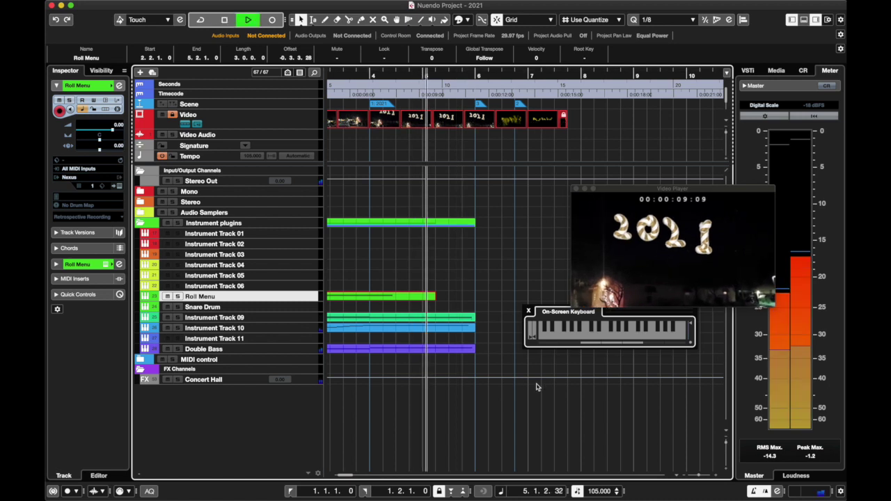
scroll(484, 389, right, 1)
scroll(484, 389, right, 2)
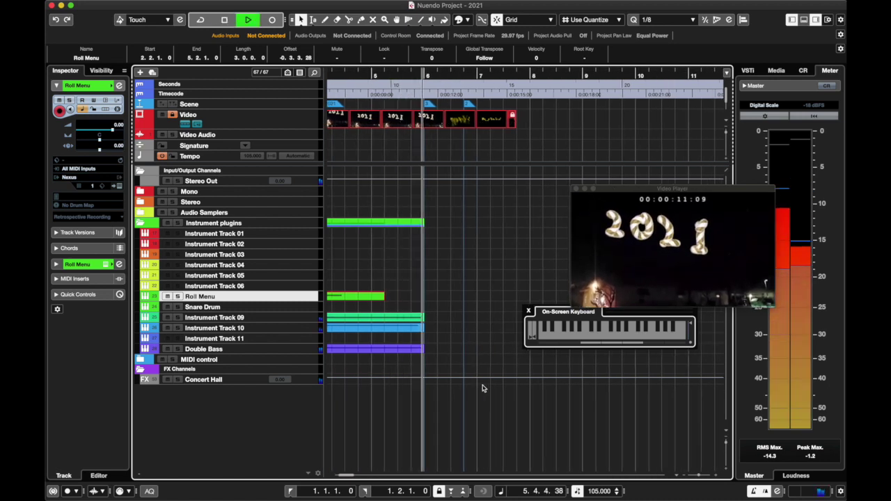
key(space)
drag(417, 306, 444, 307)
double_click(425, 307)
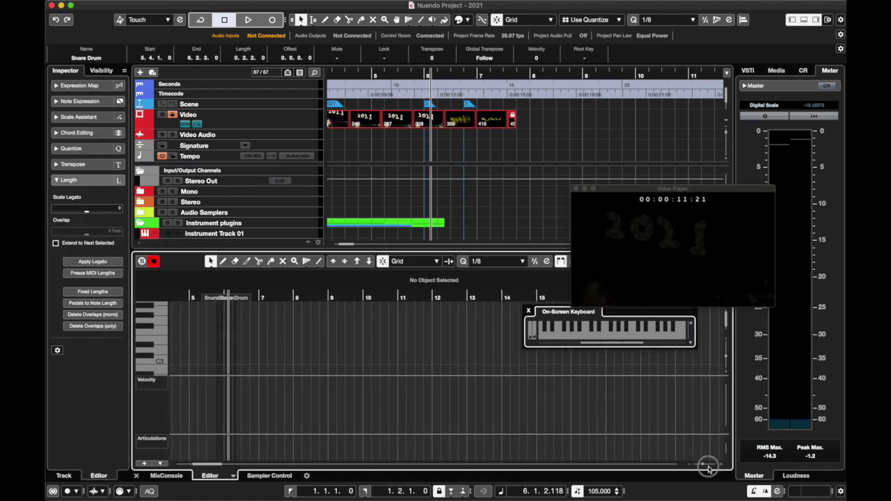
drag(699, 466, 706, 464)
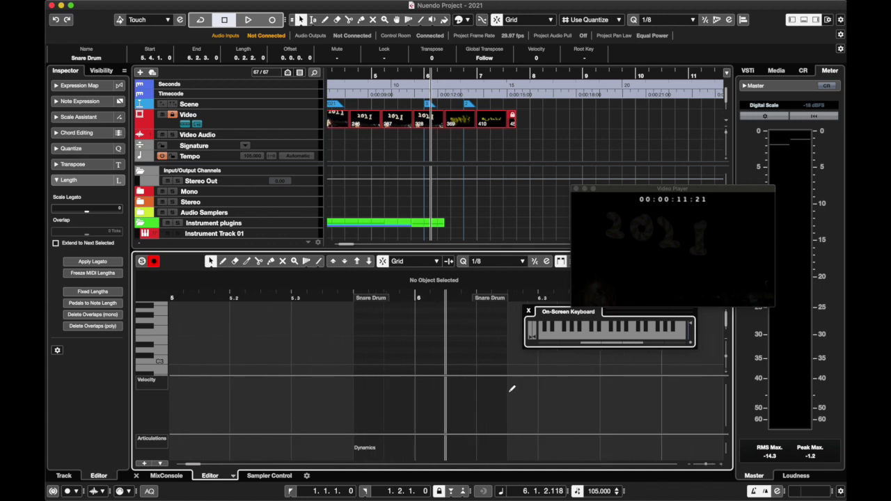
Audition the snare sound and add an eighth-note C#3 at 5.4.1 in the Snare Drum part.
click(351, 299)
key(space)
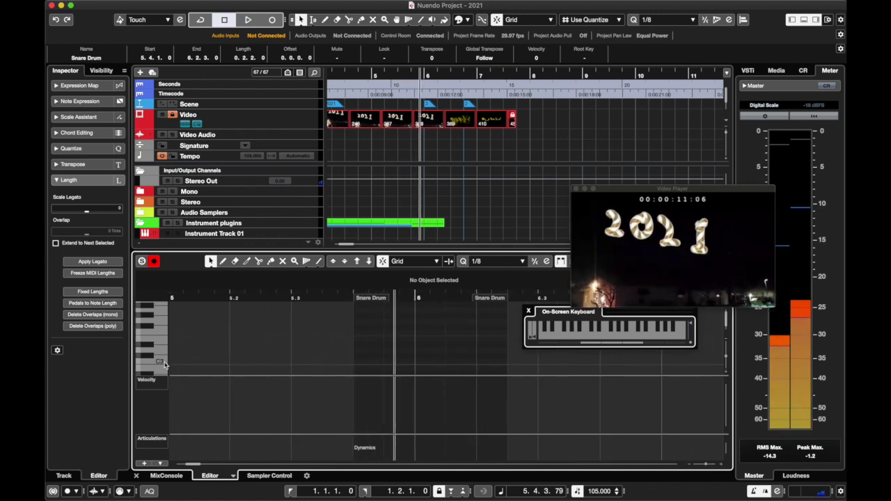
click(361, 355)
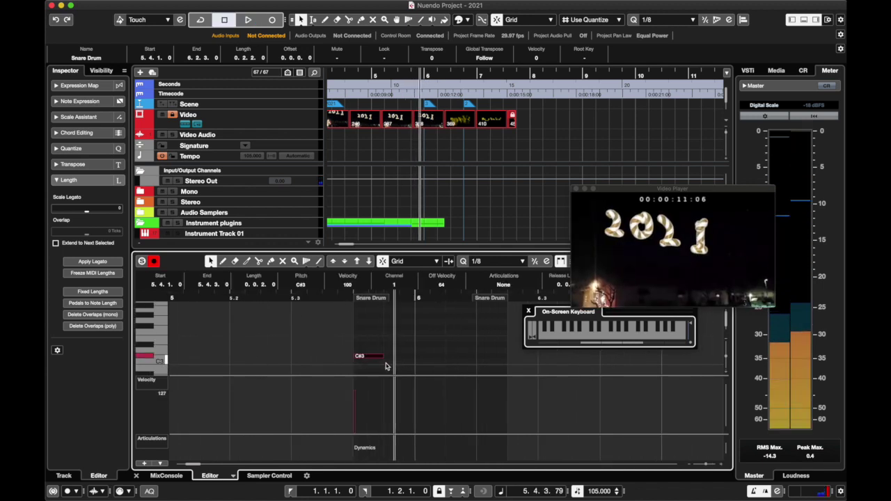
Set quantize to 1/16 and add C#3 notes at 5.4.3 and 5.4.4 plus a held one from 6.1.1 to 6.2.3.
click(491, 261)
click(487, 270)
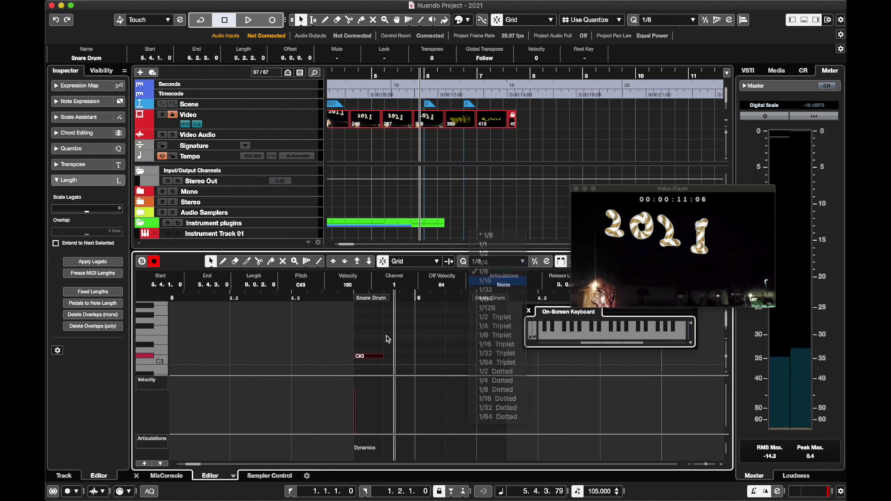
click(389, 355)
click(403, 356)
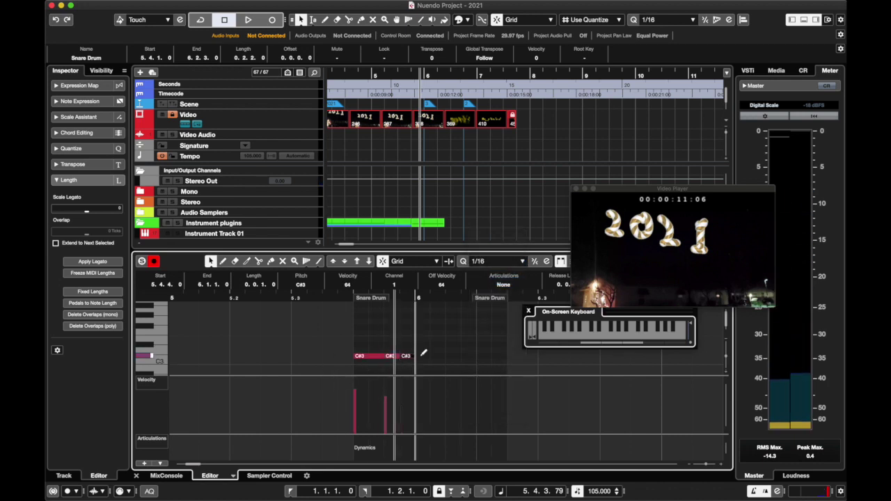
drag(421, 356, 501, 357)
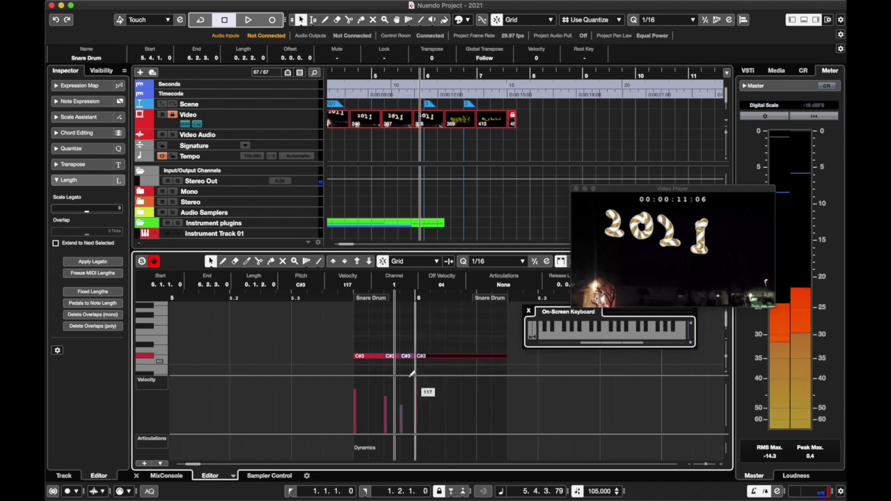
Play the snare fill and slightly raise the velocities of its second and third C#3 notes.
key(space)
click(136, 475)
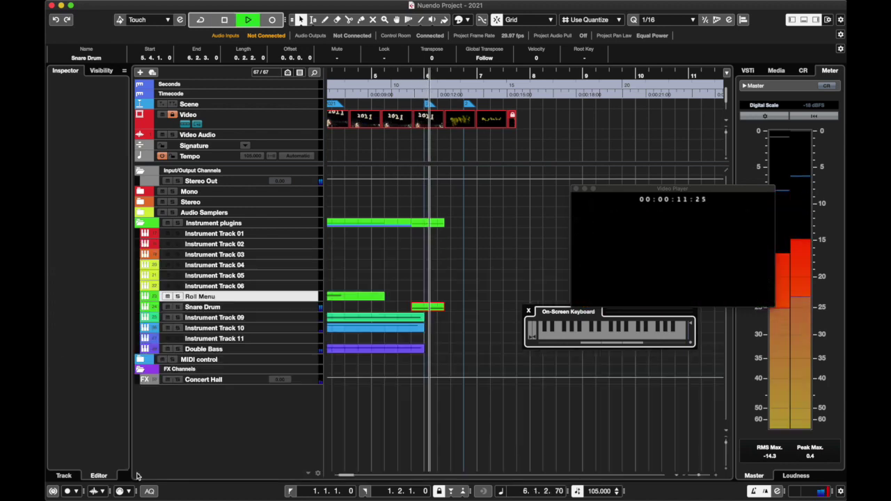
key(space)
double_click(429, 307)
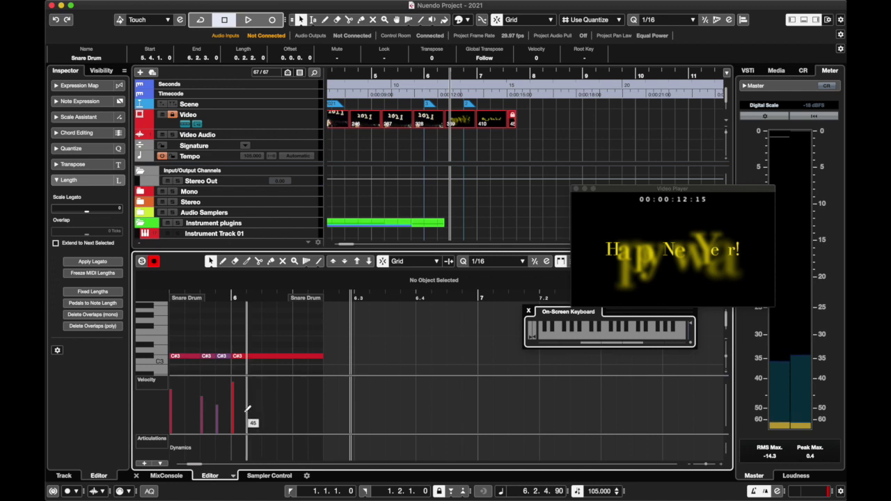
click(224, 400)
click(209, 395)
click(200, 391)
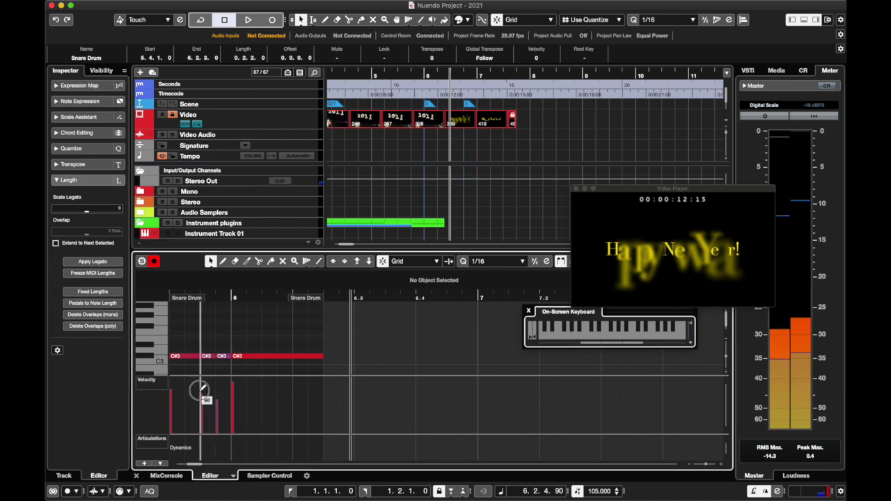
click(137, 475)
Show the whole project and play the arrangement from bar 1 into bar 6.
key(shift+f)
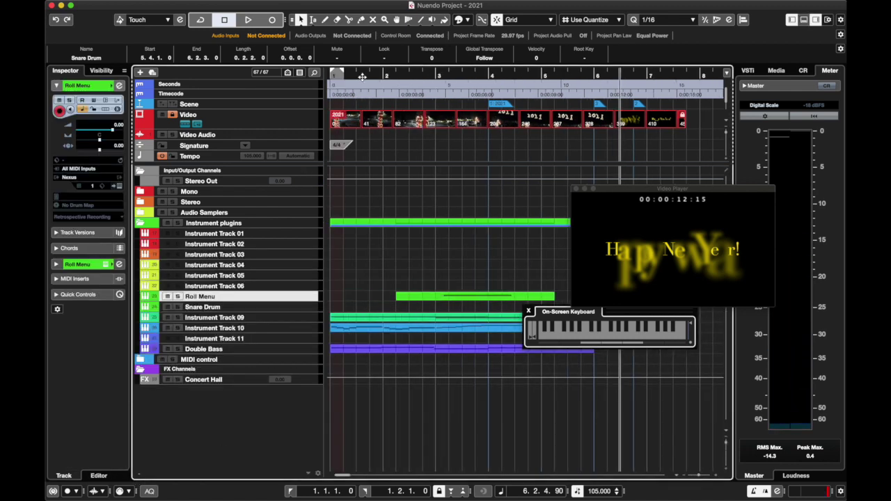
click(364, 75)
click(333, 75)
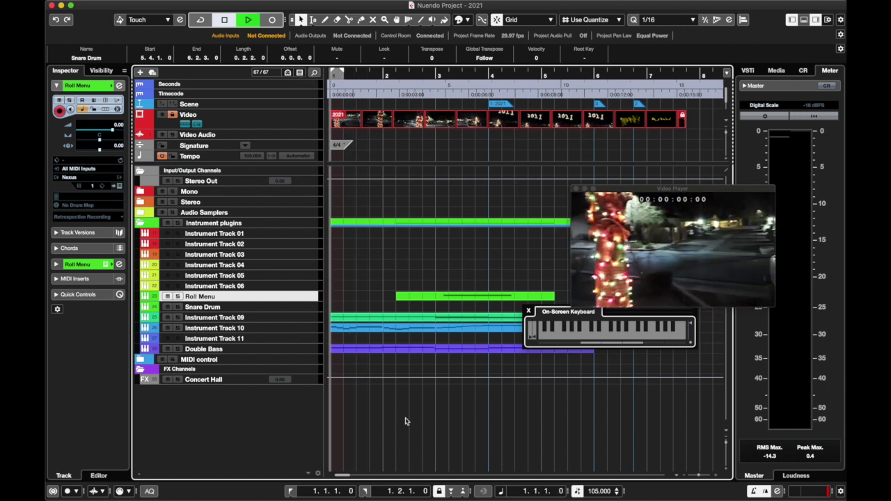
key(space)
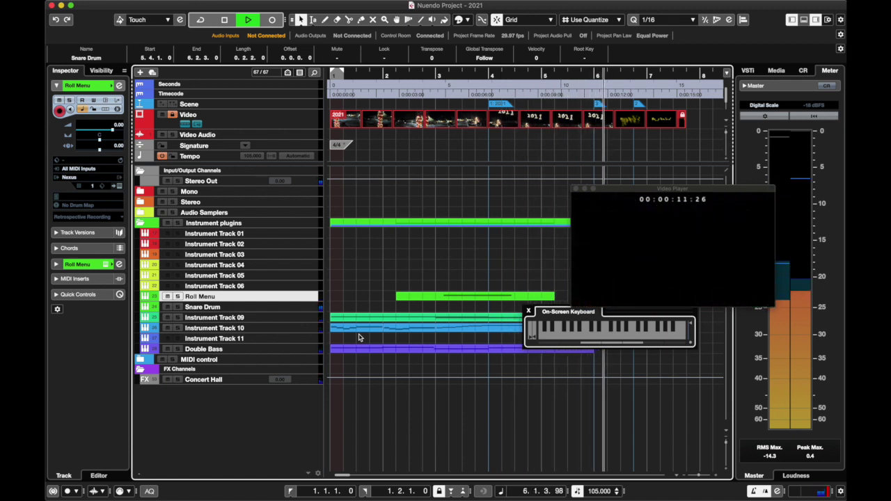
key(space)
Rename Instrument Track 09 as "Wind CHimes".
click(301, 320)
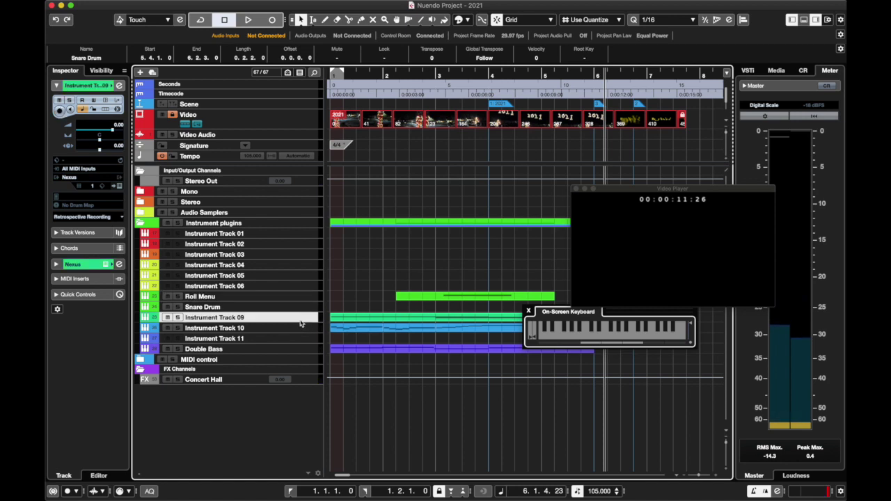
double_click(232, 317)
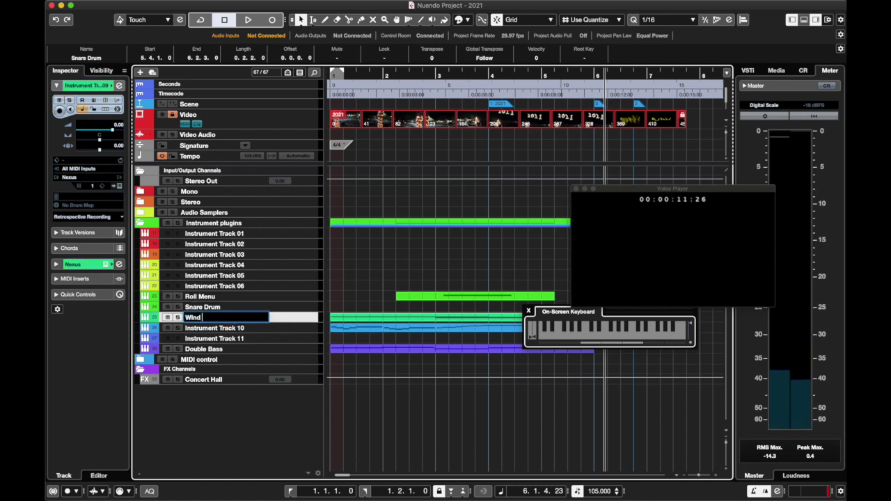
text(Wind CHimes)
key(Return)
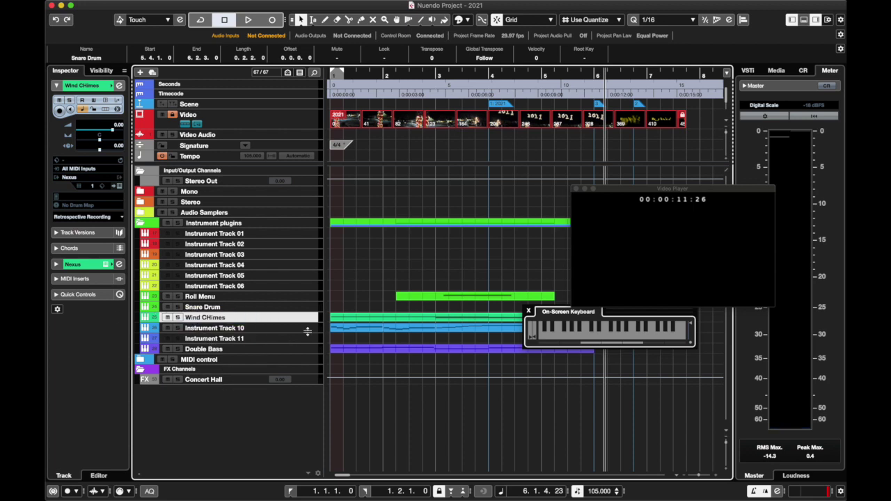
scroll(398, 351, up, 5)
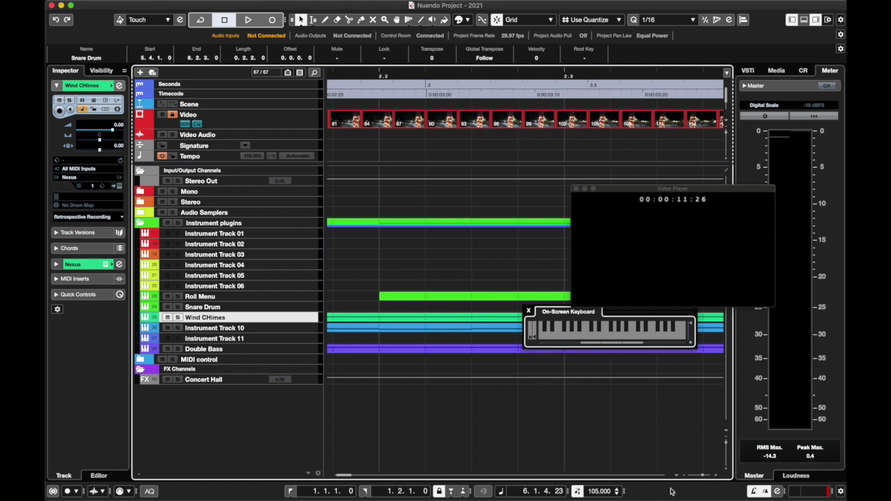
drag(703, 477, 694, 476)
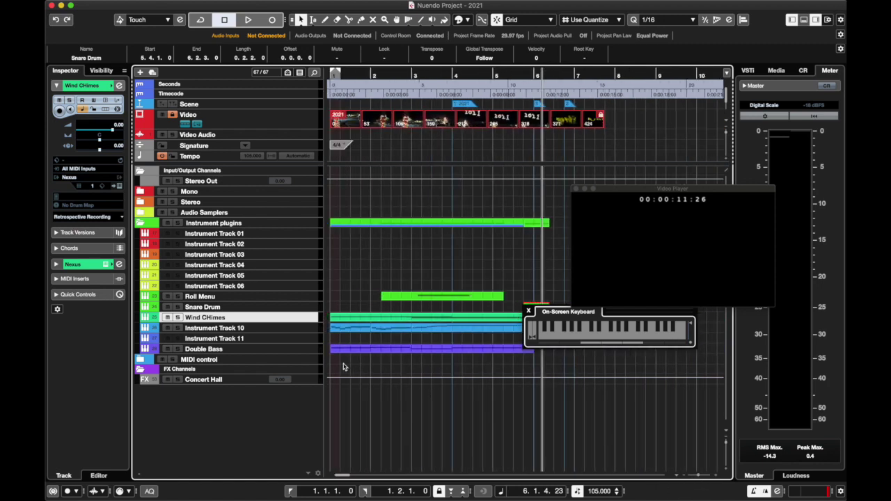
Rename Instrument Track 10 as "1st Violin".
click(290, 340)
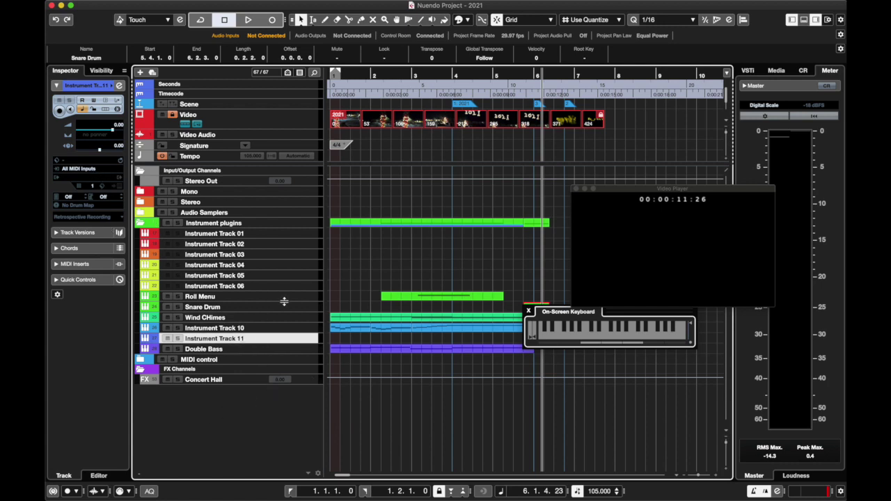
click(297, 310)
click(284, 286)
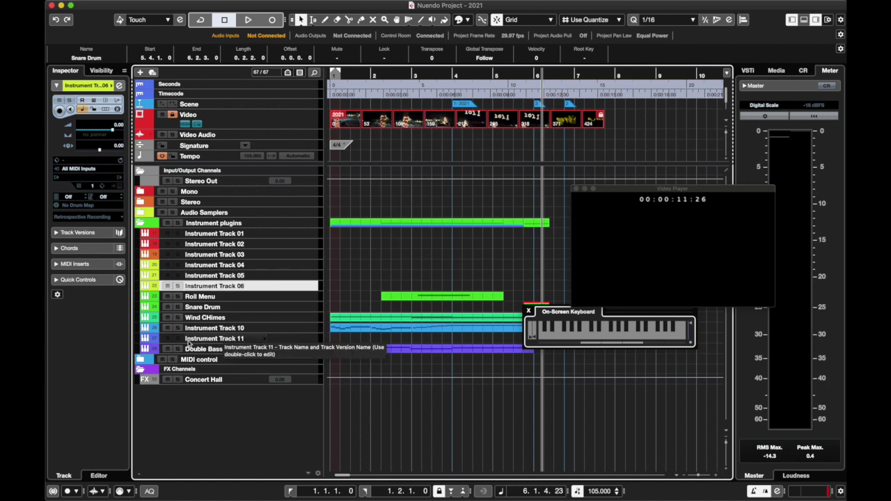
right_click(283, 328)
click(249, 332)
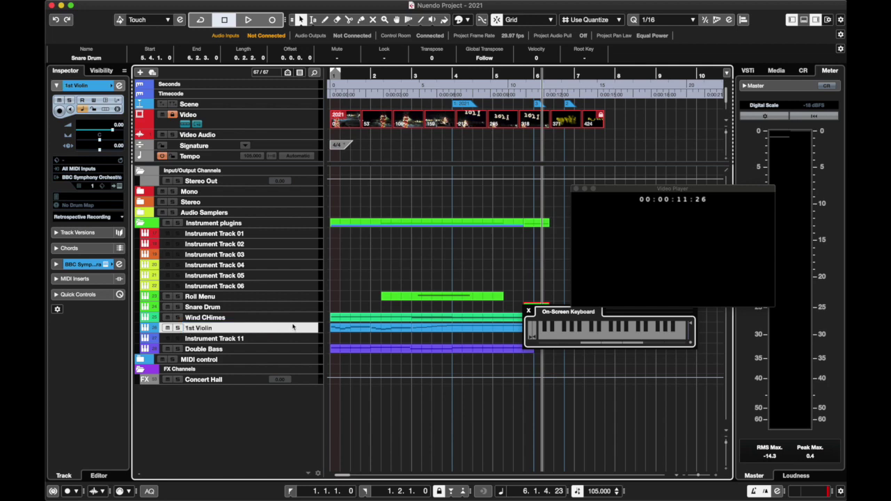
Add one Nexus instrument track routed to Stereo Out below the 1st Violin track.
right_click(293, 327)
mouse_move(323, 323)
click(479, 247)
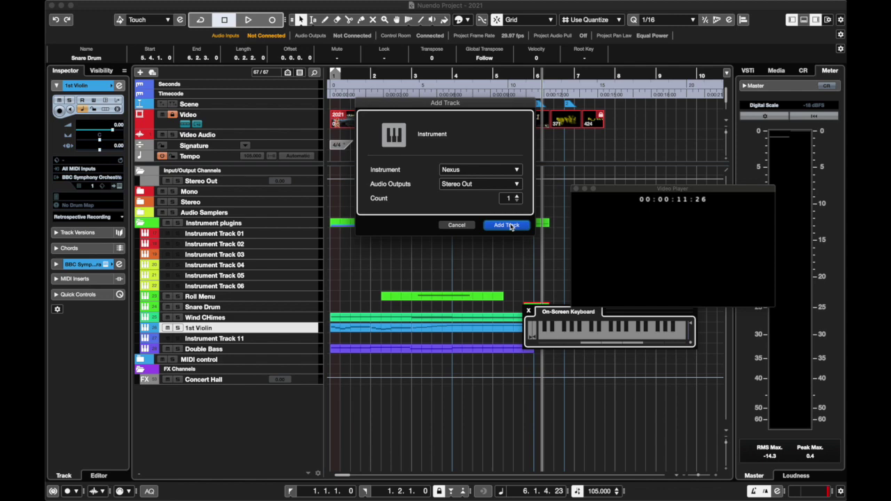
click(507, 225)
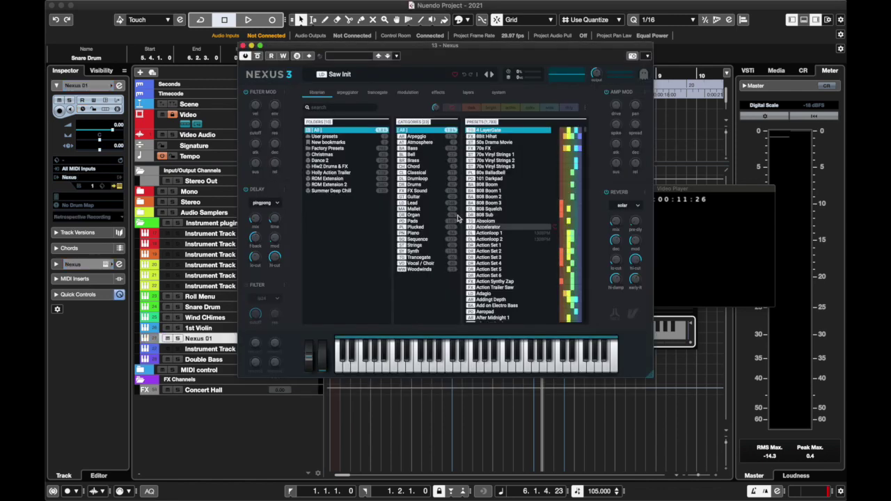
Load the Glockenspiel preset from the Mallet category of Hlw2 Drums & FX into the new Nexus instrument.
click(322, 109)
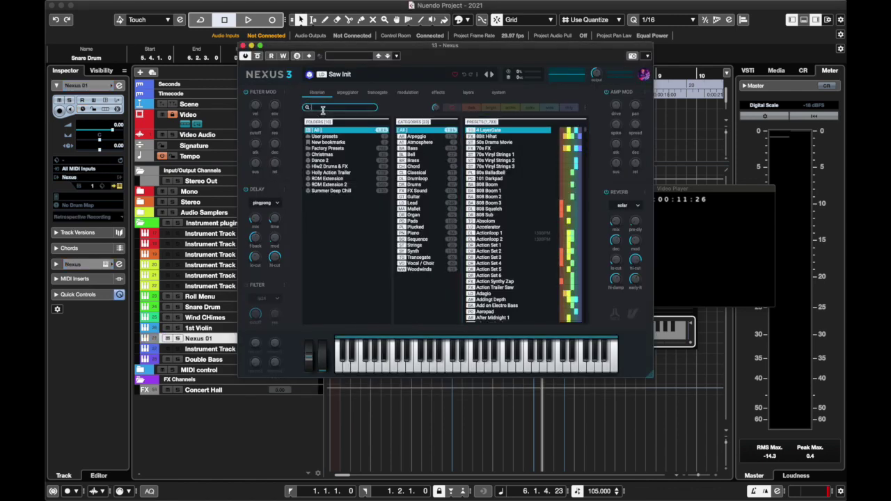
click(330, 168)
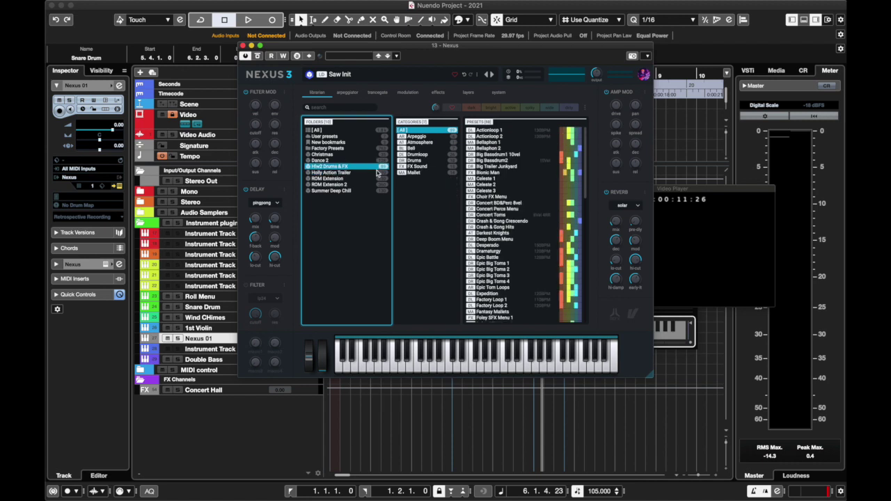
click(421, 172)
key(Up)
key(Up)
key(Up)
key(Up)
key(Up)
key(Up)
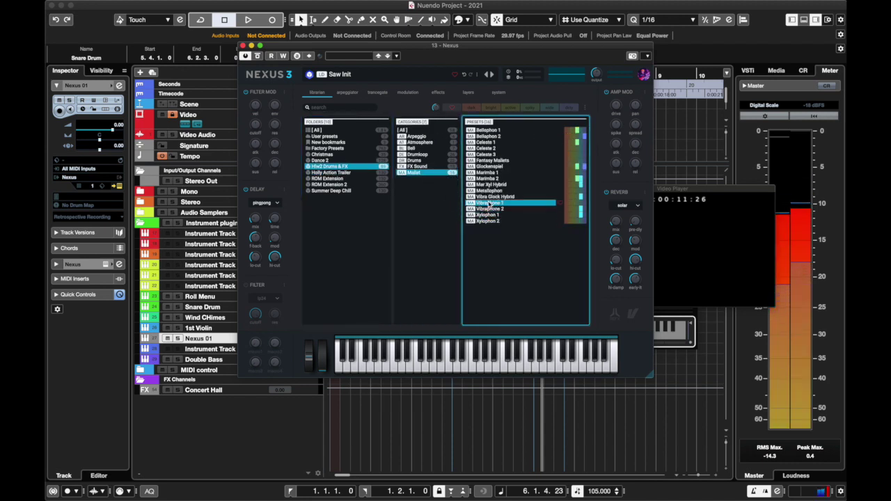
double_click(490, 167)
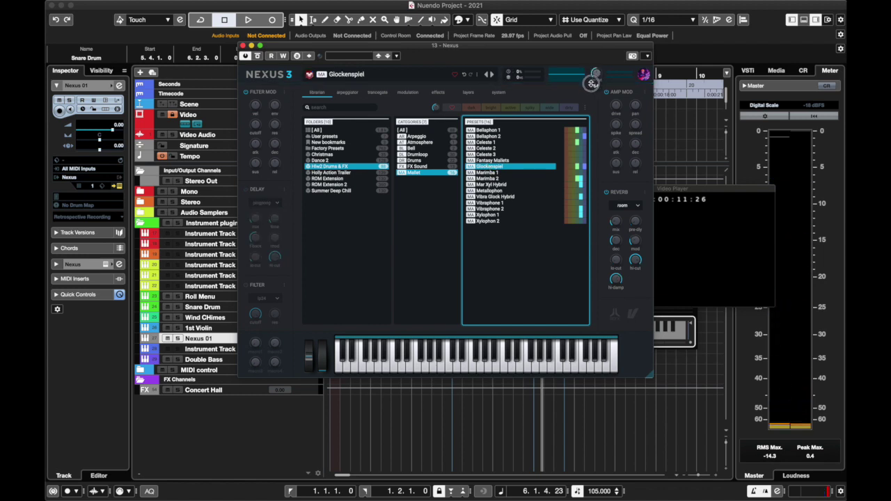
click(243, 45)
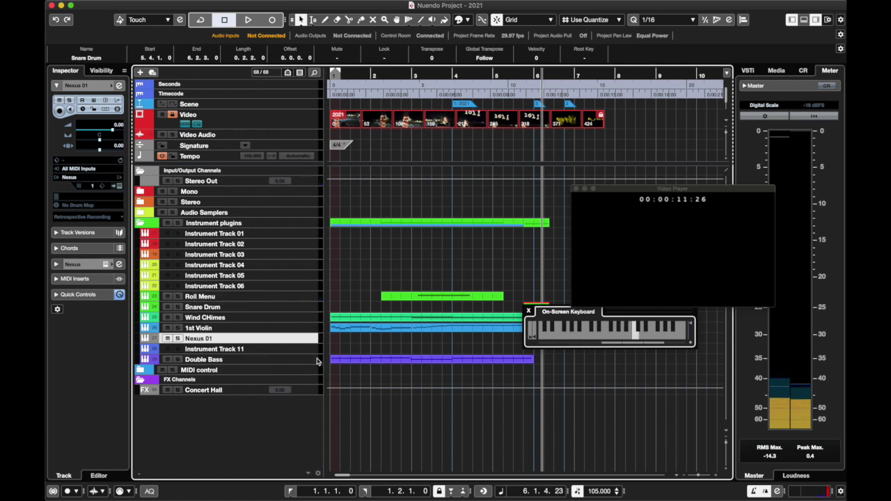
Disable recording on Roll Menu, record-enable Nexus 01 and expand its instrument settings.
click(284, 297)
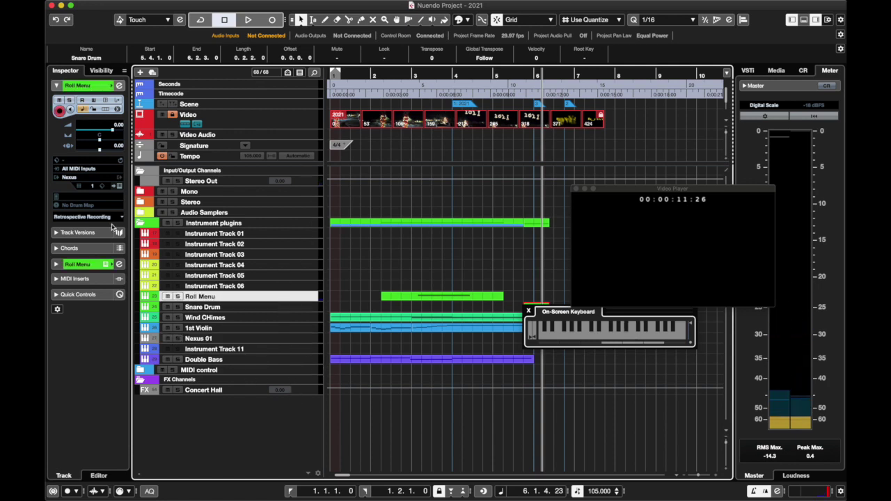
click(59, 112)
click(274, 319)
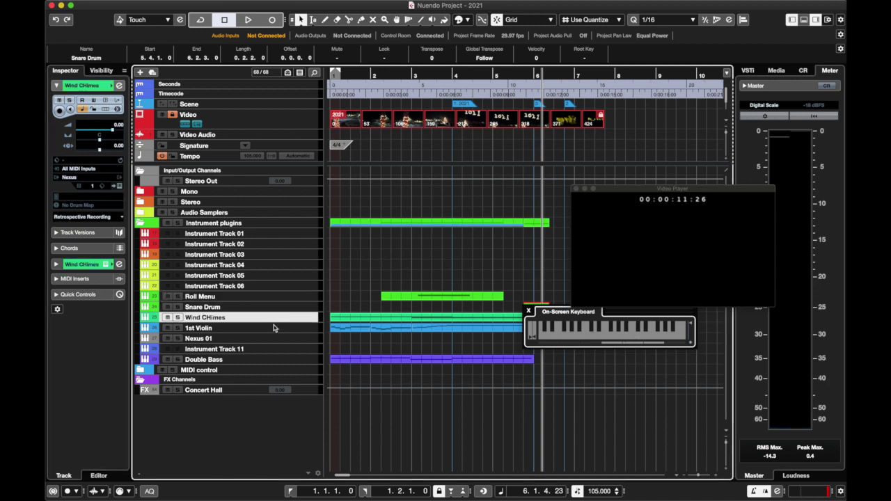
click(277, 329)
click(281, 340)
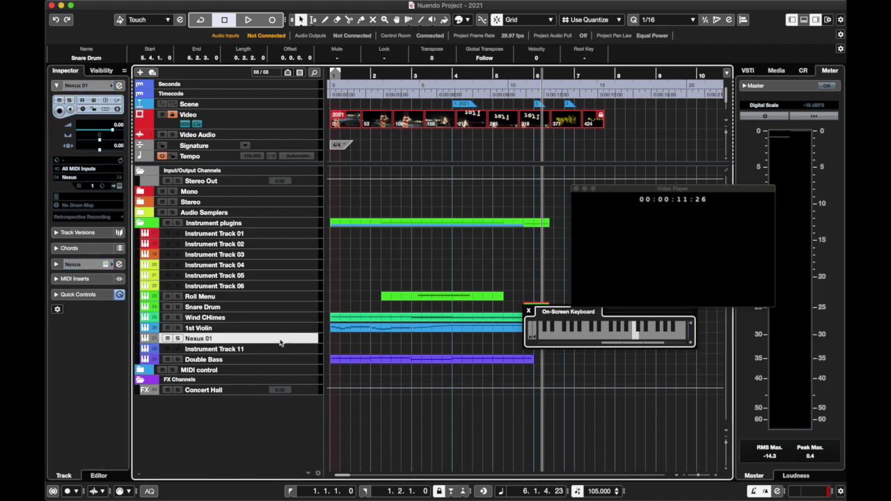
click(59, 110)
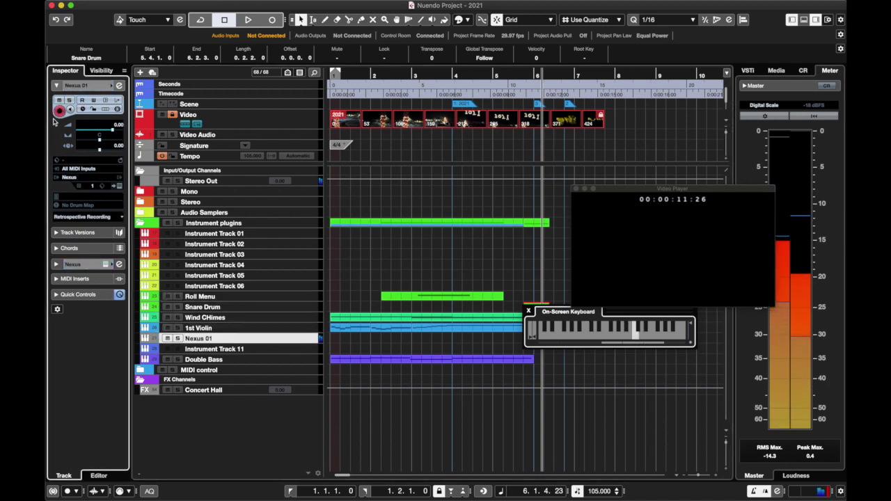
click(58, 266)
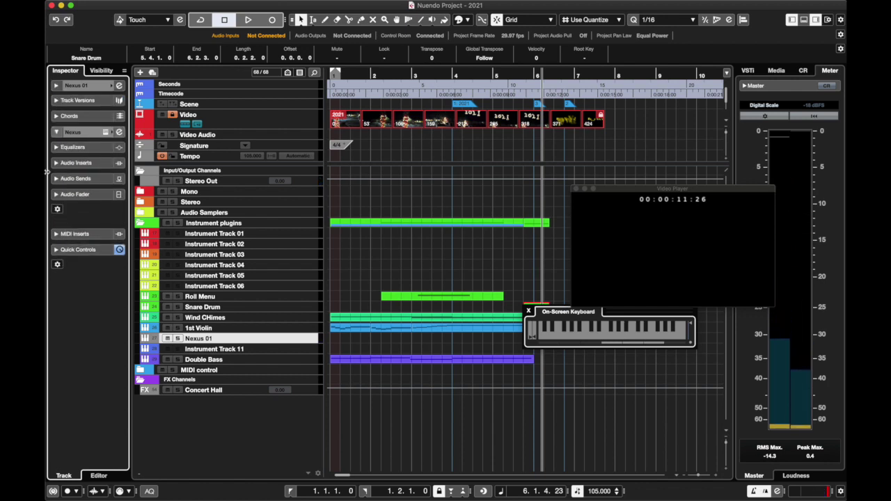
Equalize Nexus 01 with a low cut near 340 Hz, a 4.7 dB high-end reduction, and a 2.7 dB dip near 3.5 kHz.
click(61, 147)
drag(63, 179, 115, 184)
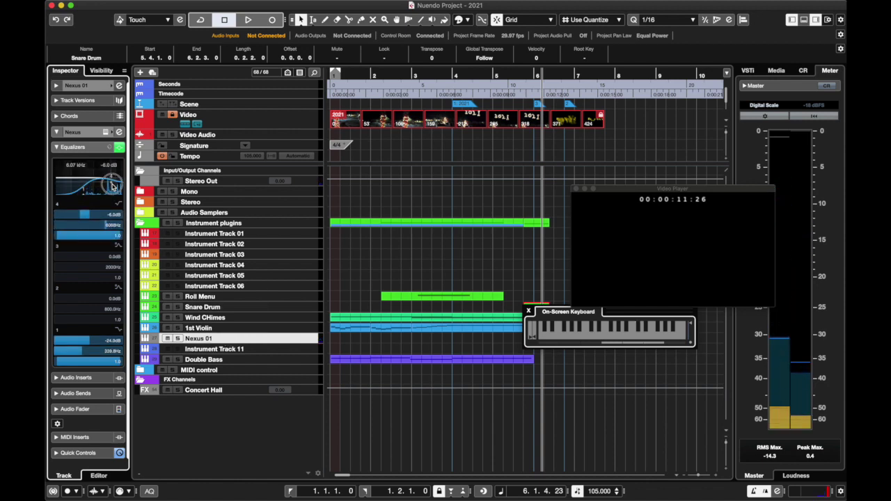
drag(112, 185, 118, 183)
click(106, 181)
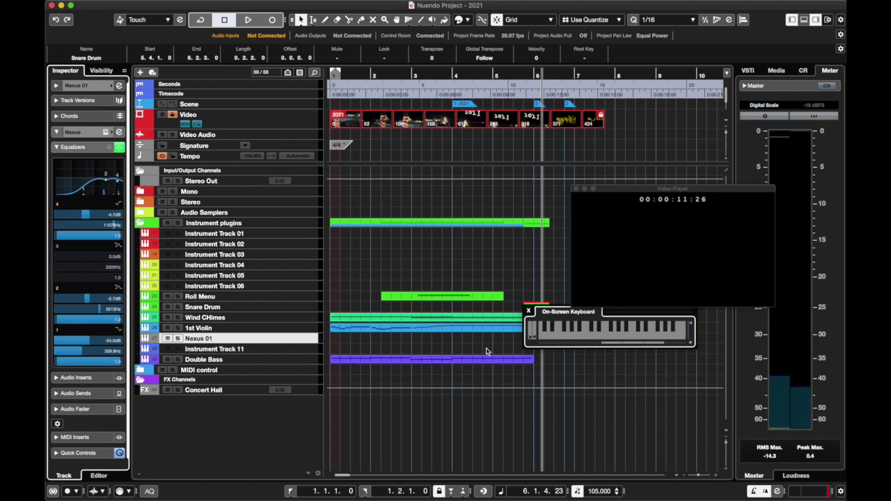
Copy the 1st Violin parts onto the Nexus 01 track at the same positions.
drag(491, 344, 345, 341)
click(412, 348)
click(391, 340)
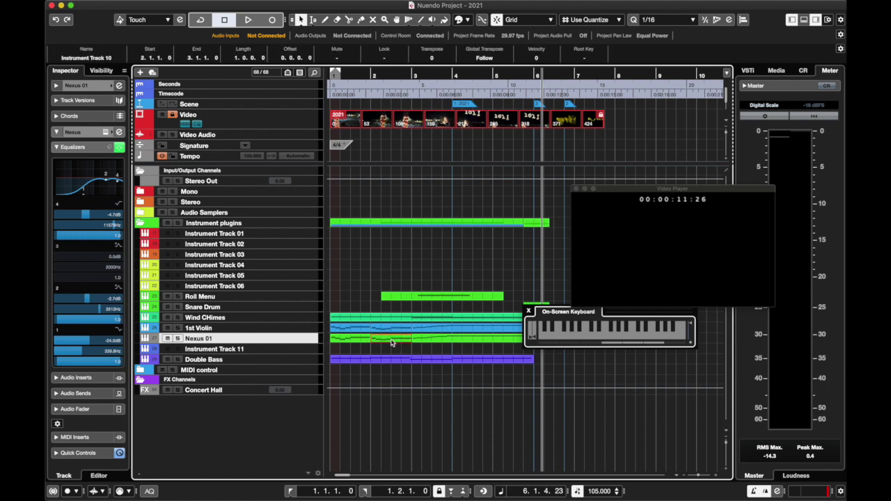
Try all notes of the first Nexus 01 part one octave higher, then restore their original octave.
double_click(350, 342)
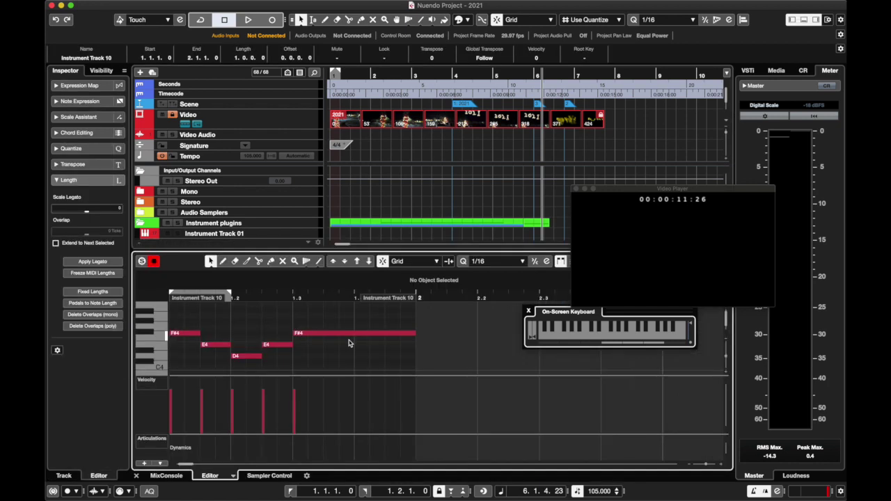
drag(368, 317, 188, 360)
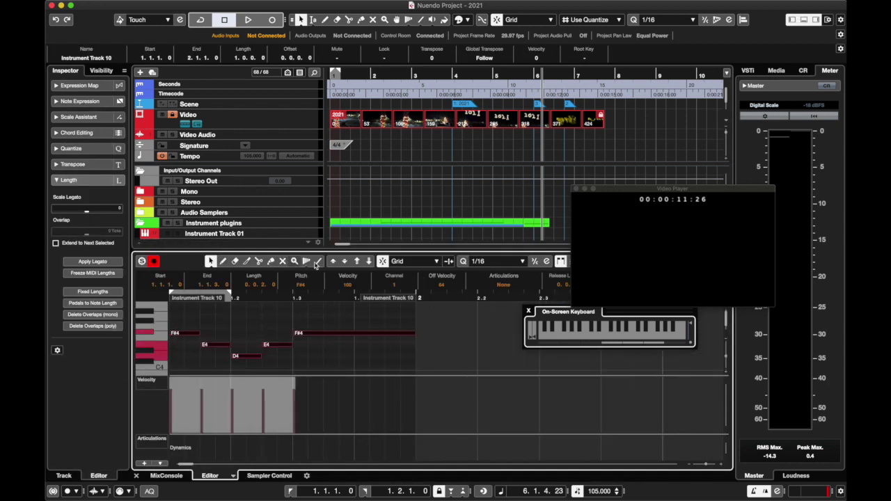
click(358, 262)
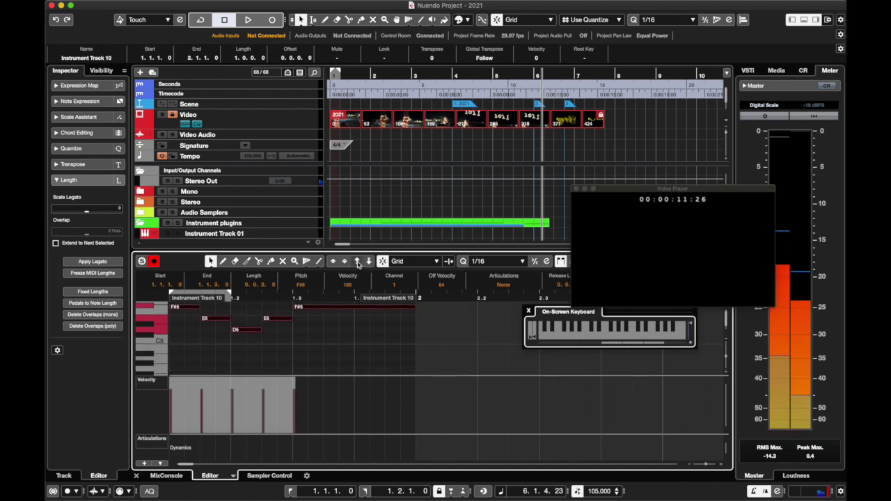
click(151, 304)
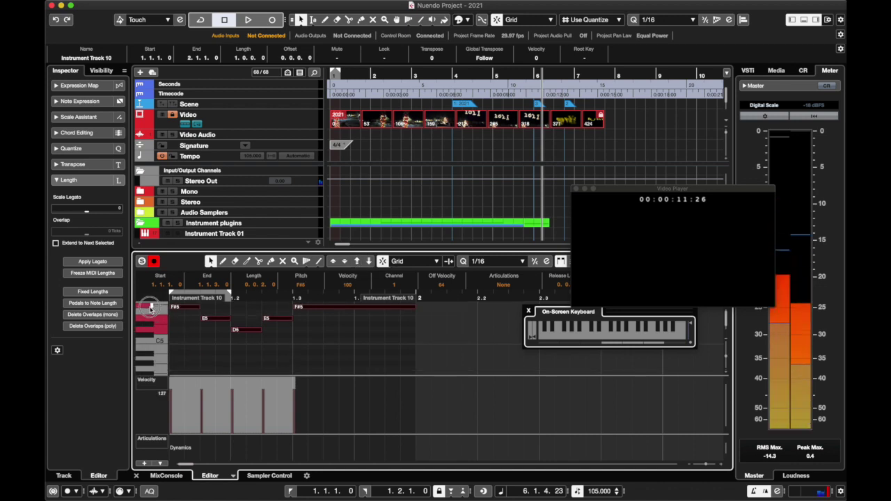
click(160, 341)
click(369, 261)
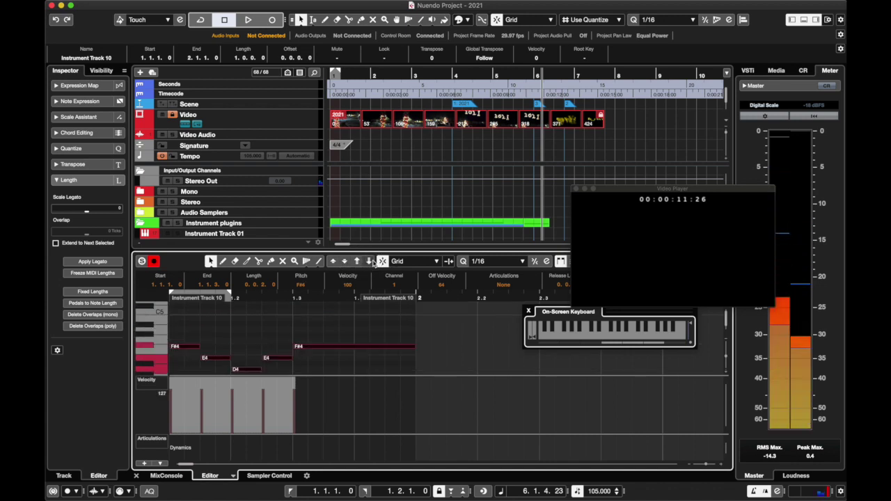
key(space)
key(space)
click(137, 476)
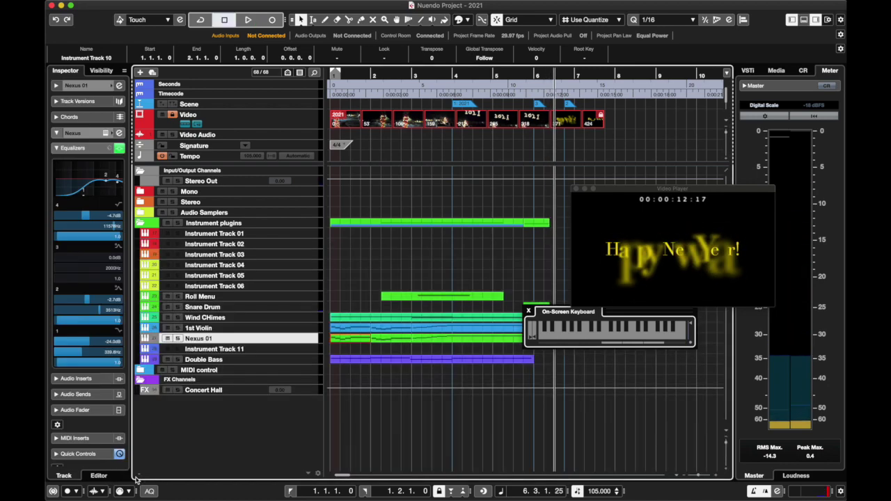
Inspect the notes of the second Nexus 01 part and play the project from the beginning.
click(390, 341)
double_click(390, 341)
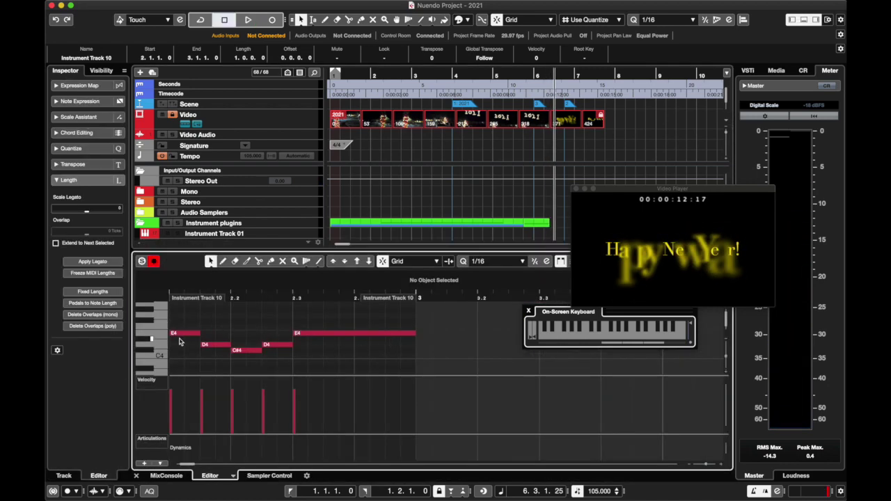
click(136, 476)
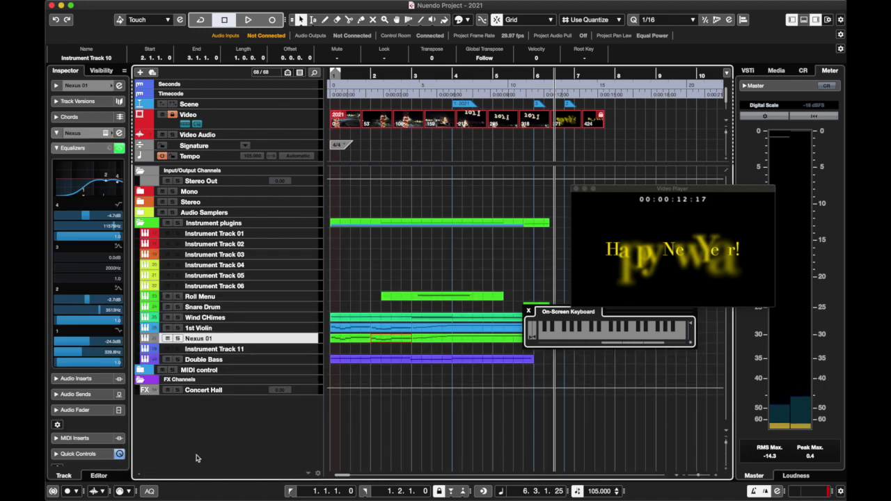
double_click(375, 75)
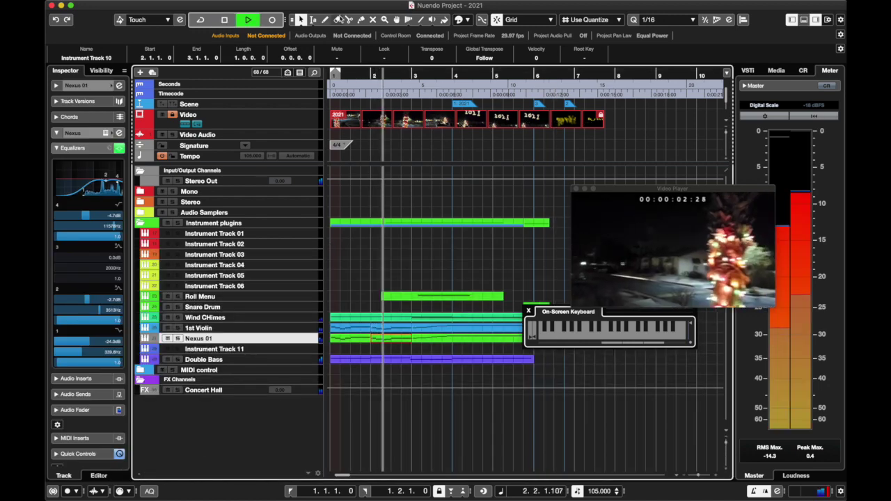
drag(355, 74, 302, 73)
key(space)
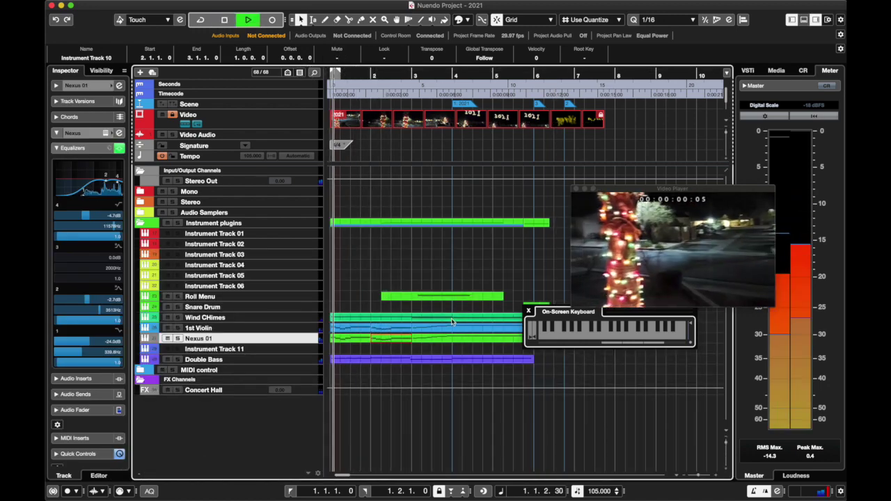
click(454, 348)
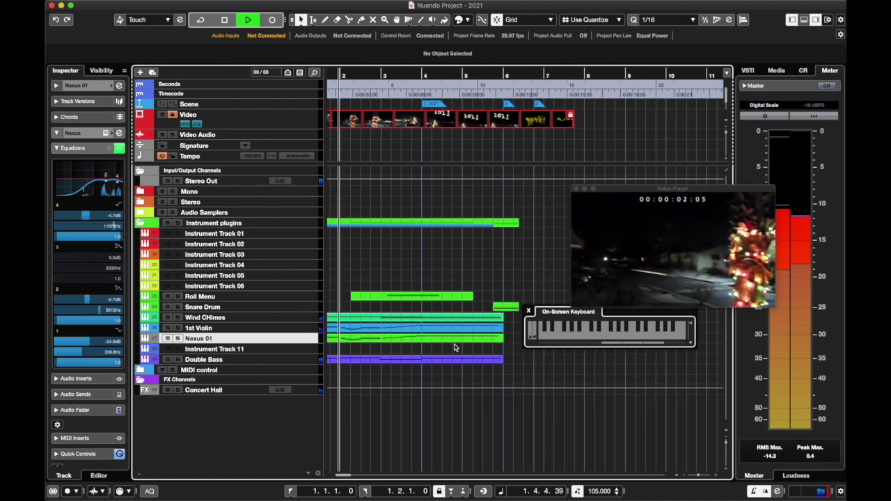
Open the last Nexus 01 part for note editing and listen through its held A4 note around bar 4.
click(432, 341)
double_click(432, 340)
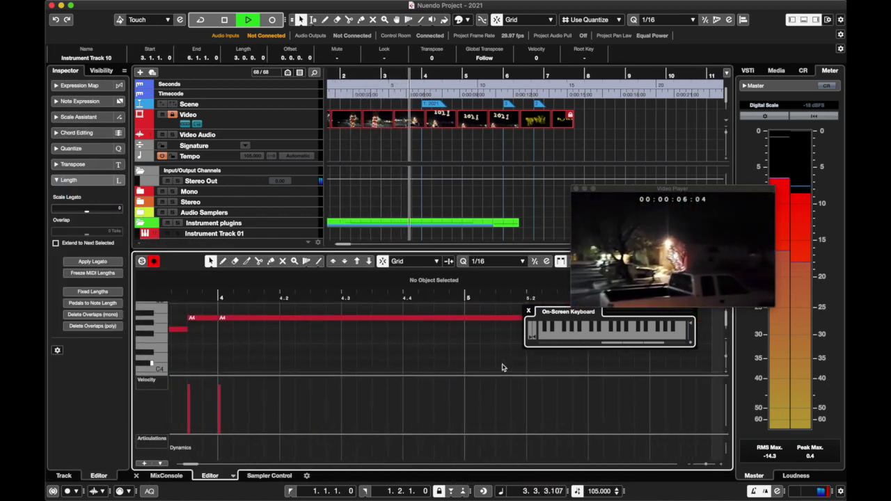
key(space)
scroll(387, 327, up, 2)
scroll(387, 328, right, 3)
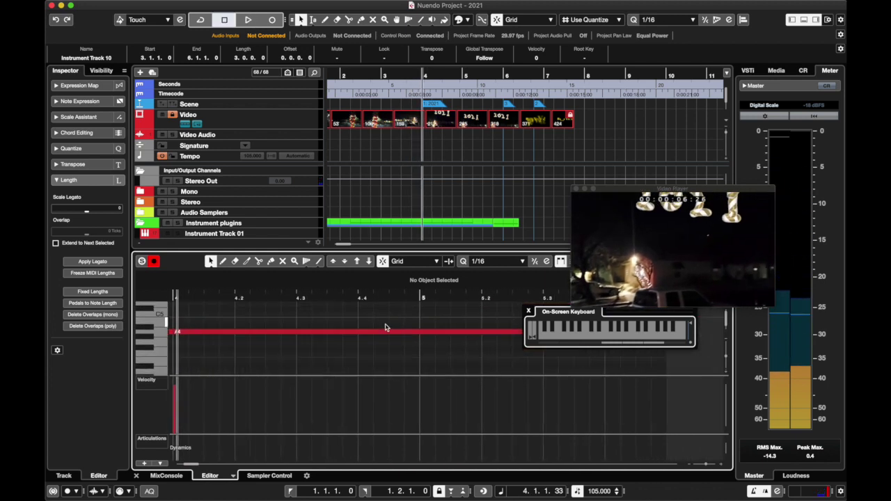
scroll(382, 308, left, 3)
key(space)
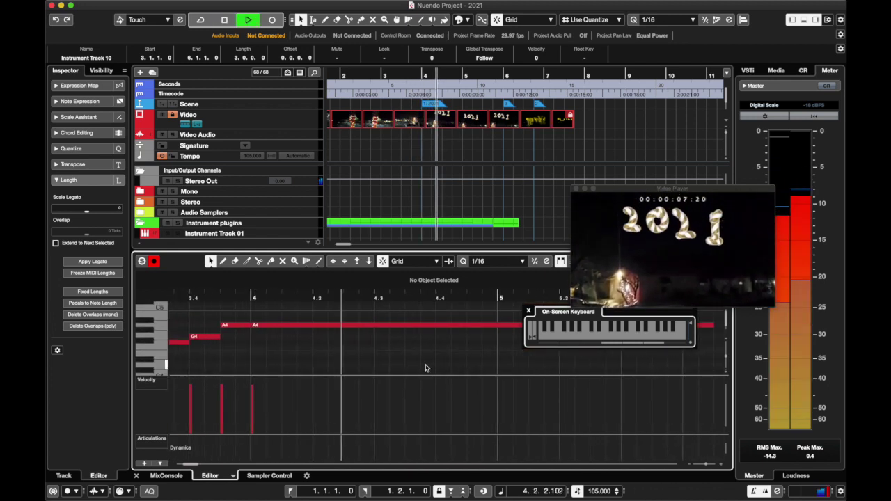
Split the held A4 note at bar 5 and delete the portion after the split.
scroll(386, 299, right, 3)
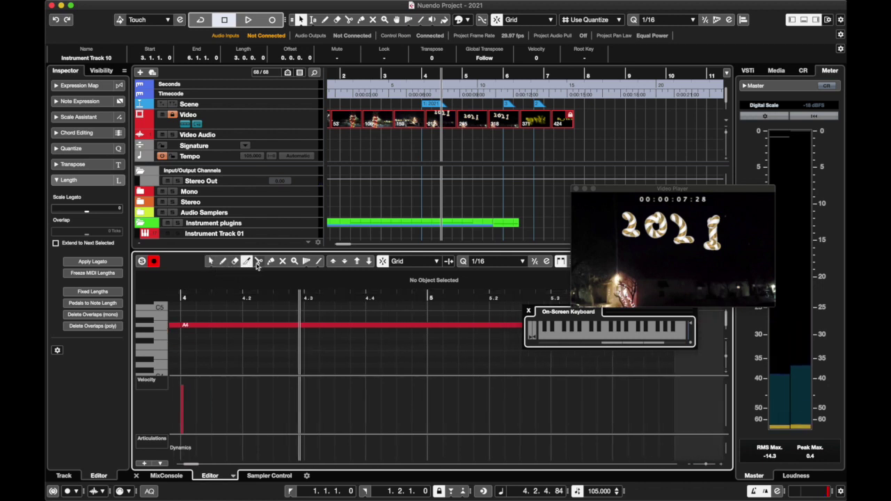
click(431, 325)
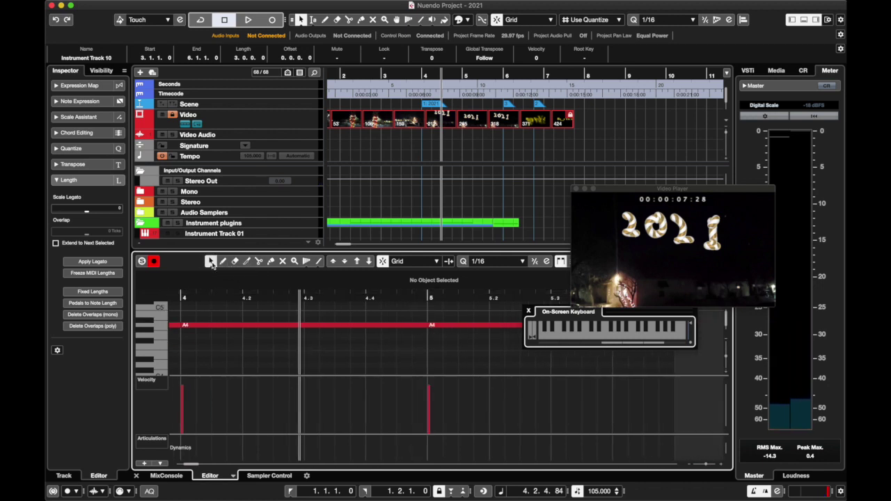
click(482, 326)
key(Delete)
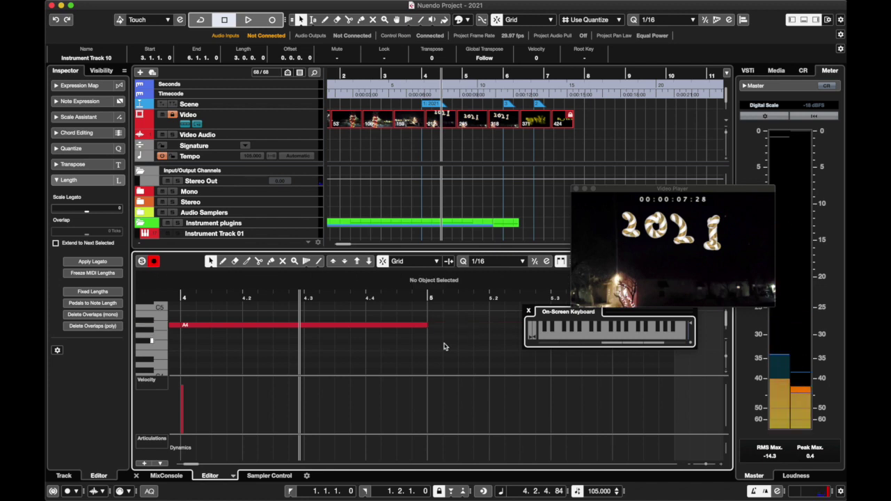
Draw an eighth-note F#4 at the start of bar 5 and set the quantize value to 1/8.
scroll(444, 345, right, 3)
scroll(445, 345, down, 1)
click(350, 323)
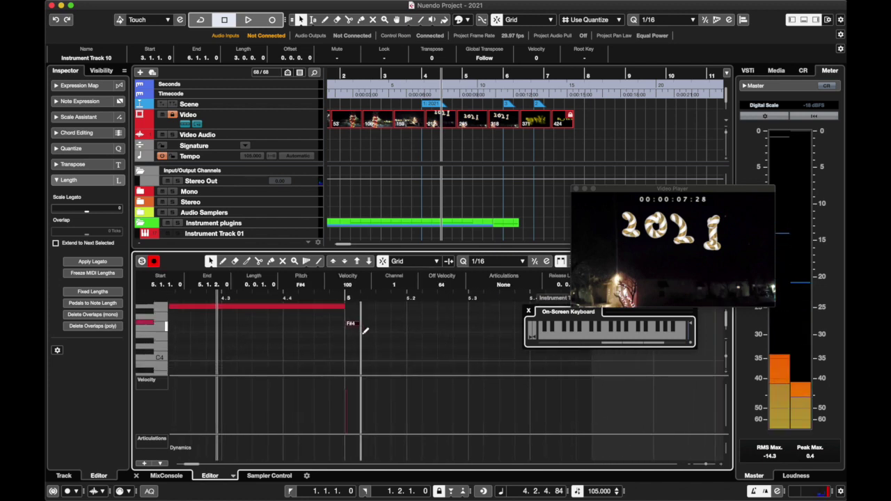
drag(355, 324, 375, 324)
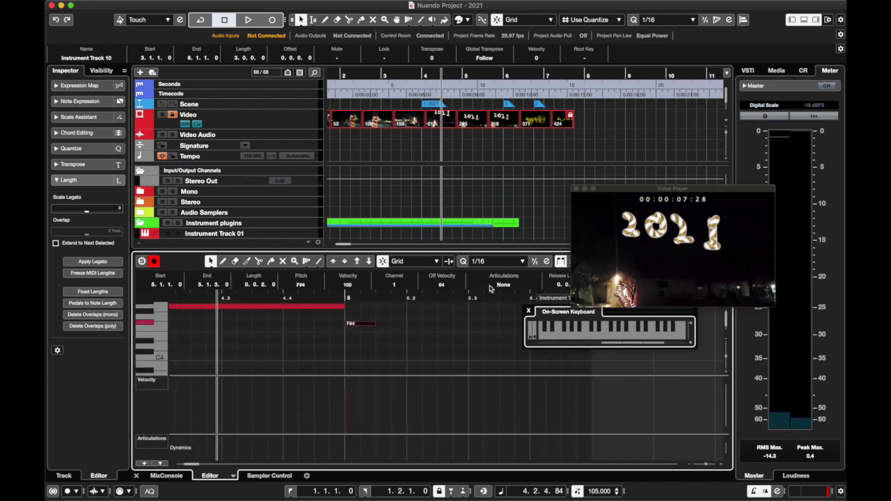
click(496, 261)
click(485, 263)
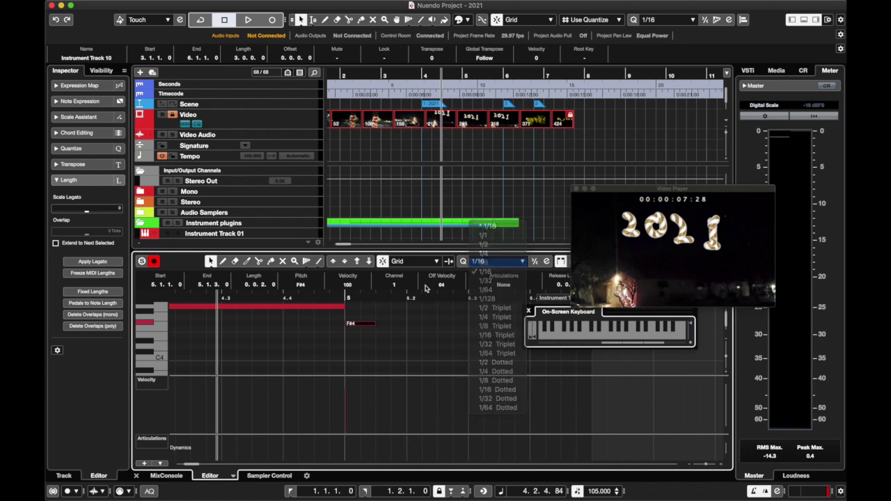
Continue bar 5 after the F#4 with consecutive eighth notes E4, D4, E4, F#4, E4 and D4.
click(385, 335)
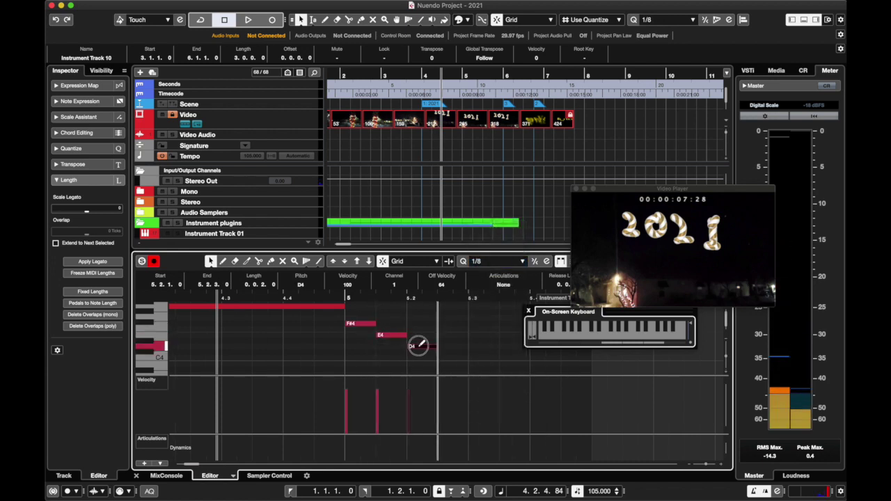
click(418, 346)
click(444, 335)
scroll(446, 337, right, 2)
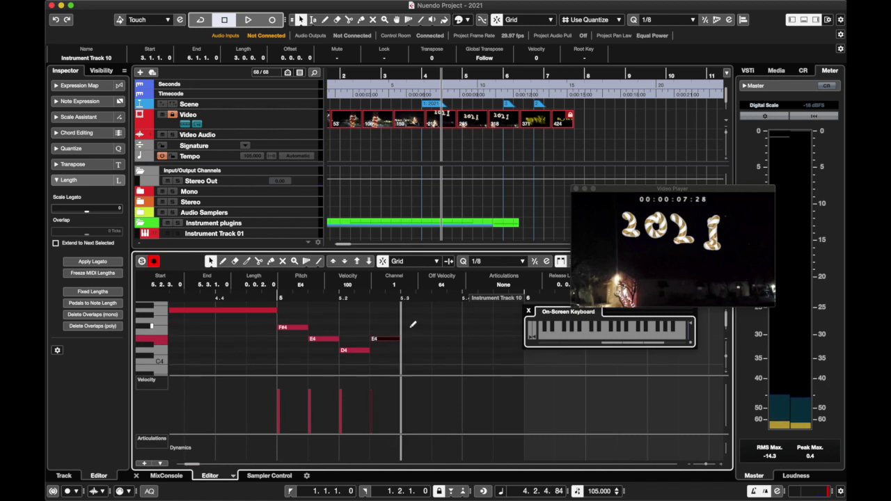
click(411, 329)
click(411, 328)
click(441, 338)
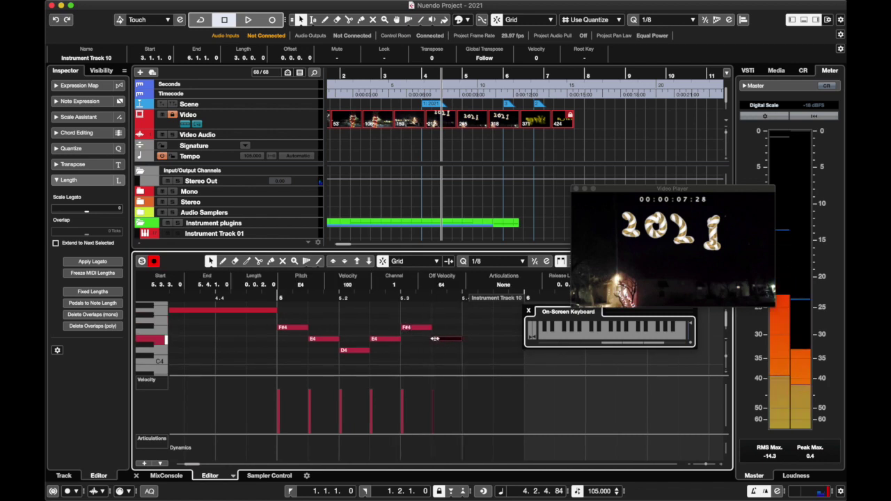
click(473, 350)
Play back the bar 5 run and finish it with an eighth-note A3 at 5.4.3.
key(space)
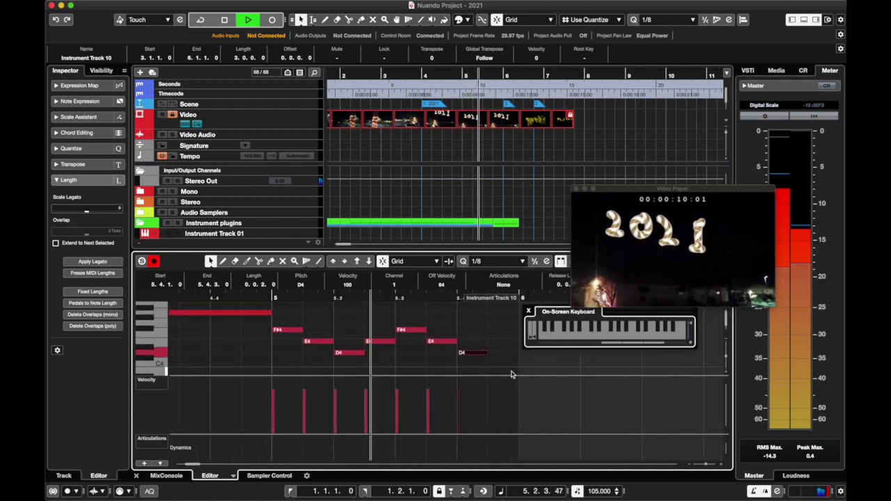
key(space)
scroll(509, 371, down, 3)
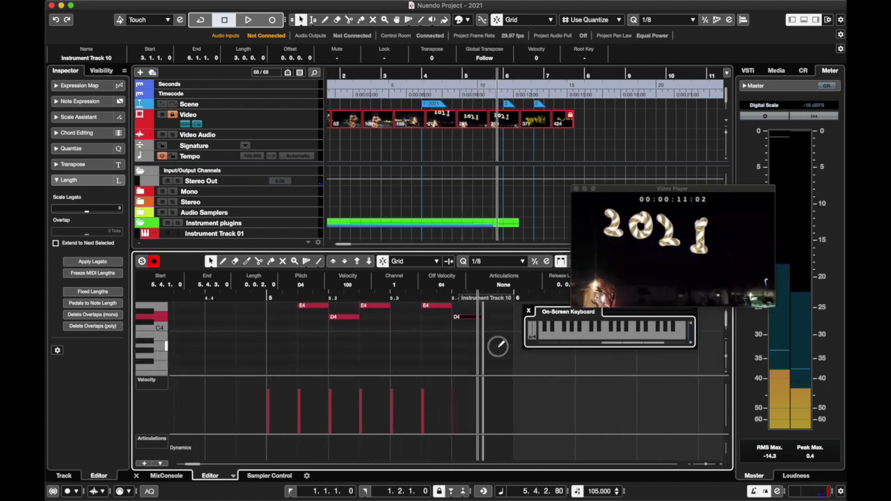
alt+click(499, 346)
scroll(486, 298, right, 3)
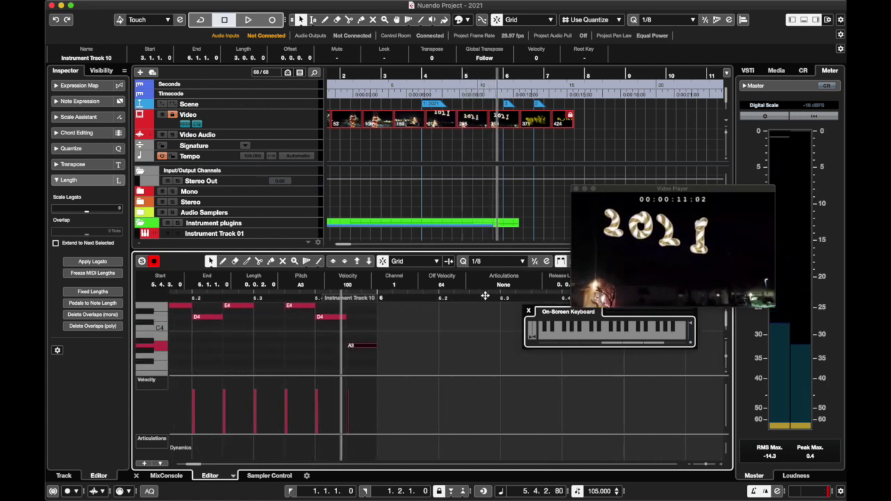
Extend the Nexus 01 part to bar 7 and add a one-bar D3 note starting at bar 6.
click(611, 337)
click(382, 319)
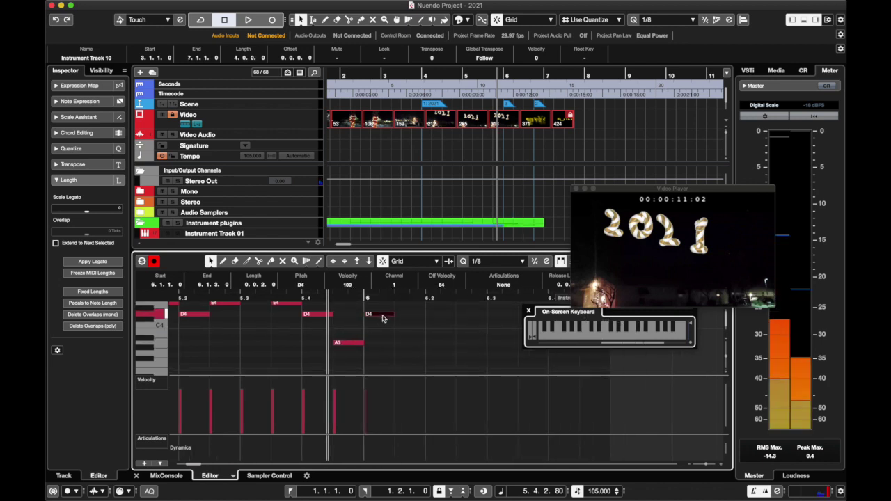
scroll(382, 319, right, 2)
drag(351, 315, 561, 322)
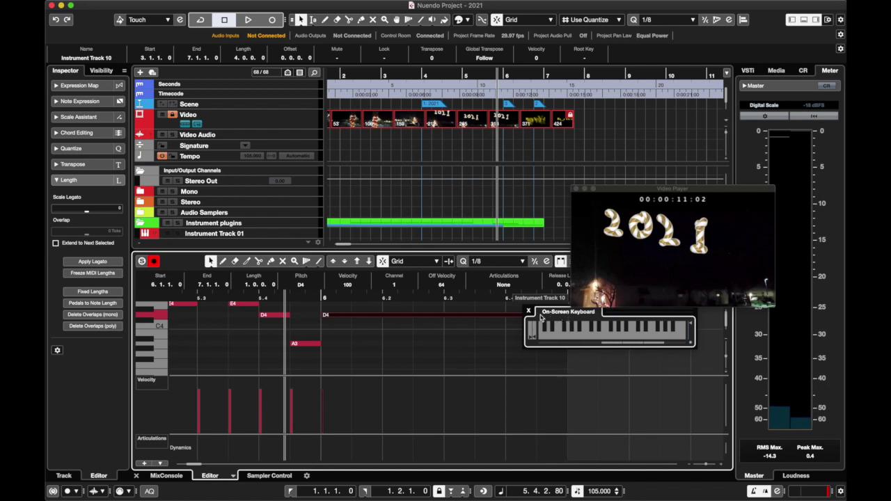
drag(346, 317, 350, 360)
Close the note editor, play the project from the start and select the 1st Violin track.
key(space)
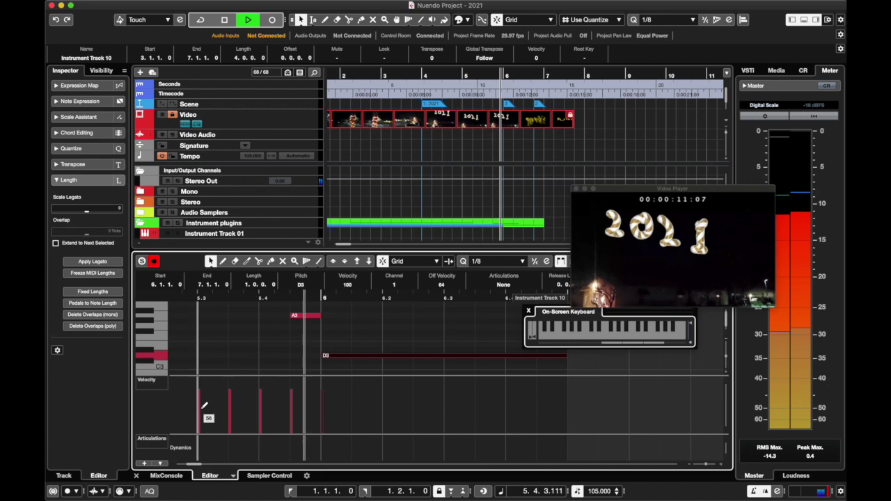
click(136, 474)
key(Home)
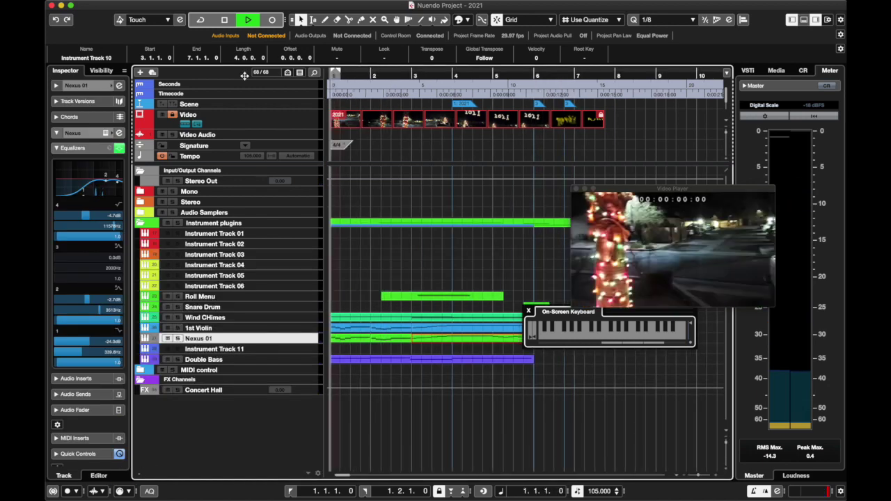
click(387, 271)
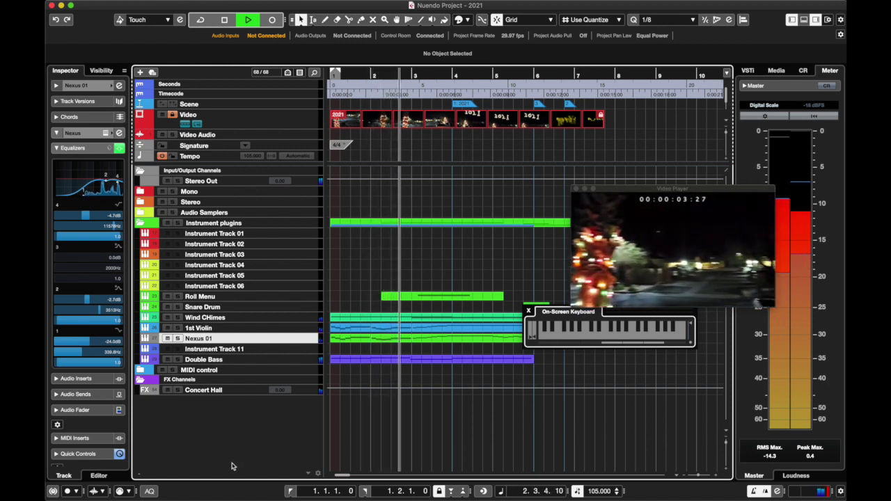
key(Up)
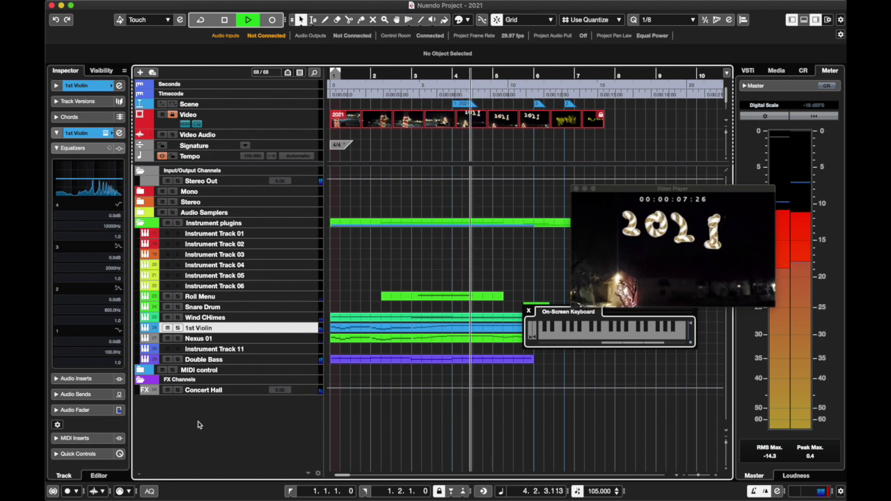
Play the project from the start, empty the 1st Violin track's retrospective record buffer, and return to the beginning.
click(333, 74)
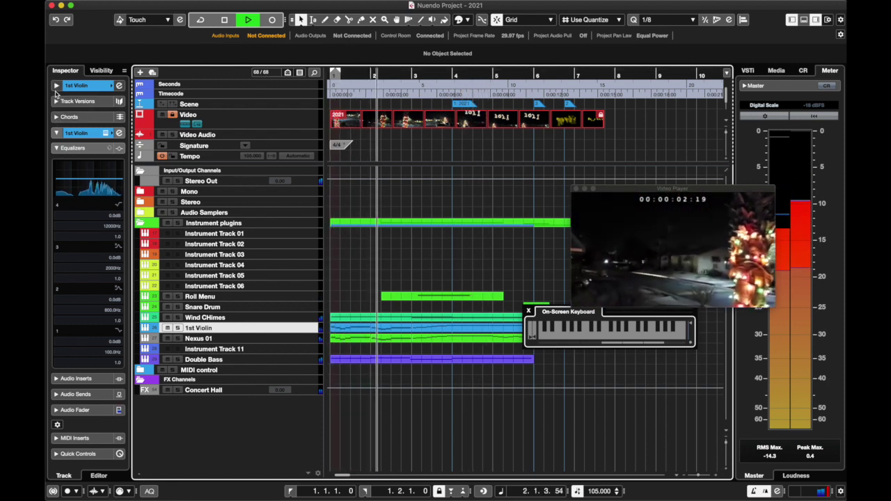
click(56, 86)
click(77, 217)
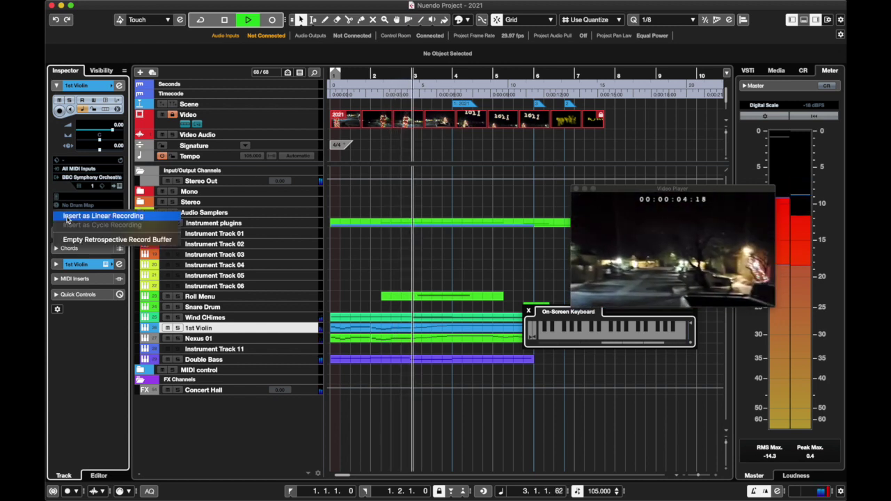
click(69, 240)
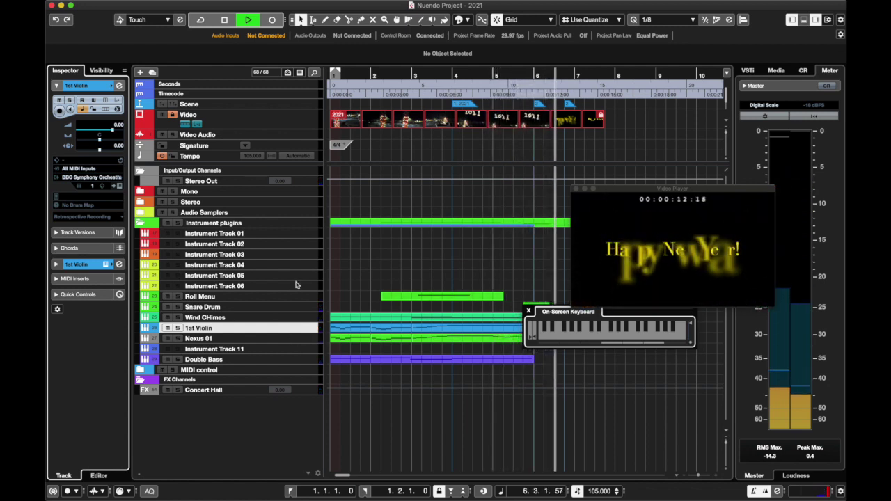
key(space)
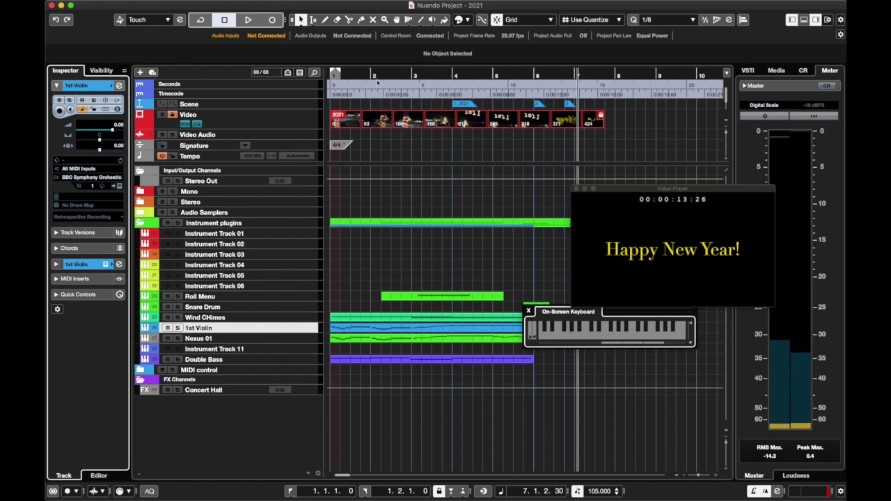
key(Home)
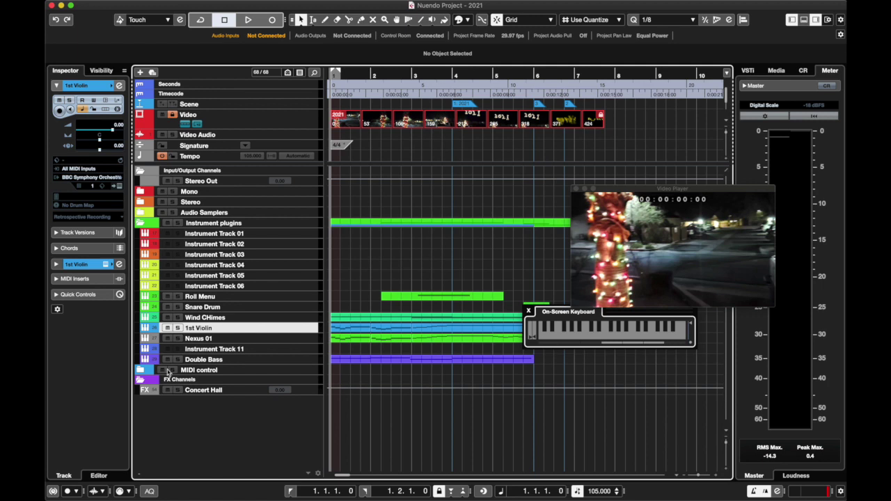
click(284, 286)
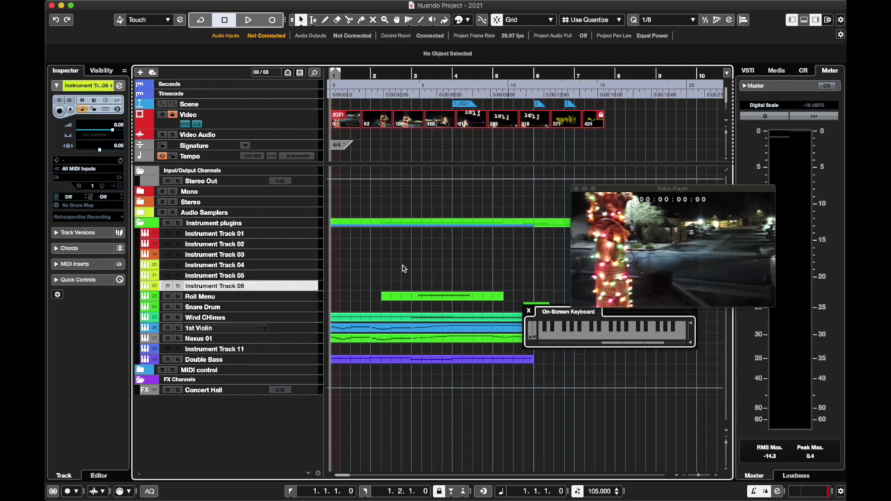
click(98, 176)
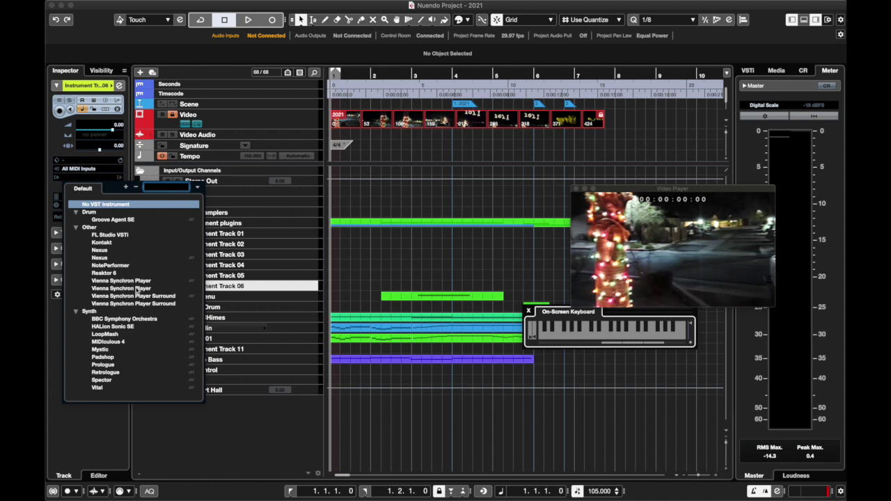
click(47, 320)
click(277, 298)
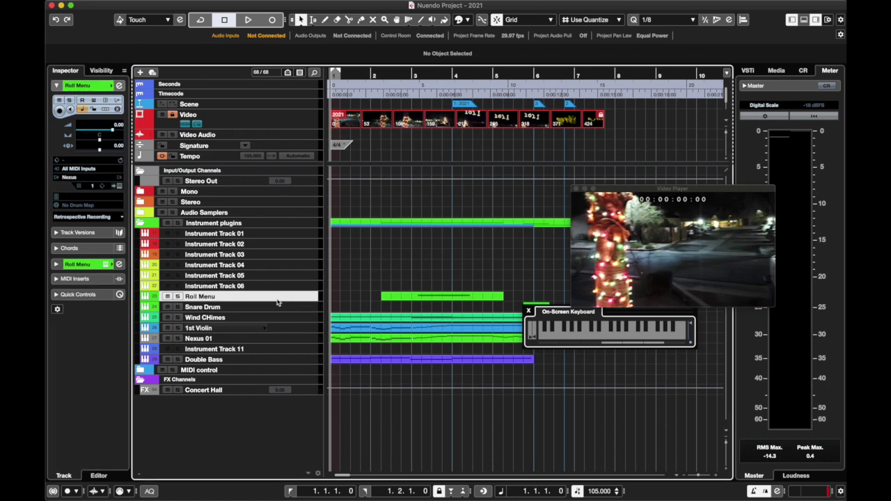
Recolour the Nexus 01 track turquoise.
right_click(264, 341)
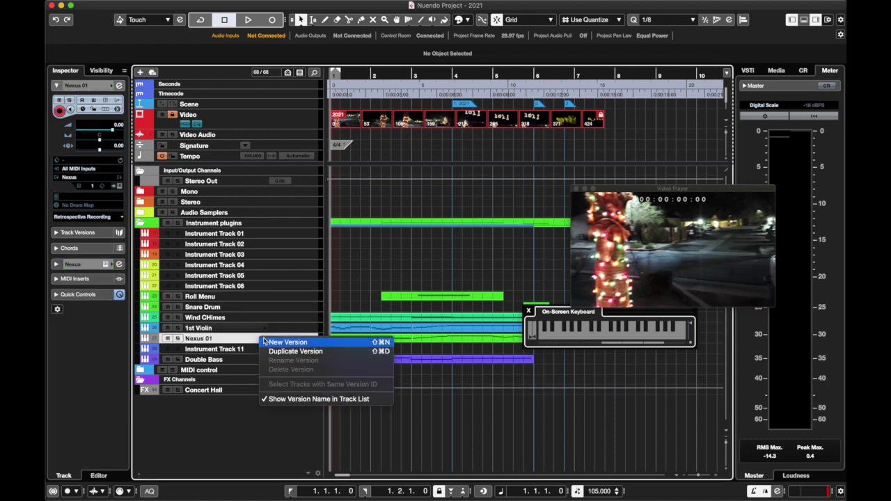
click(151, 342)
click(152, 342)
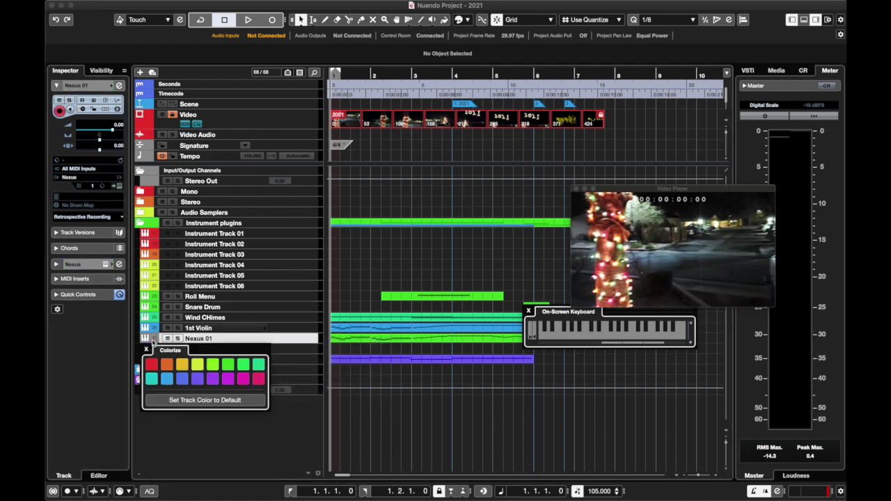
click(158, 381)
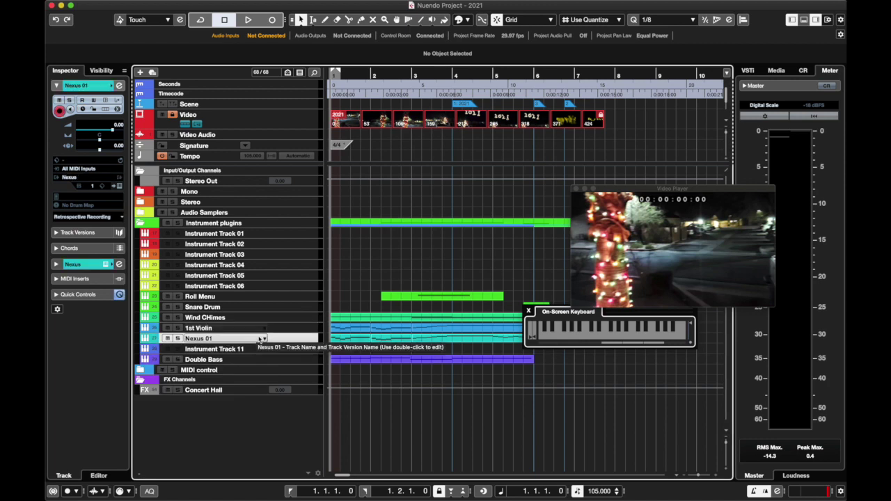
Move the Nexus 01 track above 1st Violin and rename it Glockenspiel.
click(263, 339)
click(228, 340)
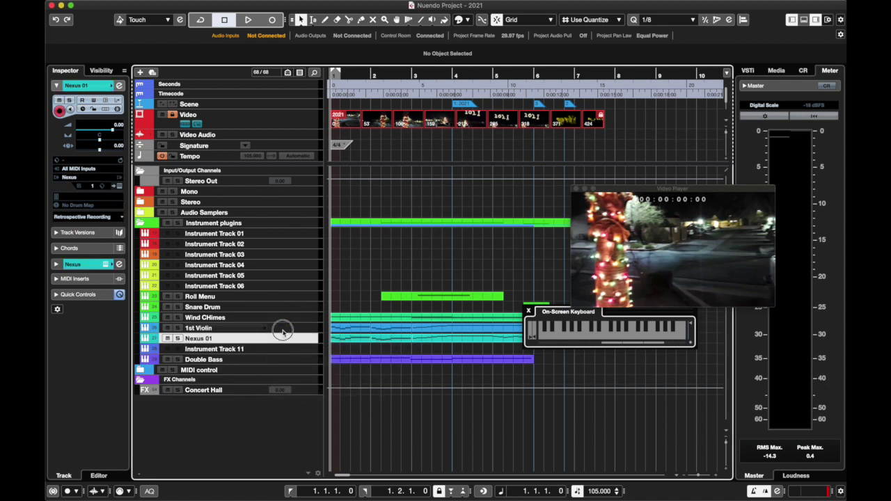
drag(282, 330, 268, 331)
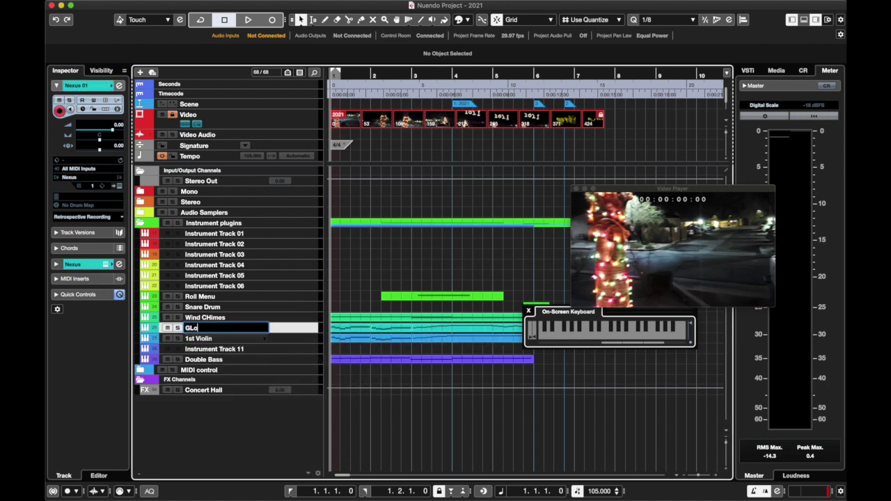
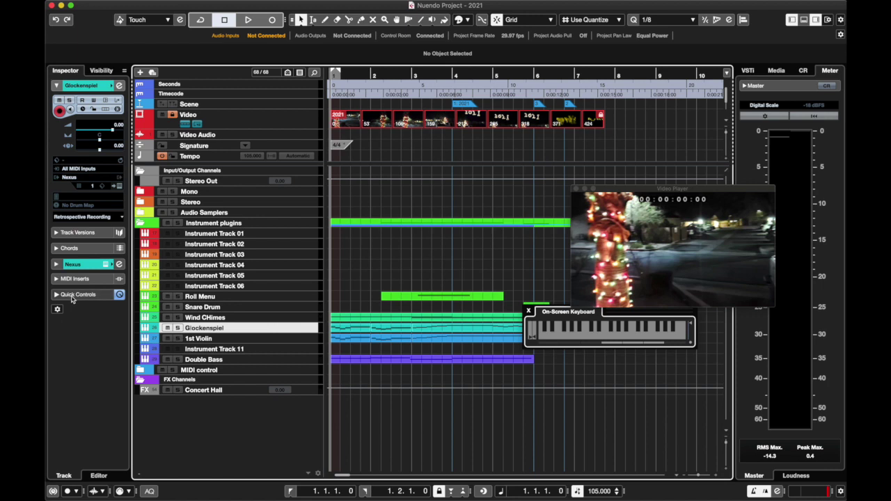
Empty the Glockenspiel track's retrospective record buffer and check the preset loaded in its Nexus instrument.
click(61, 221)
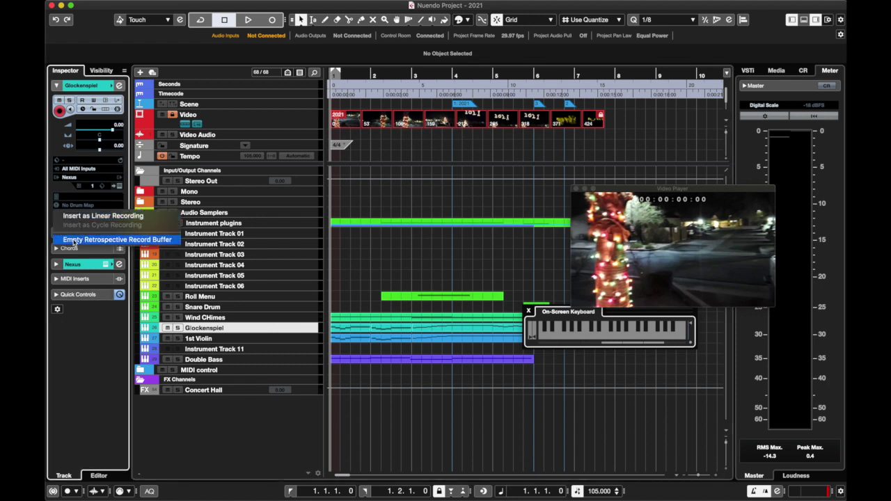
click(74, 241)
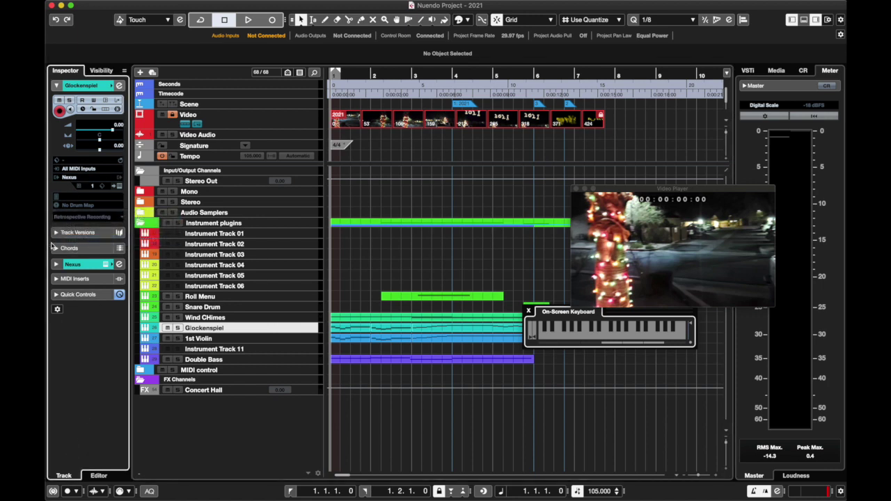
click(57, 265)
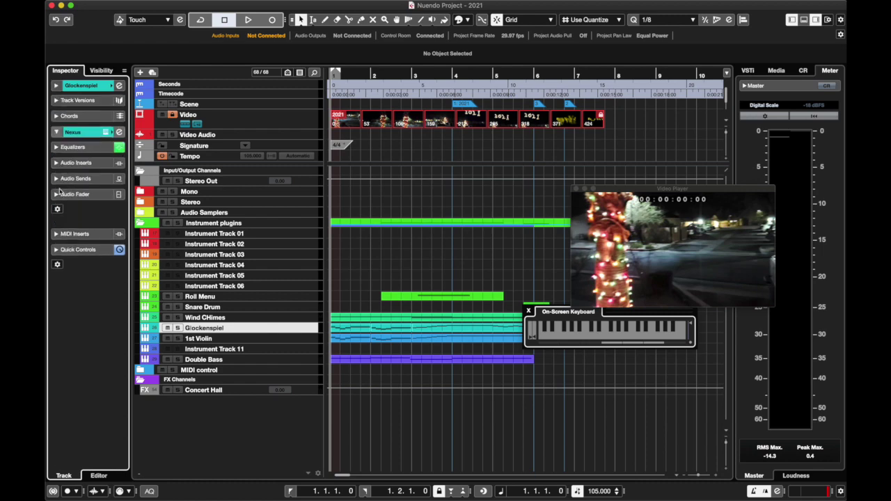
click(106, 132)
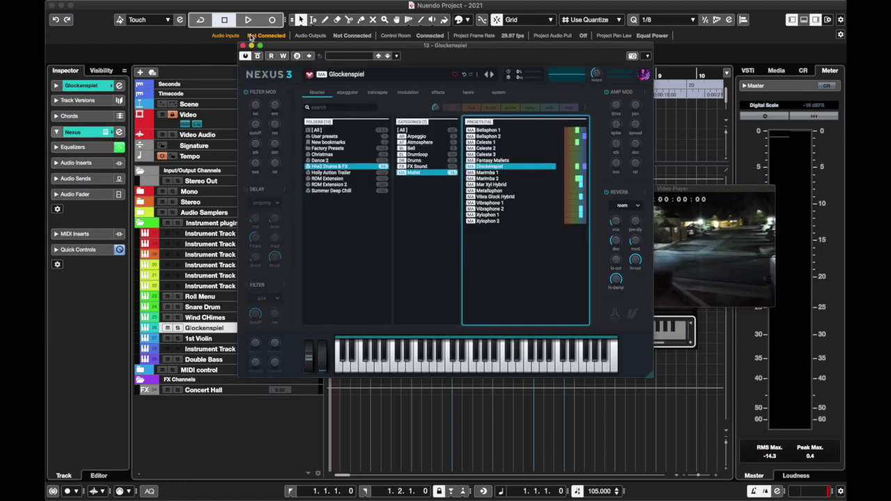
click(242, 46)
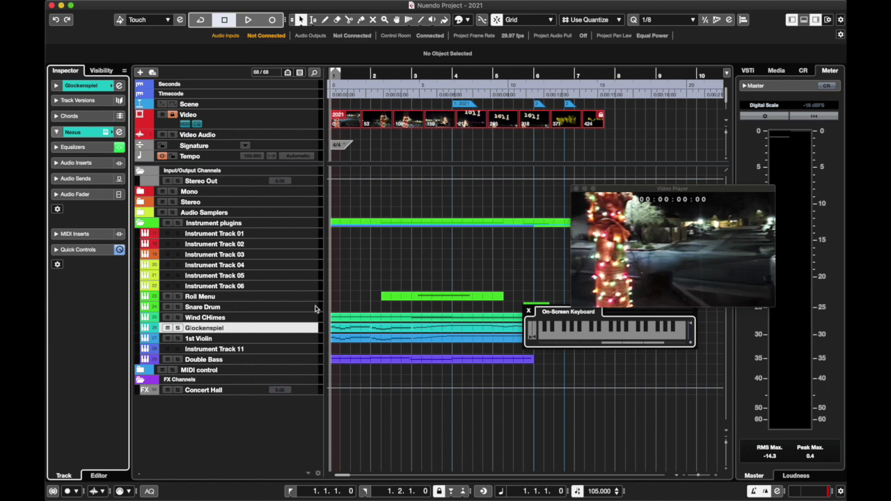
Start adding a new instrument track after the Roll Menu track.
click(289, 307)
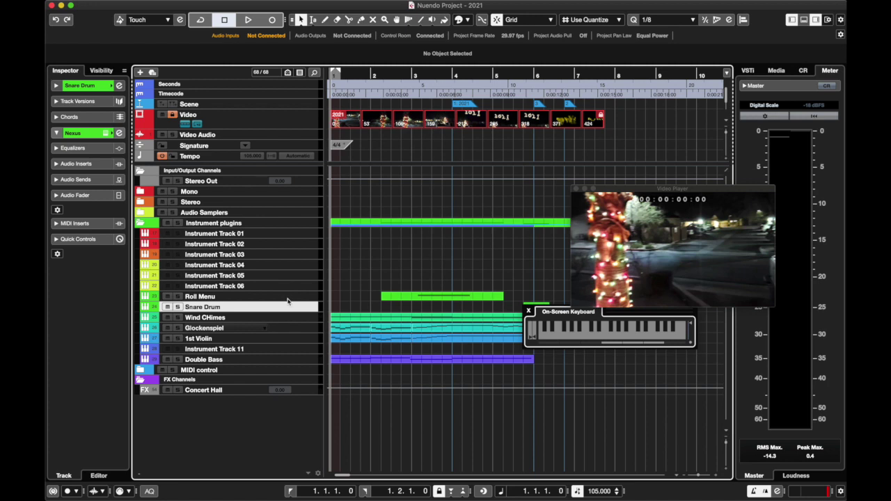
click(286, 296)
right_click(285, 295)
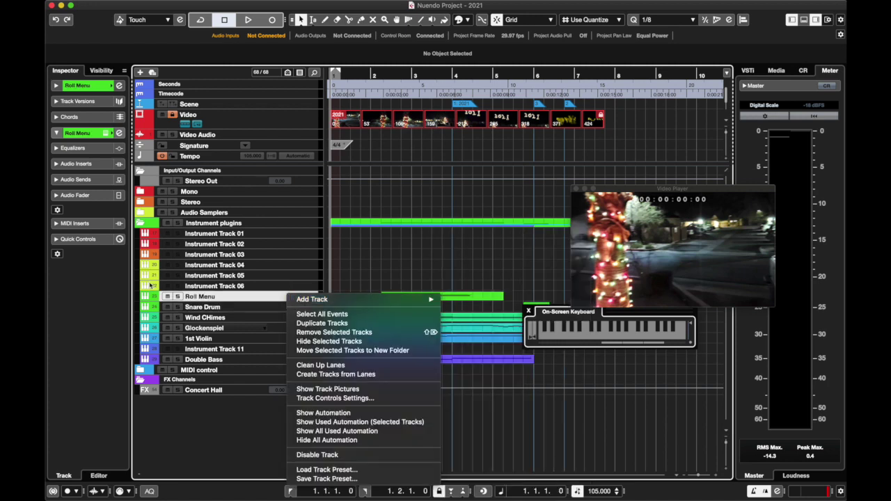
mouse_move(327, 300)
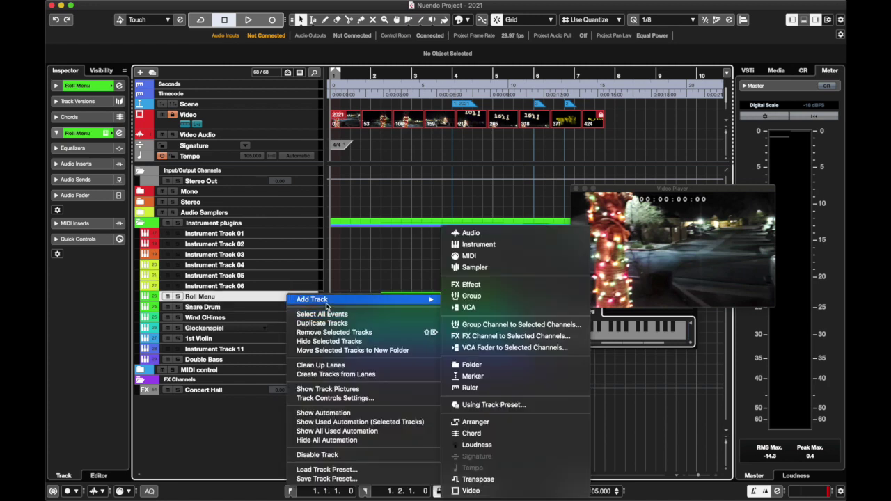
click(478, 244)
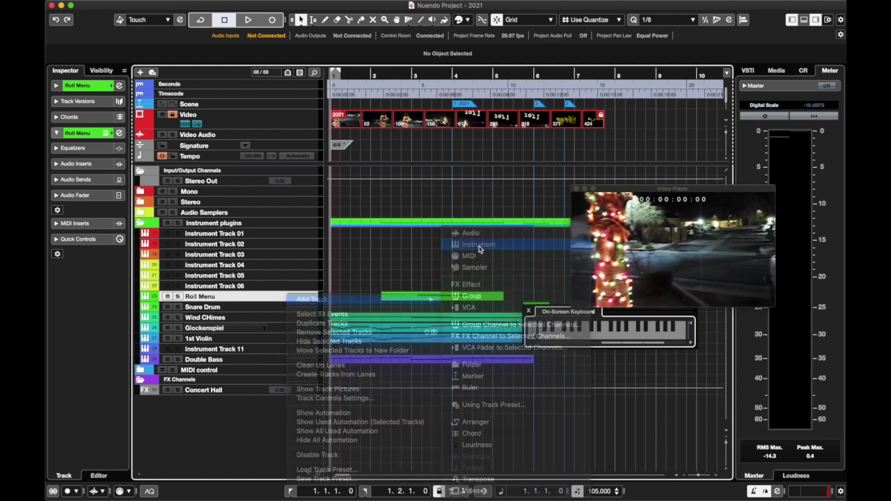
Add an instrument track below Roll Menu using the Vienna Synchron Player plug-in.
click(464, 172)
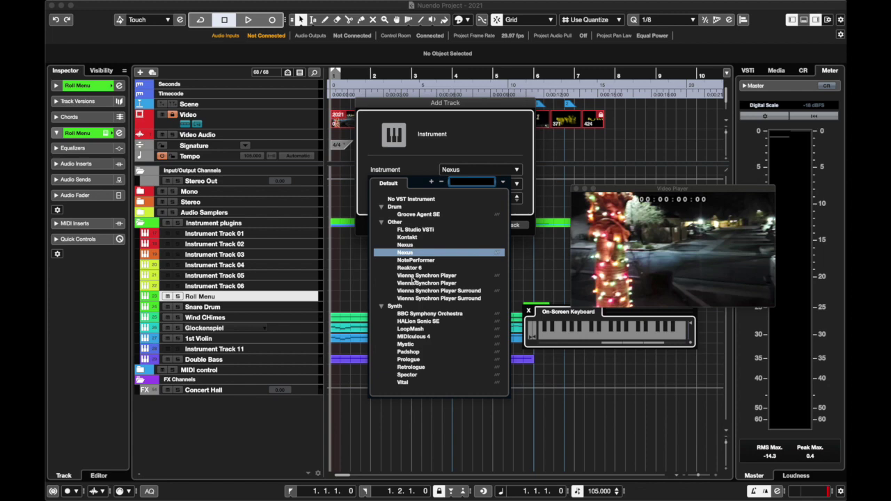
click(411, 279)
click(518, 225)
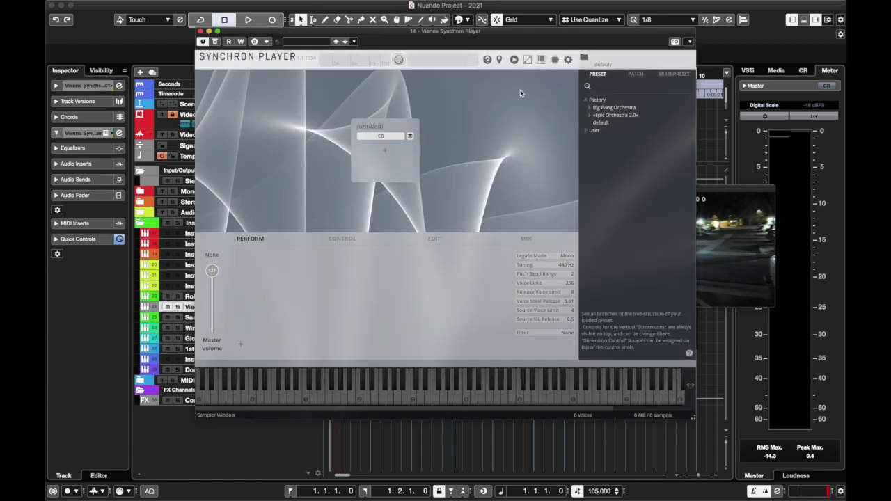
Load the 07 Timpani preset from Epic Orchestra 2.0's 01 SYNCHRON-ized Epic Orchestra and close the player window.
click(590, 110)
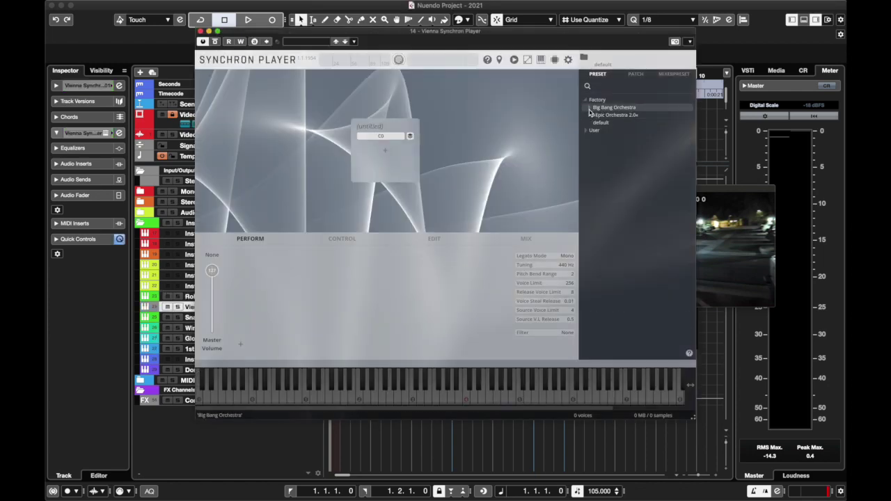
click(595, 122)
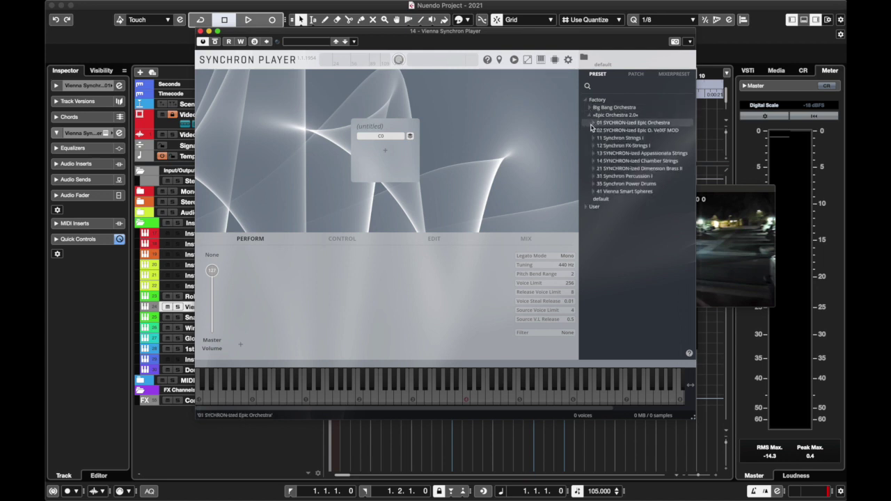
click(592, 123)
click(604, 153)
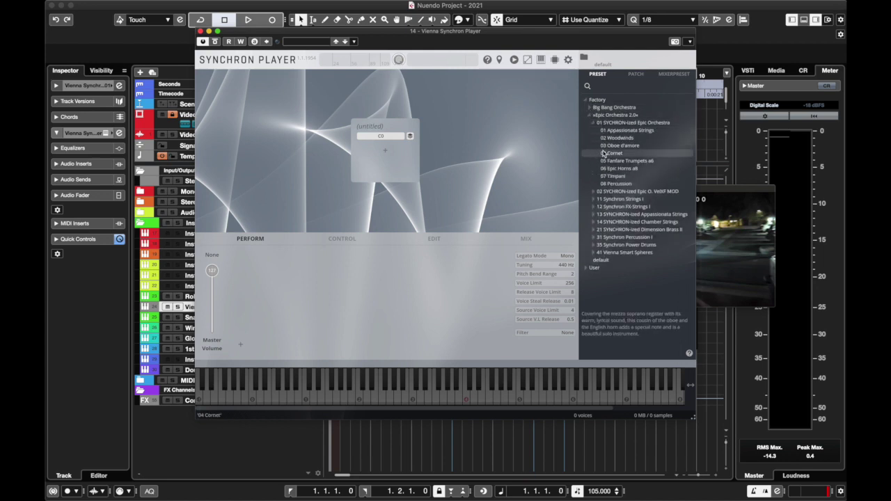
double_click(614, 176)
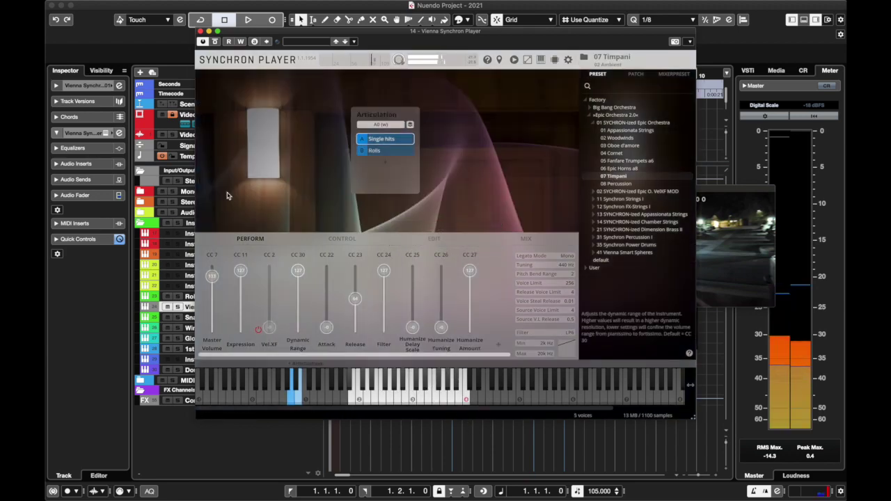
click(200, 31)
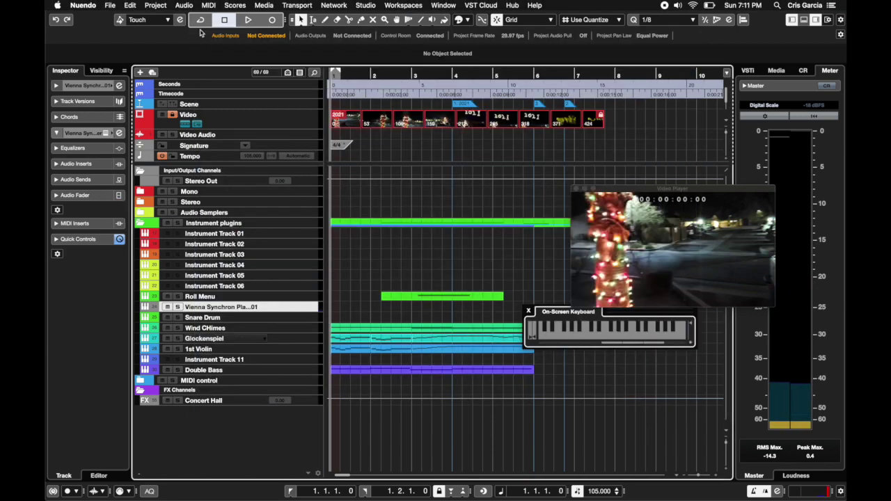
Expand the MIDI control folder and move the Vienna Synchron Player track directly below Glockenspiel.
click(140, 381)
scroll(251, 384, down, 3)
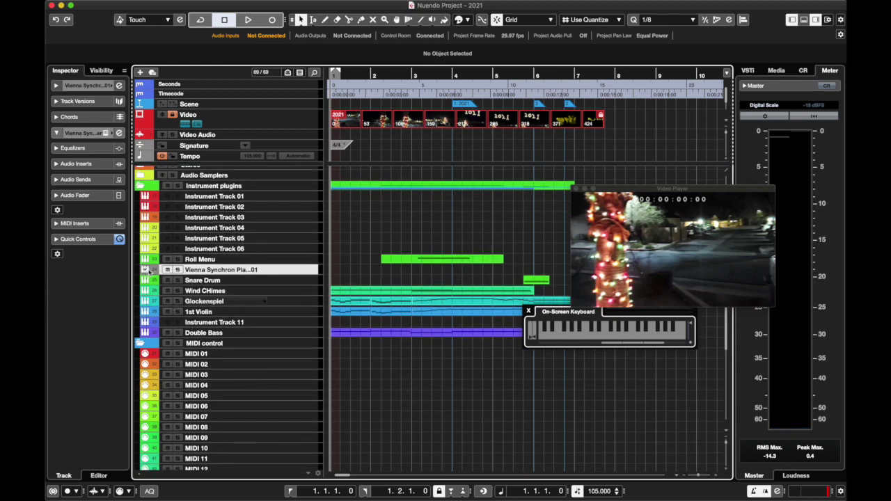
drag(288, 270, 287, 306)
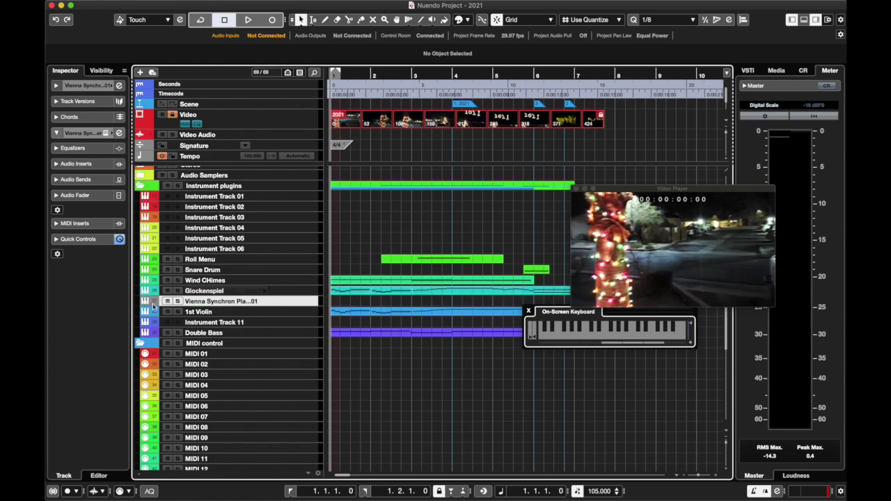
Colour the Vienna Synchron Player track blue and the 1st Violin track purple.
click(154, 307)
click(181, 340)
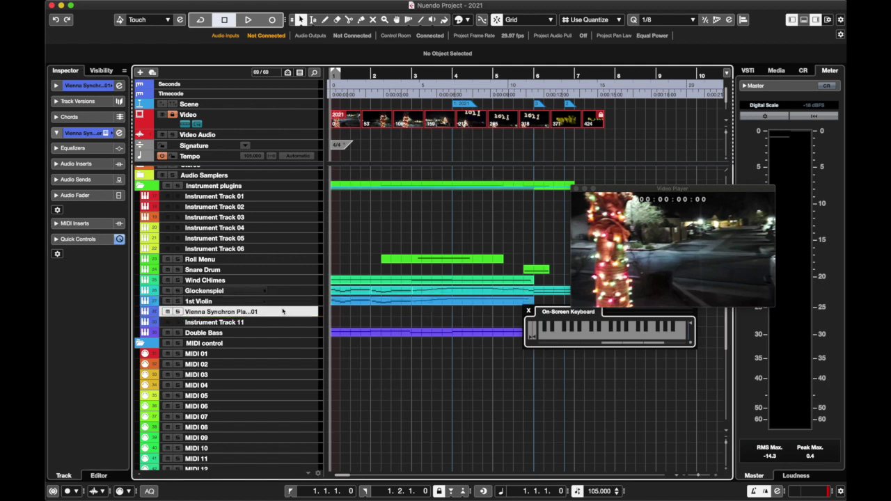
click(154, 317)
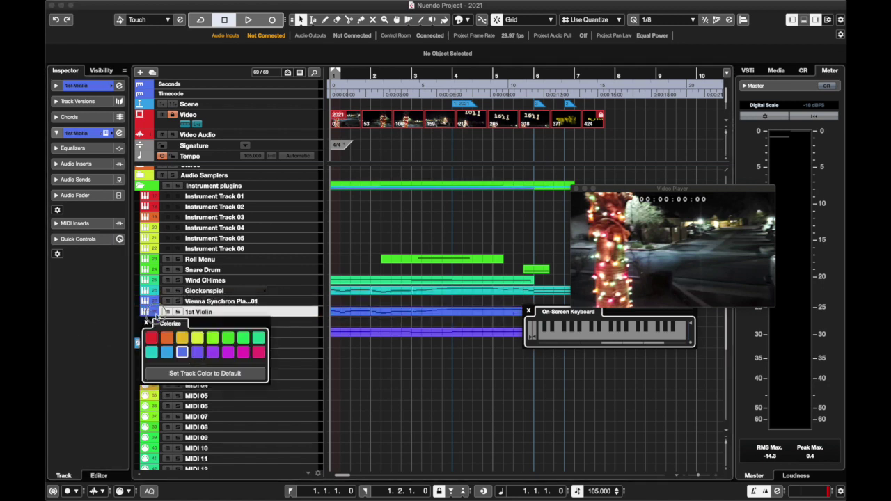
click(198, 353)
Rename the Vienna Synchron Player track as Timpani.
double_click(194, 302)
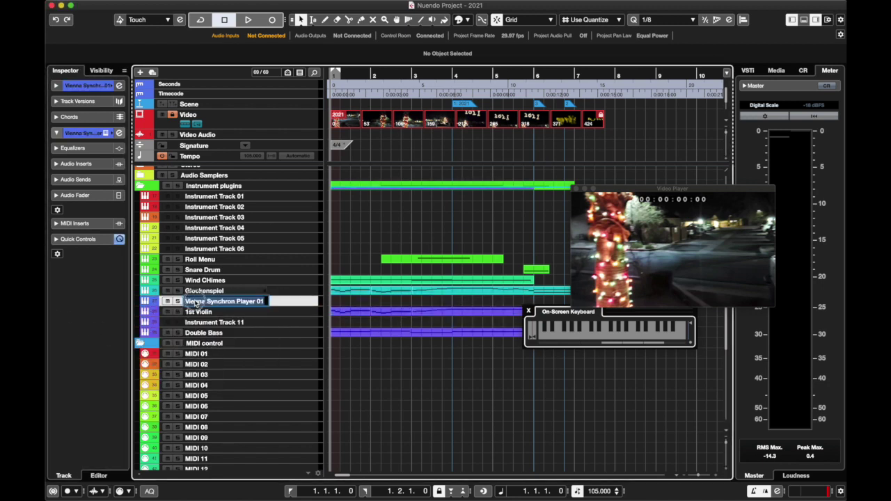
text(Timpani)
key(Return)
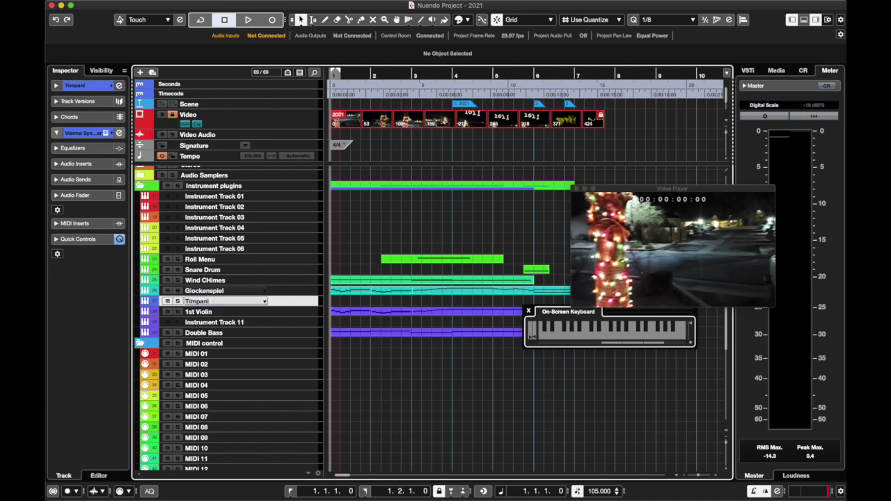
Load the Standard Compressor in the Timpani track's channel strip, test a note and close the channel settings.
click(56, 86)
click(56, 85)
click(119, 86)
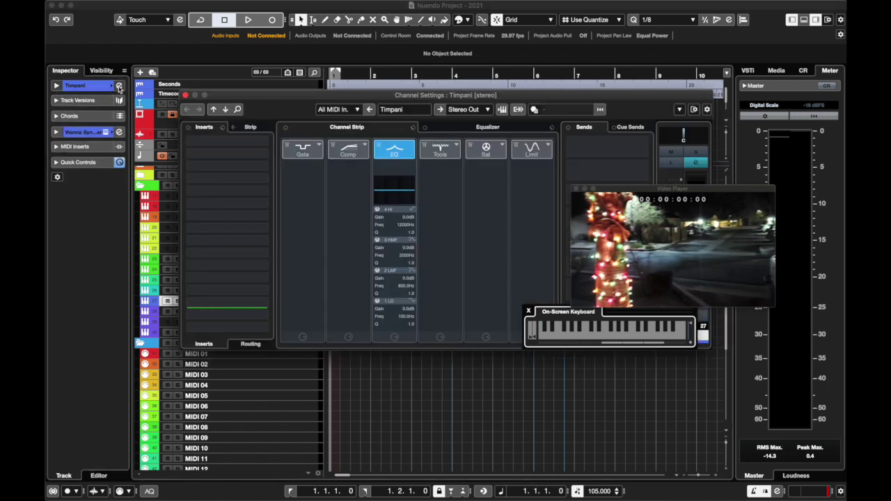
click(364, 146)
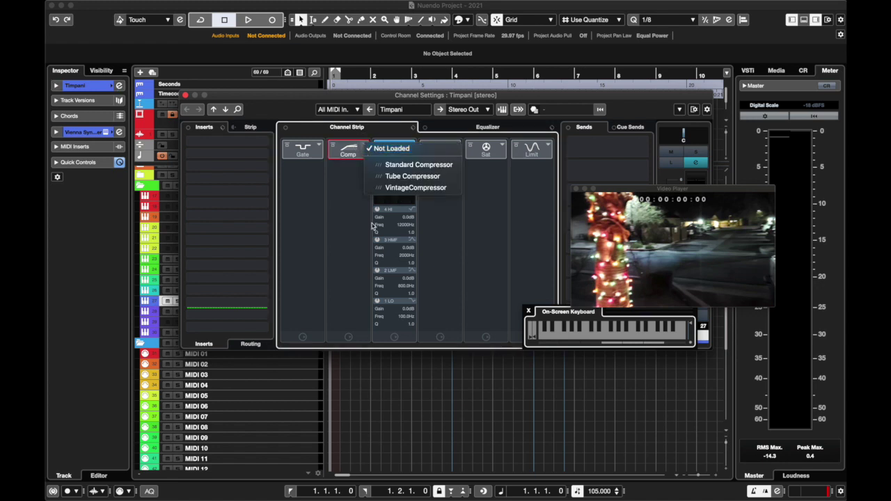
click(380, 163)
click(604, 326)
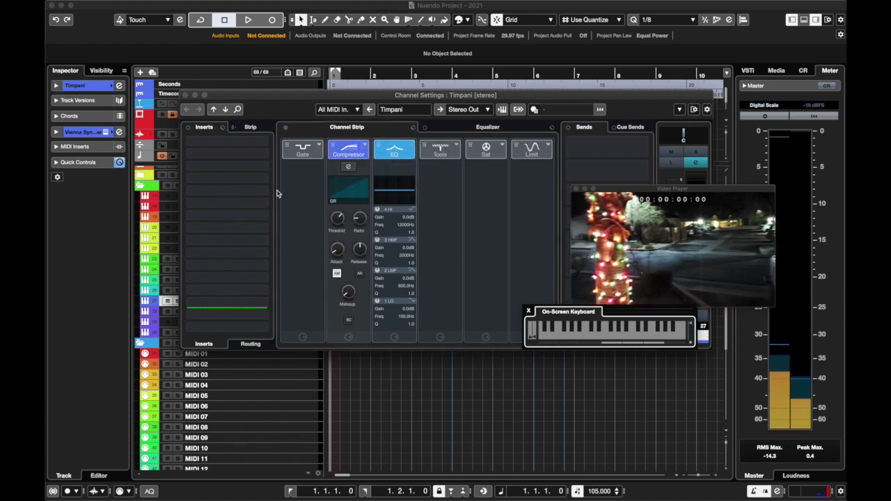
click(186, 95)
Show the basic track settings and record-enable the Timpani track, keeping the on-screen keyboard displayed.
click(258, 280)
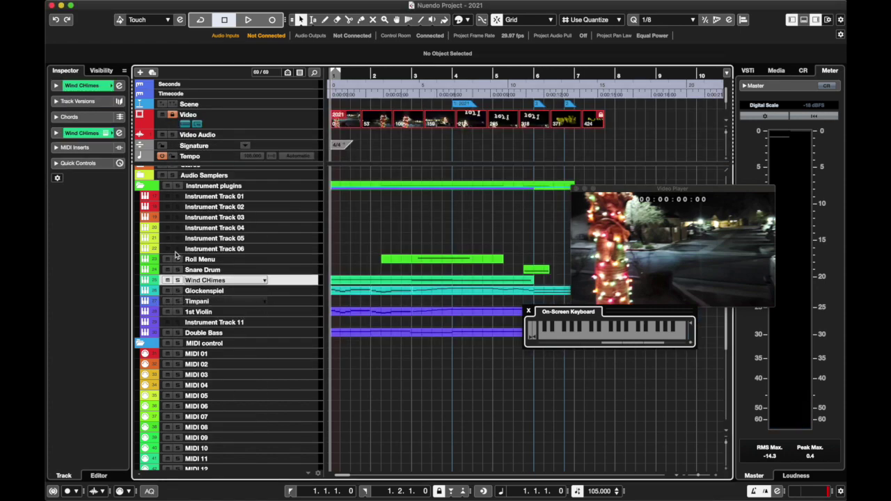
click(224, 290)
click(54, 86)
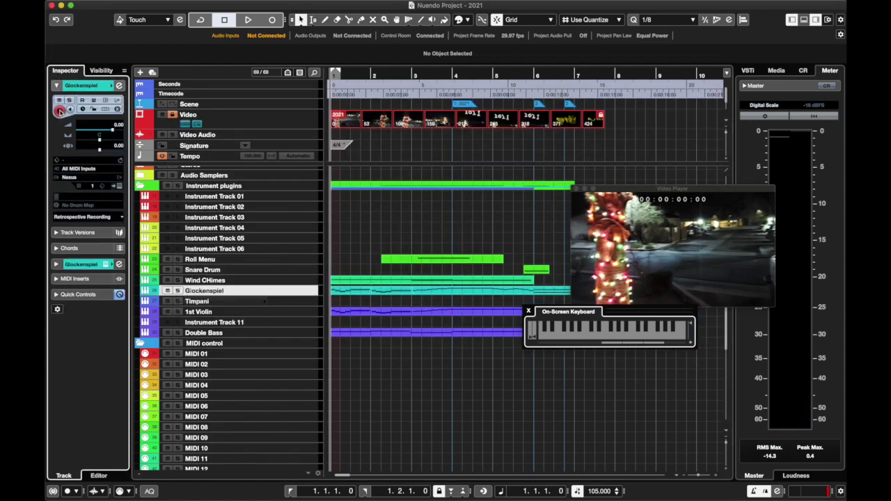
right_click(256, 302)
key(Escape)
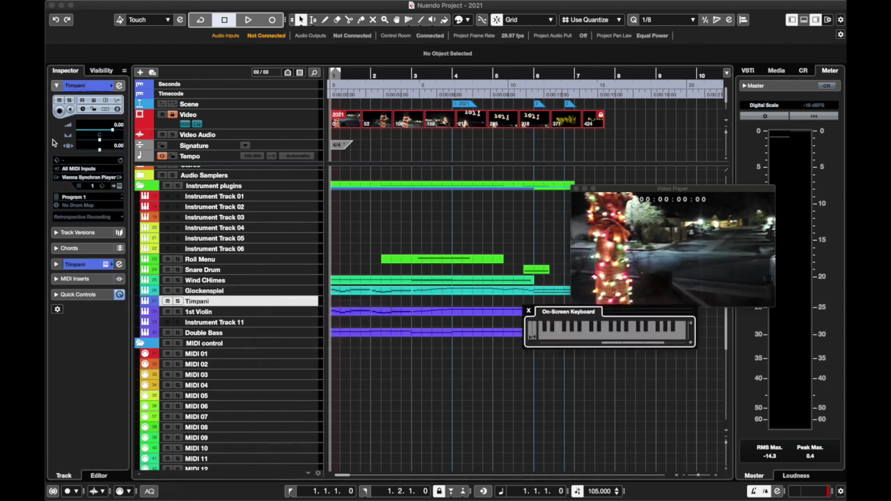
key(alt+k)
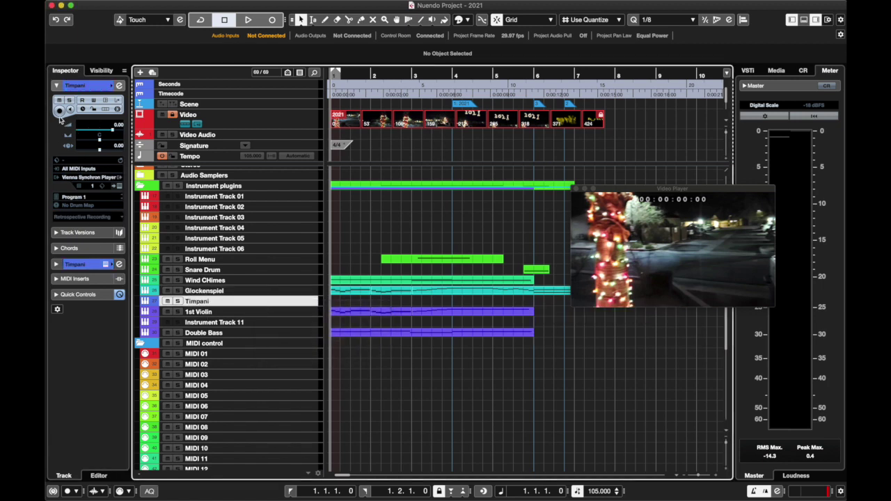
key(alt+k)
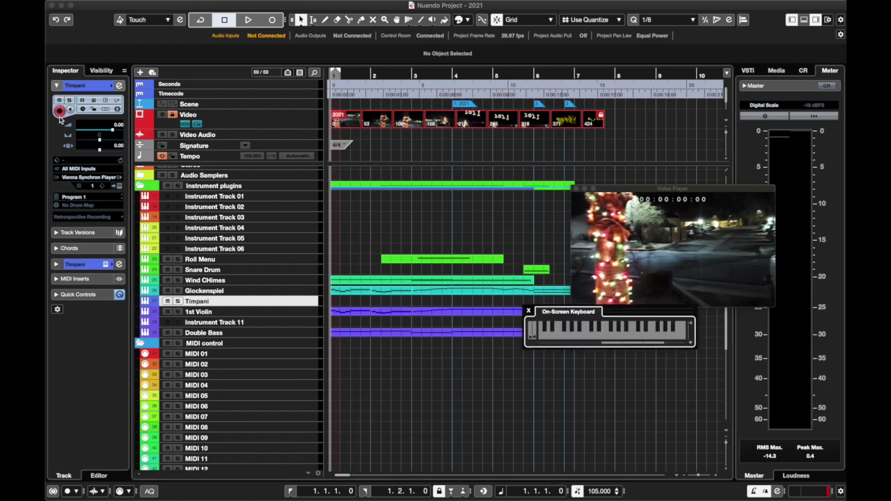
Audition the timpani articulations and notes with the on-screen keyboard shifted to a lower octave.
key(q)
key(w)
key(Left)
key(z)
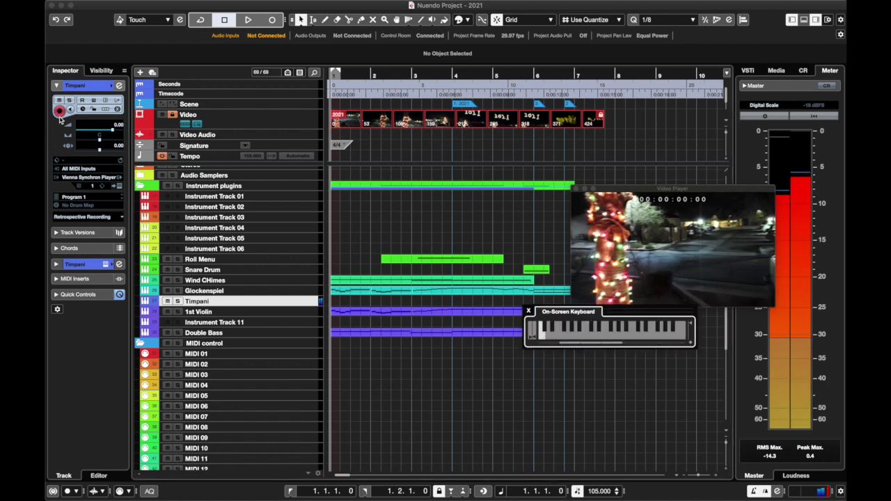
key(x)
key(c)
key(d)
key(j)
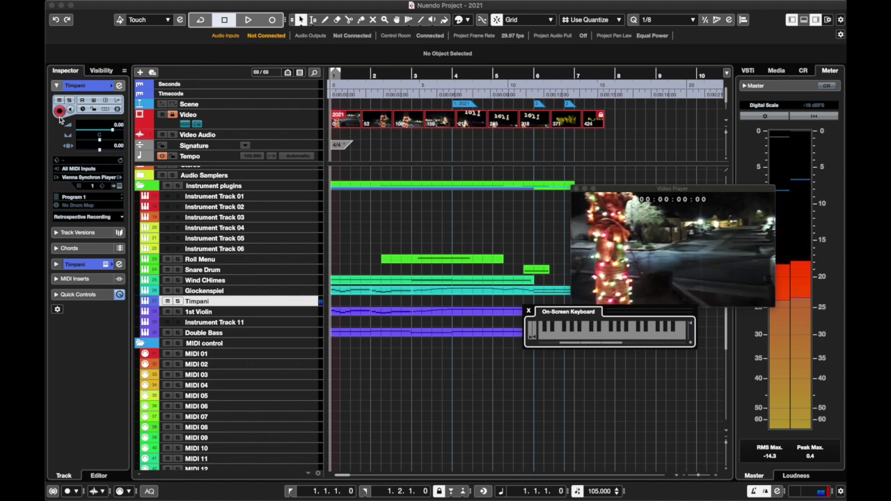
key(m)
key(w)
key(x)
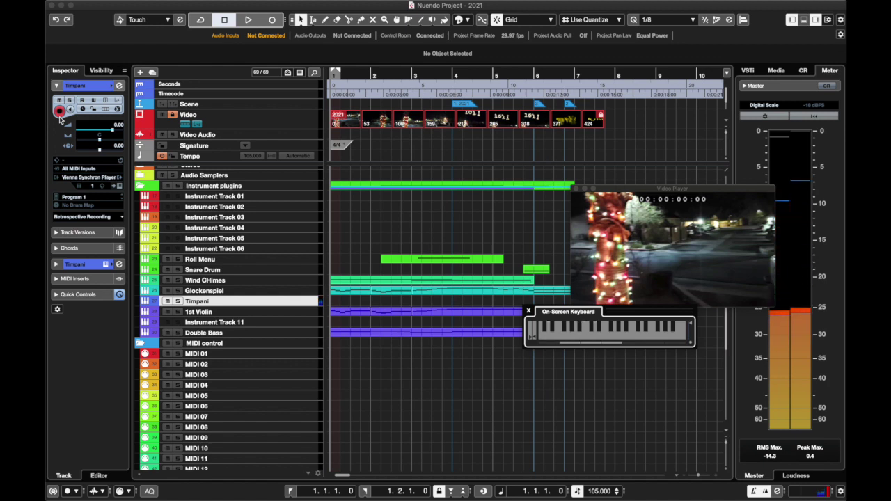
key(w)
key(v)
key(n)
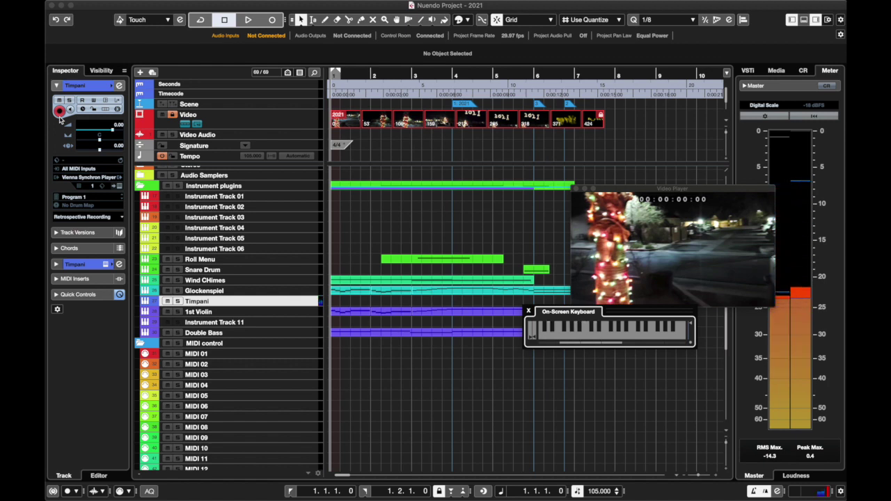
key(w)
key(n)
key(w)
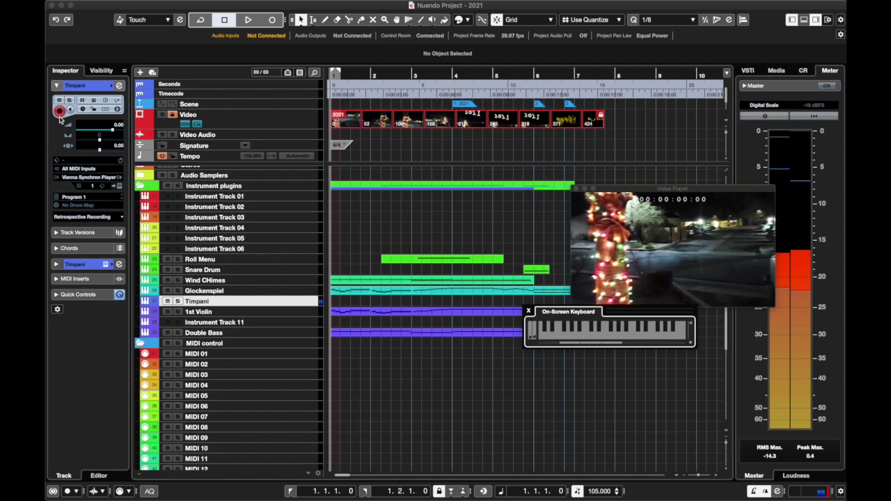
key(n)
Create empty parts on the Timpani track across bars 3 to 5 and move the bar 3 part to MIDI 01.
scroll(329, 278, down, 3)
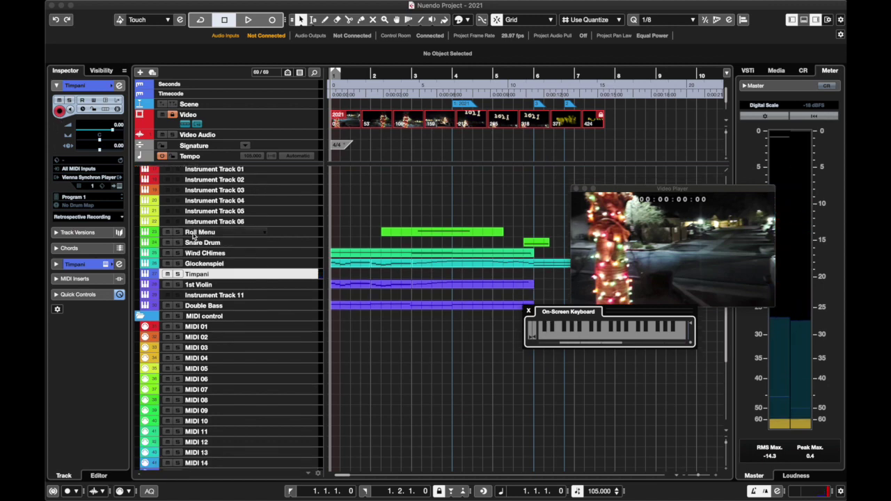
scroll(330, 278, up, 3)
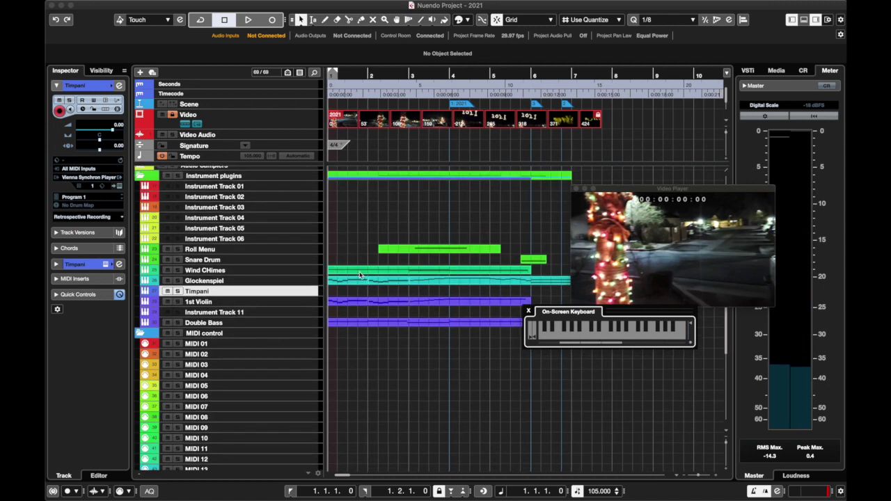
mouse_move(411, 291)
mouse_down()
mouse_move(567, 291)
mouse_move(529, 291)
mouse_up()
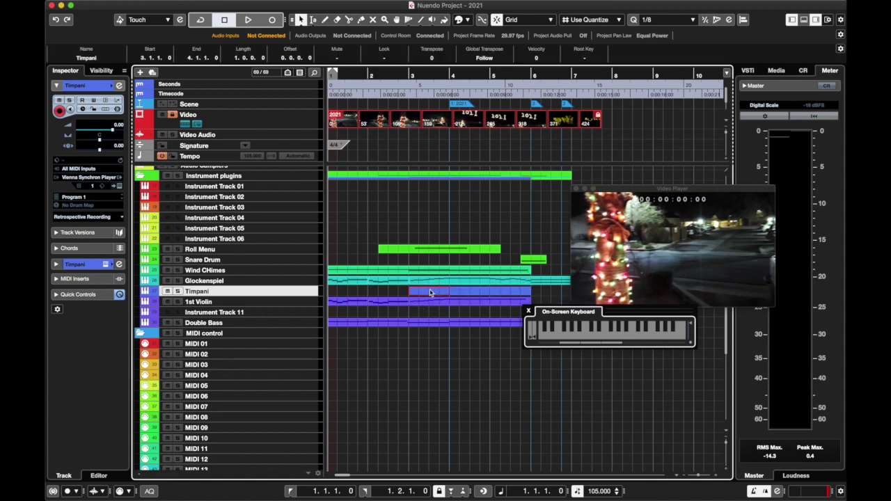
scroll(416, 364, down, 3)
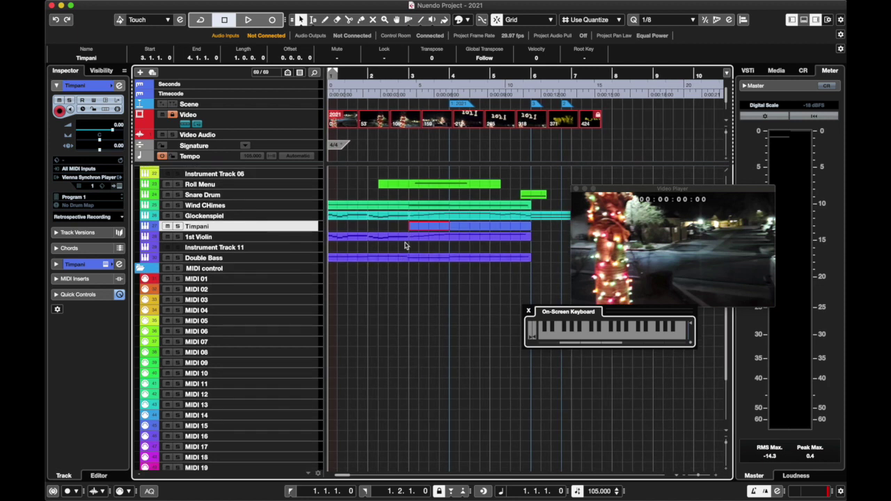
drag(421, 230, 419, 280)
Rename the MIDI 01 track as Timpani Articulation.
double_click(198, 278)
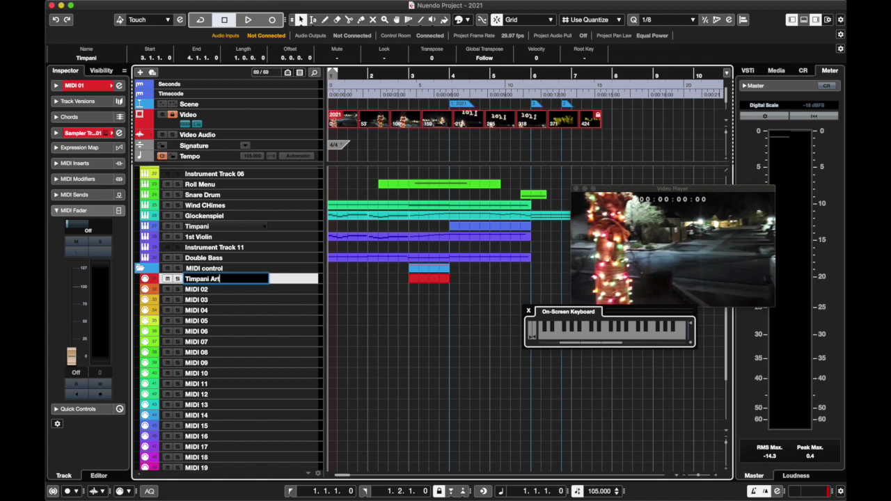
text(Timpani Articulation)
key(Return)
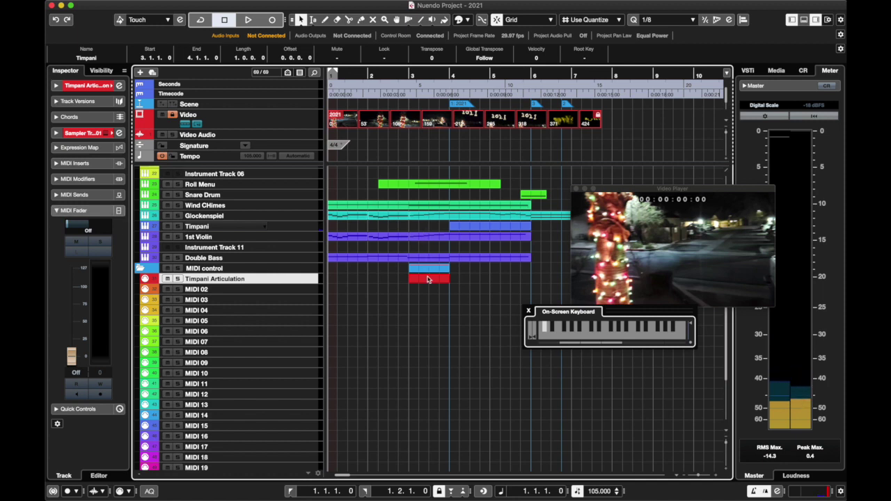
Route the Timpani Articulation track's MIDI output to 14. Timpani - MIDI In.
click(70, 210)
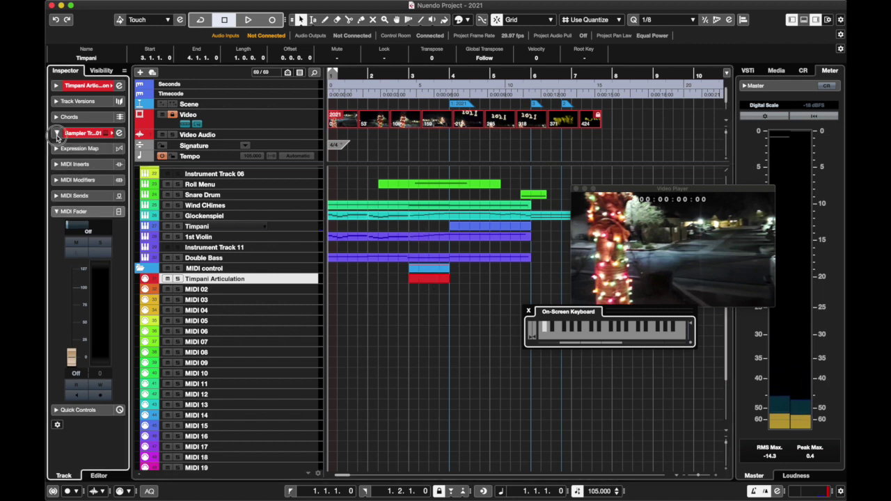
click(57, 85)
click(92, 178)
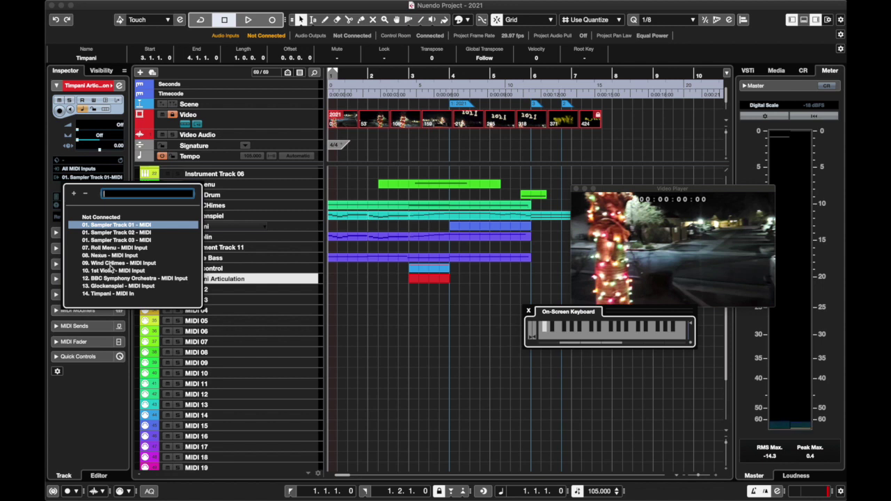
click(111, 293)
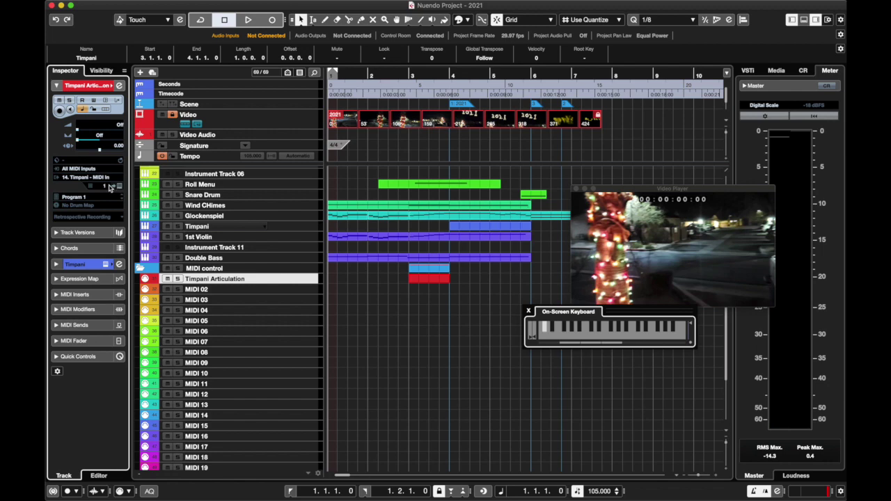
Keep the Timpani Articulation track on MIDI channel 1 and view the articulation list of its Timpani instrument.
click(108, 186)
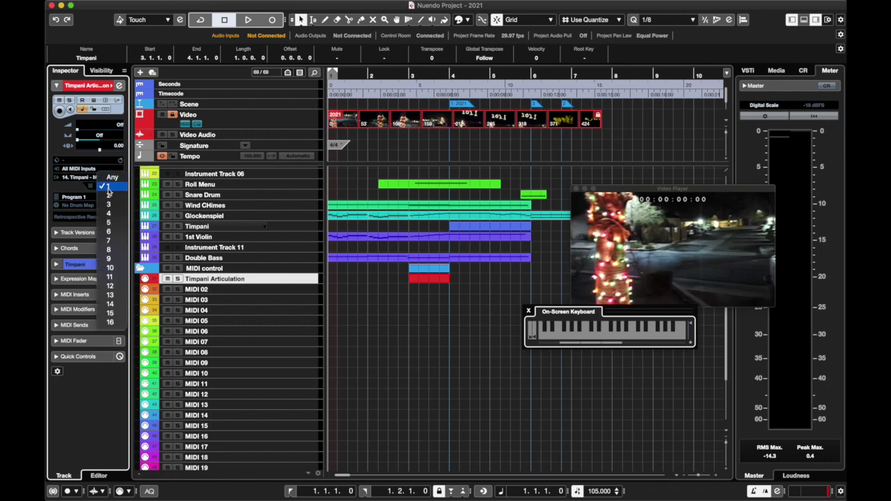
click(108, 188)
click(119, 186)
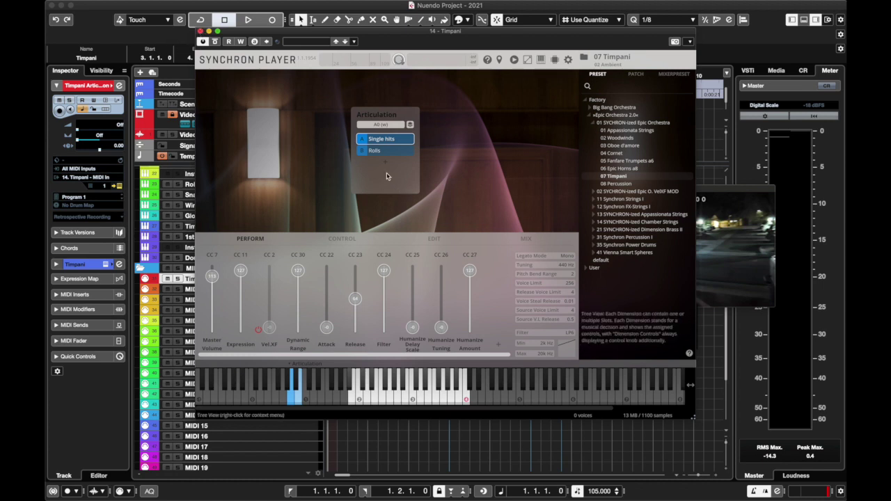
click(200, 31)
Draw a half-bar B-1 note at the start of the bar 3 Timpani Articulation part, from 3.1.1.0 to 3.3.1.0.
double_click(428, 285)
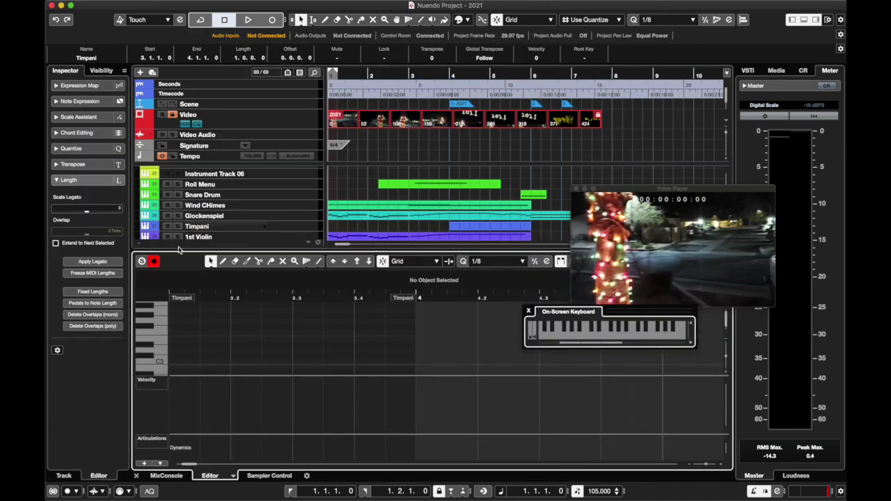
drag(188, 249, 189, 122)
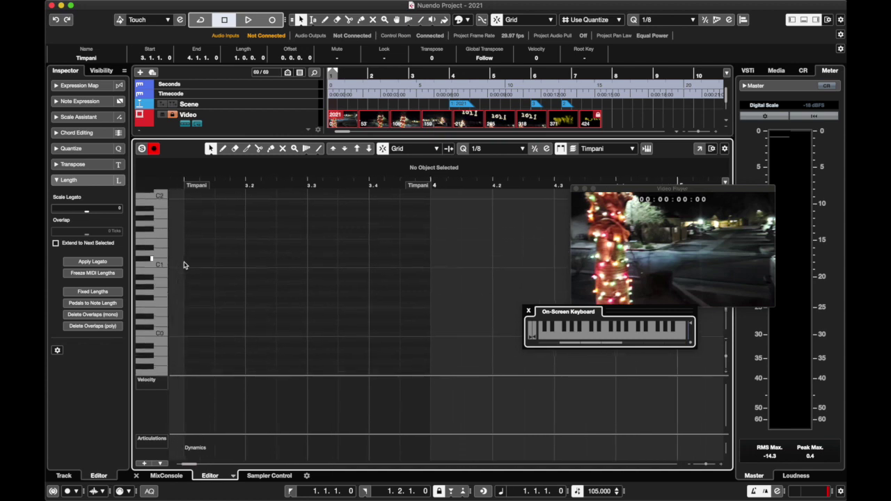
scroll(183, 265, down, 3)
scroll(184, 264, up, 1)
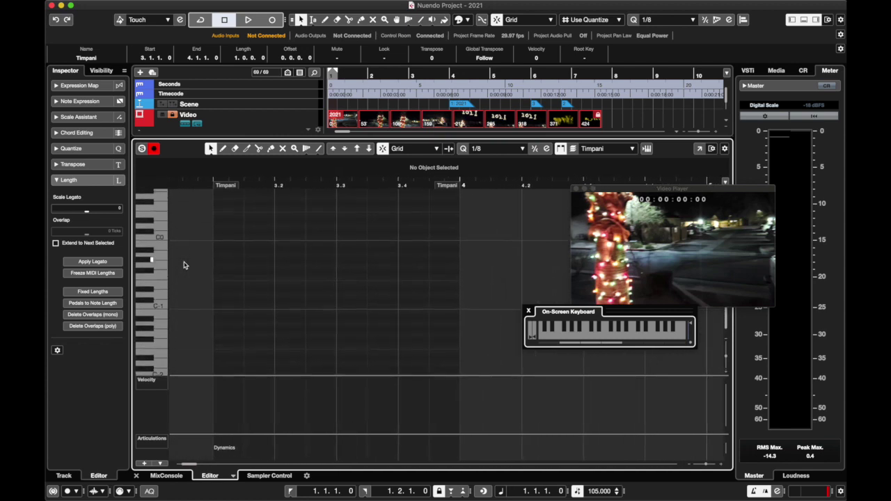
mouse_move(218, 259)
mouse_down()
mouse_move(395, 259)
mouse_move(337, 258)
mouse_up()
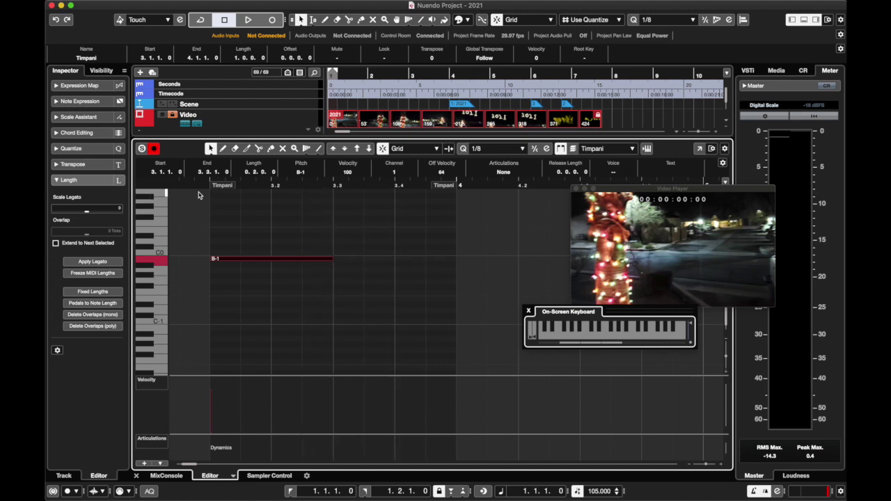
Play back from just before bar 3, extend the B-1 note to a full bar, and copy the articulation part to bar 4.
click(202, 183)
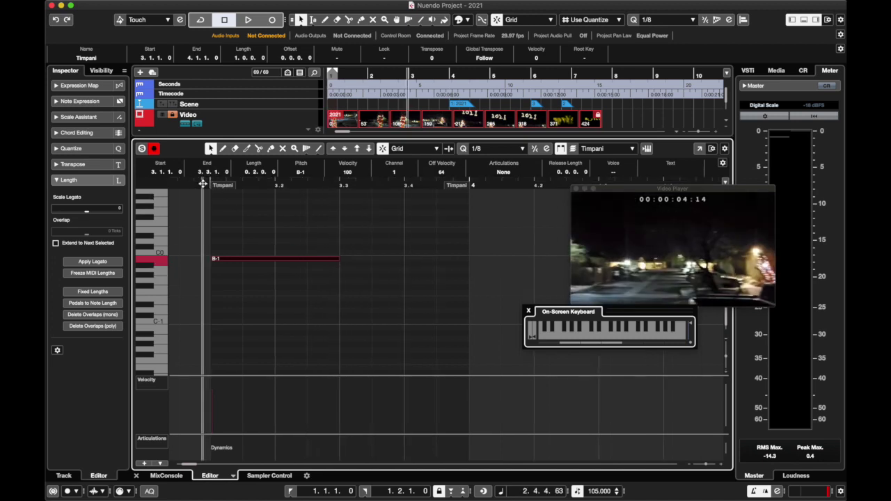
key(space)
drag(340, 259, 464, 279)
key(space)
click(135, 475)
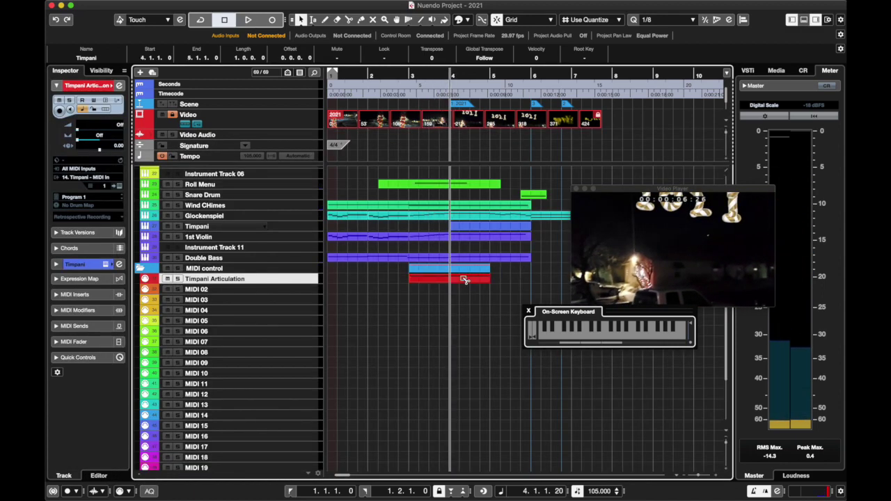
Move the full-bar note in the bar 4 articulation part to the keyswitch for Single hits.
double_click(465, 279)
drag(255, 293, 256, 285)
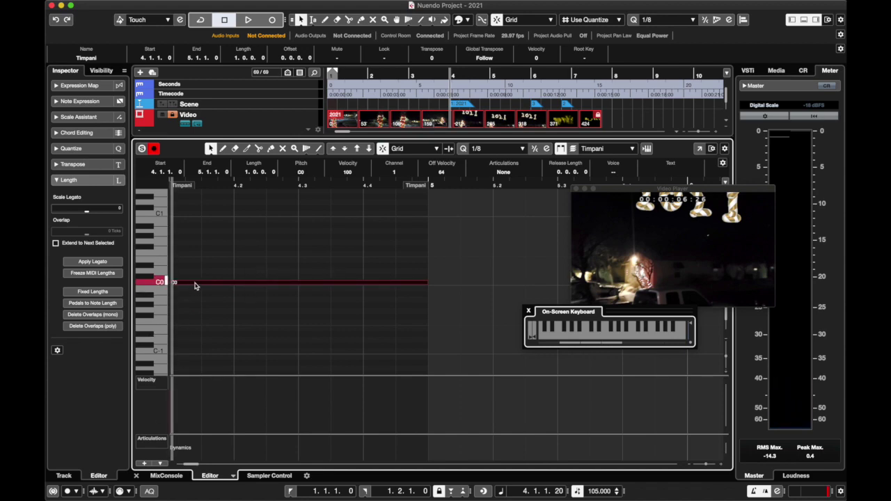
mouse_move(195, 286)
mouse_down()
mouse_move(199, 298)
mouse_move(189, 301)
mouse_up()
click(135, 475)
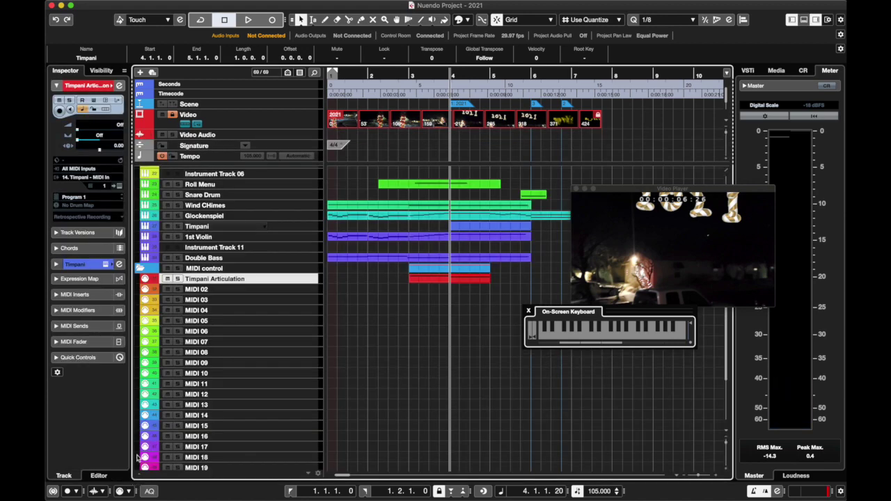
Select the Timpani track and open its Synchron Player instrument.
scroll(201, 273, up, 3)
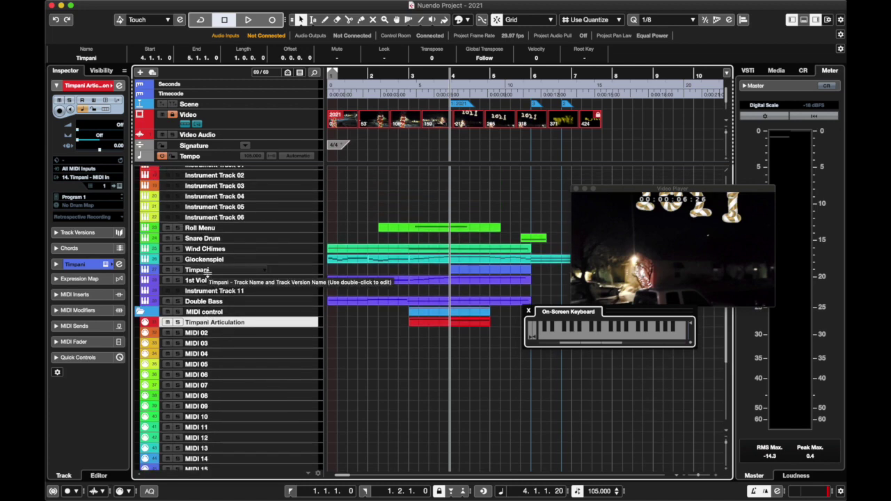
click(271, 311)
click(274, 292)
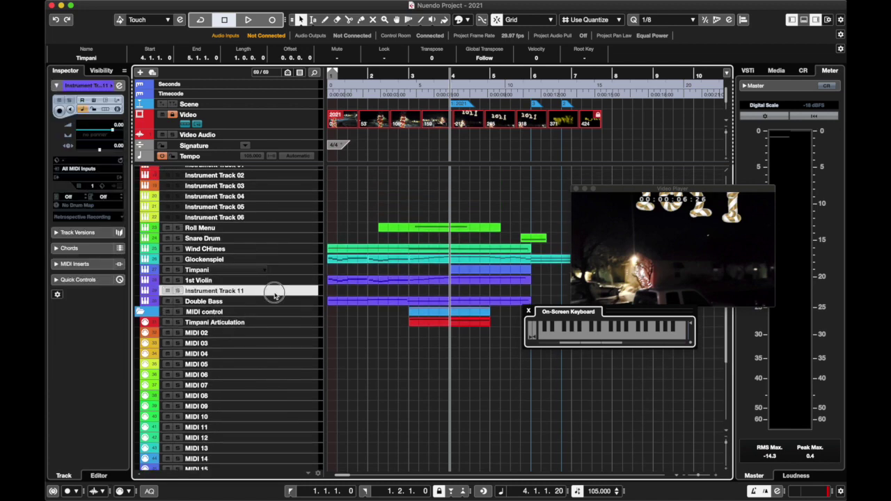
click(281, 271)
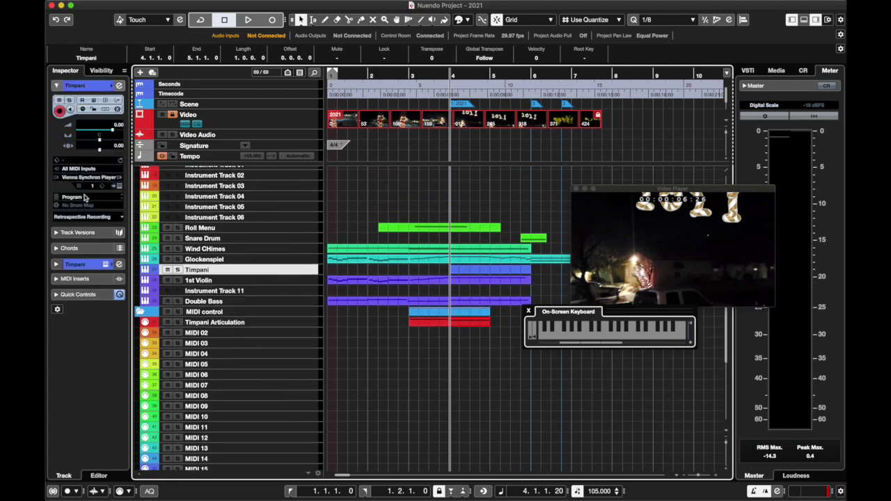
click(103, 221)
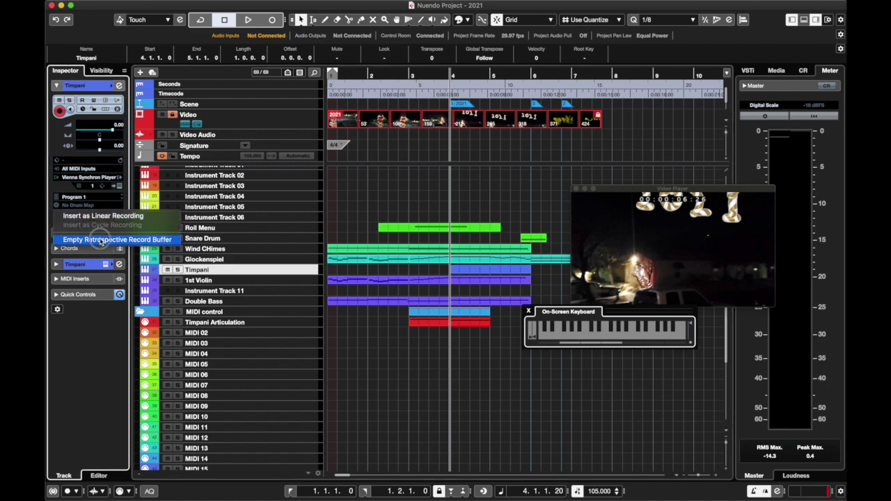
click(90, 231)
click(119, 187)
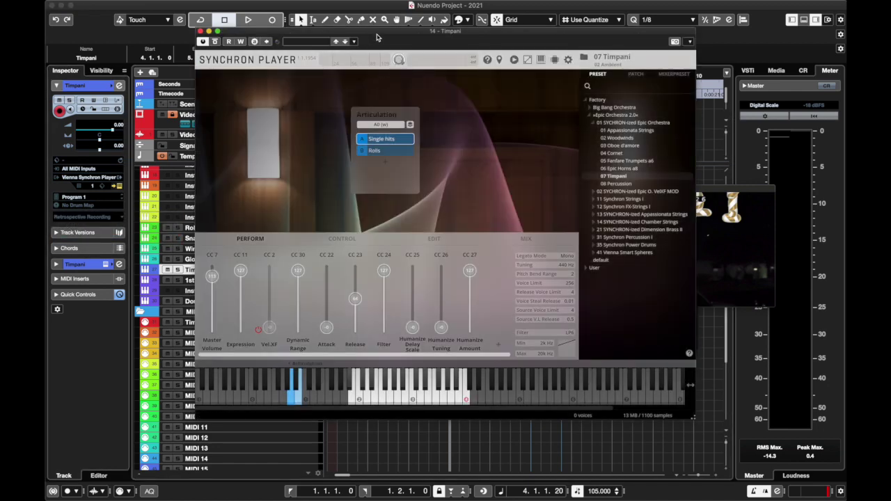
Play back across bars 3 and 4 with the Synchron Player in view to check the articulation switching.
drag(376, 37, 241, 167)
click(335, 152)
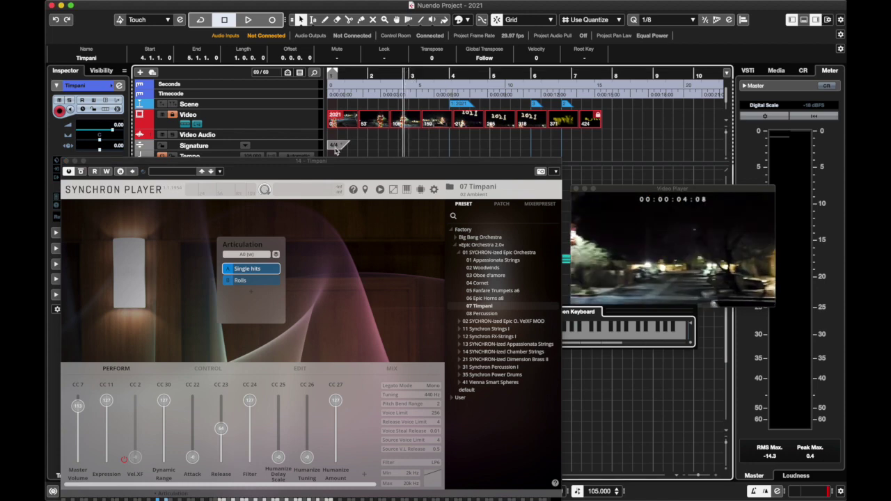
drag(340, 164, 582, 82)
key(space)
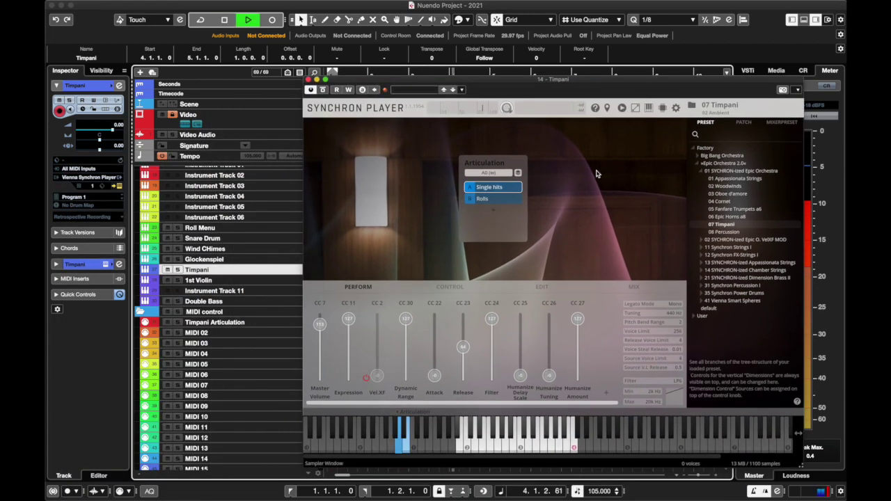
key(space)
click(309, 78)
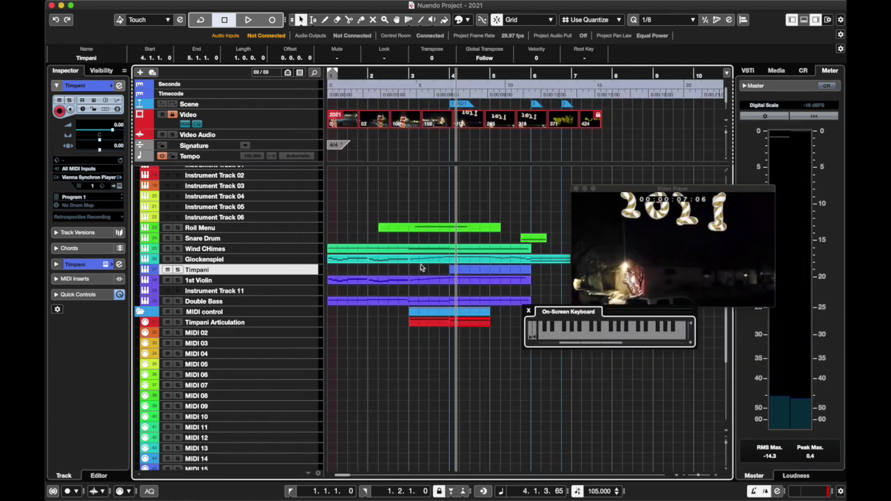
Create a one-bar part at bar 3 on the Timpani track, open it for note editing, and audition low notes.
drag(410, 270, 451, 268)
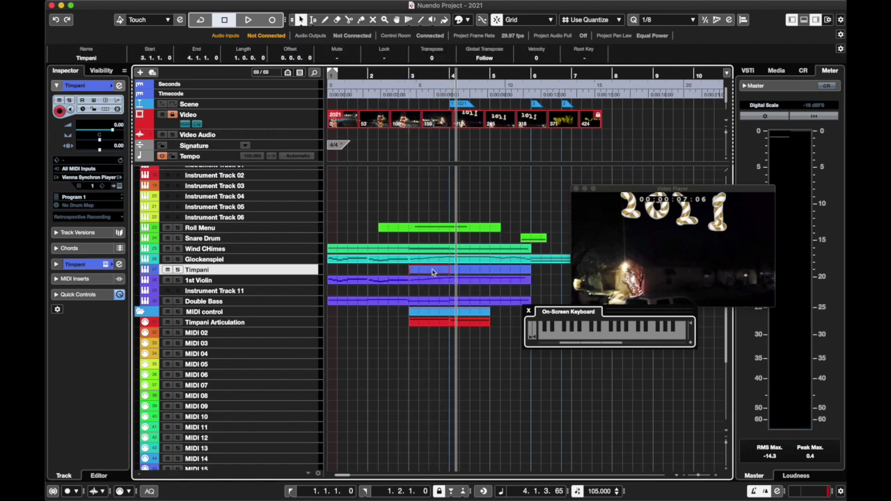
double_click(413, 277)
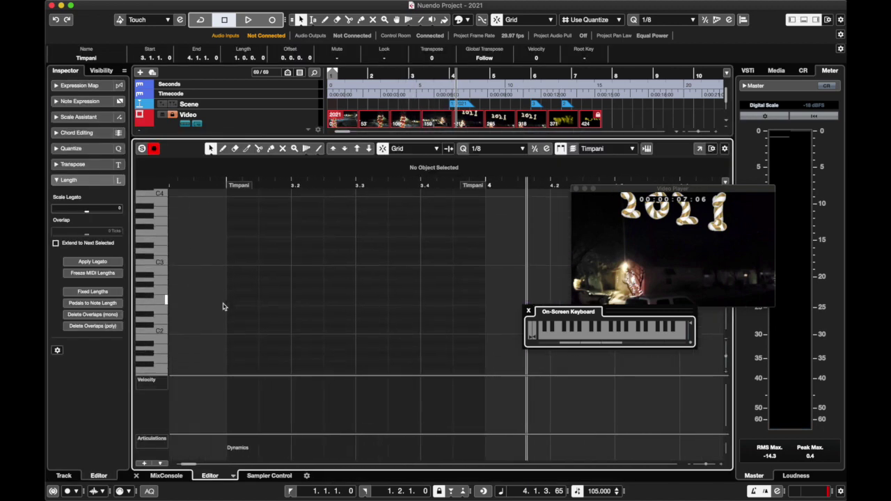
click(160, 280)
click(159, 348)
click(159, 348)
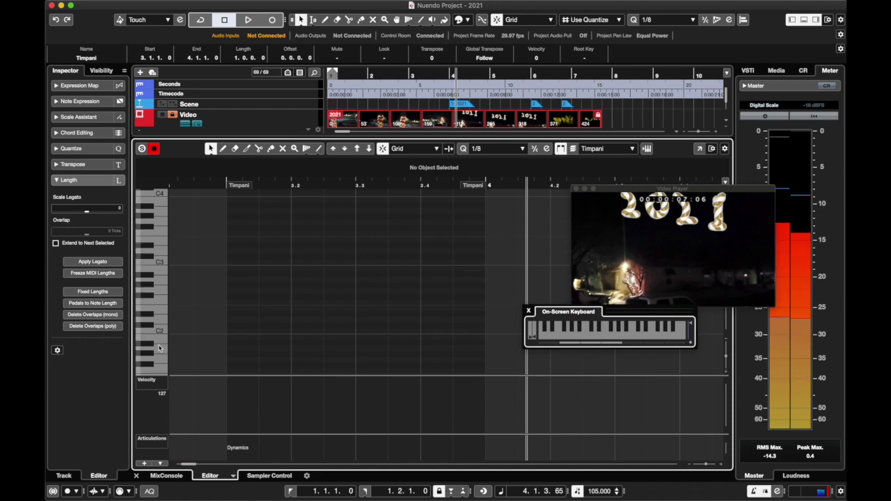
Draw a one-bar A1 note from 3.1.1.0 in the Timpani part and set its velocity to 117.
scroll(159, 348, down, 2)
drag(235, 312, 482, 312)
drag(217, 399, 230, 377)
Enlarge the Articulations lane and add a pp dynamic at 3.1.1.0 and an f dynamic at 3.4.3.0.
drag(184, 433, 189, 364)
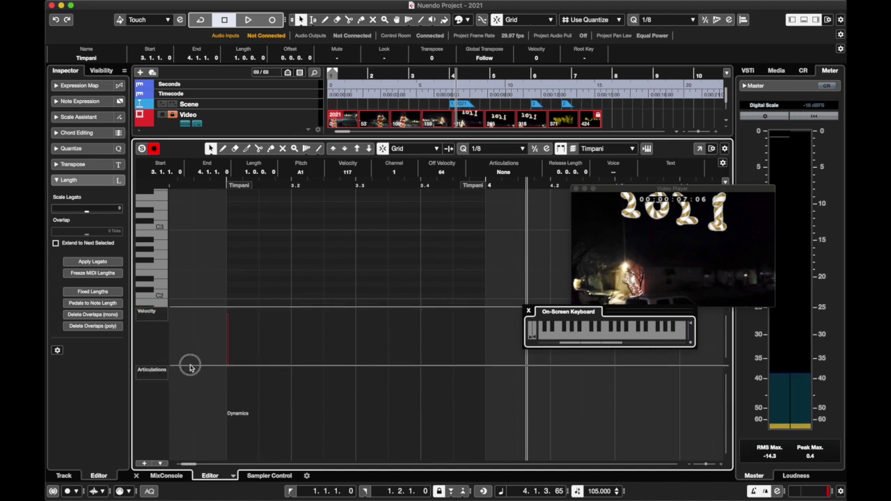
click(236, 415)
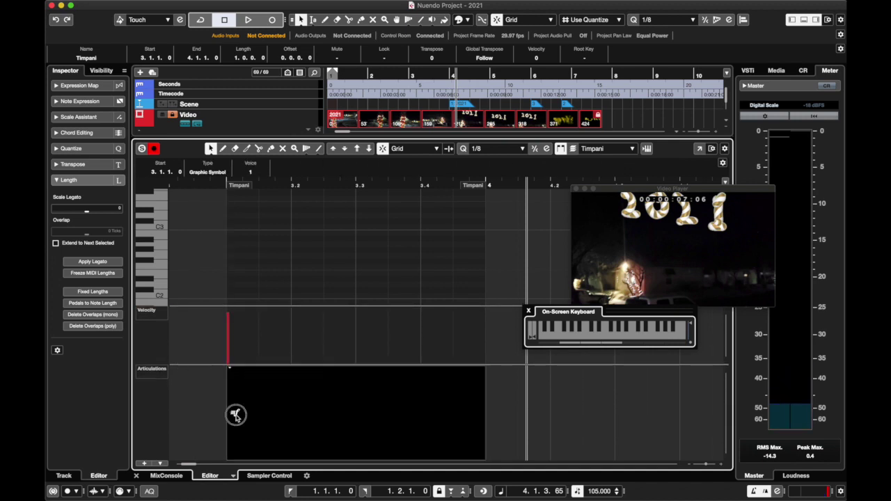
click(229, 367)
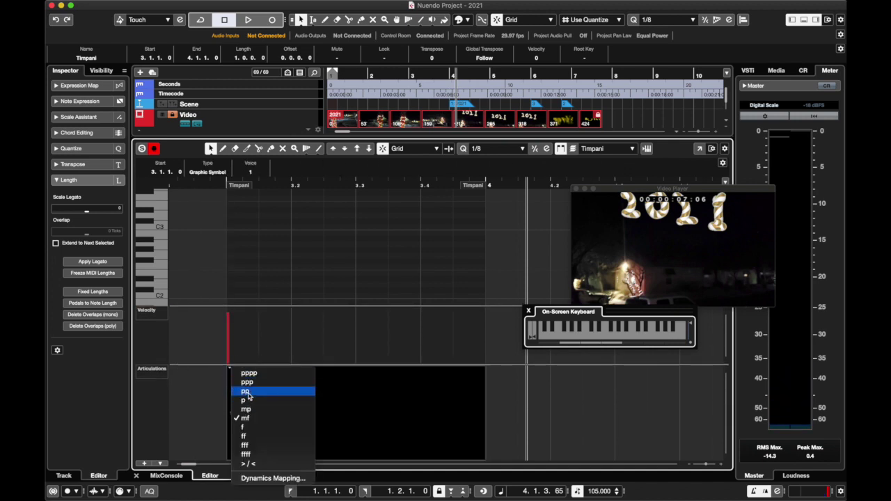
click(270, 398)
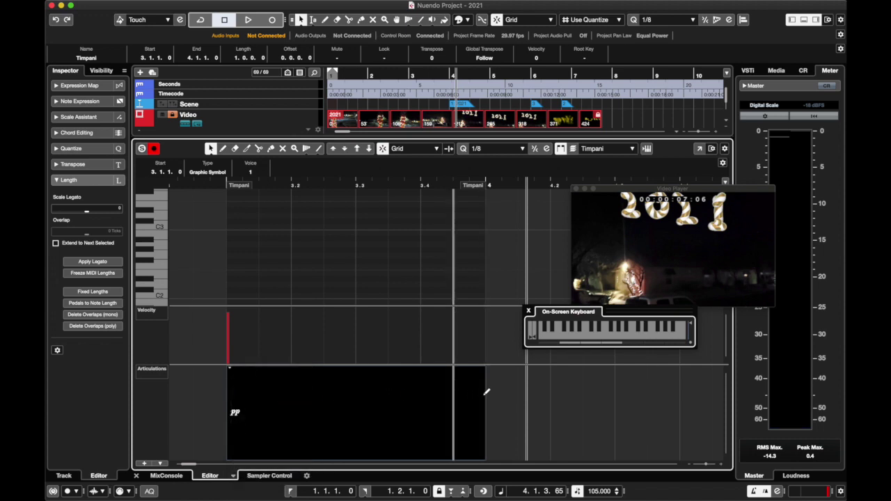
click(463, 415)
click(456, 369)
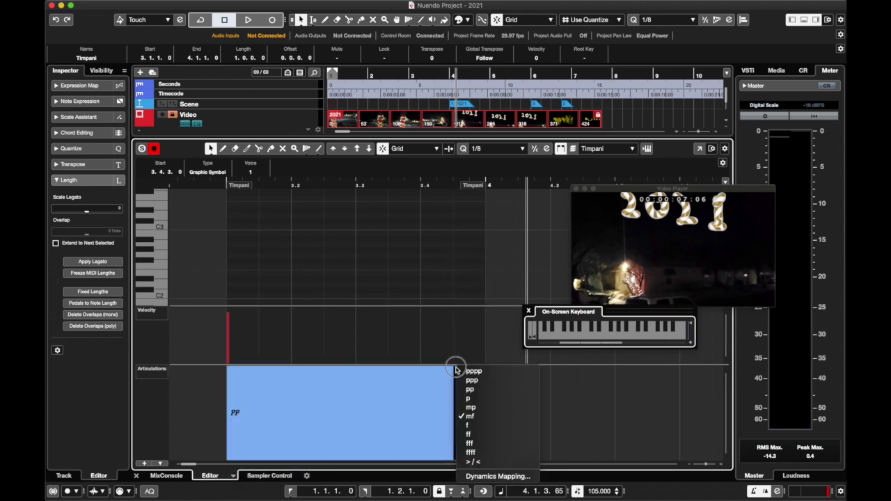
click(461, 425)
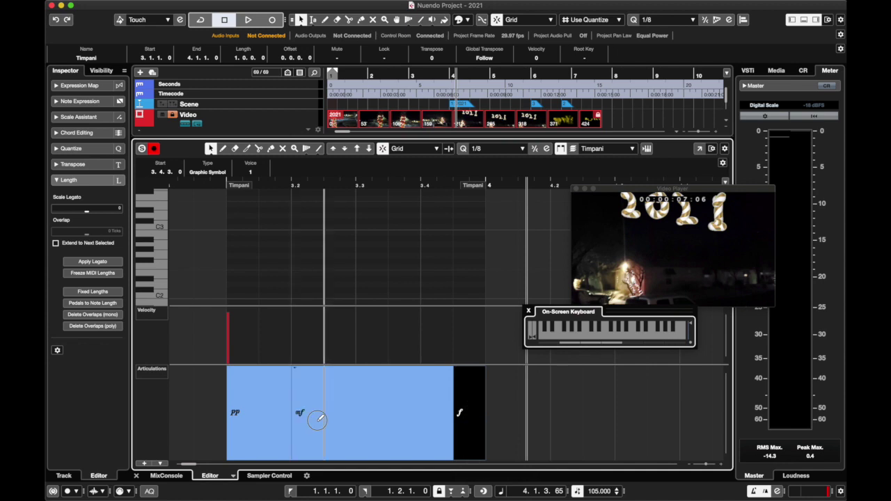
Insert a dynamic at 3.2.1.0 between pp and f and change it to a crescendo.
click(299, 417)
click(294, 369)
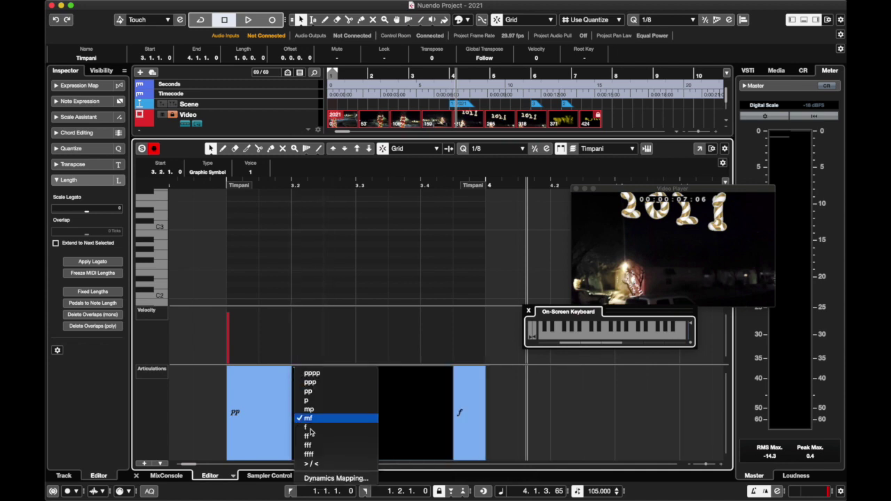
click(317, 464)
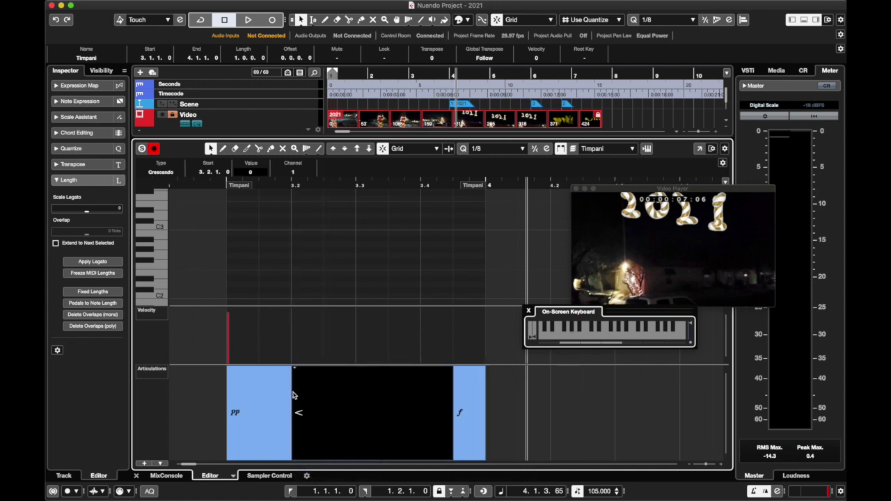
Switch the dynamics lane to CC 11 (Expression) and shape a rising expression ramp across bar 3, reaching 127 at 4.1.1.0.
click(163, 370)
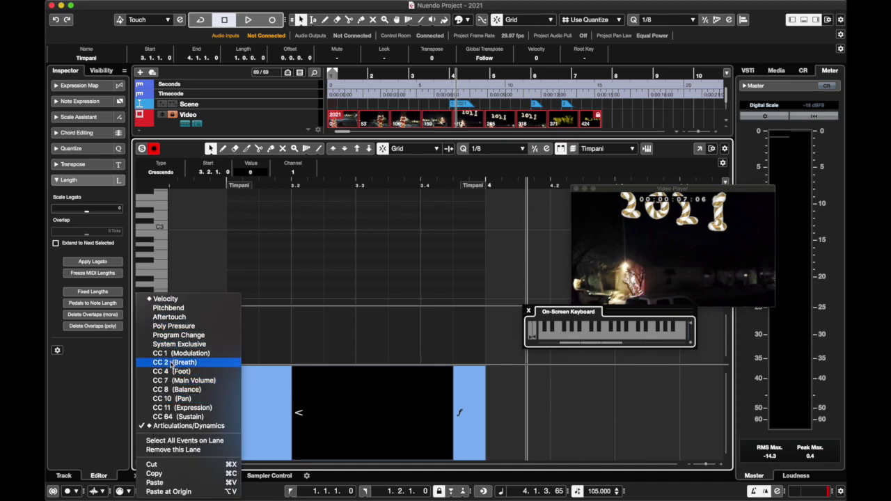
click(175, 407)
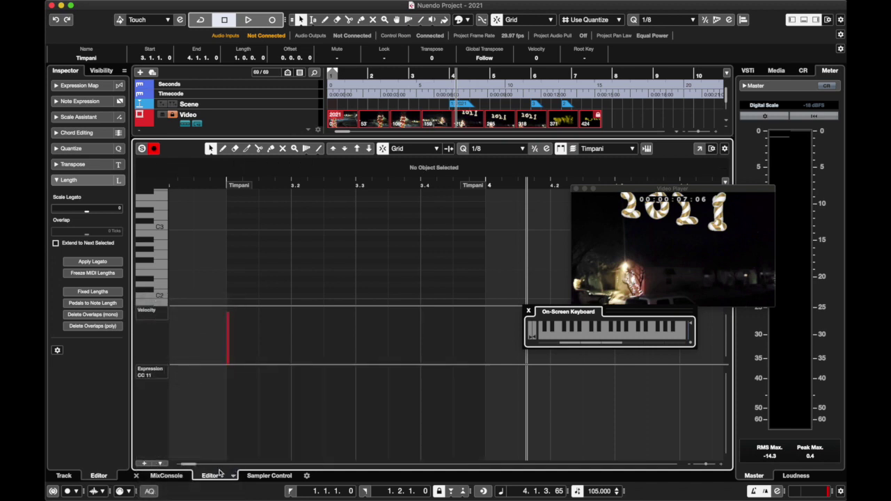
click(486, 367)
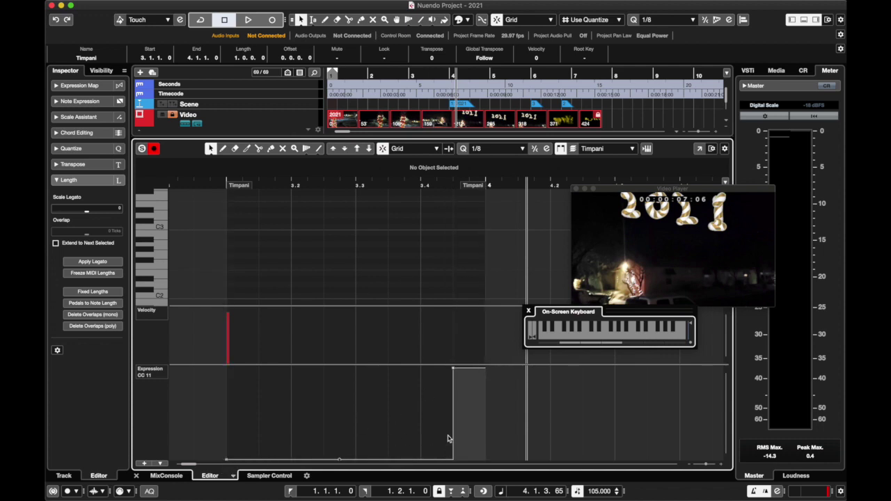
drag(453, 369, 483, 369)
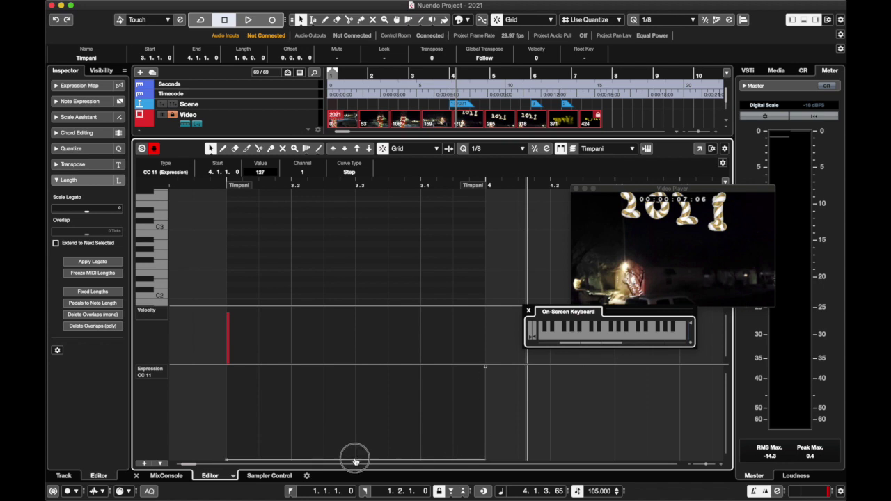
drag(355, 460, 353, 425)
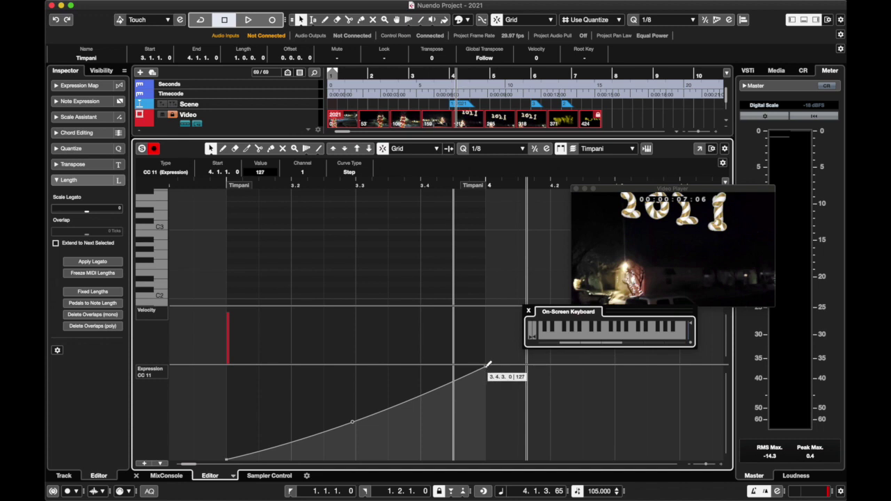
click(486, 365)
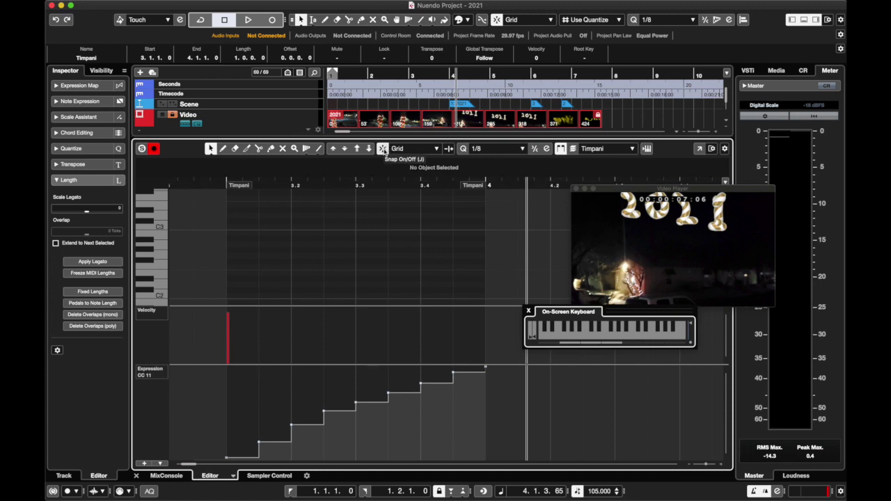
Try a freehand Expression ramp with snap off, and undo back to the smooth two-point curve across bar 3.
click(528, 311)
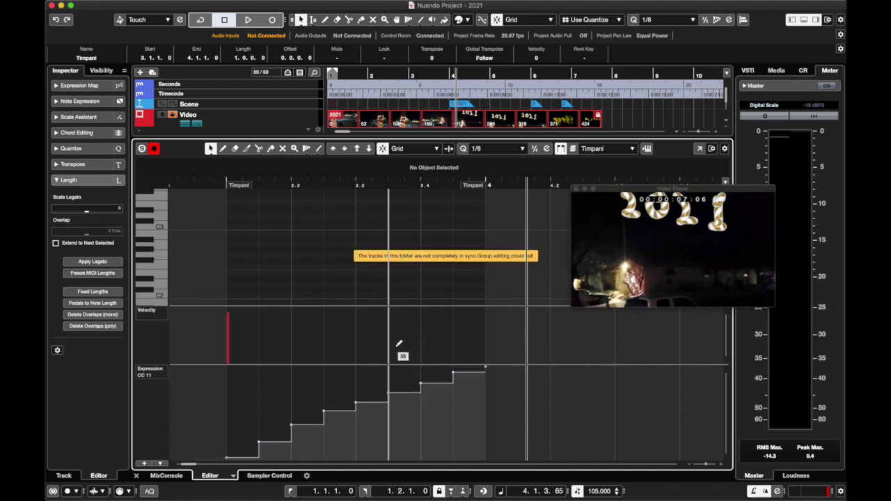
click(382, 150)
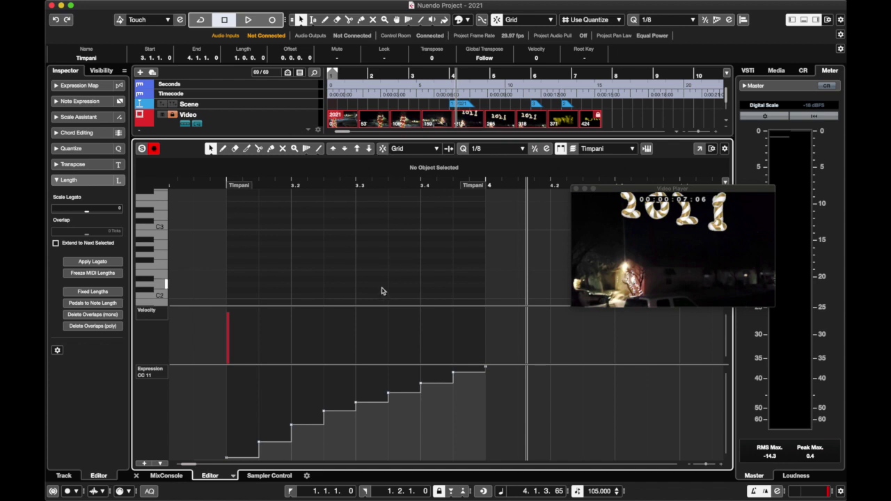
key(alt+k)
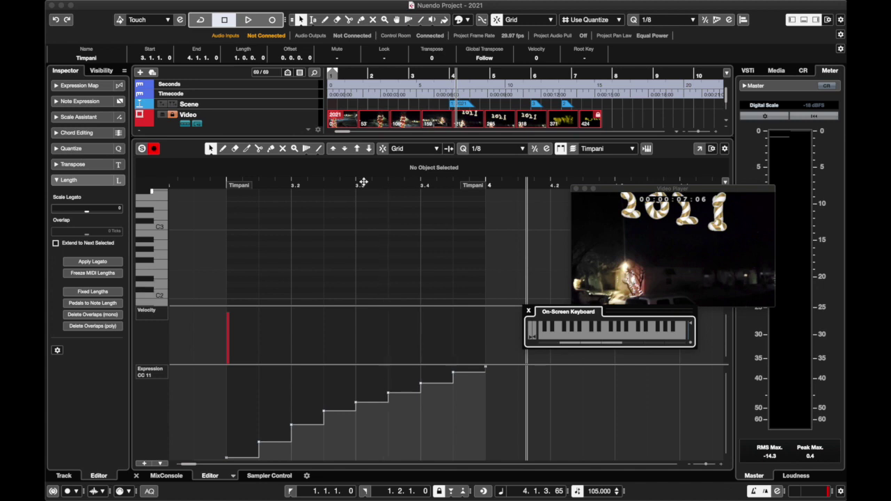
drag(485, 373, 208, 497)
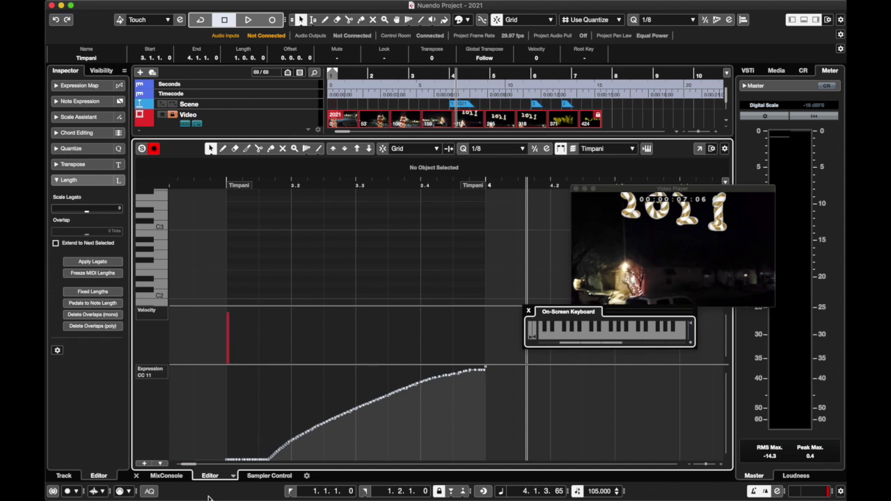
key(super+z)
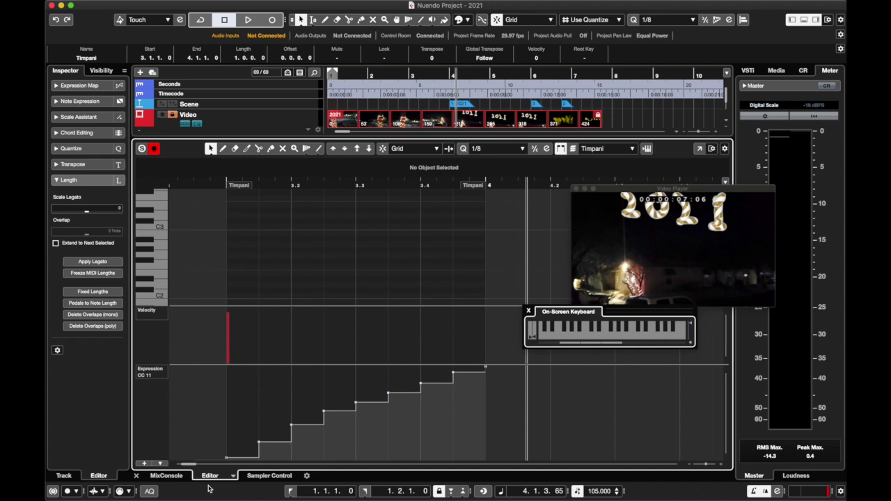
key(super+shift+z)
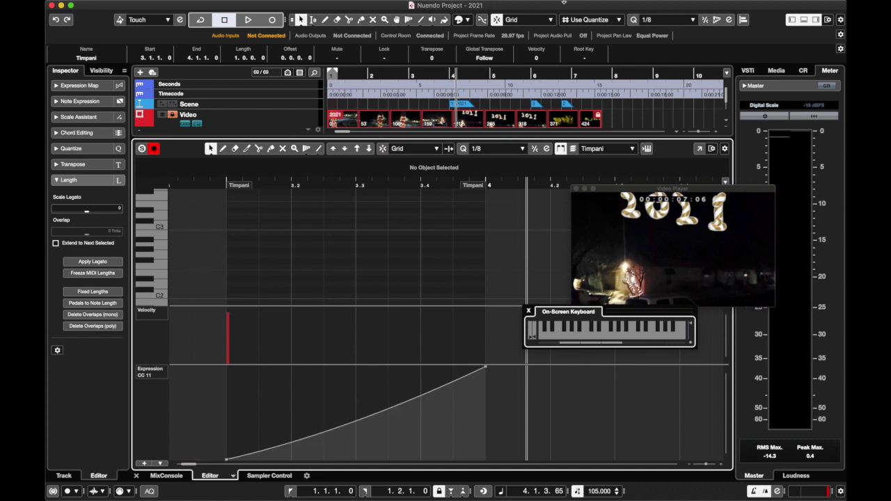
mouse_move(366, 498)
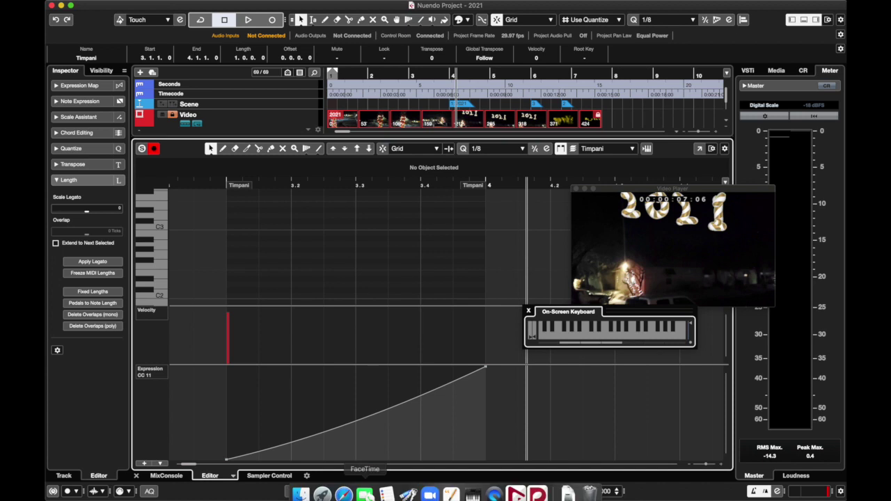
click(492, 489)
click(570, 277)
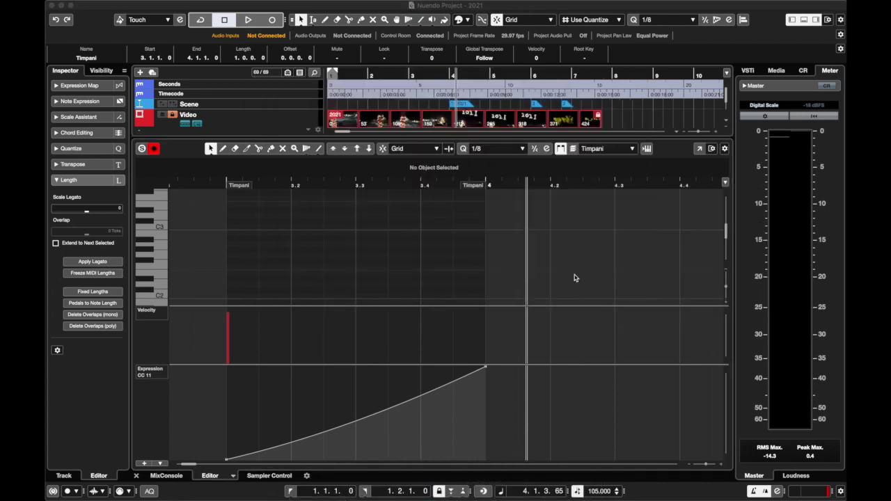
click(142, 5)
click(148, 31)
Bend the Expression curve across bar 3 upward into an almost straight ramp.
click(353, 433)
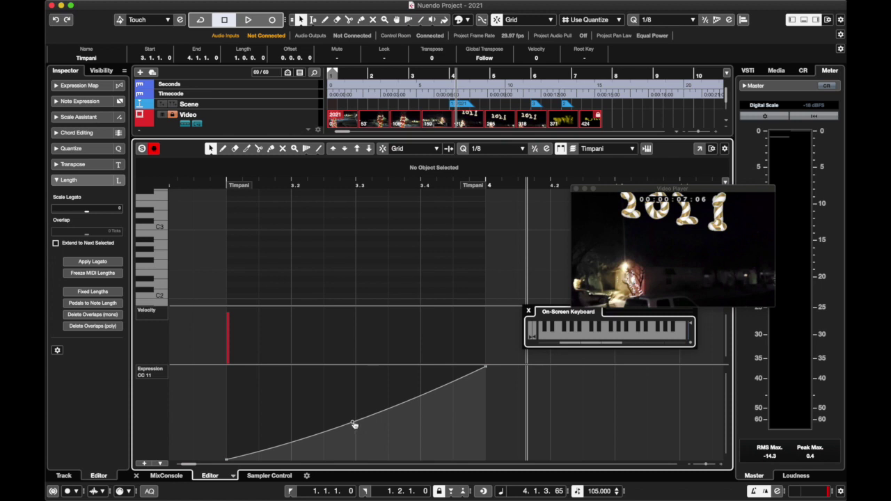
drag(353, 424, 353, 420)
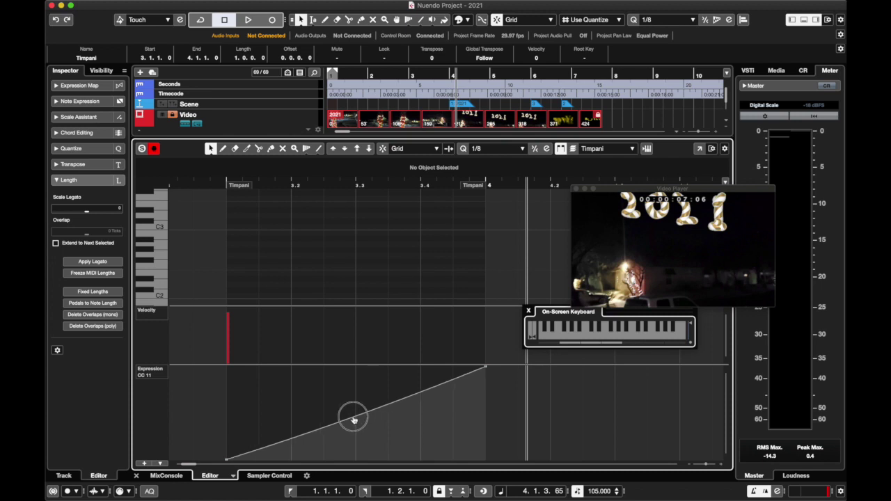
Try to draw a straight rising Expression ramp across bar 3 with the Line tool.
click(318, 148)
drag(486, 367, 195, 461)
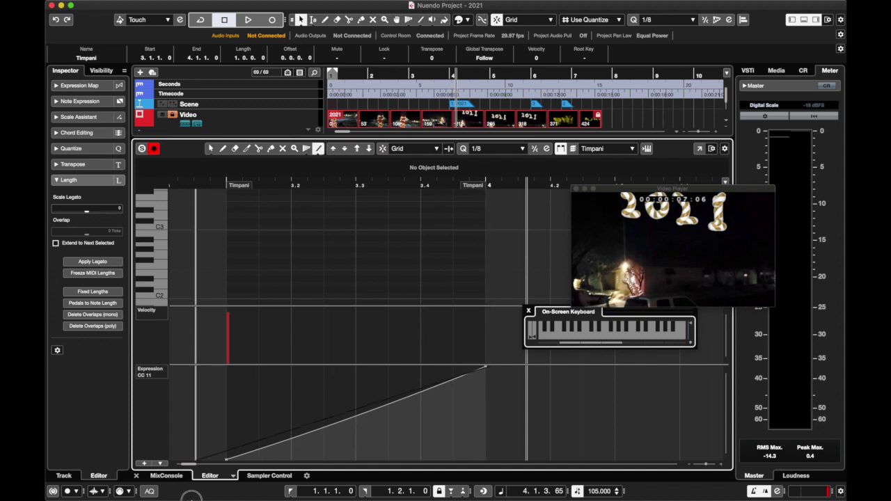
drag(192, 500, 227, 489)
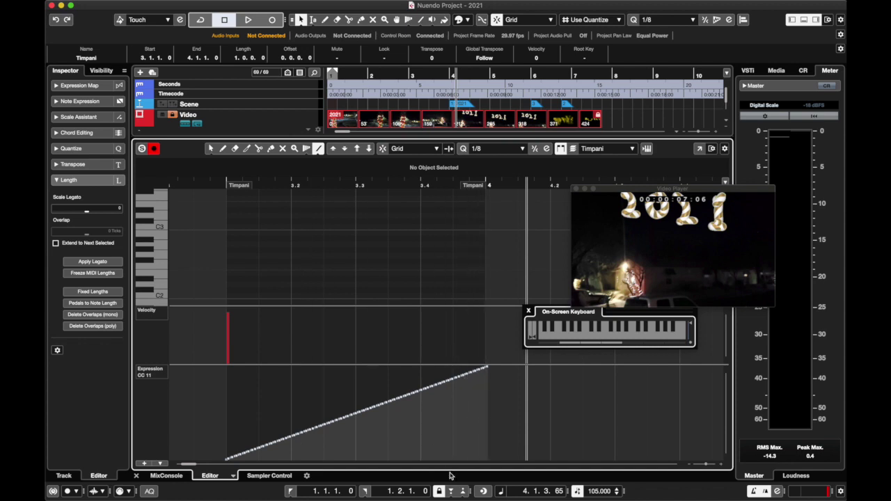
key(super+z)
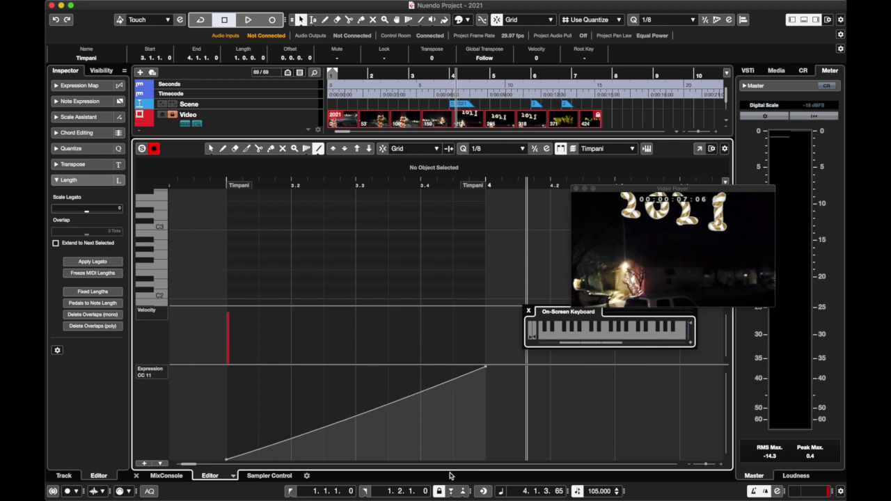
Play back the timpani roll and swell from just before bar 3 into bar 4, and close the editor.
click(355, 416)
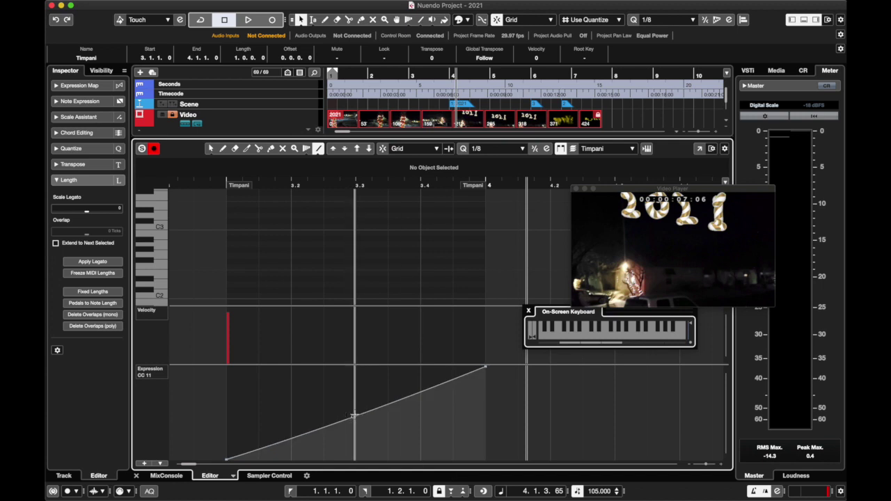
click(220, 183)
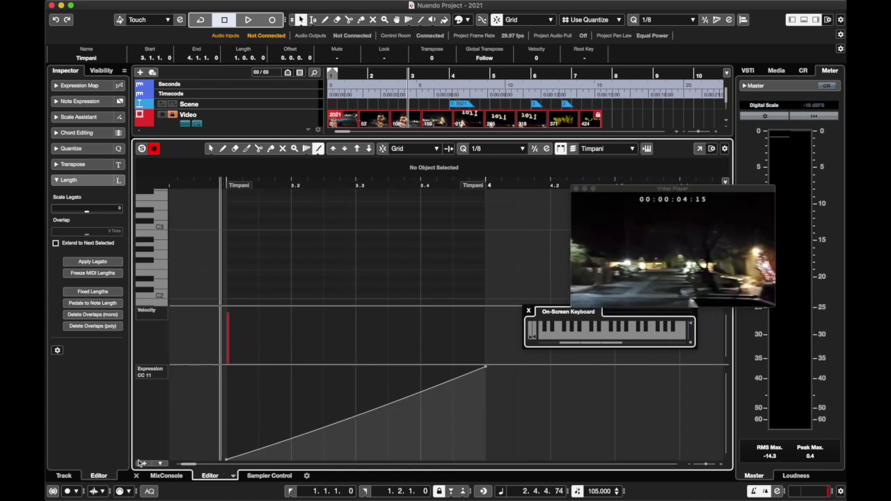
key(space)
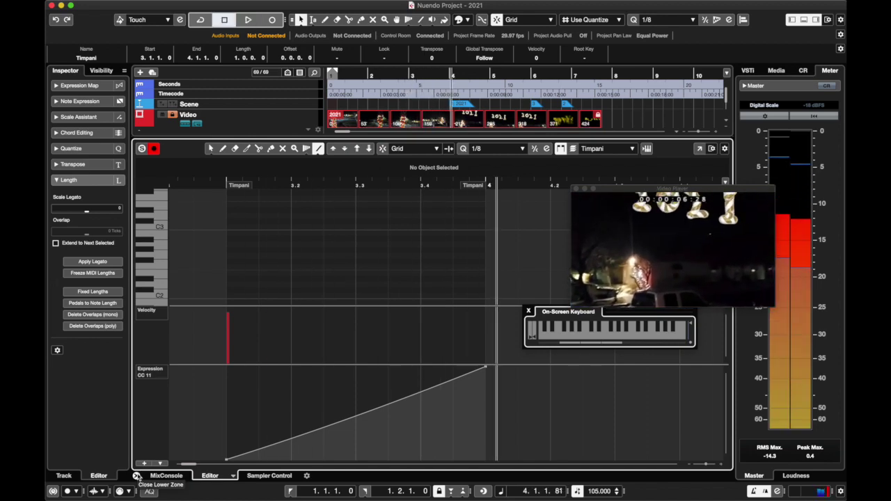
click(137, 476)
key(space)
Raise the velocity of the B-1 keyswitch note in the bar 3 Timpani Articulation part to 127.
double_click(423, 322)
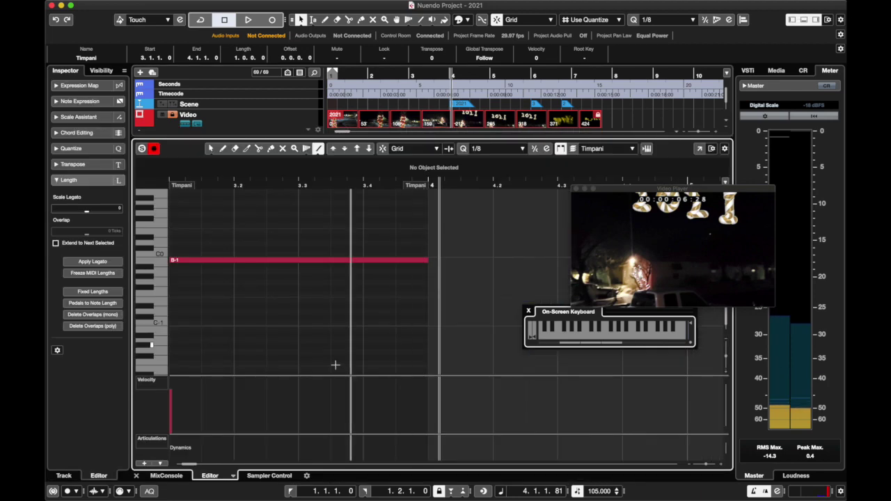
key(1)
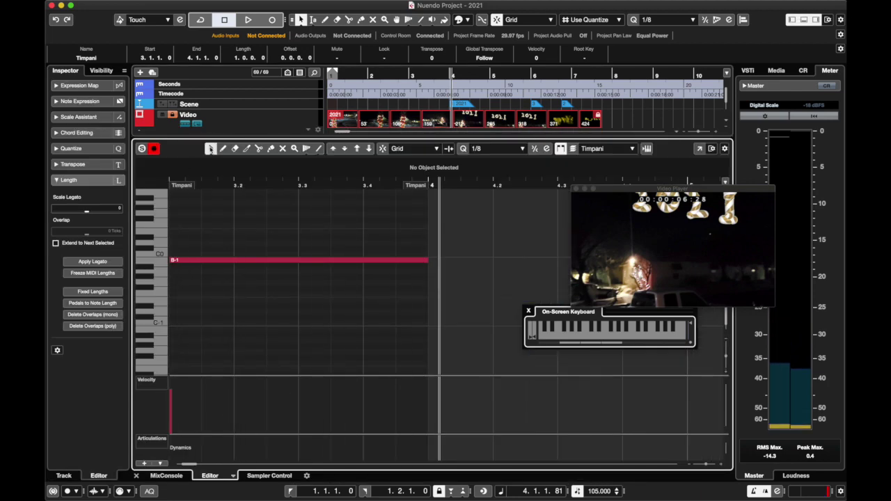
drag(172, 396, 174, 344)
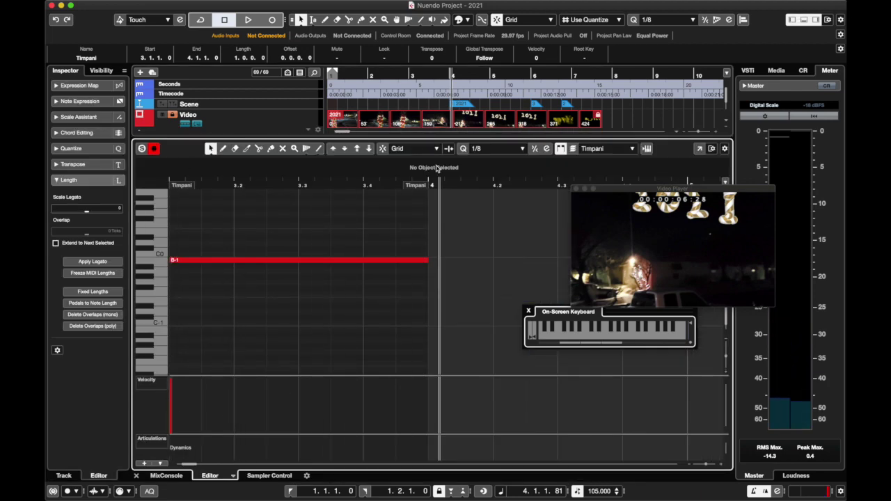
click(254, 260)
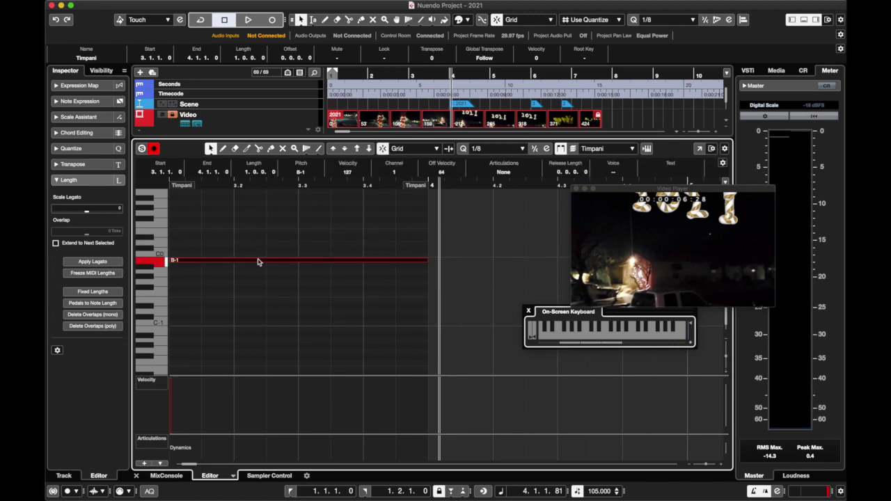
click(136, 476)
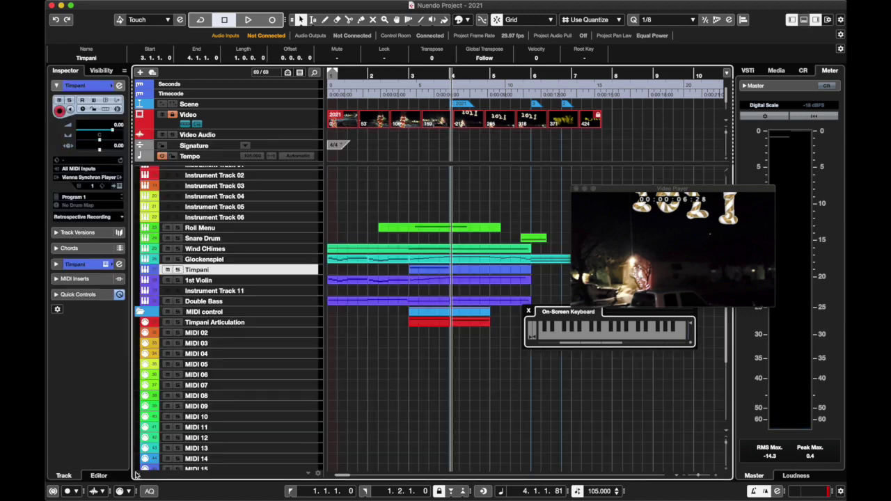
Switch the dynamics lane of the bar 3 Timpani Articulation part to CC 11 (Expression).
double_click(434, 325)
click(167, 444)
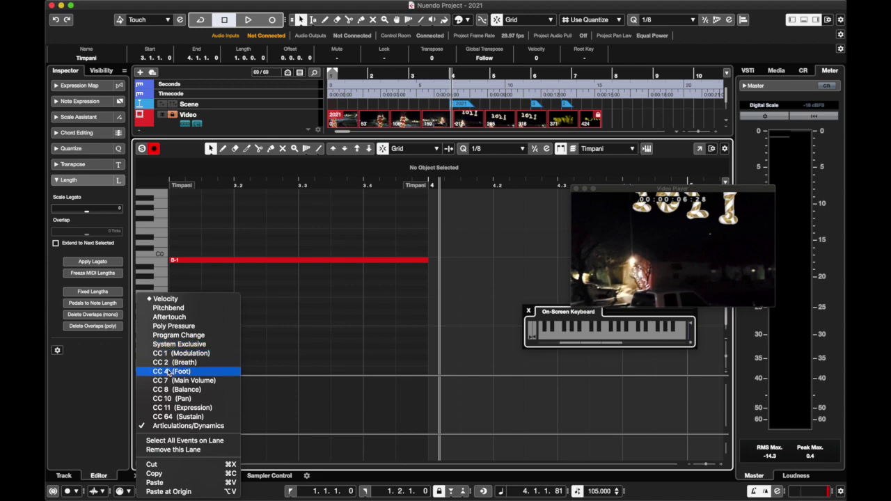
click(183, 407)
click(136, 475)
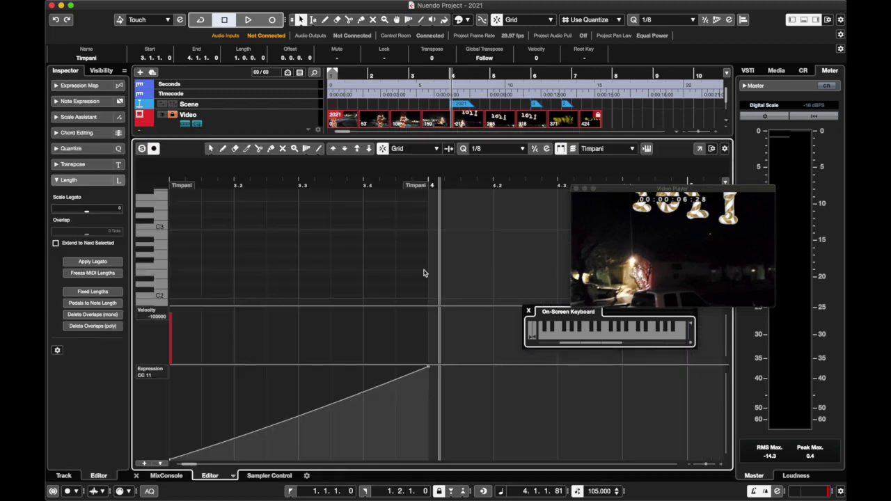
Open the bar 3 Timpani part and check its A1 roll note and Expression ramp.
double_click(423, 271)
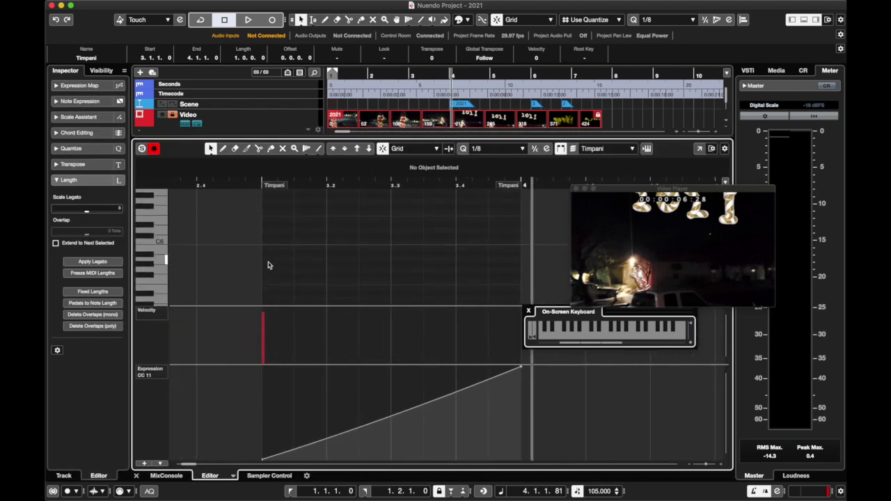
click(266, 220)
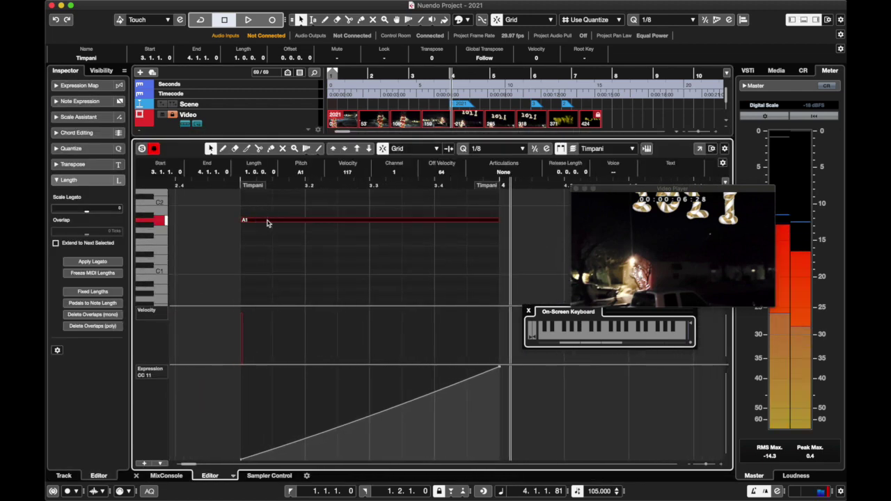
click(135, 475)
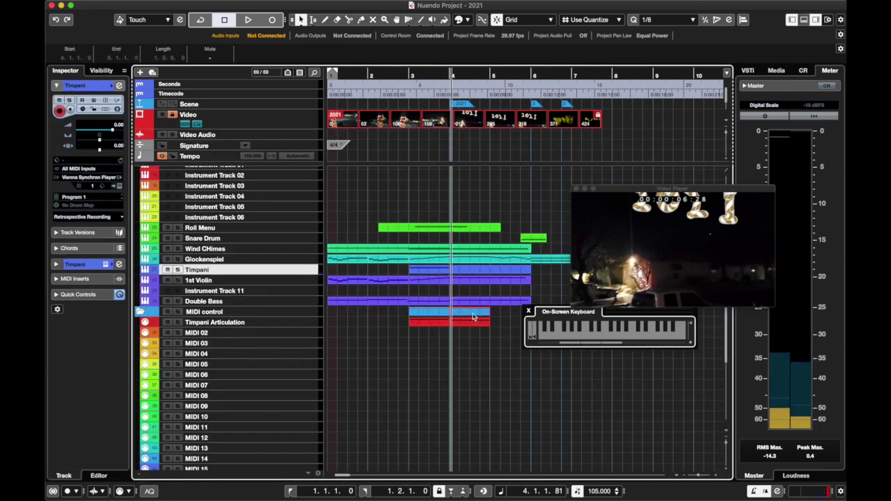
Open the bar 4 Timpani Articulation part and play it back to check its A-1 keyswitch note.
double_click(472, 320)
click(194, 333)
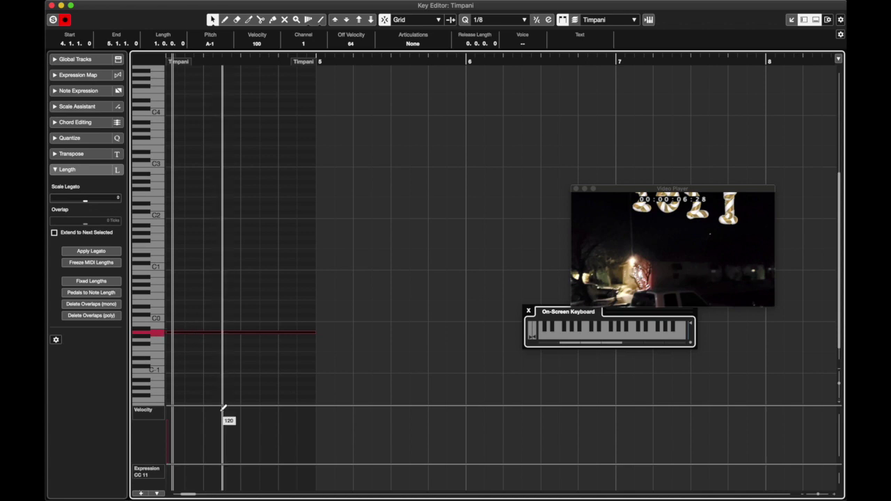
scroll(223, 432, left, 5)
click(233, 456)
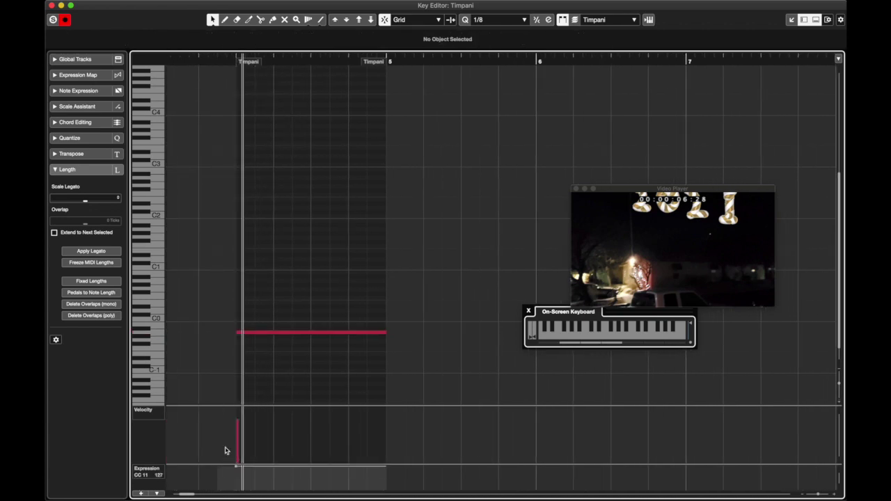
key(space)
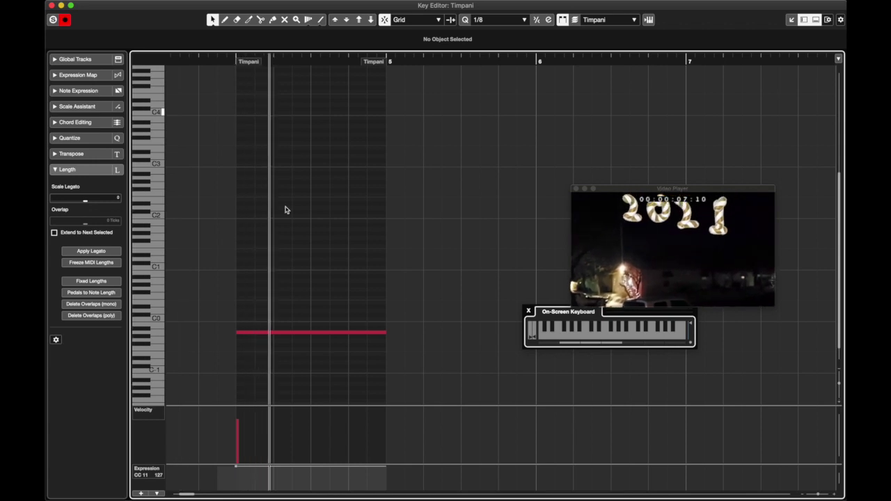
Try to move the bar 4 keyswitch note from A-1 up to D0.
drag(282, 332, 283, 313)
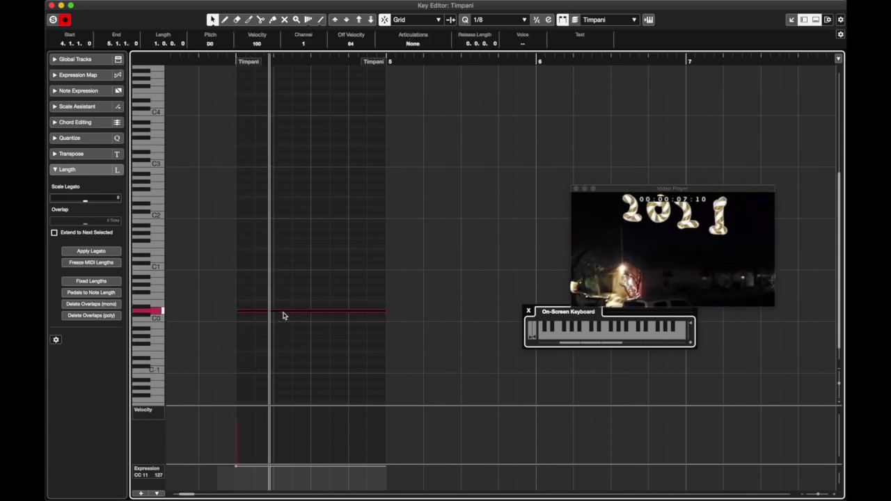
key(Escape)
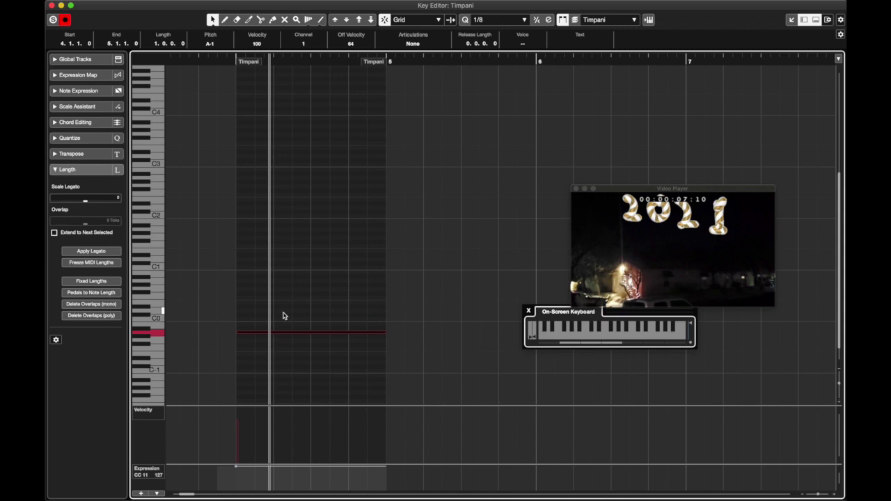
Dock the Key Editor below a taller track area and select the Timpani part running from 4.1.1.0 to 6.1.1.0.
click(791, 21)
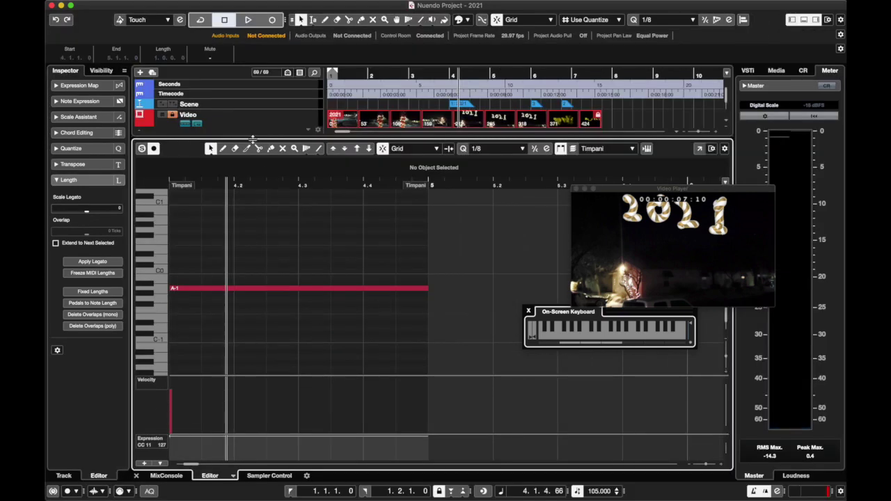
drag(252, 137, 259, 400)
scroll(282, 207, down, 5)
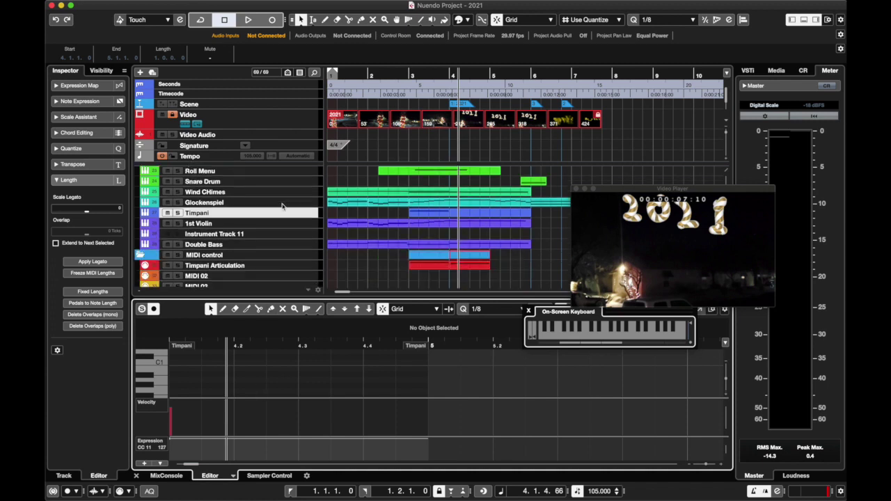
scroll(282, 207, up, 1)
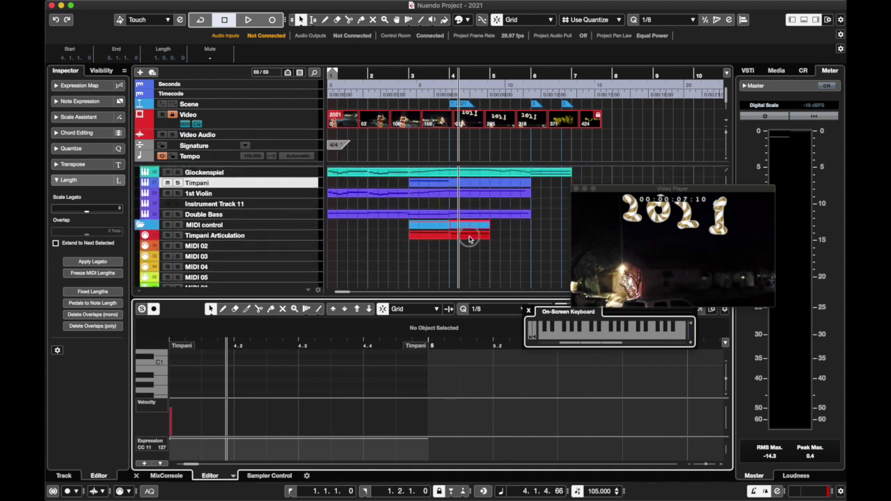
click(491, 184)
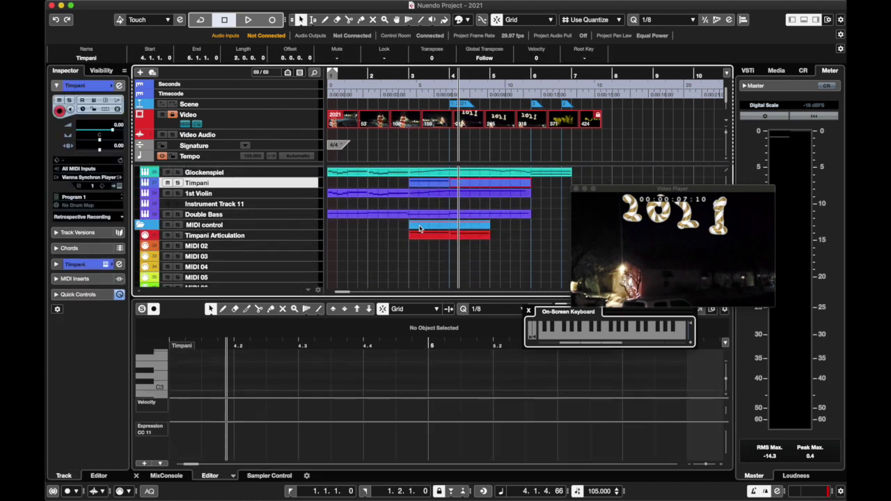
Draw a one-bar D2 note at 4.1.1.0 in the Timpani part with velocity 127, and set Expression to 127 at its start.
click(150, 383)
click(160, 378)
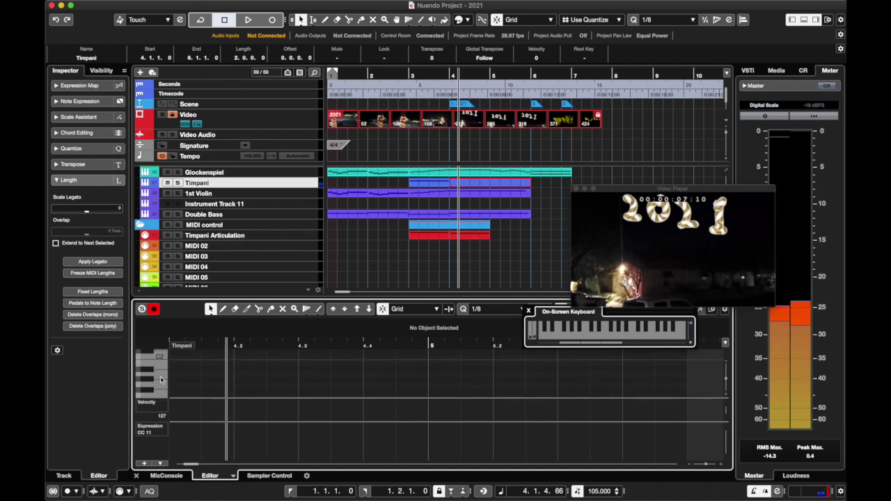
click(161, 380)
scroll(161, 378, up, 1)
click(161, 362)
alt+click(187, 361)
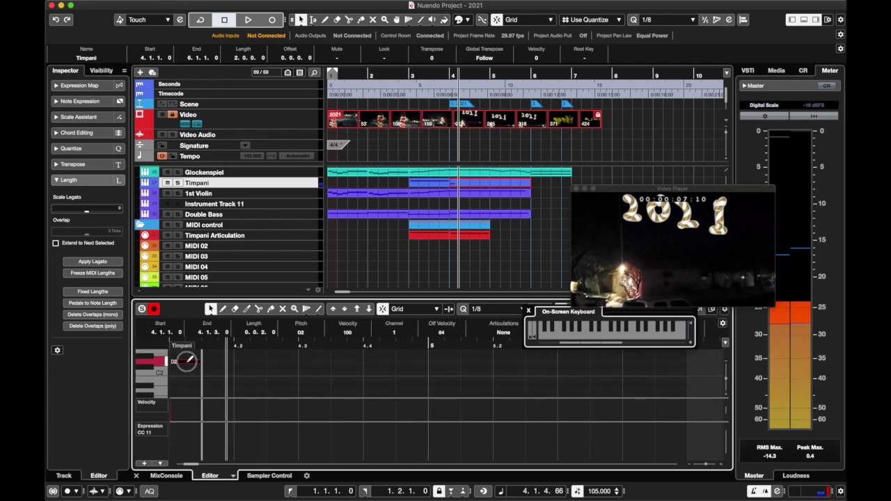
mouse_move(186, 361)
mouse_down()
mouse_move(425, 369)
mouse_move(417, 372)
mouse_up()
drag(172, 406, 174, 400)
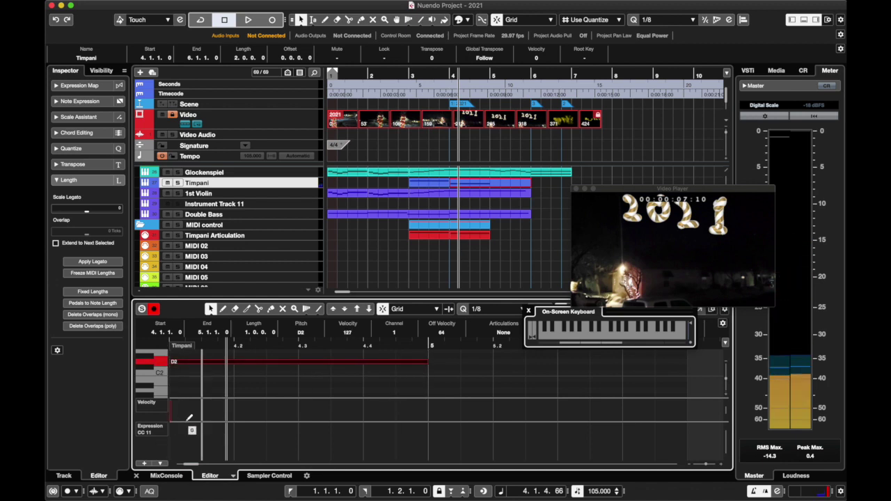
click(187, 422)
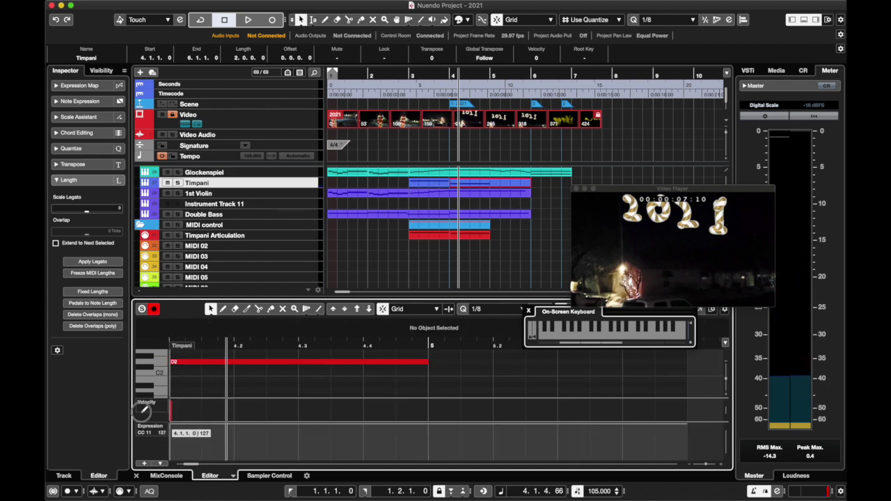
Delete the Expression event at 4.1.1.0 from the bar 4 Timpani Articulation part and close the editor.
click(470, 237)
click(171, 443)
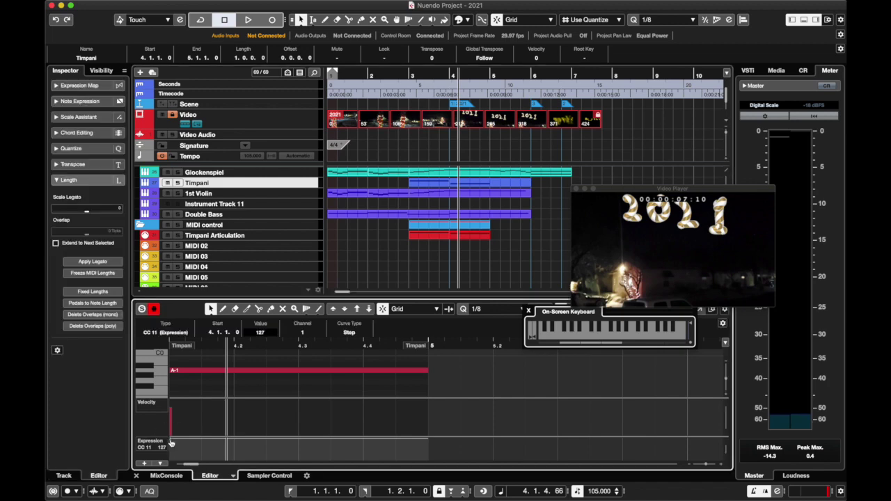
key(Delete)
click(137, 475)
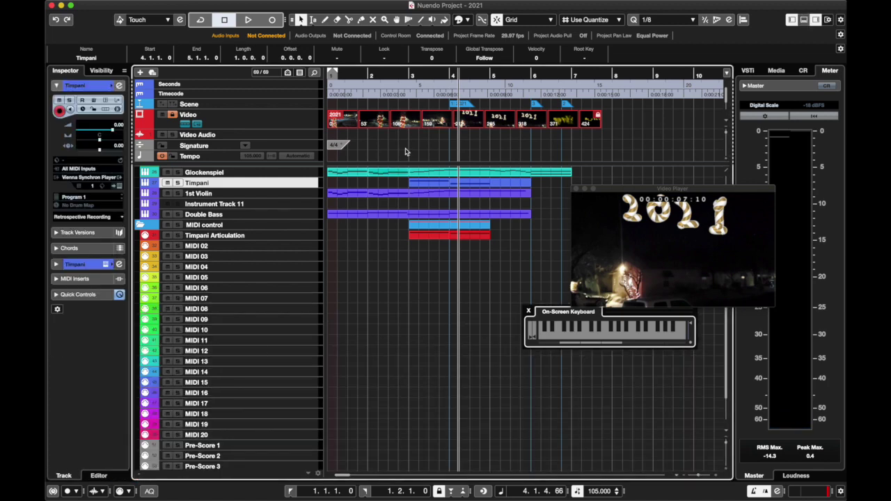
Play the score back from just before bar 3 into bar 4.
click(403, 90)
key(space)
scroll(394, 222, up, 2)
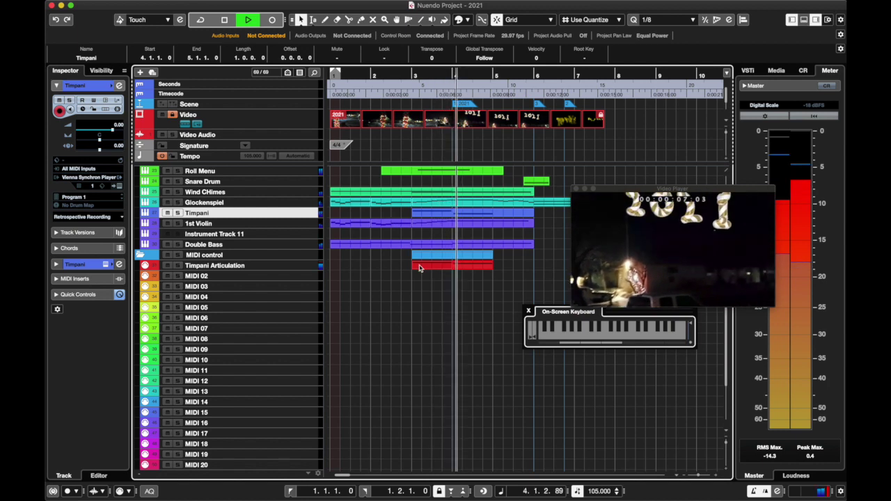
key(space)
Set the starting value of the Expression ramp in the bar 3 Timpani part to 44.
click(436, 214)
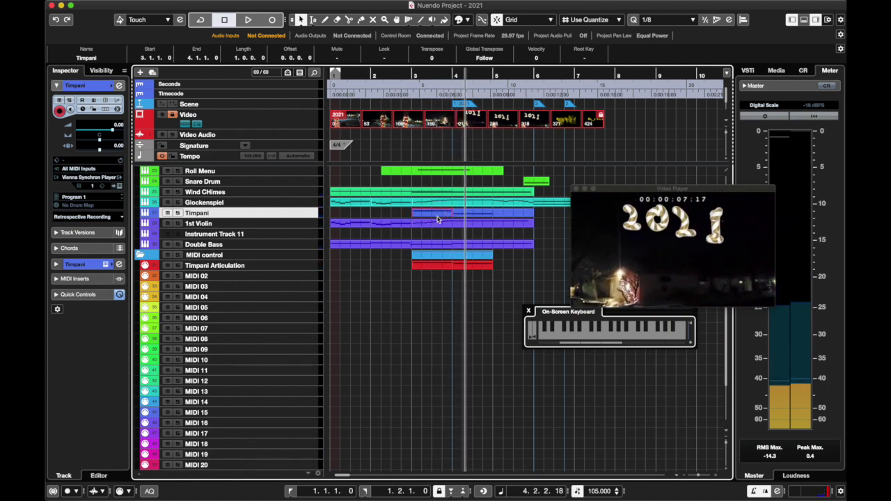
double_click(437, 219)
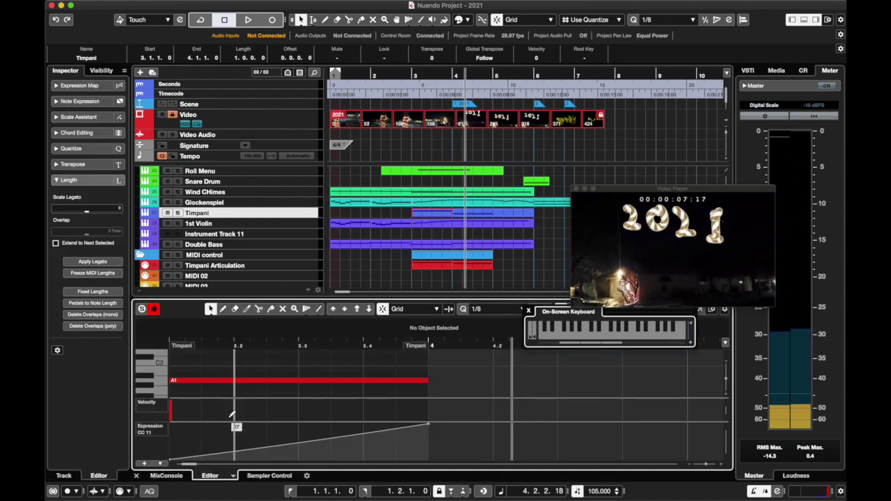
click(171, 459)
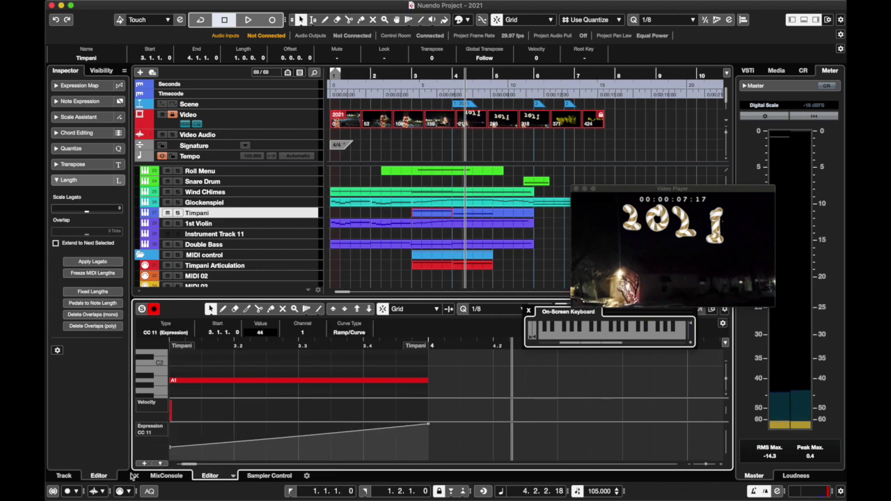
click(136, 475)
Solo the Timpani and Timpani Articulation tracks and play the roll back from bar 3.
click(412, 75)
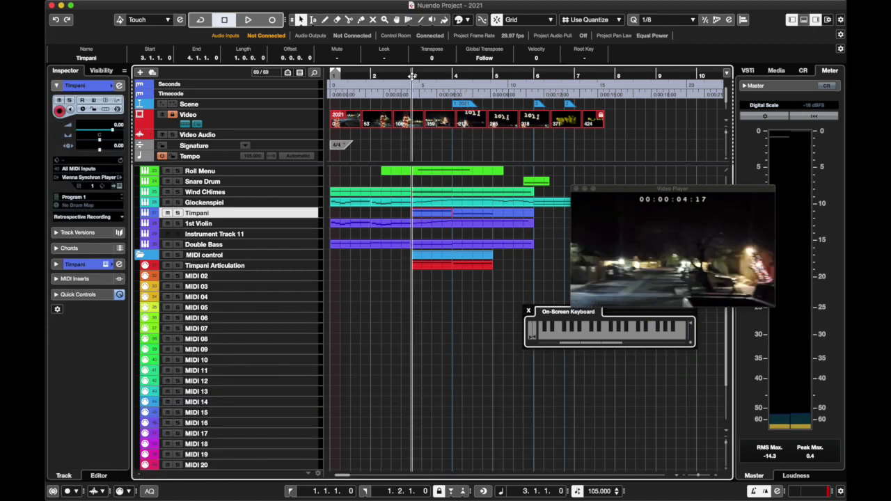
key(space)
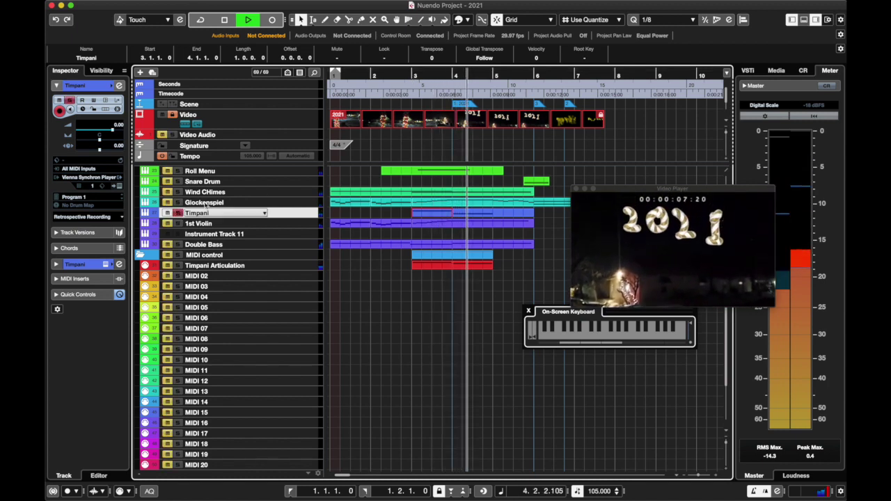
click(407, 76)
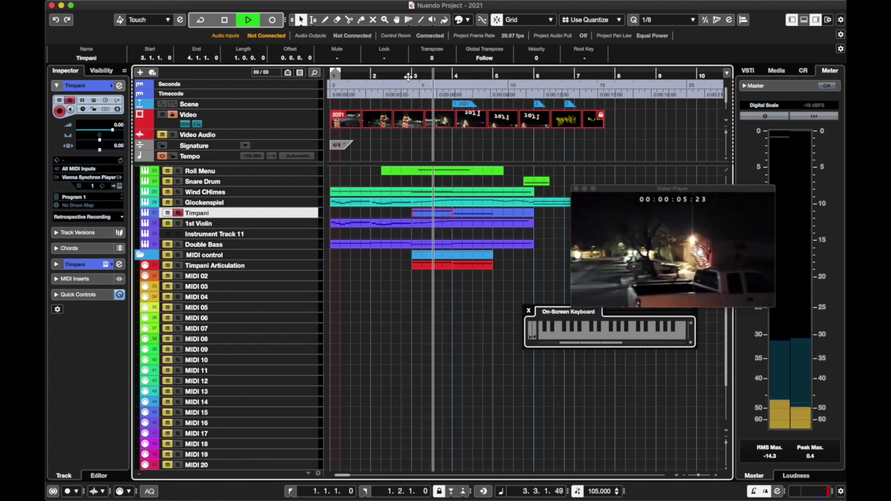
click(407, 181)
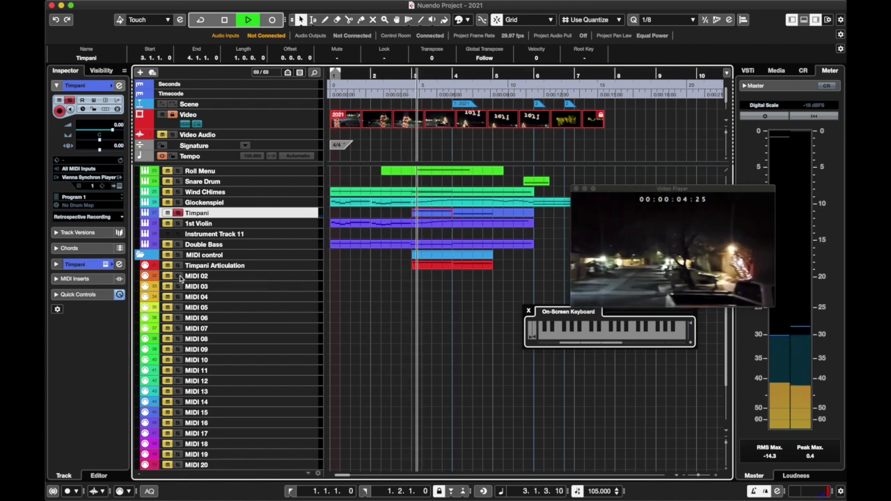
click(411, 76)
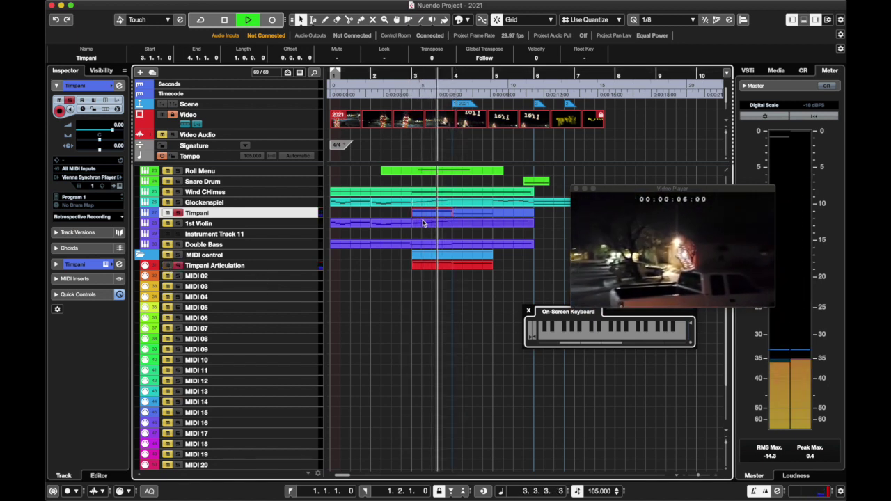
key(space)
Raise the start of the bar 3 Timpani Expression ramp further, clear the solos and play the full score from bar 3.
double_click(428, 218)
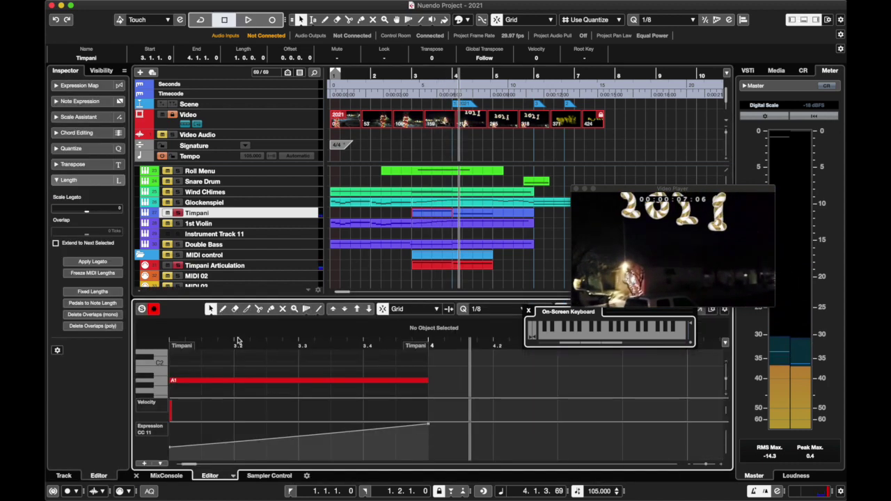
click(170, 445)
drag(170, 446, 170, 436)
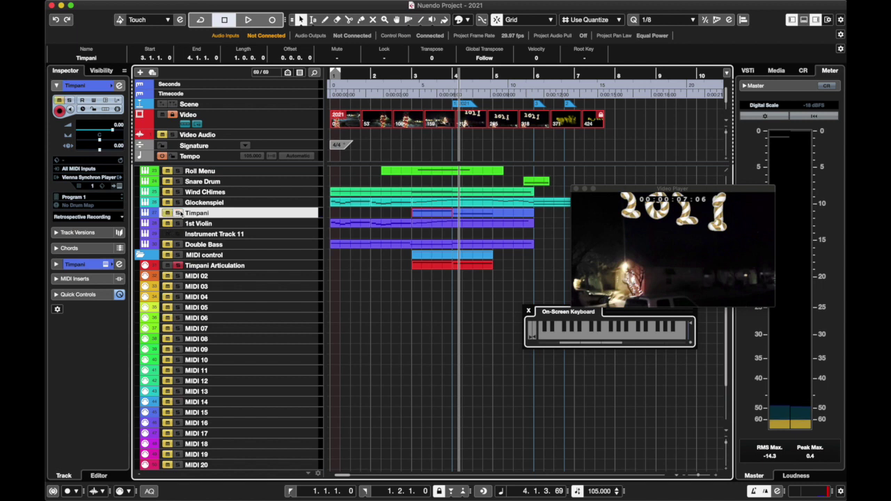
click(414, 77)
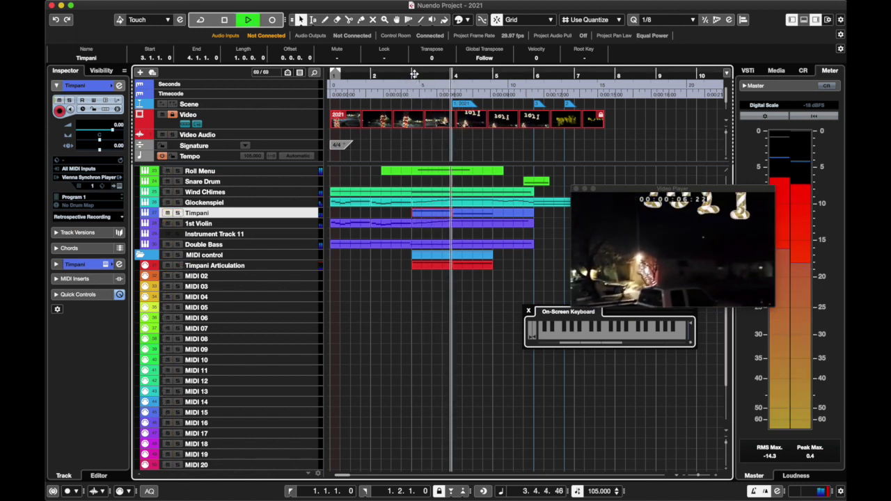
Add quarter notes D2, A1 and D2 on beats 1 to 3 of bar 5 in the Timpani part and raise their velocities.
click(491, 218)
double_click(492, 218)
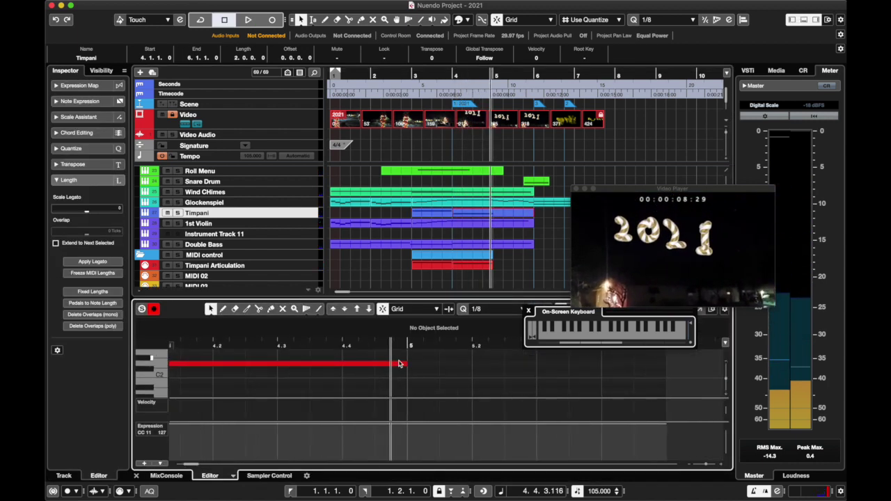
alt+click(362, 366)
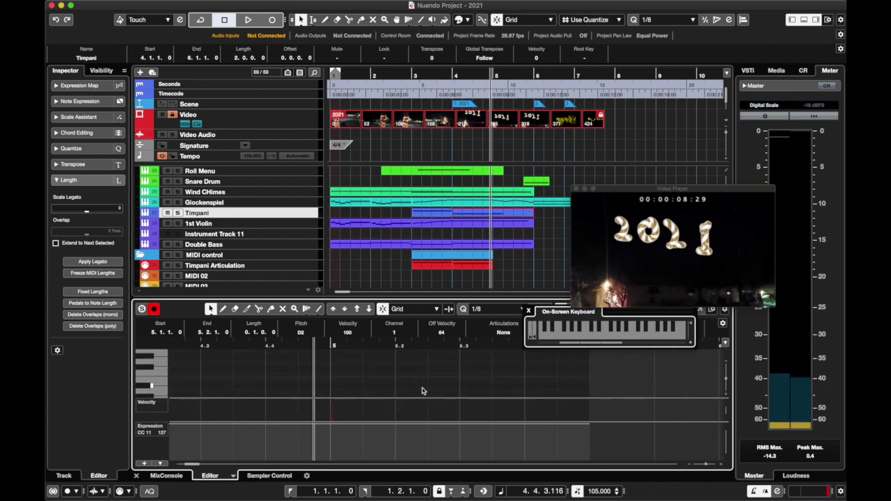
drag(361, 298, 364, 106)
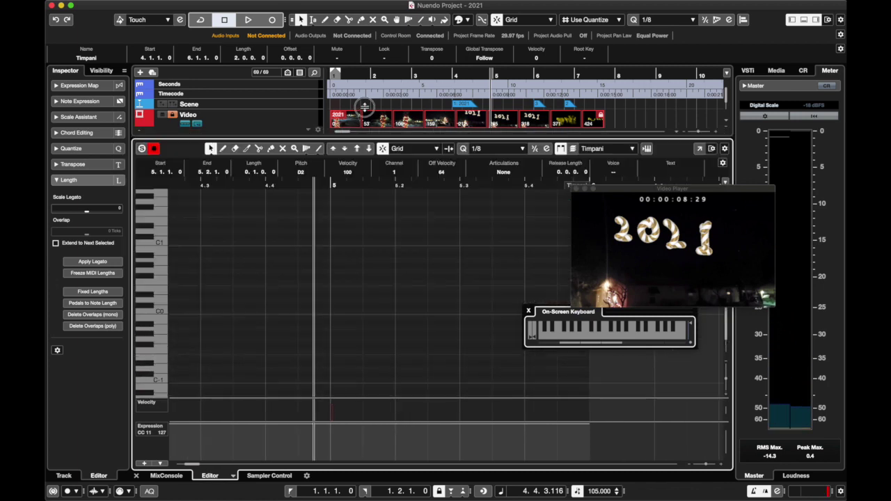
scroll(415, 291, up, 5)
scroll(415, 290, right, 3)
scroll(416, 291, down, 2)
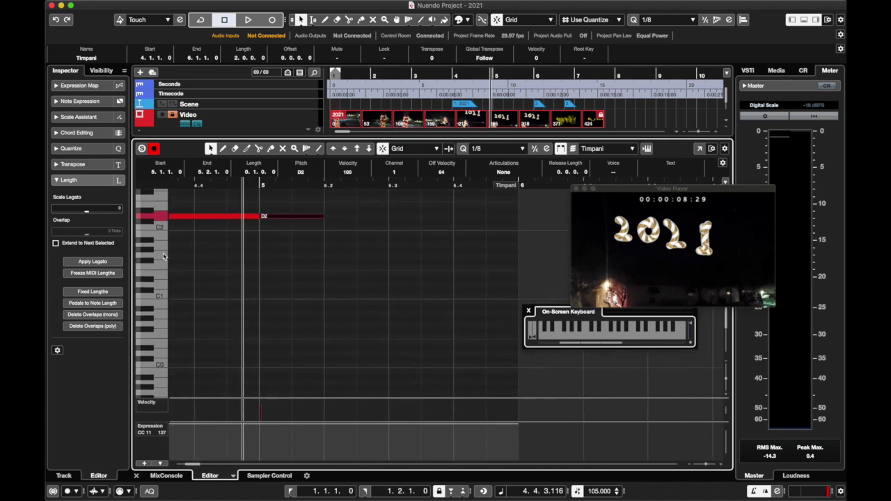
click(163, 257)
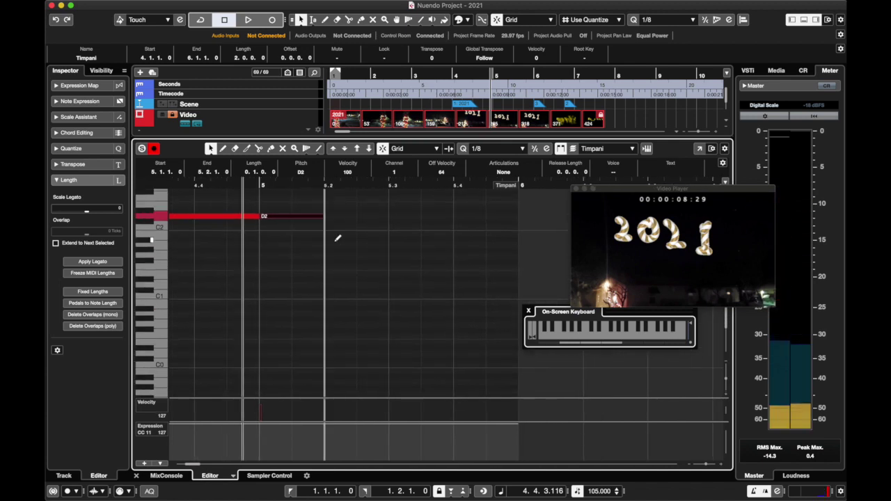
mouse_move(334, 244)
mouse_down()
mouse_move(388, 244)
mouse_move(417, 216)
mouse_move(453, 215)
mouse_up()
mouse_move(262, 405)
mouse_down()
mouse_move(268, 395)
mouse_move(381, 406)
mouse_move(394, 397)
mouse_up()
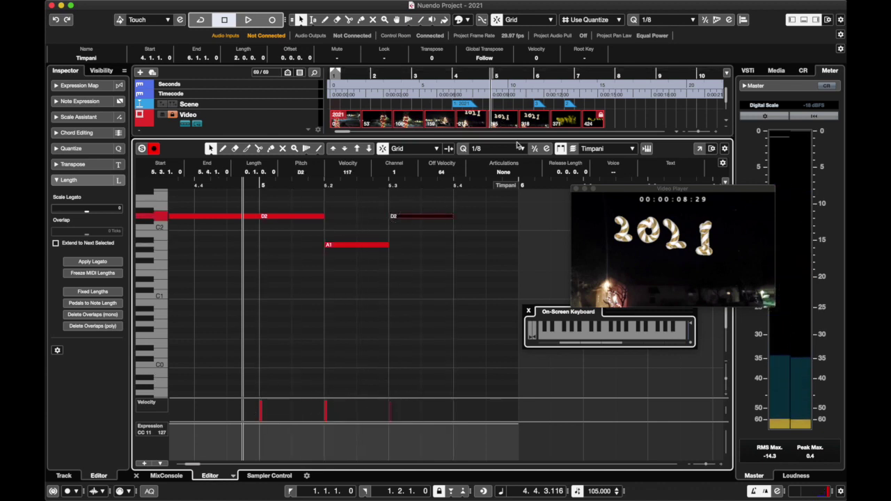
Set the quantize grid to 1/16, add three A1 notes on beat 4 of bar 5 as an eighth and two sixteenths, and adjust their velocities.
click(518, 146)
click(485, 168)
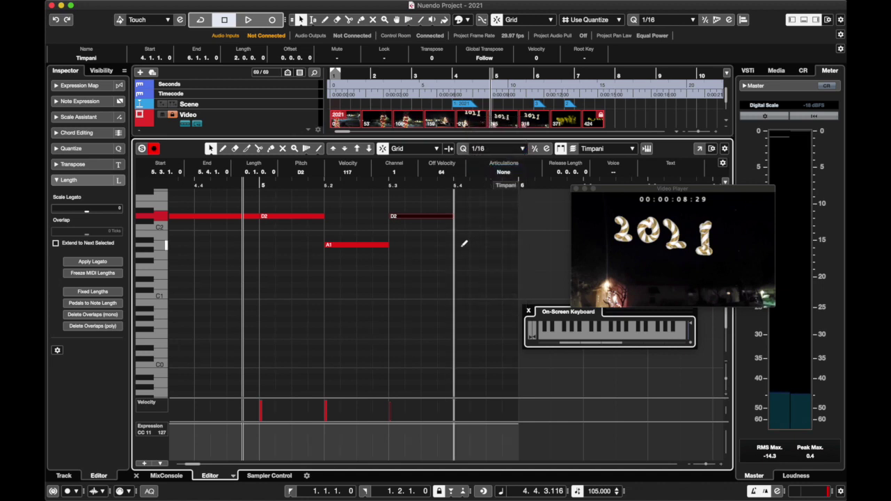
click(461, 245)
drag(473, 244, 493, 243)
click(495, 244)
click(511, 244)
mouse_move(453, 411)
mouse_down()
mouse_move(455, 383)
mouse_move(459, 394)
mouse_move(508, 408)
mouse_move(497, 411)
mouse_up()
scroll(514, 334, right, 1)
scroll(525, 306, right, 5)
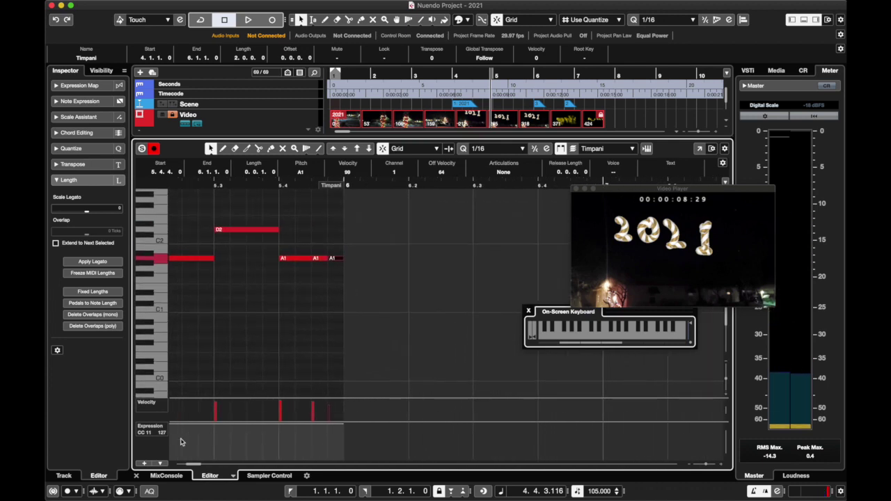
click(136, 476)
Create a one-bar Timpani part from 6.1.1.0 to 7.1.1.0 and open it for note editing.
scroll(470, 337, right, 1)
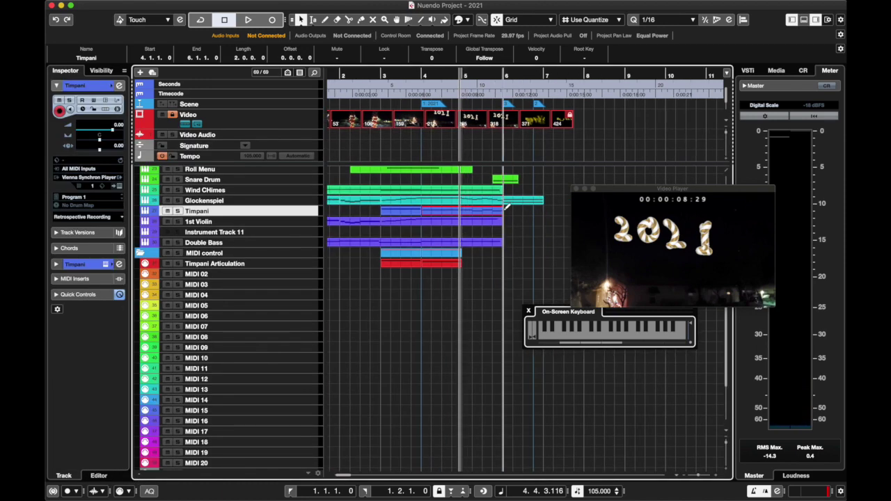
drag(505, 209, 544, 210)
double_click(536, 210)
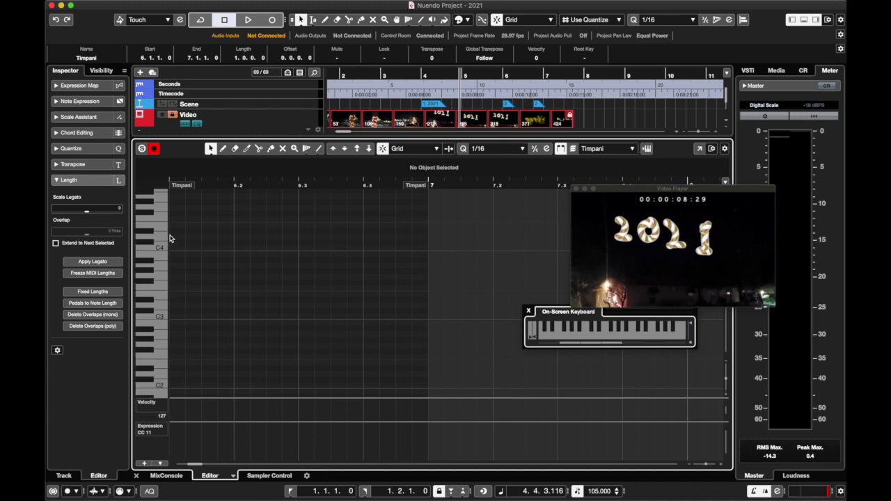
click(135, 475)
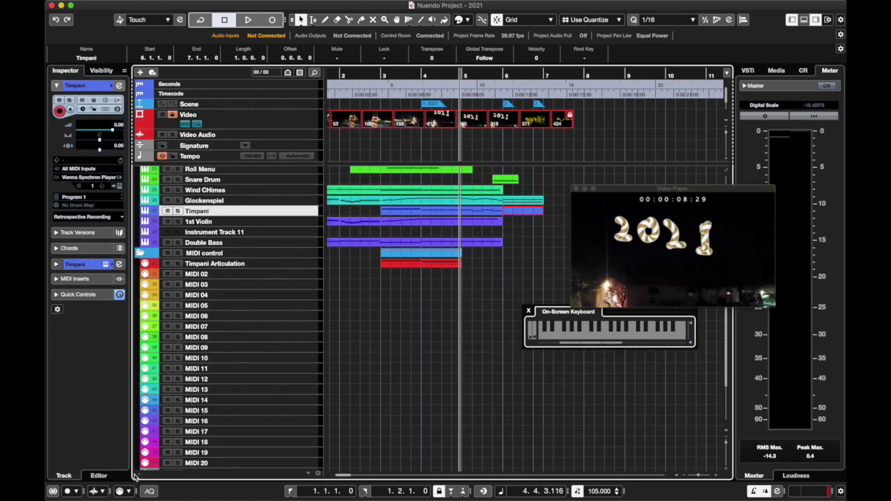
double_click(531, 213)
Draw a D2 note filling bar 6 of the new Timpani part, set its velocity to 127 and close the editor.
click(154, 341)
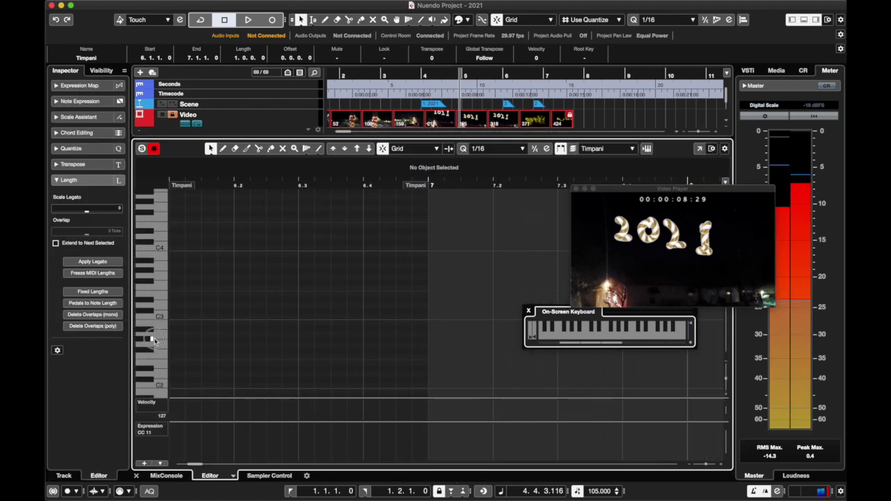
click(160, 380)
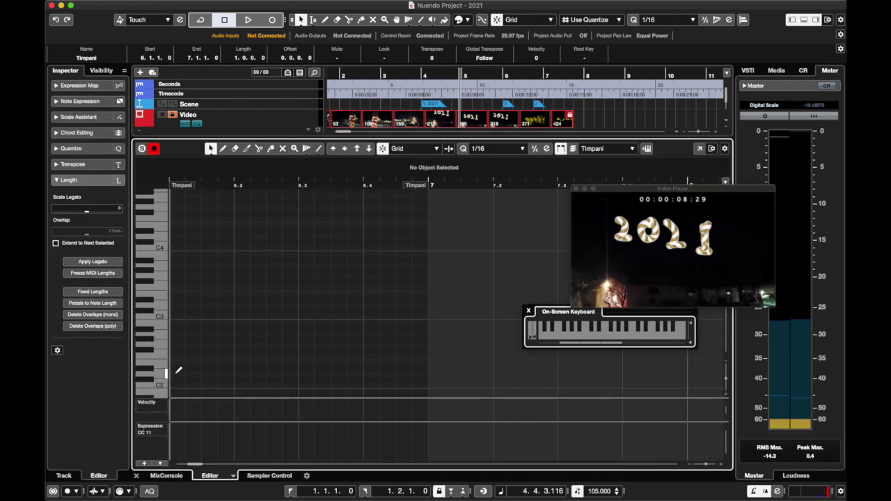
drag(179, 370, 418, 374)
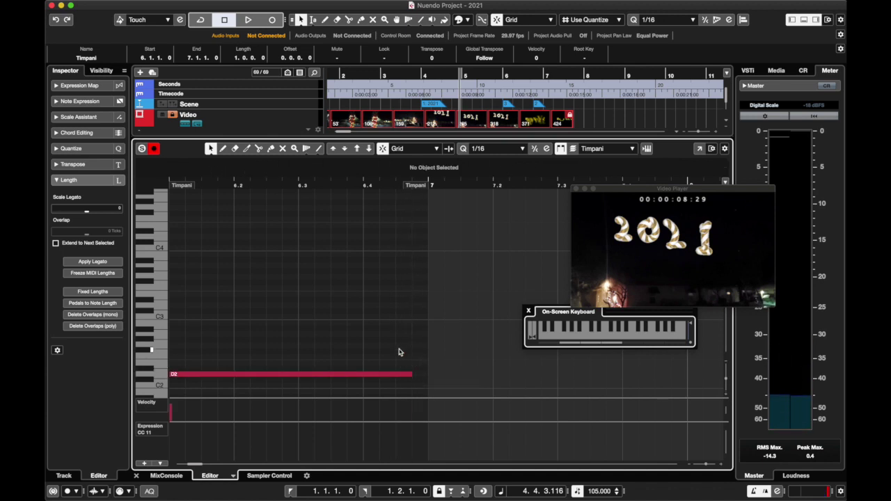
click(412, 374)
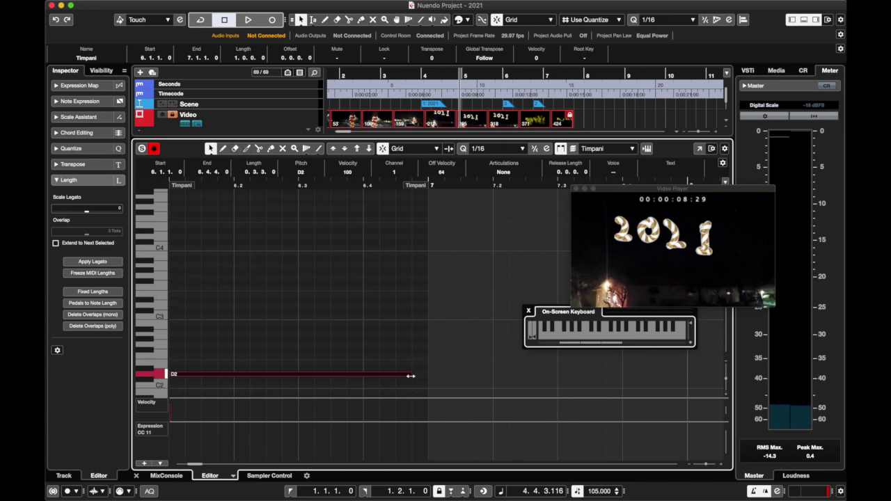
drag(411, 376, 425, 376)
click(174, 403)
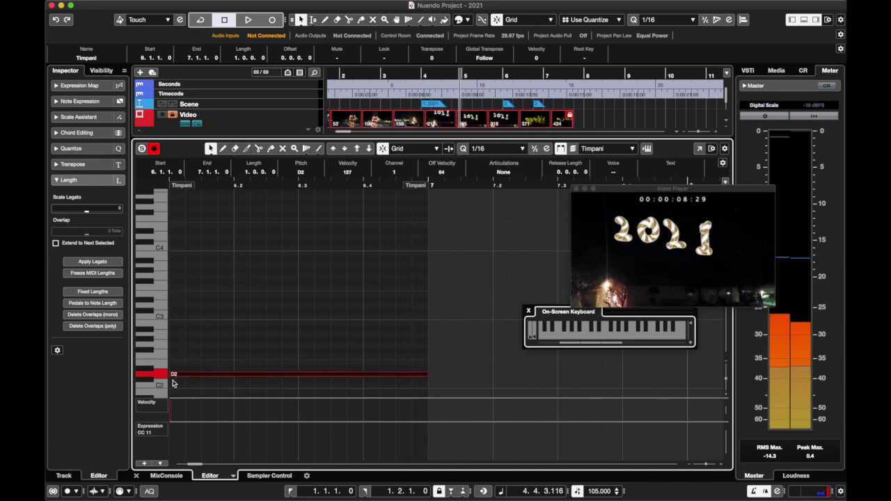
click(135, 476)
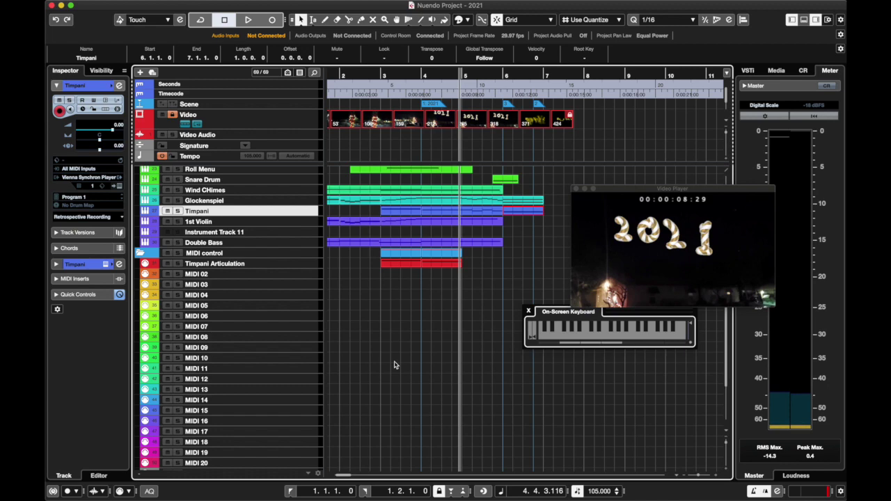
Position the playhead at bar 3, send the Timpani track to Concert Hall at 0.00 and activate the send.
scroll(394, 365, up, 3)
click(387, 83)
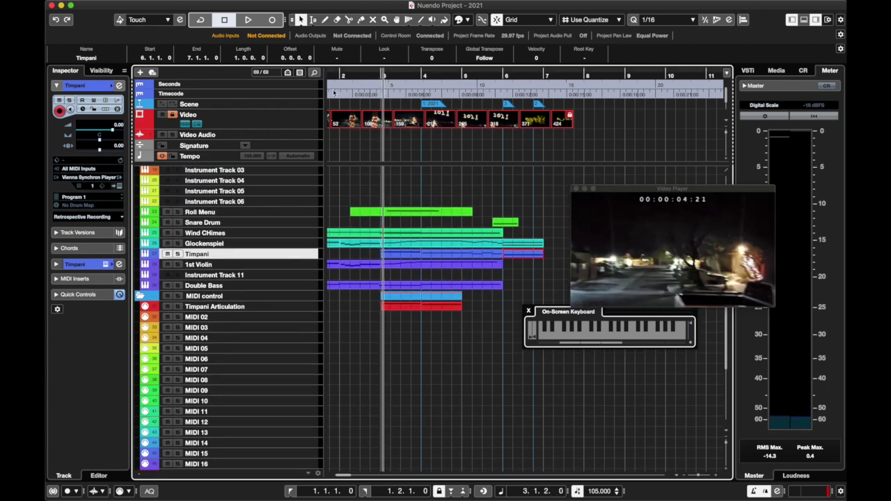
click(57, 263)
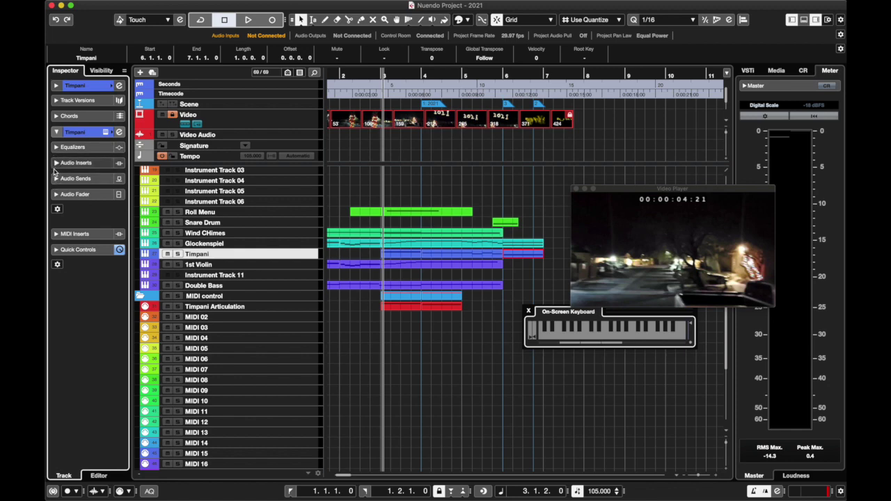
click(73, 178)
click(77, 201)
click(73, 233)
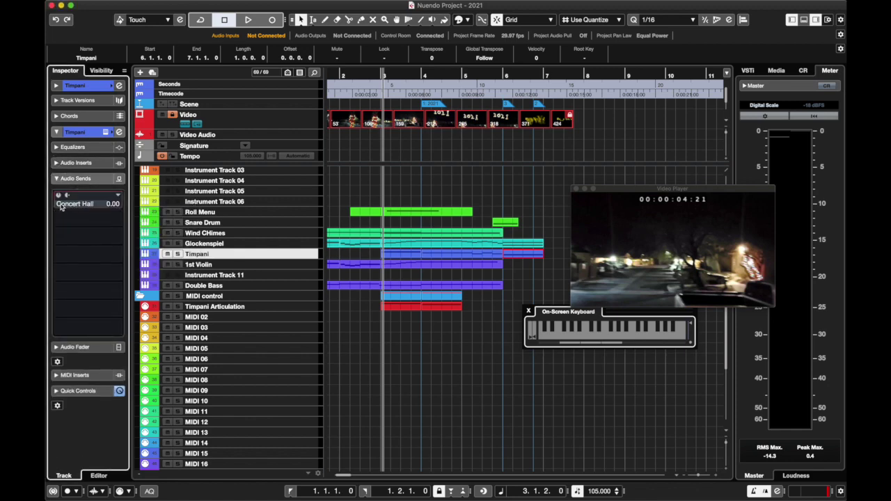
Play the score from bar 3 through bar 6 to check the timpani and return the playhead to the start.
key(space)
scroll(373, 335, down, 2)
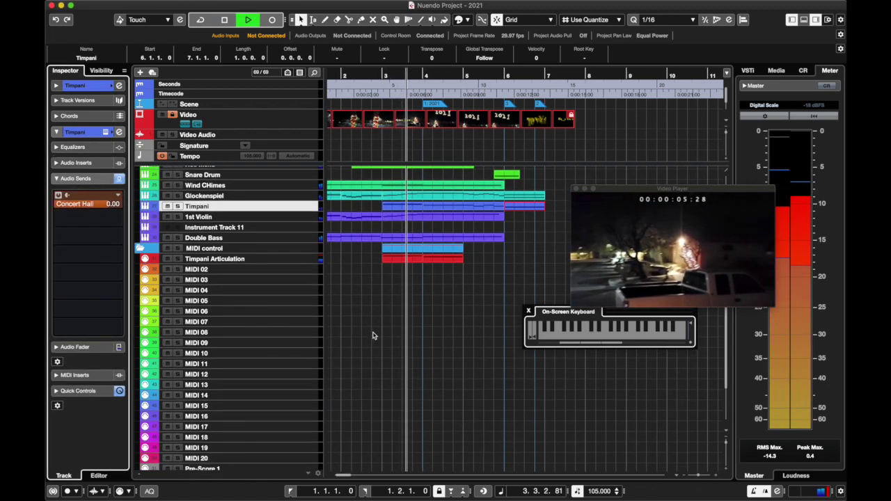
scroll(373, 335, up, 2)
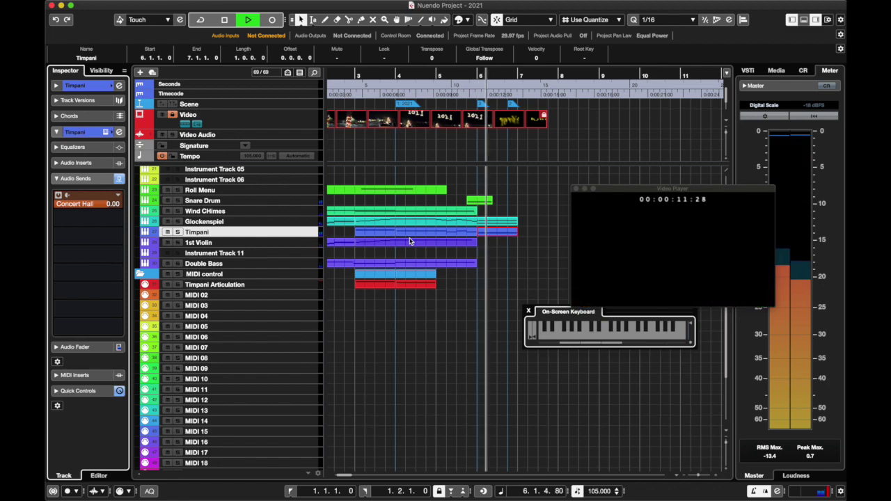
key(space)
drag(355, 75, 304, 73)
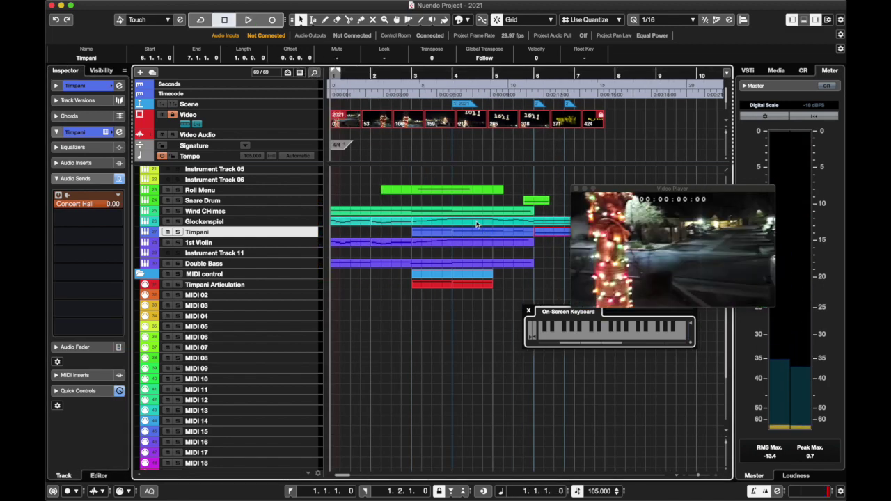
Open the Wind Chimes part, examine its notes and velocities, and close the editor.
scroll(476, 225, up, 3)
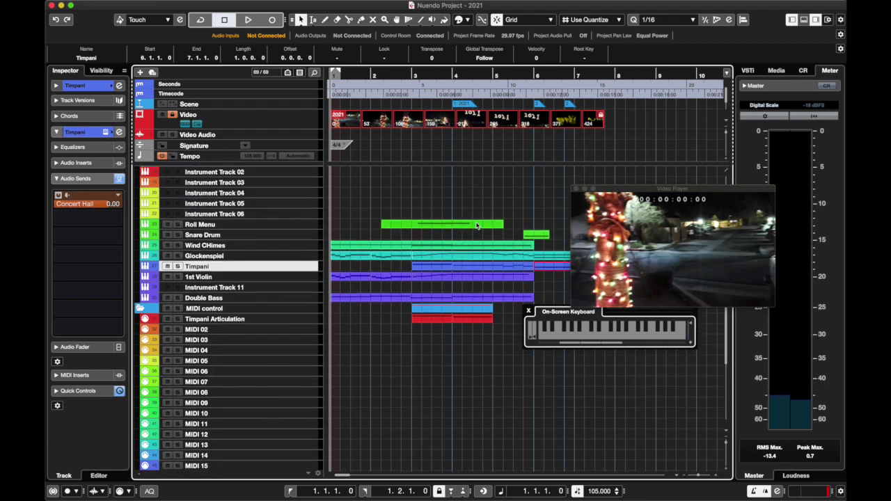
double_click(491, 247)
scroll(360, 276, right, 10)
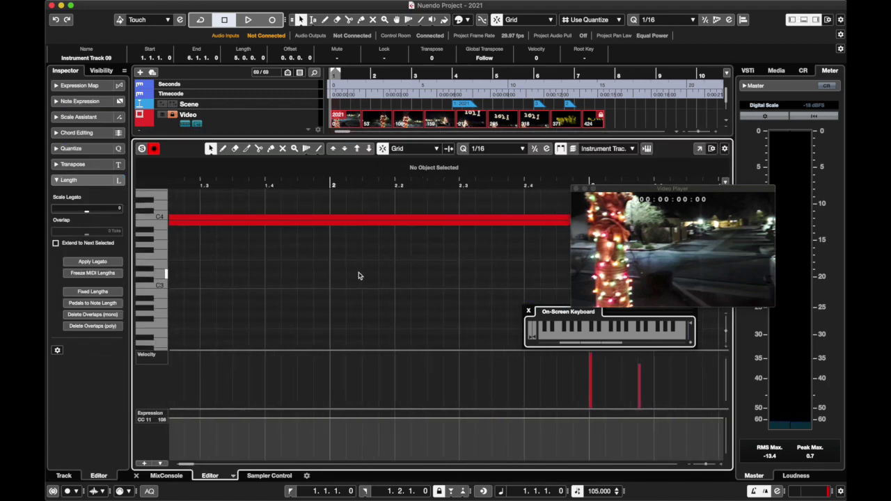
click(136, 475)
scroll(487, 260, right, 5)
scroll(486, 260, up, 1)
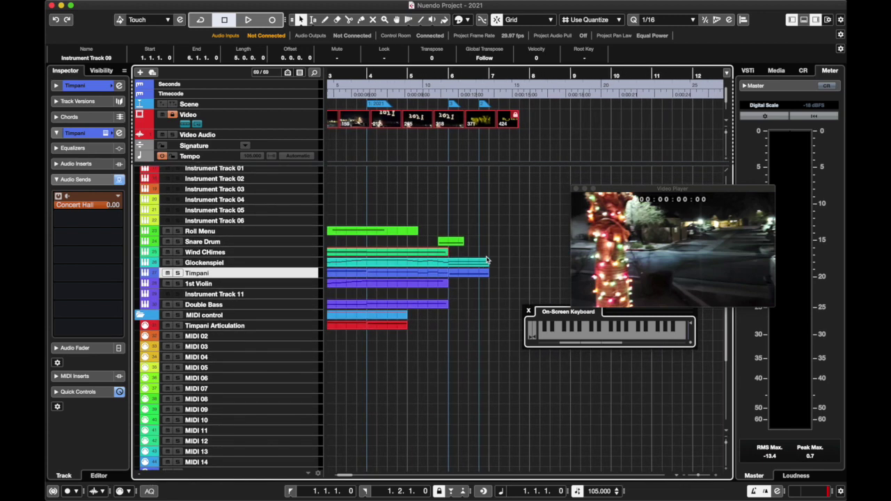
Draw a Snare Drum part from 4.1.1.0 to 5.4.1.0 and open it for note editing.
scroll(410, 255, down, 3)
scroll(411, 254, left, 2)
scroll(411, 255, left, 2)
scroll(411, 255, up, 1)
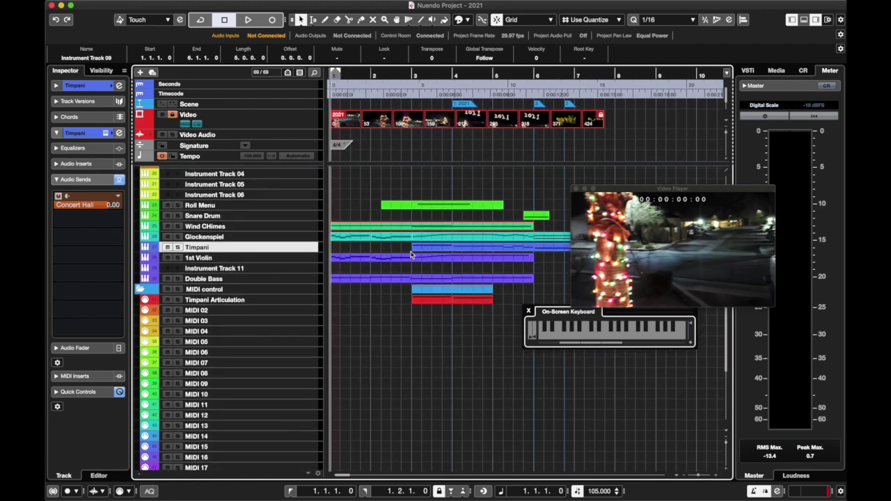
scroll(414, 286, up, 2)
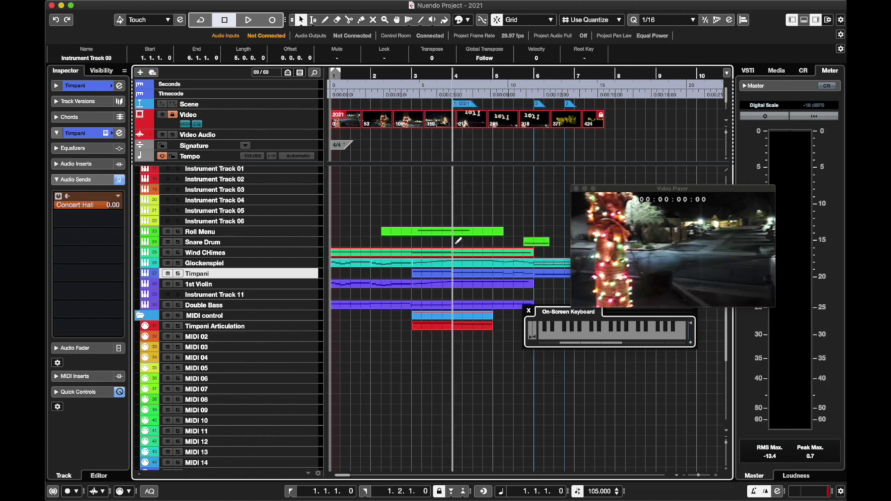
drag(457, 241, 525, 242)
double_click(505, 241)
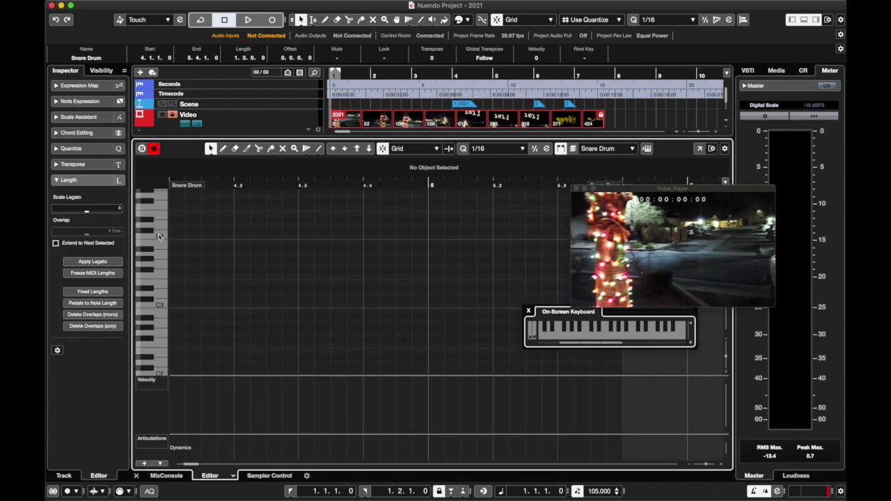
Add a C4 quarter note on beat 1 of bar 4, sixteenths at 4.2.1, 4.2.3 and 4.2.4, and lower the last two velocities.
click(159, 237)
double_click(173, 237)
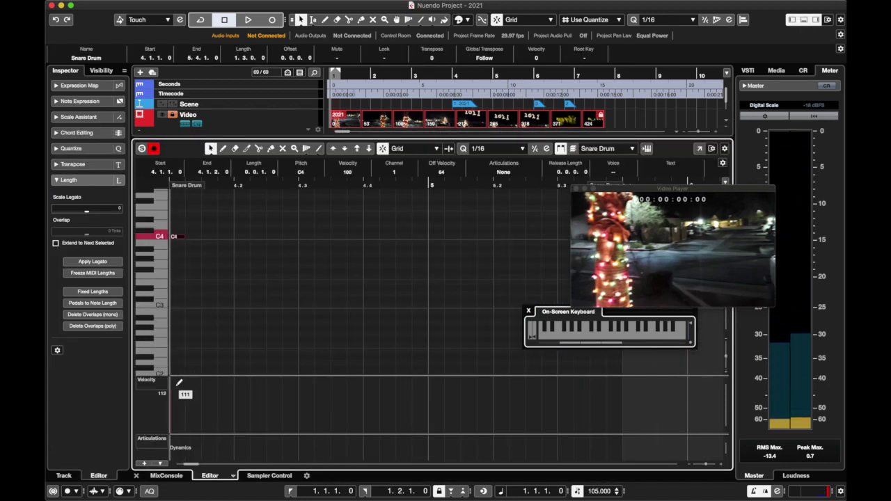
drag(185, 236, 230, 235)
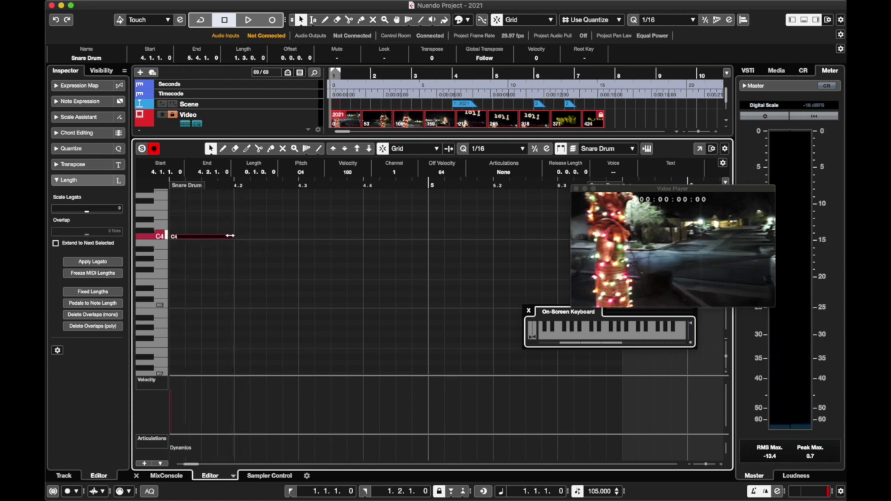
alt+click(240, 236)
alt+click(258, 236)
key(super+z)
alt+click(272, 238)
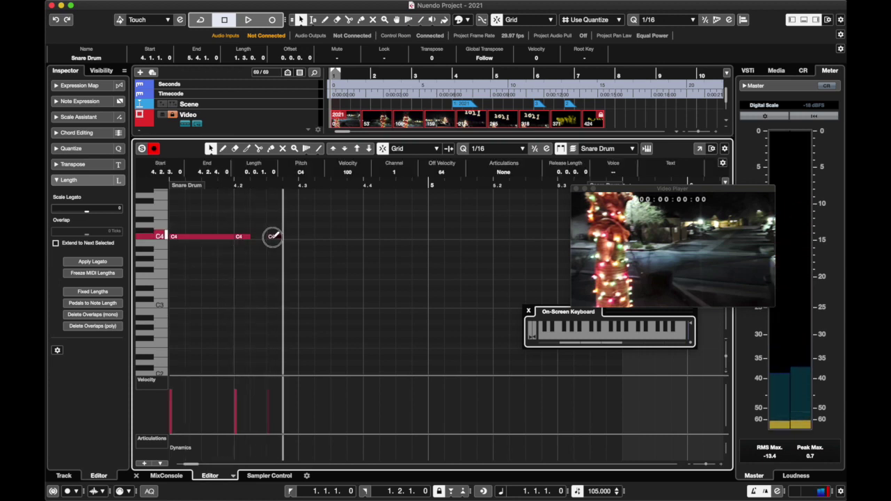
alt+click(287, 237)
click(284, 399)
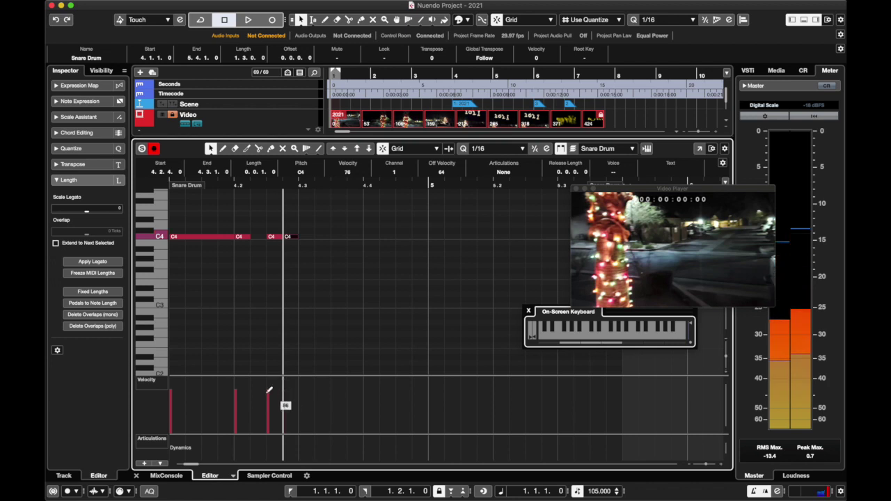
Add C4 eighths at 4.3.1 and 4.3.3 and a quarter at 4.4.1, lowering the 4.3.3 note's velocity to 62.
alt+click(313, 237)
alt+click(338, 238)
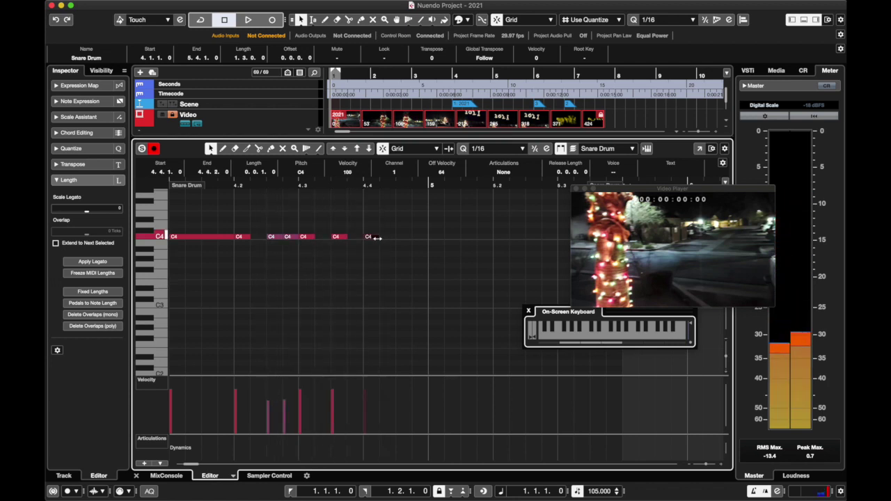
alt+click(384, 237)
drag(389, 239, 424, 238)
drag(315, 238, 316, 237)
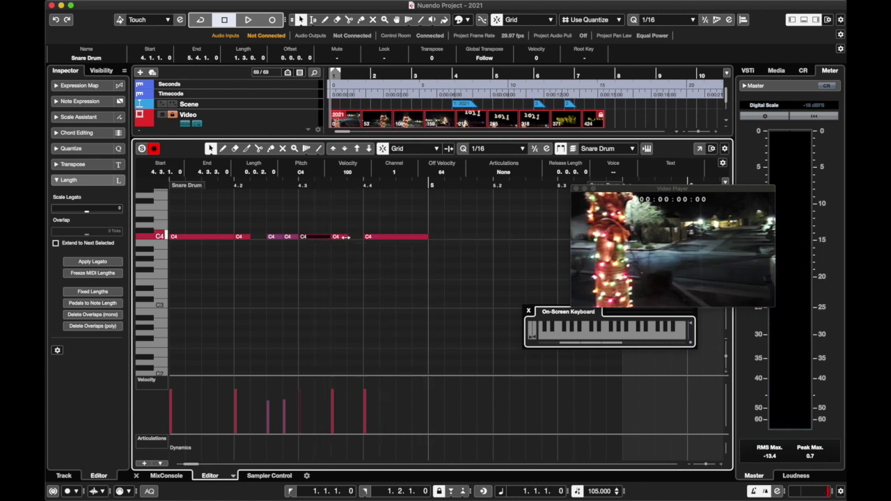
drag(345, 238, 358, 238)
drag(308, 386, 369, 398)
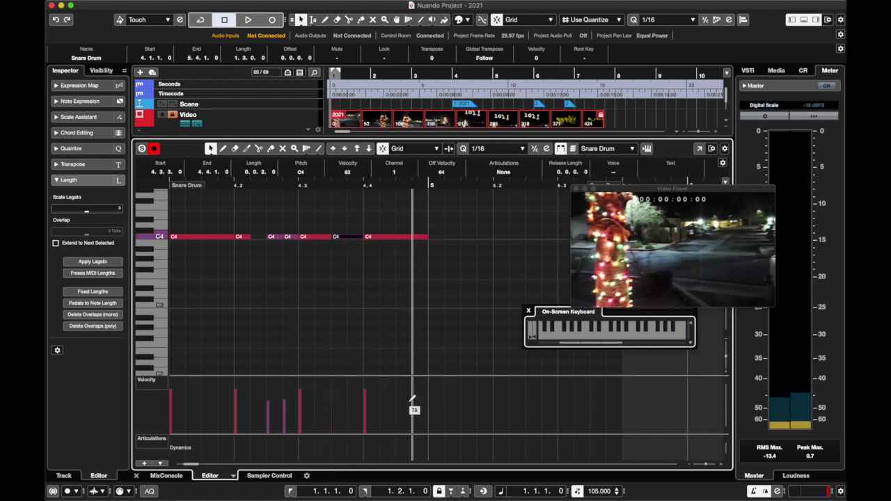
Fill bar 5 with C4 notes: a quarter on beat 1, an eighth and two sixteenths on beat 2, and a quarter on beat 3.
drag(428, 228, 299, 249)
scroll(303, 251, right, 5)
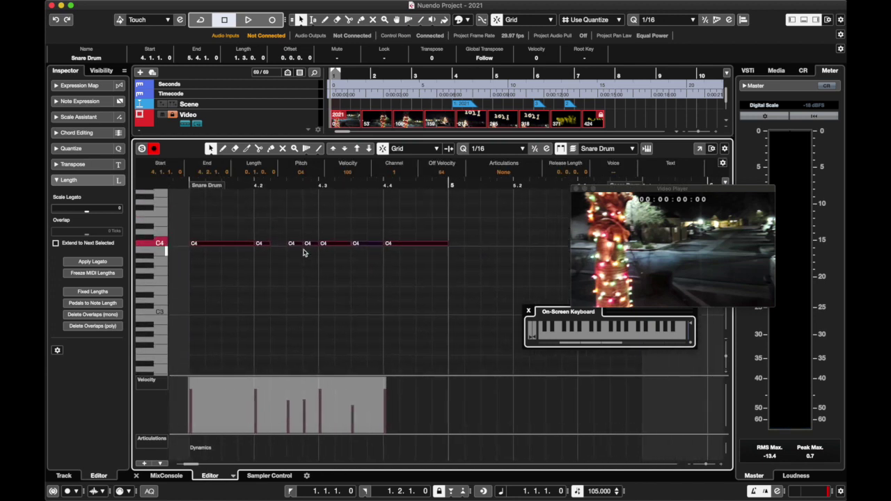
scroll(425, 257, right, 3)
double_click(370, 252)
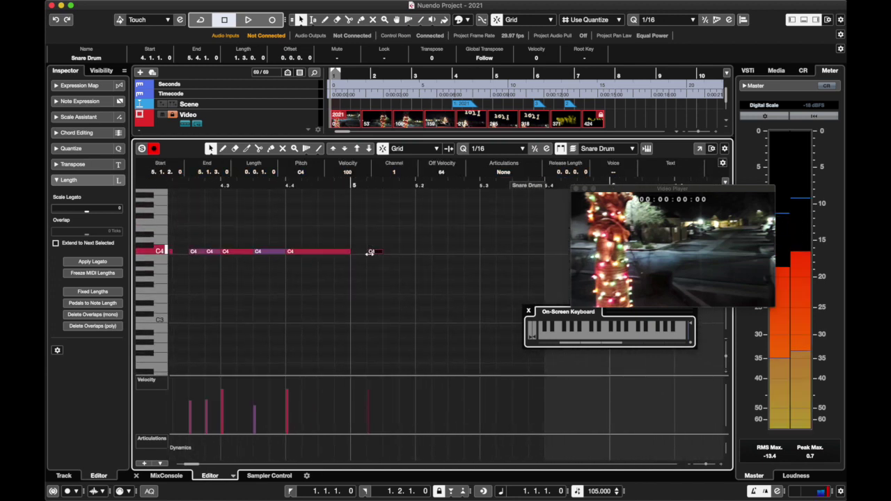
drag(373, 253, 414, 252)
double_click(423, 252)
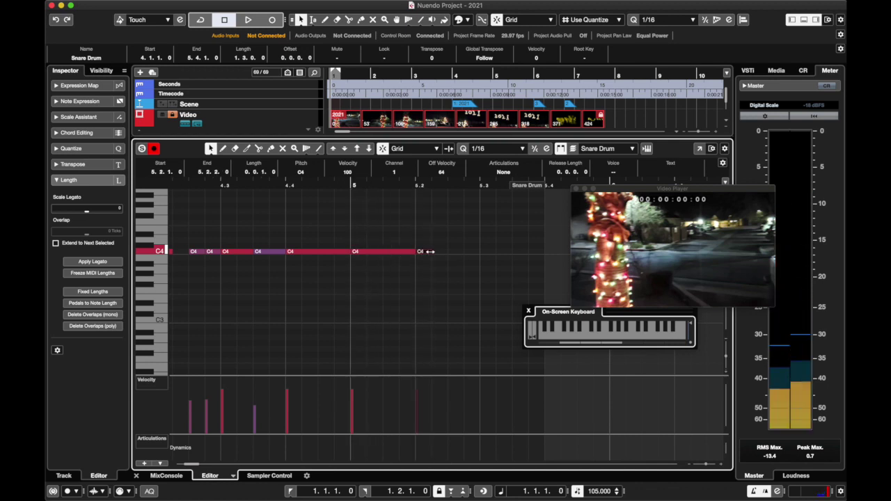
double_click(454, 251)
double_click(470, 252)
double_click(486, 251)
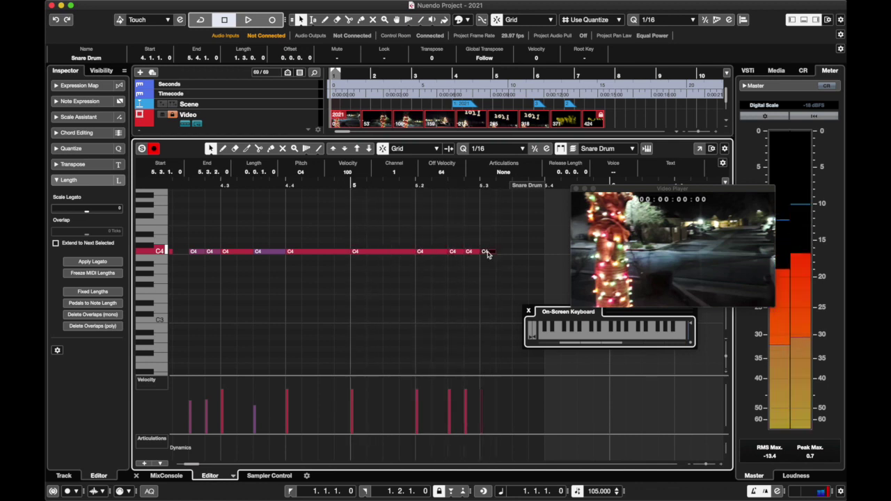
drag(493, 252, 538, 254)
Lower the snare velocities at 4.4.1, 5.1.1, 5.2.3 and 5.2.4, raise 5.2.1 to about 106, and close the editor.
click(291, 386)
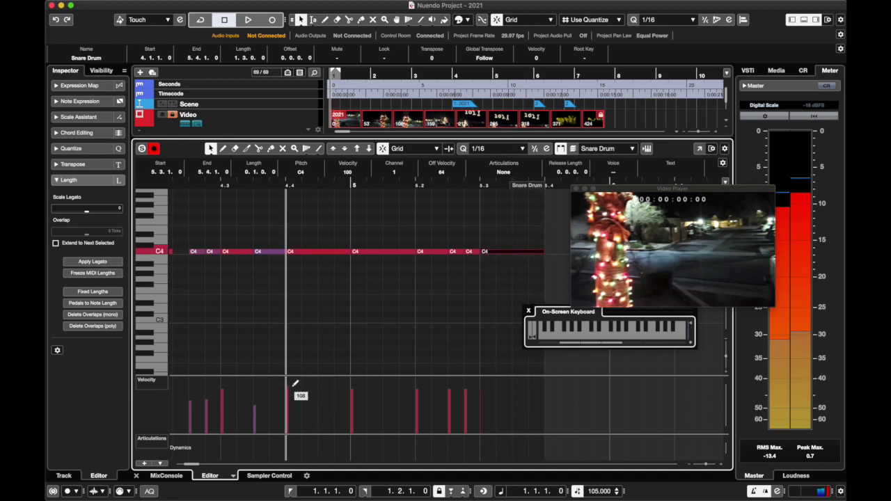
click(354, 398)
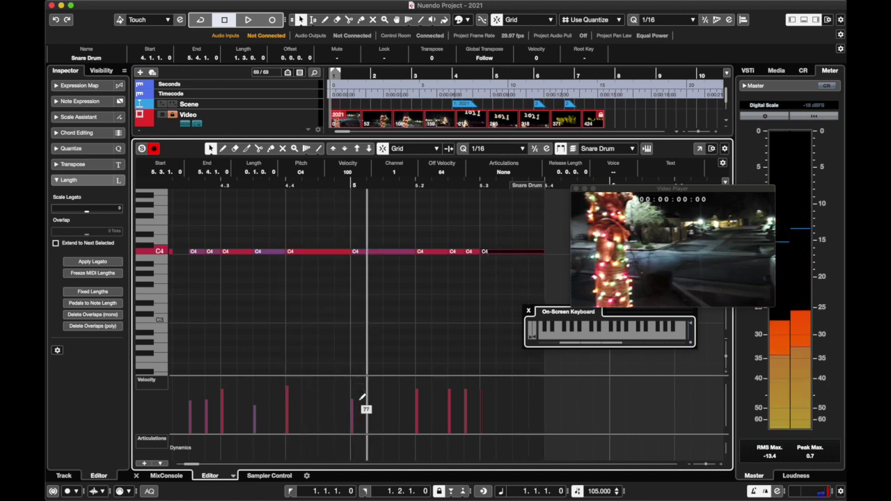
click(289, 392)
click(422, 386)
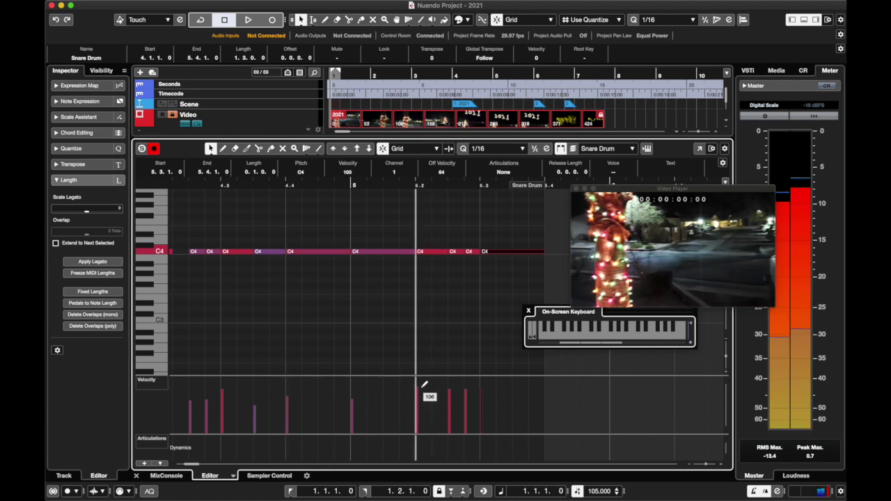
click(465, 403)
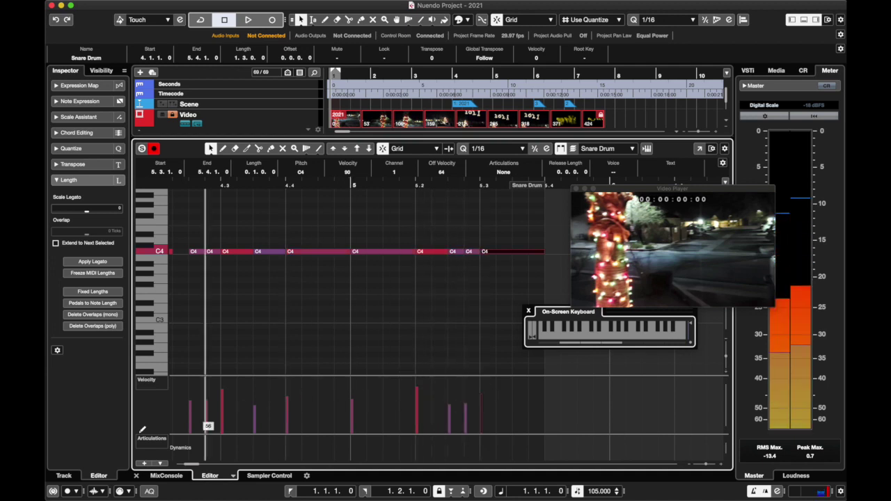
click(137, 476)
Play the whole score from bar 1 with the video to check the snare part, and return the playhead to the start.
key(space)
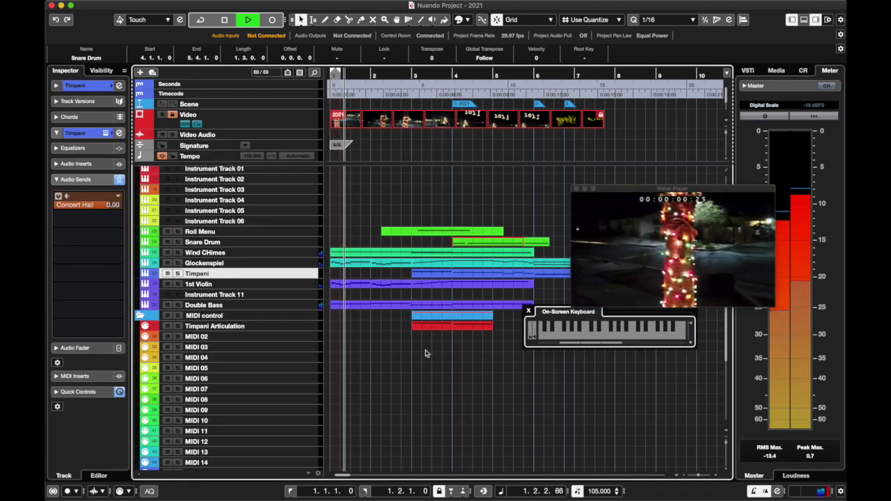
scroll(426, 354, up, 3)
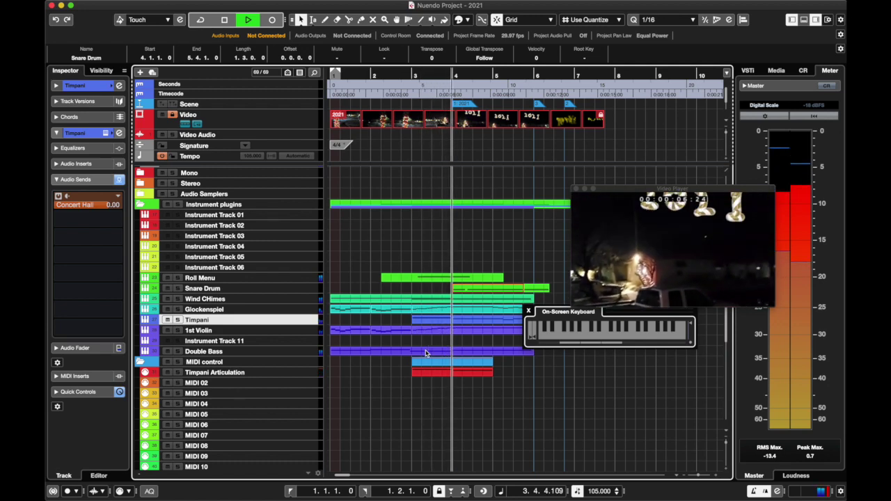
scroll(426, 354, right, 2)
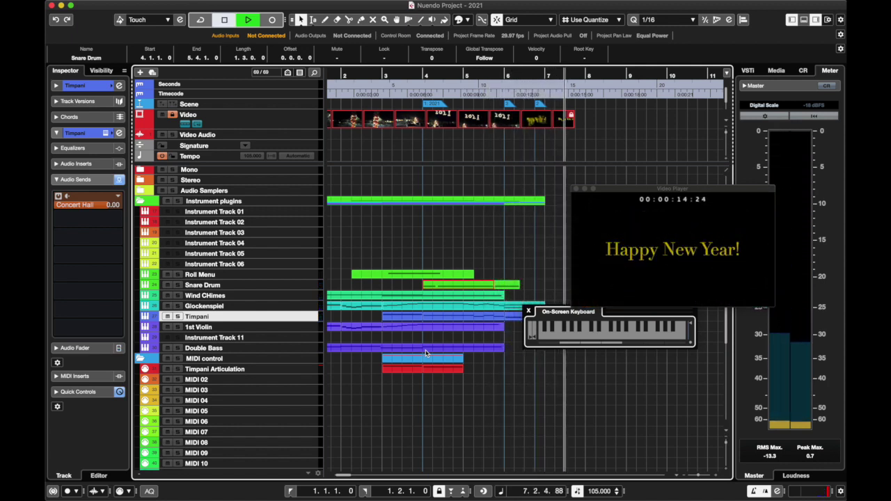
drag(409, 78, 218, 78)
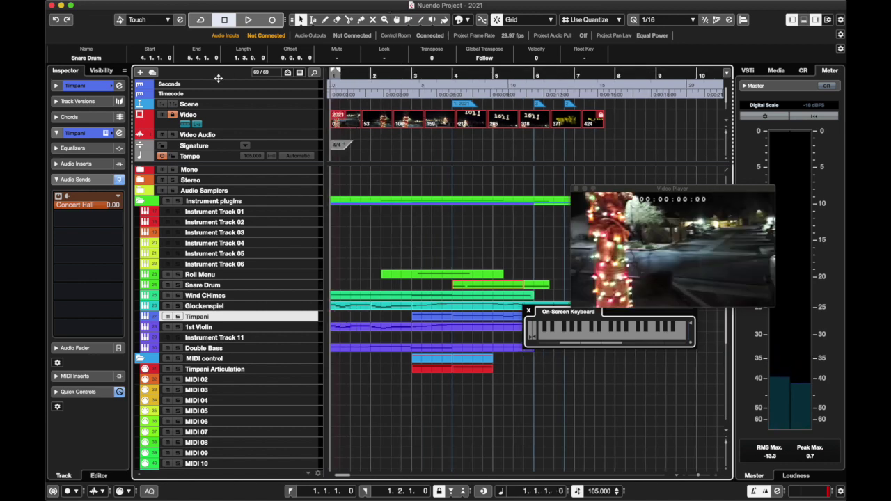
Rename Instrument Tracks 06, 05, 04 and 03 as Tuba, Horn, Trombones and Trumpets.
click(265, 264)
click(226, 266)
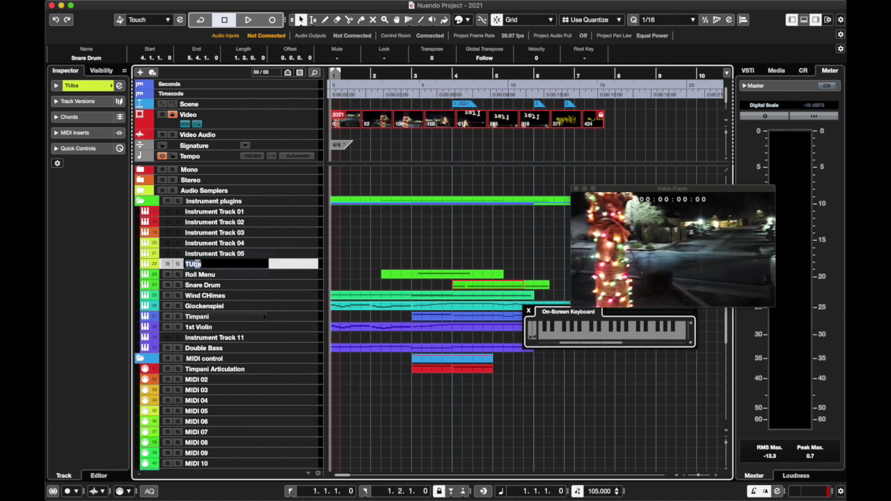
double_click(203, 254)
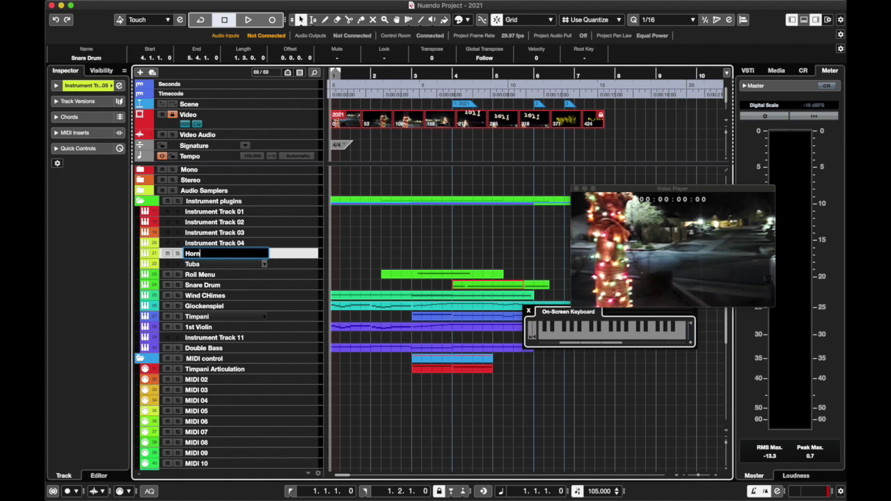
click(203, 244)
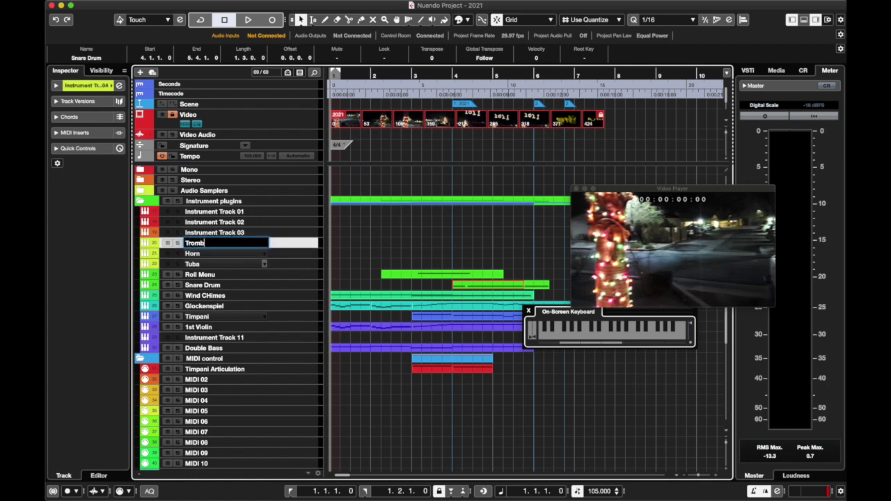
double_click(202, 236)
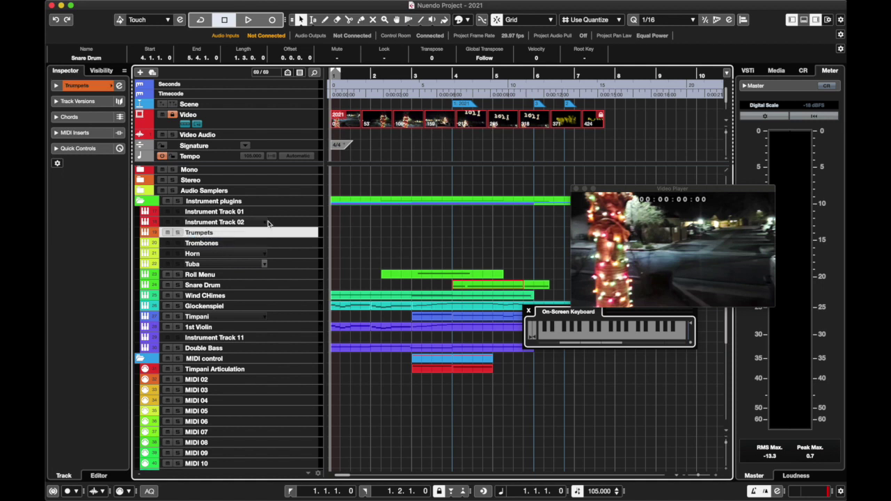
Change the Trumpets track colour to yellow.
click(225, 224)
click(240, 234)
click(153, 234)
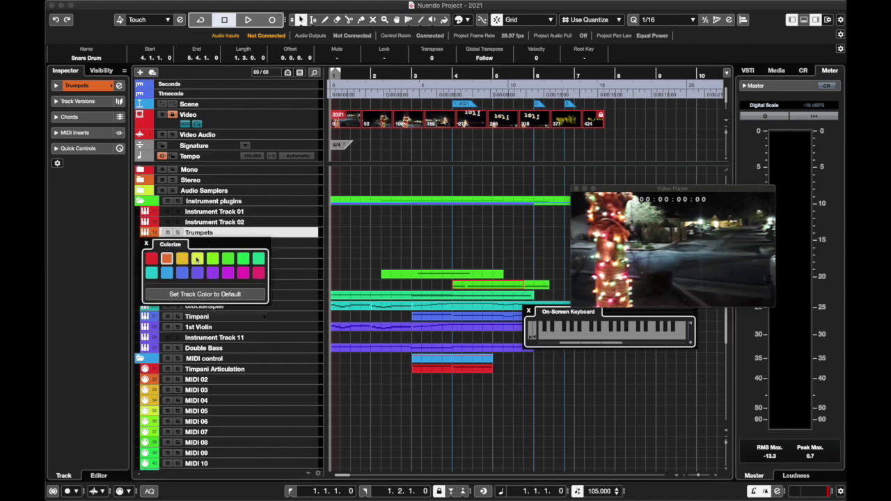
click(257, 236)
Add one BBC Symphony Orchestra instrument track above Trumpets, with its audio output set to Stereo Out.
right_click(292, 237)
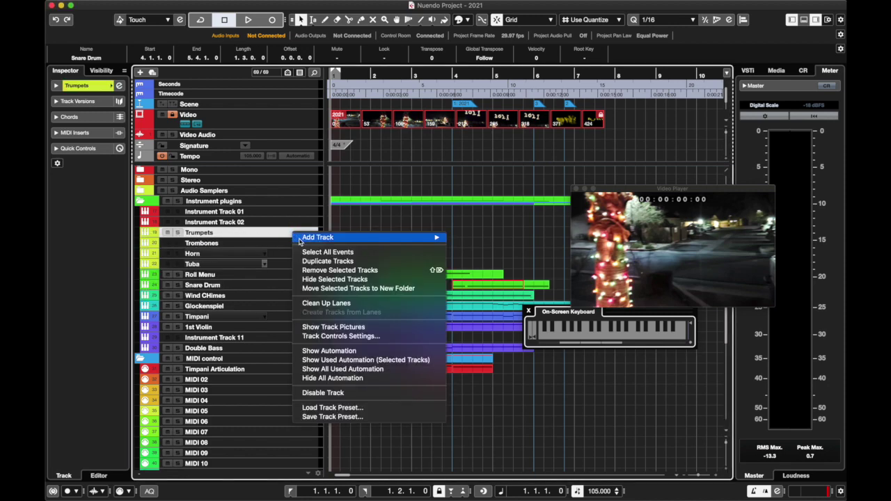
mouse_move(409, 242)
click(466, 245)
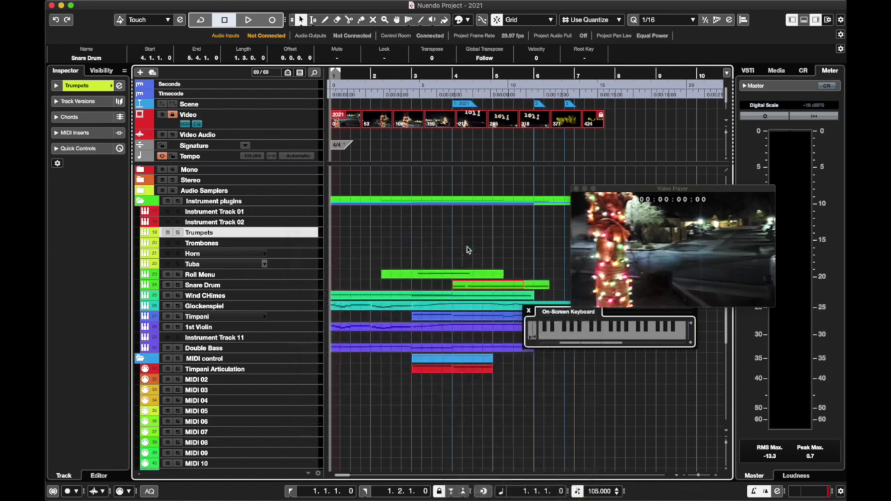
click(460, 169)
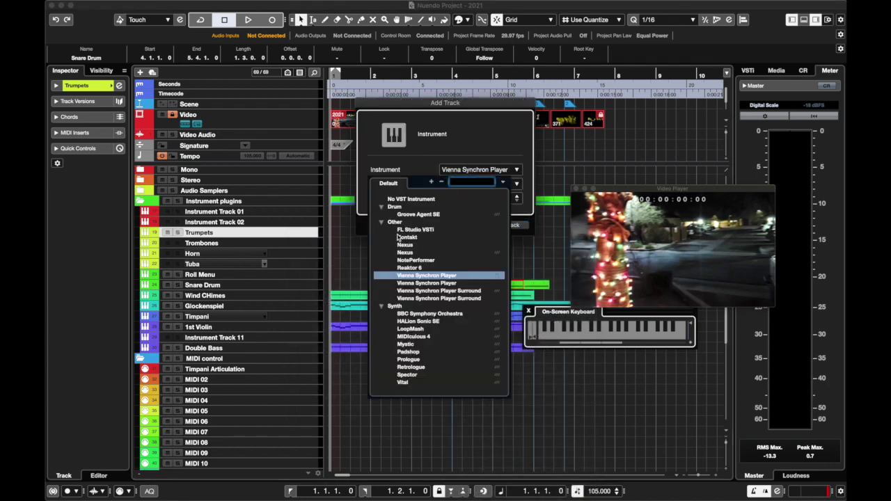
click(424, 314)
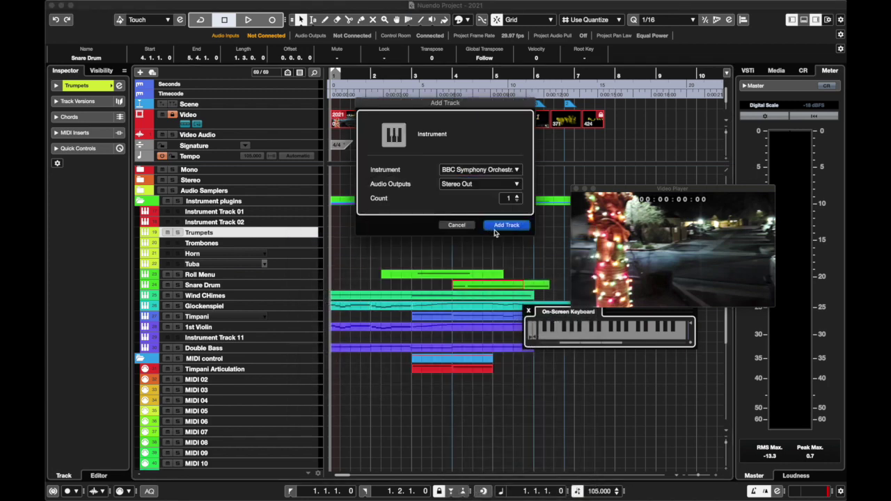
key(Return)
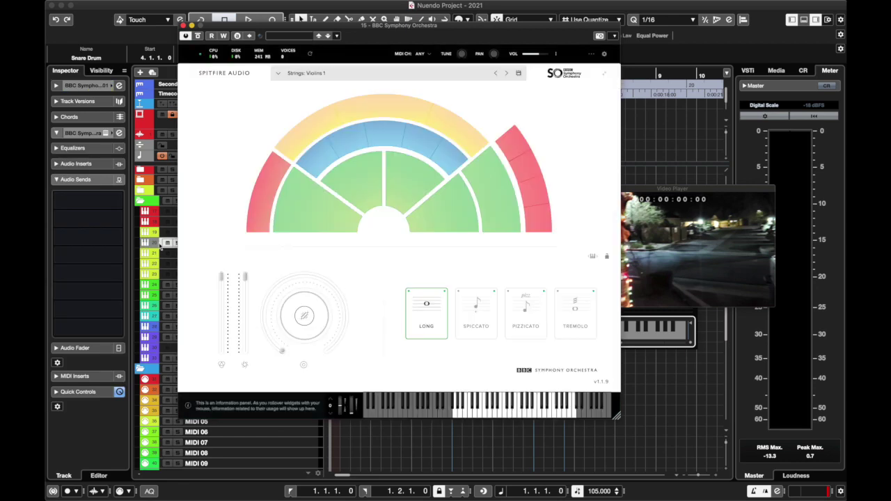
Colour the new BBC Symphony Orchestra track orange.
click(153, 232)
click(155, 232)
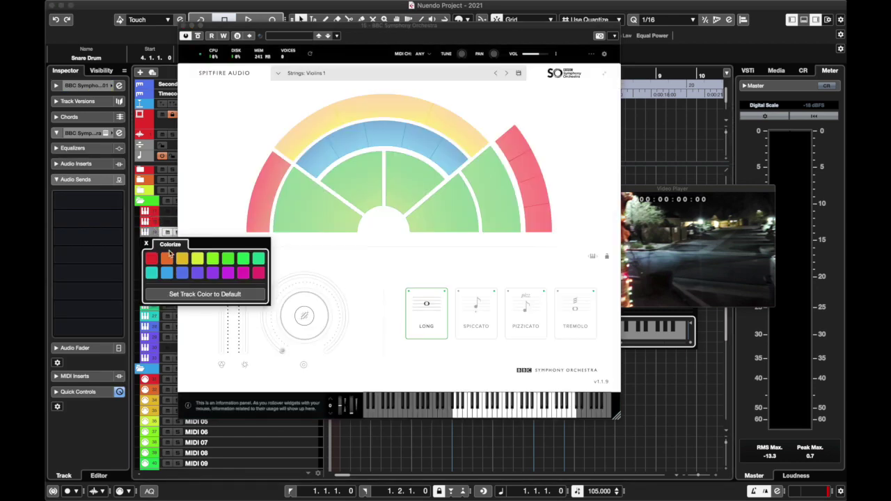
click(167, 259)
Load the Woodwinds: Oboes a3 patch in BBC Symphony Orchestra and close the plug-in window.
click(258, 181)
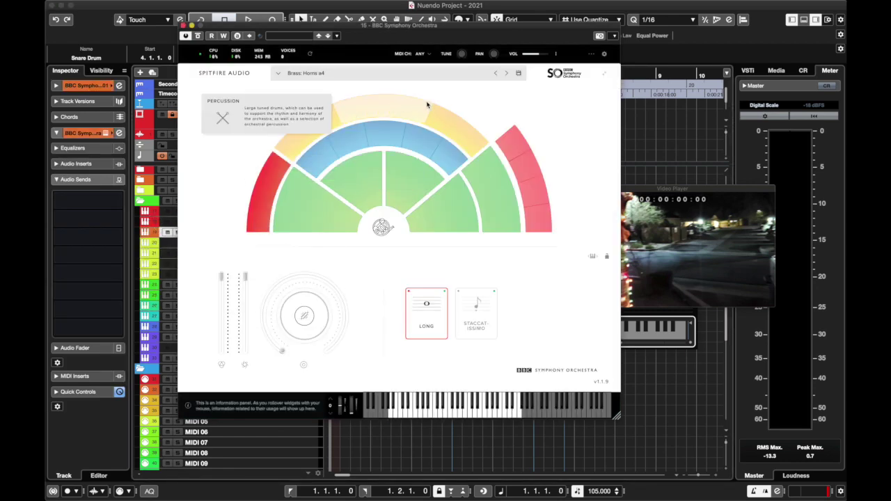
click(468, 147)
click(448, 149)
click(387, 146)
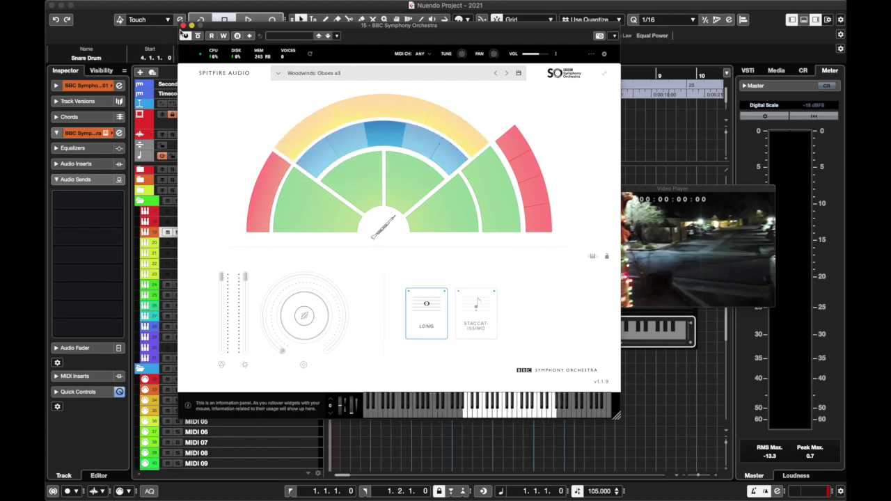
click(182, 26)
Rename the new BBC Symphony Orchestra track as Oboes and give it an active send to Concert Hall.
scroll(505, 235, up, 3)
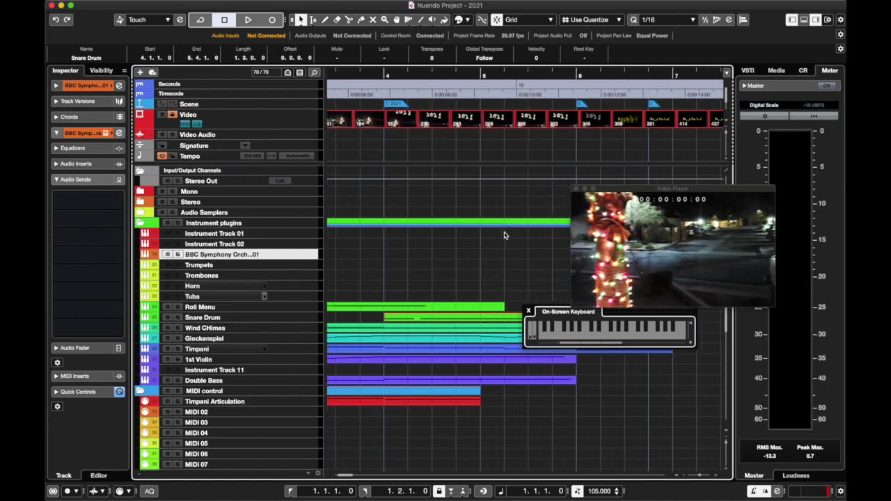
scroll(504, 235, left, 2)
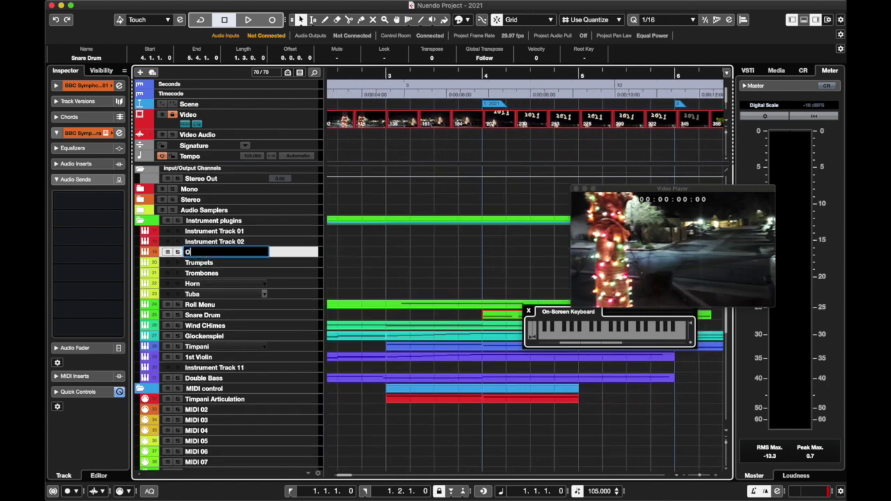
text(Oboes)
key(Return)
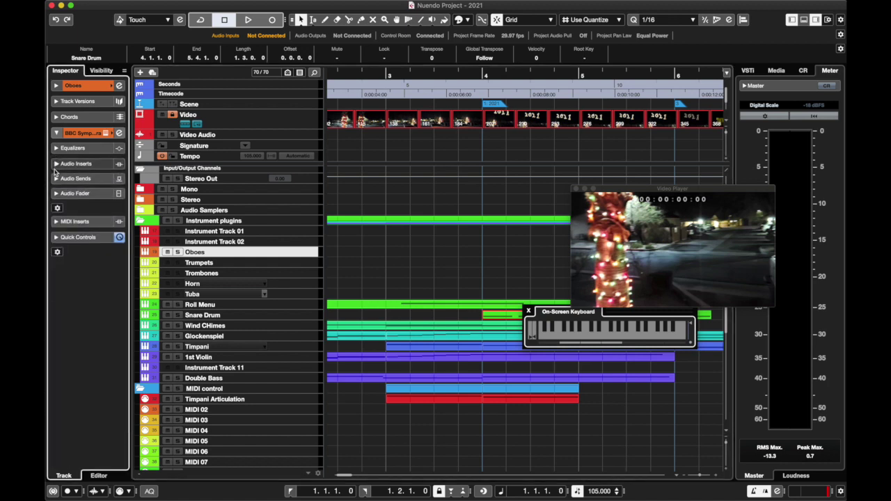
click(69, 203)
click(82, 236)
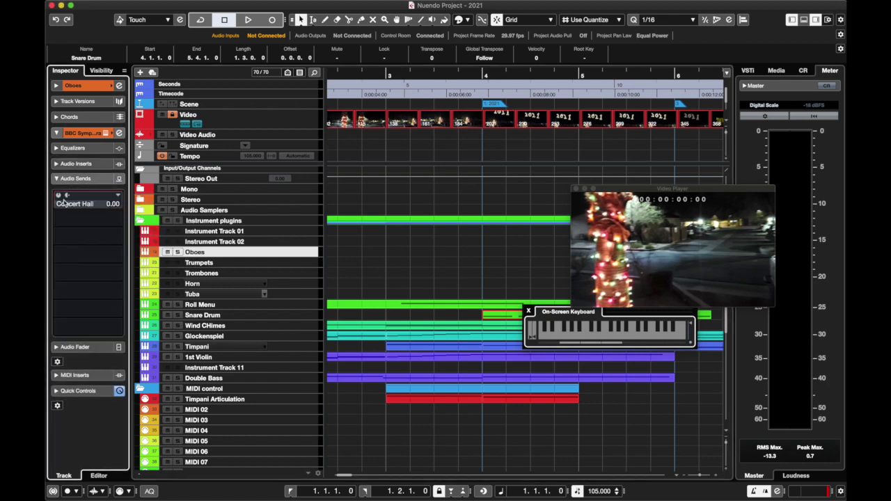
Record-enable the Oboes track and audition a few notes on the on-screen keyboard.
click(604, 332)
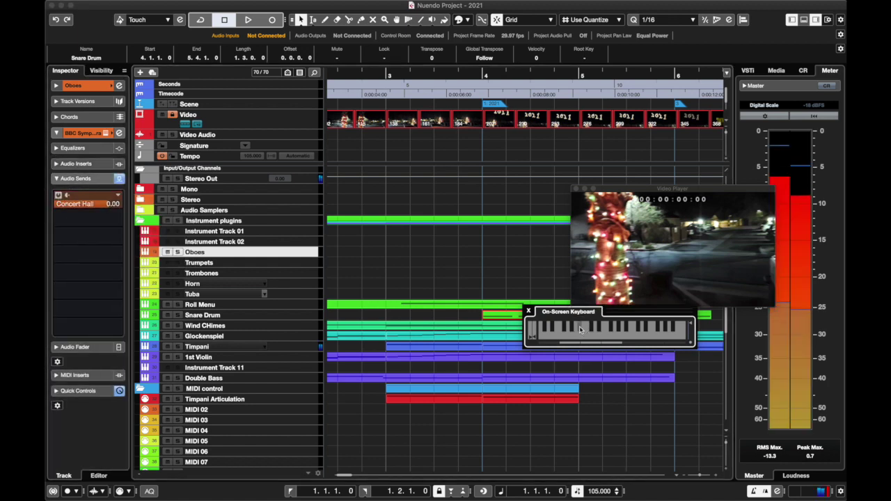
click(636, 342)
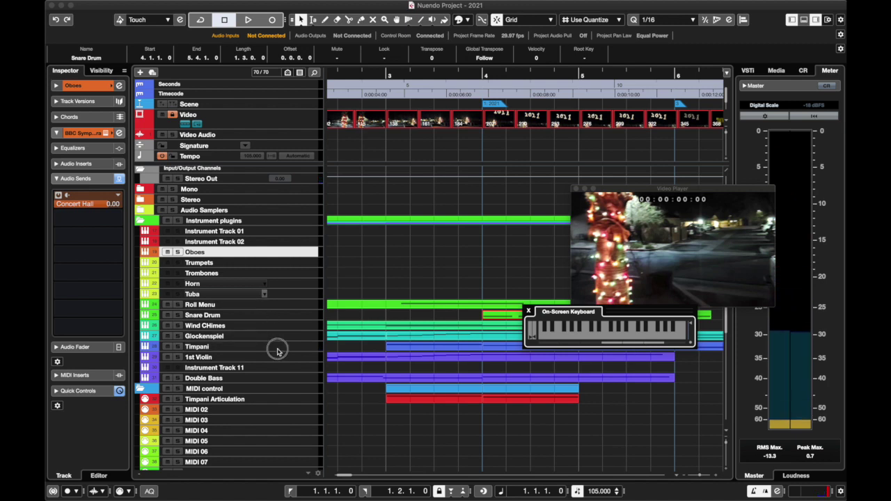
click(277, 350)
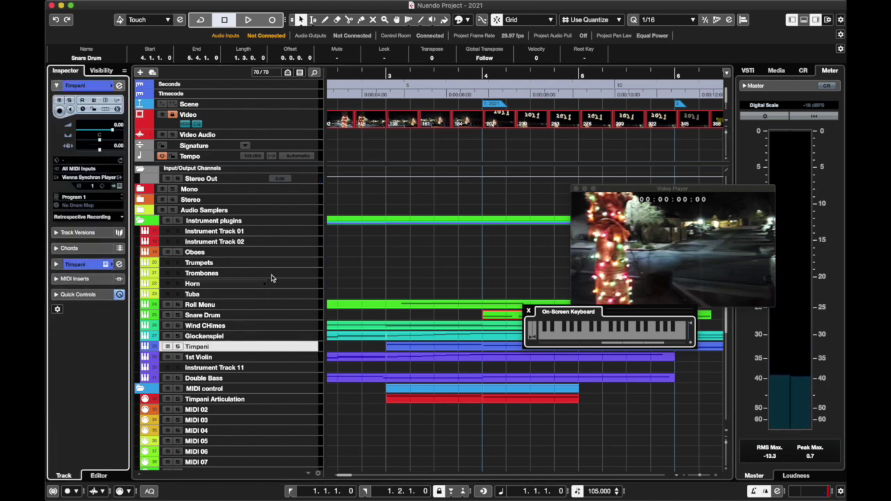
click(278, 253)
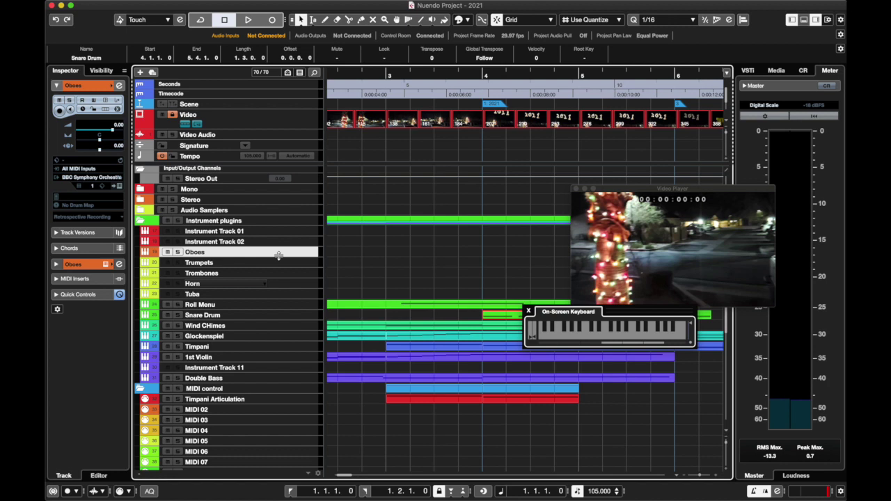
click(59, 111)
click(629, 336)
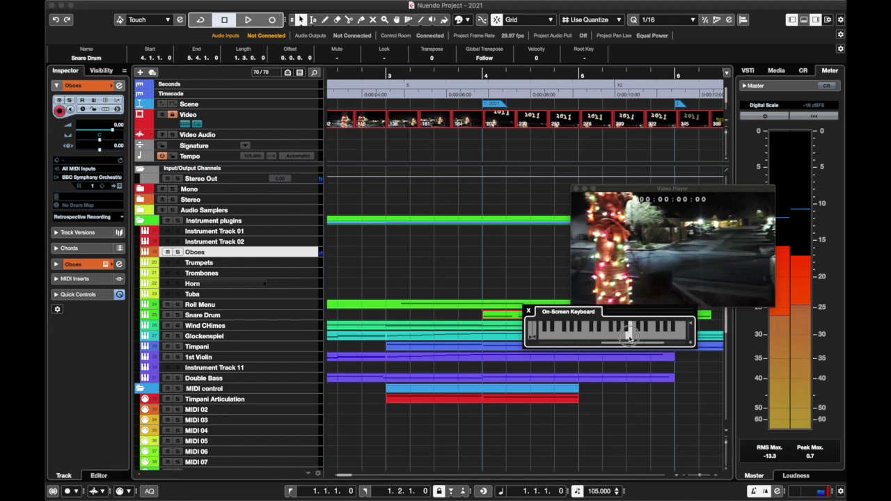
click(627, 332)
click(598, 334)
click(568, 336)
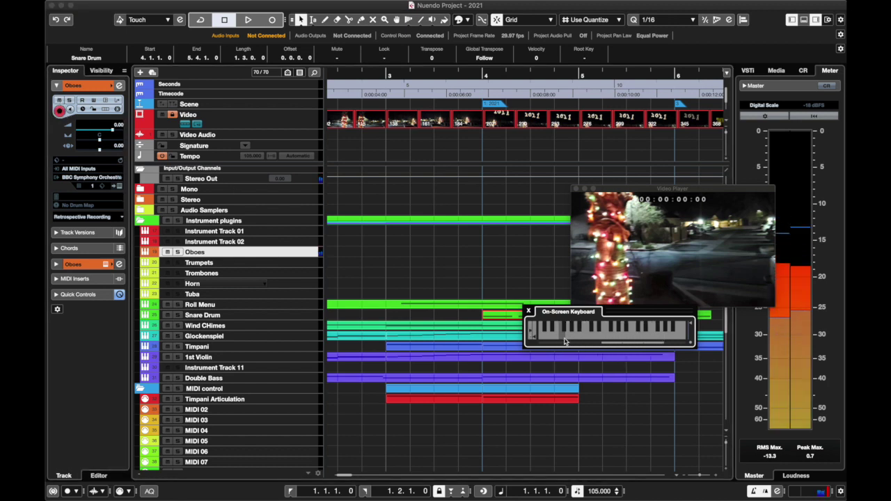
Try oboe notes with the on-screen keyboard and play the score from bar 1 into bar 3.
scroll(431, 289, left, 5)
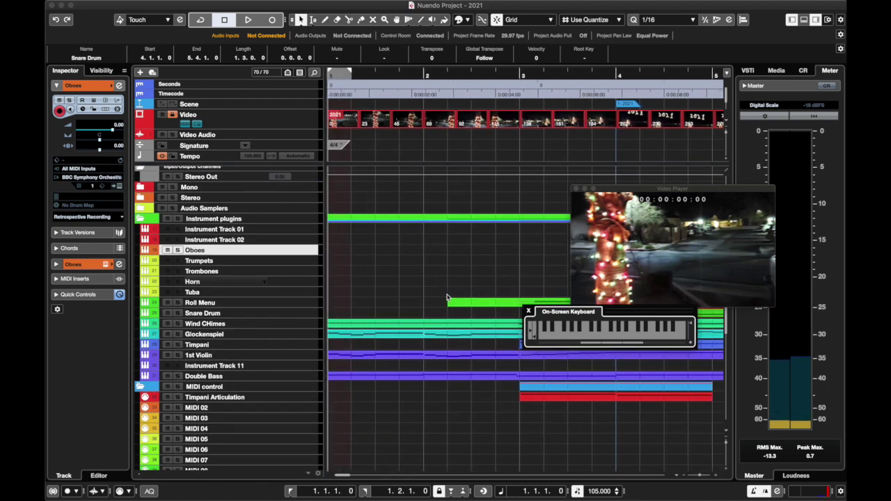
scroll(376, 271, down, 1)
key(q)
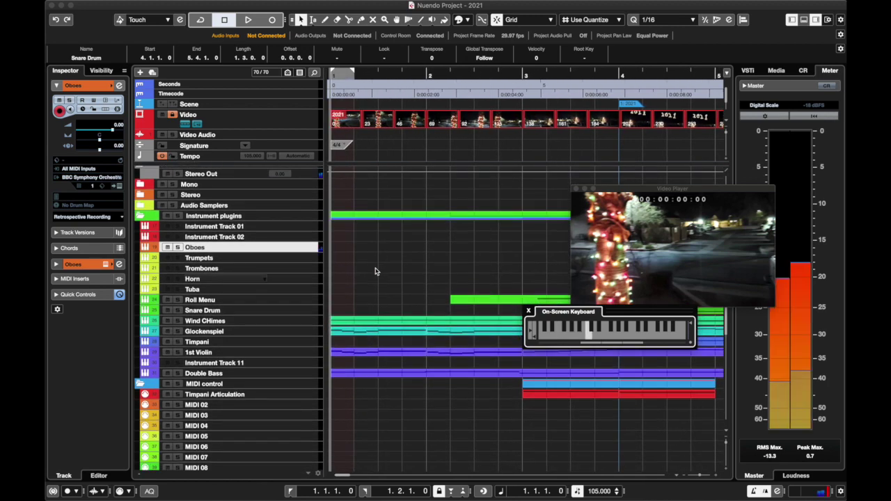
key(y)
key(space)
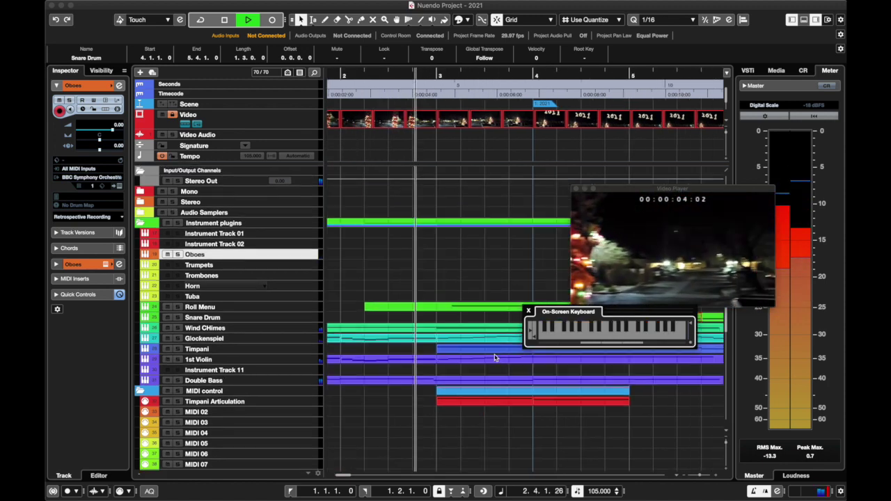
key(space)
key(space)
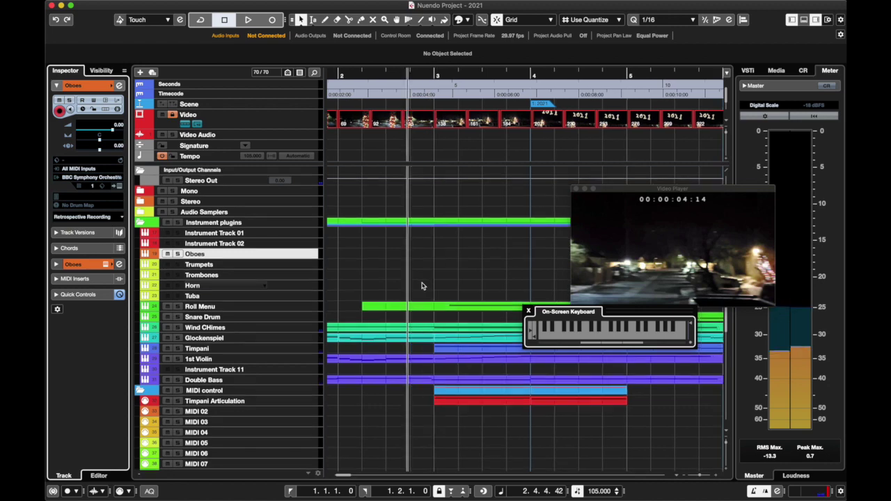
key(space)
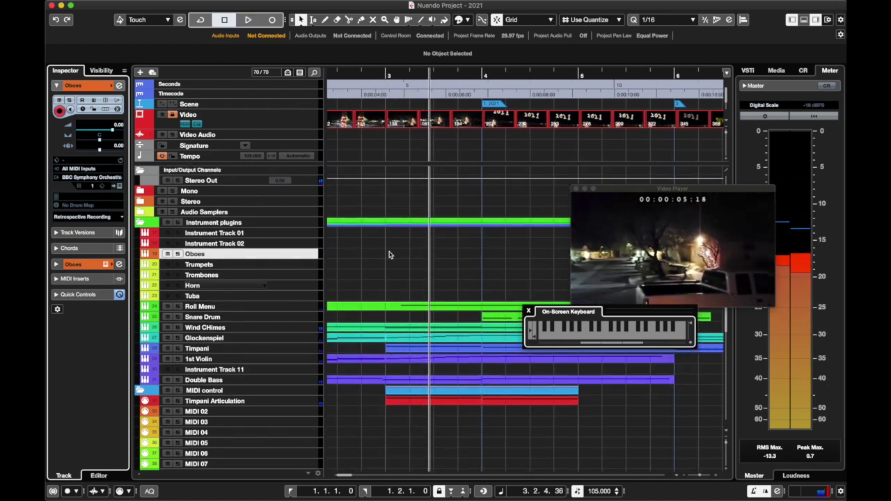
Create a one-bar part in bar 3 of the Oboes track and open it in the editor.
drag(393, 249, 479, 248)
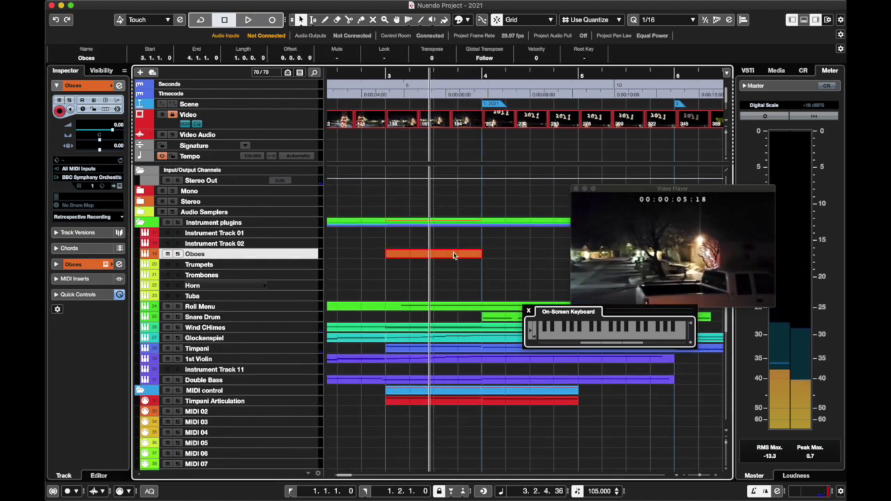
double_click(453, 255)
click(158, 255)
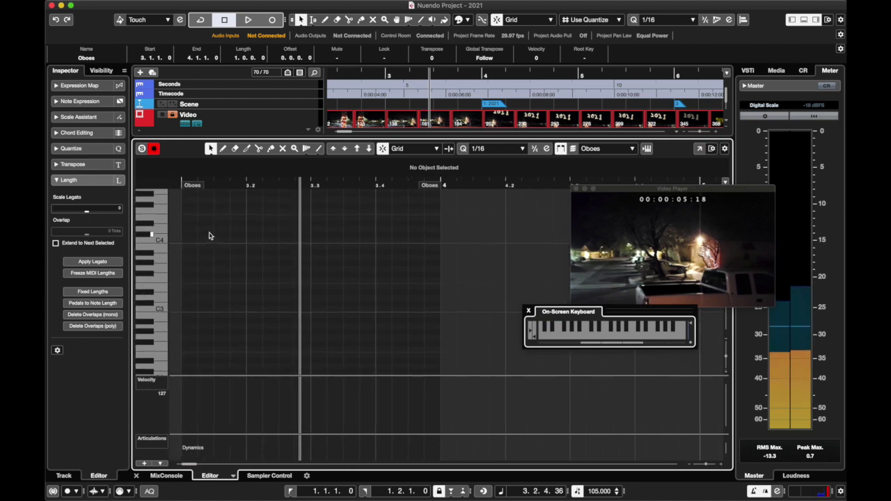
Draw an eighth-note oboe line from 3.1.1, C#4, E4, G4, A4, G4, F#4, E4, and play it back.
mouse_move(183, 234)
mouse_down()
mouse_move(212, 234)
mouse_move(241, 224)
mouse_move(235, 217)
mouse_move(276, 222)
mouse_move(307, 211)
mouse_move(301, 207)
mouse_move(401, 237)
mouse_move(217, 261)
mouse_move(254, 246)
mouse_move(243, 244)
mouse_up()
scroll(272, 211, up, 2)
key(space)
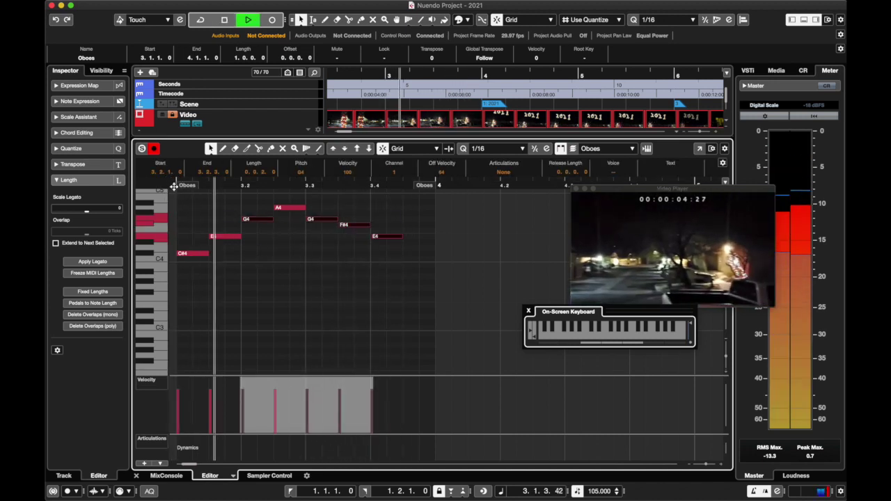
Rework the oboe line into eight eighth notes, C#4, D4, F#4, G4, A4, G4, F#4, E4, and play it back.
click(226, 243)
key(space)
drag(225, 243, 414, 253)
drag(423, 205, 258, 228)
double_click(221, 248)
click(286, 221)
mouse_move(178, 186)
mouse_down()
mouse_move(162, 186)
mouse_move(172, 185)
mouse_up()
key(space)
key(space)
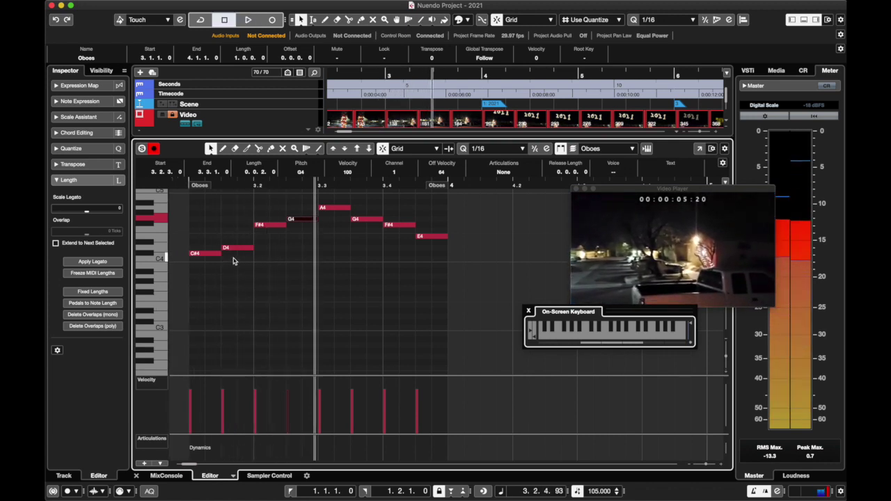
Raise the second oboe note at 3.1.3 to E4 and play the bar again.
click(238, 247)
drag(238, 247, 235, 236)
key(space)
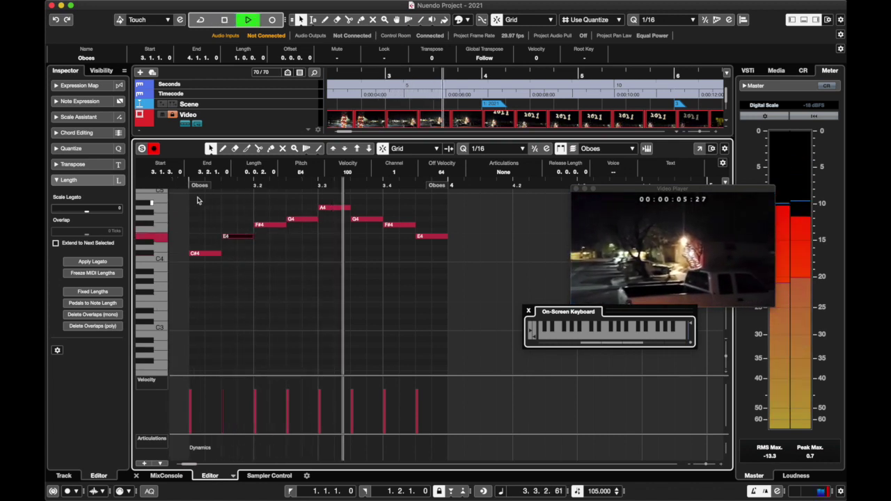
click(185, 186)
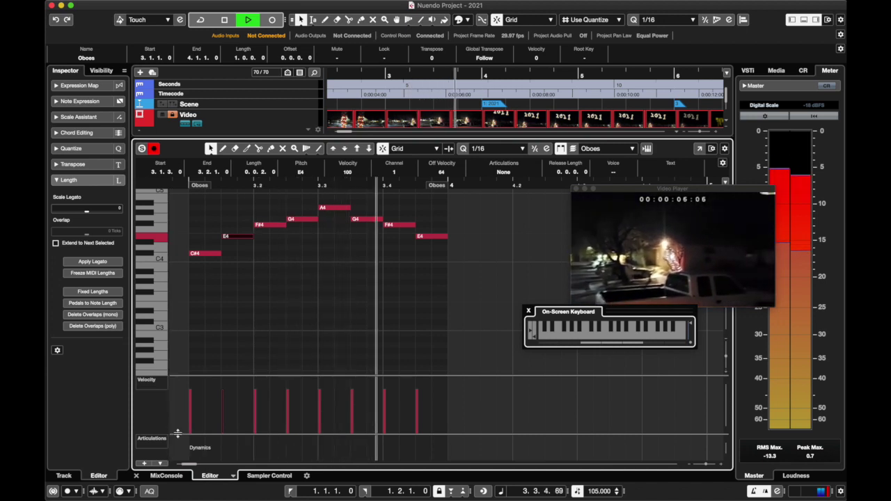
Enlarge the lower controller lane of the oboe part and switch it to CC 11 (Expression).
drag(177, 433, 164, 391)
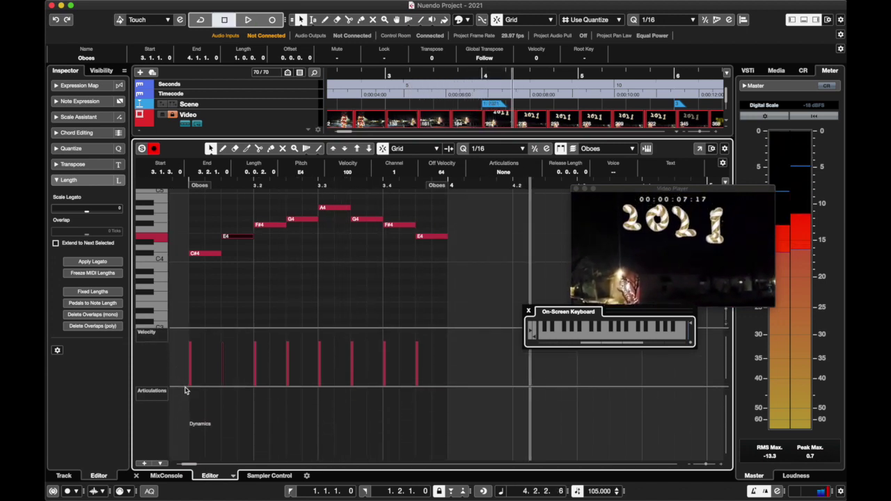
click(161, 392)
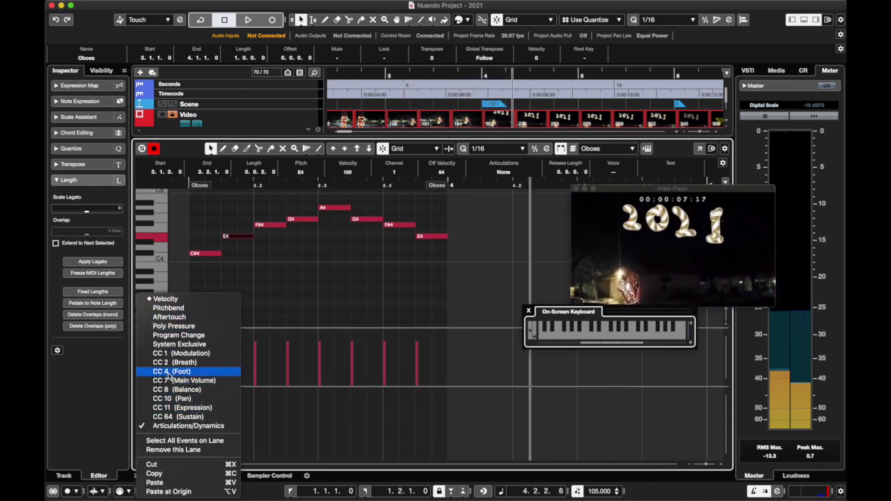
click(174, 354)
click(161, 392)
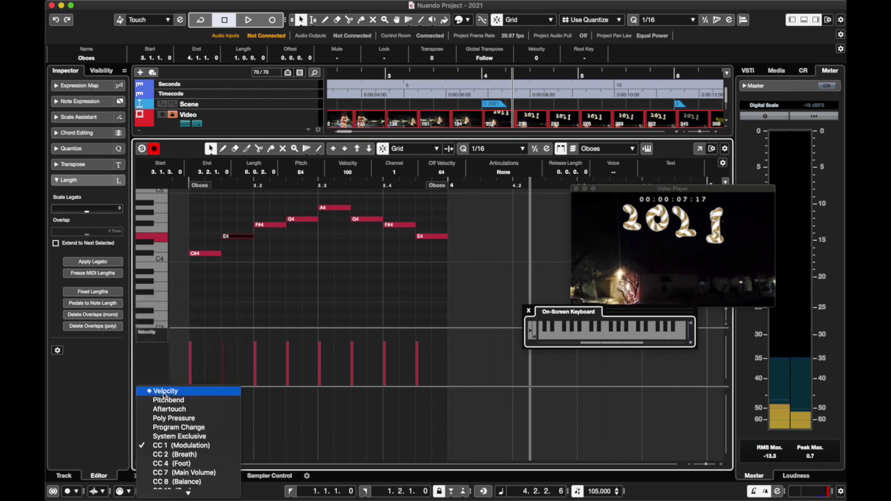
click(176, 363)
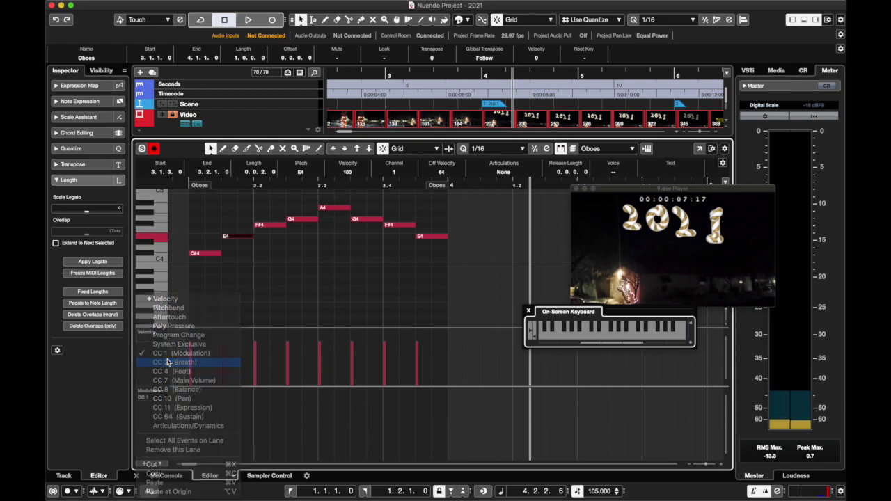
click(160, 390)
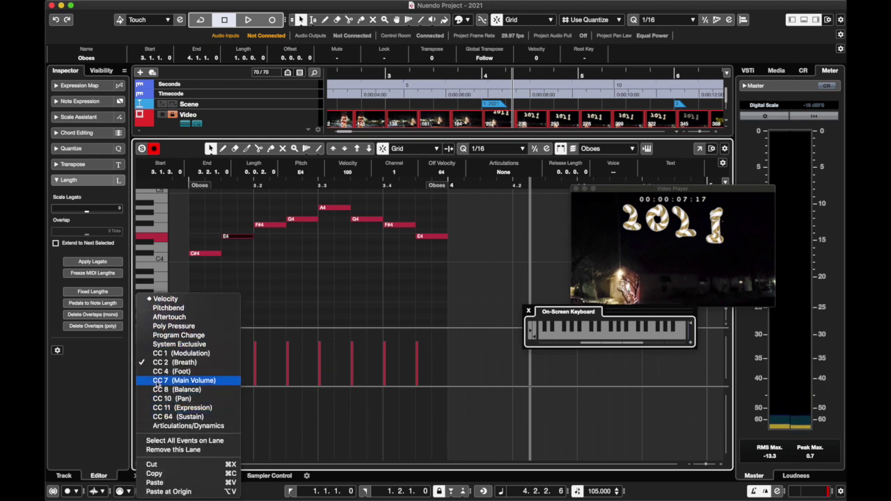
click(184, 407)
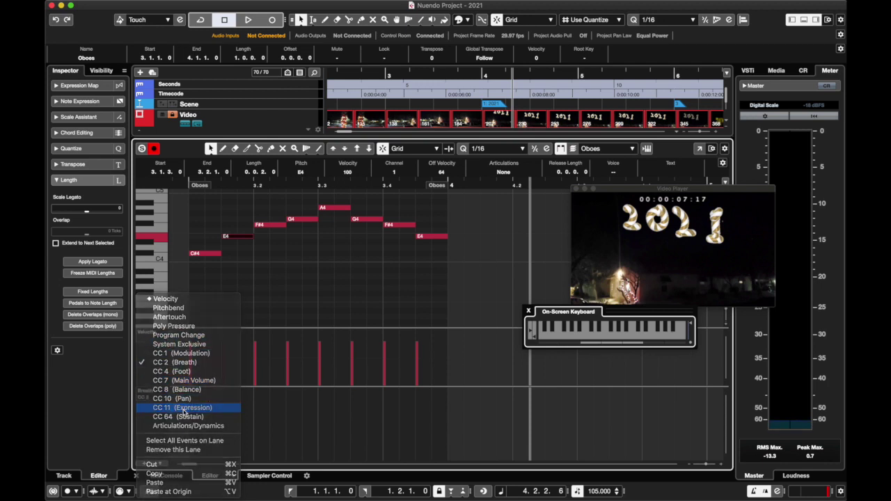
Draw an expression curve over bar 3 that dips near 3.2.4, peaks at 3.4 and ends at 69 at 4.1.1, and play it back.
mouse_move(194, 401)
mouse_down()
mouse_move(326, 421)
mouse_move(419, 410)
mouse_move(255, 412)
mouse_move(284, 415)
mouse_up()
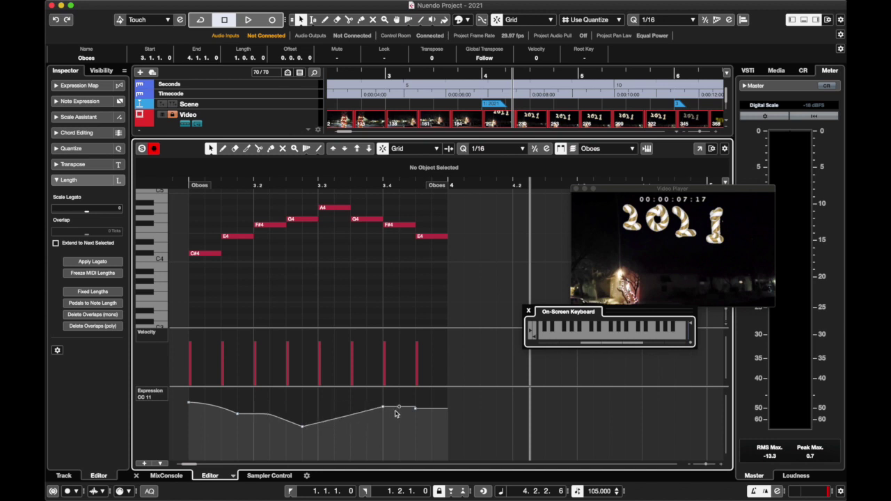
key(super+z)
drag(432, 420, 448, 421)
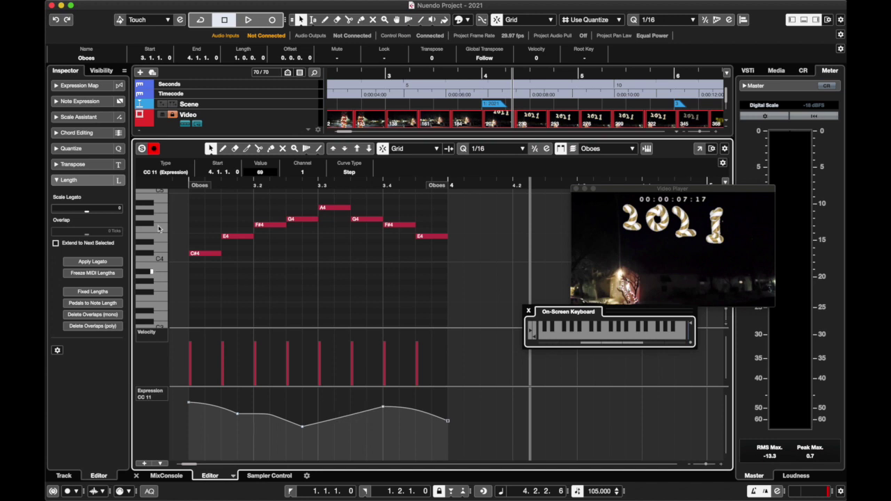
click(180, 184)
key(space)
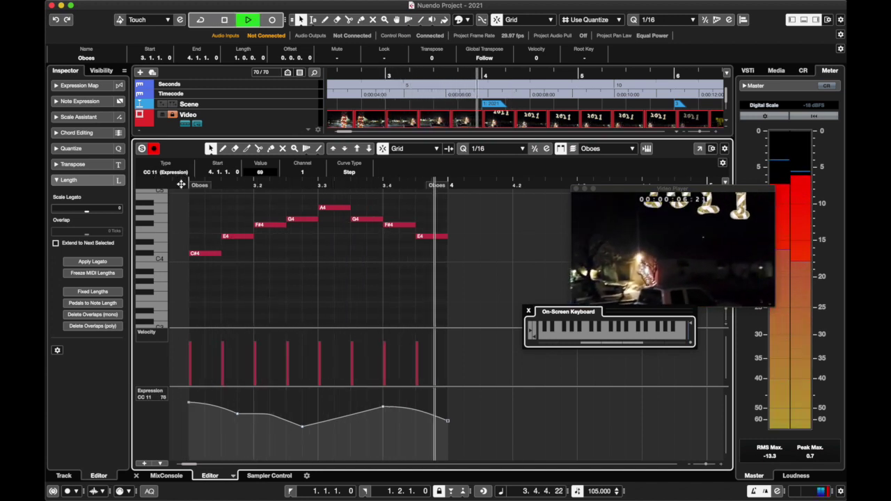
key(space)
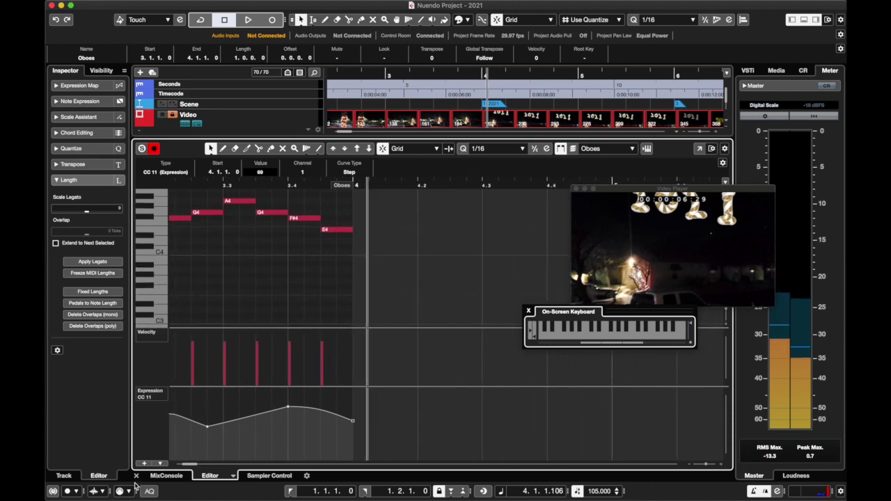
Create a second part on the Oboes track from 4.1.1 to 5.2.1 and open it in the editor.
click(136, 476)
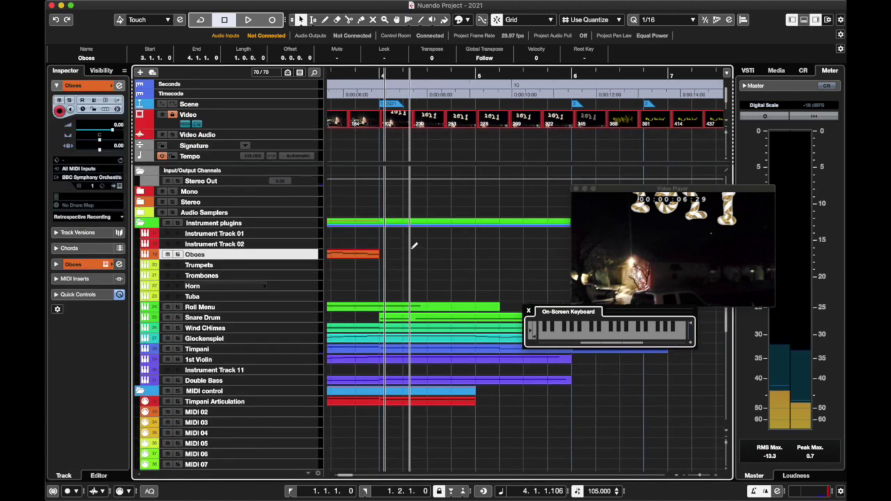
drag(387, 249, 496, 252)
double_click(450, 255)
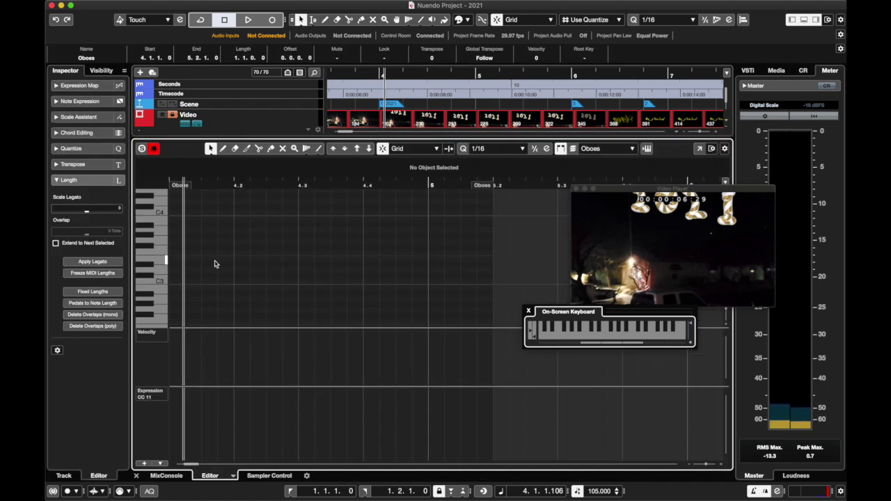
Draw a sustained D4 spanning the whole new oboe part from 4.1.1 to 5.2.1 and adjust its velocity.
click(157, 244)
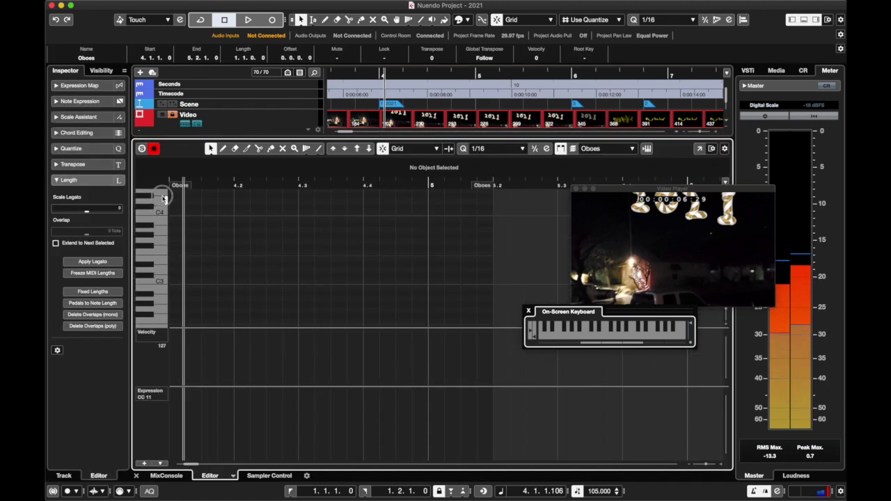
drag(185, 202, 483, 213)
click(176, 357)
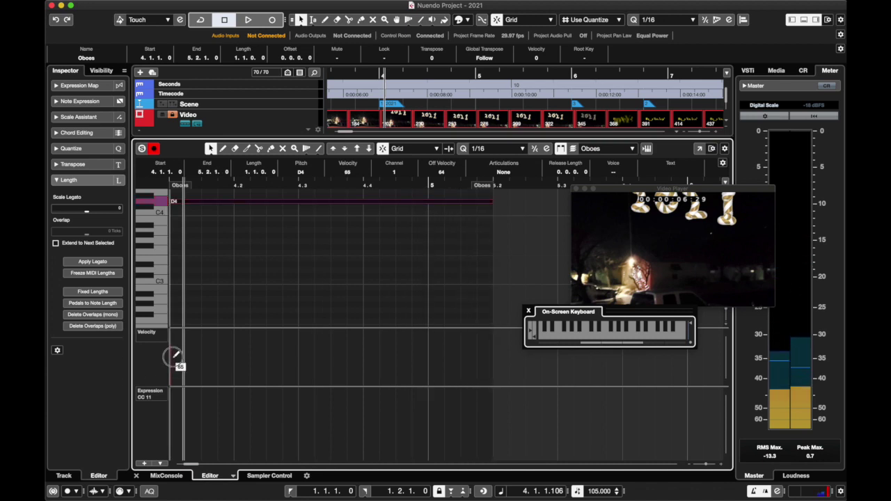
Draw an expression curve under the D4 that dips around 4.2 and rises gently to the end, and play it back in the project.
mouse_move(185, 413)
mouse_down()
mouse_move(251, 422)
mouse_move(495, 413)
mouse_up()
key(space)
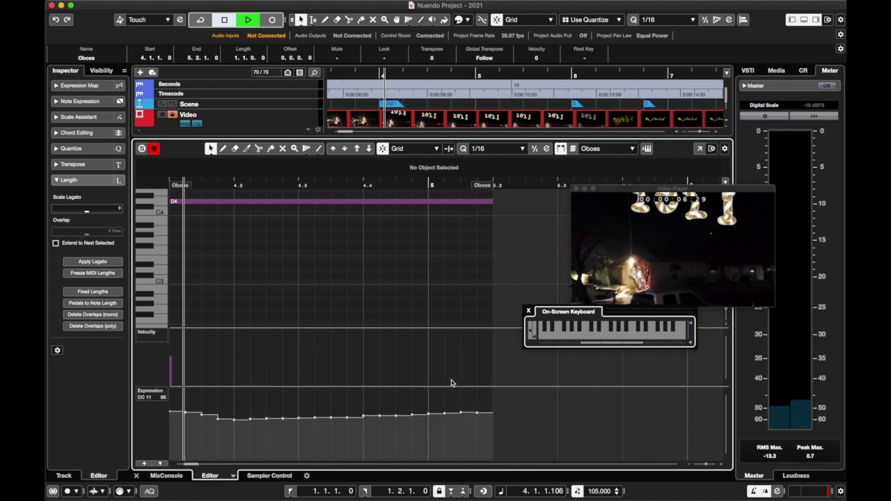
click(136, 476)
key(space)
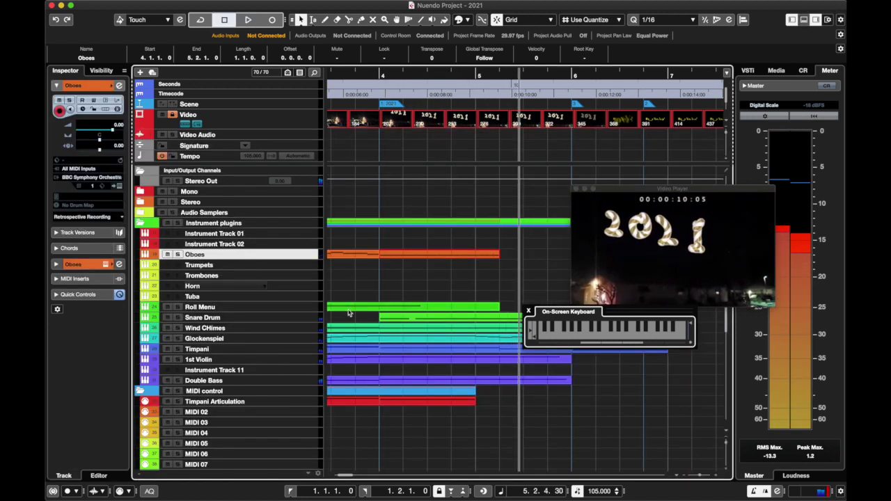
Load BBC Symphony Orchestra on Instrument Track 01, choose the Woodwinds: Piccolo patch and audition it.
scroll(494, 274, left, 5)
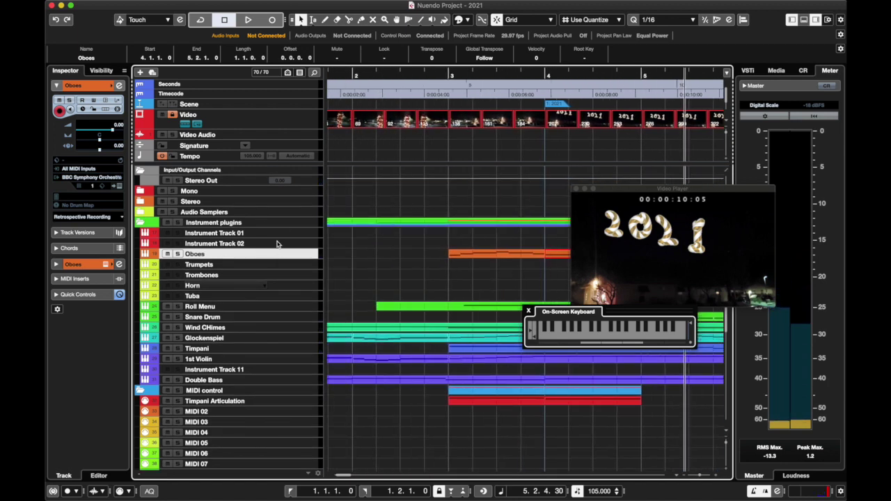
click(275, 234)
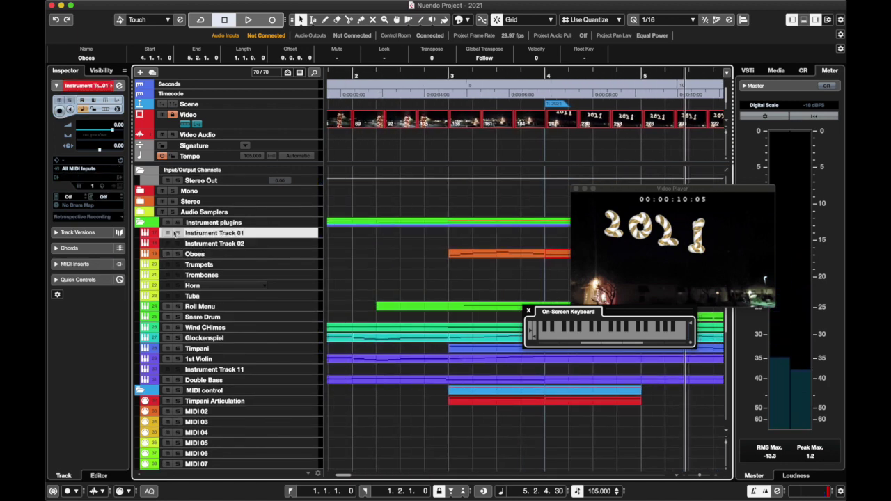
scroll(469, 271, right, 3)
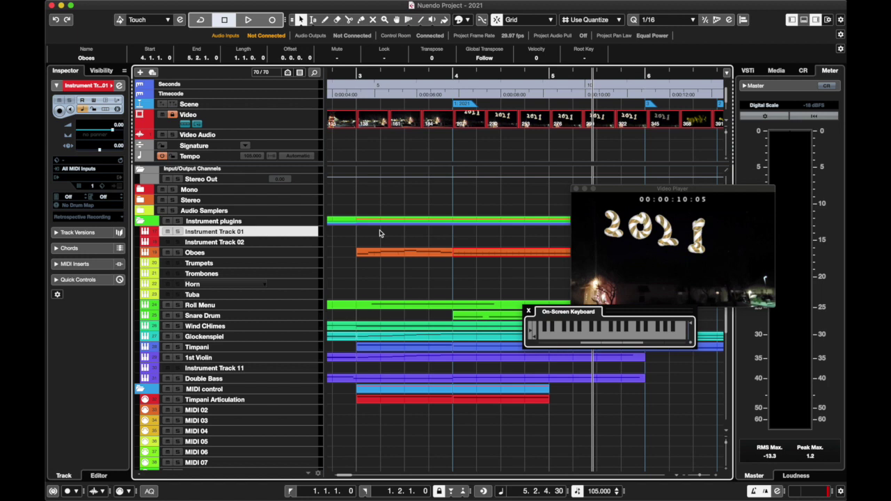
scroll(398, 239, up, 1)
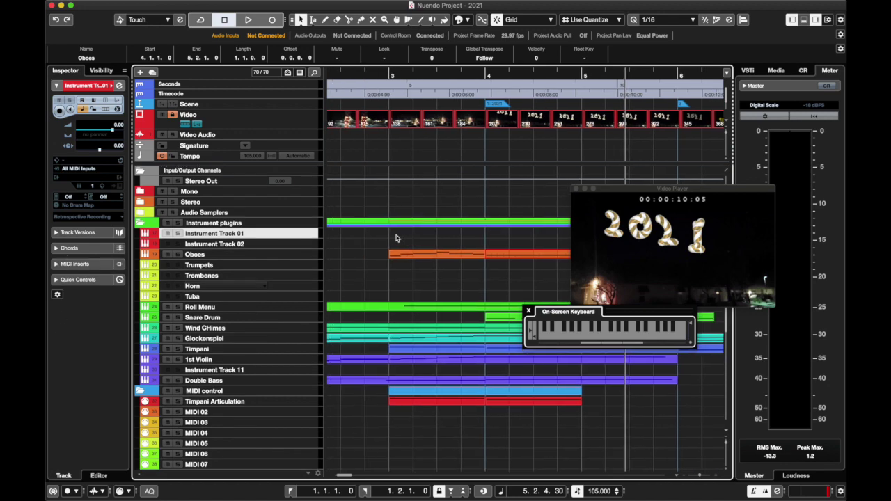
scroll(398, 239, right, 2)
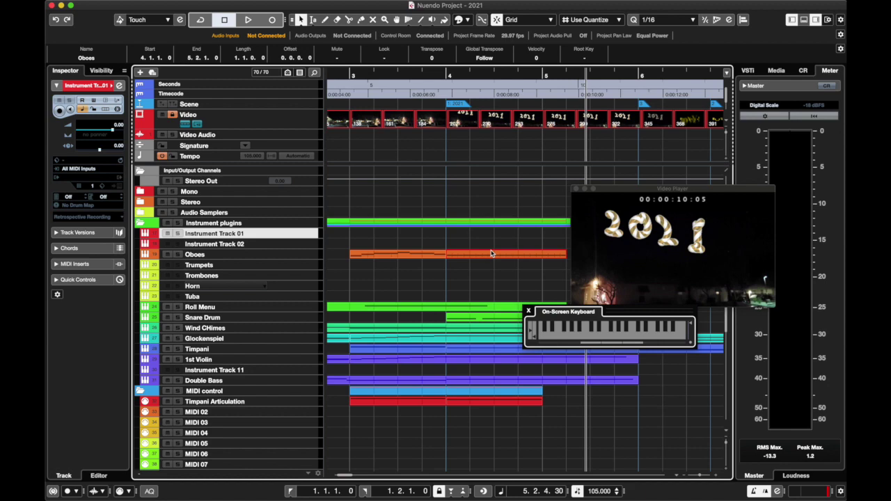
scroll(420, 285, left, 2)
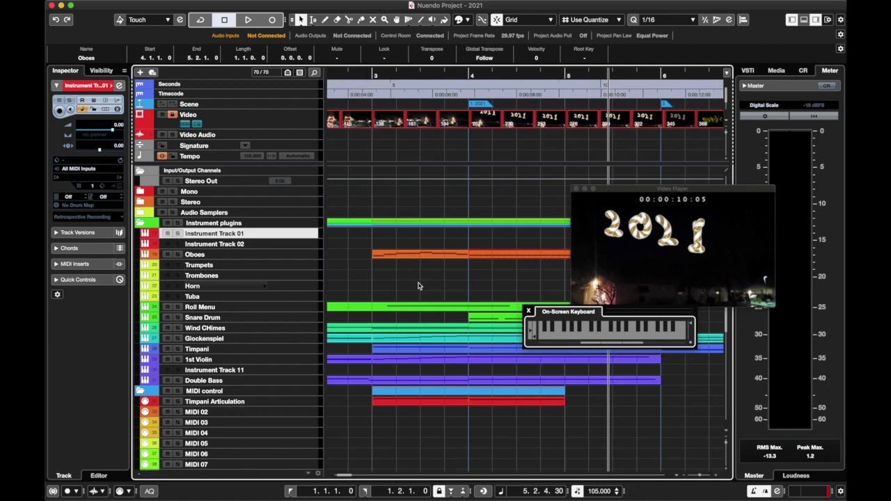
scroll(419, 285, down, 1)
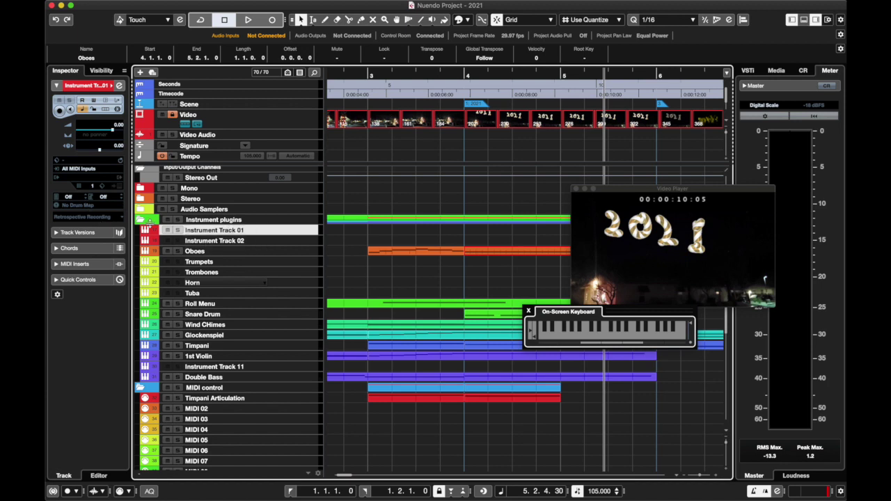
click(55, 247)
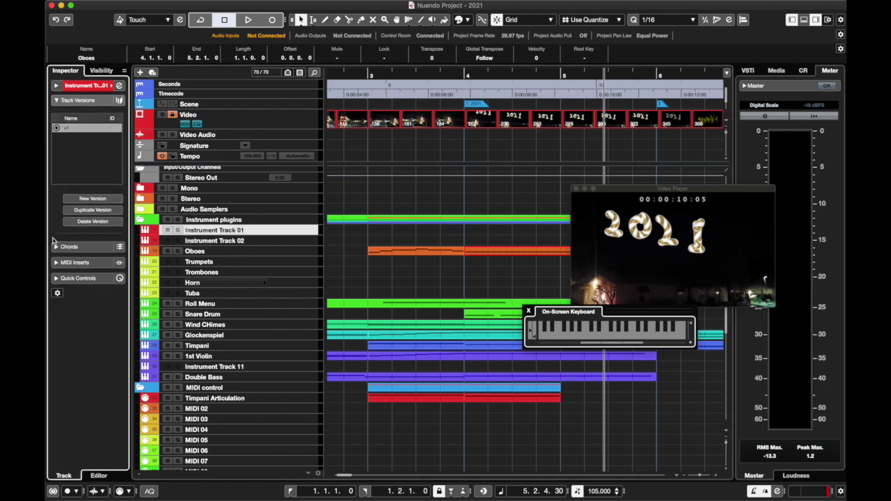
click(56, 85)
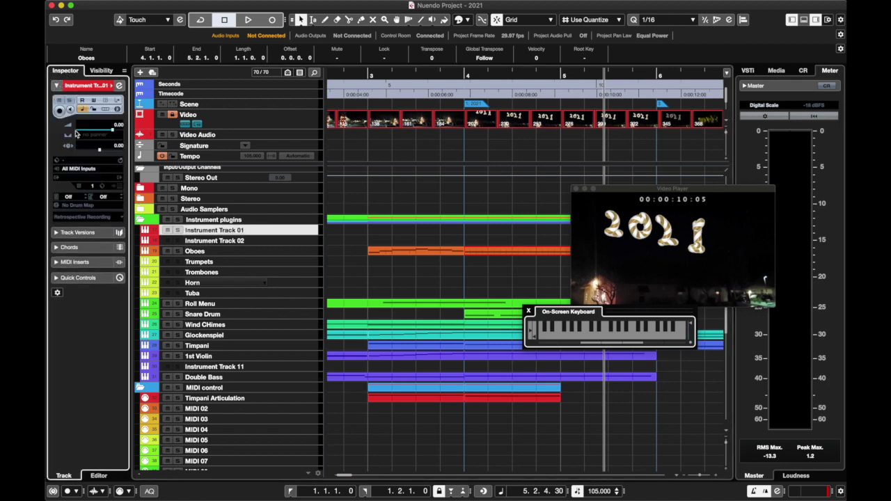
click(95, 231)
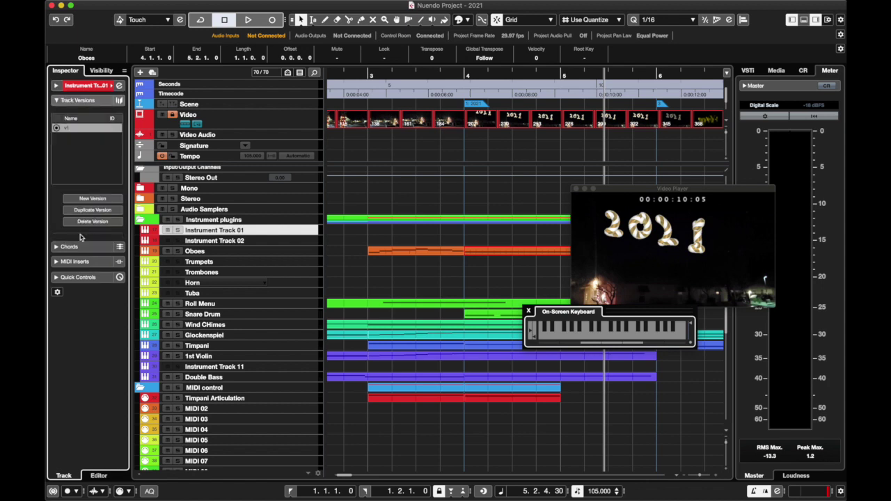
click(57, 84)
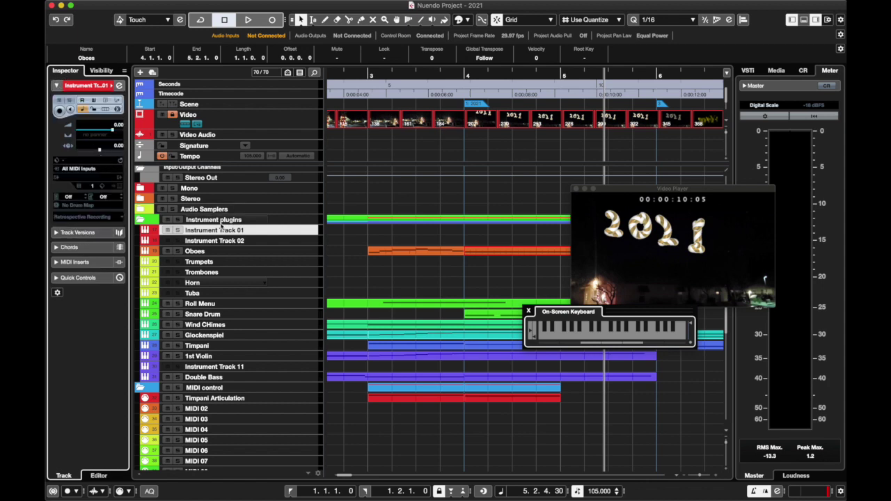
right_click(221, 226)
click(106, 178)
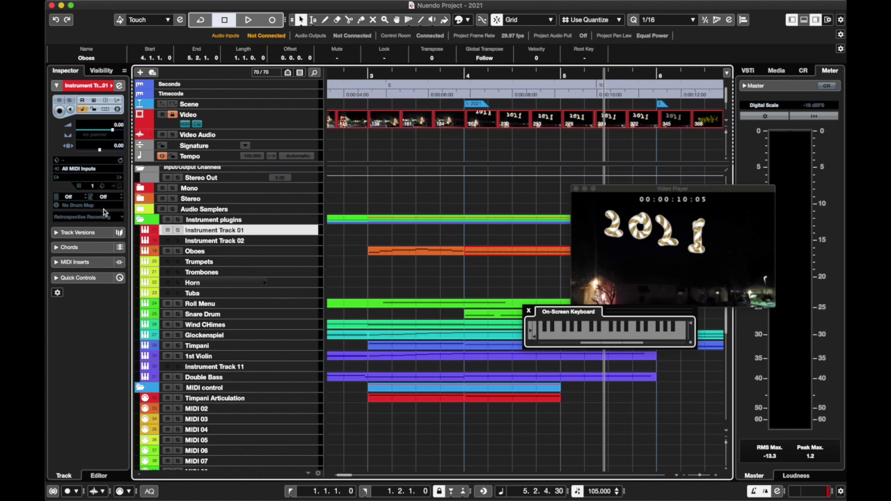
click(117, 178)
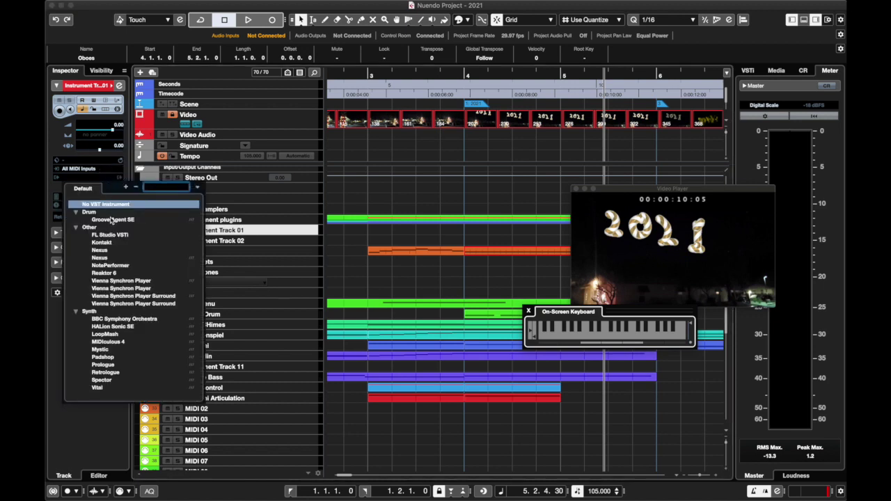
click(122, 319)
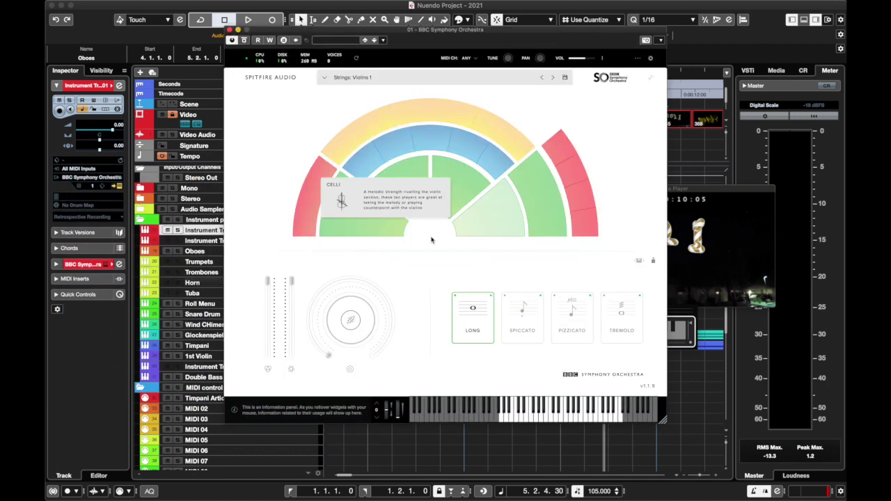
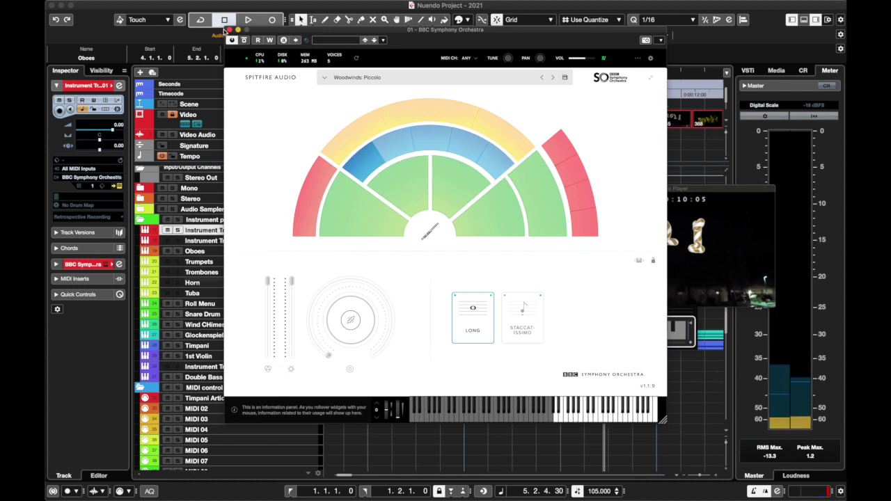
click(613, 407)
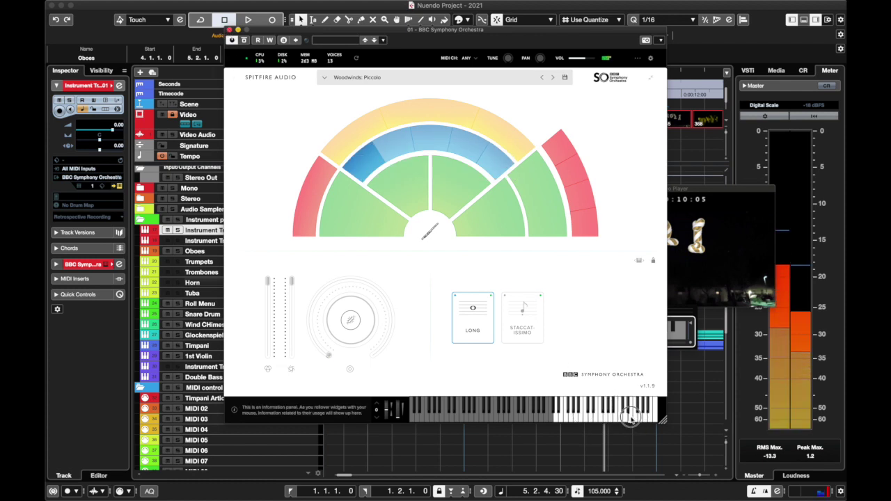
click(229, 30)
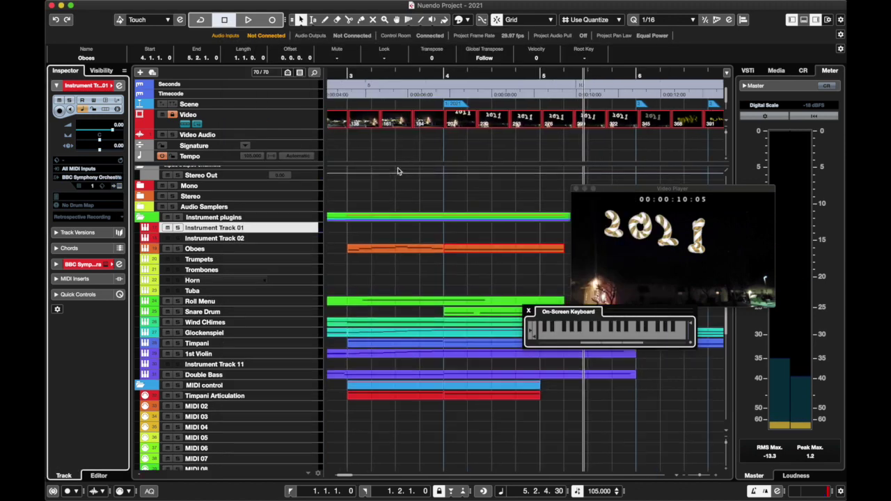
Create a part on Instrument Track 01 from 4.1.1 to 5.2.1 and start playback from bar 4.
click(359, 74)
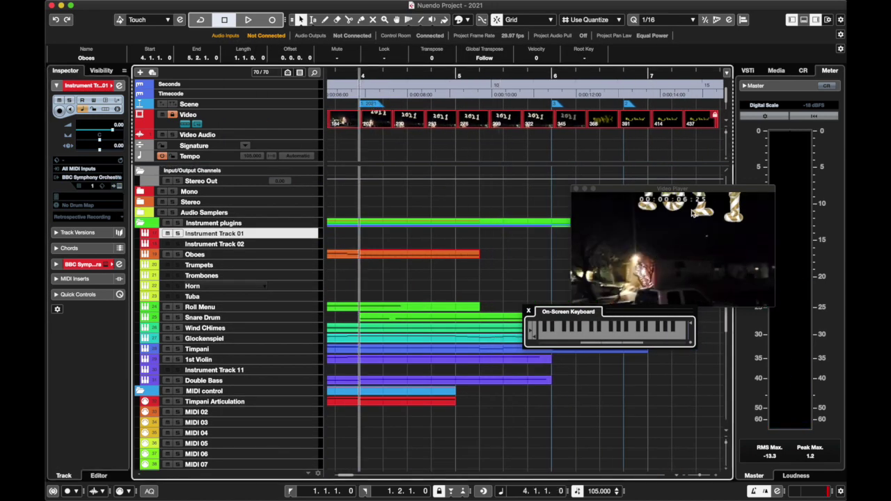
drag(360, 233, 480, 233)
key(space)
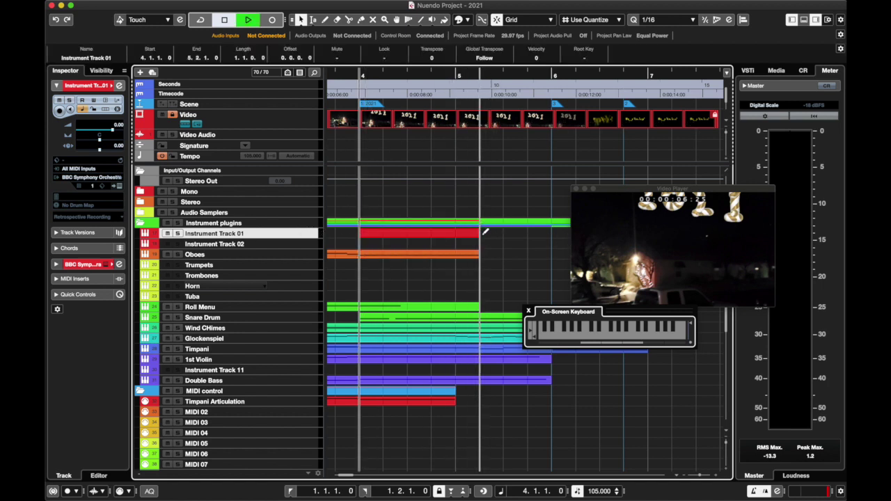
Open the new piccolo part on Instrument Track 01 for note editing and set the quantize grid to 1/8.
double_click(379, 237)
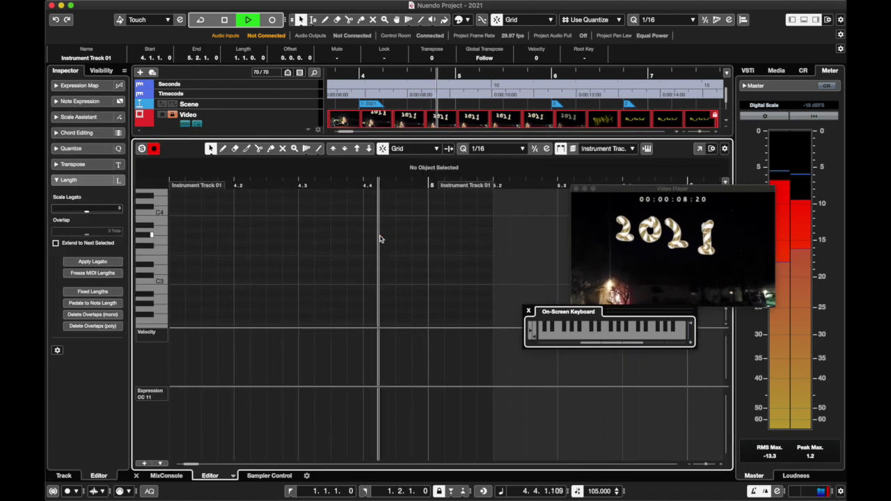
key(space)
drag(155, 268, 164, 217)
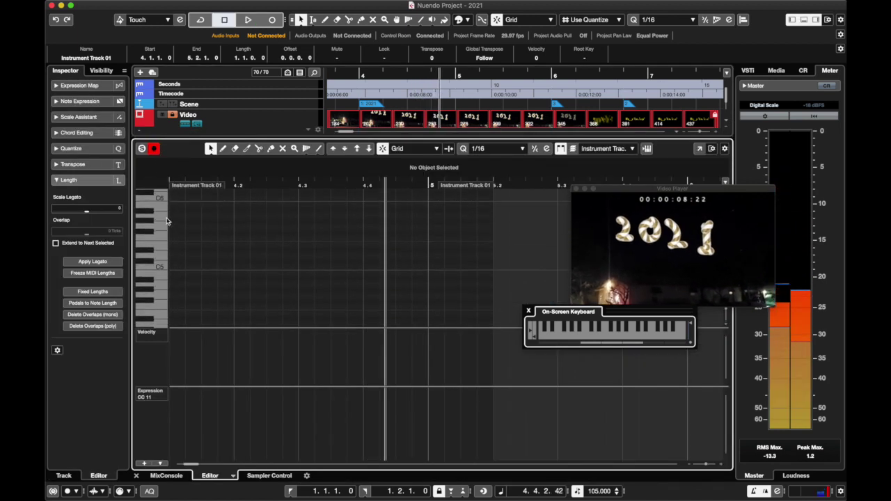
click(496, 149)
click(491, 139)
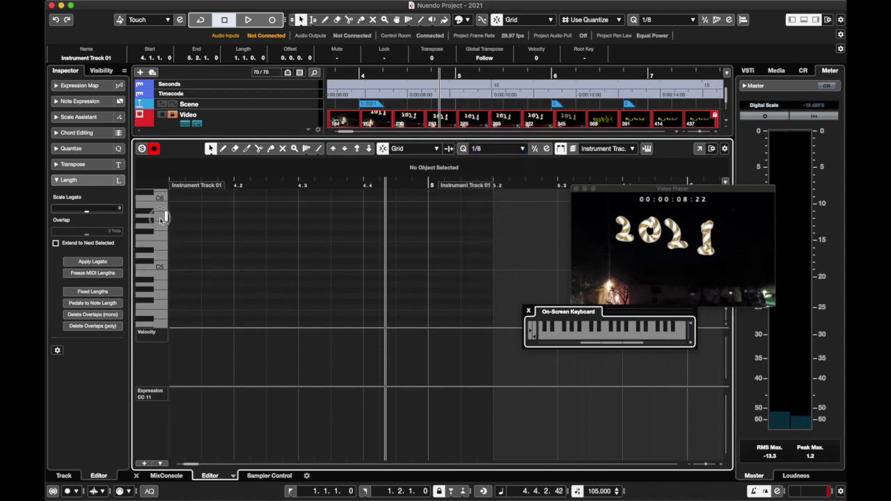
Draw eighth notes from 4.1.1 repeating A5, G5, F#5, G5 twice through bar 4, ending with an A5 at 5.1.1.
click(178, 215)
click(206, 221)
key(super+z)
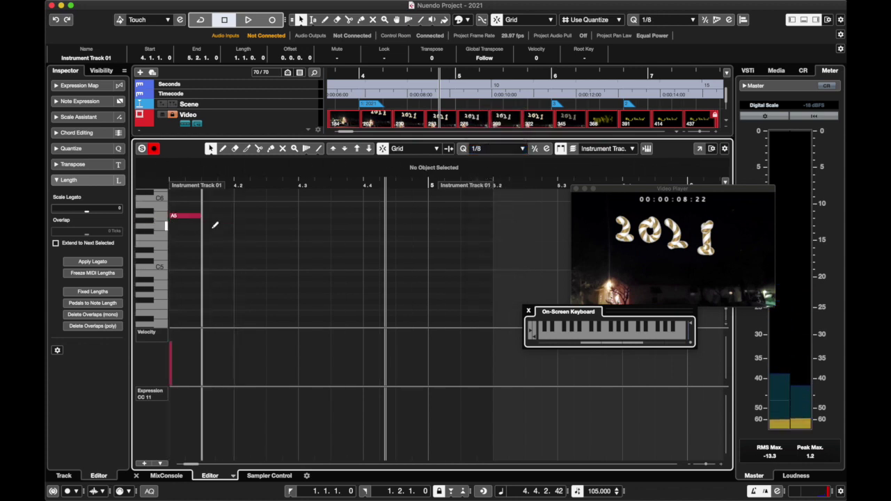
alt+click(212, 228)
alt+click(241, 234)
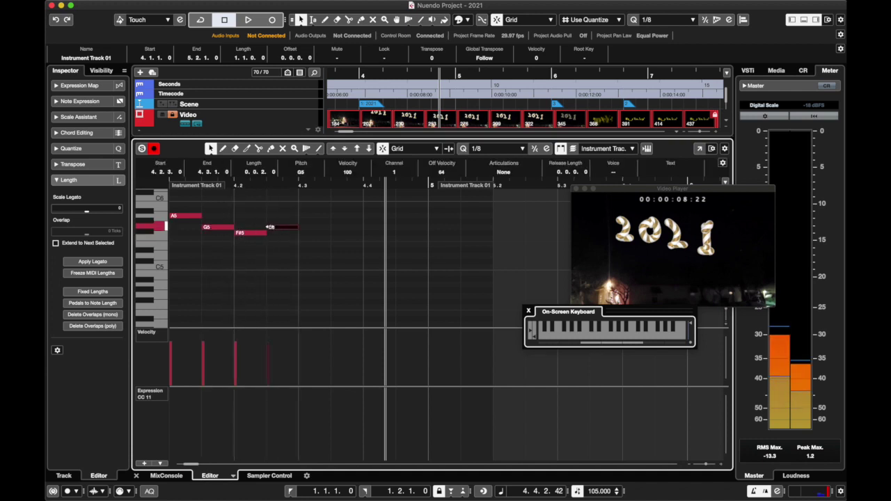
alt+click(275, 227)
alt+click(308, 221)
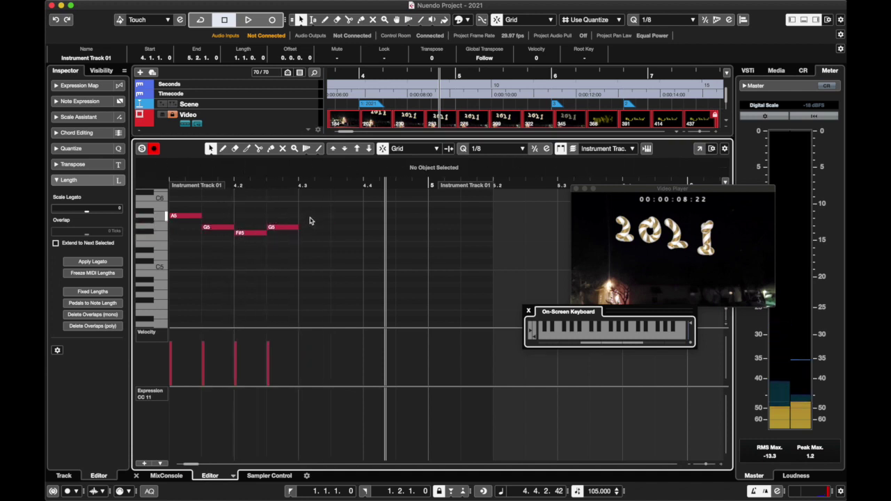
alt+click(307, 216)
alt+click(339, 226)
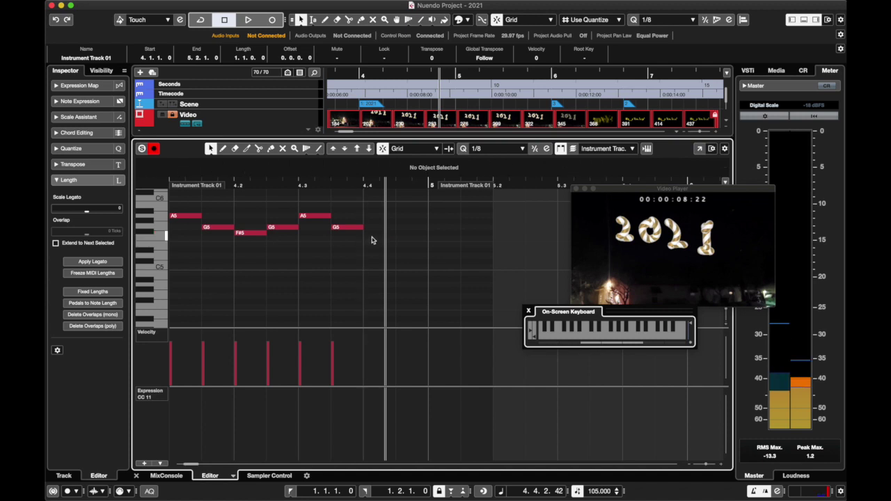
alt+click(369, 233)
alt+click(402, 228)
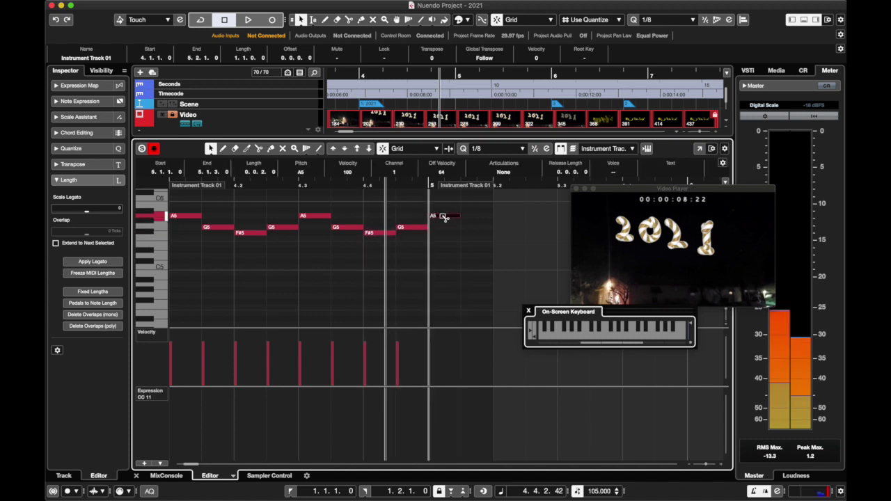
alt+click(438, 216)
Extend the piccolo part's end to 6.1.1 and play the line from 4.1.1.
key(space)
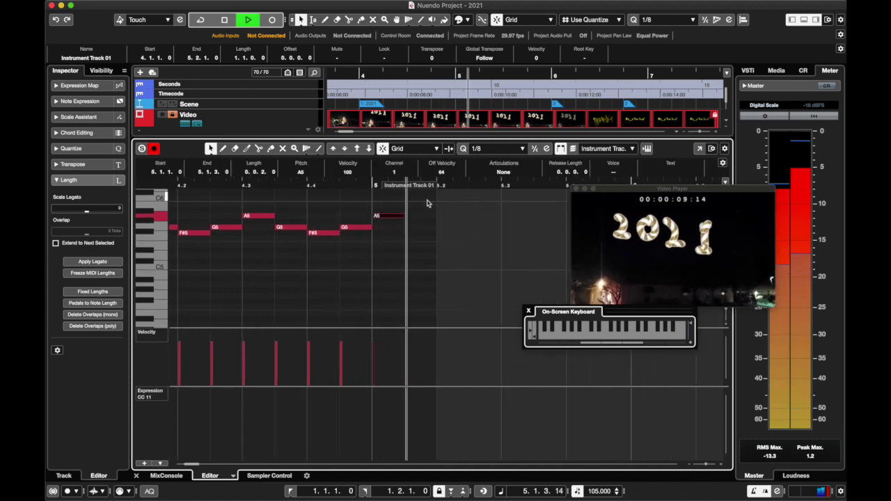
key(space)
drag(421, 185, 614, 188)
scroll(248, 206, left, 5)
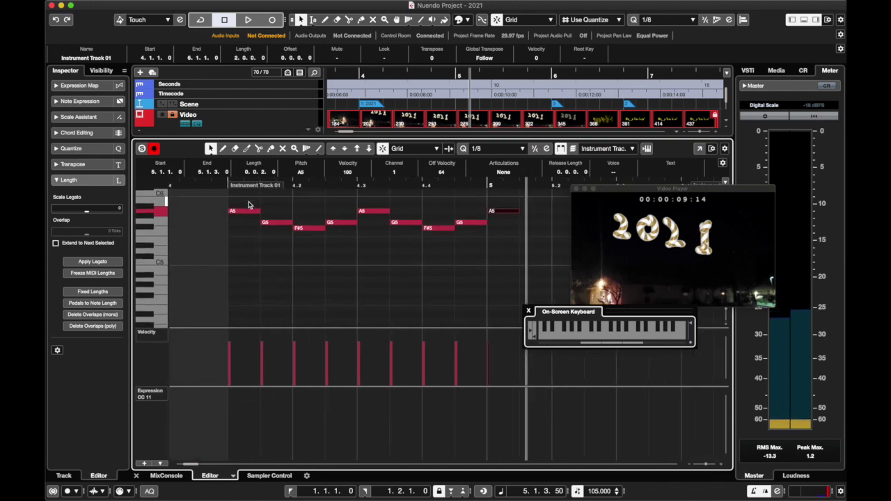
click(229, 192)
click(227, 184)
key(space)
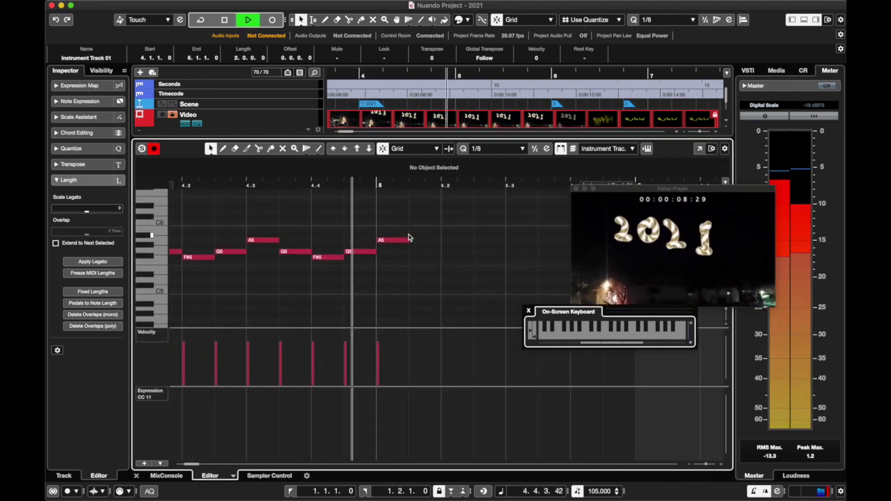
key(space)
Continue the line with eighth notes G5, F#5, G5 and F#5 from 5.1.3 through 5.3.1.
double_click(419, 248)
key(super+z)
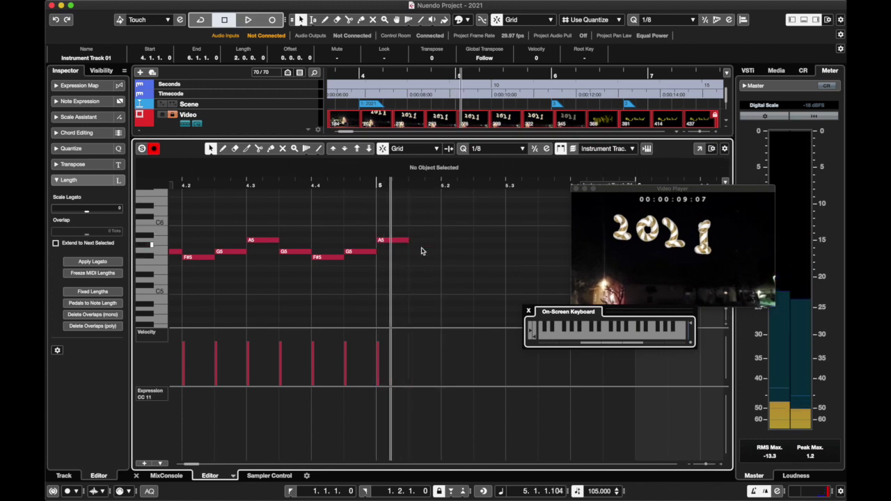
double_click(422, 257)
key(super+z)
double_click(422, 253)
double_click(448, 257)
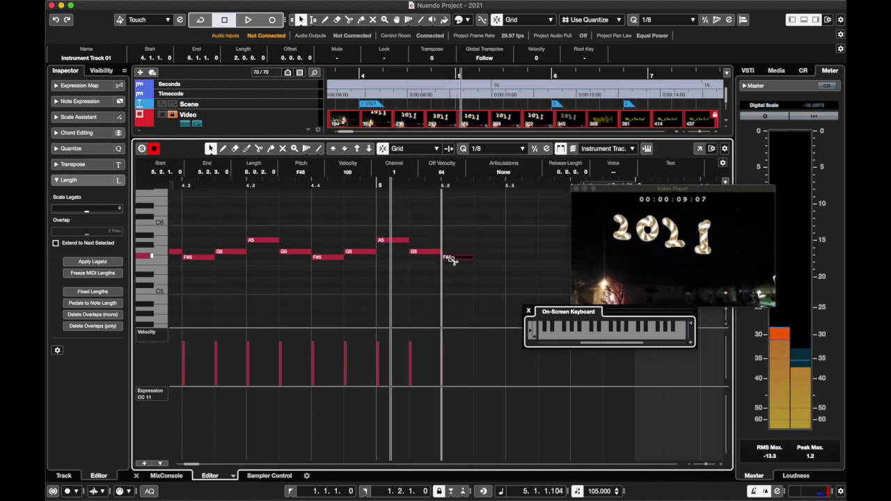
double_click(492, 252)
scroll(494, 253, right, 2)
double_click(440, 264)
key(super+z)
alt+click(444, 259)
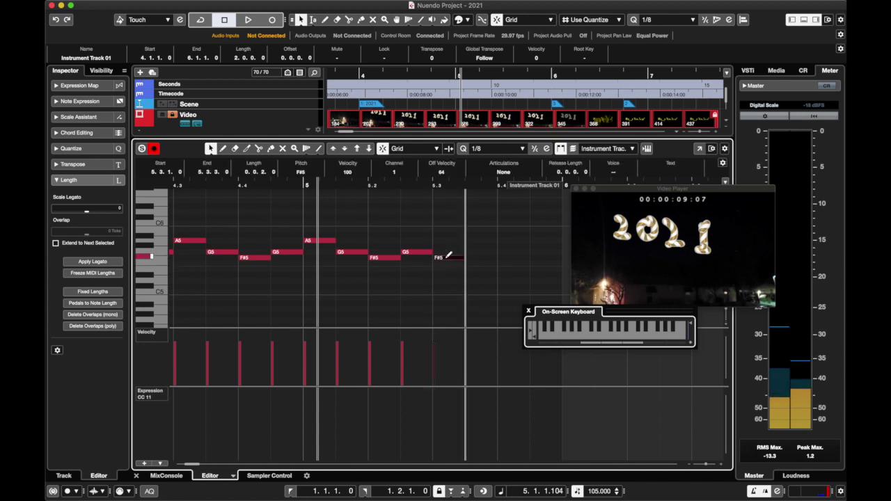
Add eighth notes A5 at 5.3.3, F#5 at 5.4.1 and E5 at 5.4.3 to finish bar 5.
click(481, 243)
double_click(480, 241)
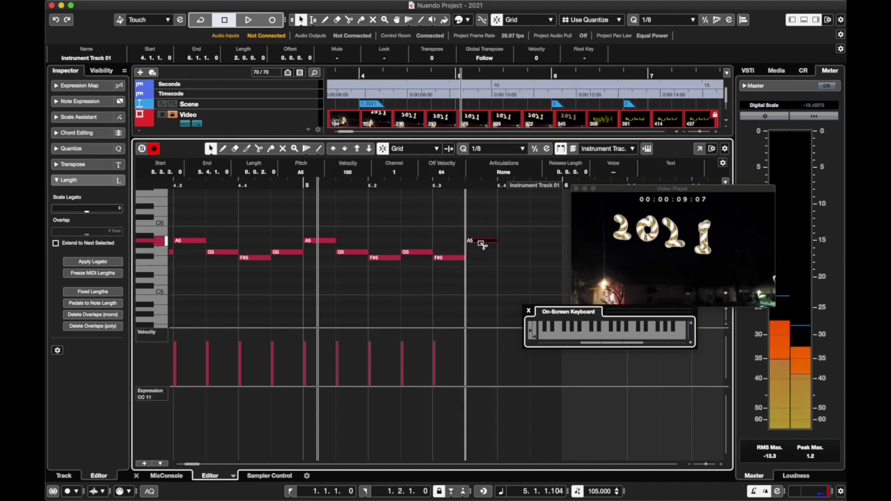
double_click(503, 252)
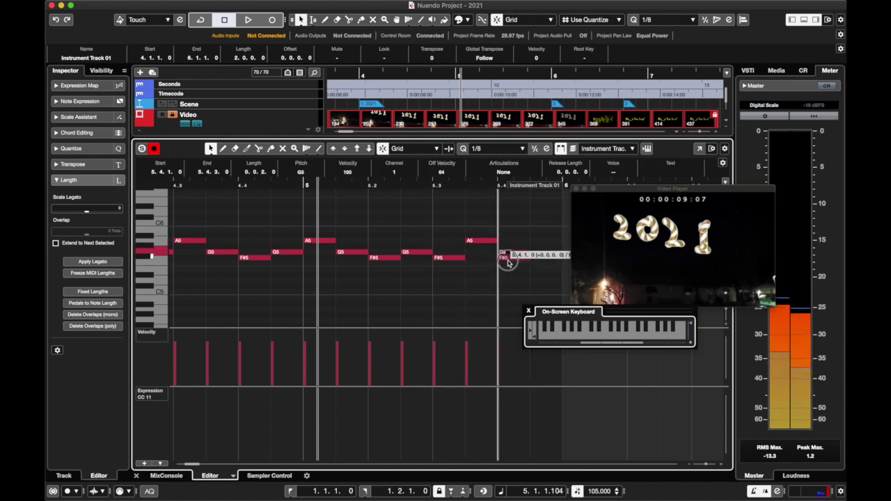
key(Down)
click(541, 266)
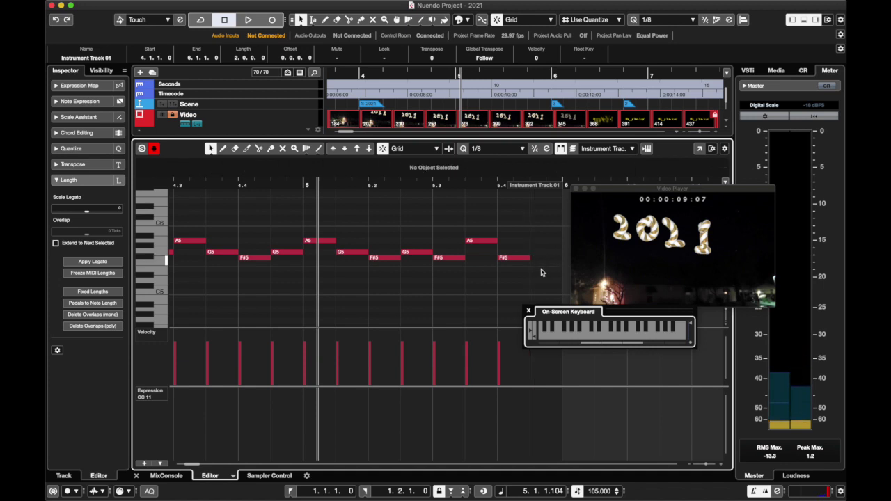
double_click(542, 268)
scroll(440, 228, right, 3)
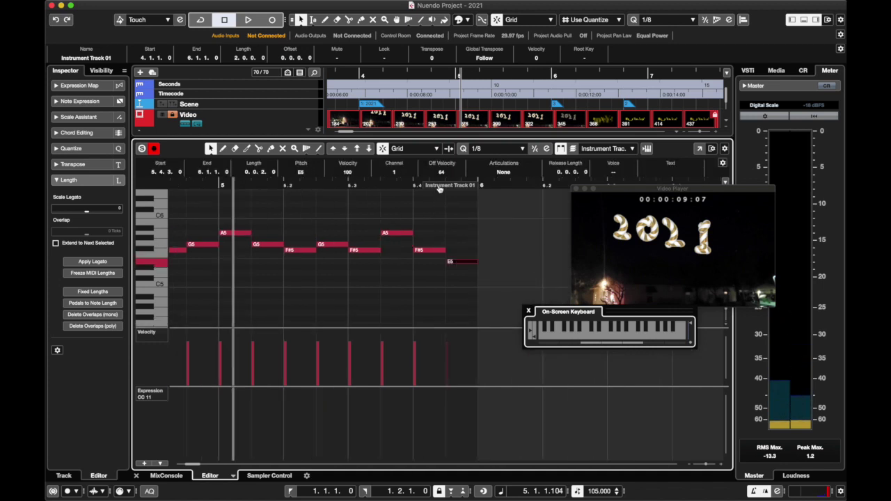
Extend the part to 6.3.1 and end the line with an eighth-note D5 at 6.1.1, checking it in playback.
drag(439, 189, 581, 188)
scroll(517, 199, right, 3)
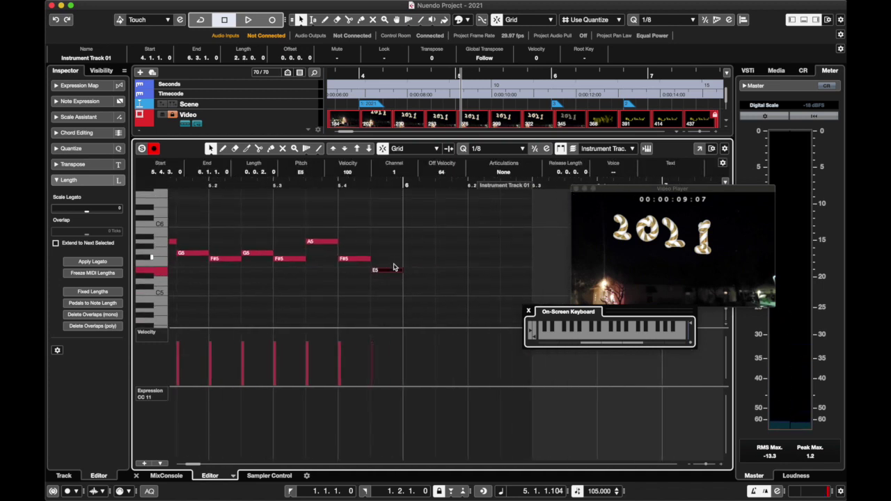
double_click(410, 281)
drag(425, 282, 454, 282)
key(space)
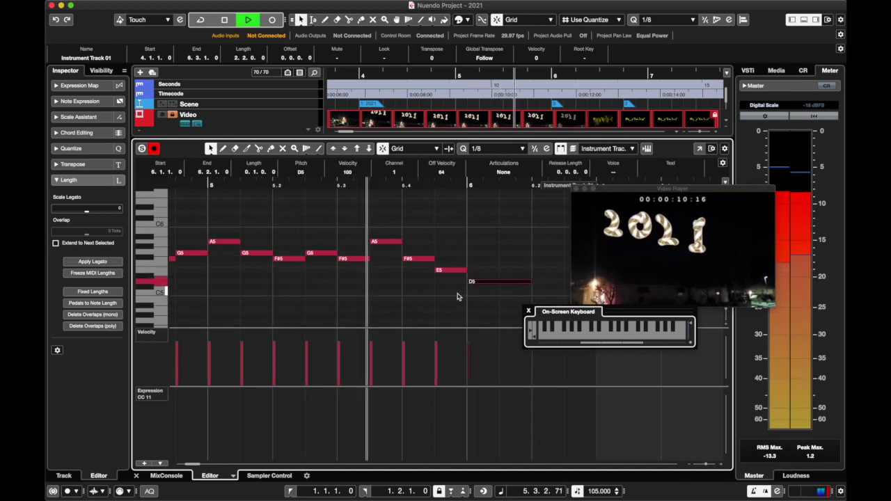
key(space)
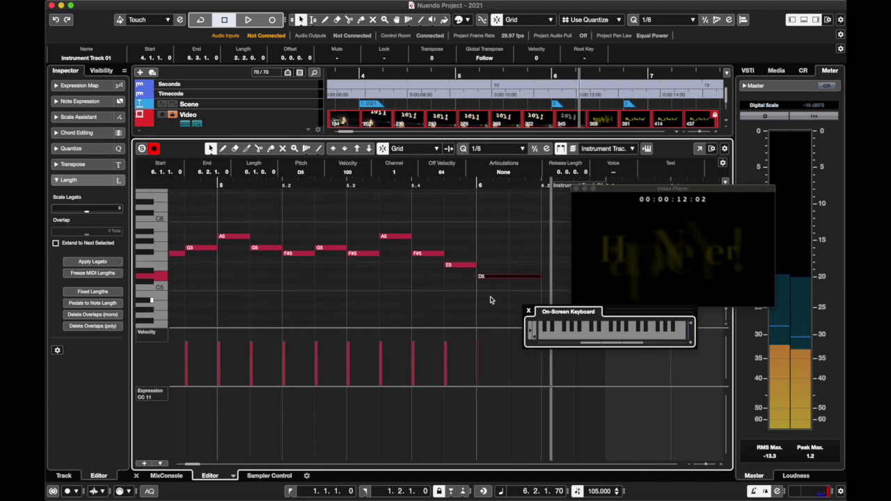
drag(540, 276, 511, 278)
Shape the piccolo velocities to start strong at 4.1.1, ease off through bars 4 and 5, and accent the final D5.
scroll(318, 321, left, 3)
scroll(318, 320, down, 2)
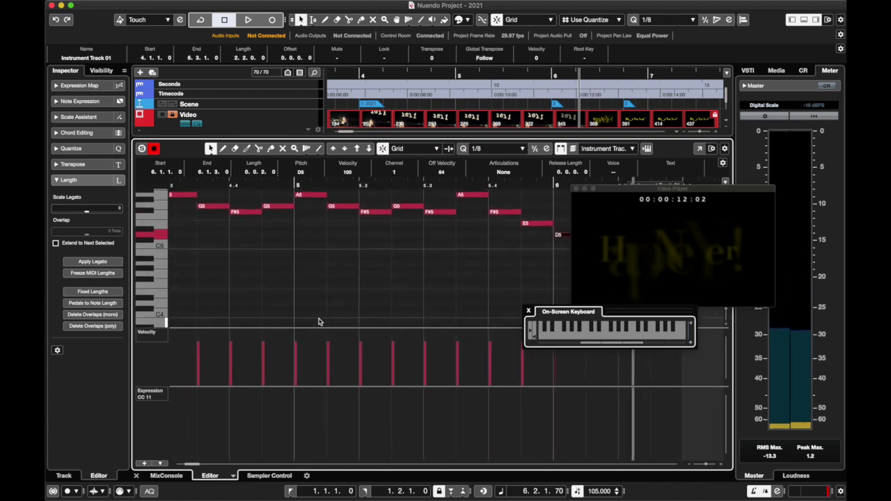
scroll(318, 320, left, 5)
scroll(319, 321, down, 1)
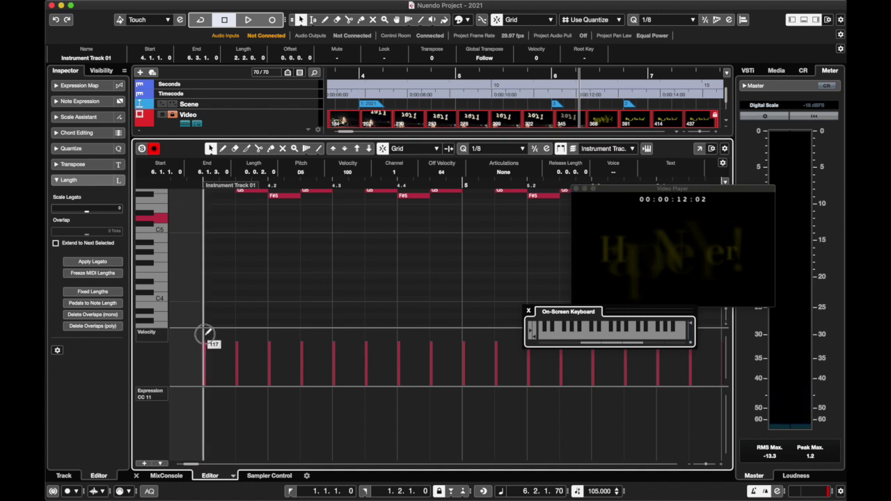
drag(204, 335, 577, 354)
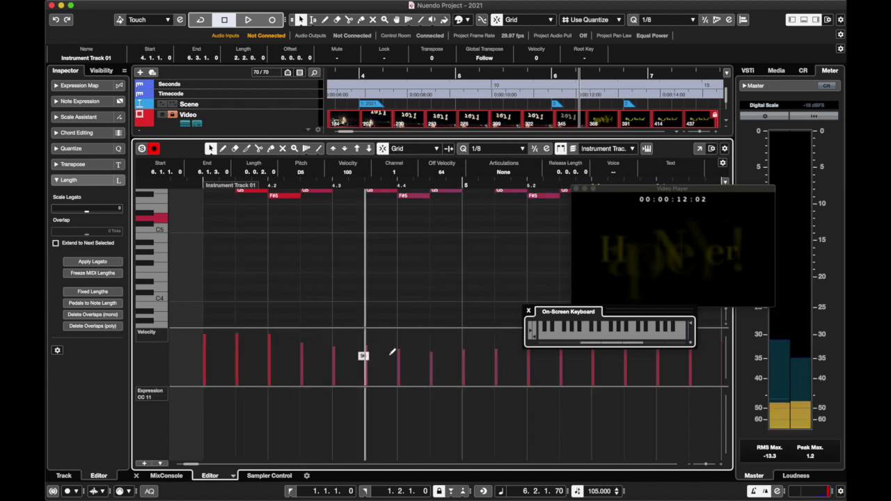
scroll(410, 355, right, 5)
mouse_move(402, 354)
mouse_down()
mouse_move(543, 355)
mouse_move(572, 338)
mouse_up()
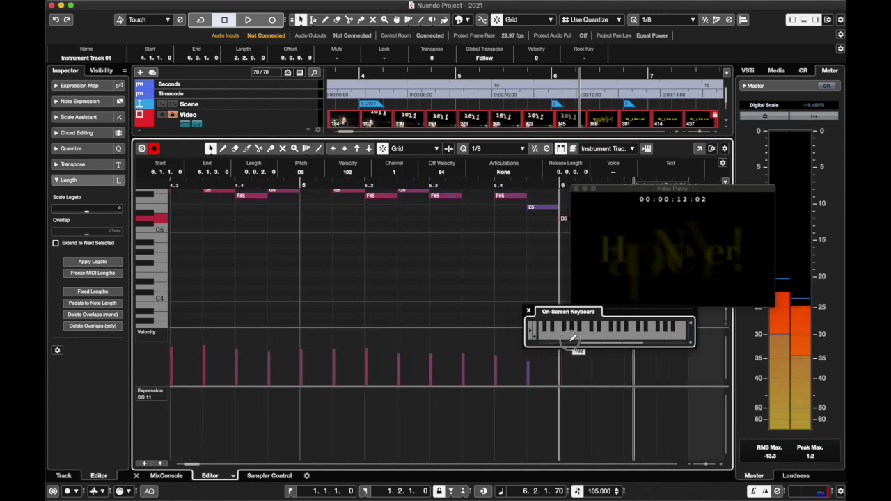
Draw stepped expression points across the piccolo part and bend the segment from 5.1.3 to 5.4.3 into a gentle rise.
scroll(312, 368, left, 5)
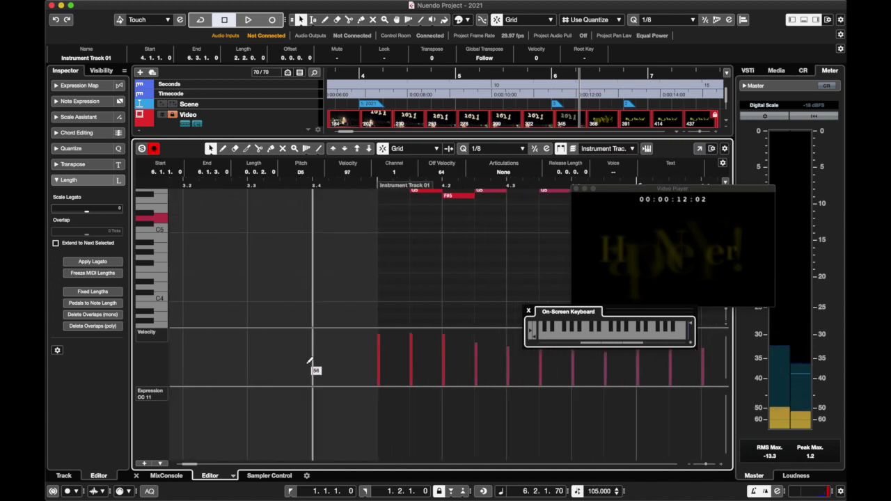
mouse_move(386, 388)
mouse_down()
mouse_move(494, 408)
mouse_move(689, 408)
mouse_move(571, 407)
mouse_move(595, 400)
mouse_up()
drag(699, 398, 581, 409)
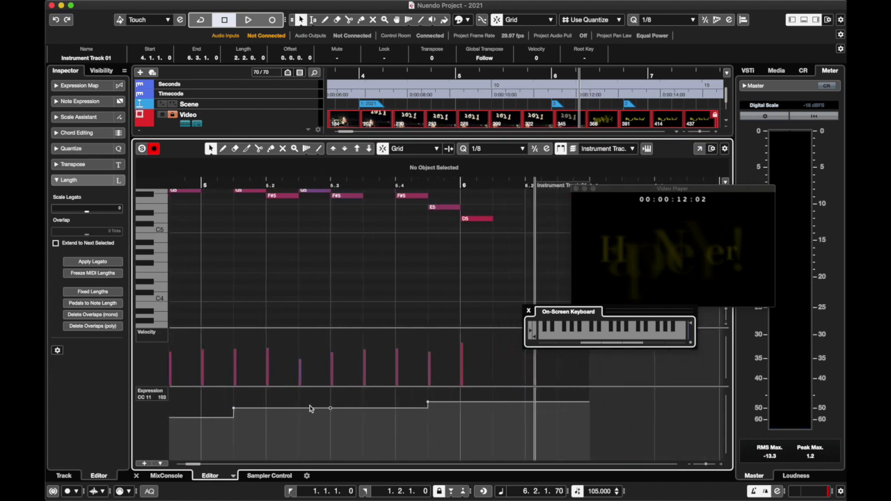
click(330, 407)
key(Delete)
drag(330, 408, 330, 402)
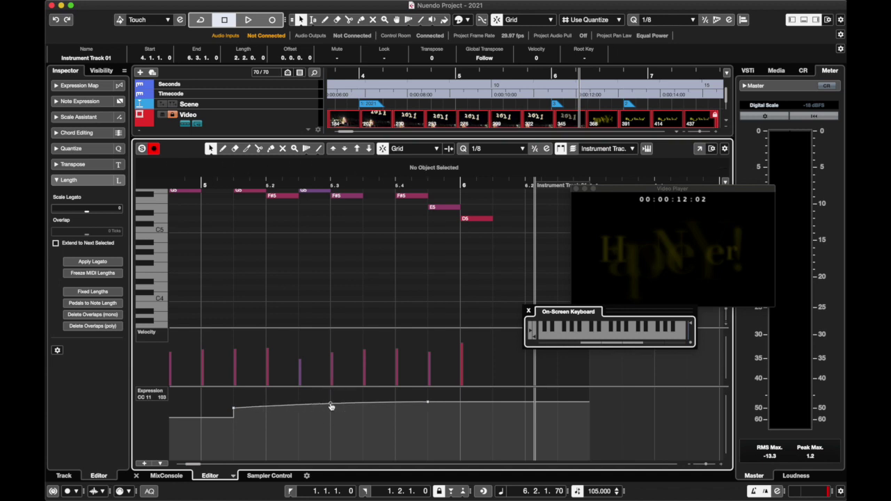
Reshape the expression to fall smoothly from 4.1.1 to a low point at 4.4, and set the 5.1.3 point to 89.
scroll(332, 407, left, 5)
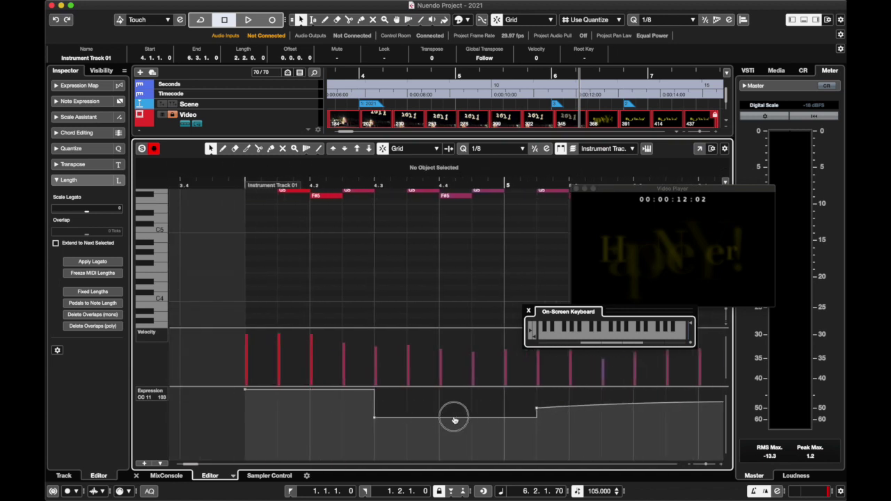
mouse_move(454, 419)
mouse_down()
mouse_move(453, 408)
mouse_move(452, 416)
mouse_up()
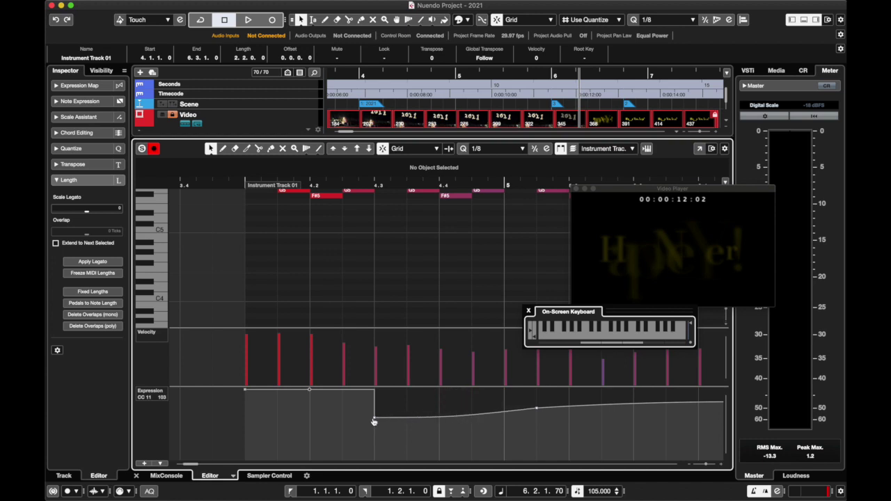
key(super+z)
drag(391, 394, 391, 410)
drag(447, 425, 484, 436)
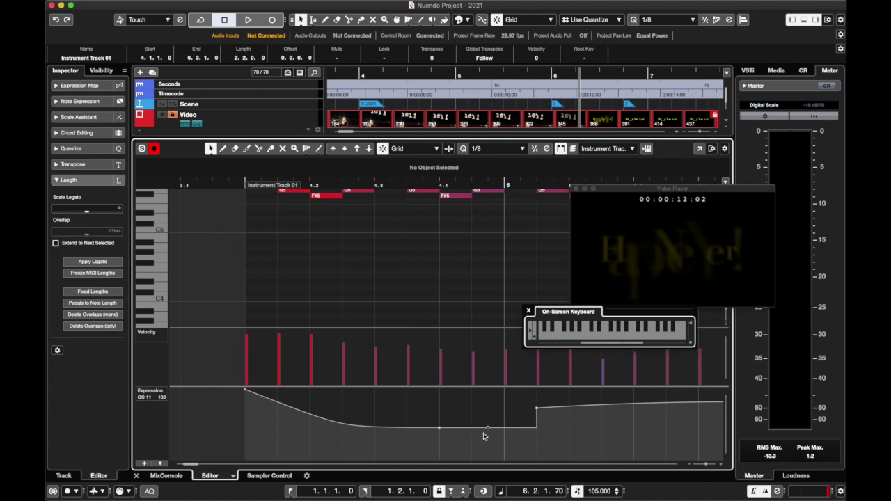
drag(536, 409, 537, 429)
Audition the shaped piccolo line, close the note editor and play the full arrangement from bar 4.
key(space)
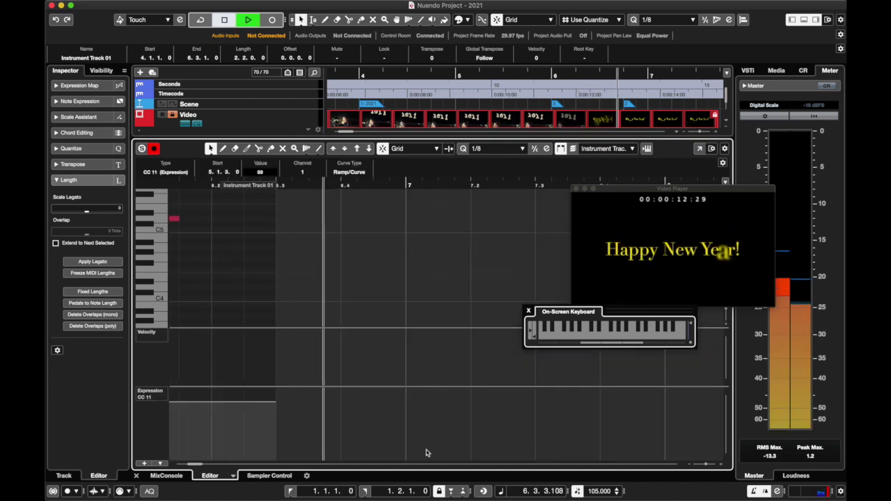
key(space)
click(136, 475)
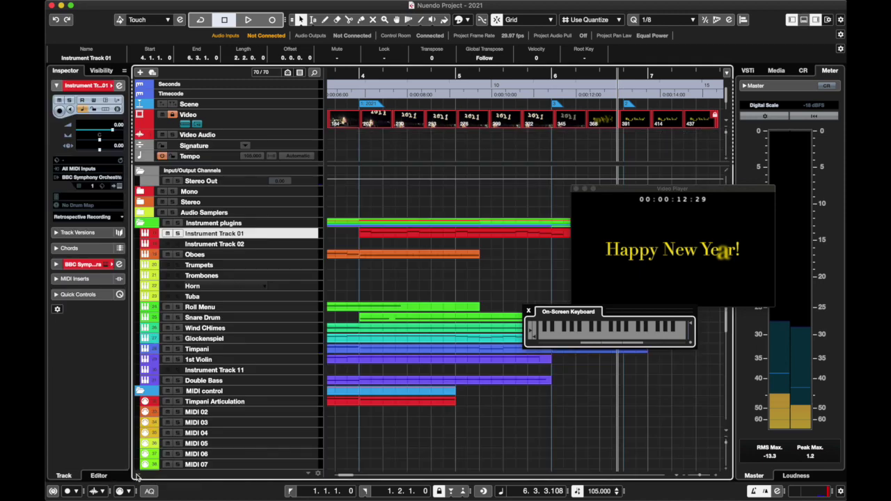
click(359, 76)
key(space)
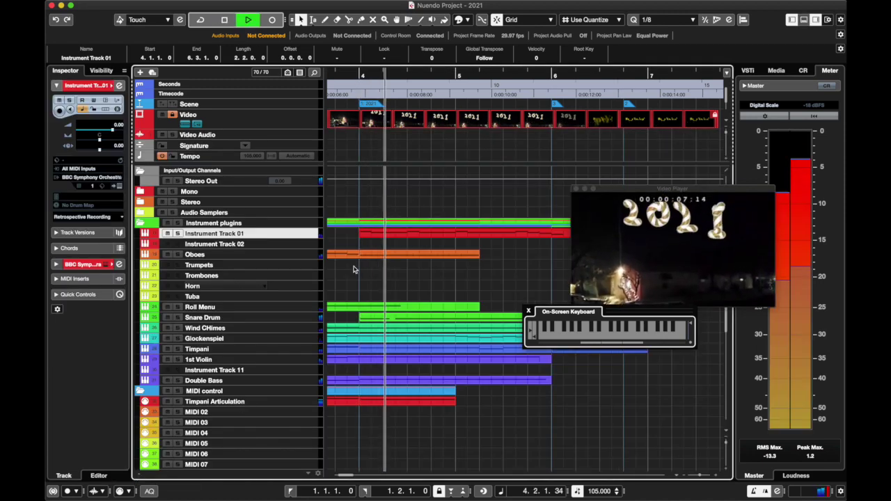
scroll(353, 269, left, 3)
scroll(353, 269, down, 1)
scroll(354, 269, left, 3)
scroll(353, 269, right, 5)
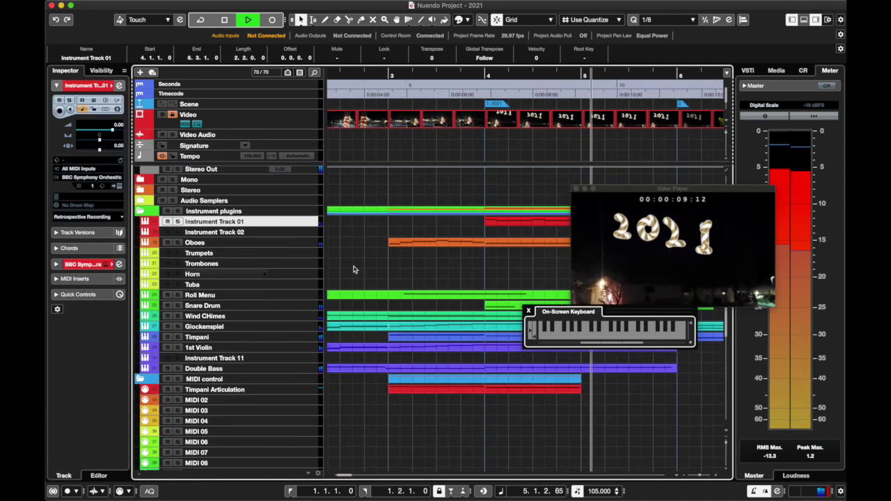
Play the arrangement on past the start of bar 6 and stop the playback.
scroll(353, 270, right, 2)
scroll(353, 270, down, 1)
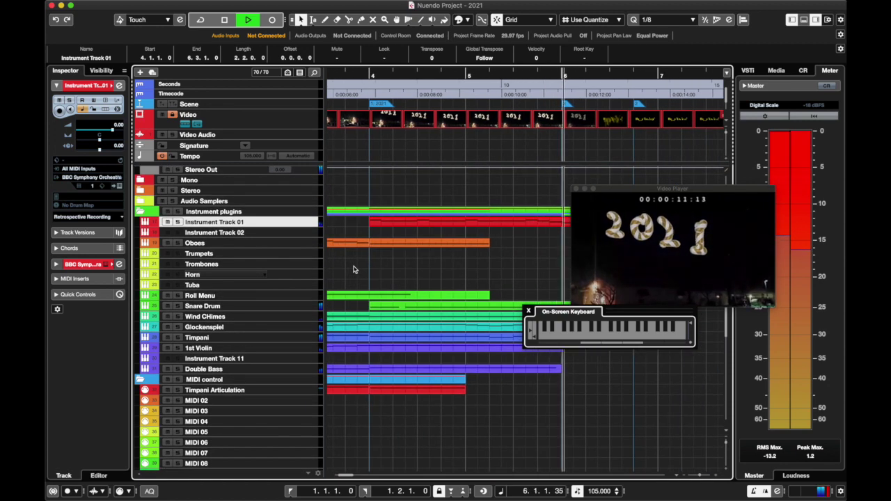
key(space)
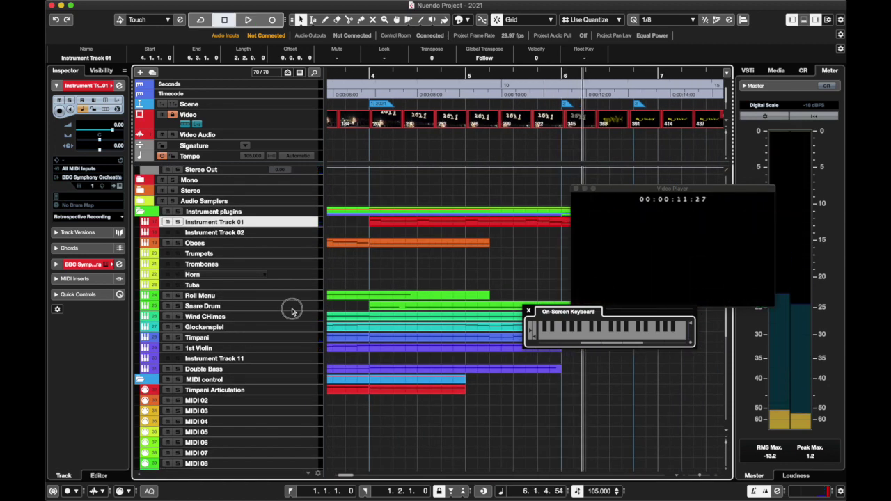
Add one Kontakt instrument track routed to Stereo Out directly below the Snare Drum track.
right_click(293, 307)
mouse_move(315, 316)
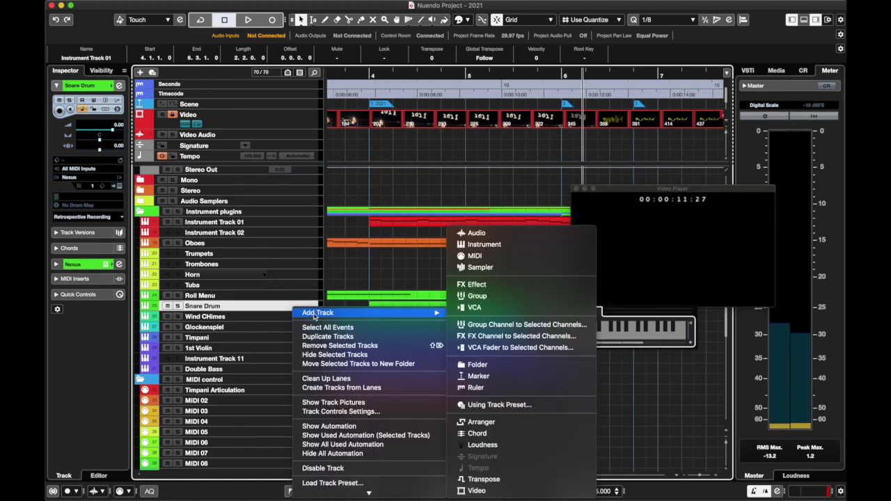
click(481, 245)
click(463, 174)
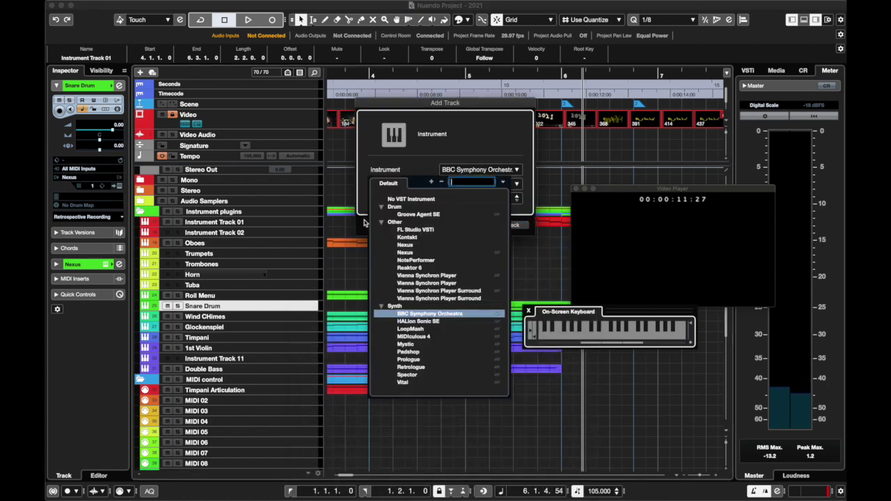
click(381, 206)
click(382, 214)
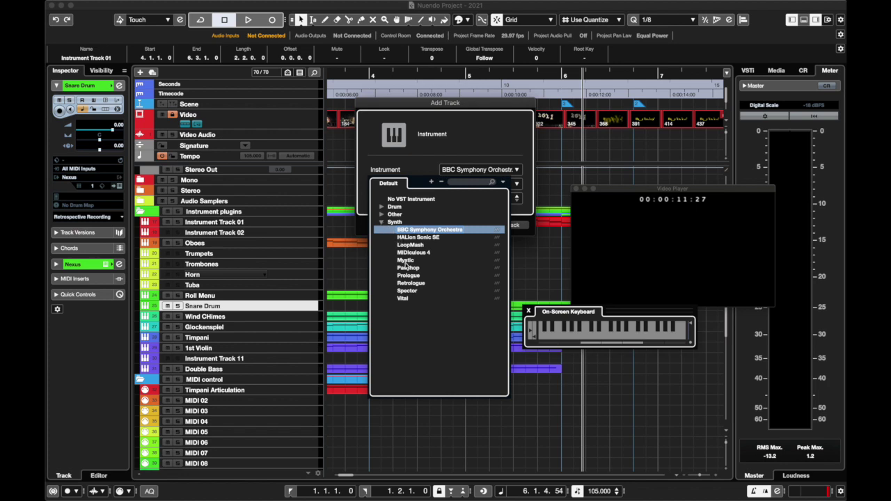
click(381, 221)
click(382, 214)
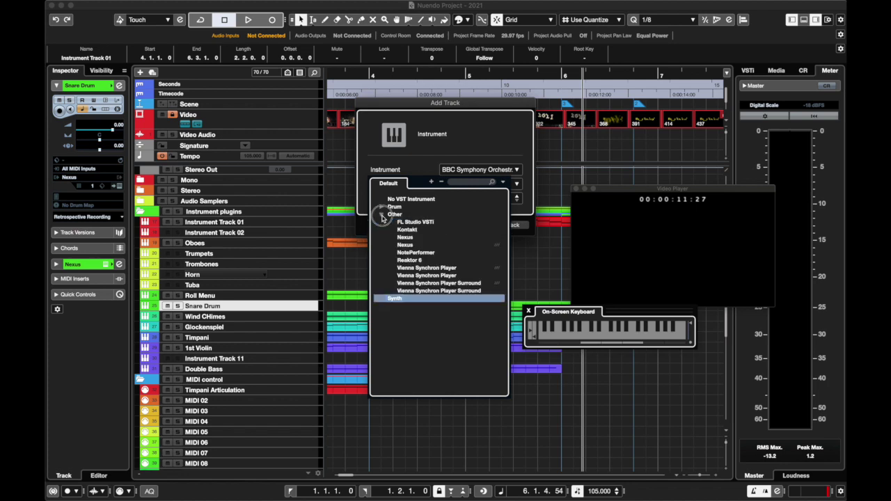
click(406, 231)
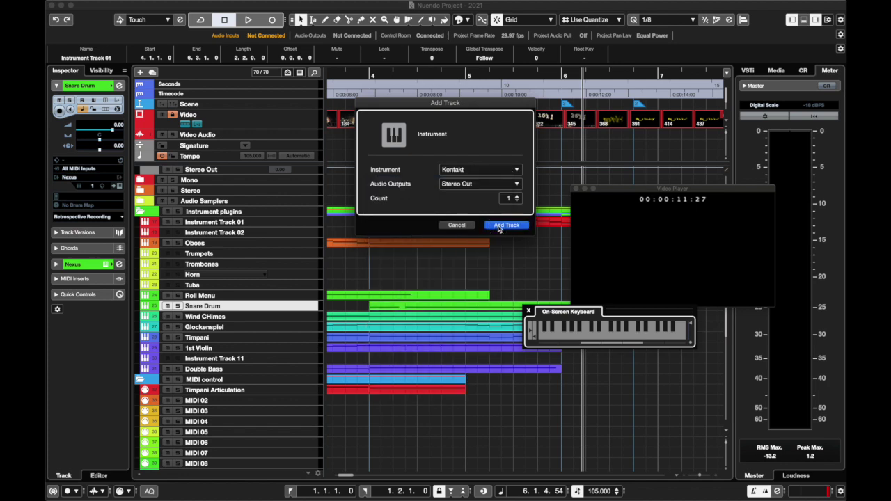
key(Return)
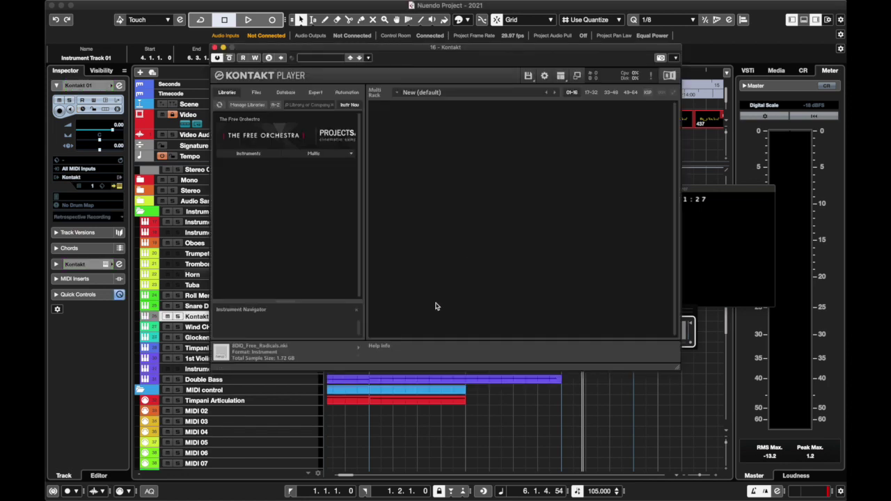
Load ProjectSAM TFO - Power Strike from The Free Orchestra and record-enable the Kontakt track, taking the Oboes out of record.
click(245, 155)
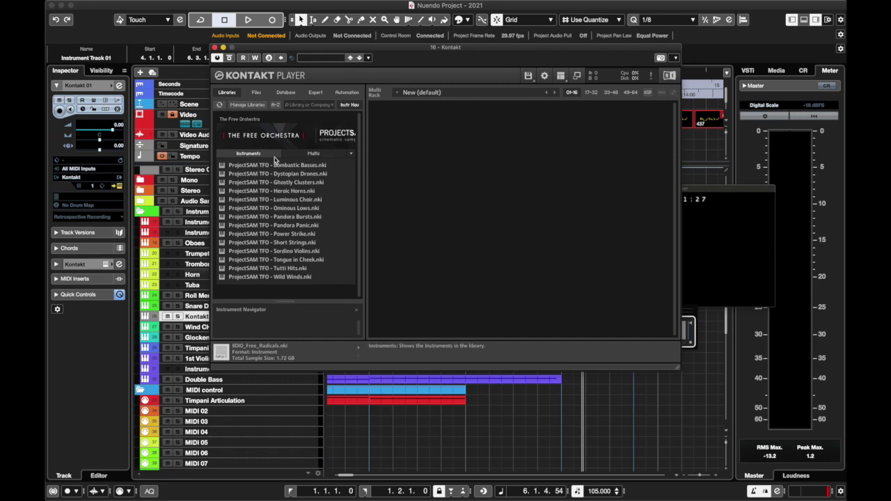
double_click(284, 234)
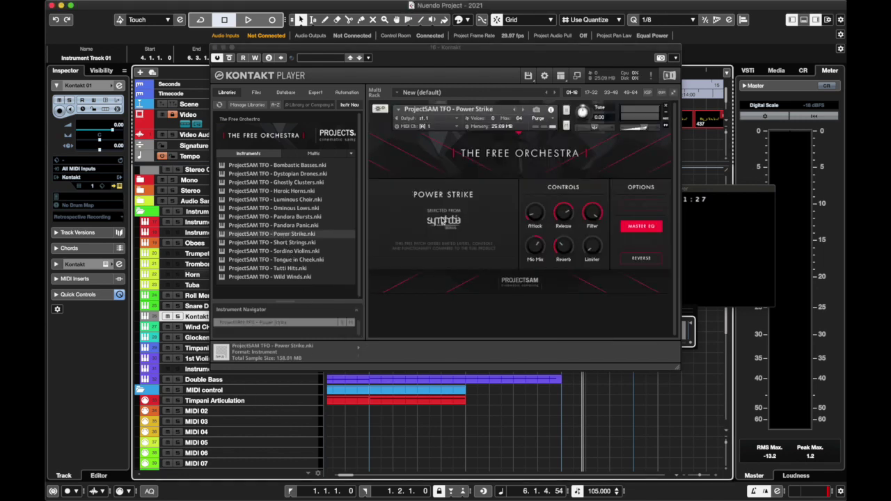
key(alt+k)
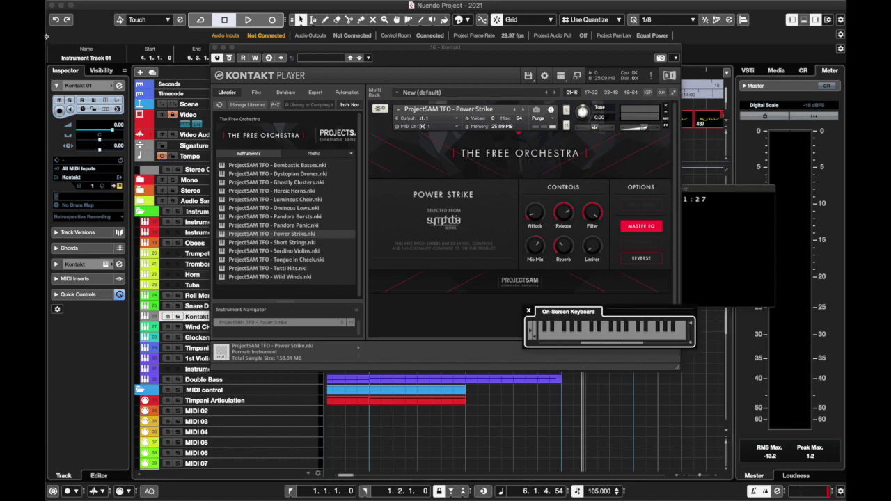
click(60, 110)
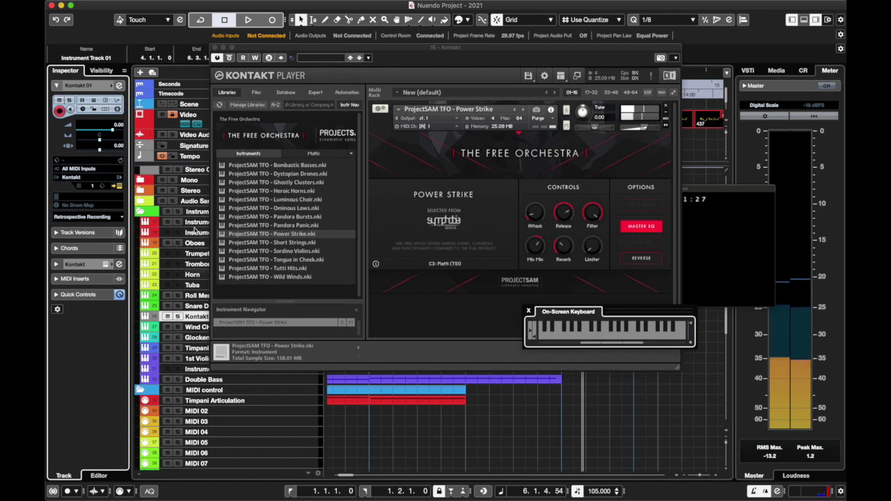
click(198, 243)
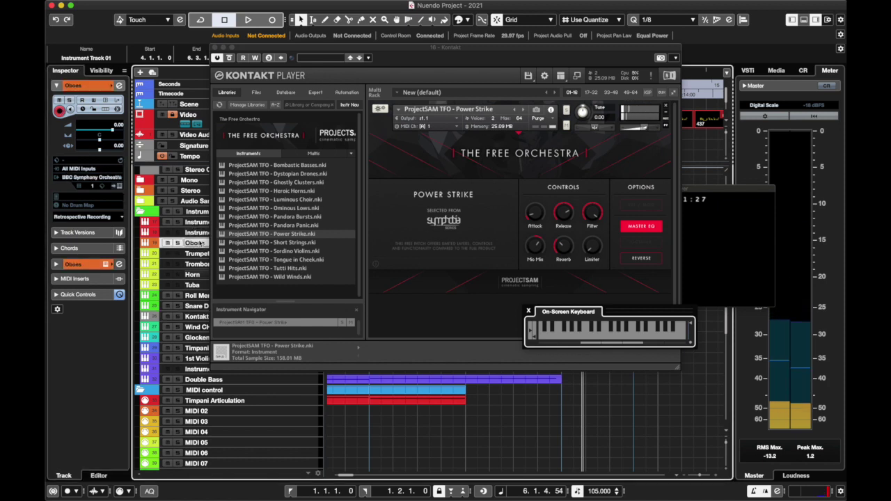
click(60, 111)
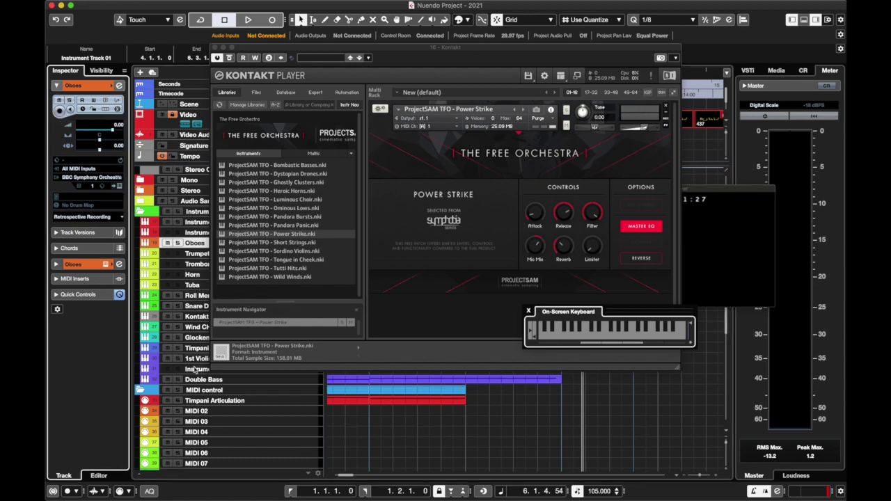
Rename the Kontakt 01 track as Bass Drum.
drag(262, 50, 378, 52)
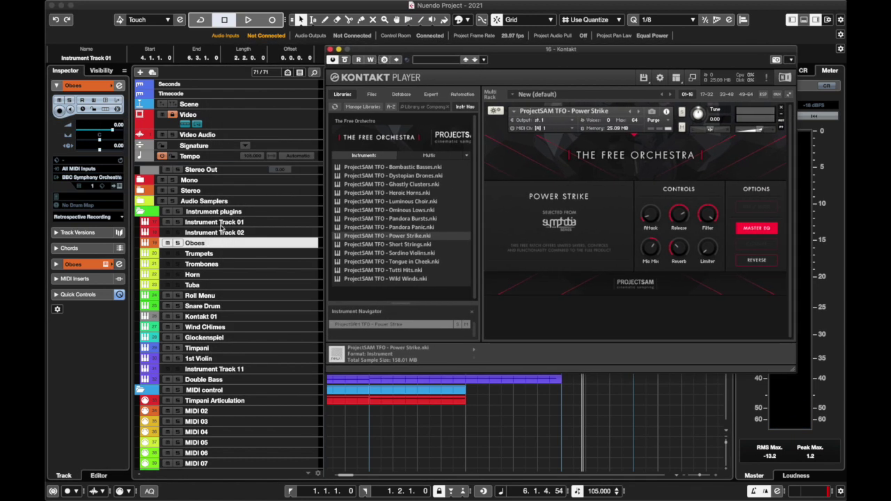
click(260, 318)
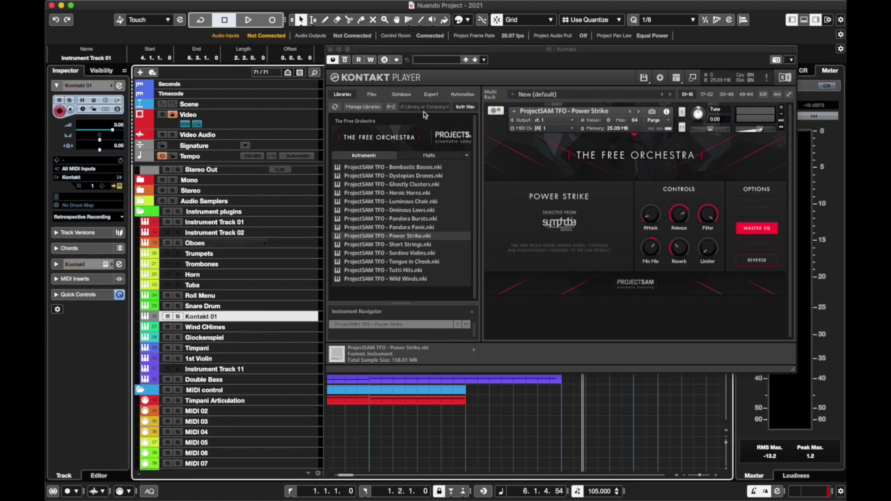
double_click(210, 316)
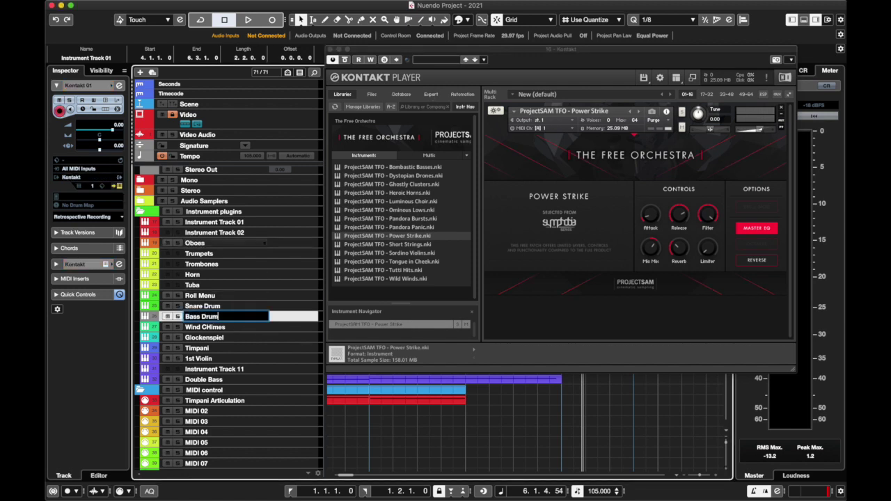
key(Return)
Arrange the Kontakt window and on-screen keyboard, audition the C2 gran cassa hit repeatedly, and close the Kontakt window.
drag(489, 60, 230, 97)
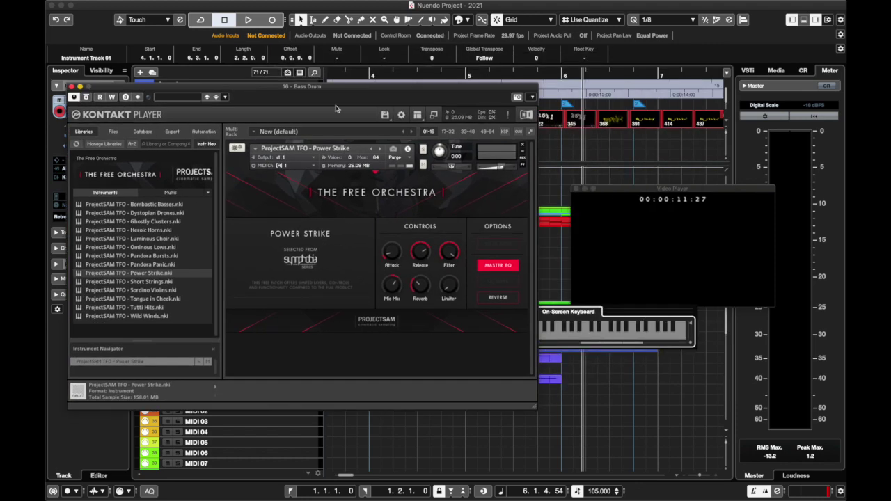
drag(647, 315, 719, 290)
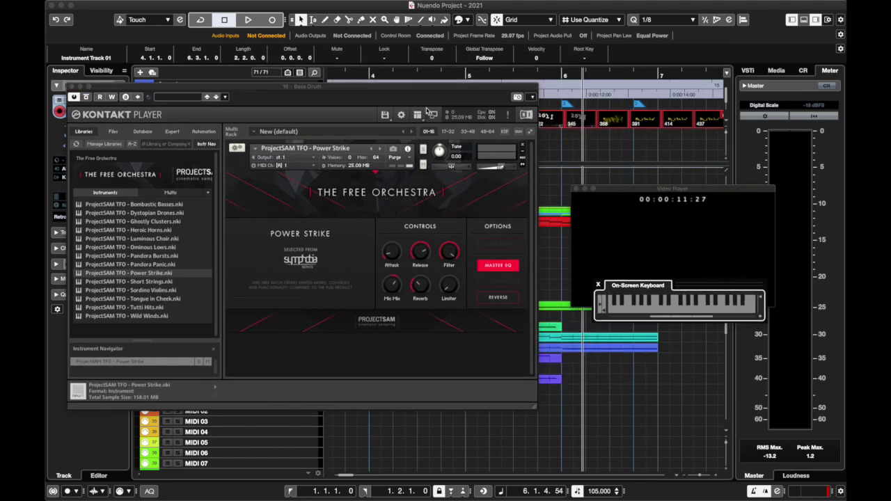
drag(431, 89, 547, 89)
drag(712, 286, 765, 256)
key(q)
key(z)
key(z)
key(z)
key(z)
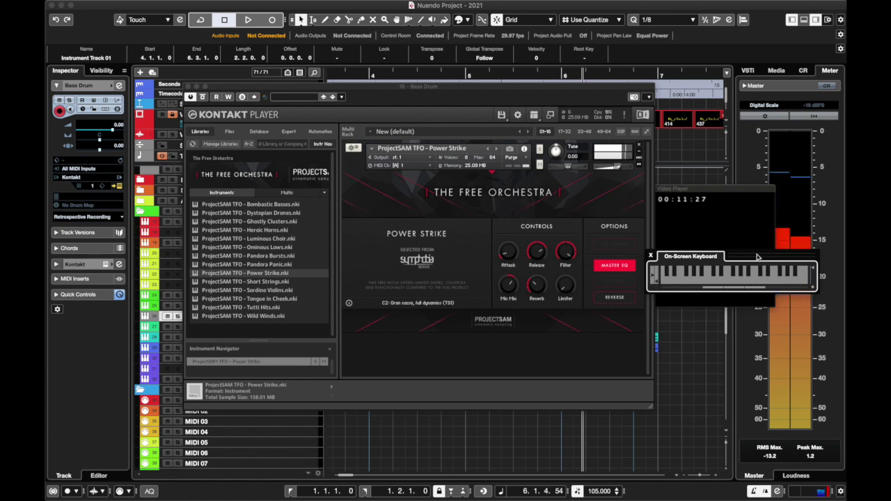
click(614, 169)
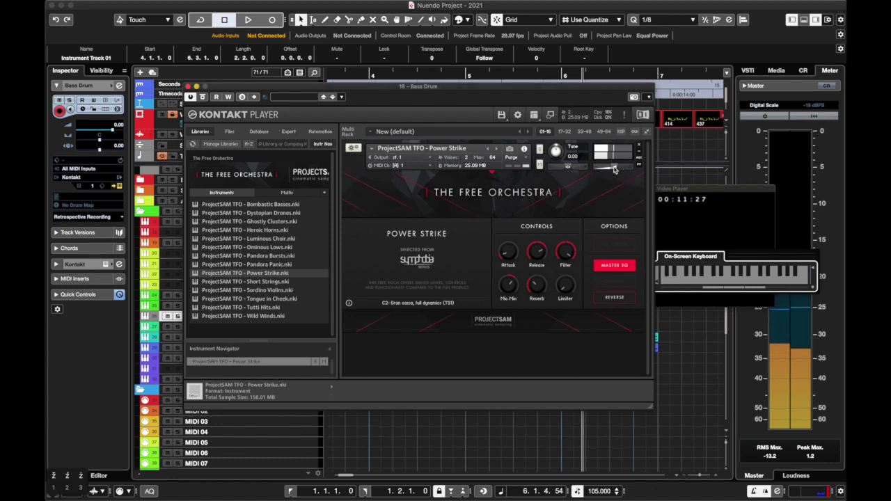
click(187, 87)
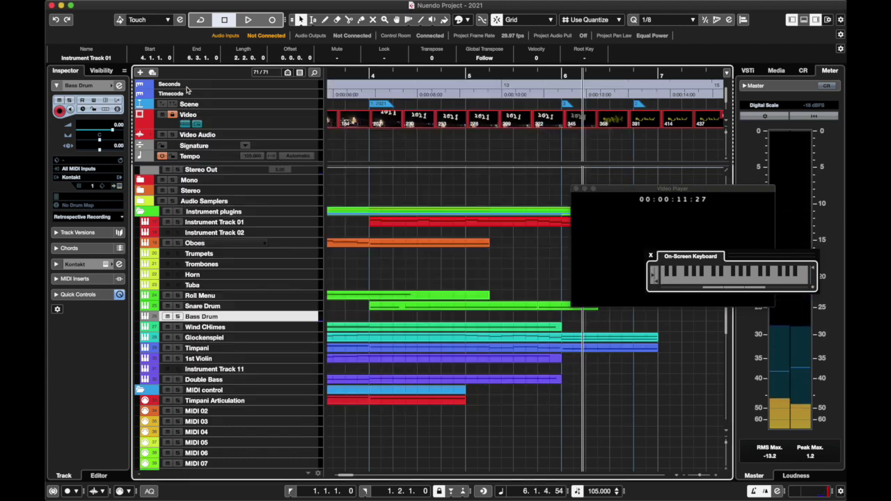
Assign Concert Hall as the first audio send of the Bass Drum track.
click(73, 263)
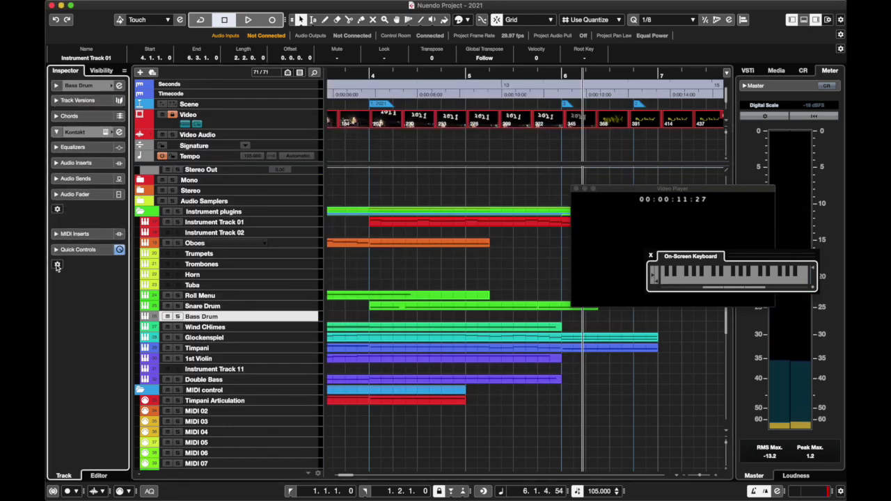
click(59, 180)
click(79, 202)
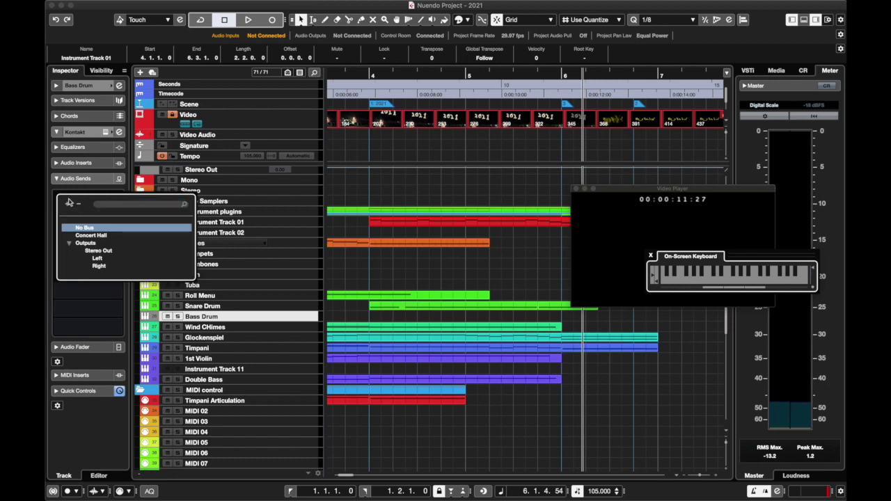
click(90, 236)
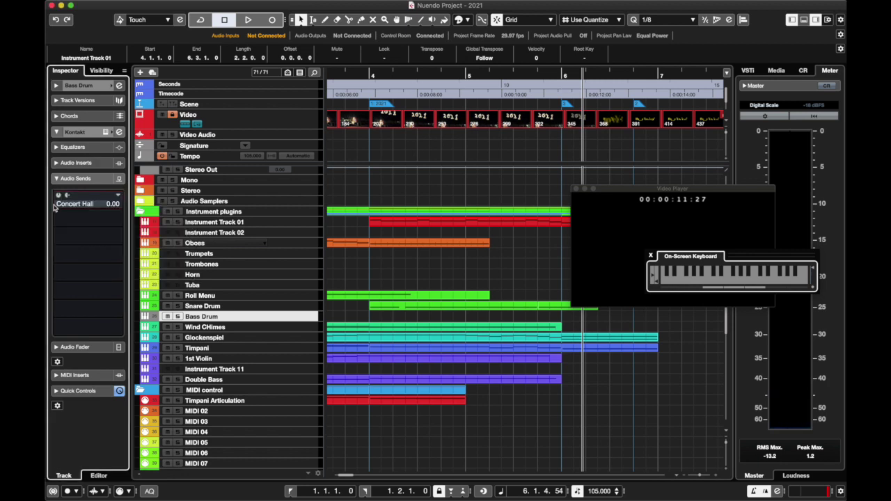
Enable the Bass Drum track's Concert Hall send at -2.75, and place the playhead at bar 4 to audition the drum.
click(57, 196)
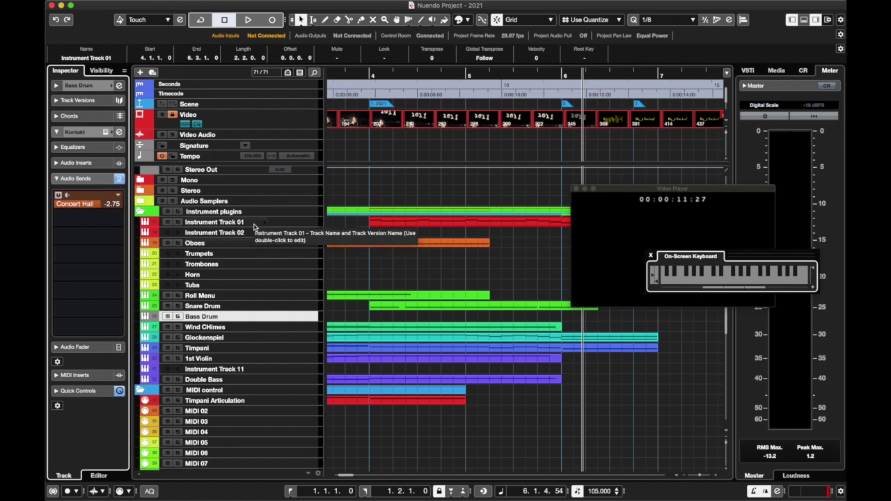
click(363, 73)
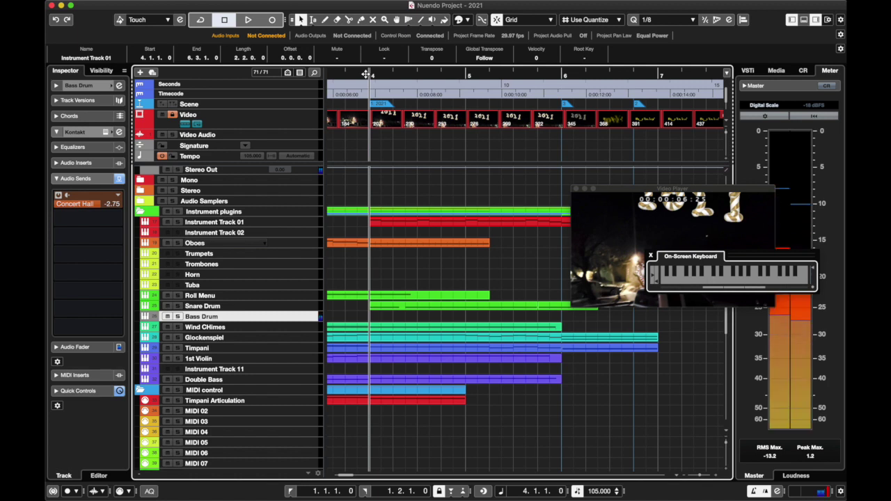
key(z)
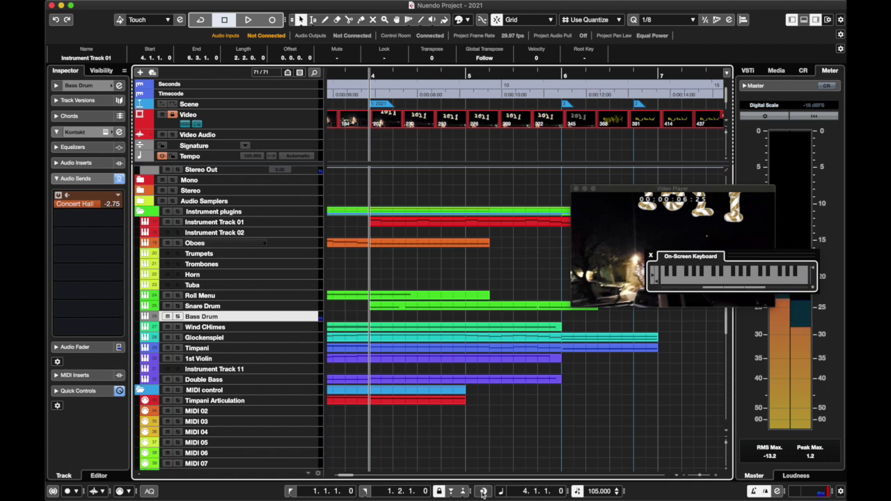
Play a bass drum pattern, capture it with retrospective recording as a MIDI part from bar 4, and play it back.
click(62, 89)
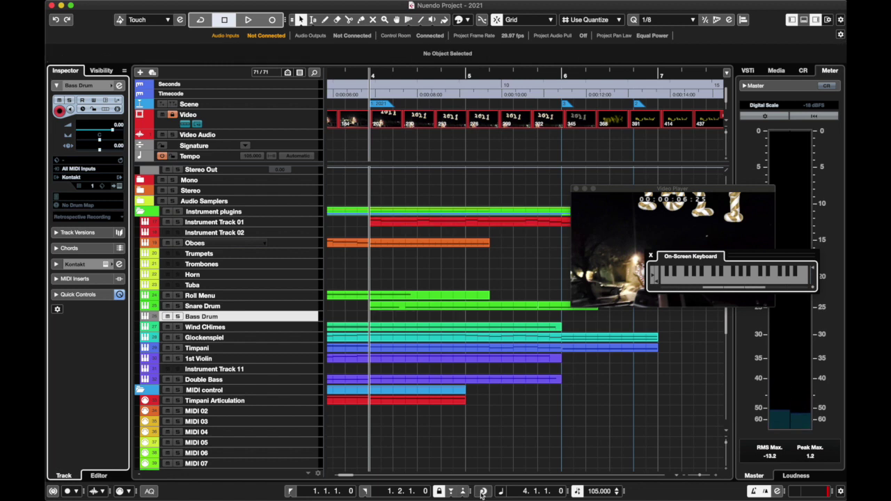
key(q)
key(q)
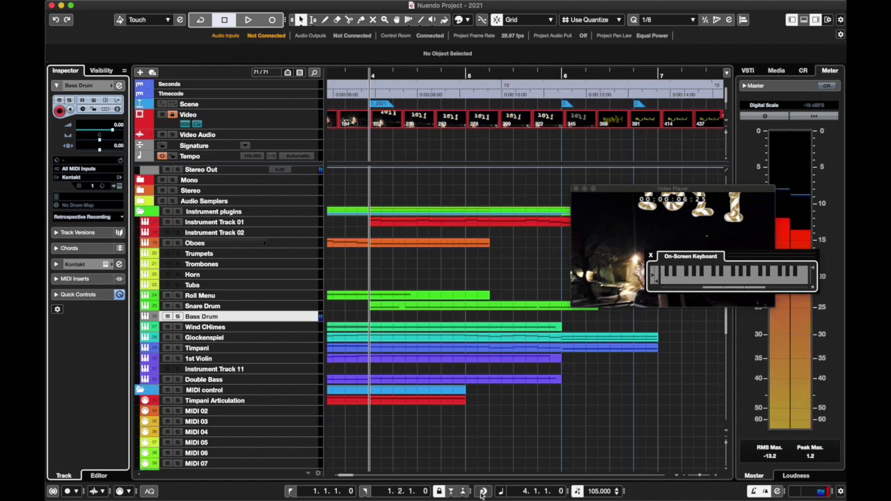
key(q)
key(q)
key(q)
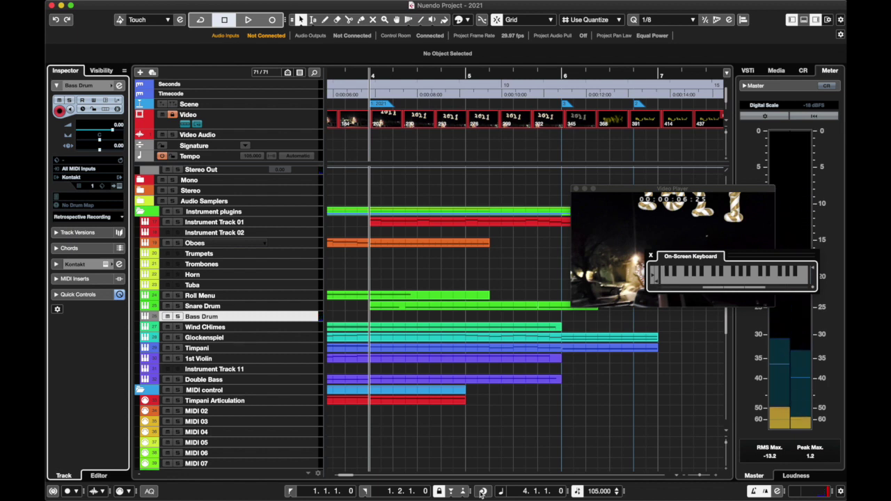
click(482, 493)
key(space)
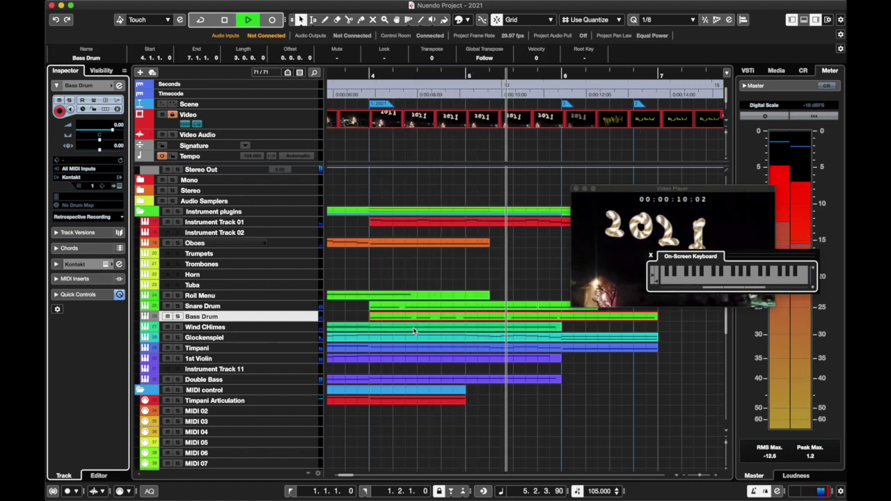
key(space)
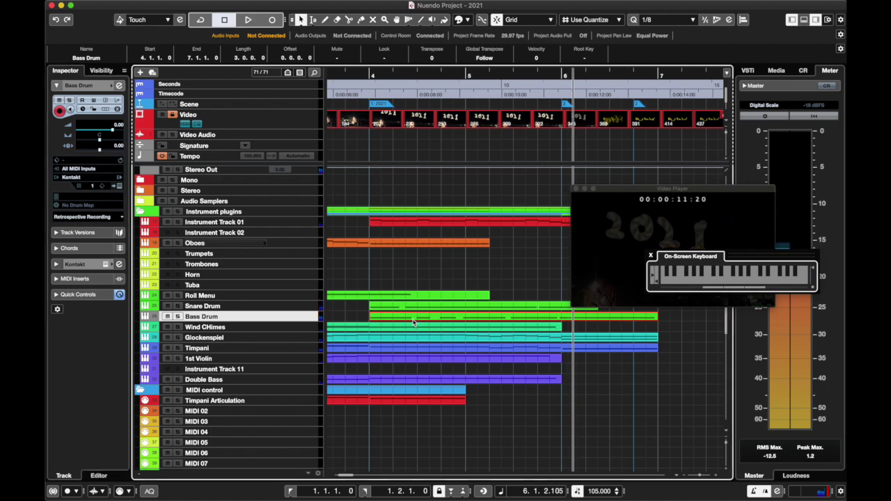
Open the Bass Drum part for note editing and quantize all its C2 notes to 1/8.
double_click(413, 322)
click(703, 465)
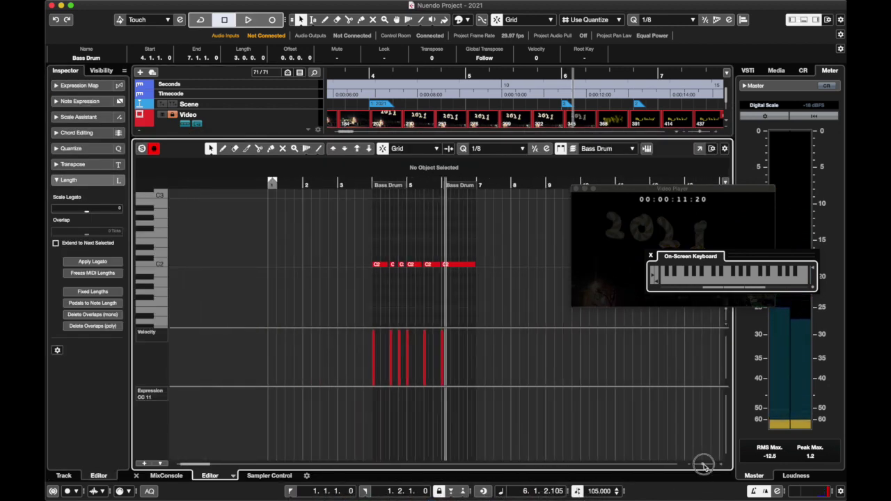
drag(703, 464, 705, 467)
key(super+a)
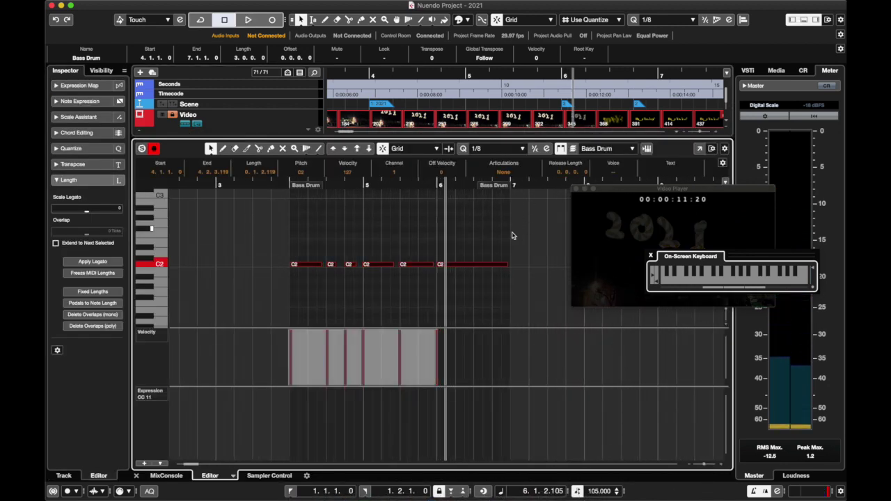
click(463, 149)
Play the part from just before bar 4 and lengthen the short C2 notes to reach the following notes.
click(273, 184)
click(256, 234)
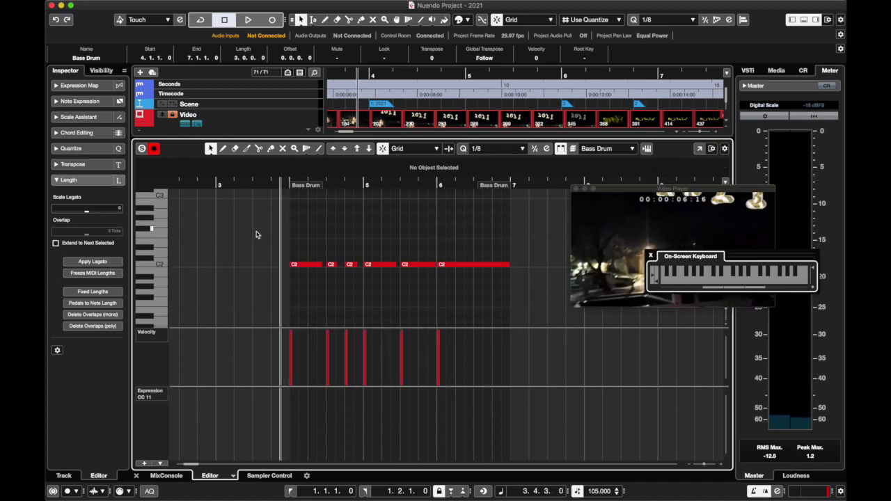
key(space)
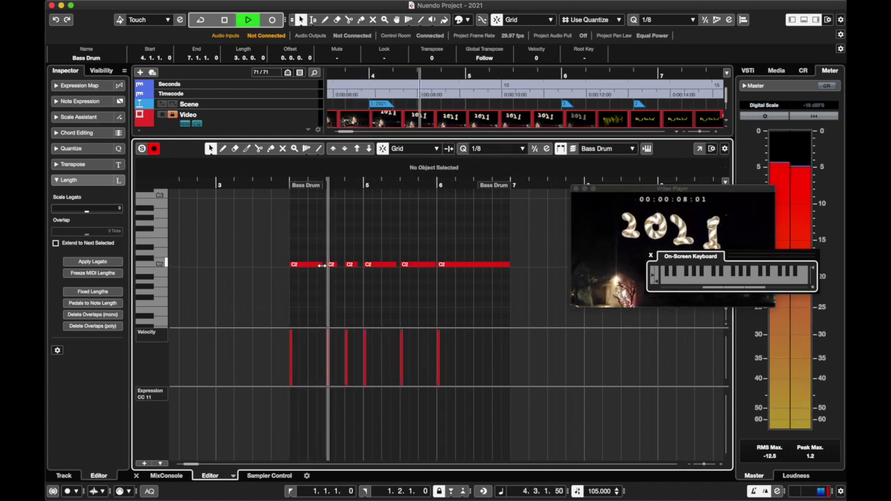
drag(321, 265, 401, 265)
key(space)
Lower the velocities of all Bass Drum notes, accenting bar 4 at 122 and bar 5 at about 115, and close the editor.
drag(290, 343, 429, 342)
key(super+z)
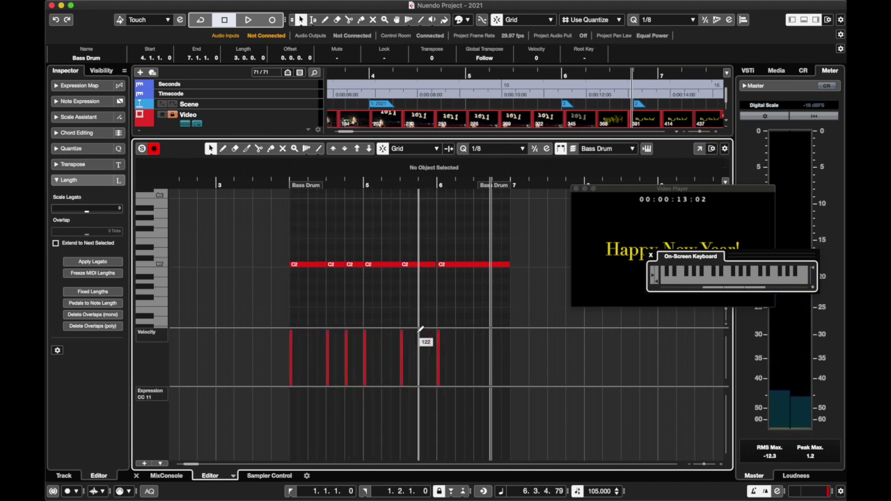
drag(493, 221, 249, 325)
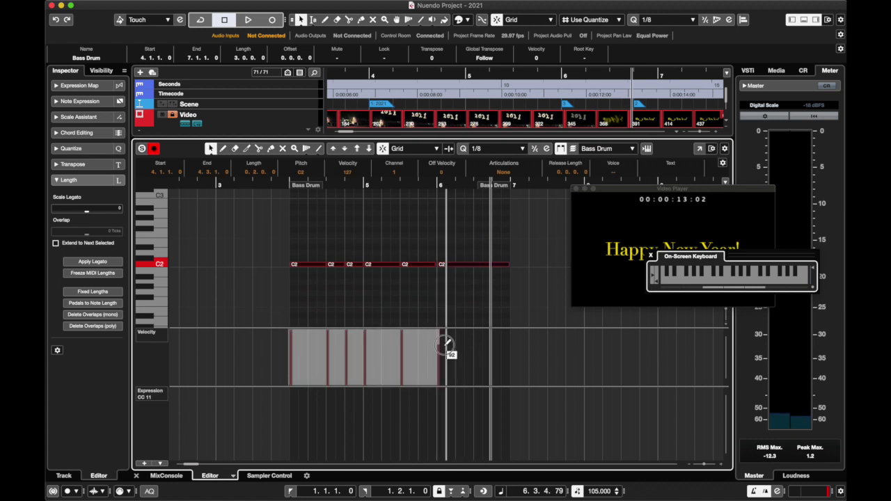
drag(445, 346, 272, 344)
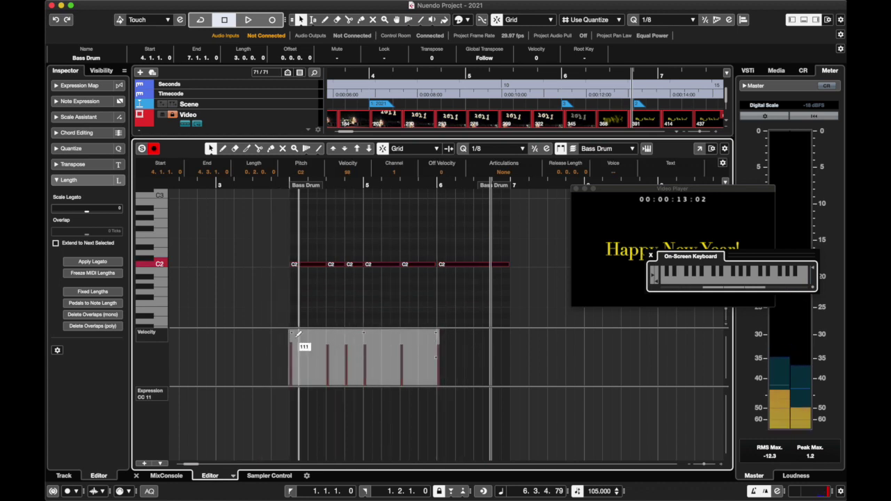
click(292, 331)
click(366, 335)
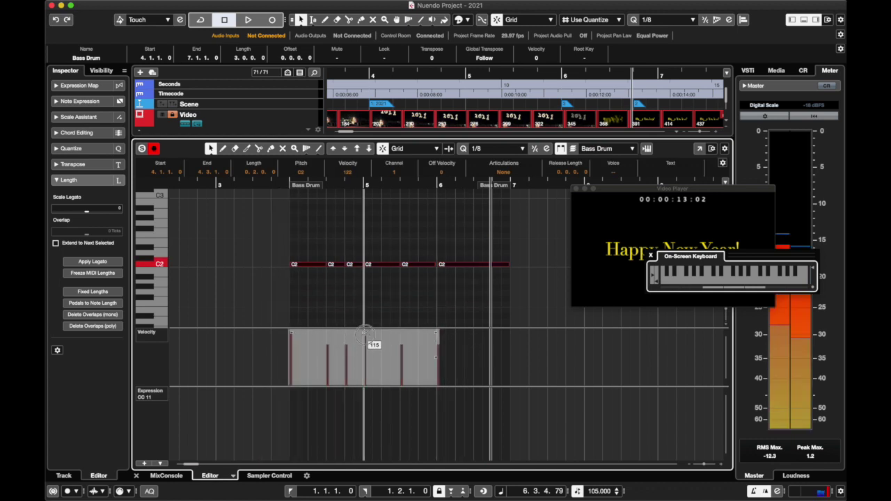
click(134, 476)
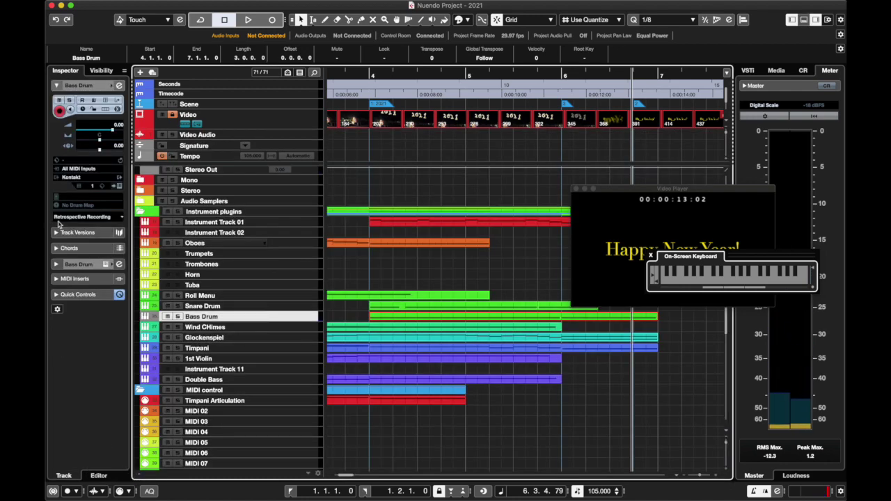
Remove the Concert Hall send from the Bass Drum track.
click(62, 247)
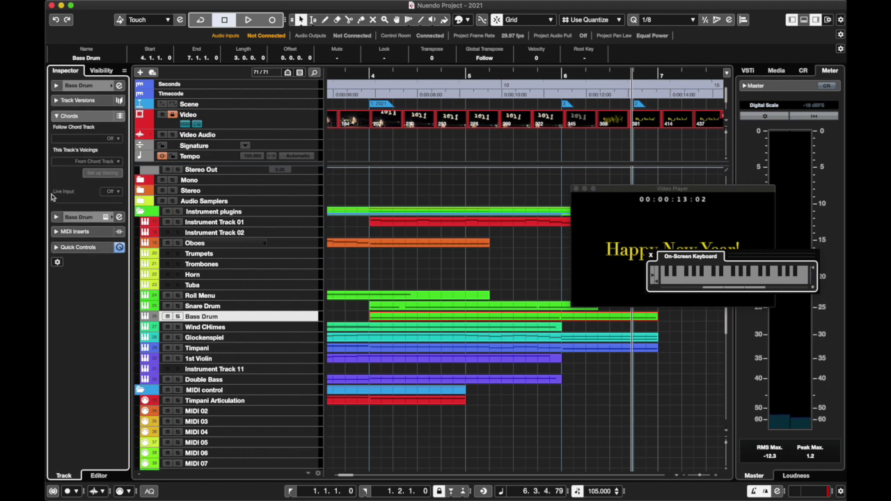
click(55, 215)
click(77, 178)
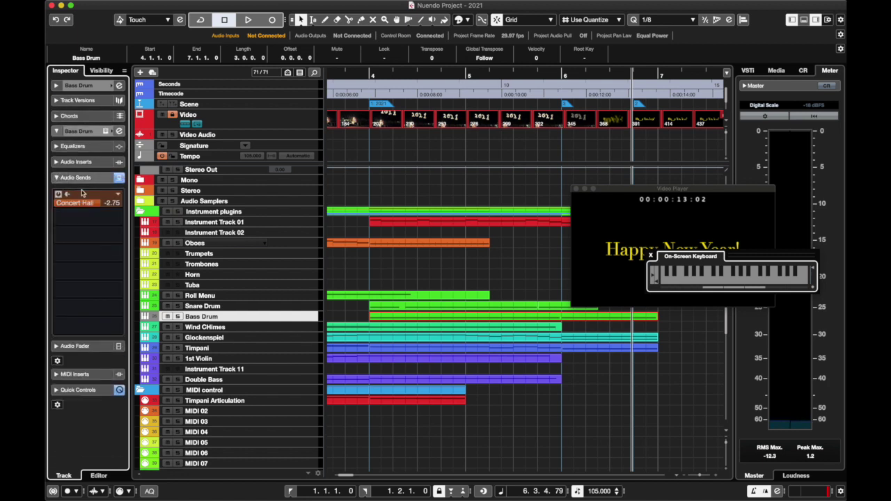
click(116, 199)
click(95, 228)
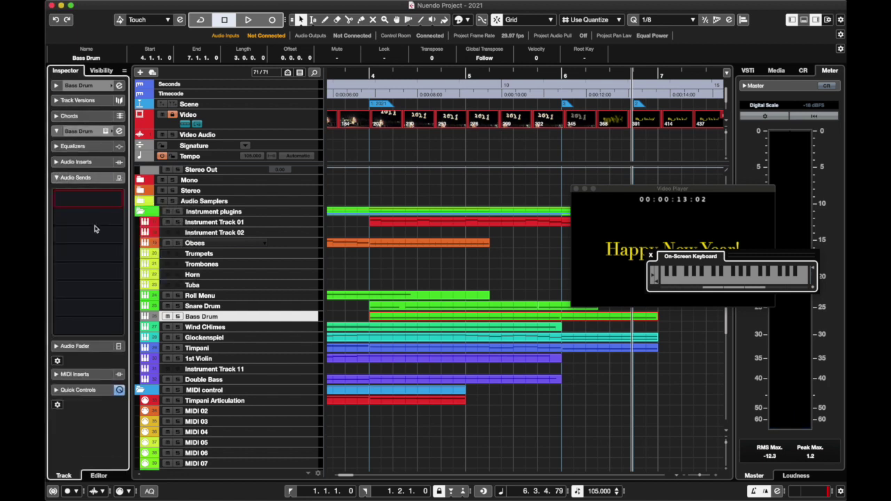
click(56, 131)
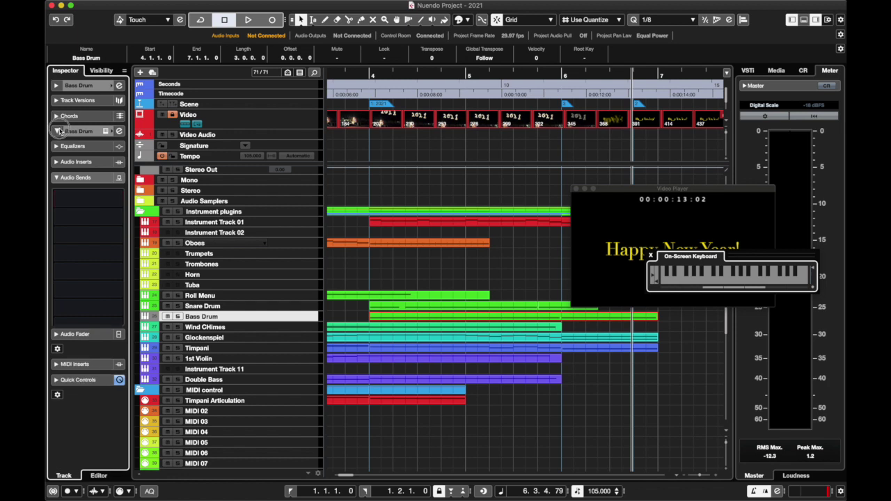
Cut the low band of the Bass Drum track's equalizer by 8.7 dB at 51.4 Hz and audition the drum.
click(57, 85)
click(59, 234)
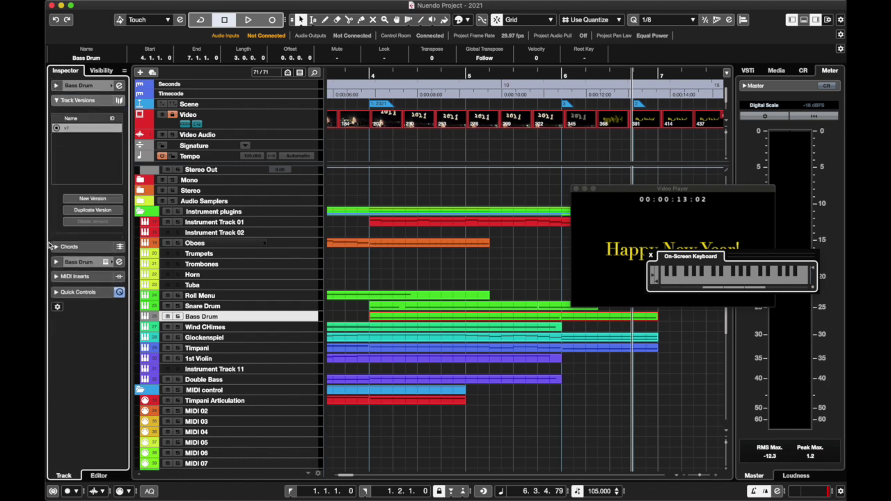
click(54, 248)
click(55, 216)
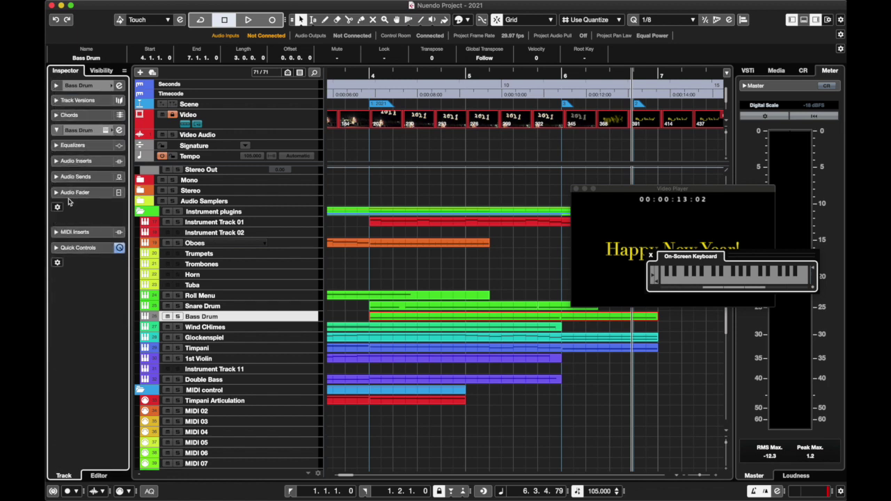
click(106, 131)
click(107, 131)
click(56, 145)
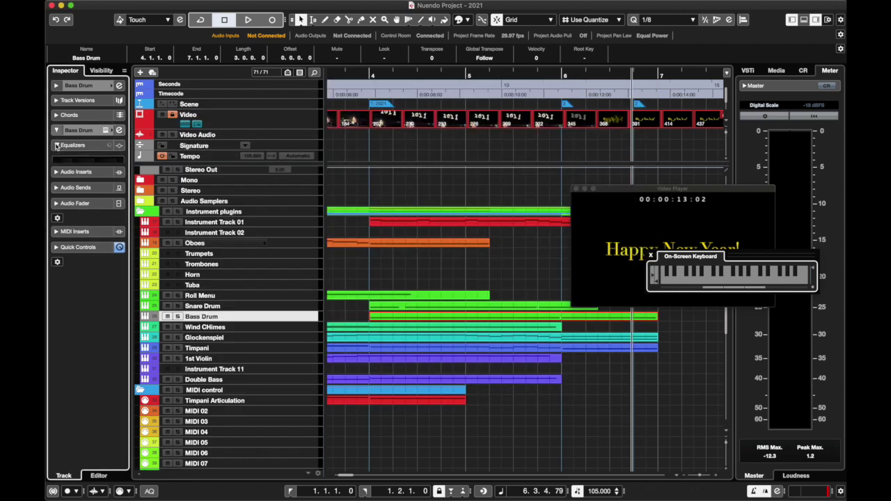
click(663, 282)
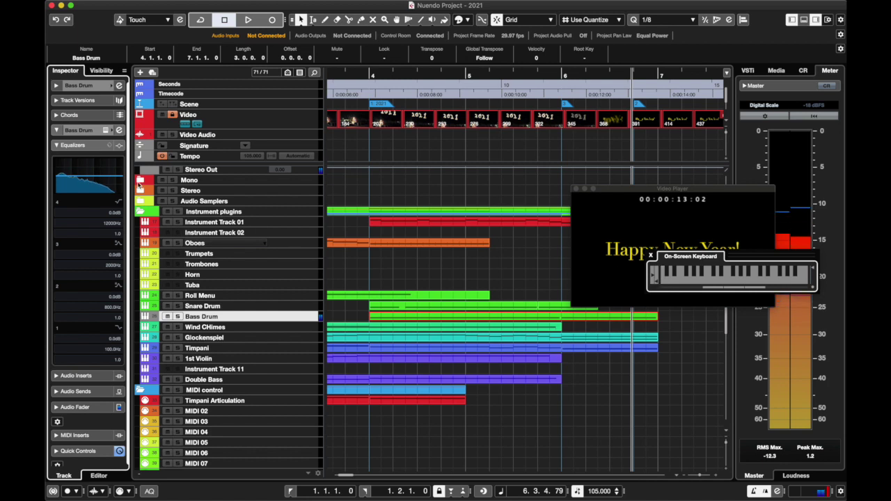
mouse_move(68, 169)
mouse_down()
mouse_move(60, 189)
mouse_move(65, 184)
mouse_up()
key(z)
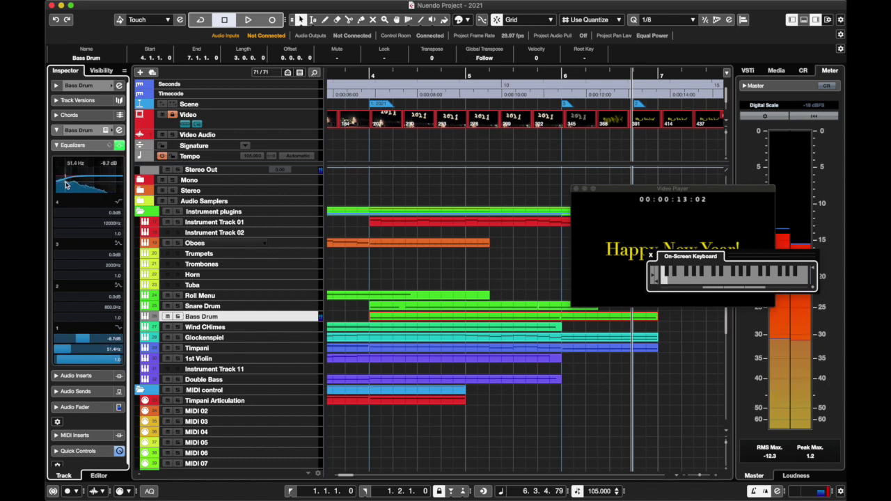
Clear the Bass Drum track's retrospective recording buffer.
click(56, 115)
click(56, 86)
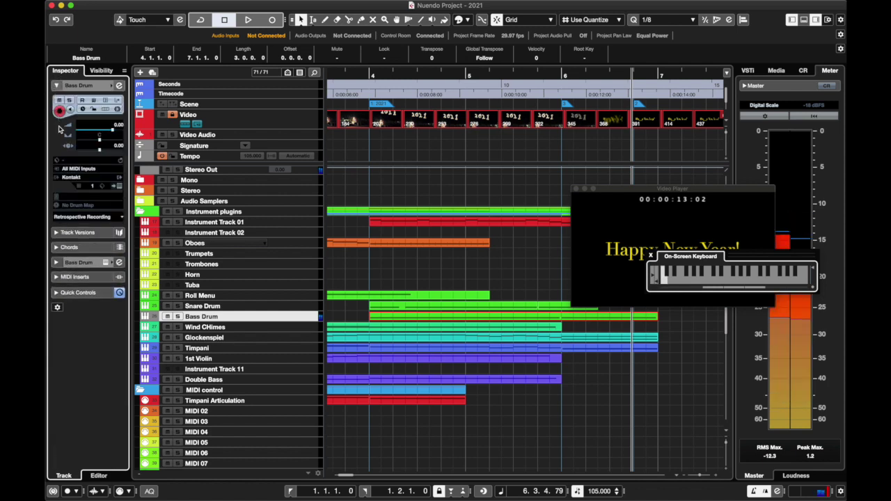
click(75, 218)
click(69, 239)
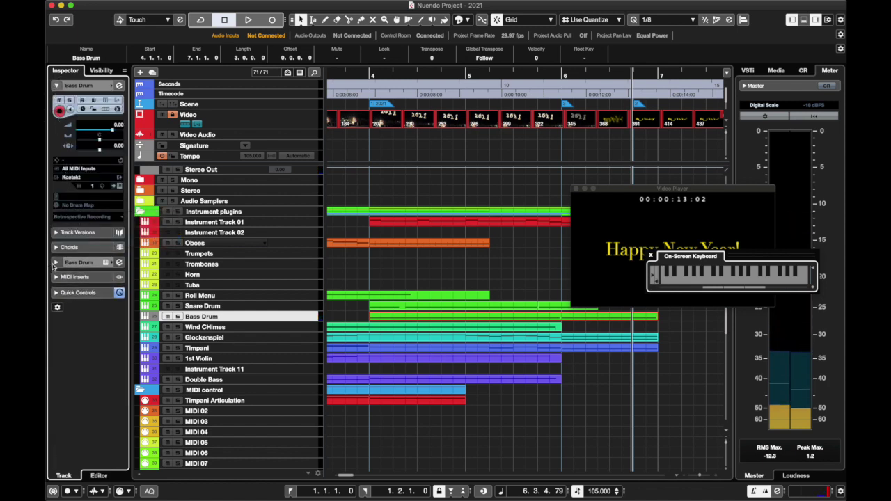
Route the Bass Drum track's first audio send to Concert Hall, enable it and audition the drum.
click(55, 262)
click(58, 177)
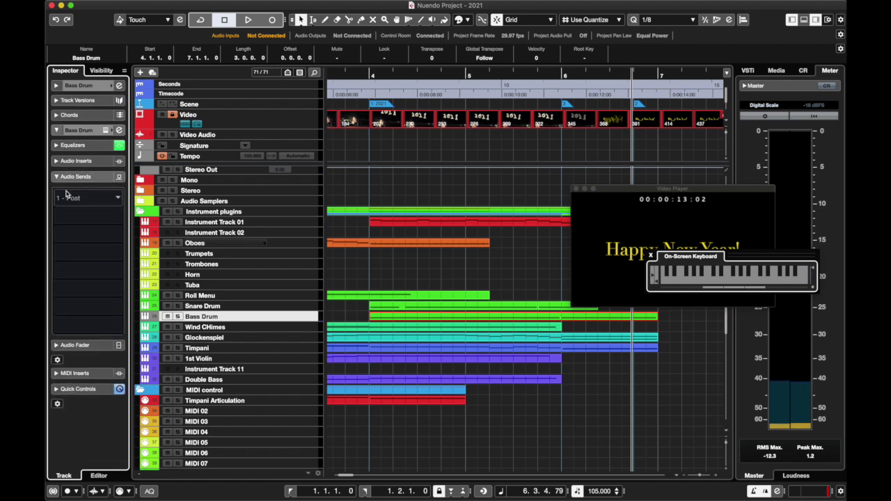
click(112, 200)
click(101, 234)
click(58, 194)
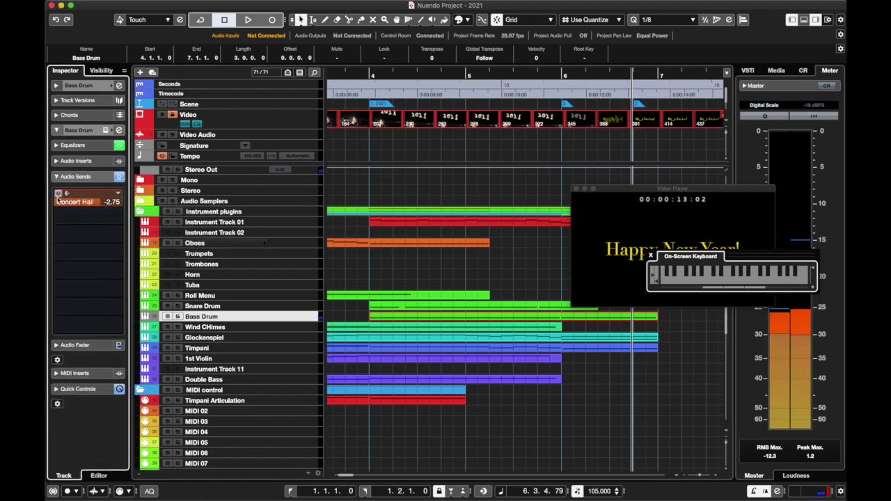
key(z)
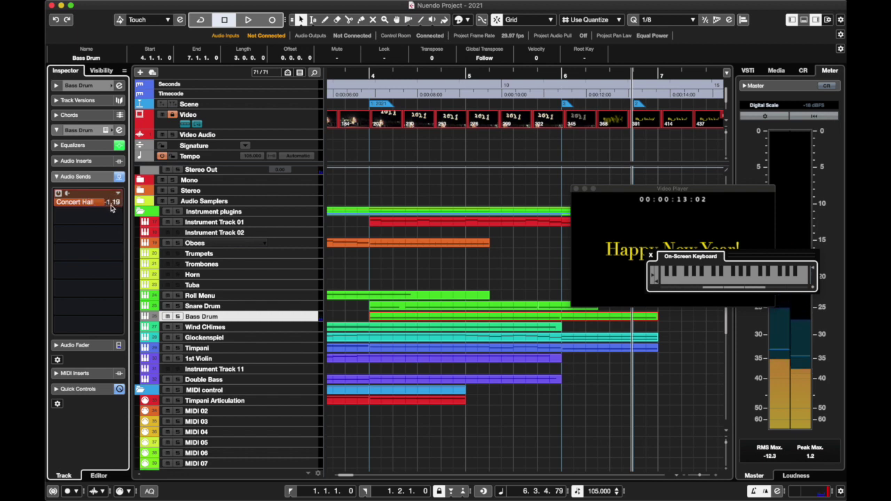
Set the Bass Drum's Concert Hall send level to -6.83, audition it, and switch the send off.
click(100, 202)
key(z)
click(78, 203)
key(z)
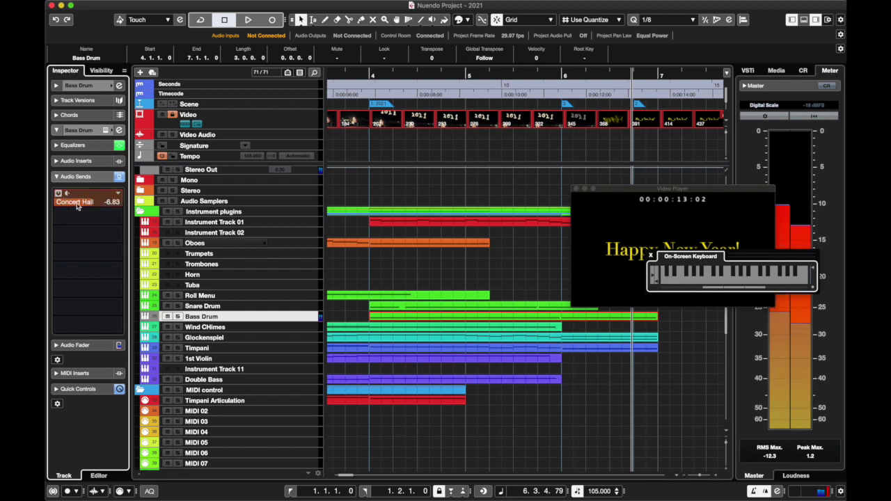
click(58, 194)
click(57, 178)
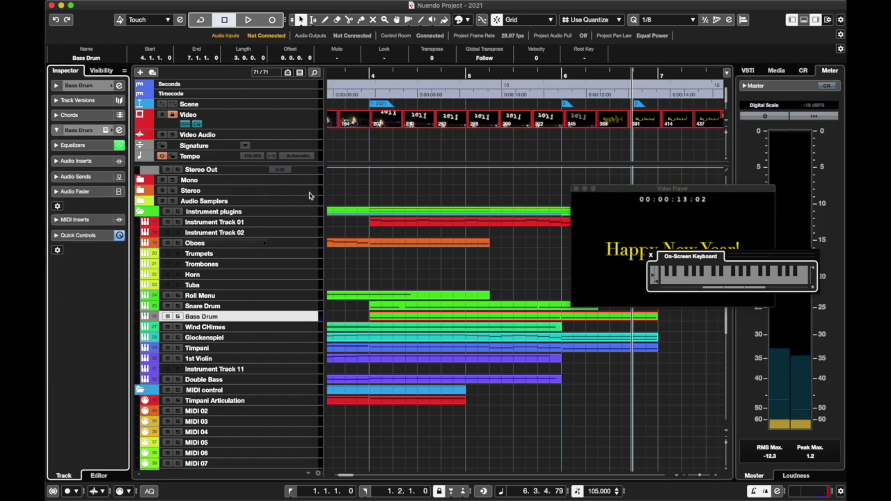
Show the MixConsole's insert racks below the project and move the Video Player window higher.
click(804, 20)
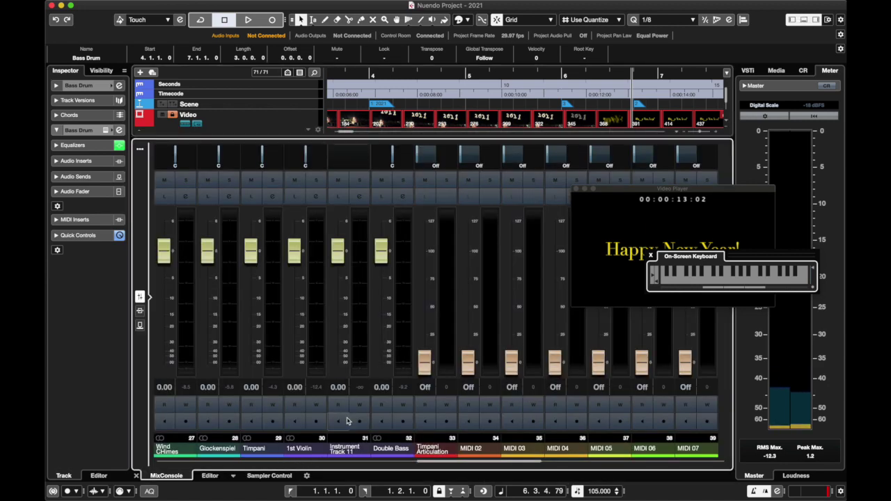
click(140, 325)
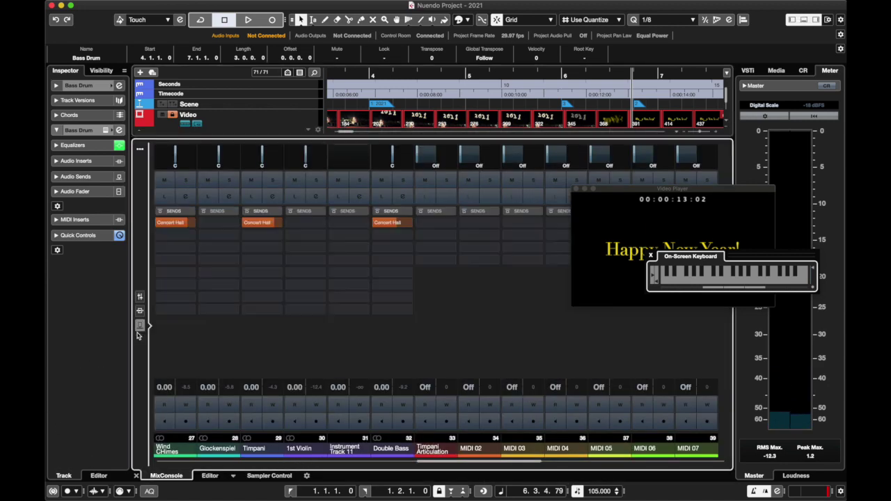
drag(660, 189, 685, 140)
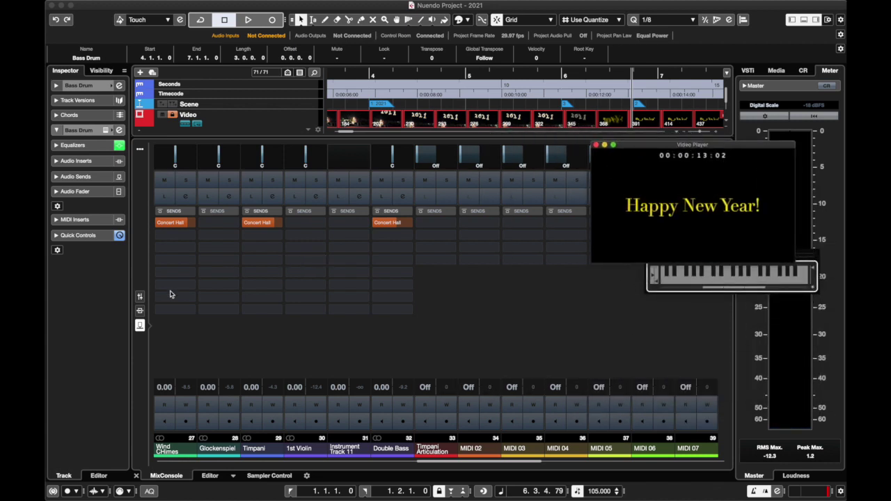
click(139, 311)
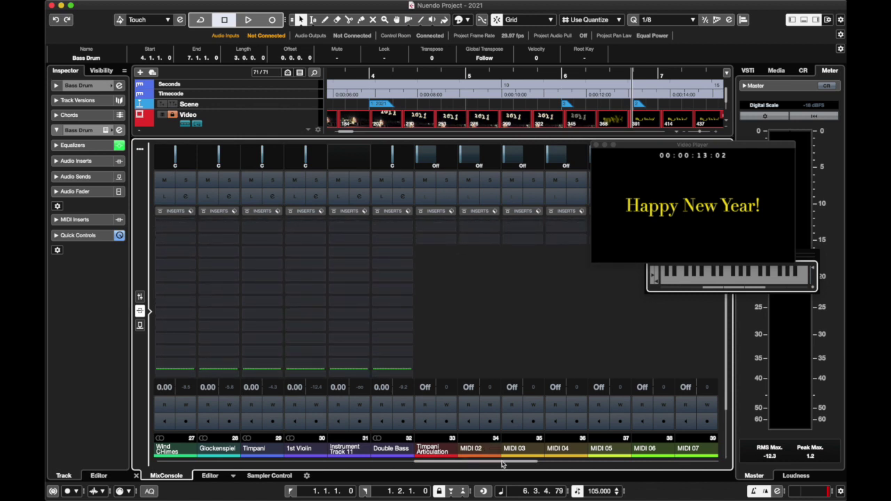
Insert the REVerence plug-in in the first insert slot of the Bass Drum channel.
drag(502, 464, 426, 476)
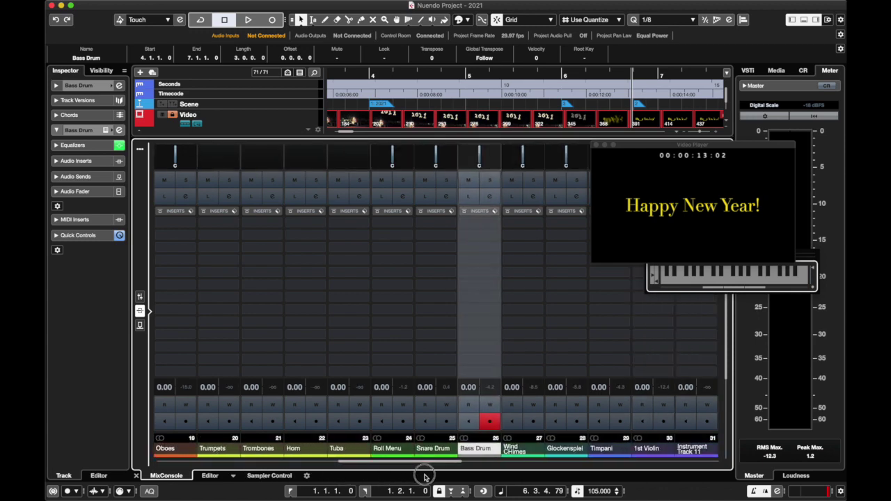
click(494, 224)
scroll(503, 296, down, 10)
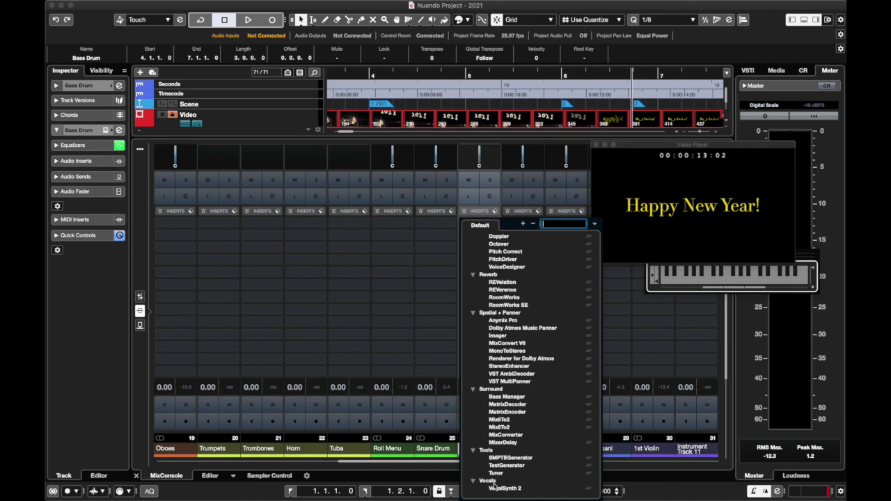
scroll(489, 388, up, 3)
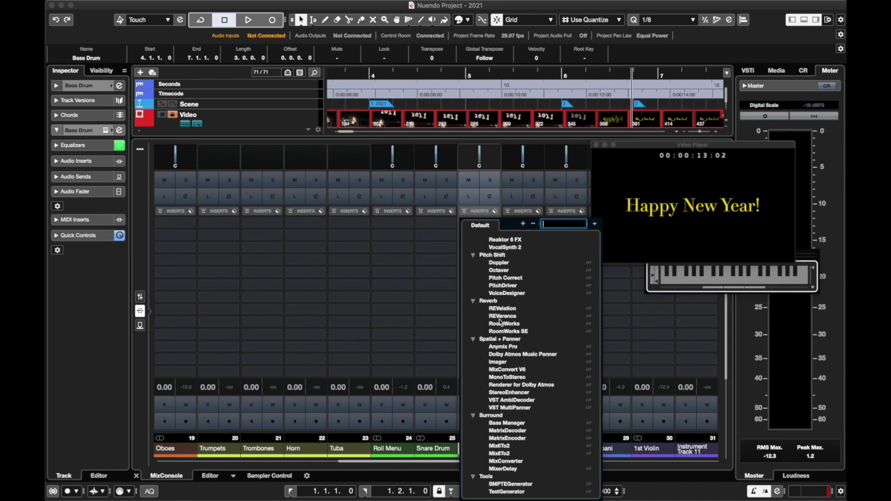
click(502, 315)
Load the Arena 1 Sr preset in REVerence, set its mix to 22 %, and audition the Bass Drum.
click(316, 77)
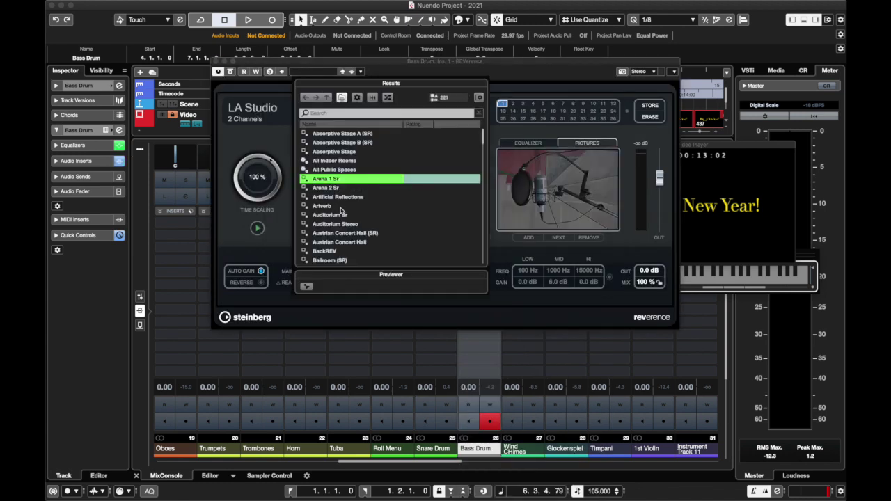
double_click(328, 180)
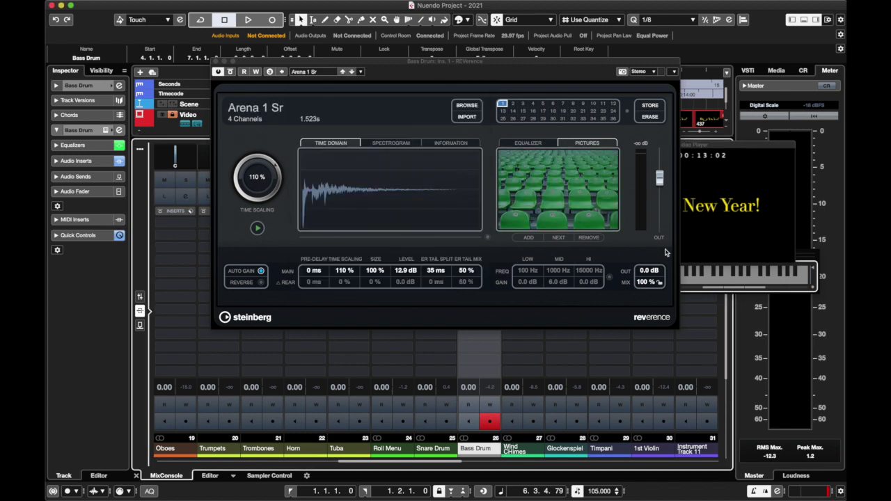
click(701, 277)
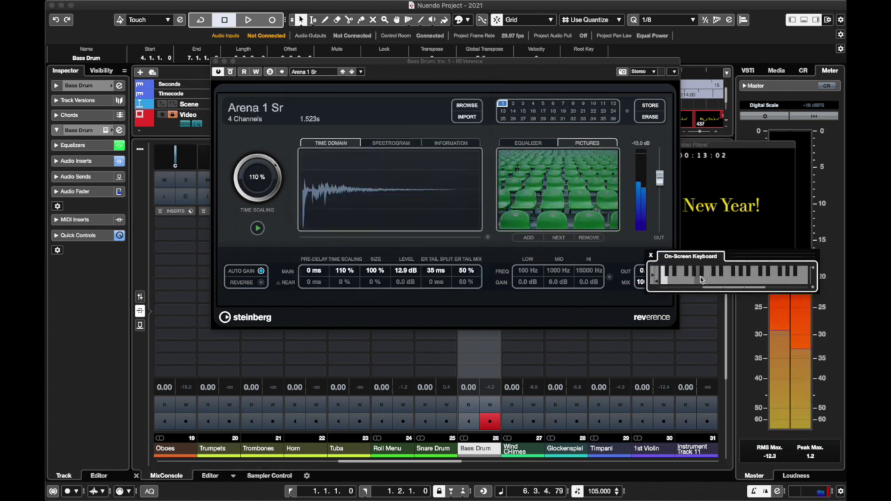
mouse_move(641, 281)
mouse_down()
mouse_move(641, 299)
mouse_move(641, 280)
mouse_up()
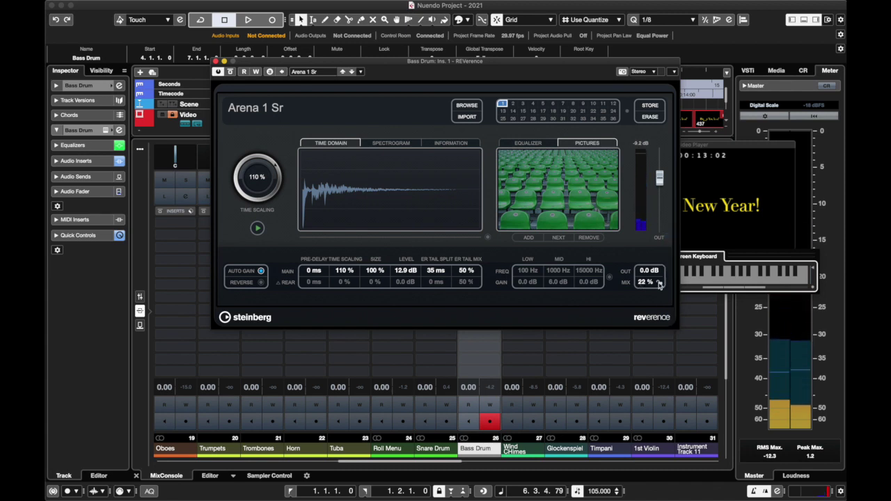
click(706, 281)
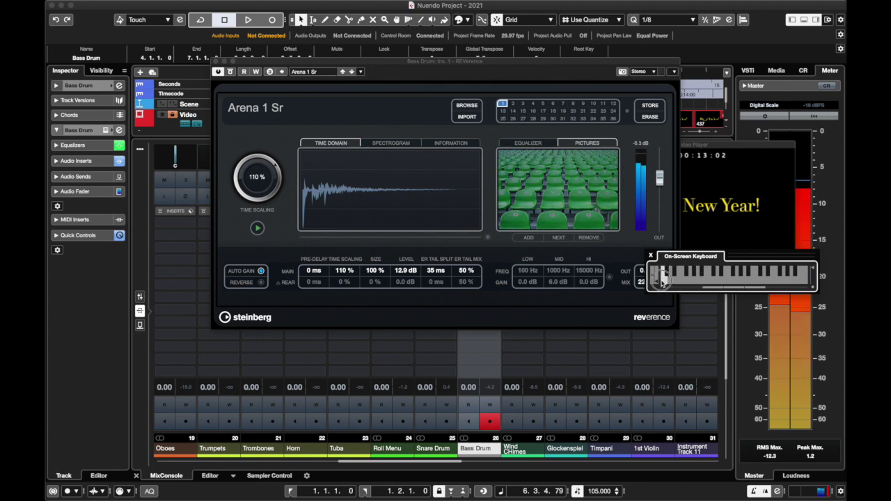
Play the project briefly, then close the REVerence window and the MixConsole.
key(space)
click(217, 61)
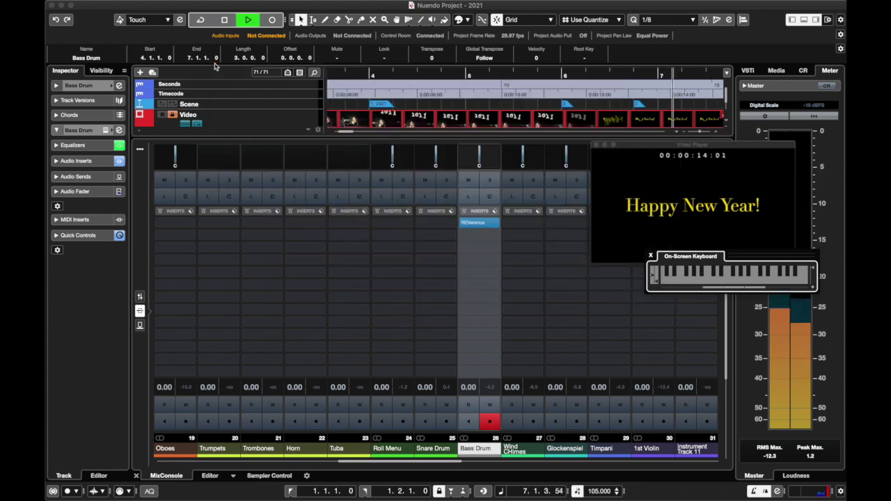
key(space)
click(146, 475)
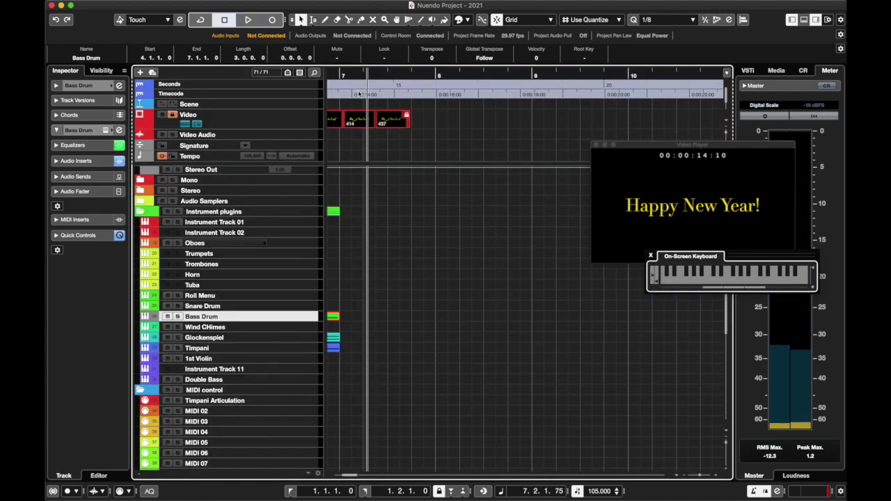
Play the score against the video from around bar 4 to hear the Bass Drum in the mix.
scroll(388, 110, left, 5)
scroll(417, 104, left, 3)
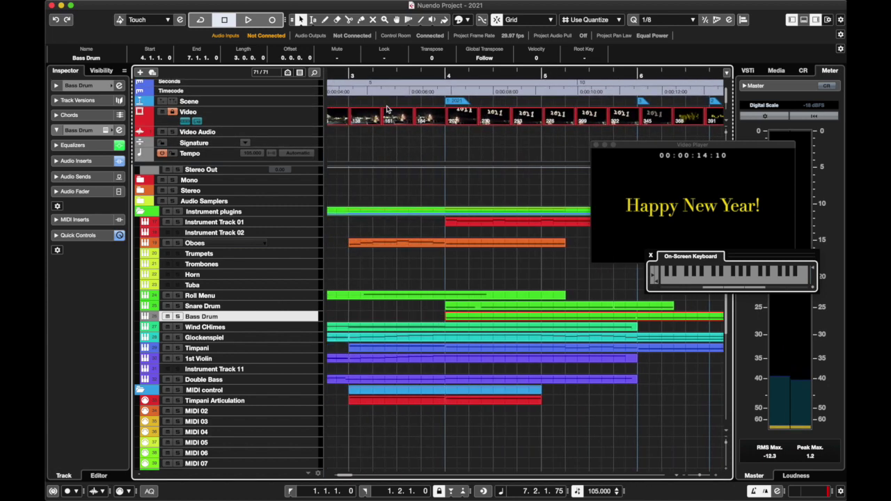
double_click(465, 76)
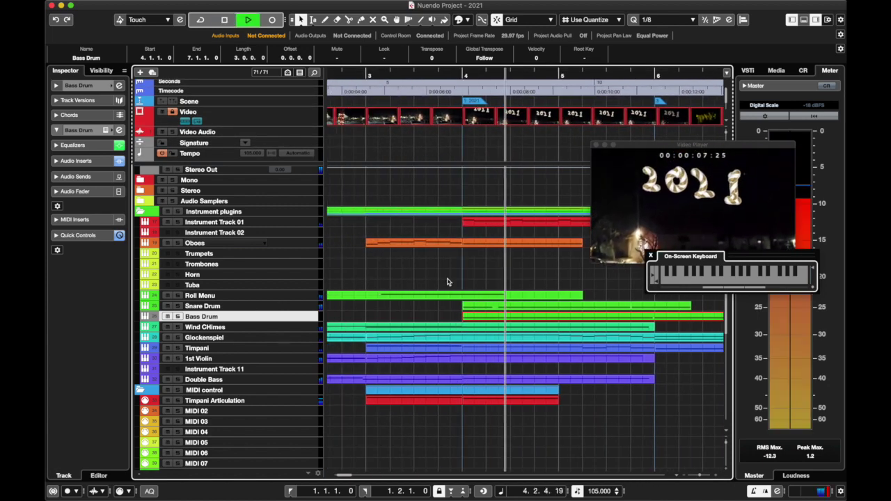
scroll(447, 281, right, 2)
scroll(447, 282, up, 1)
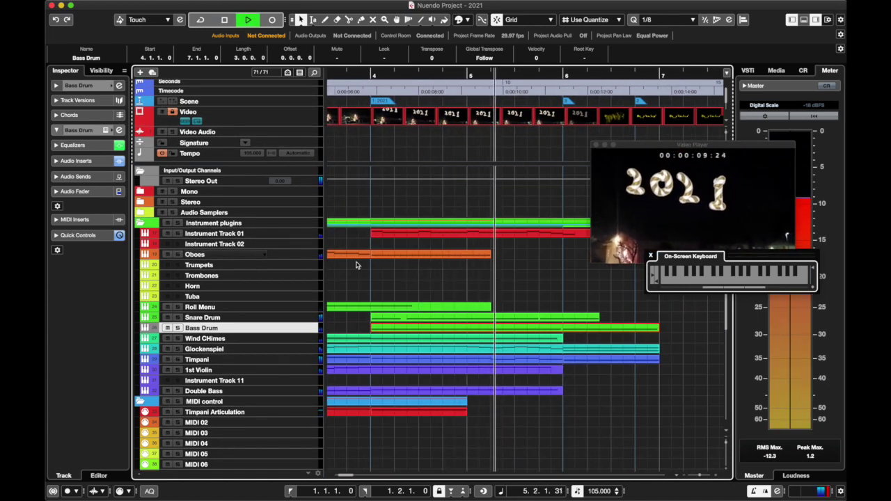
key(space)
Examine Instrument Track 02's basic settings, track versions and chord settings, comparing them with the neighbouring tracks.
click(274, 244)
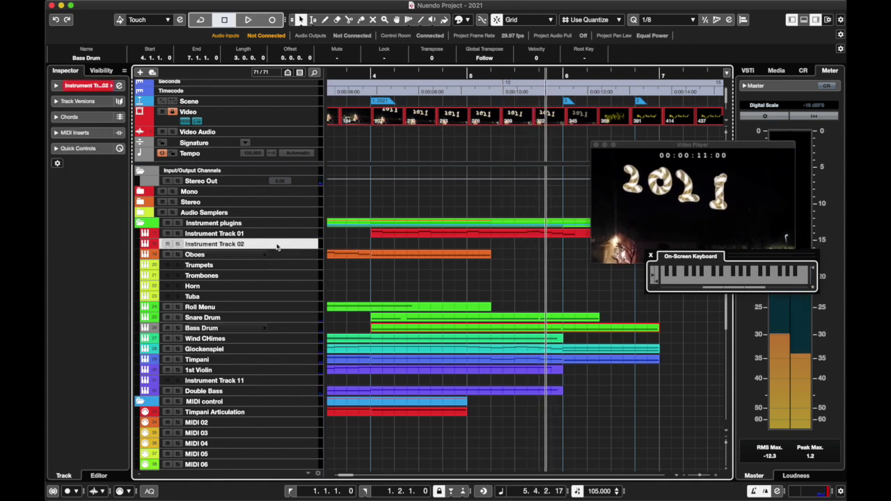
click(55, 86)
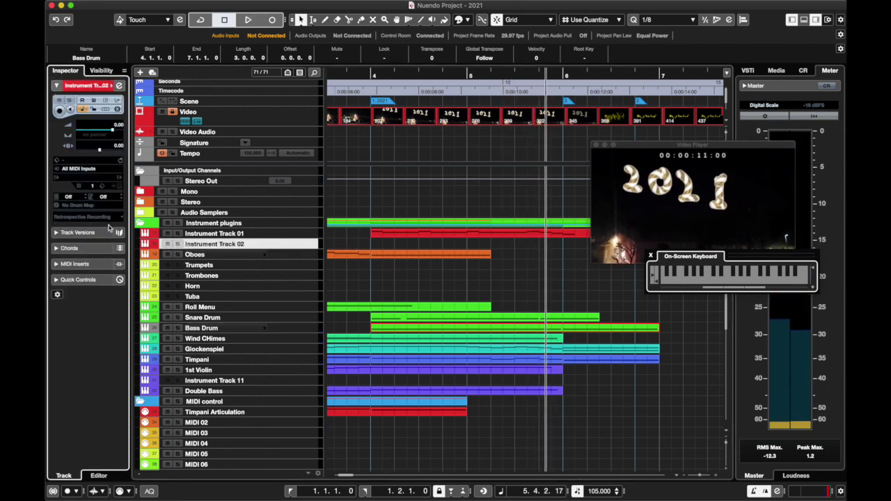
click(55, 234)
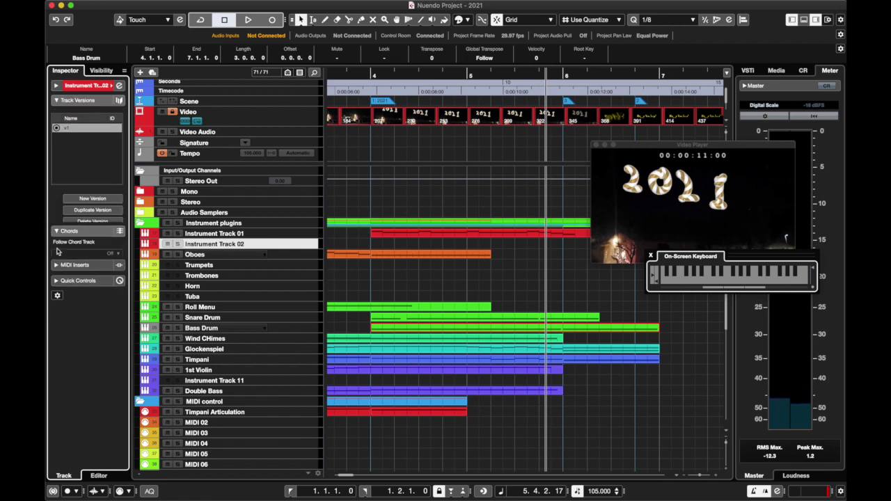
click(55, 245)
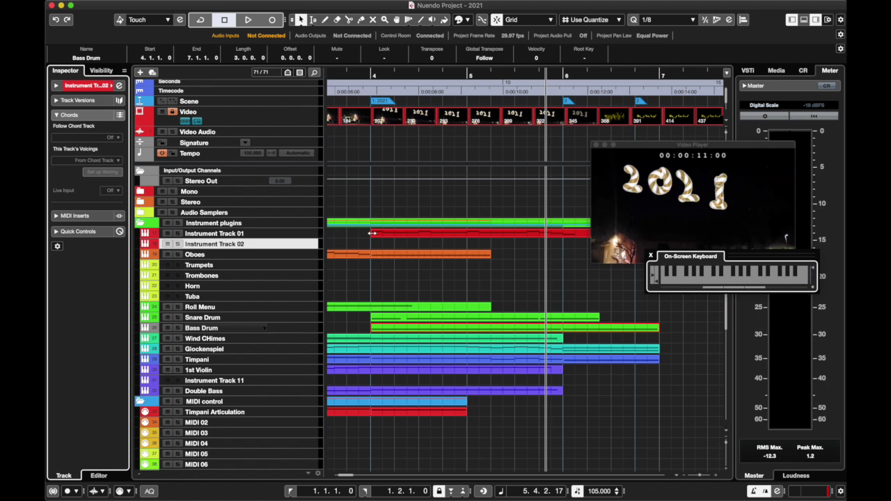
click(57, 85)
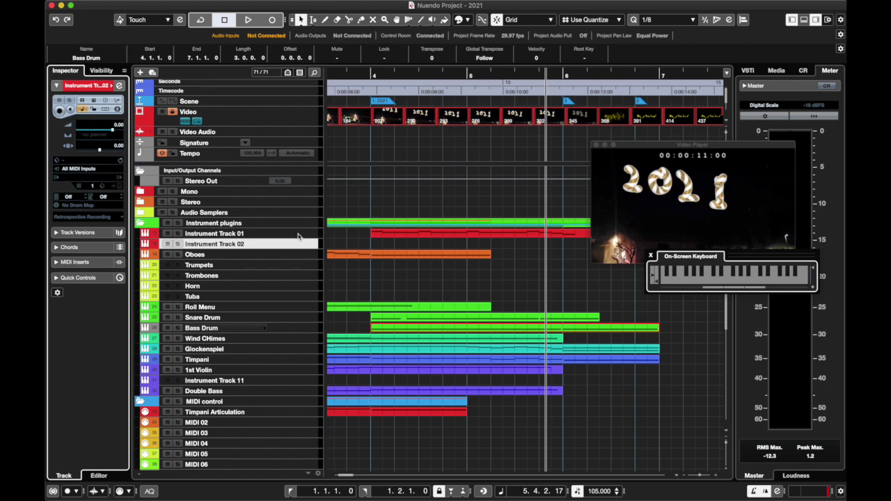
click(282, 234)
click(285, 255)
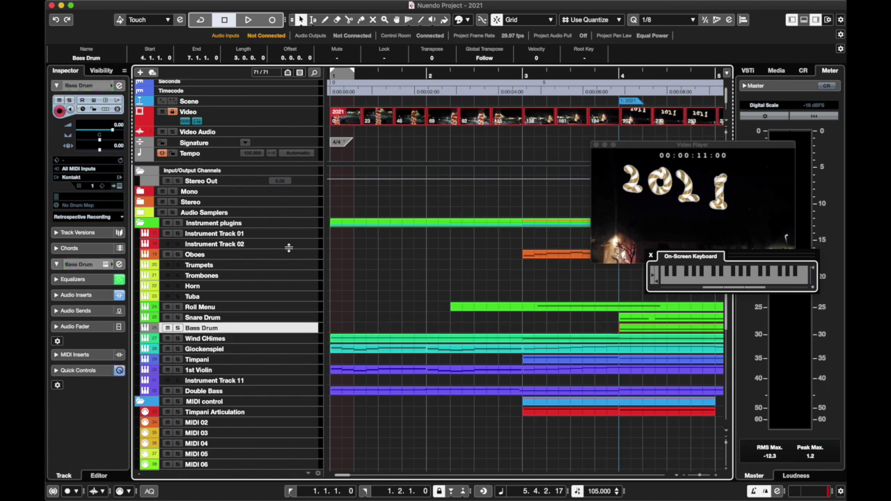
click(289, 245)
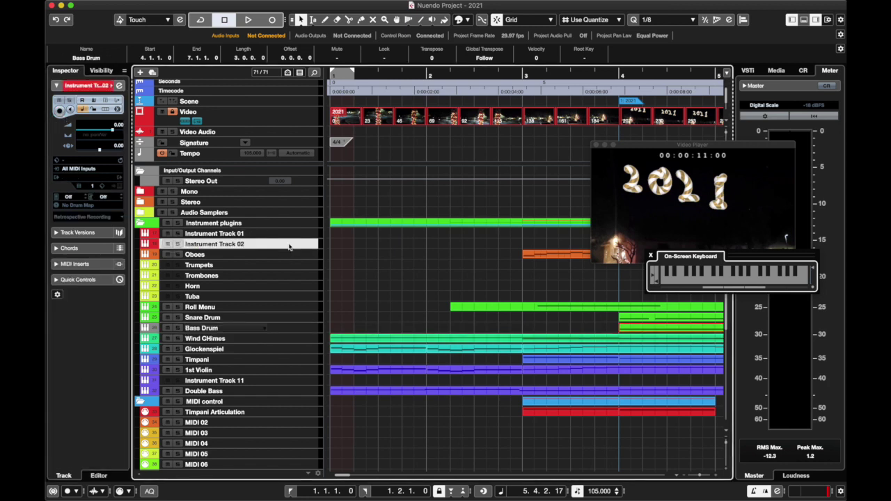
scroll(491, 258, right, 5)
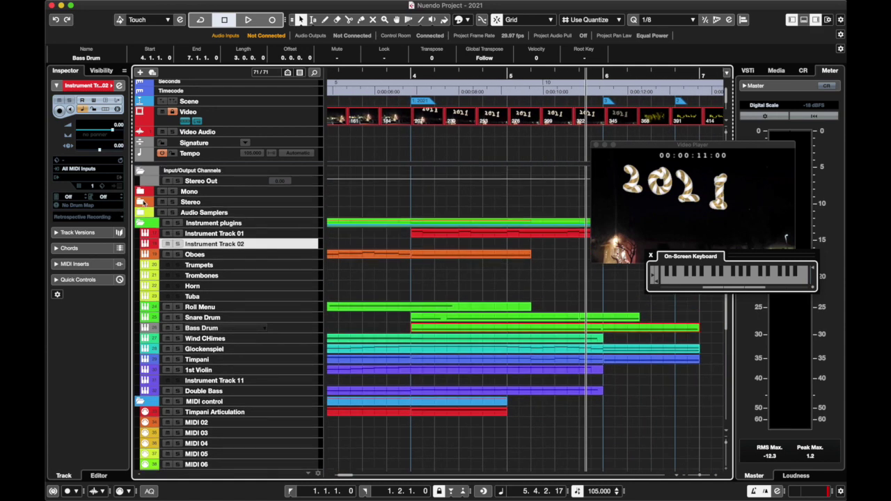
click(302, 203)
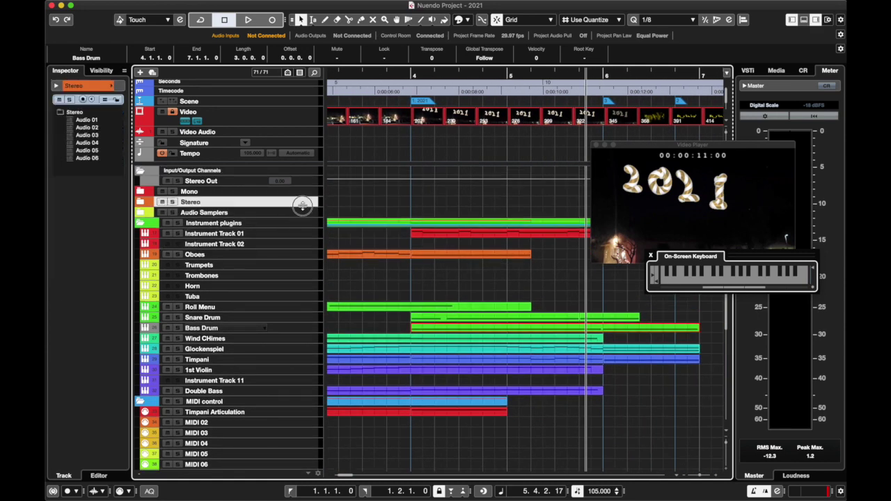
right_click(302, 203)
click(278, 211)
right_click(306, 200)
mouse_move(320, 203)
click(480, 206)
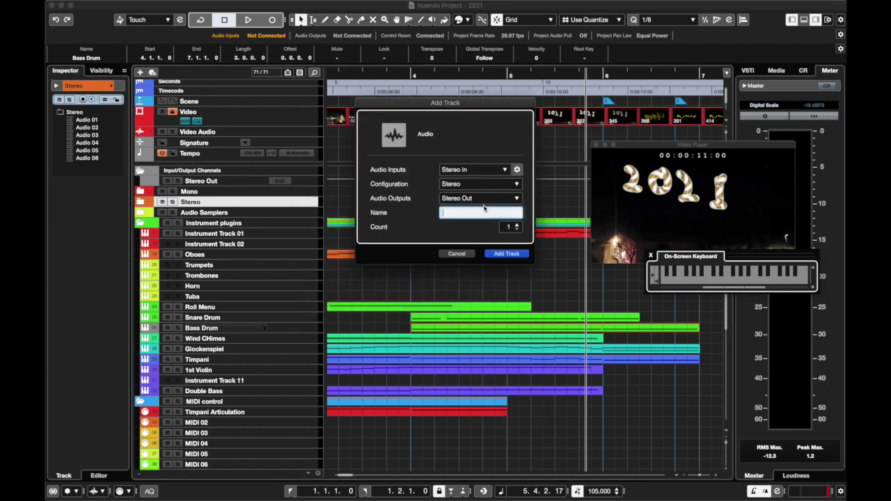
click(453, 254)
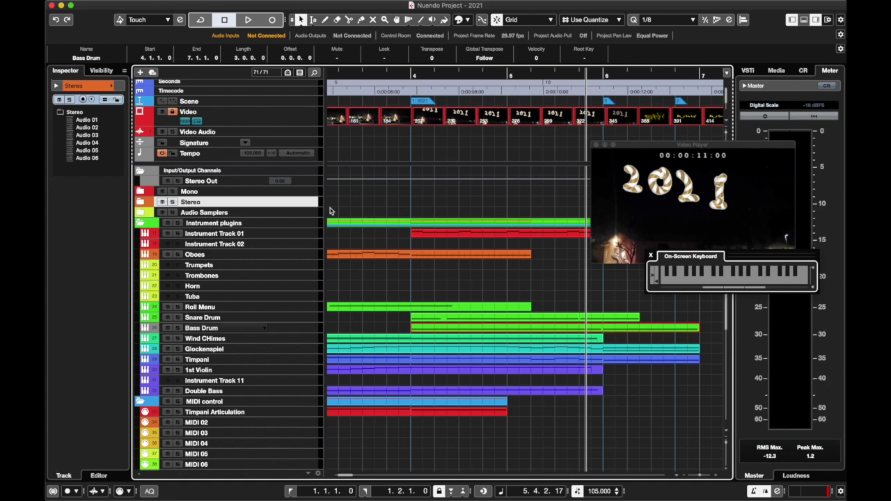
Select Instrument Track 02, show its basic track settings, and place the project cursor at the start of bar 4.
click(265, 247)
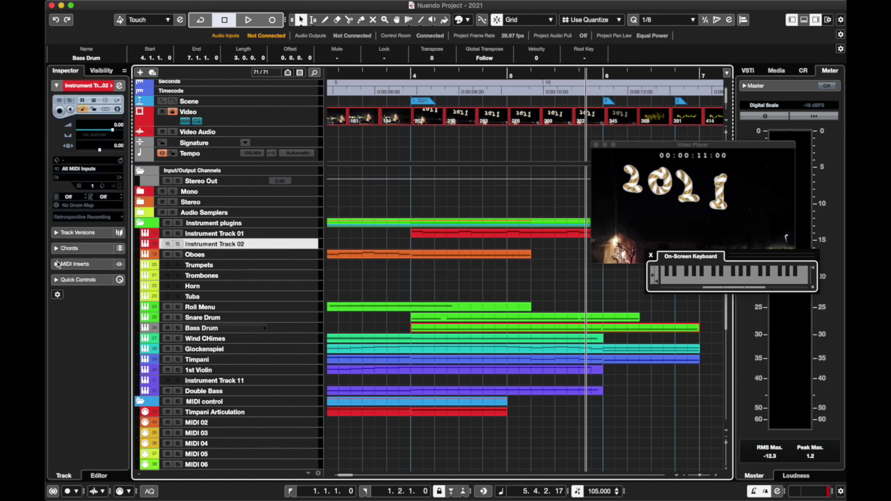
click(55, 233)
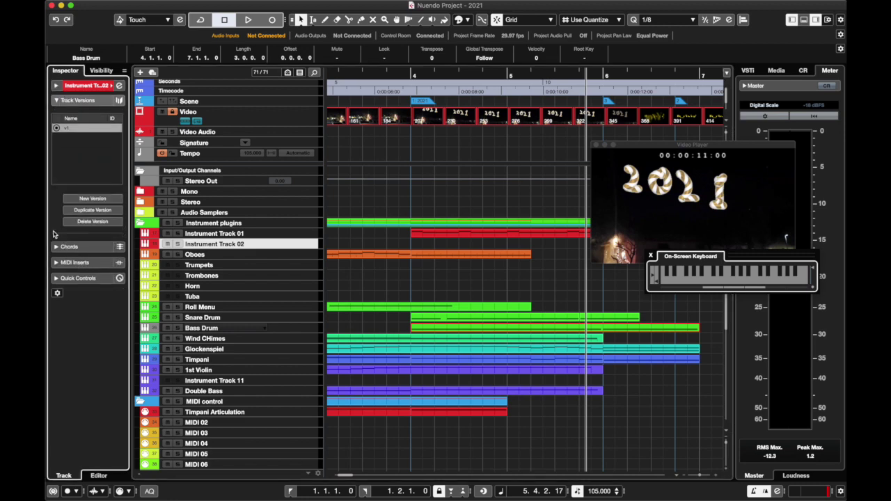
click(57, 85)
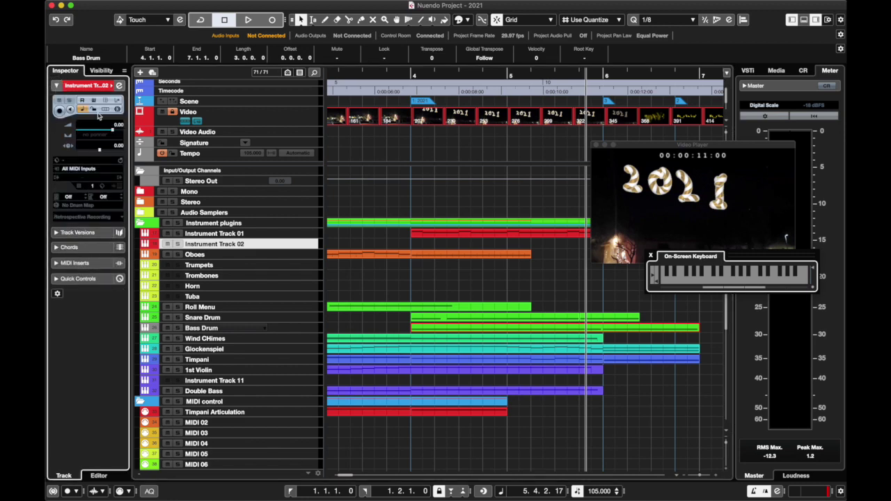
click(119, 86)
click(119, 86)
click(413, 72)
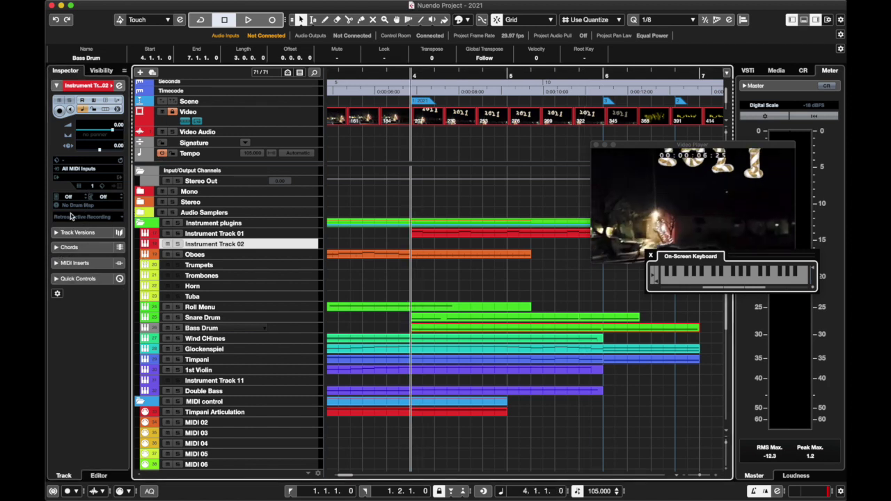
Assign HALion Sonic SE as Instrument Track 02's instrument and filter its sounds to the Guitar/Plucked category.
click(104, 186)
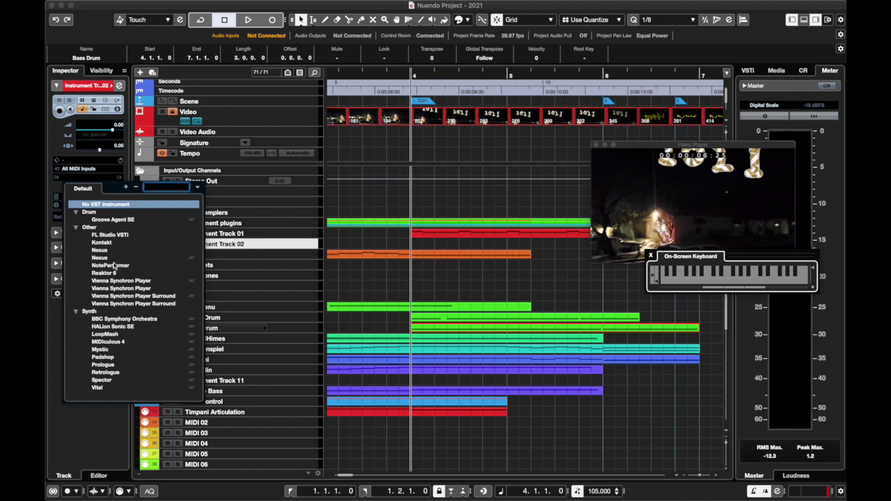
click(118, 331)
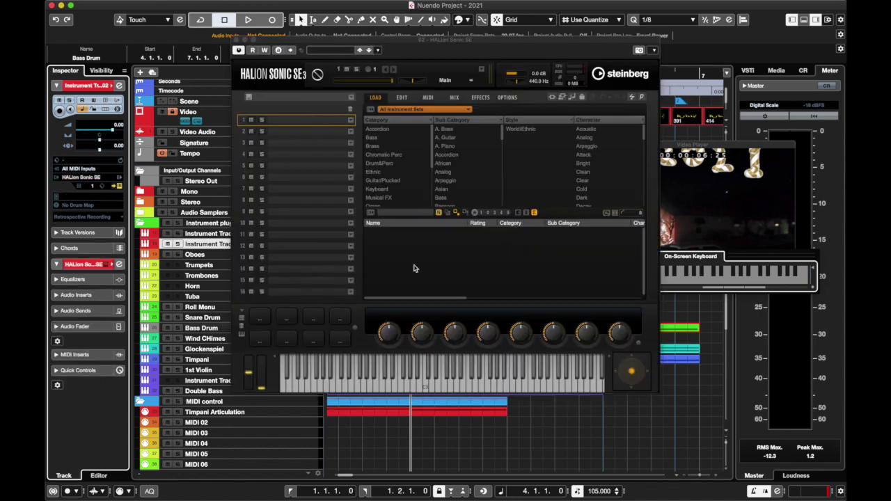
click(388, 129)
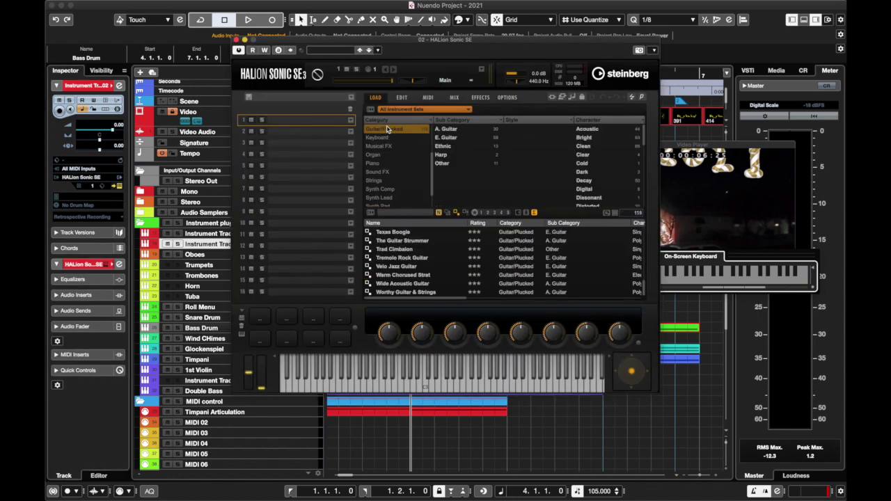
Search HALion Sonic SE's Guitar/Plucked sounds for a flute, then clear the search text.
click(392, 212)
text(flute)
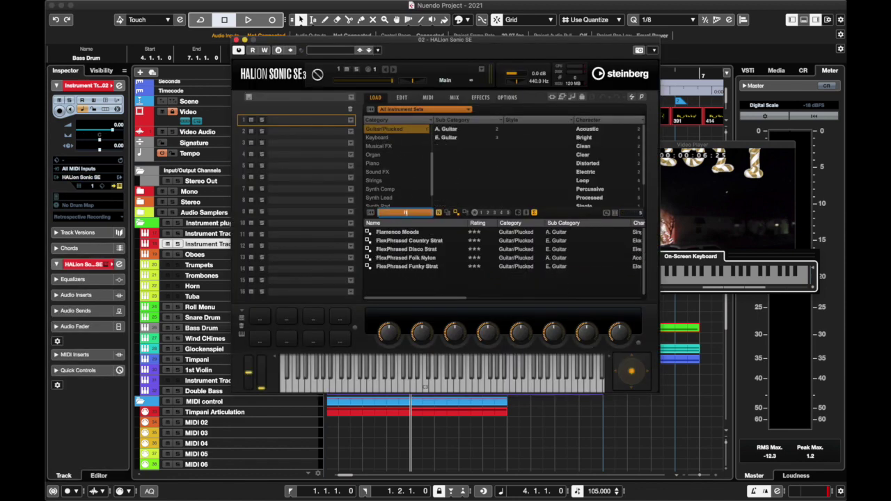
key(BackSpace)
key(BackSpace)
text(lu)
key(BackSpace)
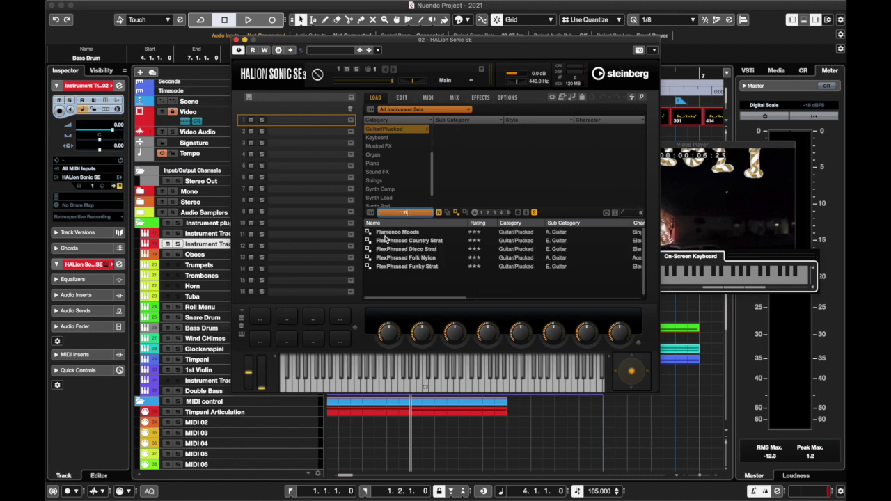
key(BackSpace)
key(BackSpace)
Replace Instrument Track 02's instrument with Groove Agent SE, discarding the HALion Sonic SE changes, and look through its presets.
click(112, 179)
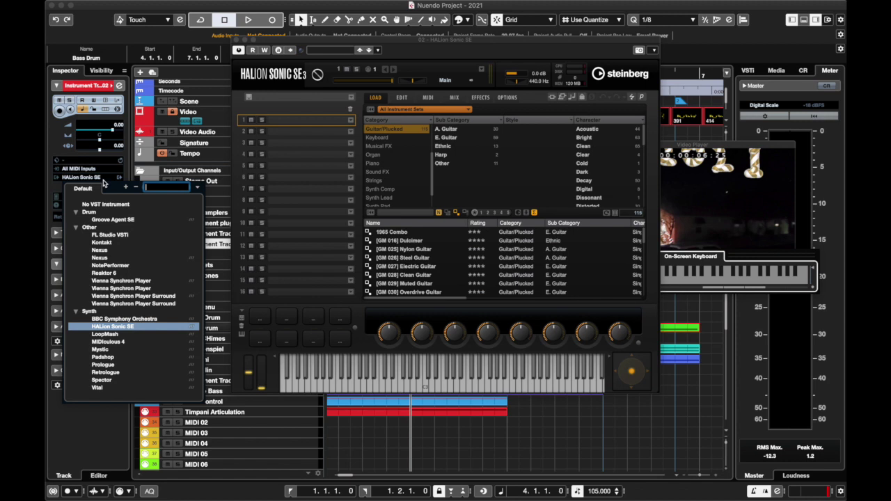
click(102, 220)
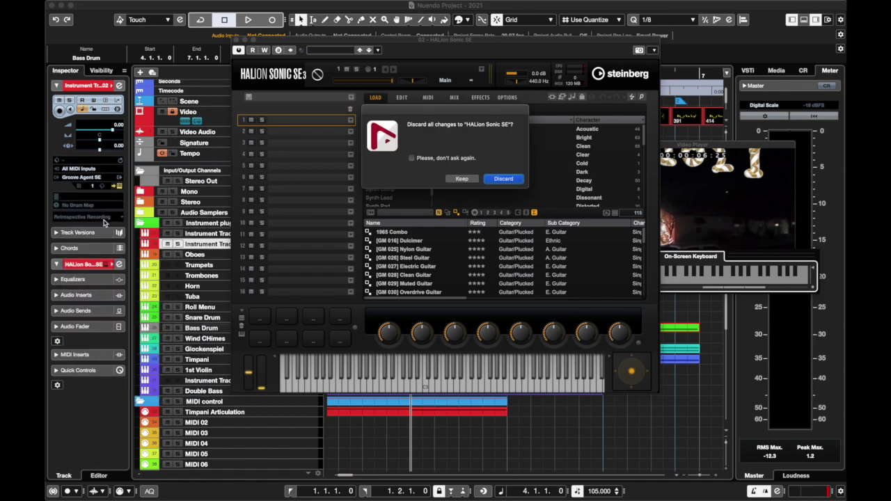
click(495, 180)
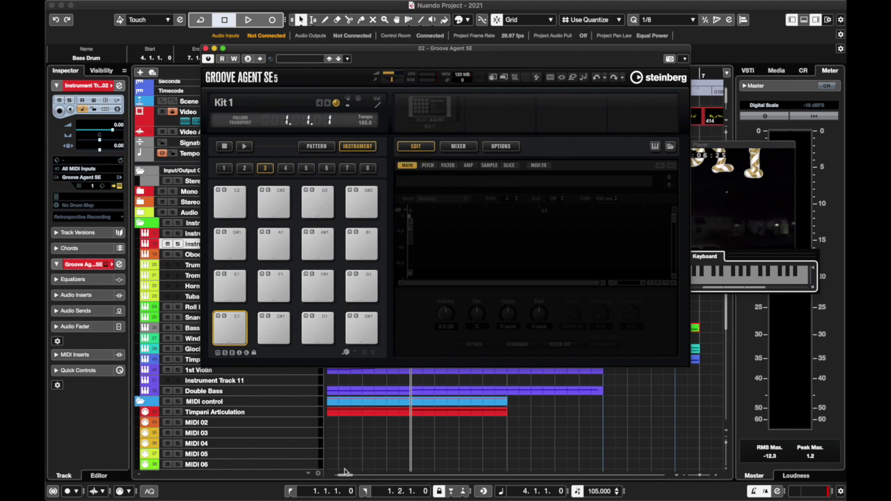
click(306, 60)
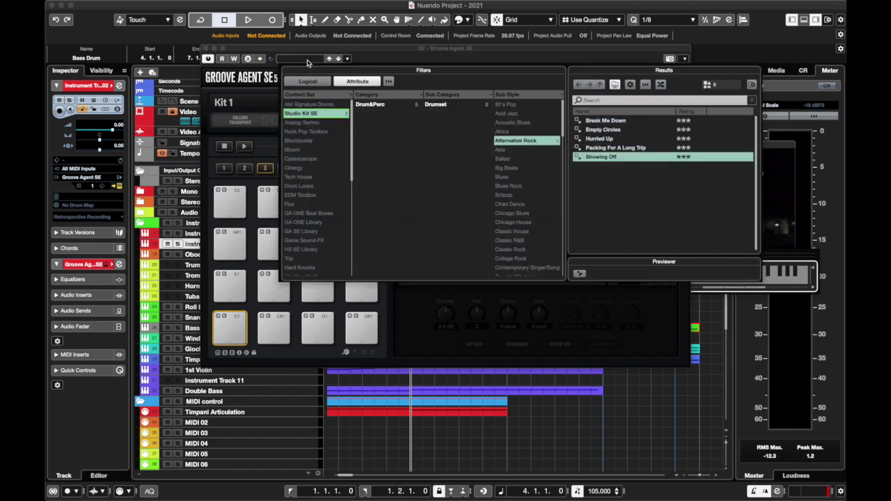
click(103, 174)
Assign BBC Symphony Orchestra to Instrument Track 02, discarding the Groove Agent SE changes, and pick an instrument from the blue orchestra section.
click(103, 175)
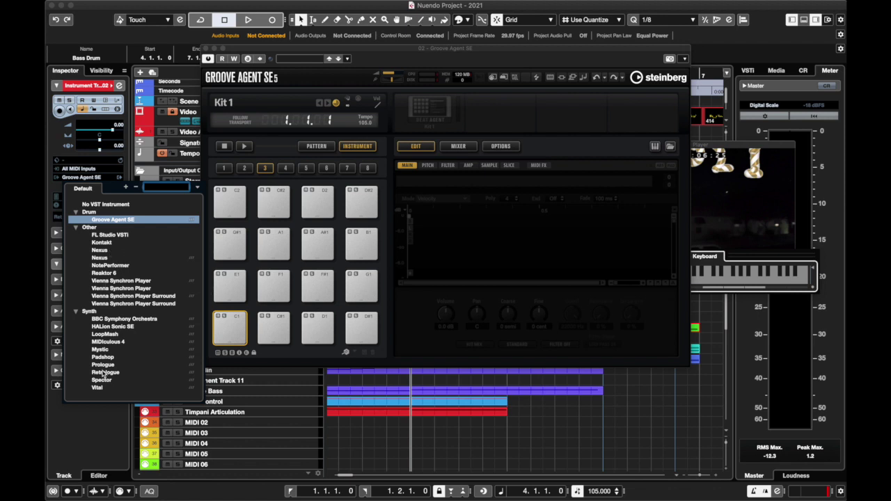
click(120, 319)
click(503, 179)
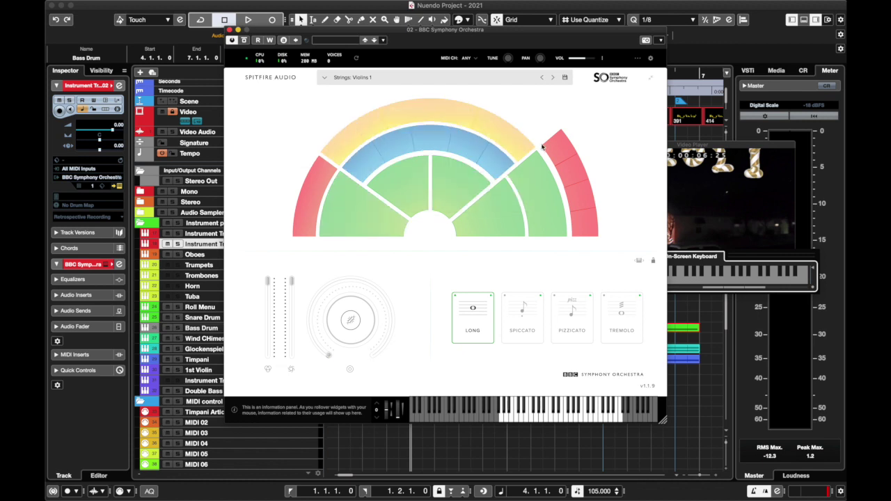
click(394, 157)
click(230, 30)
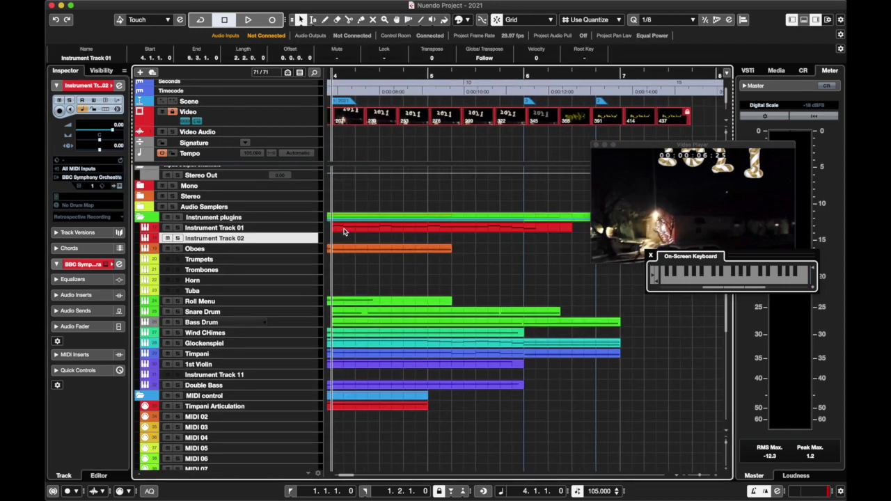
Copy Instrument Track 01's part at bar 4 onto Instrument Track 02 and transpose all of the copy's notes down six semitones.
drag(423, 248, 412, 253)
mouse_move(521, 229)
mouse_down()
mouse_move(481, 233)
mouse_move(516, 241)
mouse_up()
key(ctrl+z)
double_click(428, 223)
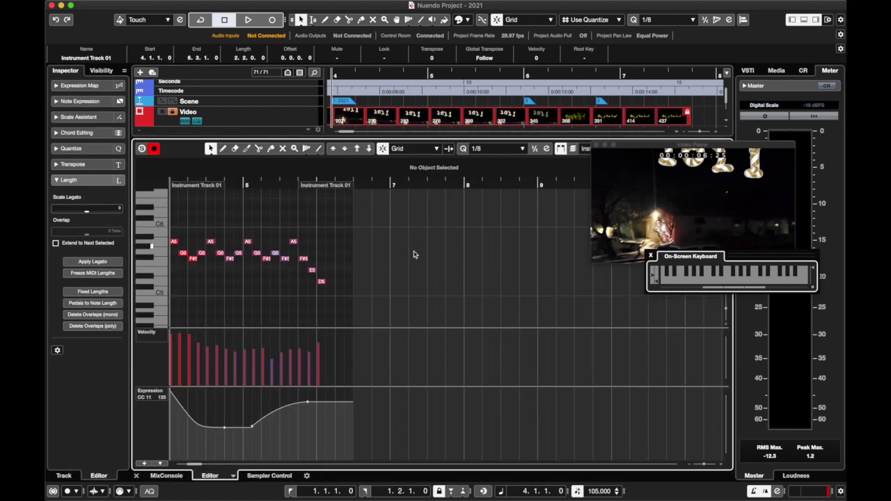
drag(344, 226, 198, 283)
drag(214, 243, 300, 254)
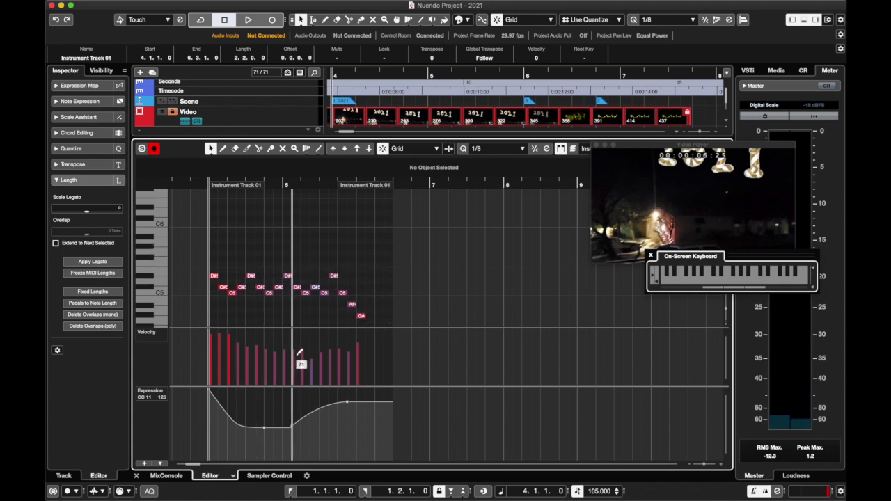
Re-pitch the copied part's second to tenth notes to E5, F#5, E5, D5, A4, D5, F#5, E5 and D5.
drag(224, 288, 233, 258)
click(241, 286)
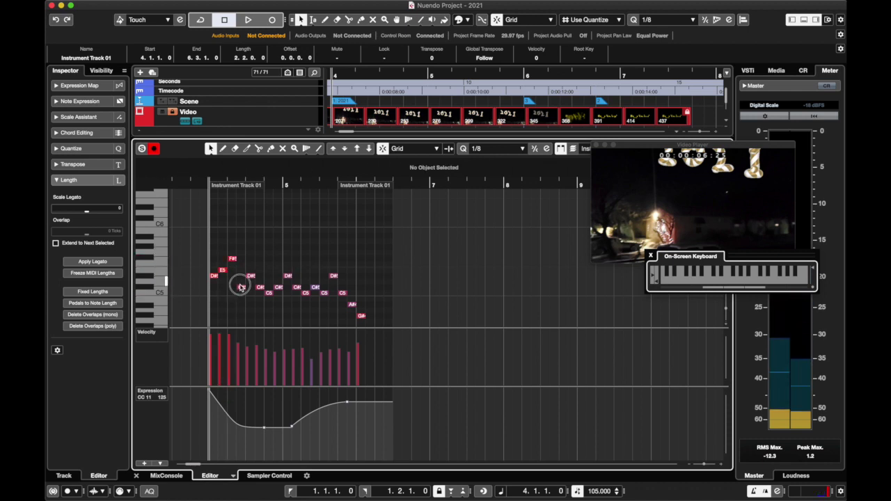
drag(242, 291, 304, 291)
click(269, 293)
click(288, 276)
click(298, 286)
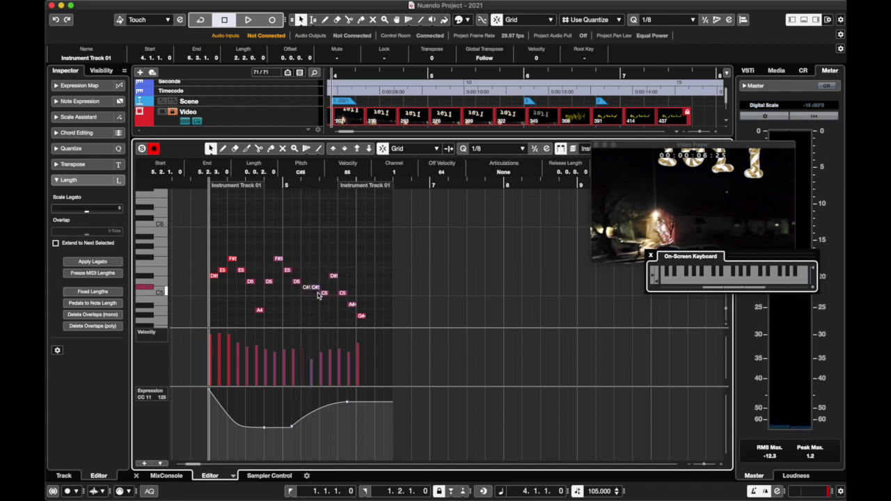
Play the partly re-pitched melody against the video from bar 4 twice, stopping around bar 5.
key(space)
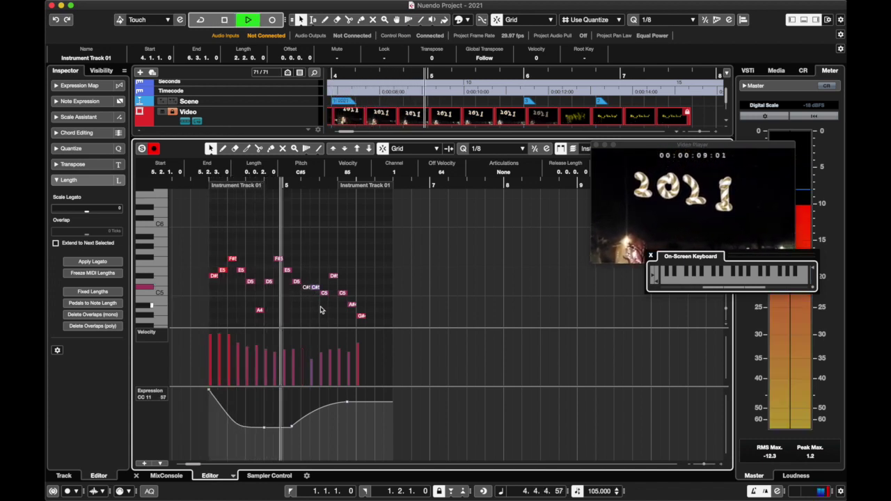
key(space)
key(space)
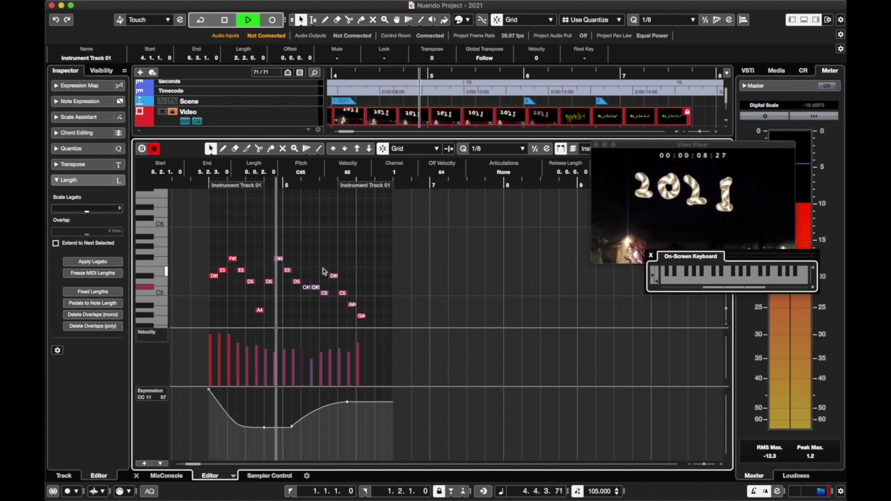
key(space)
Re-pitch the last seven notes to E5, F#5, D5, E5, F#5, E5 and D5, and raise the A4 note to F#5.
click(286, 269)
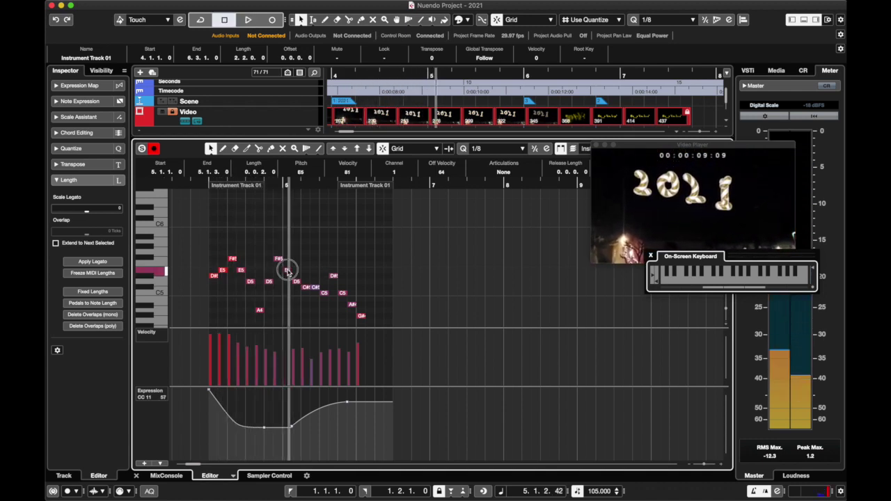
click(306, 282)
drag(307, 282, 317, 259)
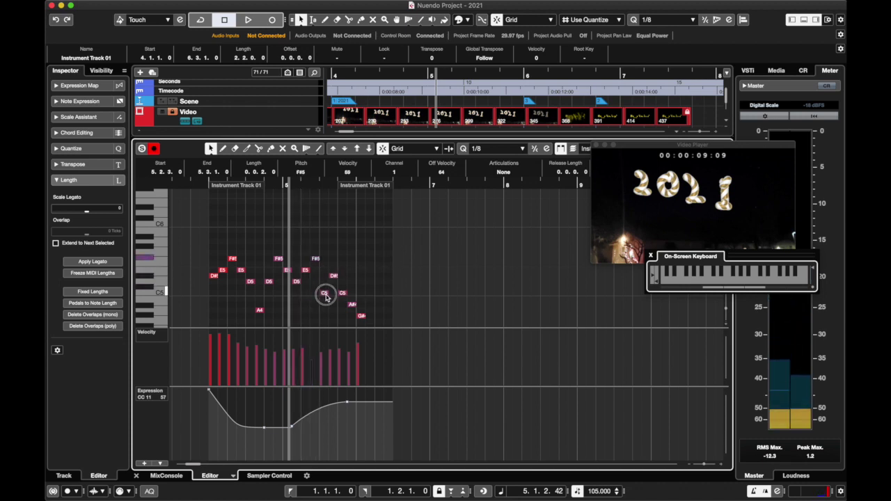
drag(325, 296, 343, 258)
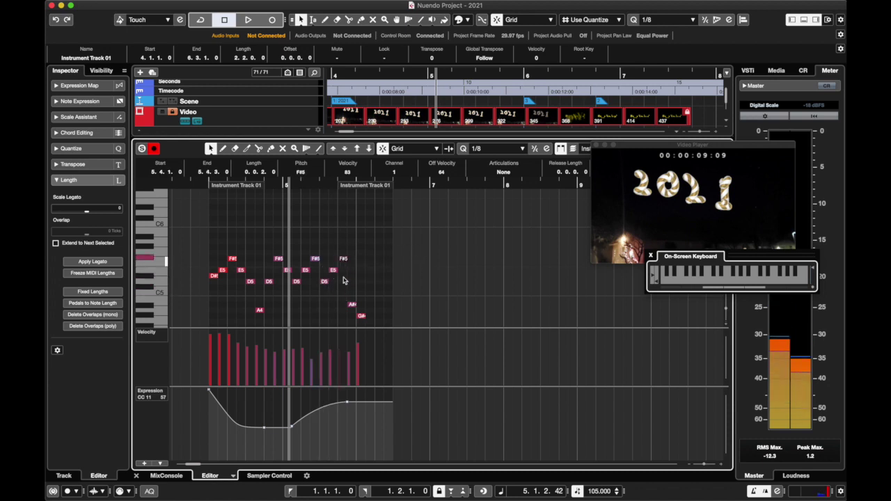
drag(351, 304, 352, 276)
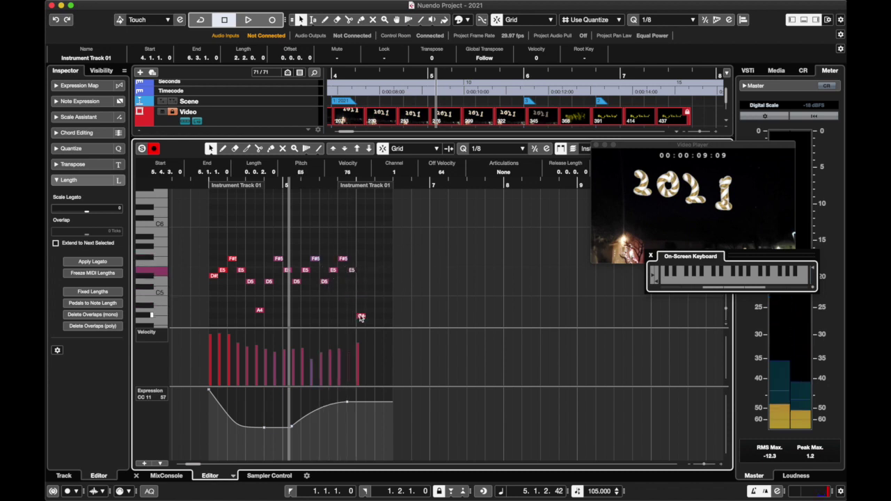
drag(361, 317, 361, 285)
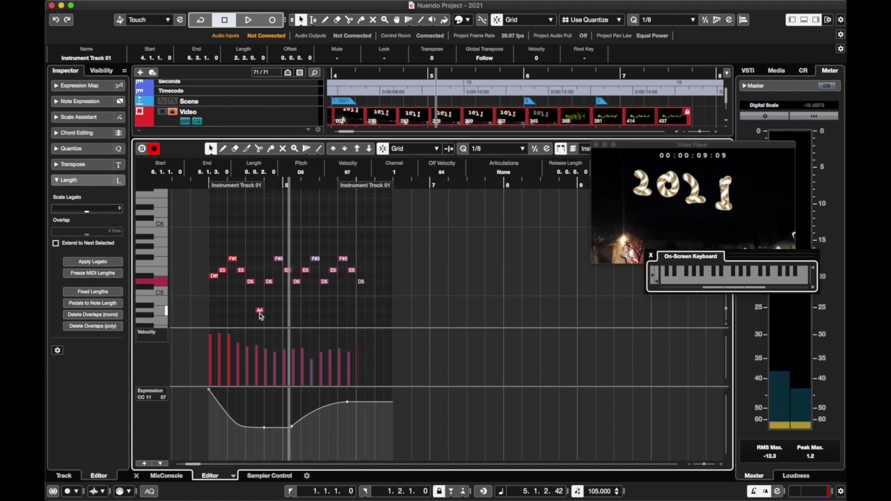
drag(259, 311, 260, 260)
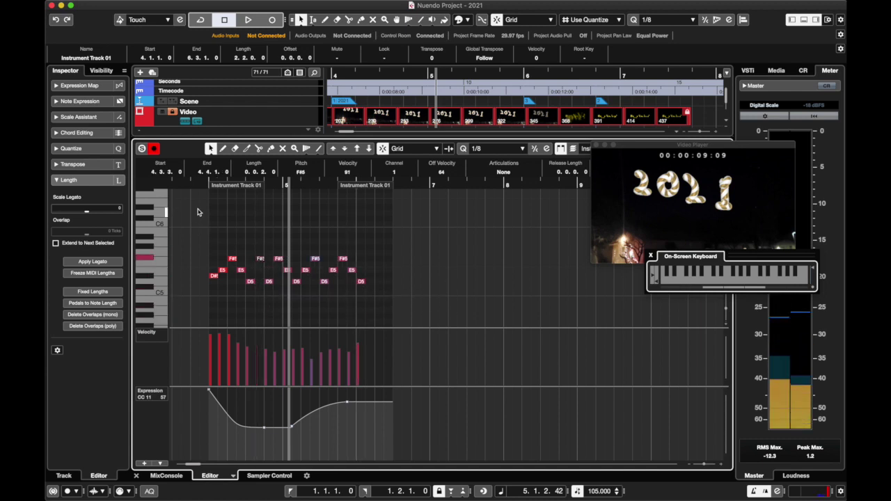
Play the re-pitched melody against the video from just before bar 4.
click(199, 185)
key(space)
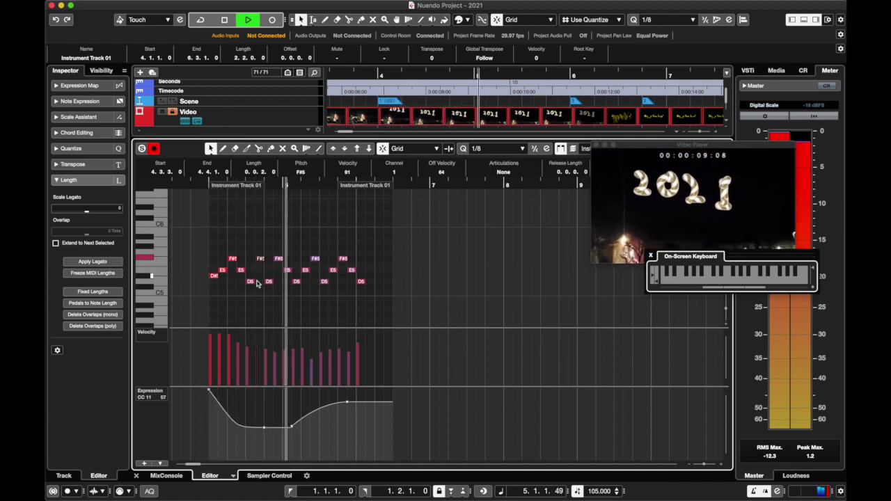
key(space)
Re-pitch the sixth to tenth notes to E5, F#5, E5, D5 and F#5, and play the part through past bar 6.
click(260, 260)
drag(261, 262, 298, 258)
click(269, 281)
key(space)
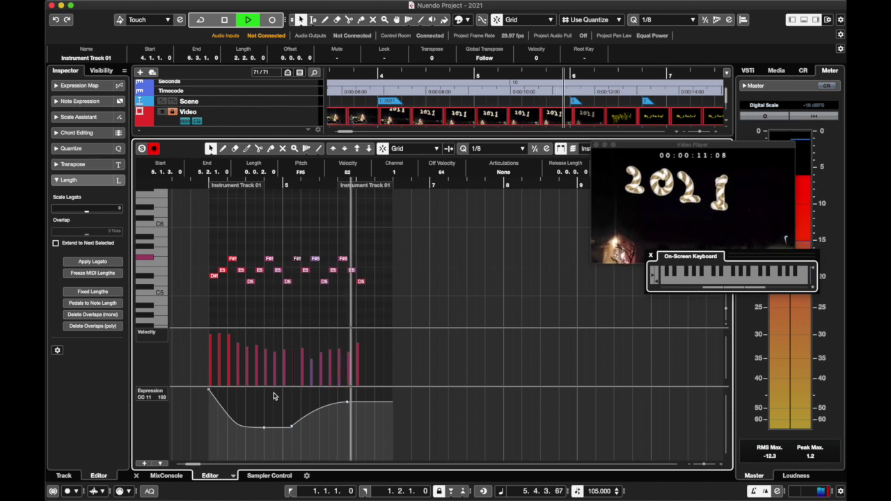
key(space)
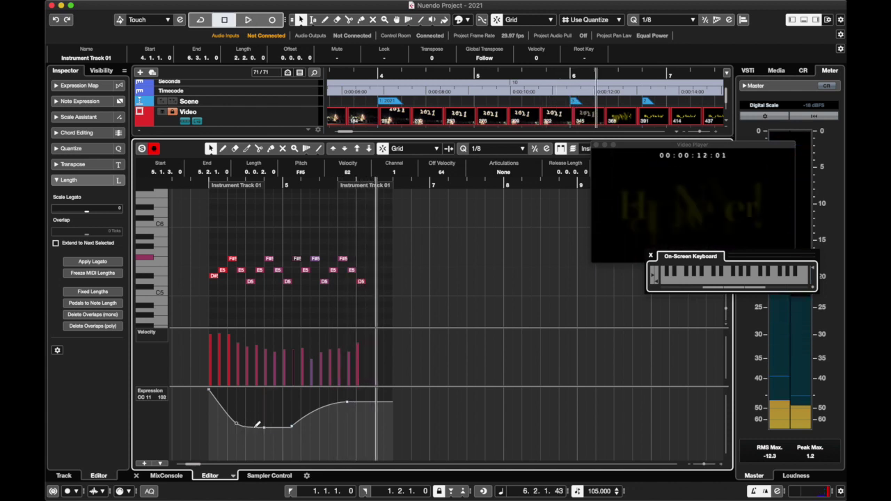
Raise the middle of the part's CC 11 Expression curve, setting the point at 5.1.3 to 80.
click(292, 426)
mouse_move(292, 425)
mouse_down()
mouse_move(292, 415)
mouse_move(291, 424)
mouse_move(265, 420)
mouse_move(264, 408)
mouse_move(279, 417)
mouse_up()
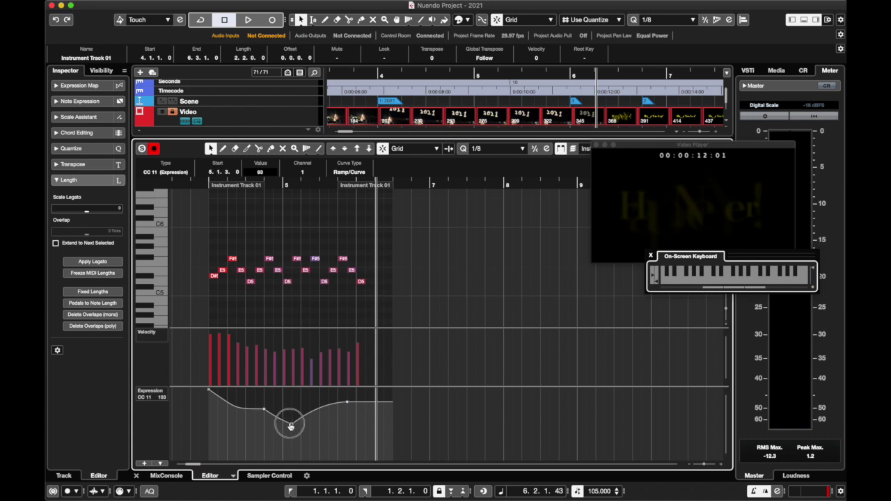
drag(290, 425, 290, 414)
scroll(207, 224, down, 1)
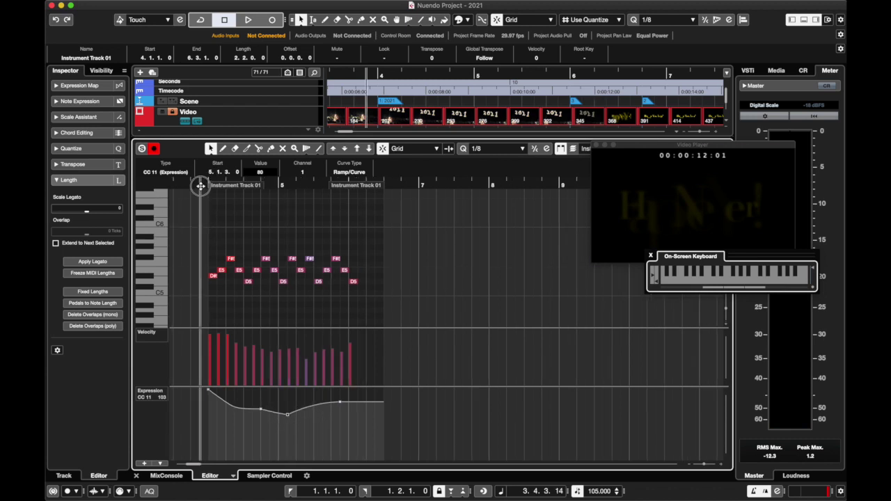
Play the score against the video from just before bar 4 and close the note editor.
key(space)
click(137, 475)
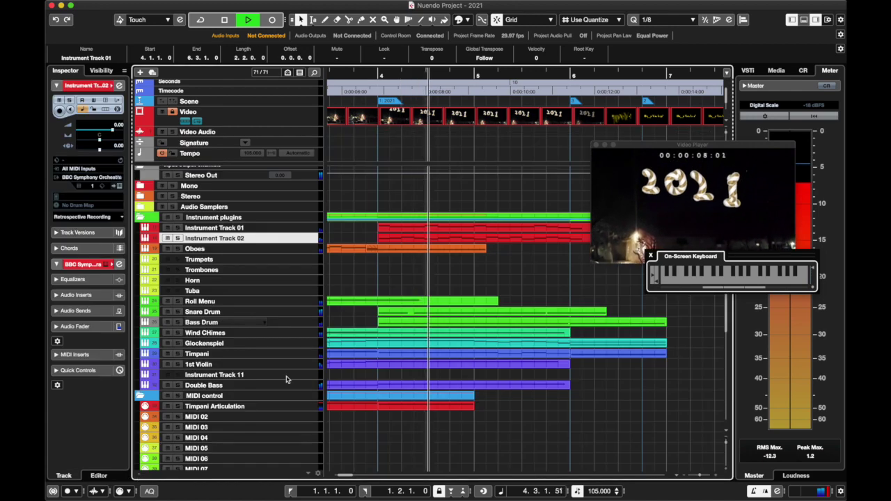
key(space)
Duplicate the Snare Drum track and rename the copy as Suspenede.
scroll(301, 382, down, 3)
scroll(302, 381, left, 5)
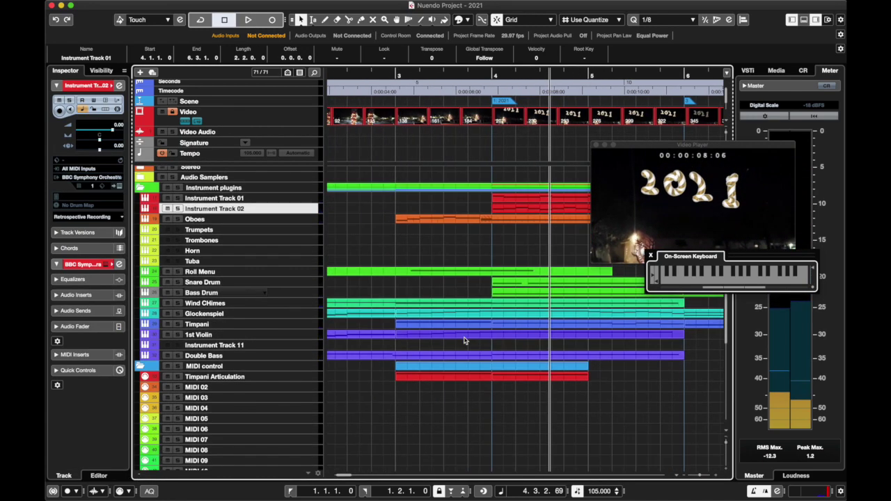
double_click(238, 275)
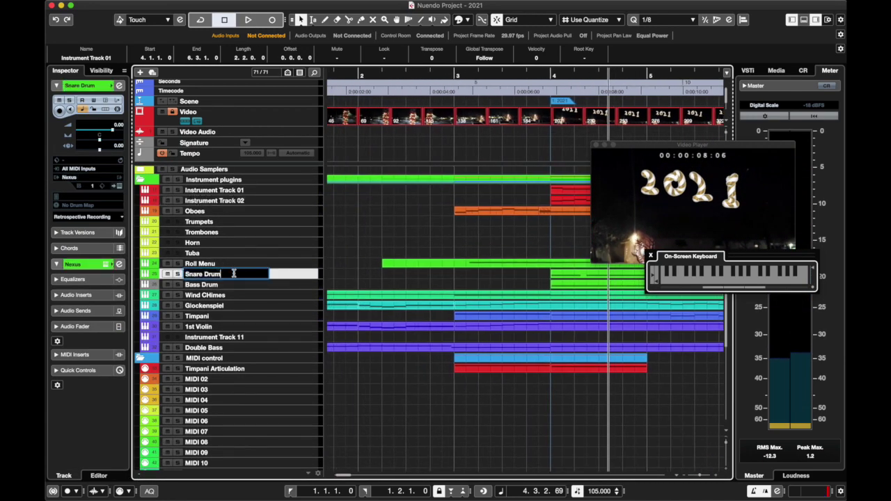
click(276, 268)
right_click(282, 273)
click(293, 302)
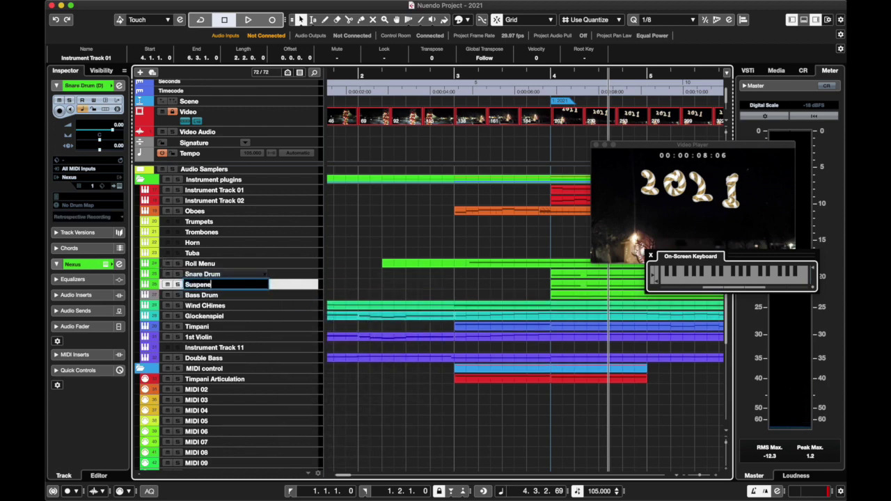
key(Return)
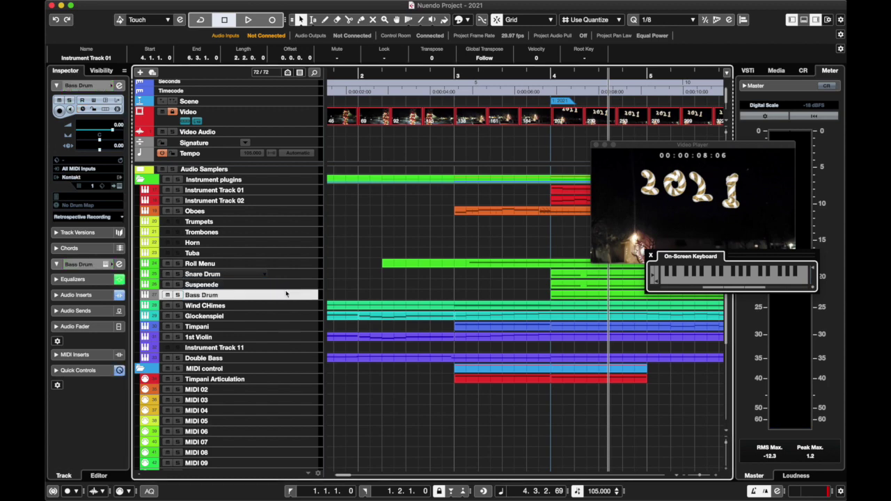
Remove the Suspenede track from the project and confirm its deletion.
click(284, 285)
right_click(284, 284)
click(304, 322)
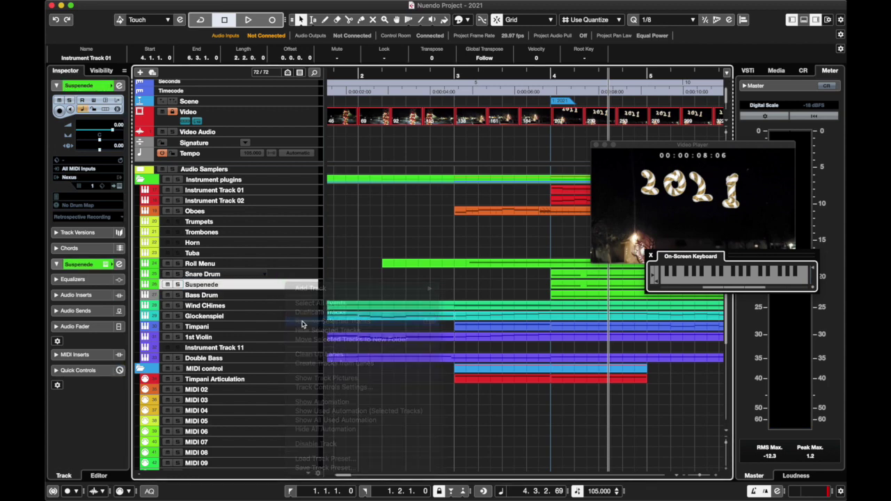
click(517, 178)
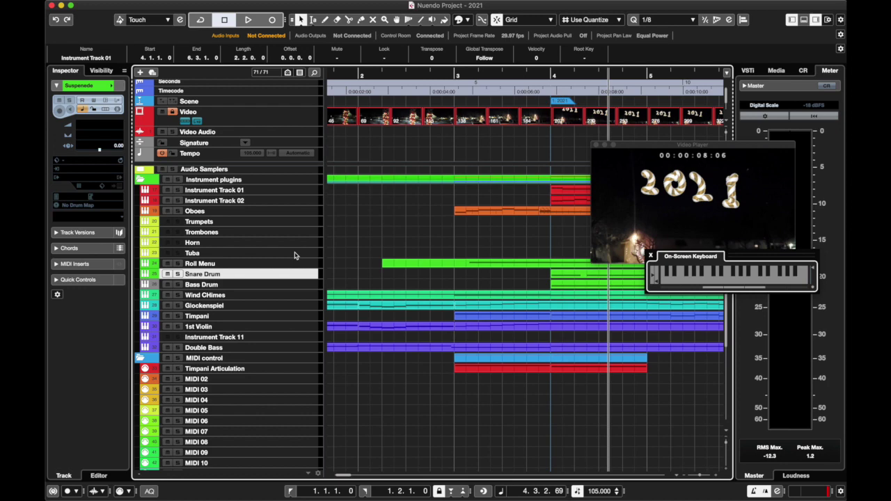
Duplicate the Bass Drum track and rename the copy as Suspended.
click(272, 288)
right_click(271, 288)
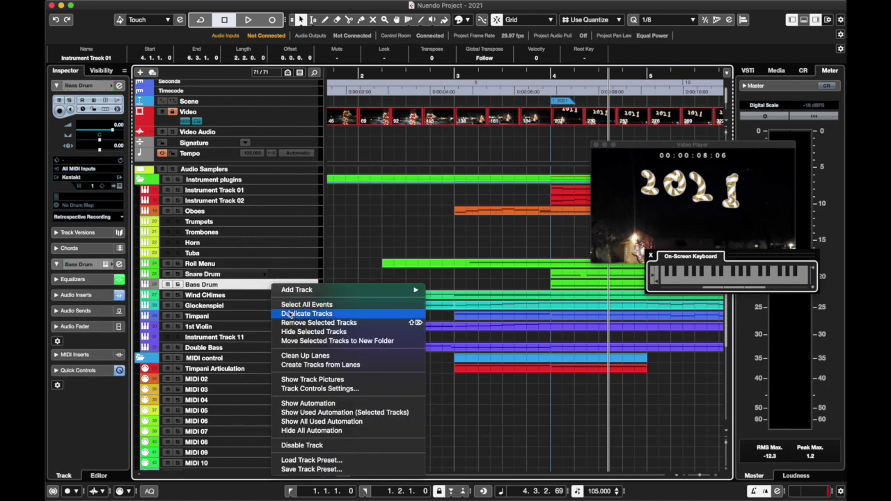
click(168, 299)
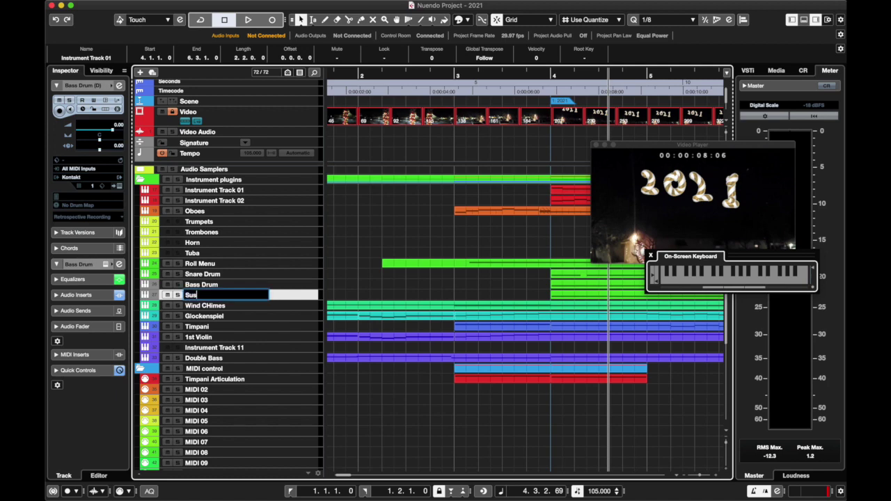
Delete the copied Bass Drum part starting at bar 4 on the Suspended track.
scroll(462, 245, right, 4)
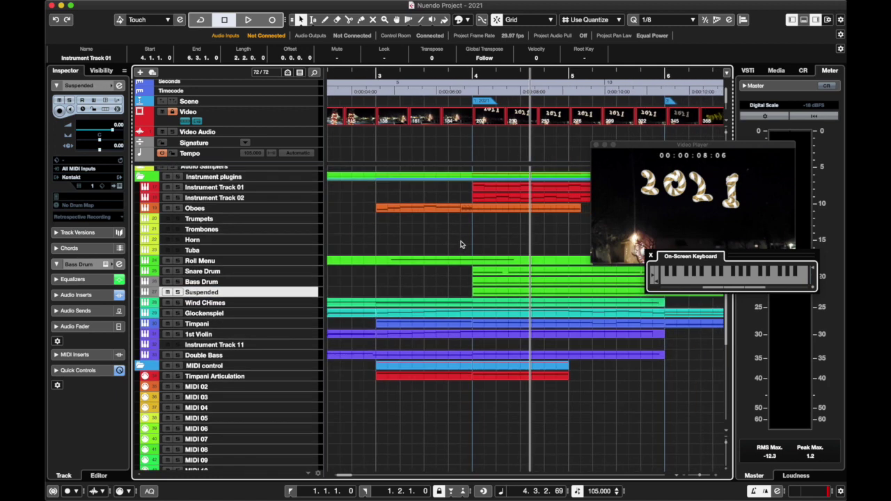
click(475, 286)
drag(483, 287, 481, 286)
key(Delete)
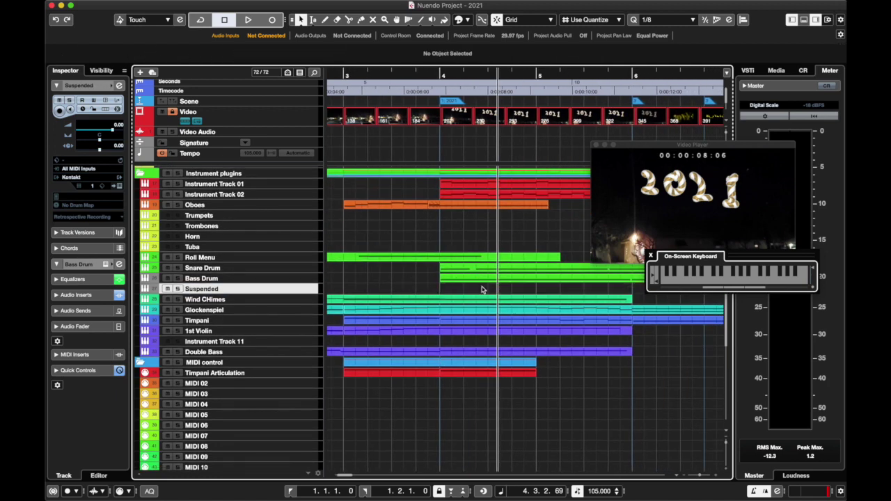
Arm the Suspended track and record a long held note from bar 2 to just past bar 4.
scroll(482, 289, left, 3)
scroll(481, 290, down, 1)
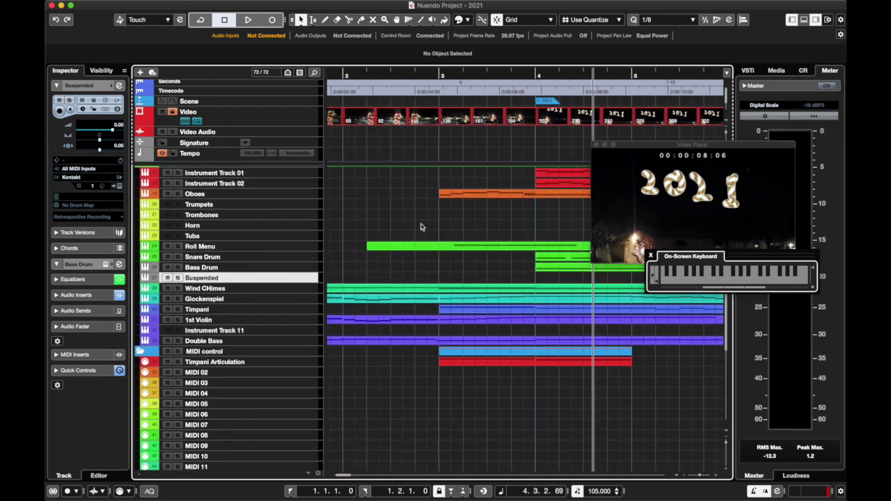
scroll(420, 227, right, 2)
click(392, 83)
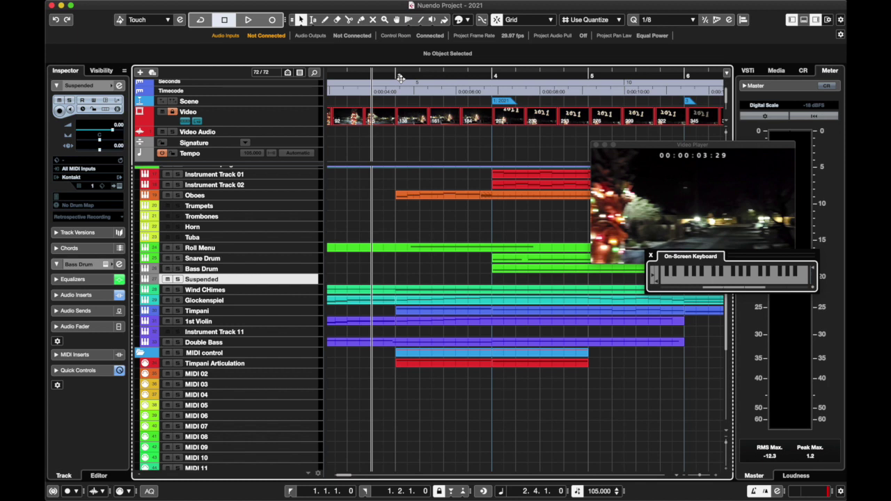
click(60, 110)
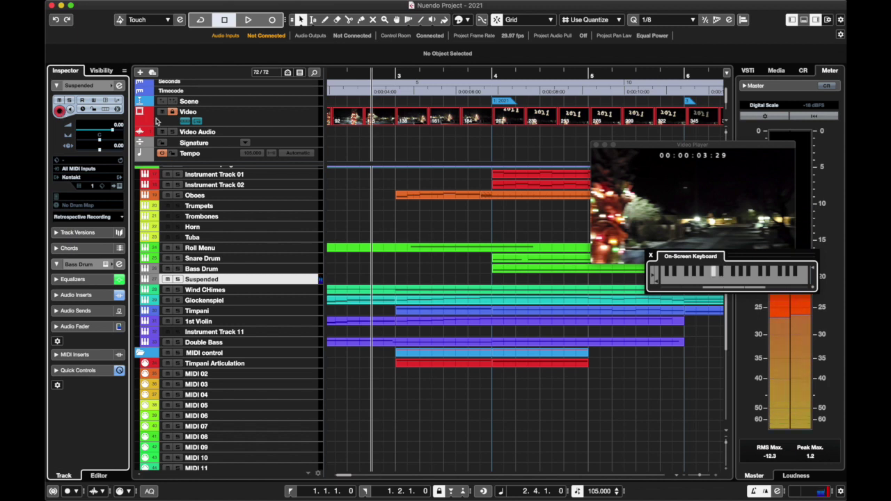
click(396, 75)
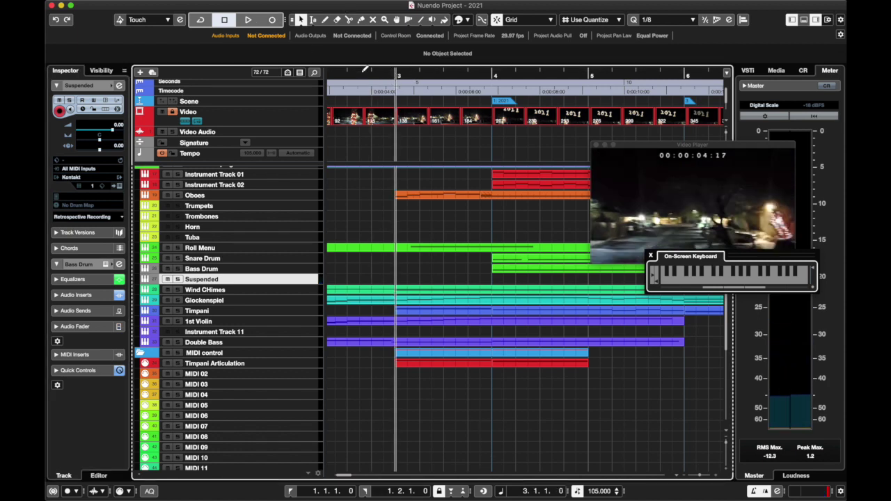
click(270, 20)
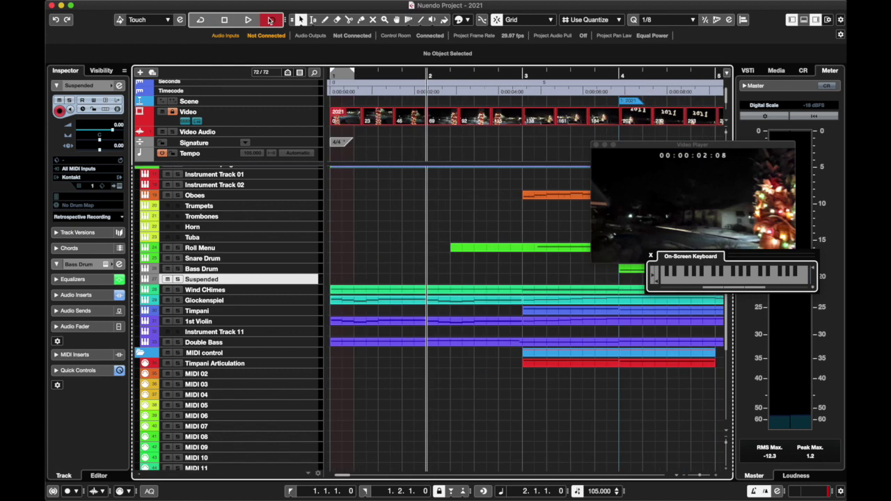
scroll(477, 150, right, 3)
scroll(477, 149, left, 1)
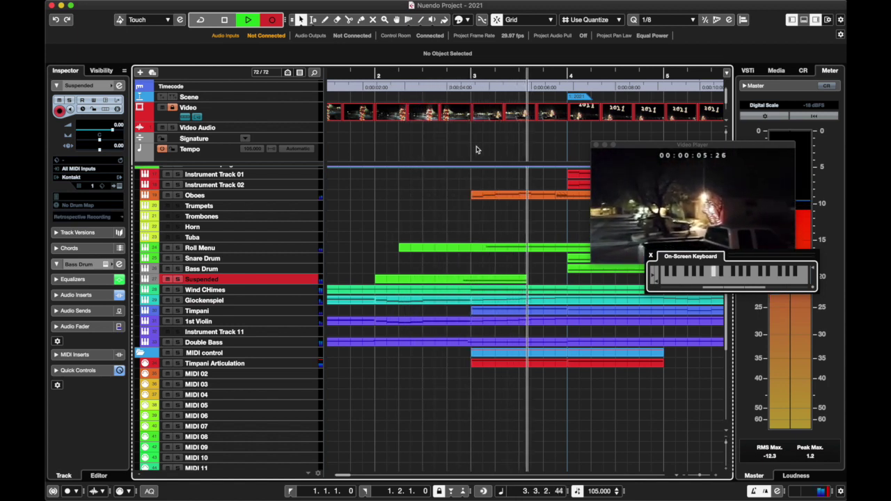
key(space)
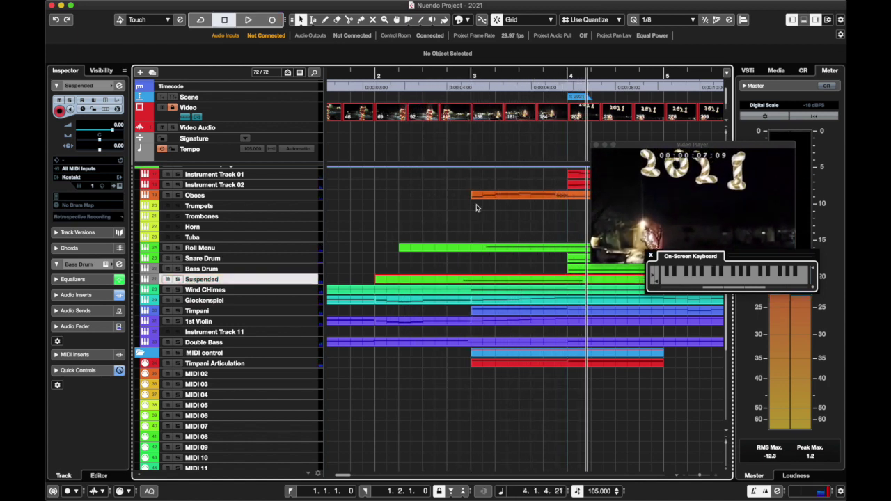
Move the recorded Suspended part to start at 2.3.1.0 and play it against the video into bar 4.
click(438, 74)
key(space)
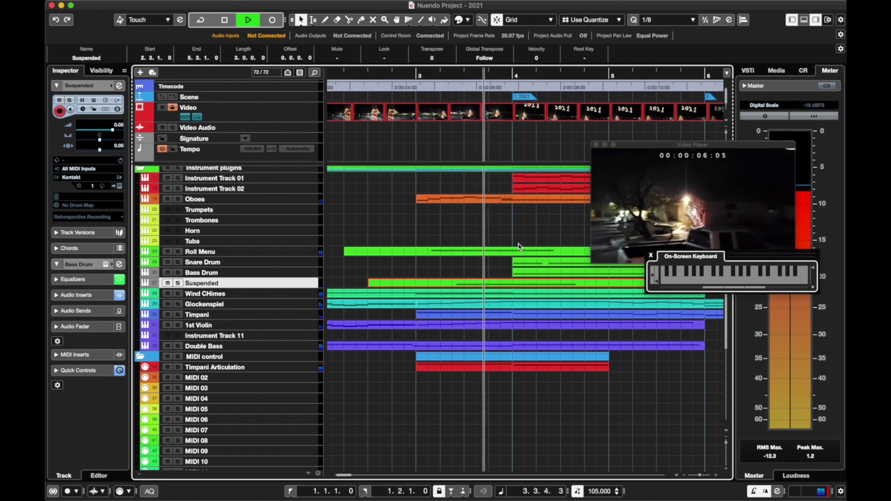
key(space)
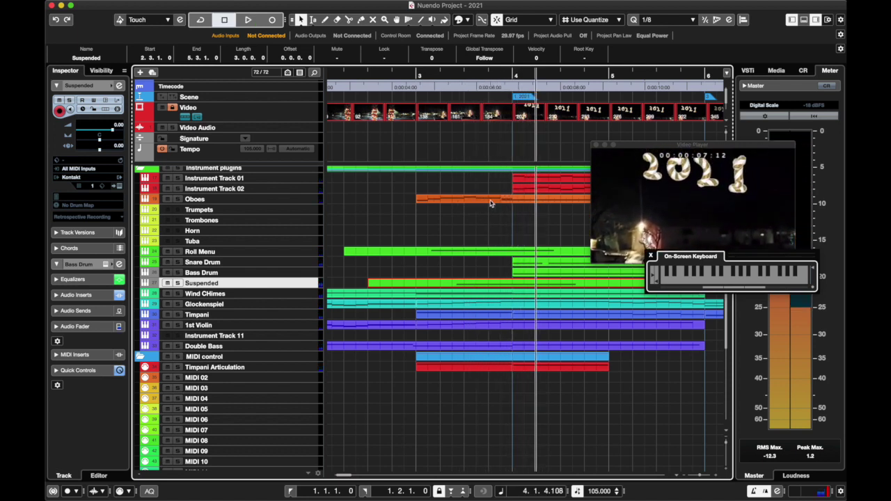
Trim the start of the second Oboes part and of its D4 note to 4.1.1.0.
drag(505, 200, 517, 203)
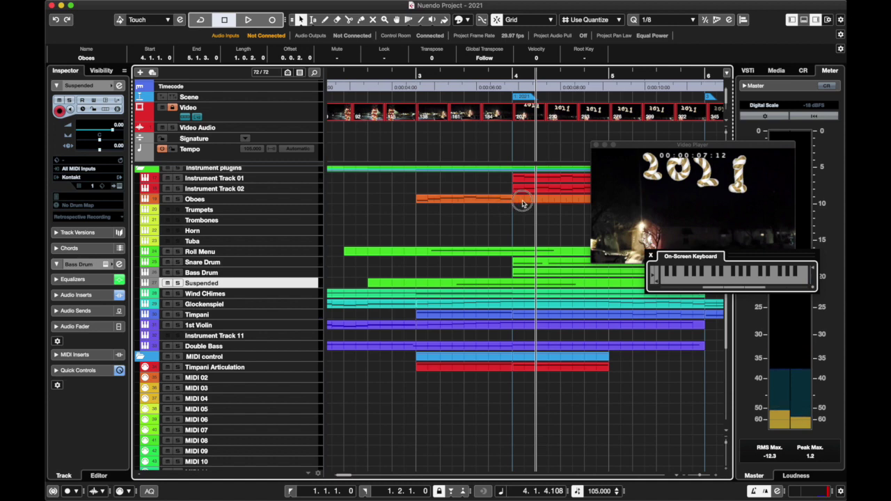
double_click(524, 203)
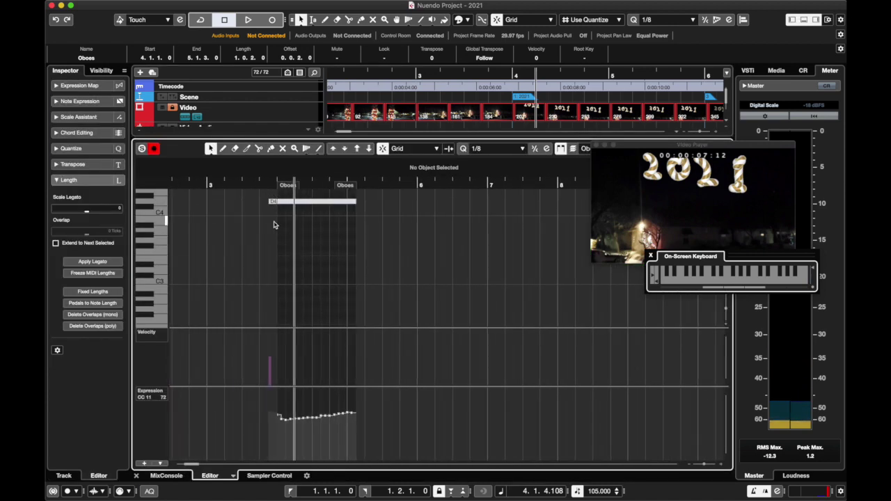
click(275, 202)
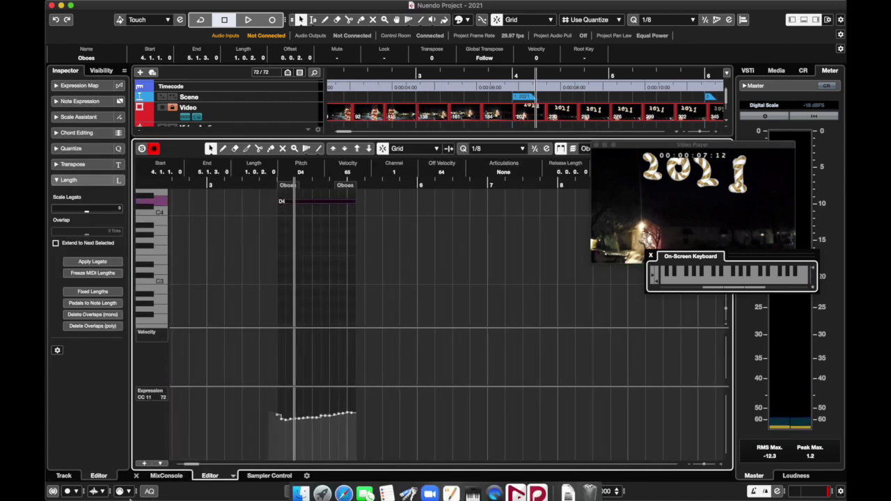
click(137, 475)
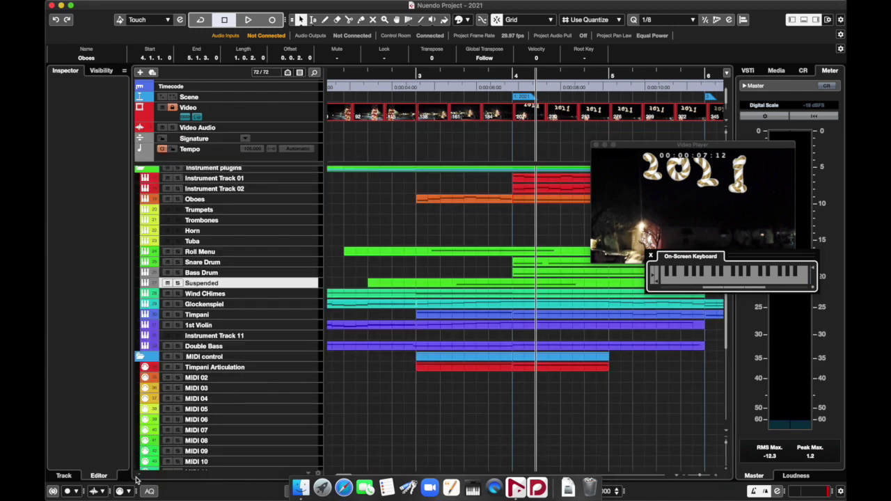
Play the score against the video from bar 3 to check the Oboes transition into bar 4.
click(416, 77)
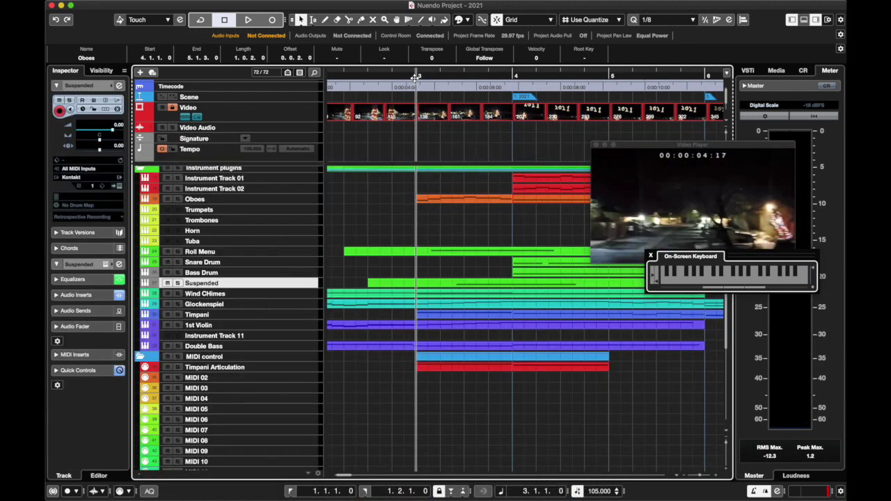
key(space)
scroll(477, 205, up, 2)
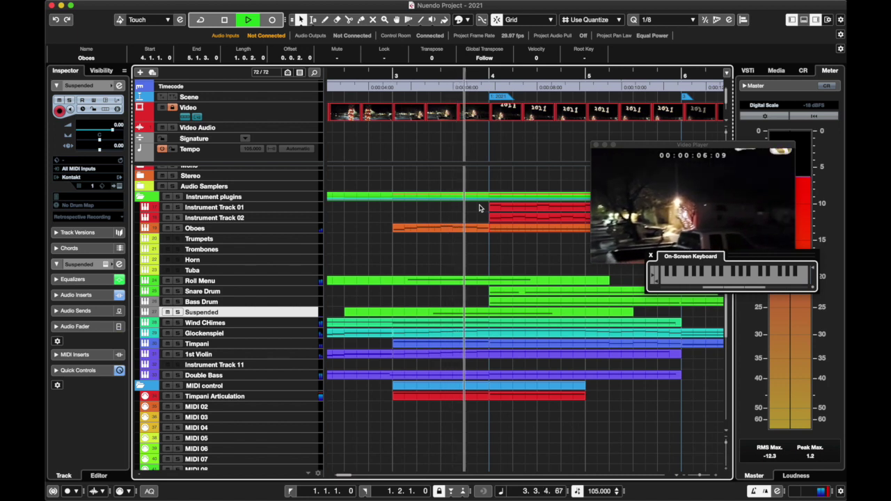
click(457, 159)
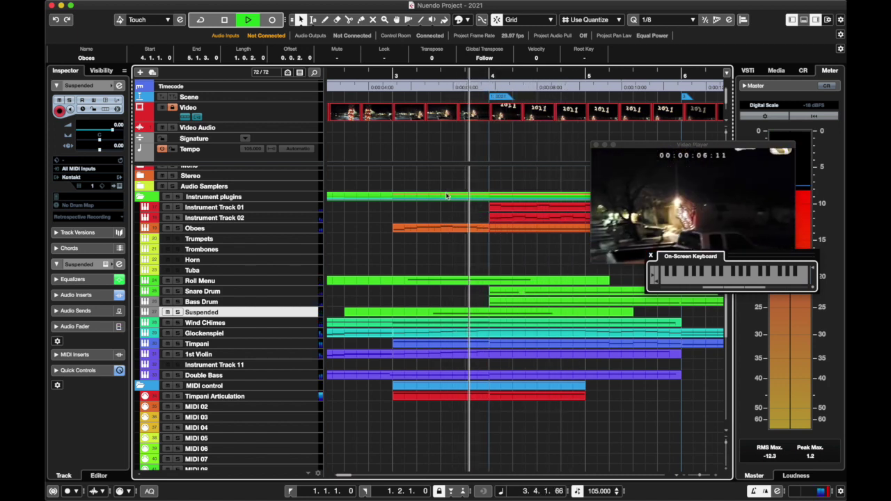
Redraw the note velocities of the bar 3 Oboes part lower, rising gradually towards the last notes.
double_click(469, 228)
key(space)
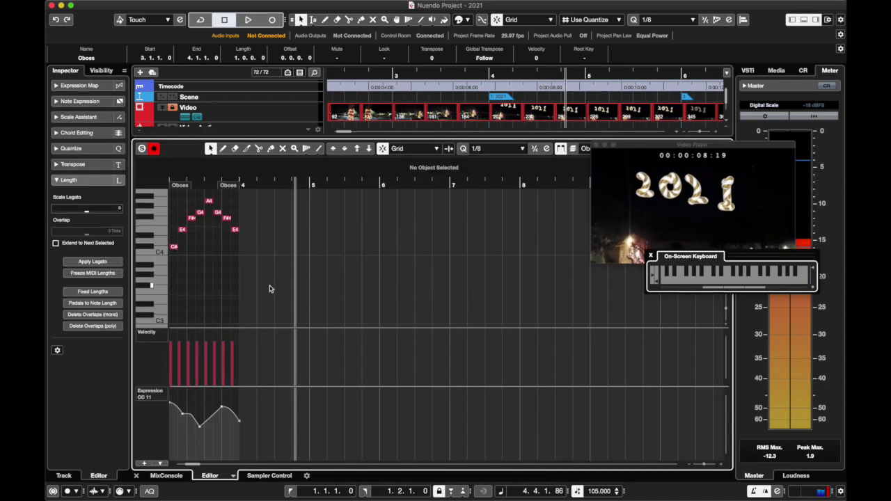
click(235, 230)
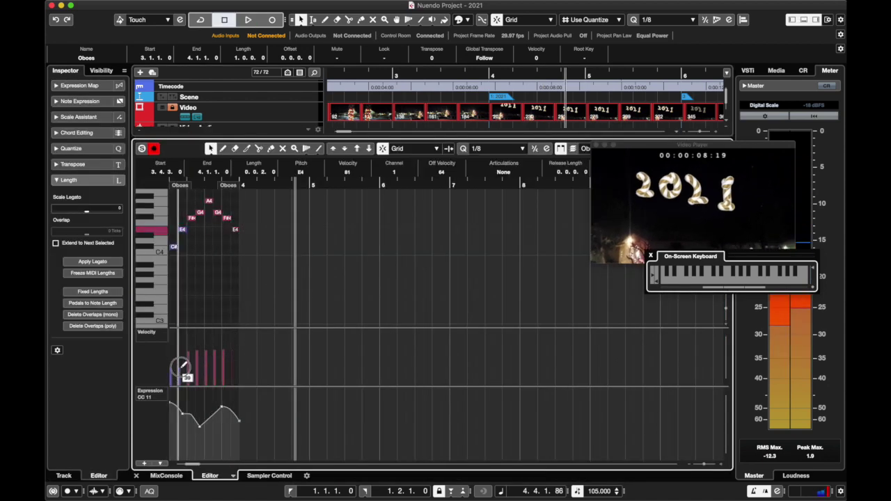
drag(183, 367, 240, 351)
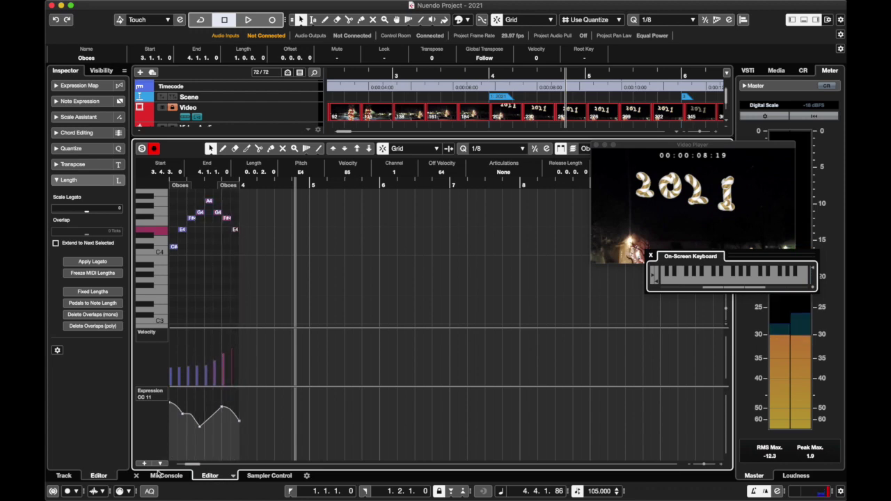
click(138, 476)
Extend the second Oboes part to 6.1.1.0 and its D4 note to 5.4.3.0.
key(space)
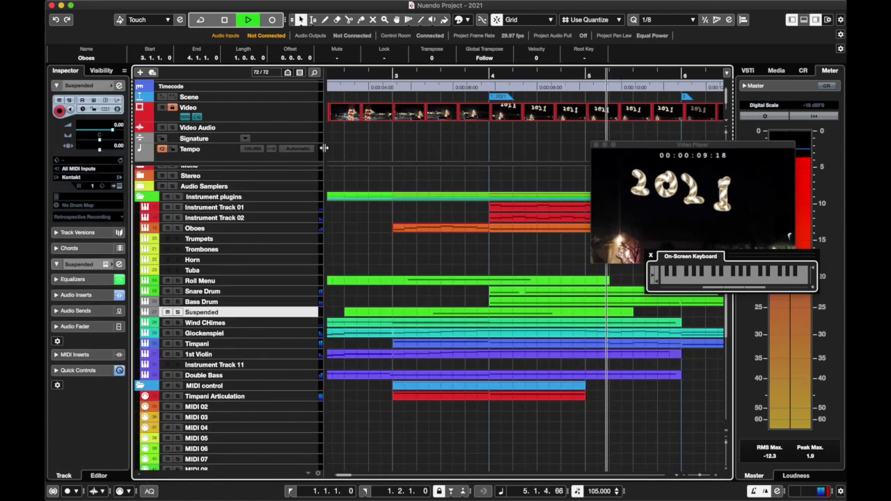
scroll(468, 174, up, 3)
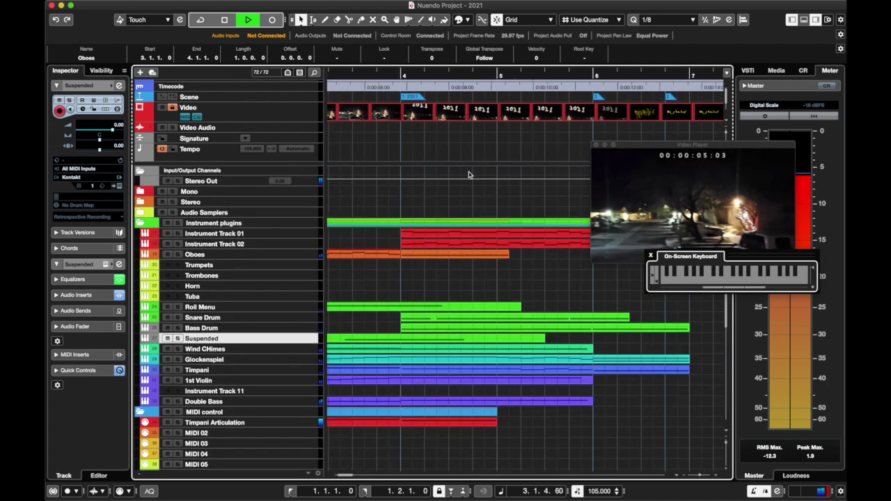
drag(508, 255, 595, 256)
double_click(555, 254)
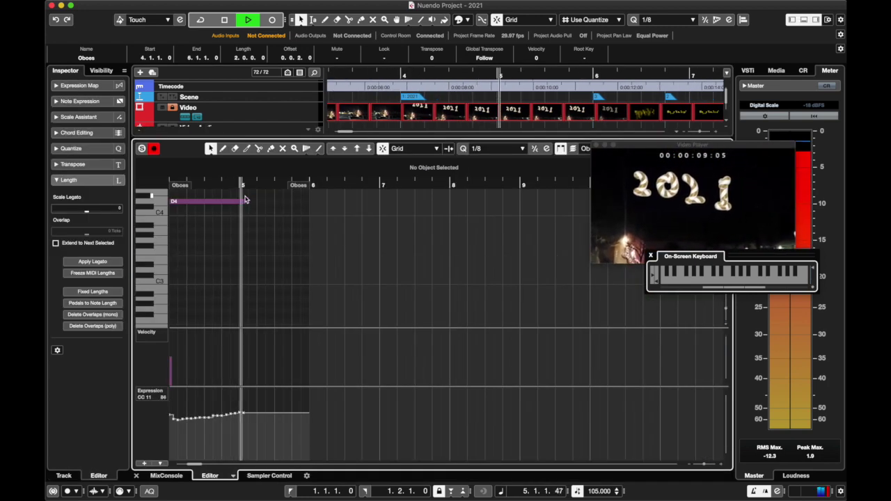
drag(245, 200, 301, 201)
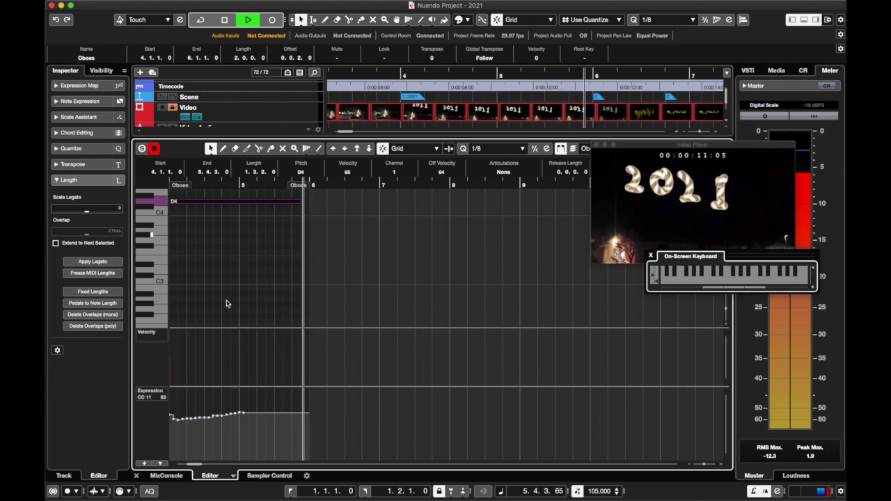
key(space)
click(136, 476)
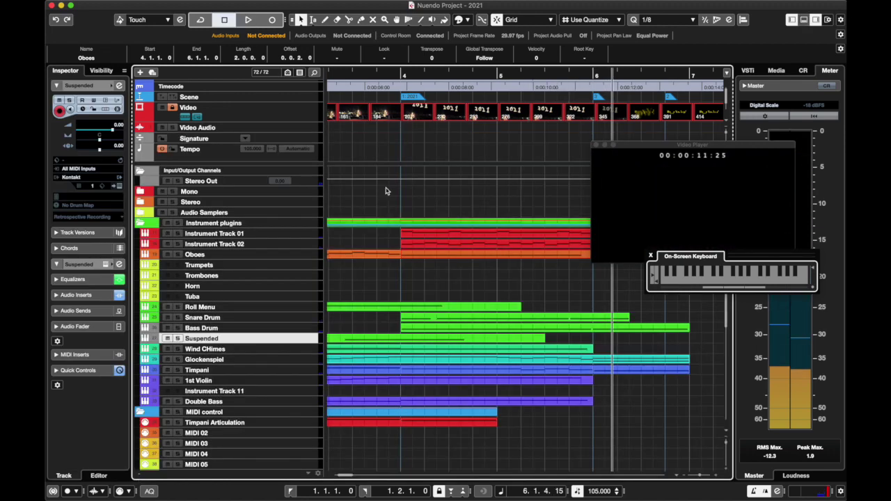
Play the score against the video around the start of bar 4.
click(401, 73)
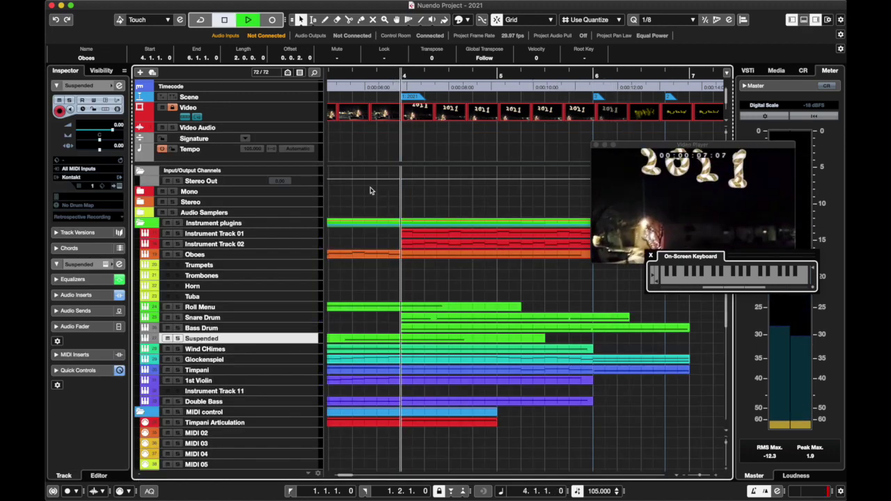
scroll(371, 190, left, 2)
click(398, 73)
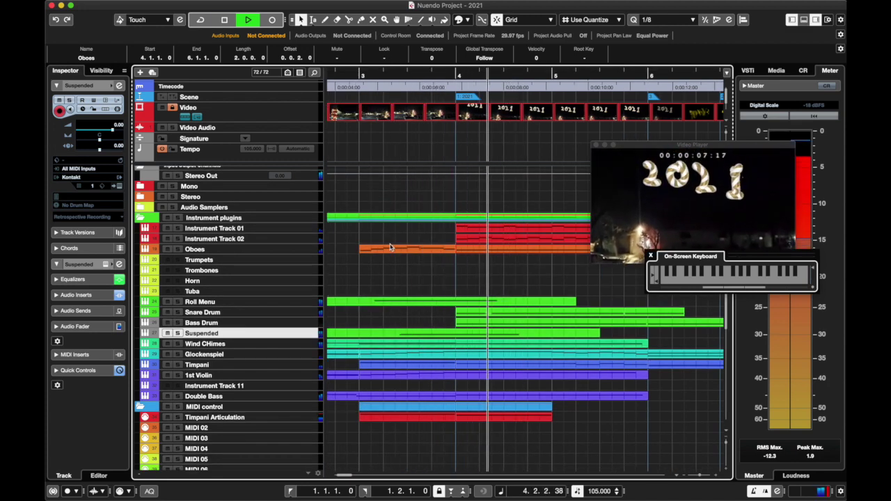
key(space)
Move the Suspended part one beat earlier so it starts at 2.2.1.0.
scroll(425, 335, left, 3)
click(442, 335)
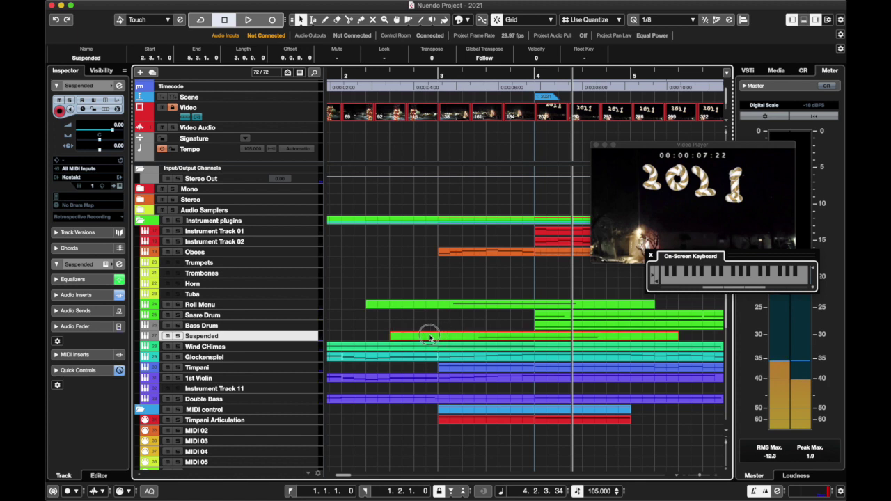
drag(430, 337, 426, 338)
Play the score against the video from bar 3 to check the Suspended part's timing.
click(422, 81)
key(space)
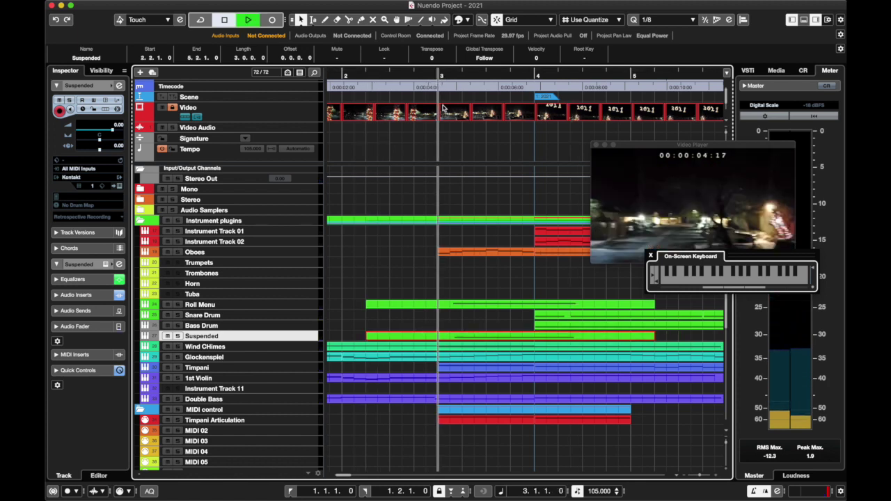
key(space)
click(422, 337)
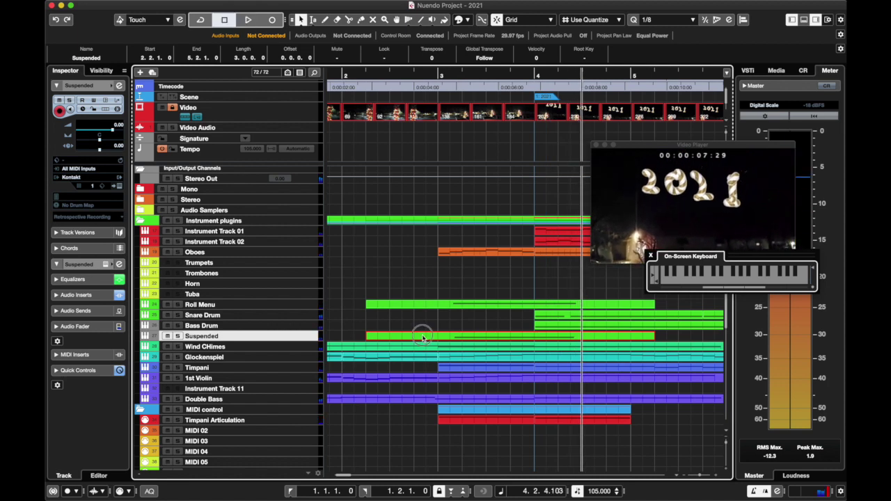
click(438, 73)
key(space)
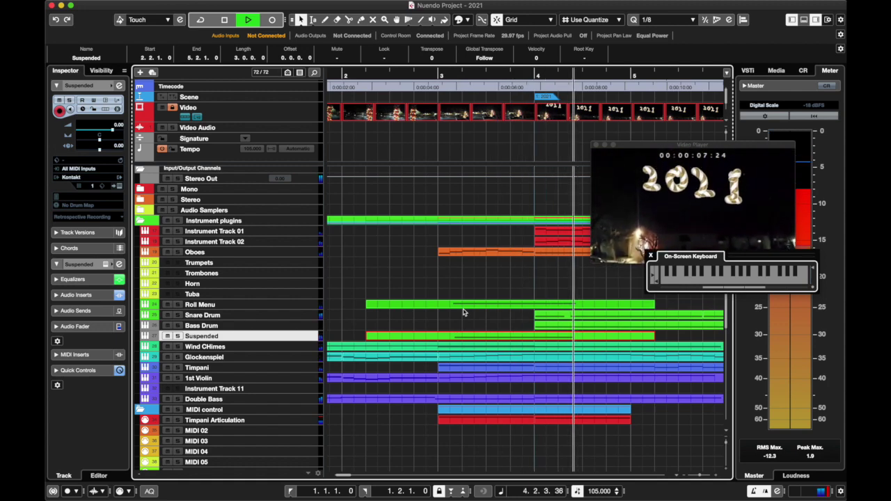
scroll(463, 313, right, 2)
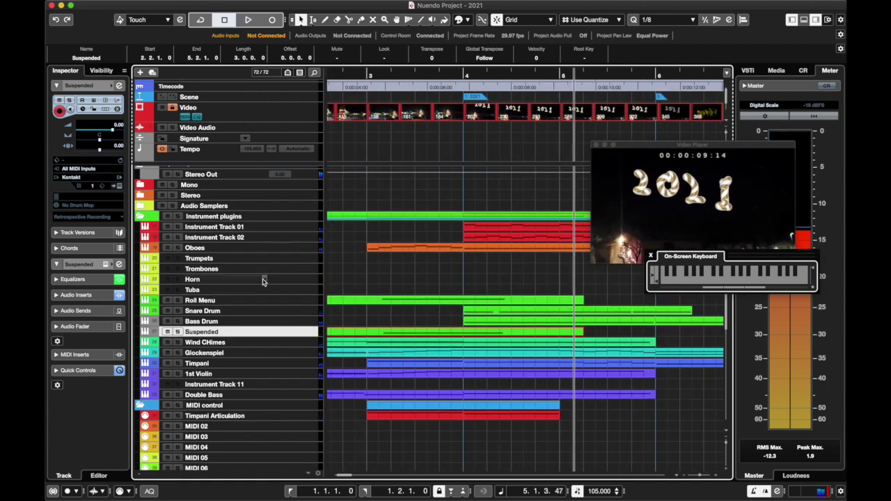
Copy both Oboes parts onto the Trumpets track at the same positions, starting at bars 3 and 4.
click(311, 259)
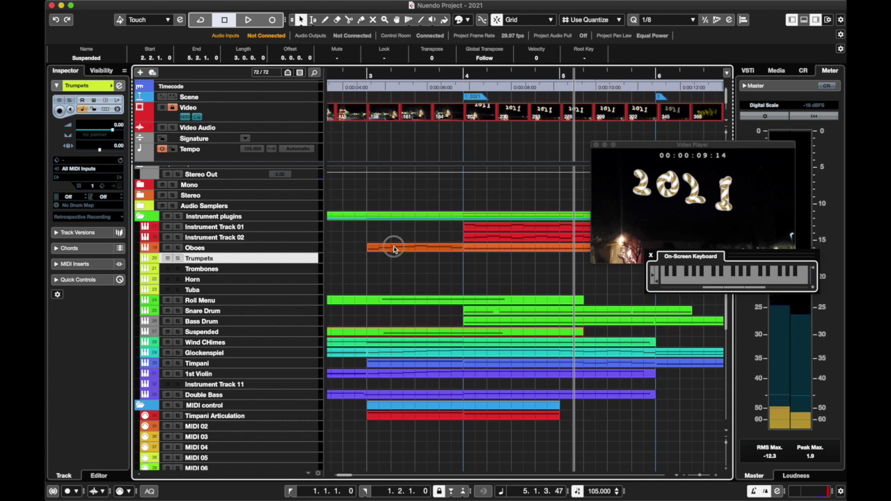
drag(393, 250, 394, 259)
drag(476, 249, 476, 260)
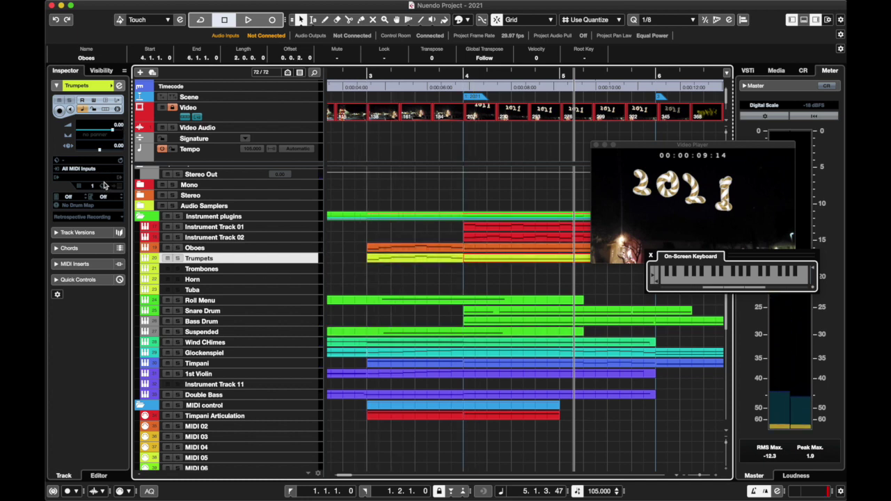
Load BBC Symphony Orchestra on the Trumpets track with the Trumpets a3 Long sound and raise its reverb.
click(77, 163)
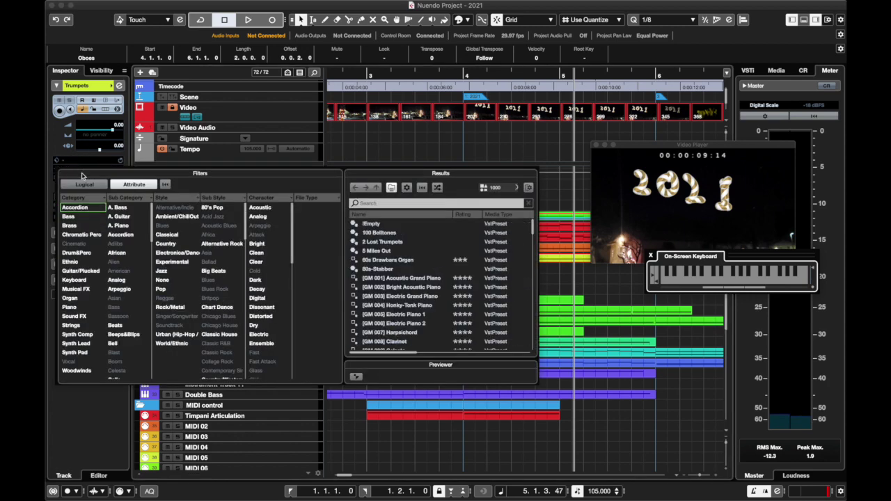
key(Escape)
click(81, 180)
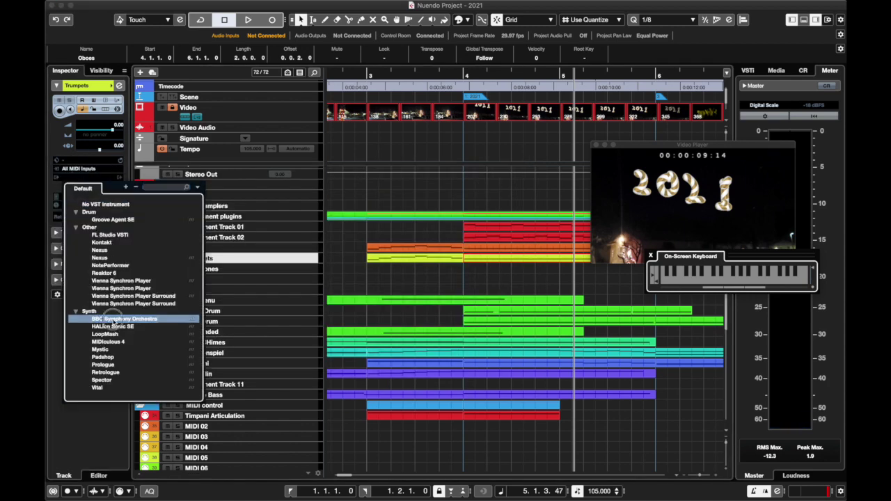
click(119, 319)
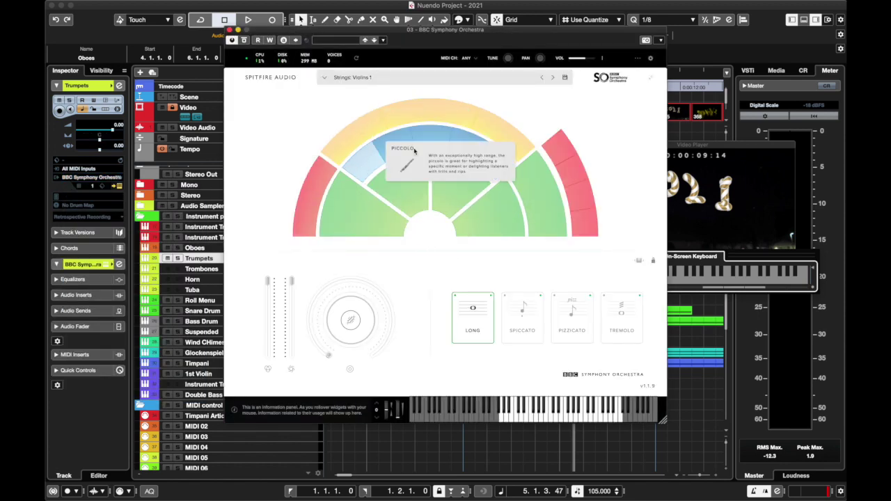
click(564, 143)
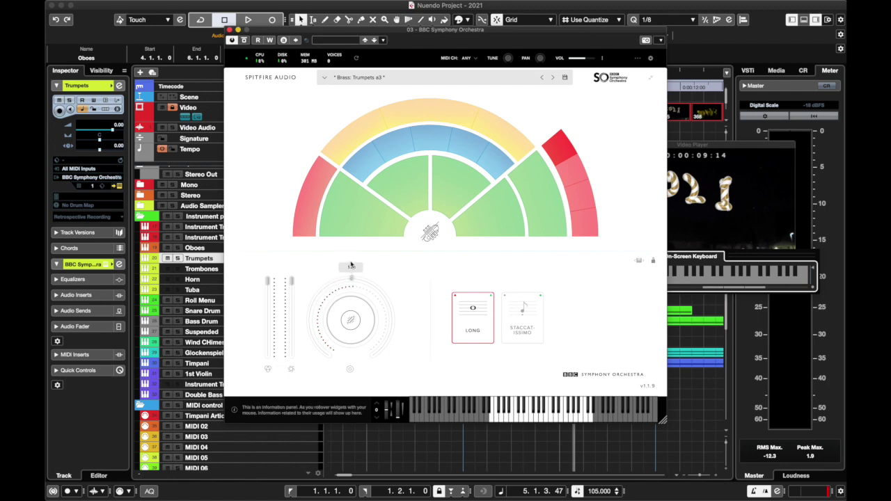
click(230, 30)
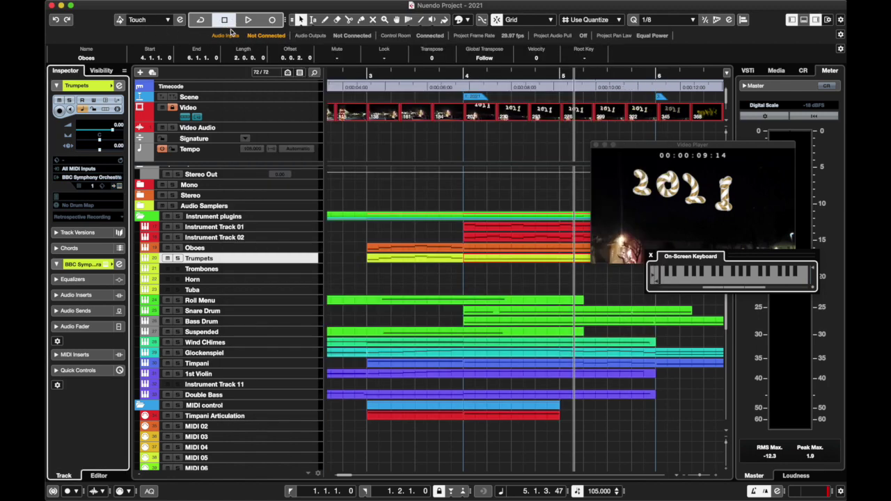
Play the score against the video from bar 3 and open the second Trumpets part for note editing.
key(space)
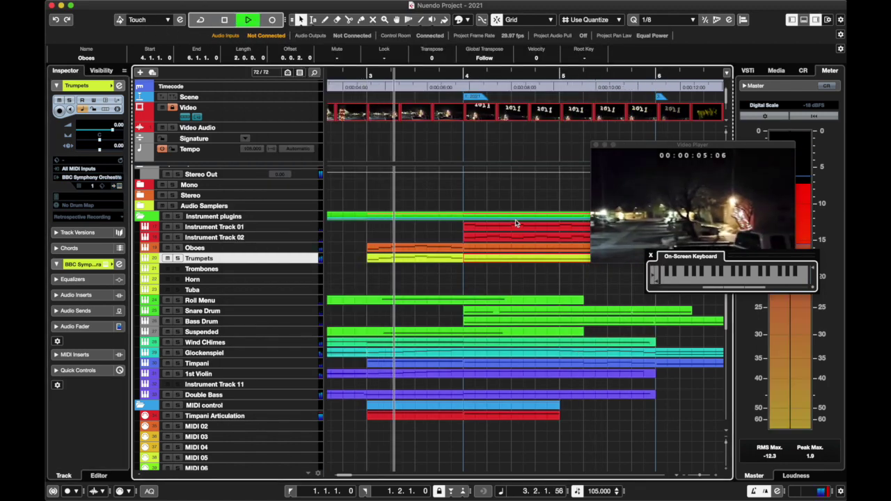
double_click(474, 262)
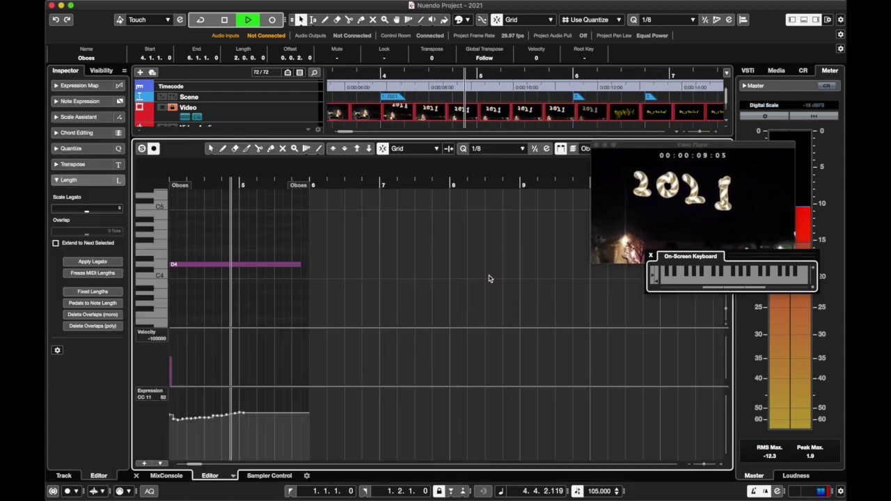
key(space)
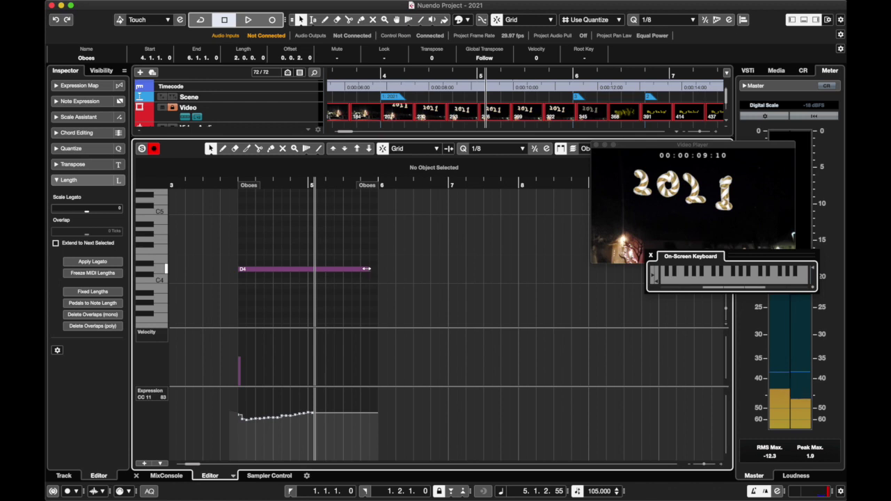
Extend the D4 note to the part's end at 6.1.1.0 and audition pitches for a new melody.
click(367, 268)
scroll(302, 261, up, 2)
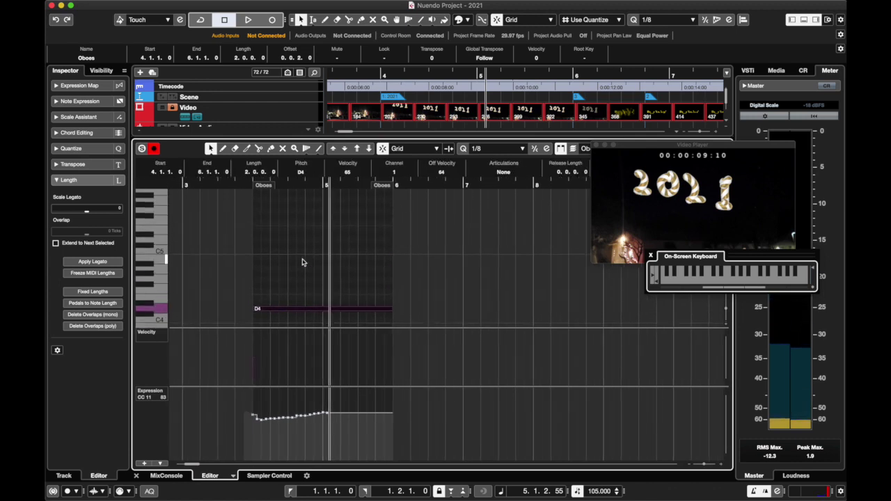
click(174, 251)
click(160, 311)
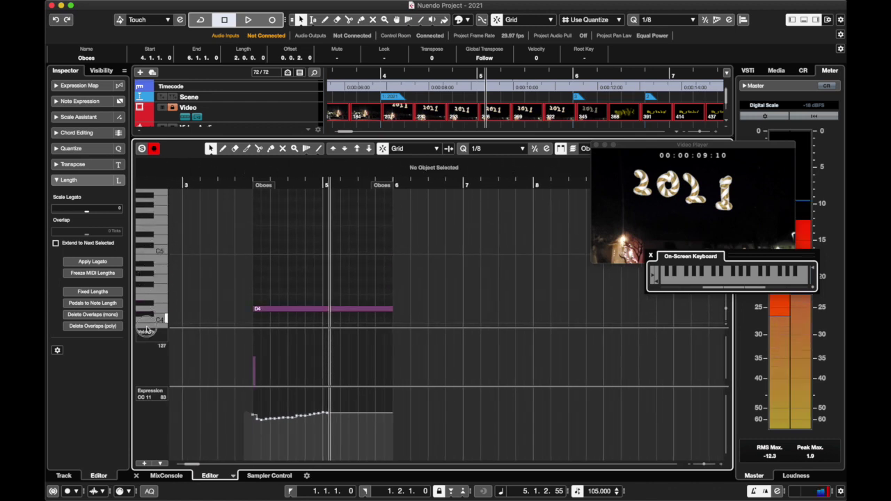
scroll(147, 320, down, 2)
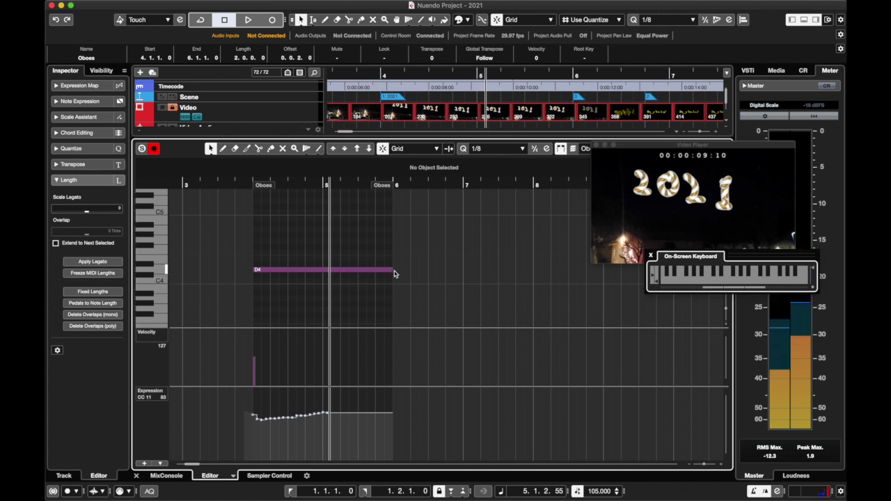
Write one-beat notes D4, F#4, A4, F#4 in bar 5, extend the part to 7.1.1.0, and add D4 at 6.1.1.0.
mouse_move(394, 273)
mouse_down()
mouse_move(319, 269)
mouse_move(370, 209)
mouse_move(391, 223)
mouse_up()
scroll(341, 280, down, 1)
key(super+z)
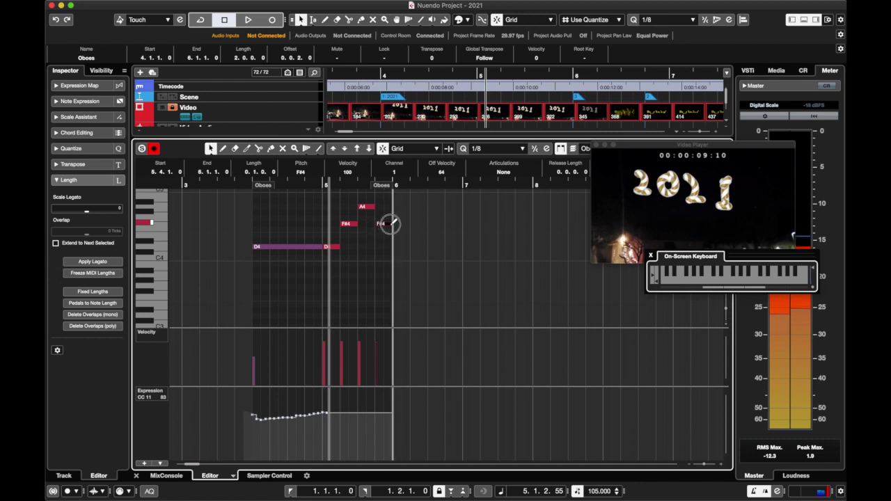
drag(386, 190, 449, 186)
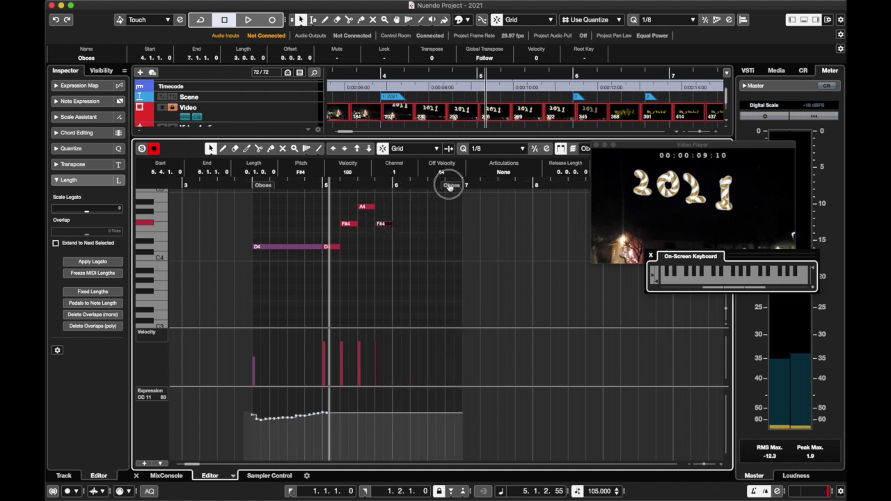
click(397, 247)
Play the score from bar 4 to check the new Trumpets notes.
key(space)
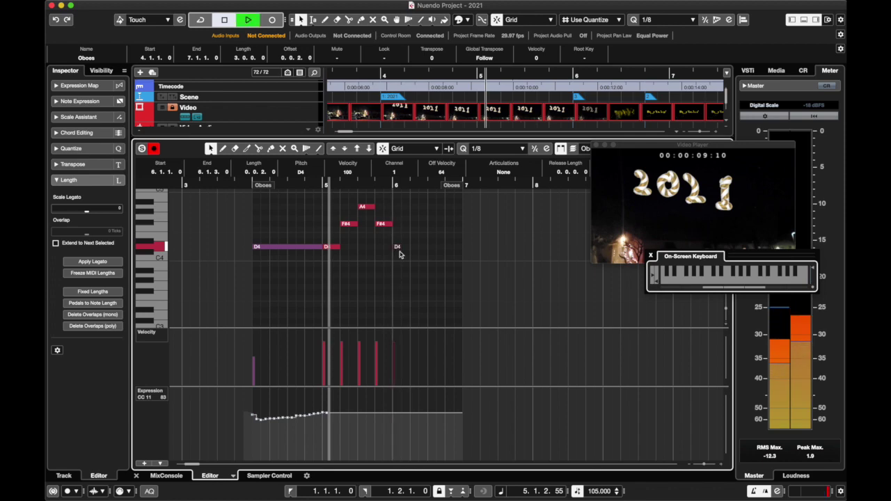
click(249, 185)
click(804, 19)
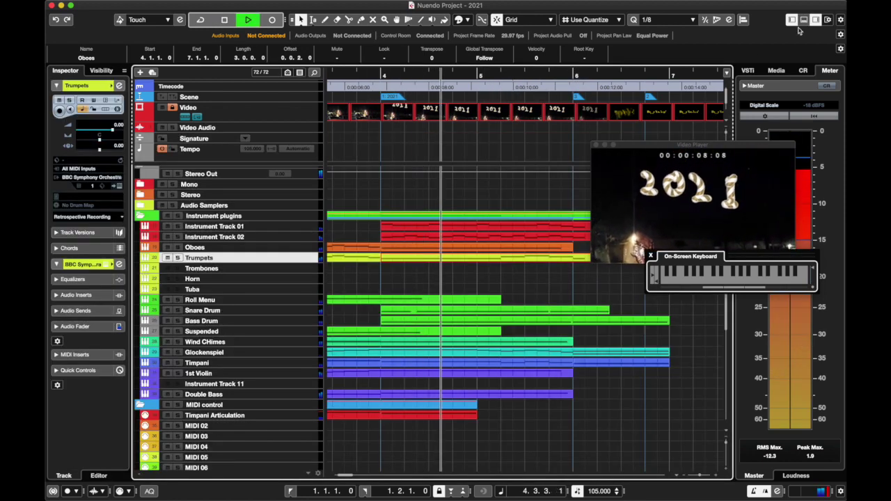
click(804, 20)
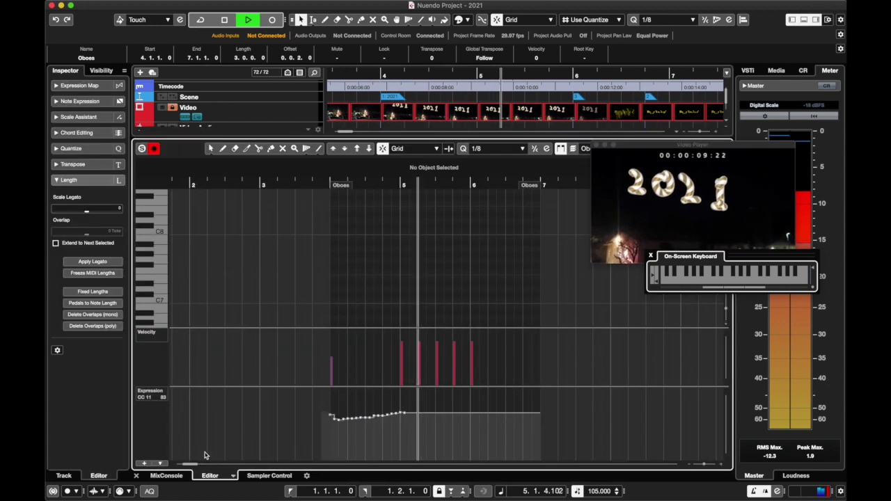
Lower the channel faders during playback: Snare Drum to -0.67, Wind Chimes to -1.58 and Glockenspiel to -2.61.
click(171, 476)
click(373, 75)
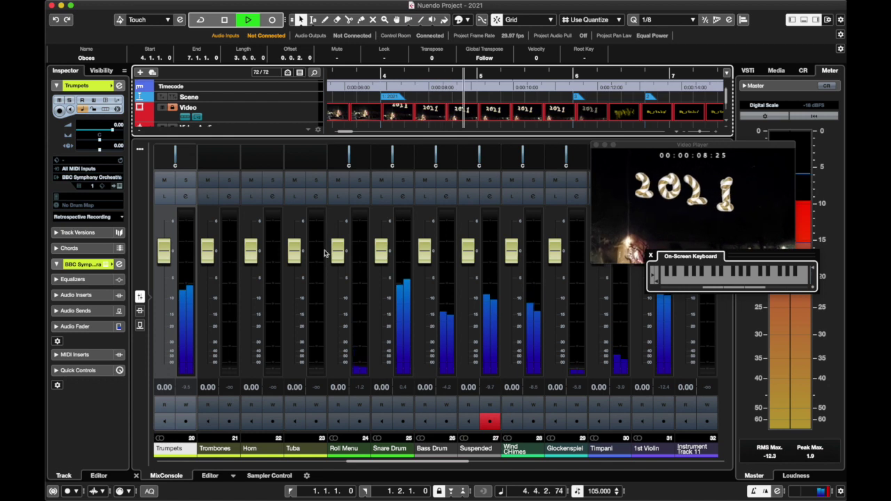
drag(381, 252, 380, 257)
drag(554, 259, 511, 261)
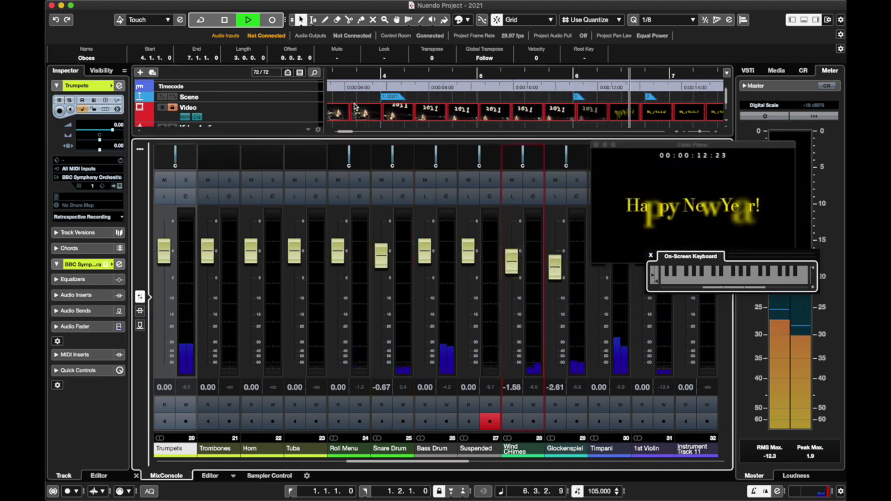
Play the score from the beginning against the video, check the channel levels, and close the mixer.
click(341, 74)
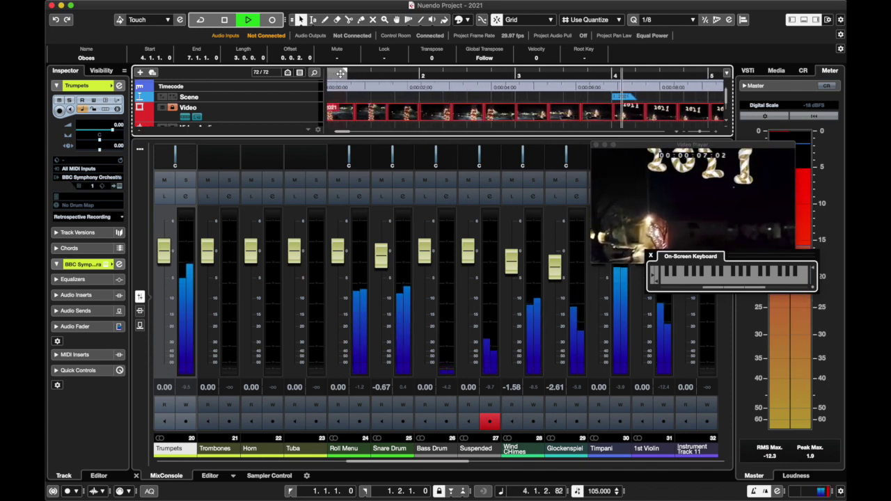
click(340, 73)
scroll(341, 97, down, 3)
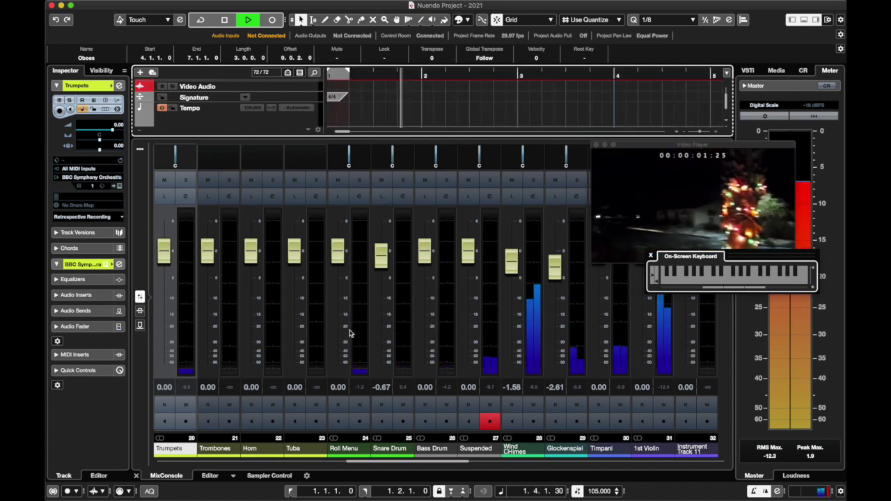
scroll(395, 85, up, 3)
scroll(396, 84, down, 3)
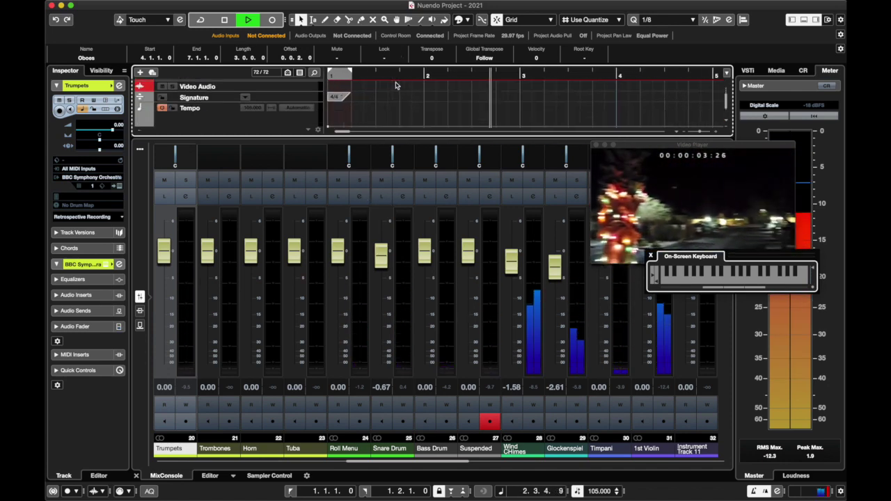
click(371, 476)
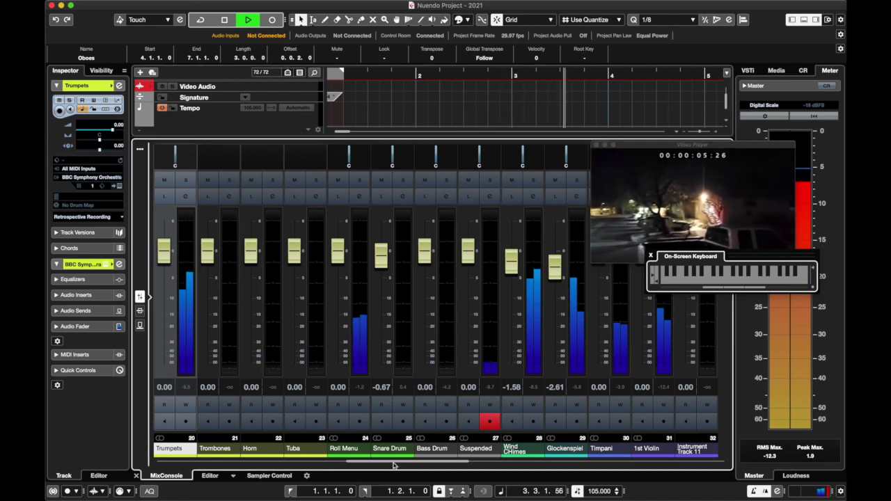
drag(392, 465, 416, 471)
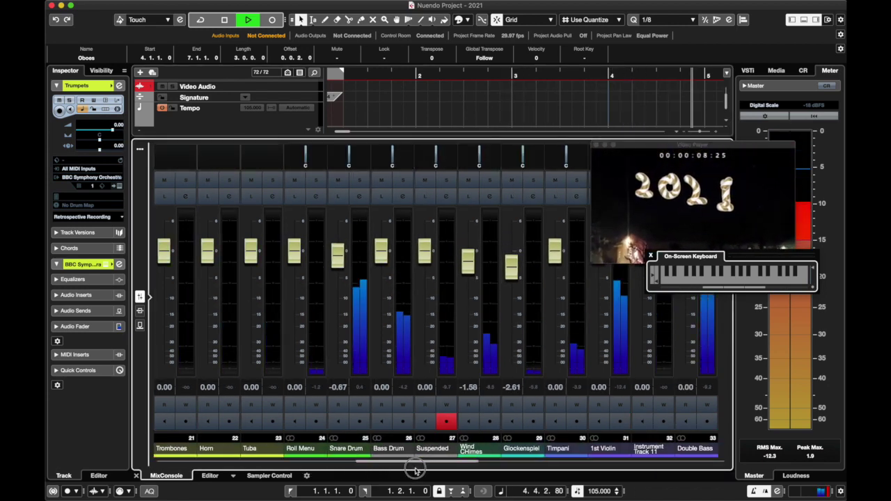
click(137, 476)
key(space)
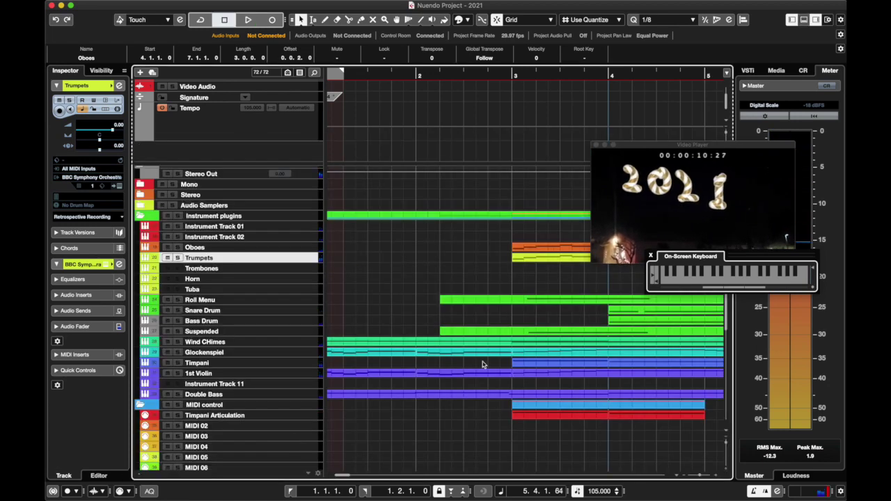
Load BBC Symphony Orchestra on the Trombones track with the Tenor Trombones a3 Staccatissimo sound.
scroll(482, 364, right, 5)
scroll(420, 264, left, 3)
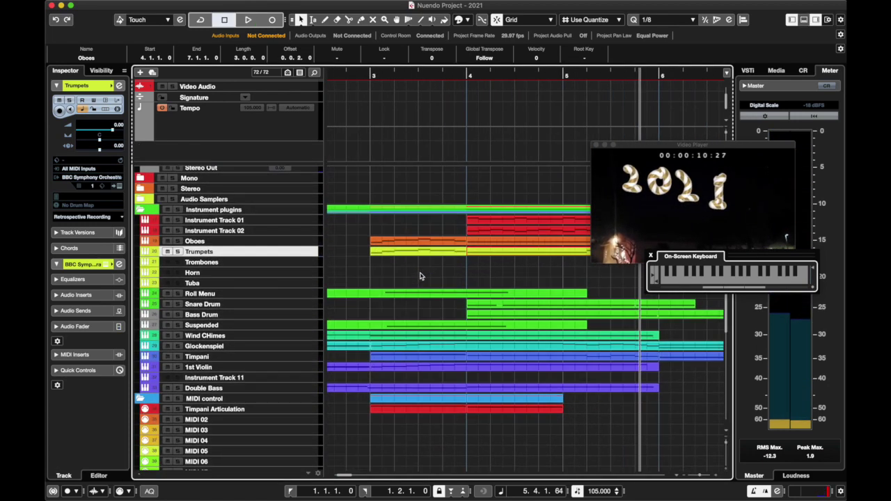
click(260, 263)
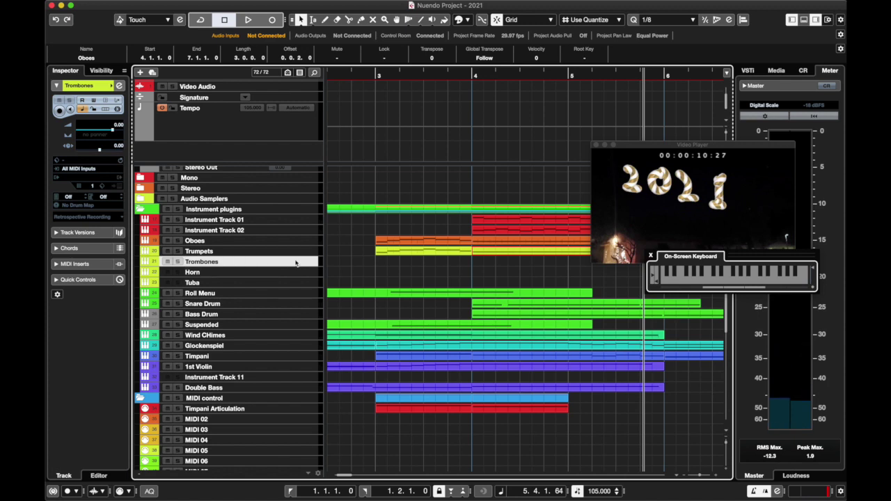
click(96, 180)
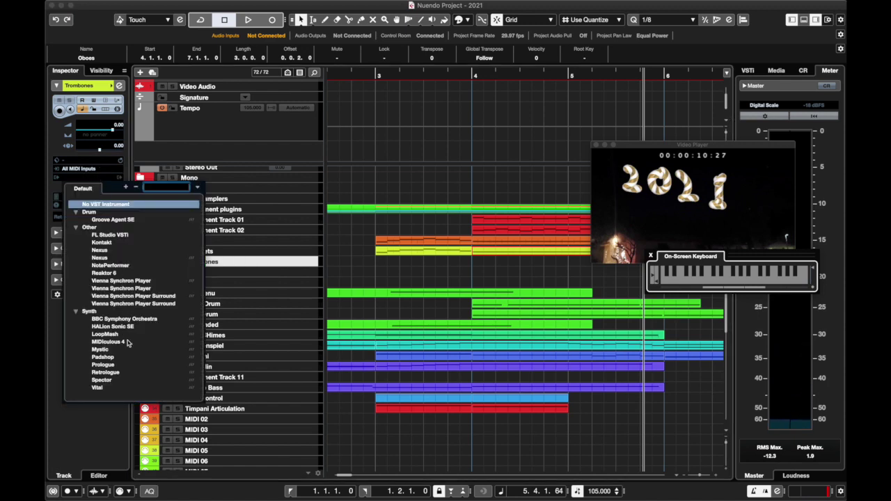
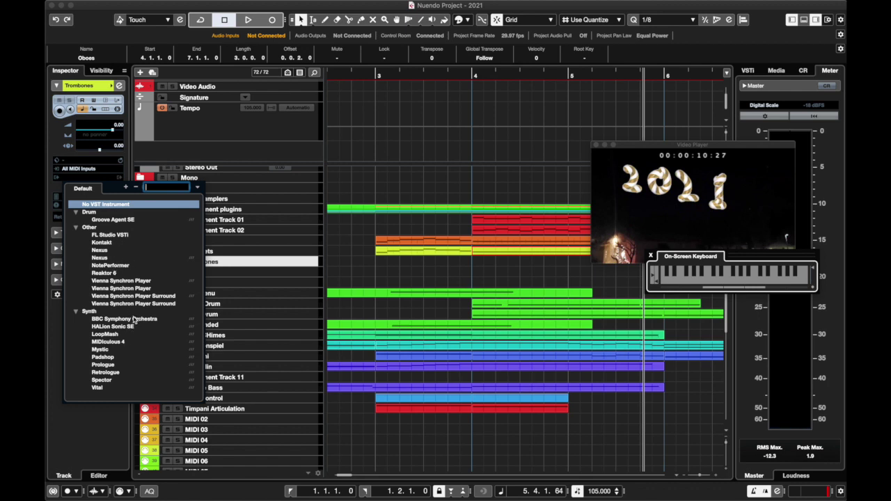
click(134, 320)
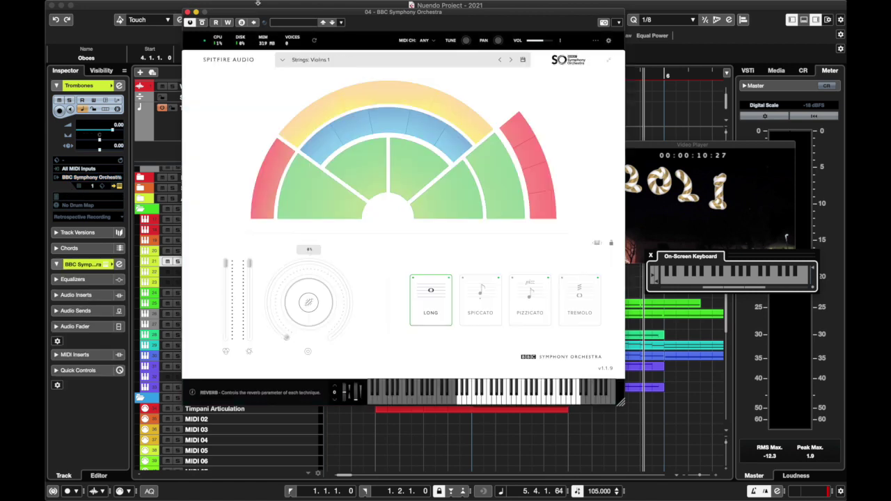
click(531, 155)
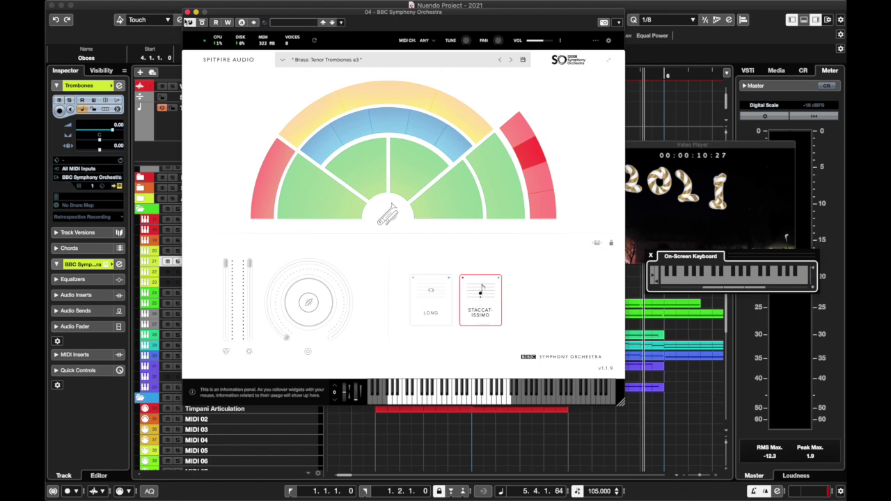
click(187, 11)
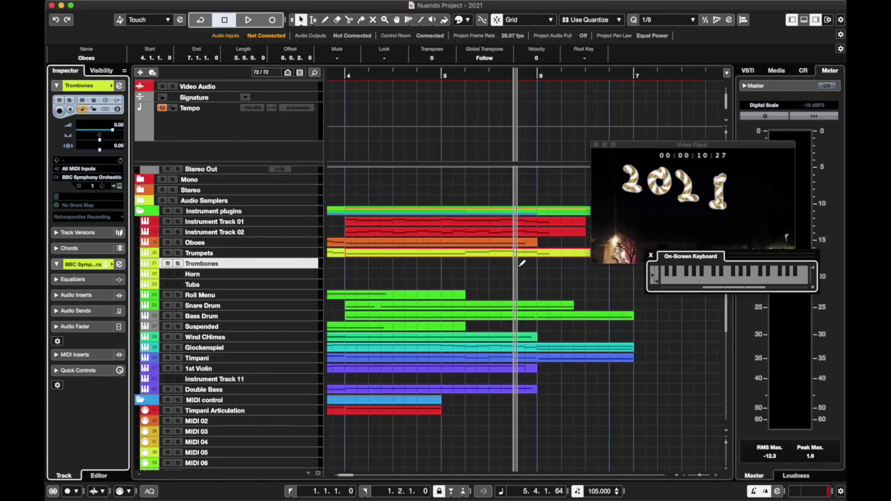
Draw a Trombones part from 5.4.1.0 to 6.1.3.0 and open it for note editing.
drag(521, 264, 552, 263)
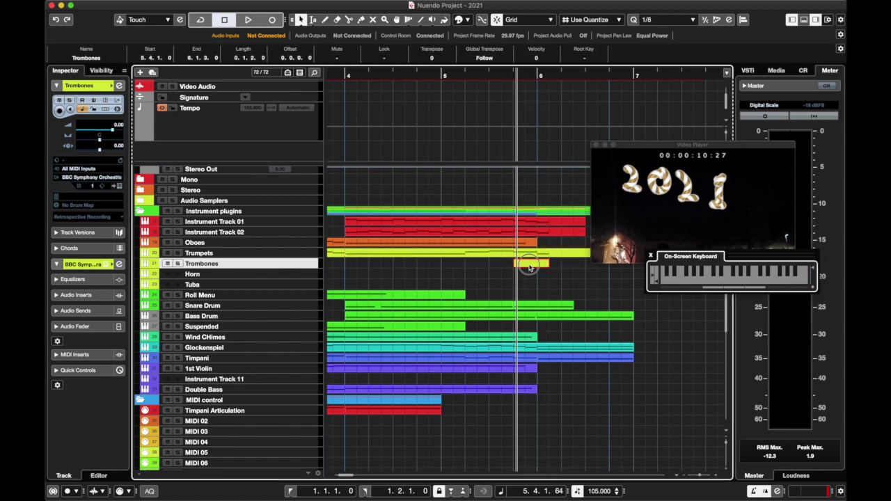
double_click(528, 264)
click(150, 274)
scroll(258, 281, down, 3)
scroll(258, 281, left, 5)
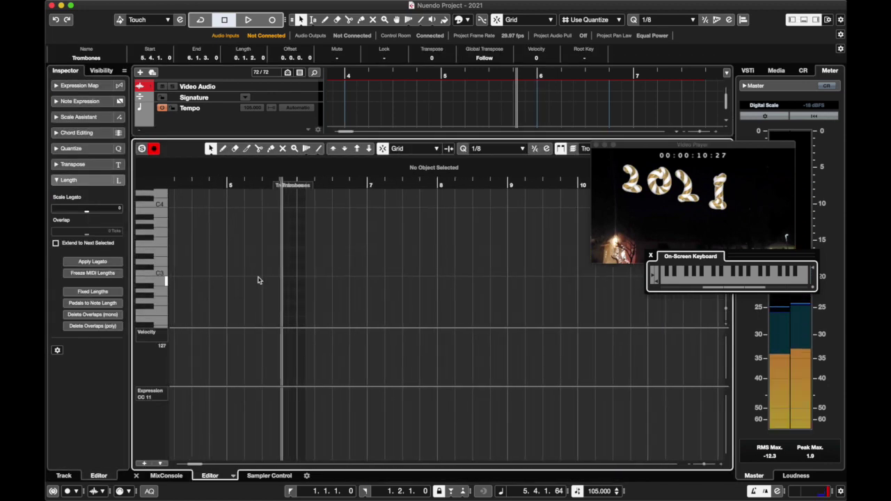
Audition low pitches for the Trombones part and draw an eighth-note A1 at 5.4.1.0.
click(152, 298)
scroll(151, 299, down, 1)
click(153, 296)
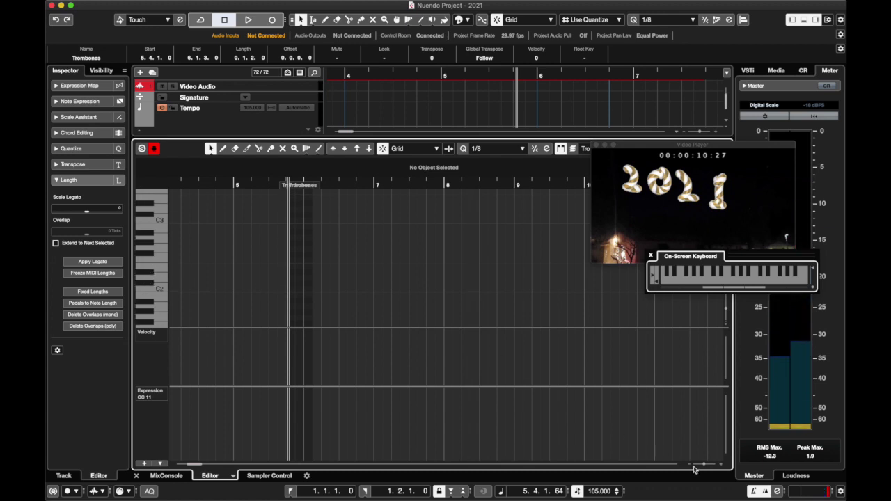
drag(702, 465, 706, 465)
click(163, 292)
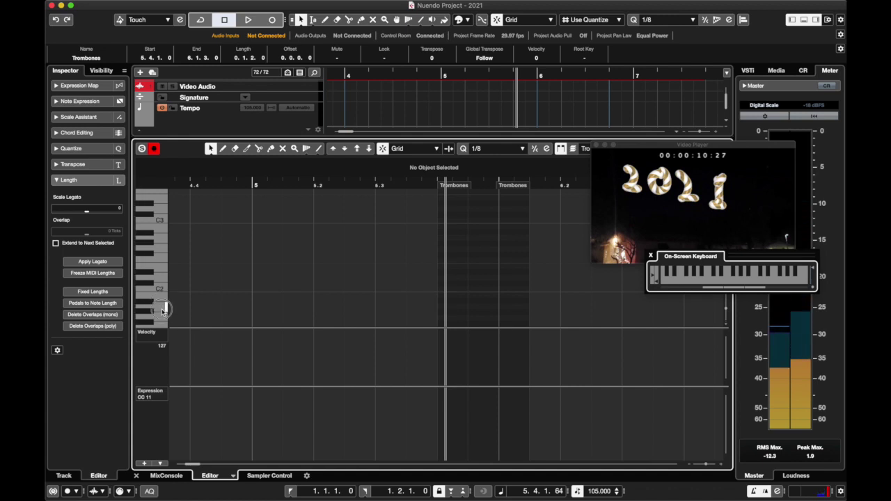
alt+click(447, 304)
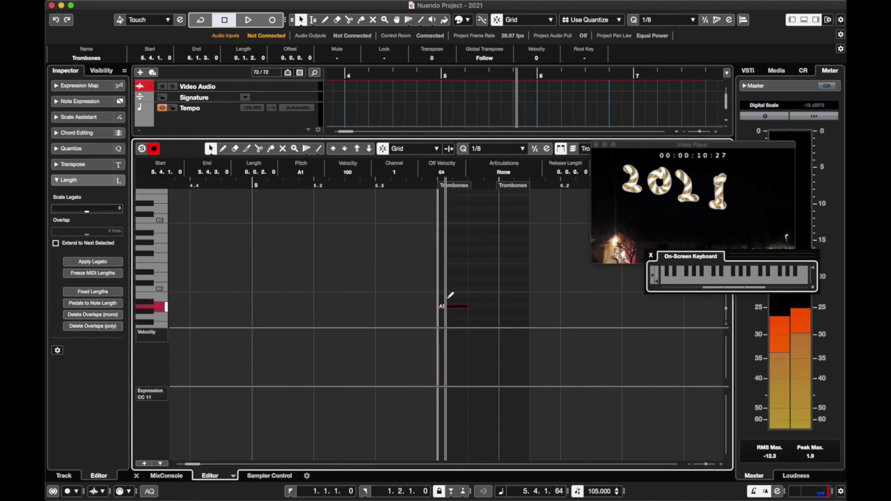
With a 1/16 quantize grid, add two sixteenth A1 notes and a D2, doubling the Trombones line an octave higher at velocity 114.
click(489, 150)
click(485, 168)
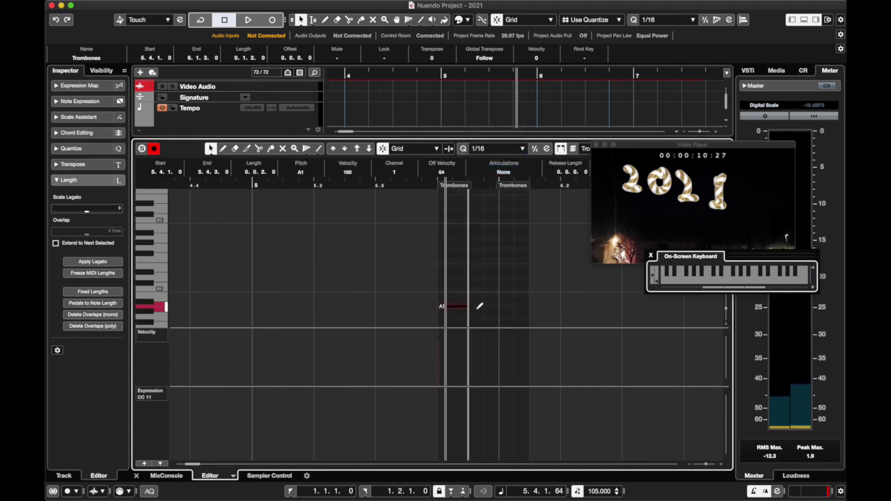
click(479, 305)
click(491, 307)
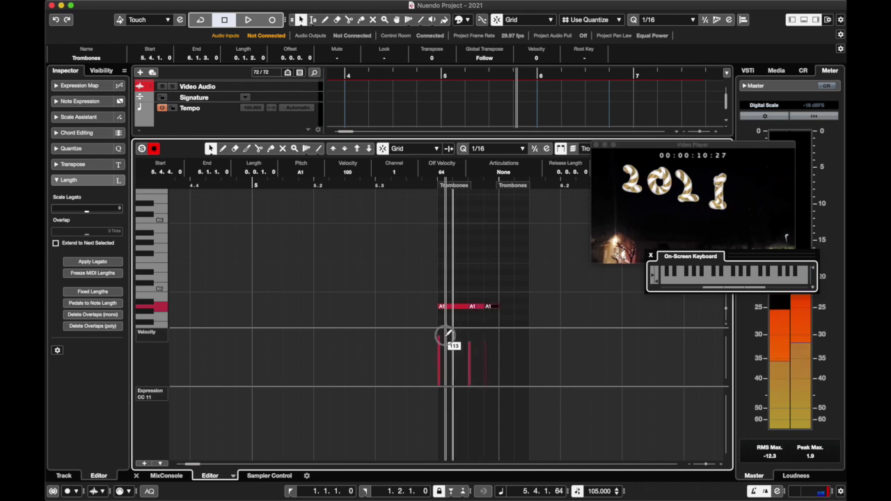
mouse_move(445, 336)
mouse_down()
mouse_move(491, 339)
mouse_move(509, 285)
mouse_move(529, 275)
mouse_move(440, 314)
mouse_move(445, 232)
mouse_up()
Play the Trombones line against the 2021 title, close the note editor, and replay the passage from bar 4 with all tracks.
key(space)
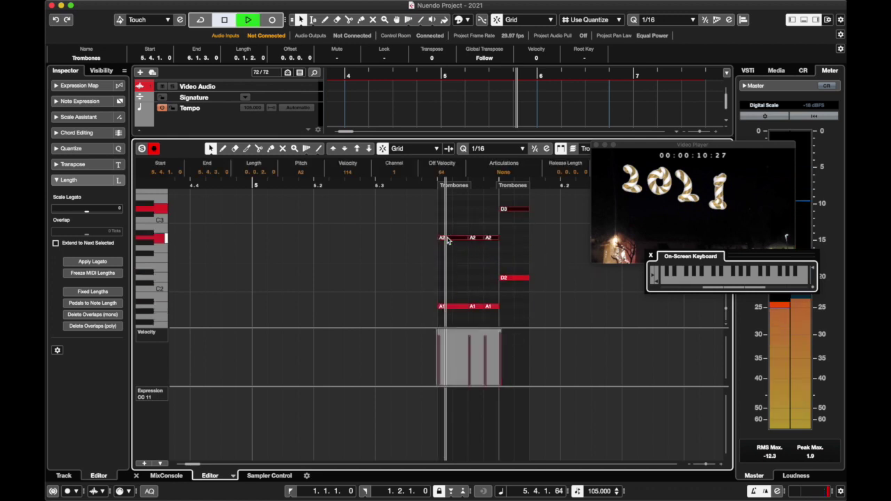
click(426, 185)
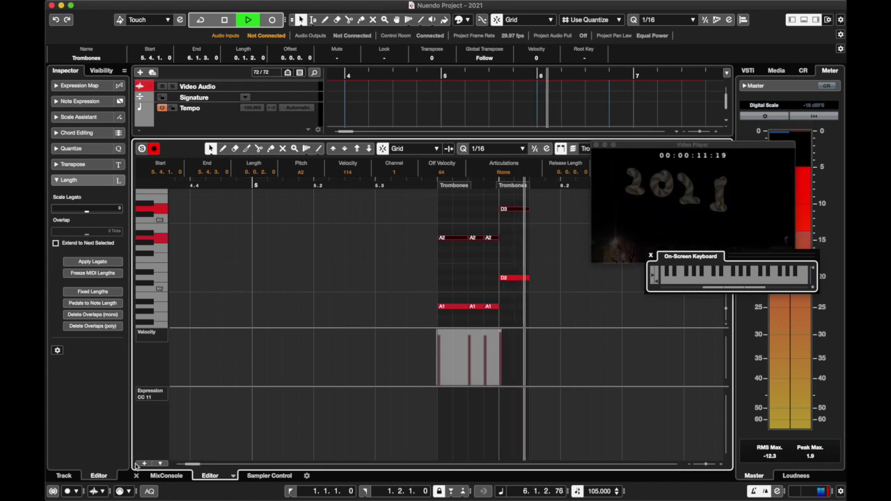
click(136, 476)
click(512, 79)
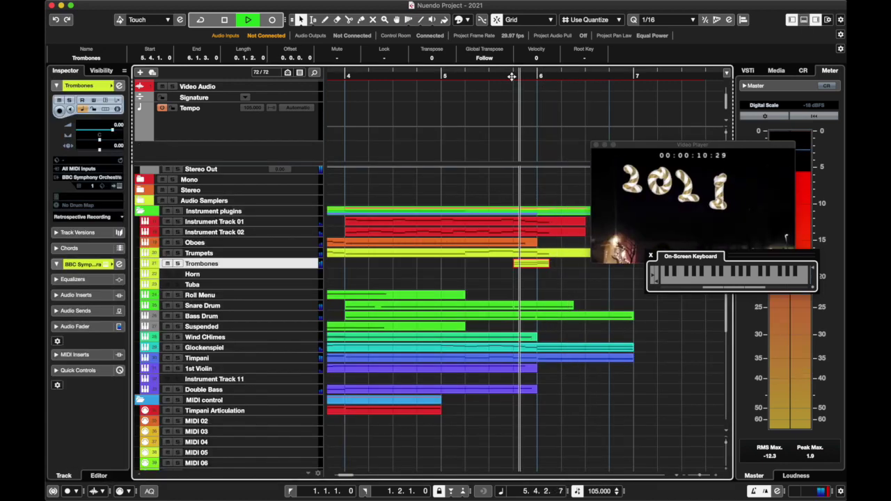
click(345, 78)
Copy the Trombones part at 5.4.1.0 onto the Horn track and stop playback.
drag(521, 265, 521, 277)
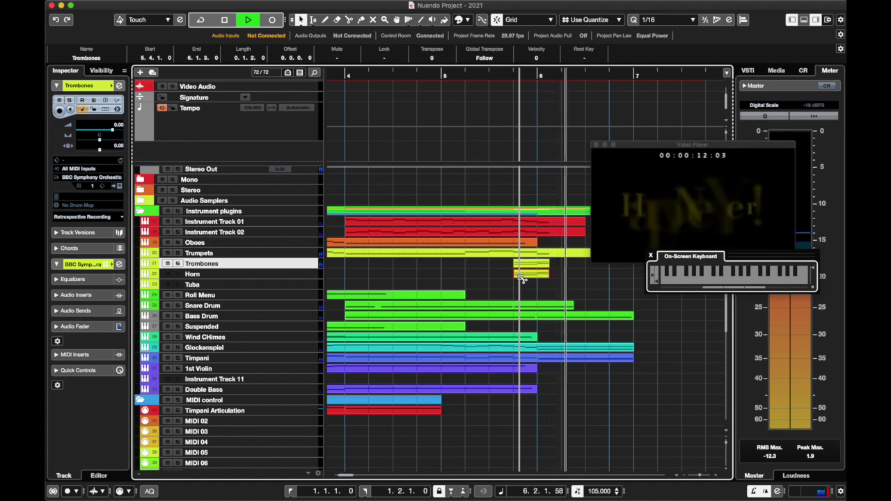
key(space)
scroll(521, 280, left, 2)
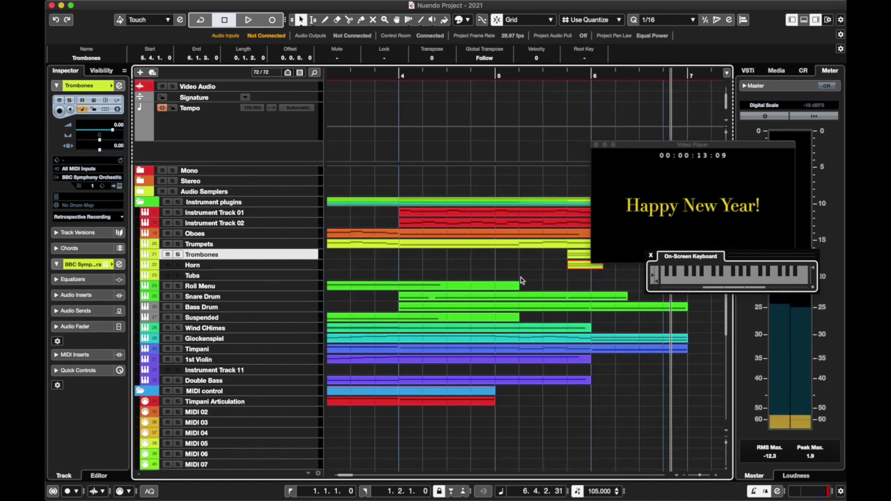
scroll(520, 280, right, 2)
scroll(520, 279, down, 1)
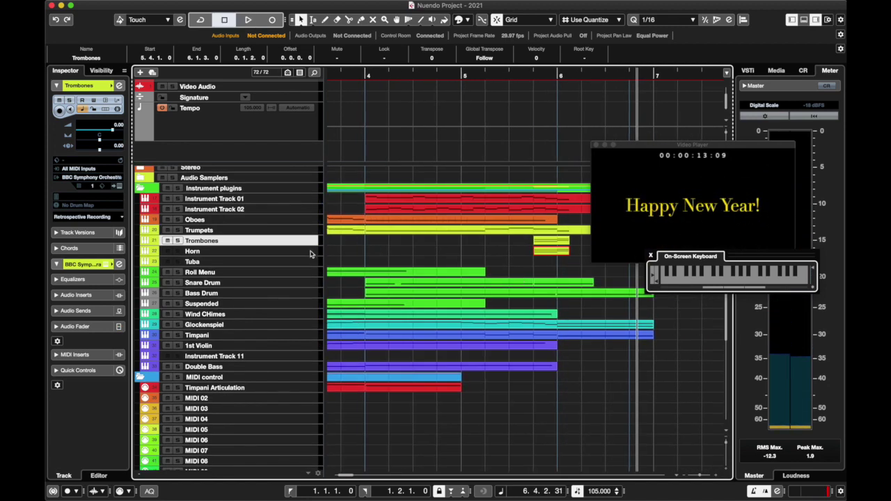
Load BBC Symphony Orchestra on the Horn track with the Horns a4 sound and close the instrument window.
click(311, 254)
click(99, 181)
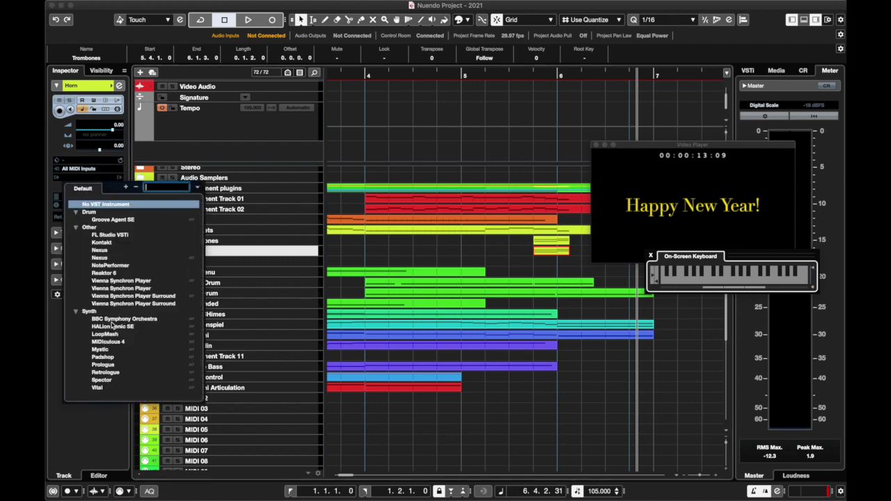
click(110, 325)
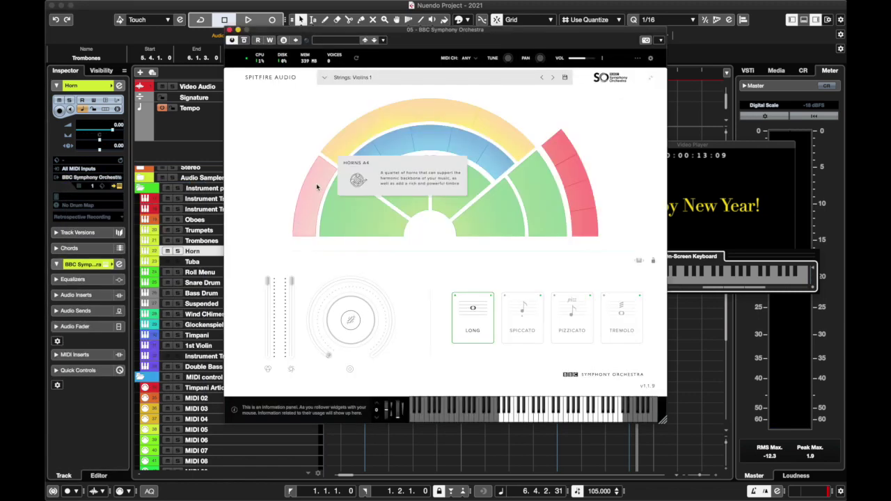
click(316, 186)
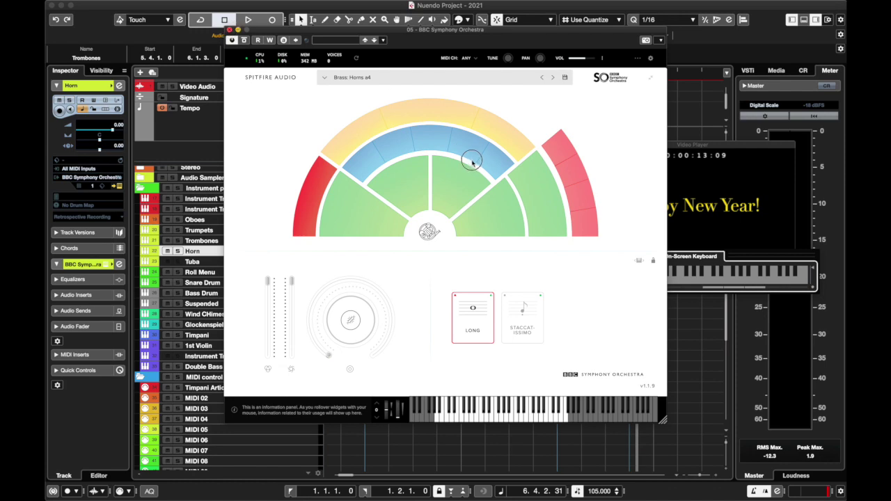
click(227, 31)
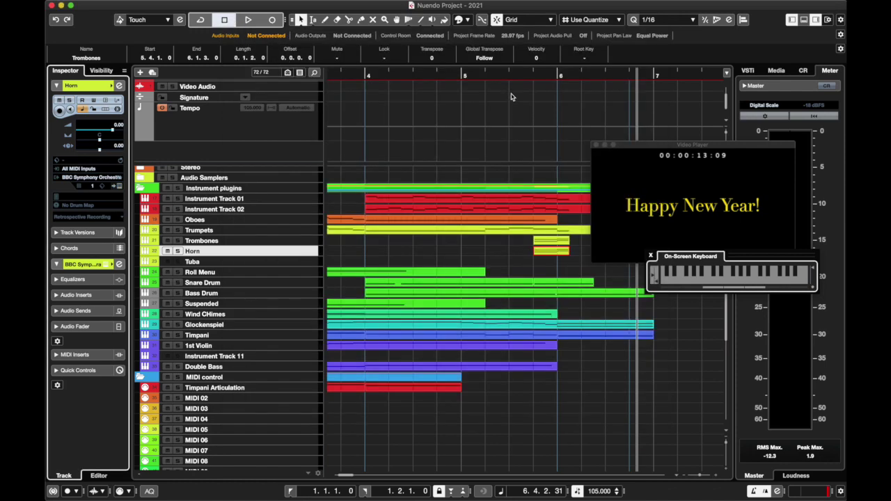
Play the passage around the 2021 title to hear the Horn part with the other brass.
click(525, 74)
scroll(493, 156, left, 1)
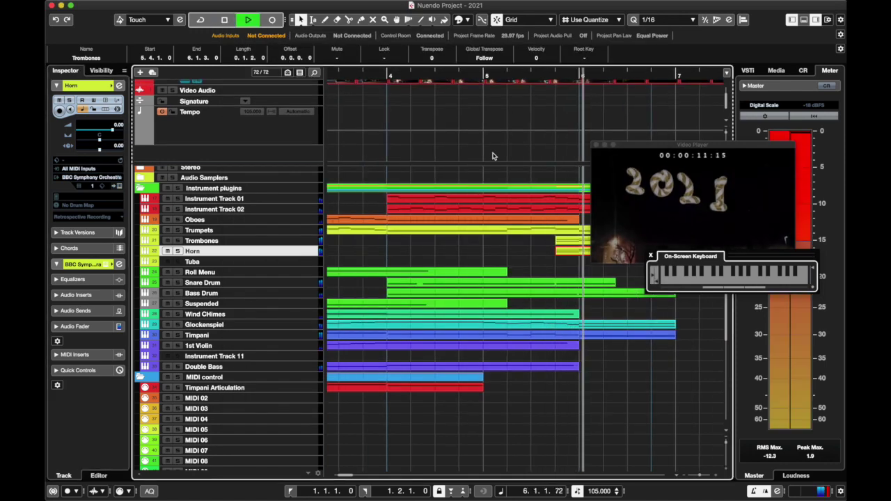
key(space)
Play the opening of the score from bar 1 against the video.
scroll(493, 156, left, 4)
scroll(493, 156, up, 4)
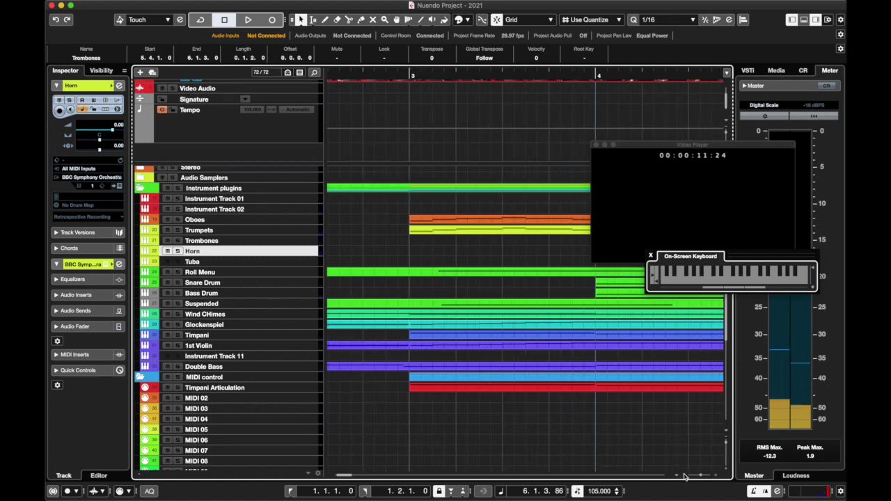
drag(698, 479, 696, 478)
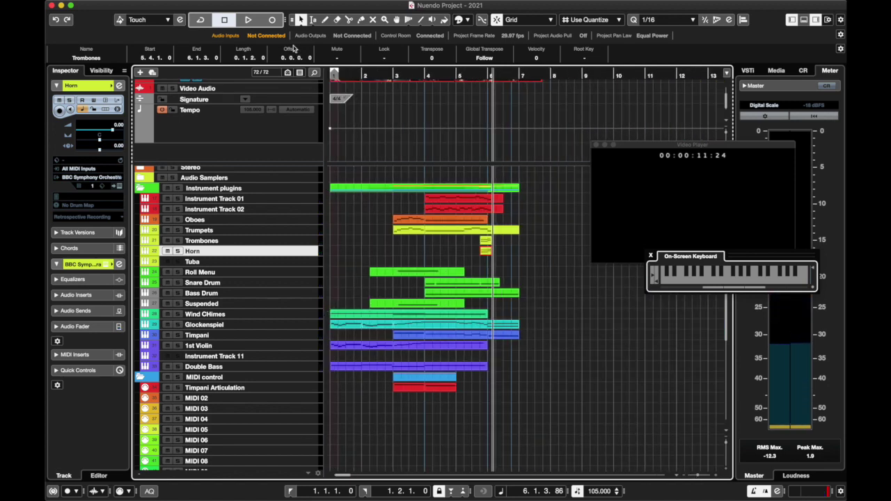
mouse_move(592, 4)
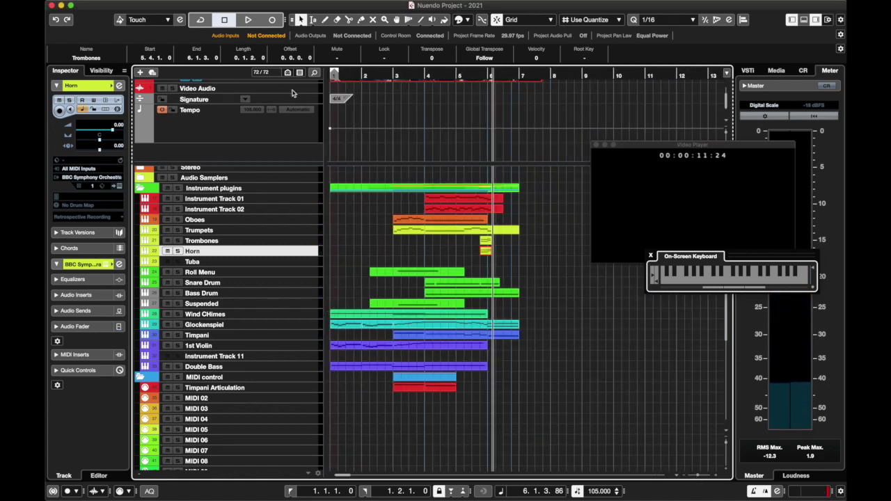
drag(353, 77, 315, 78)
key(space)
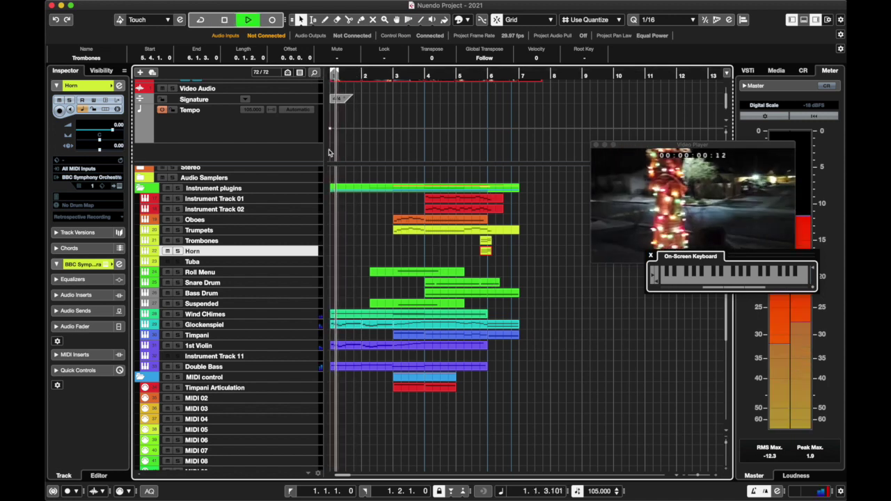
key(space)
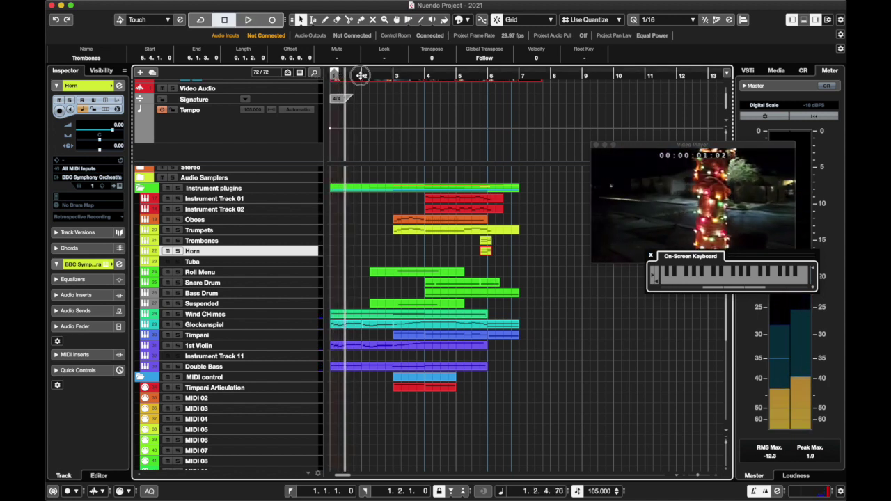
Draw a Horn part from 1.1.1.0 to 2.1.1.0 and open it for note editing.
click(360, 75)
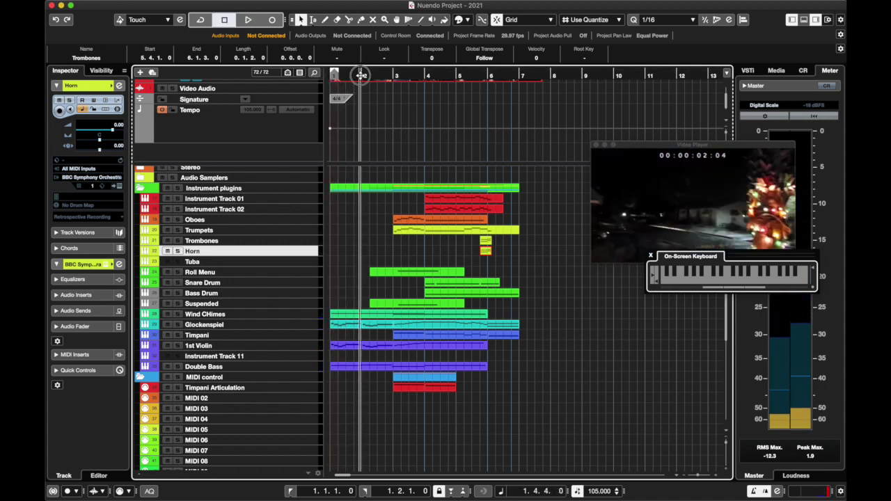
mouse_move(331, 249)
mouse_down()
mouse_move(362, 248)
mouse_move(353, 254)
mouse_up()
double_click(349, 254)
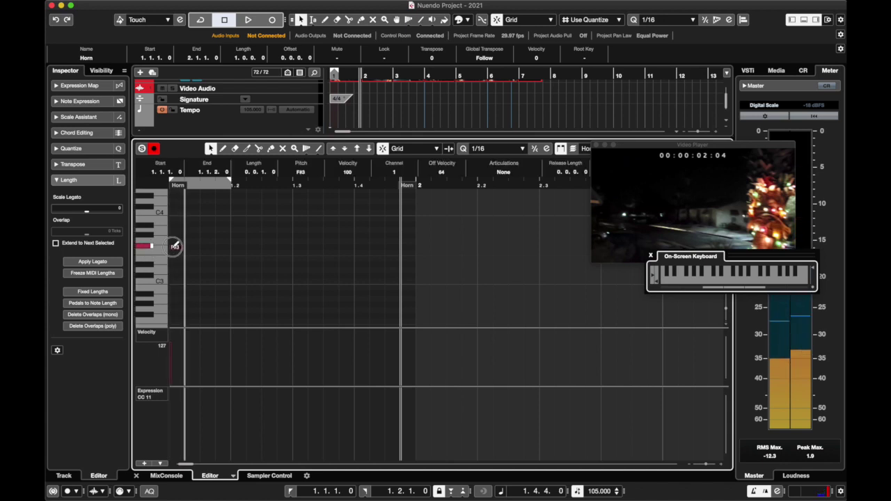
Fill the Horn part with bar-long F#3, D3 and A2 notes at reduced velocities, with F#3 at 72, and close the note editor.
drag(174, 247, 415, 247)
drag(179, 350, 171, 354)
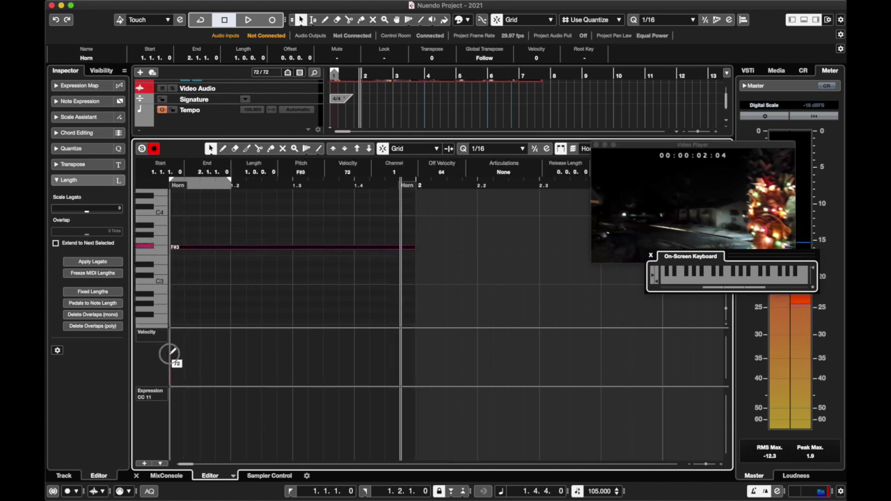
drag(174, 270, 412, 277)
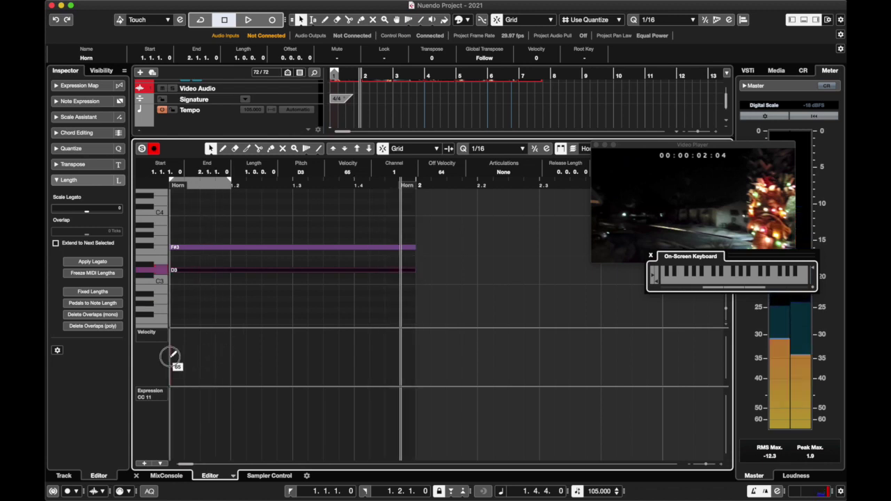
drag(173, 358, 174, 353)
drag(174, 299, 406, 296)
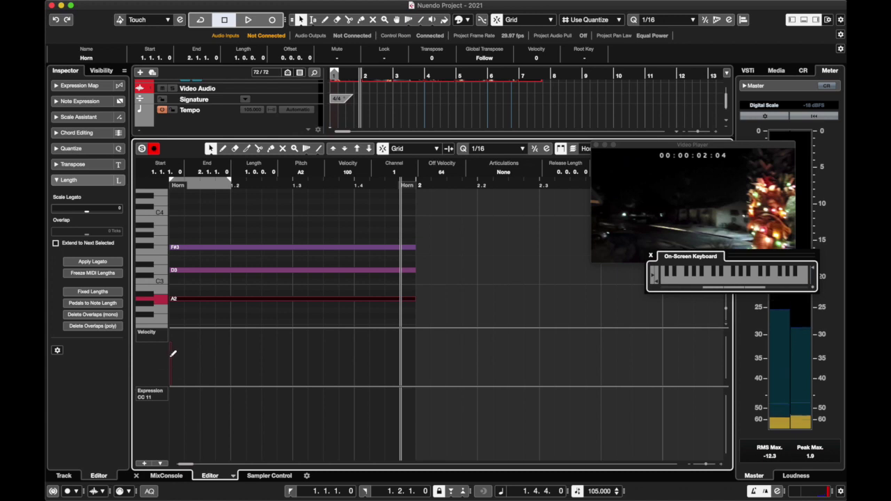
drag(173, 354, 174, 360)
click(136, 475)
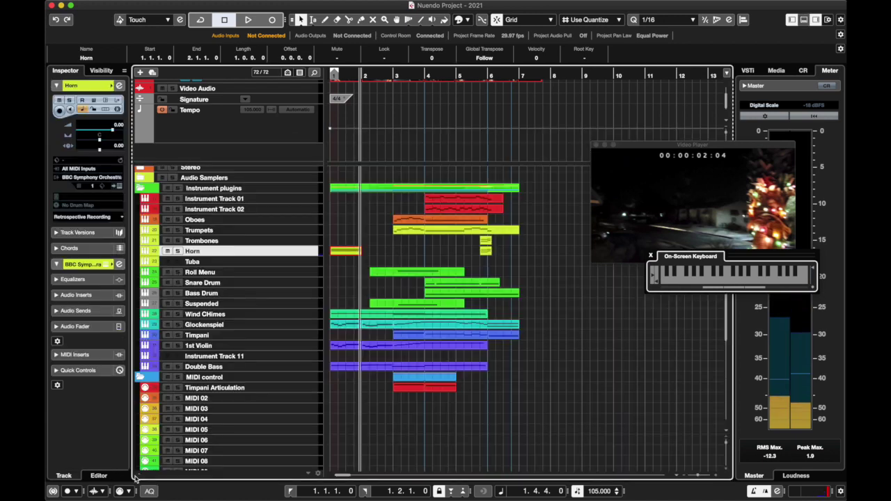
Move the video player and on-screen keyboard clear of the level meter and play the opening from bar 1.
drag(646, 140, 591, 119)
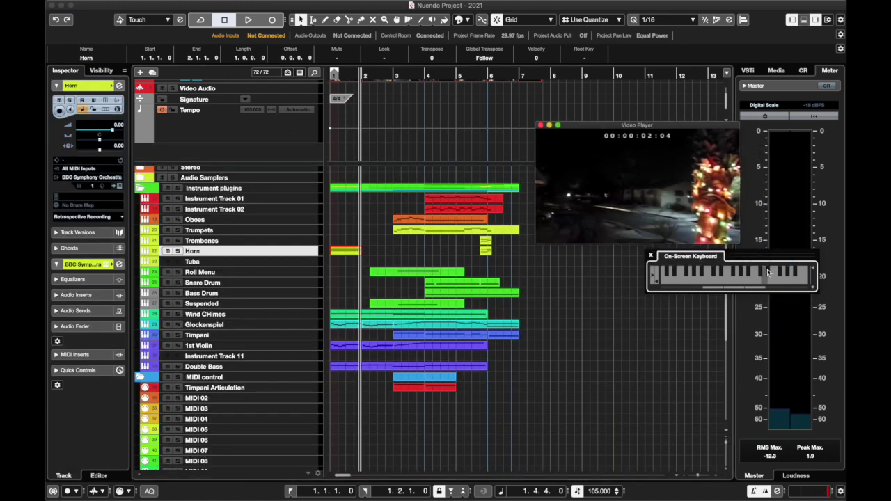
drag(770, 262, 666, 263)
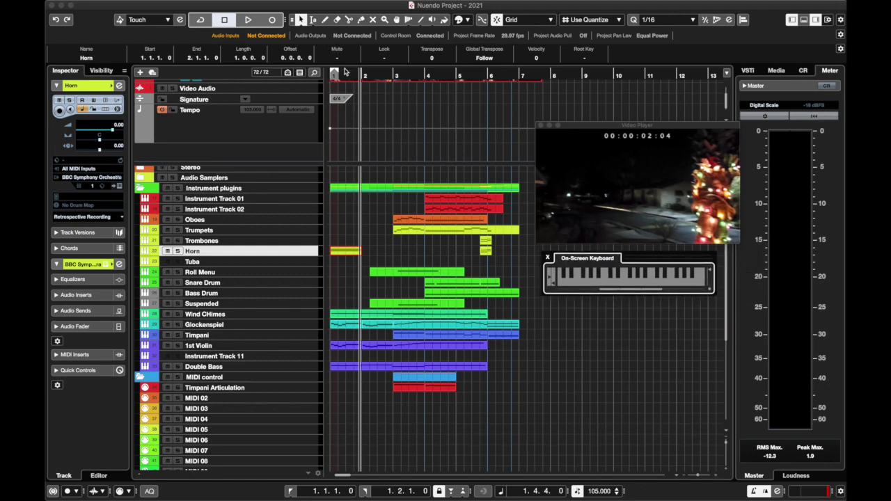
drag(354, 78, 292, 74)
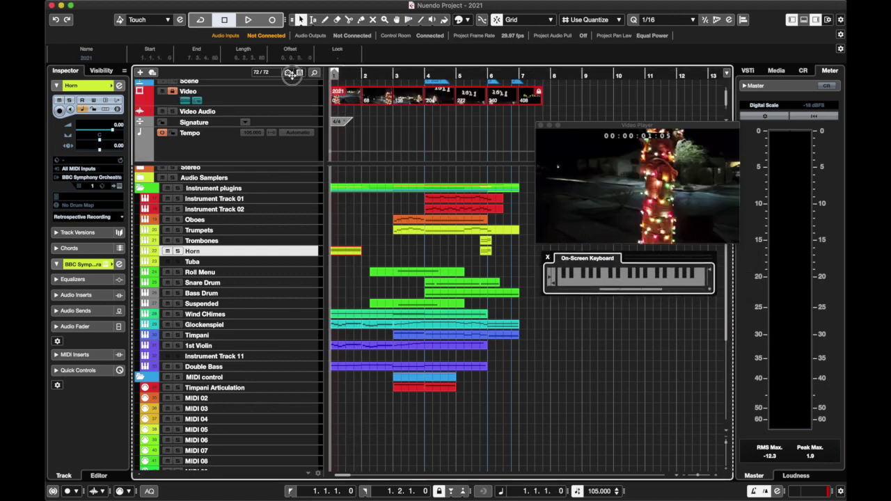
key(space)
Soften the opening Horn chord by lowering all note velocities further and setting Expression CC 11 to 48 from 1.1.1.0.
double_click(339, 251)
key(space)
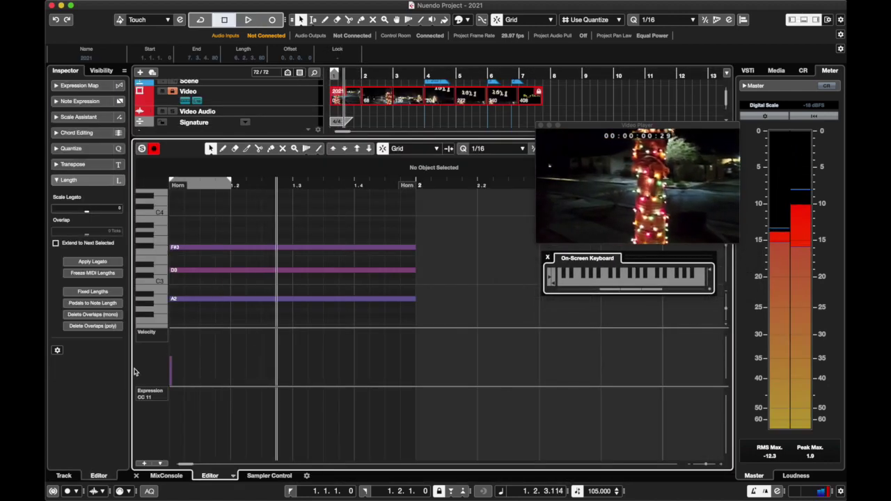
drag(175, 369, 175, 382)
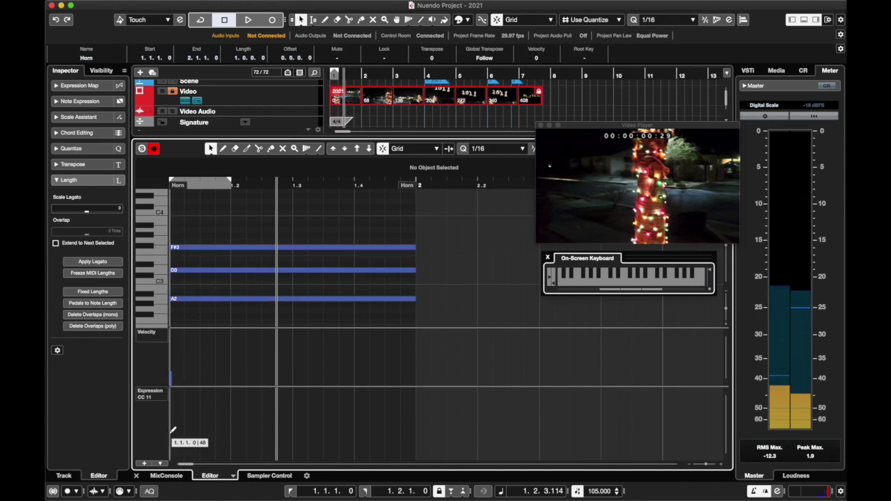
click(174, 430)
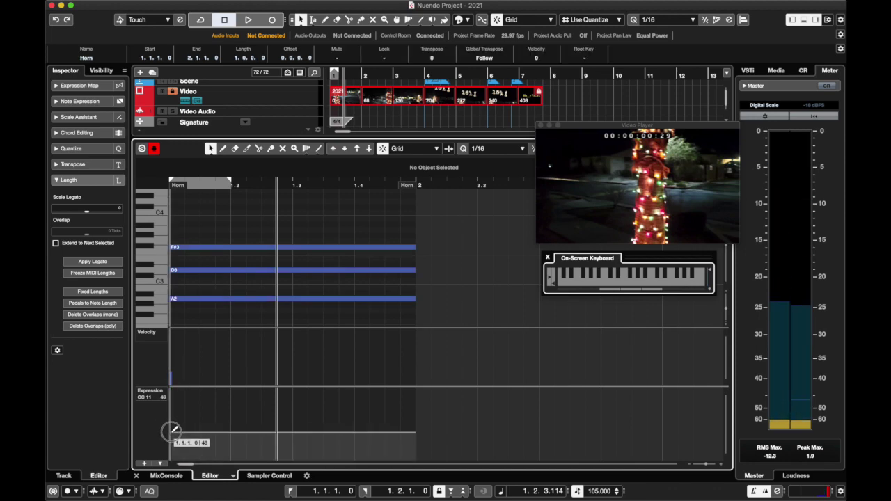
click(138, 475)
Draw a Horn part from 2.1.1.0 to 3.1.1.0 and open it for note editing.
key(space)
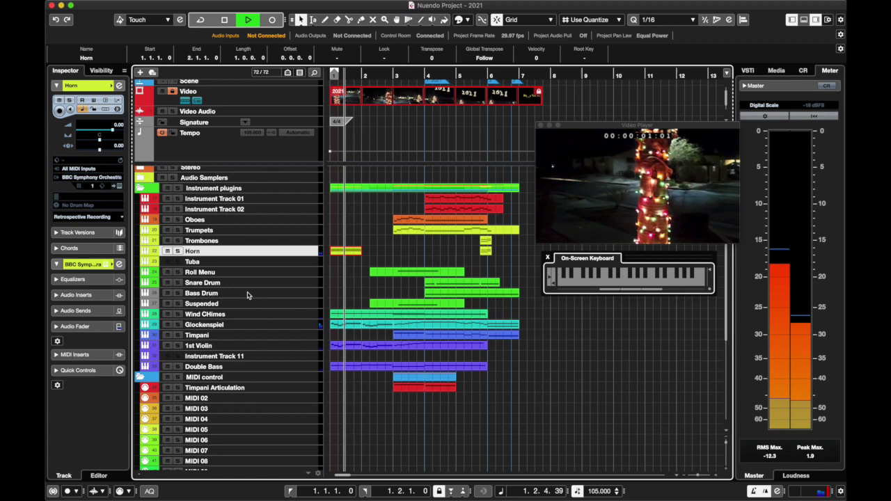
click(332, 76)
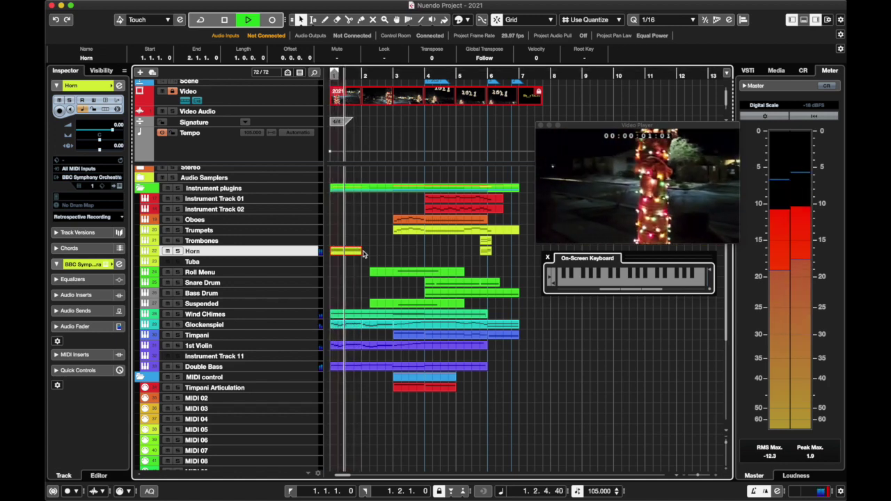
drag(362, 252, 392, 254)
key(space)
double_click(384, 253)
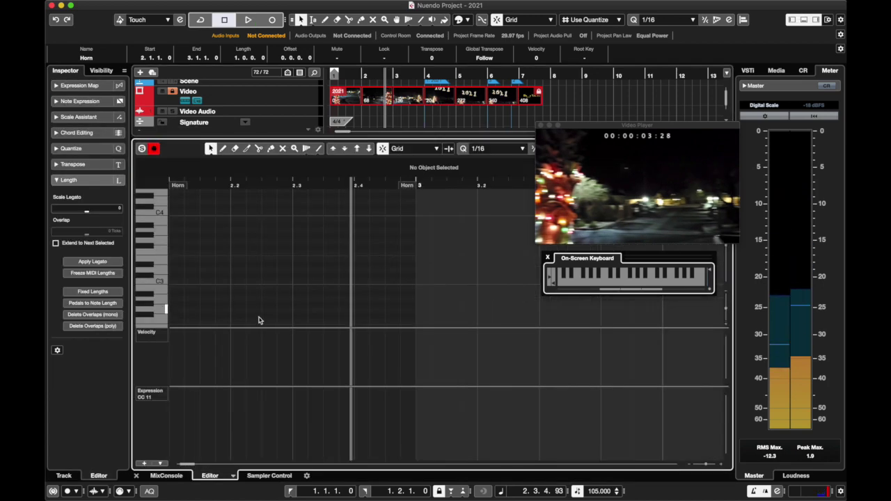
Add bar-long E3, B2 and G2 notes and a constant Expression CC 11 level to the bar 2 Horn part, and close the note editor.
click(146, 281)
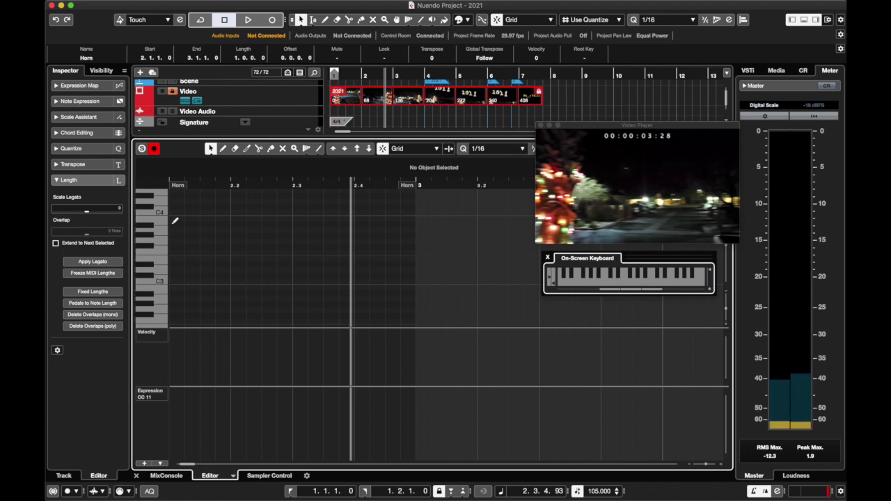
click(149, 228)
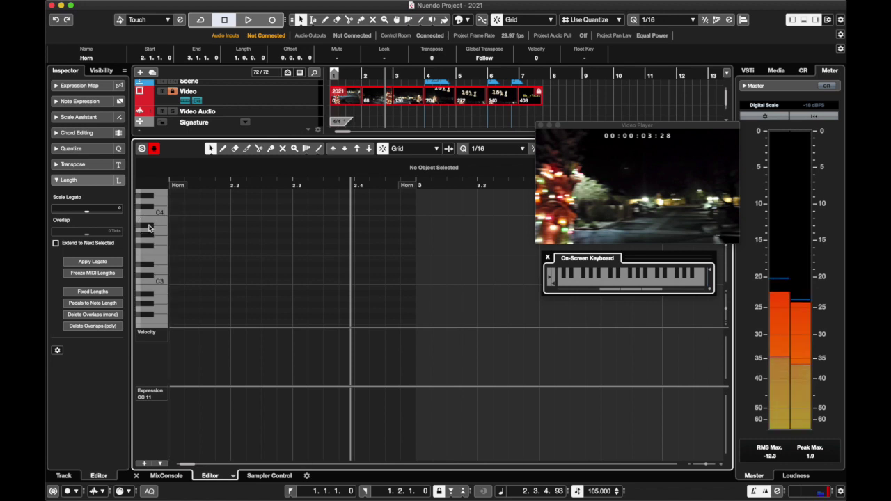
click(157, 292)
click(162, 270)
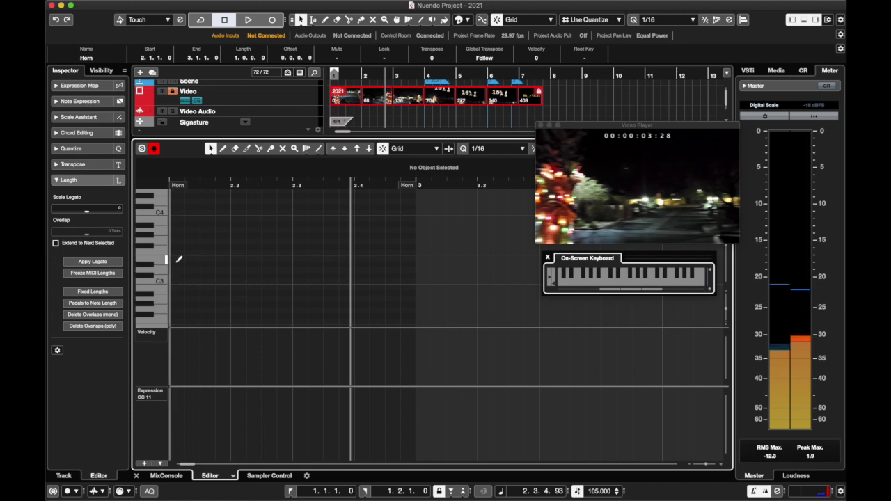
drag(178, 259, 414, 259)
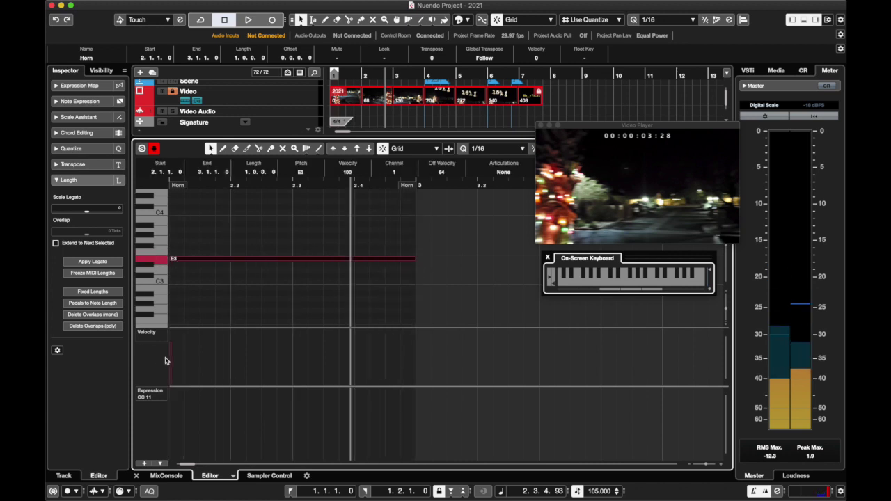
drag(178, 286, 414, 286)
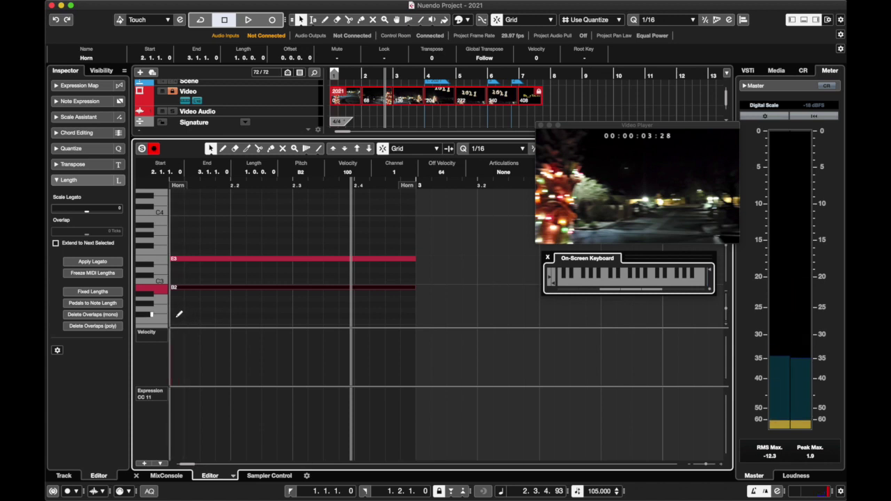
drag(178, 308, 416, 309)
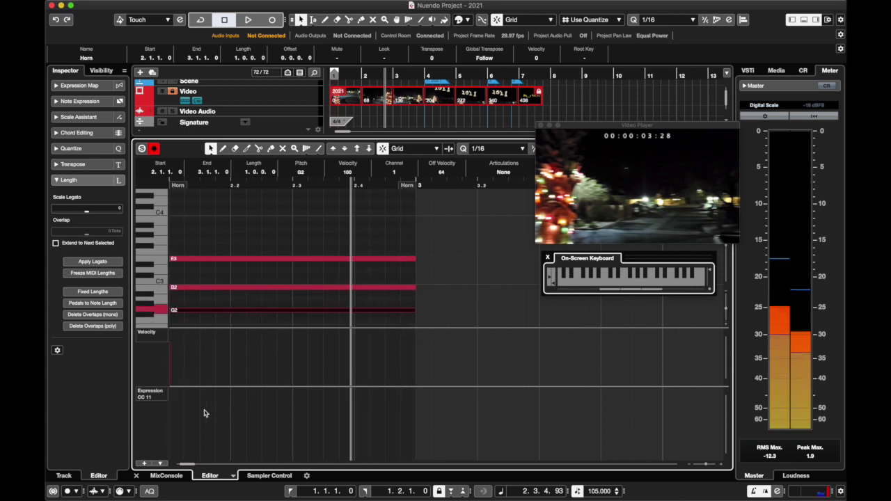
click(174, 421)
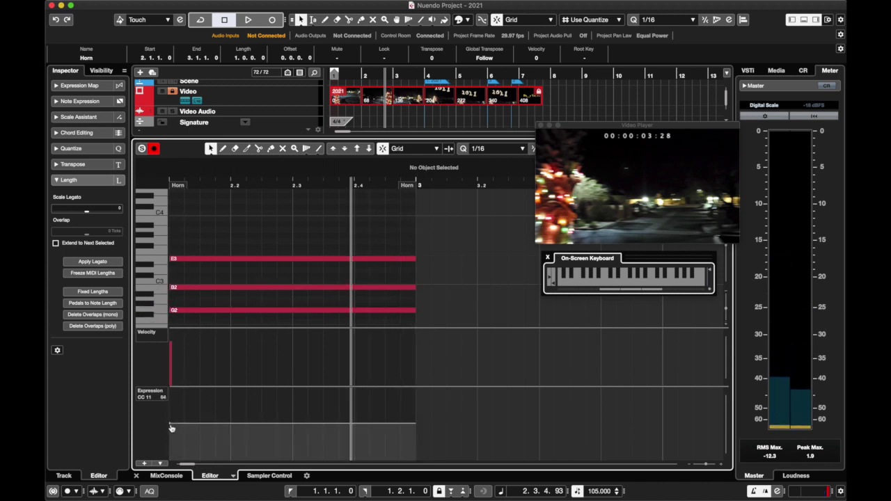
click(137, 476)
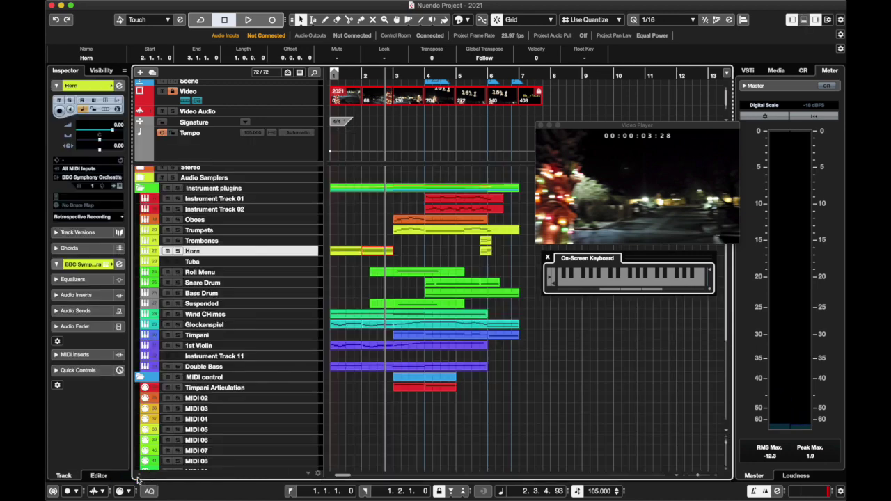
Duplicate the bar 2 Horn part to 3.1.1.0, raise the copy's two lower notes under E3, and play it back with the note editor closed.
drag(379, 253, 411, 253)
double_click(410, 253)
click(204, 236)
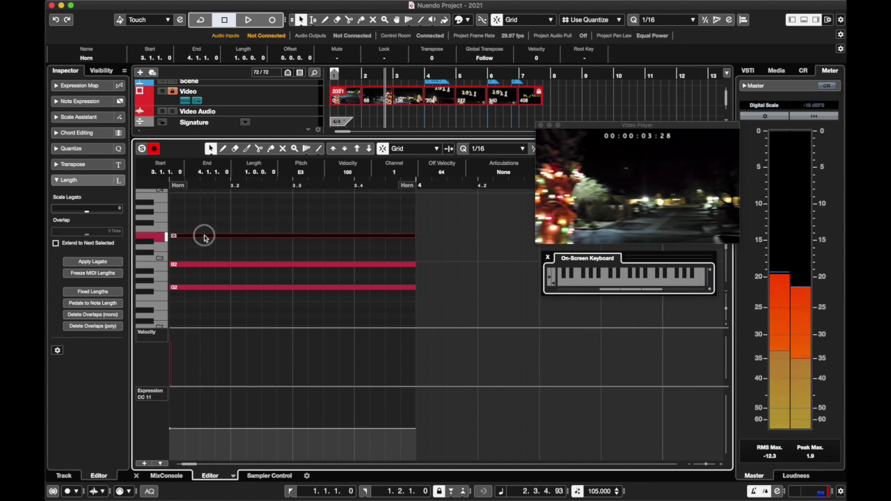
drag(199, 265, 199, 252)
drag(179, 288, 217, 281)
key(space)
key(super+e)
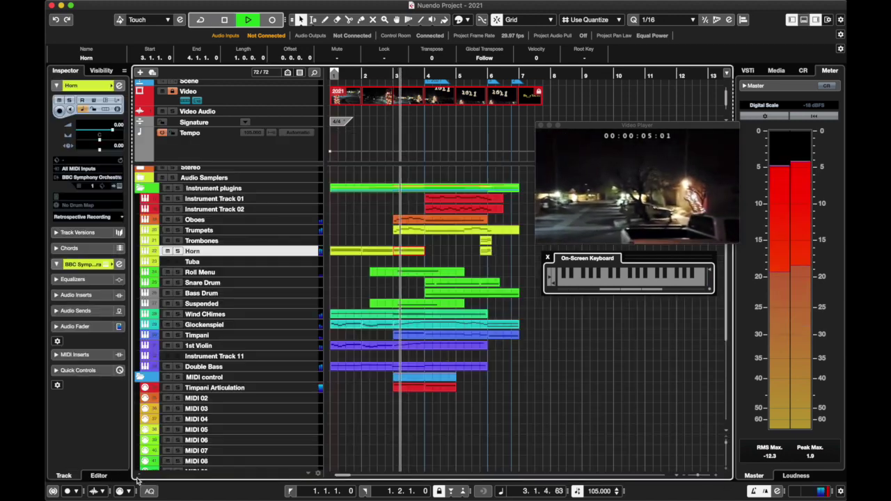
Draw a Horn part from 4.1.1.0 to 5.4.1.0 and open it for note editing.
scroll(396, 347, right, 2)
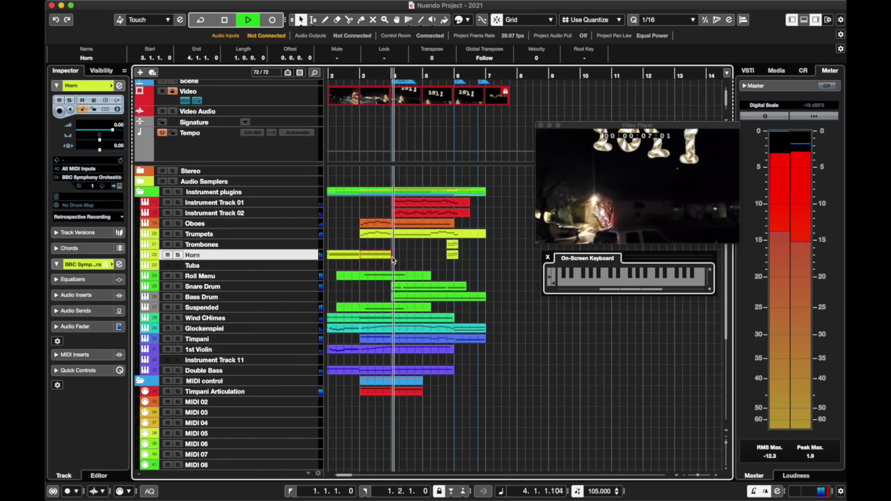
drag(393, 258, 450, 254)
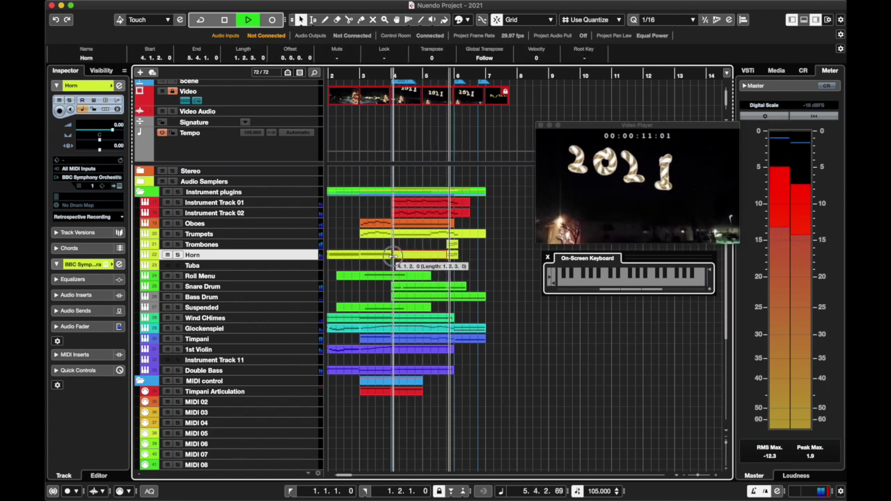
click(361, 76)
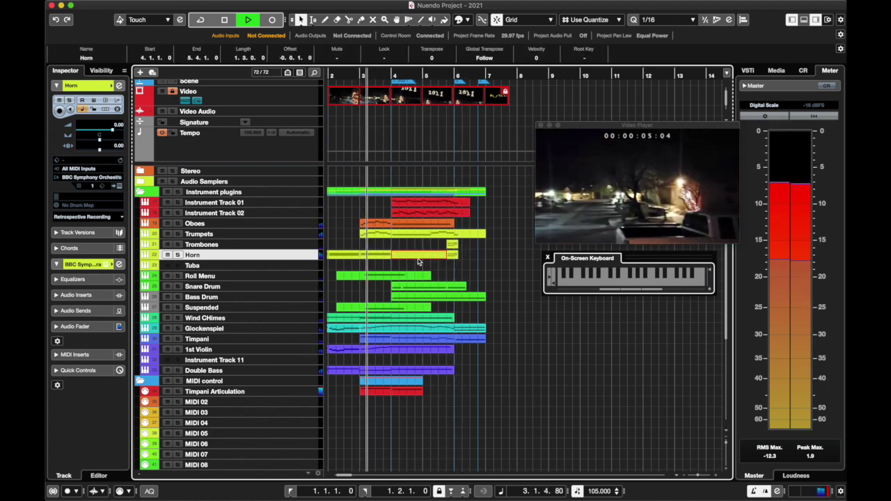
double_click(418, 257)
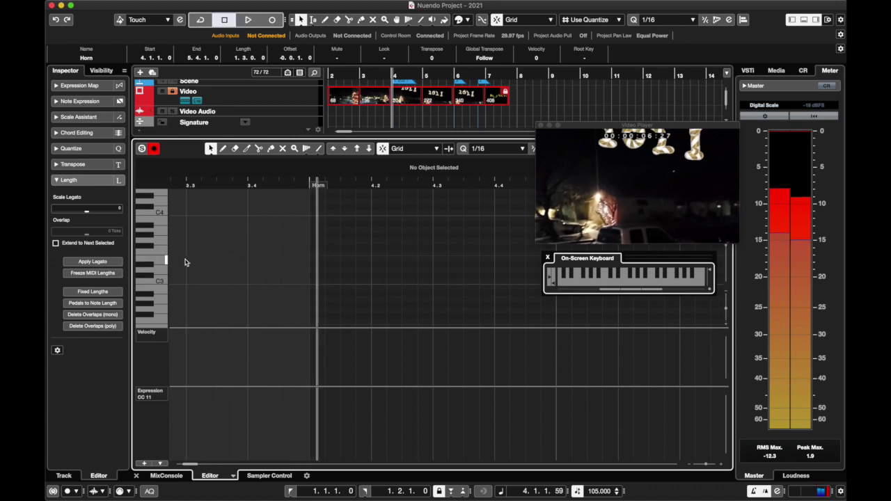
Enter bar-long D3, A2 and F#2 Horn notes from 4.1.1.0 to 5.1.1.0 and close the note editor.
click(162, 262)
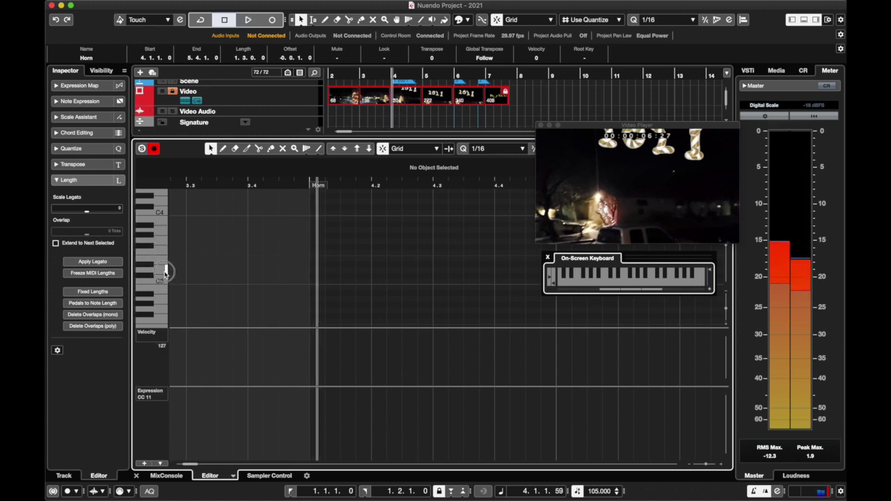
drag(311, 271, 554, 272)
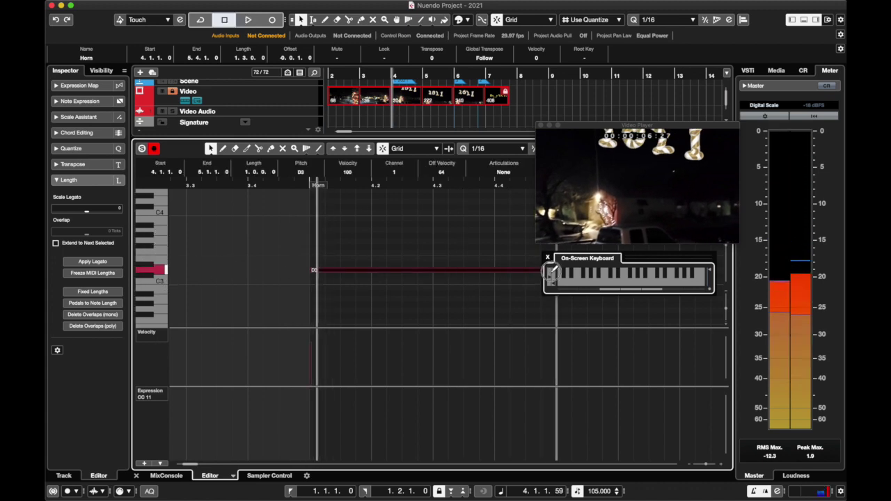
scroll(361, 284, down, 2)
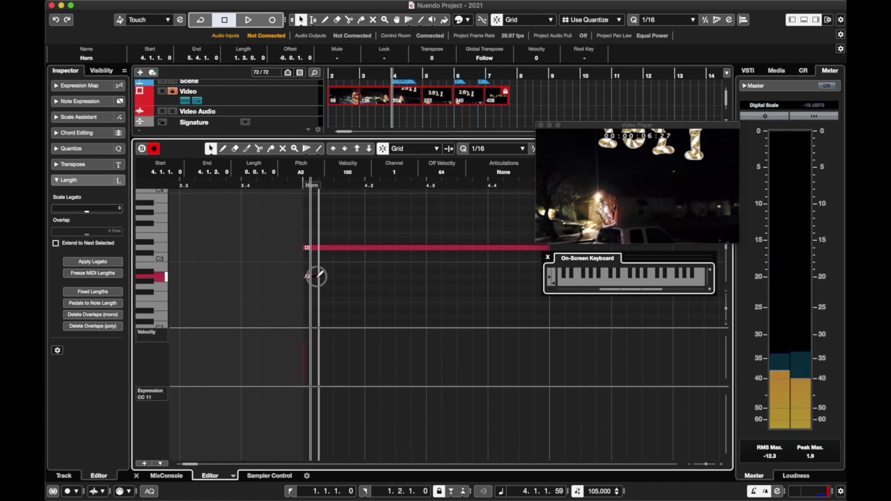
drag(314, 274, 547, 276)
scroll(321, 308, down, 2)
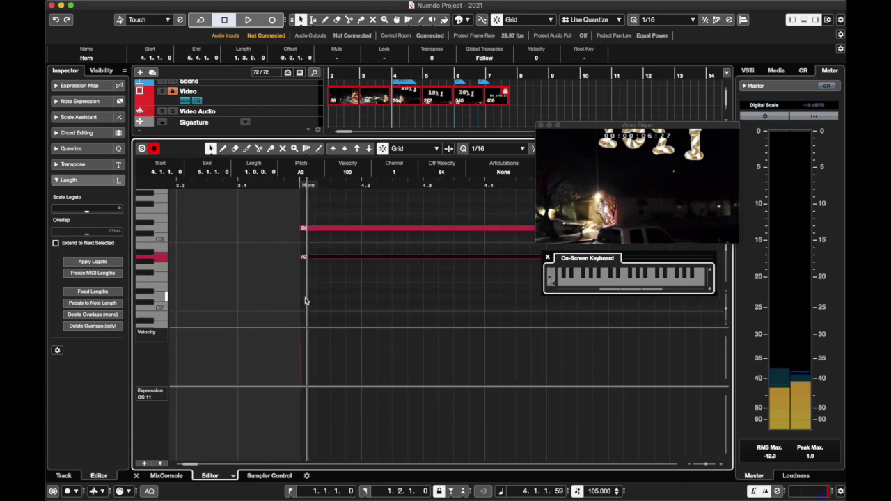
scroll(307, 300, down, 3)
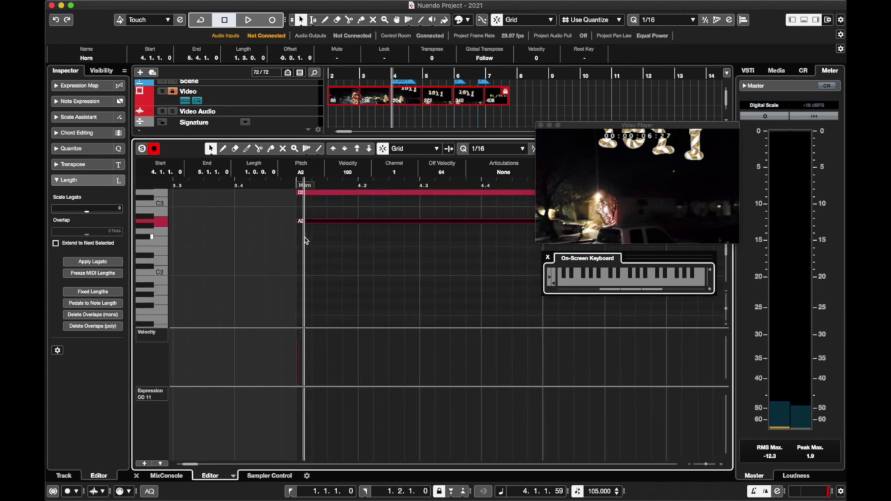
drag(302, 239, 547, 252)
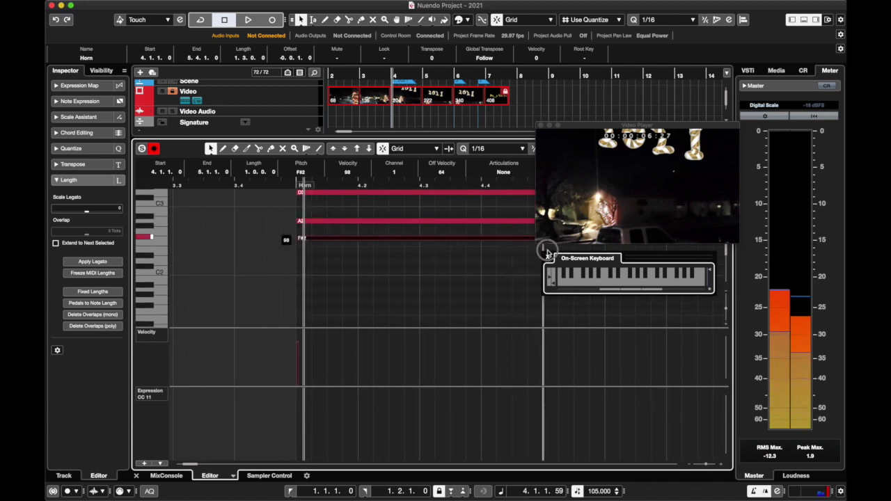
click(136, 476)
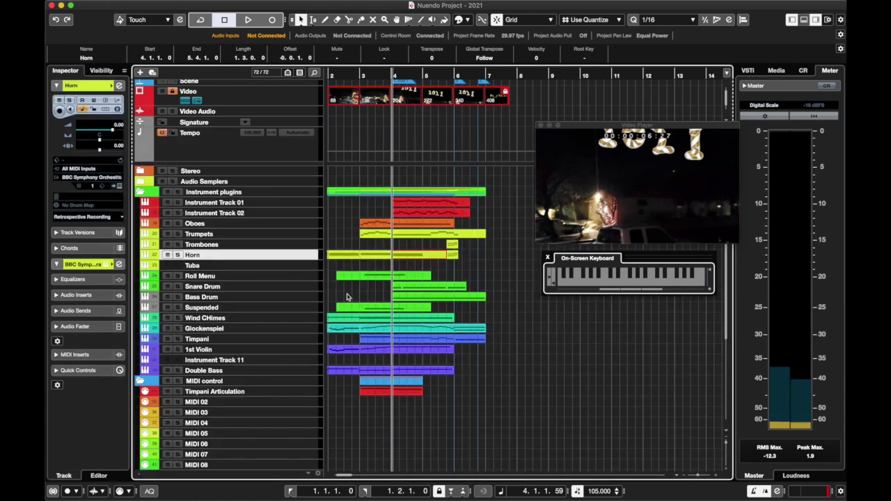
Extend the D3, A2 and F#2 Horn notes to 5.4.1.0 and set Expression CC 11 to 80 from 4.1.1.0.
key(Home)
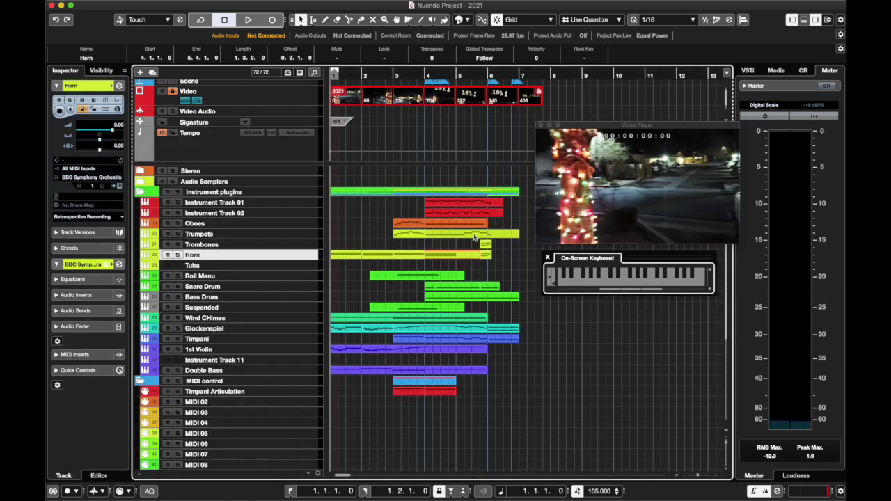
double_click(440, 257)
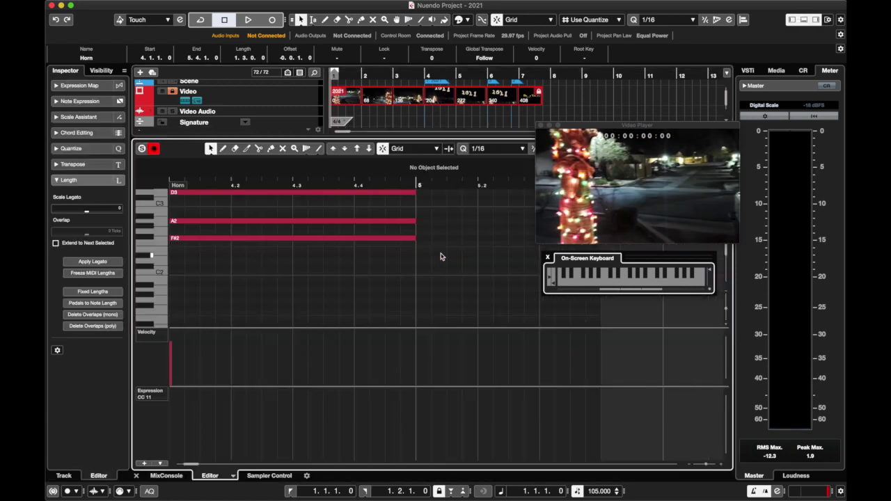
drag(421, 260, 374, 228)
scroll(385, 248, down, 5)
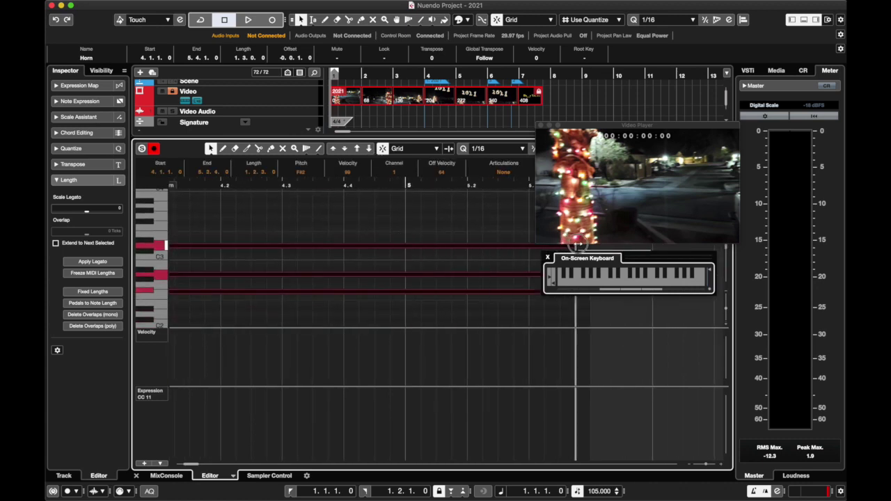
scroll(223, 434, left, 2)
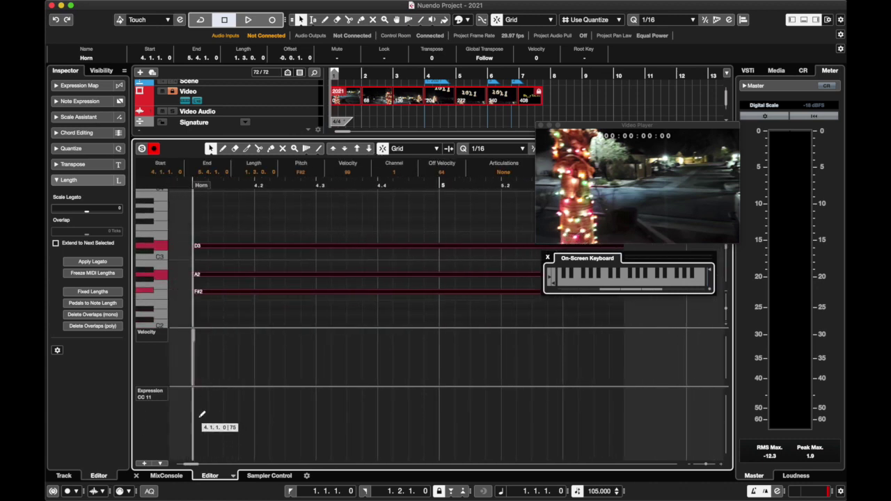
click(198, 417)
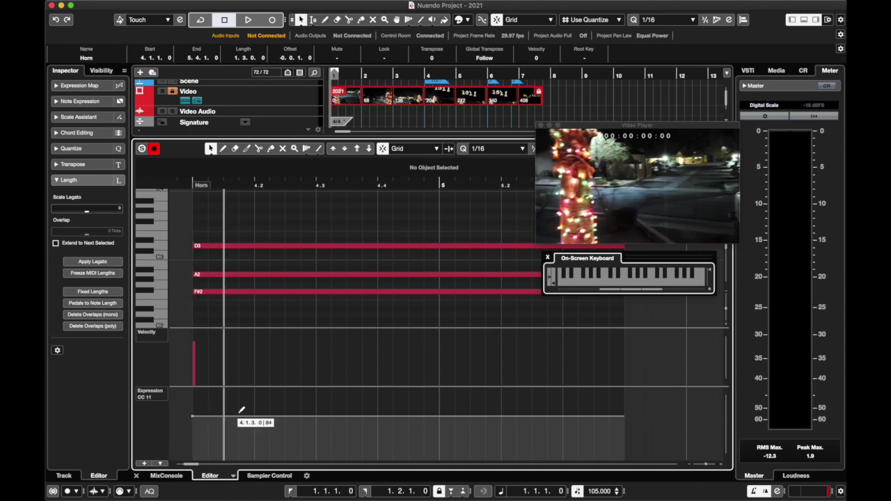
click(194, 418)
Play the arrangement from bar 1 through bar 6 with the note editor closed, and select the Tuba track.
key(space)
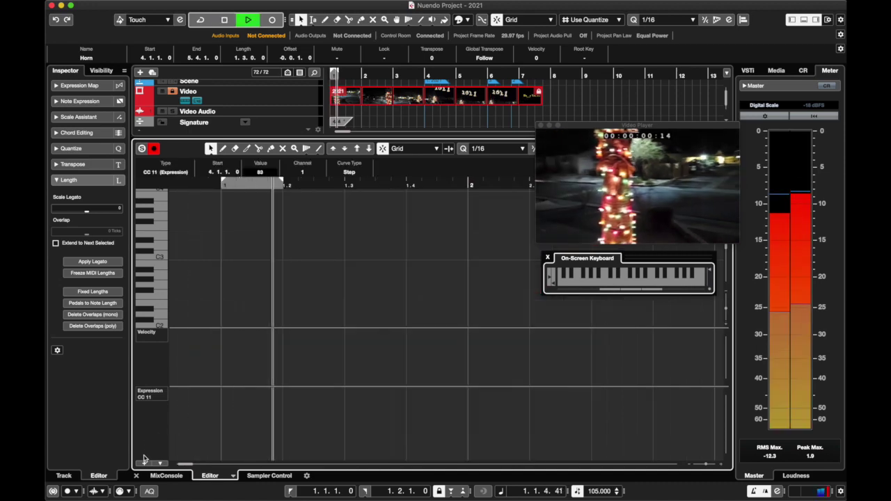
click(137, 476)
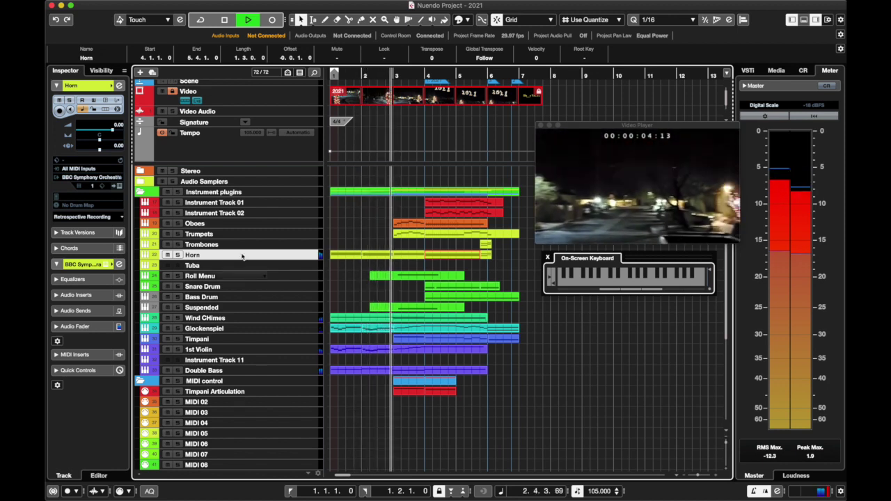
click(291, 267)
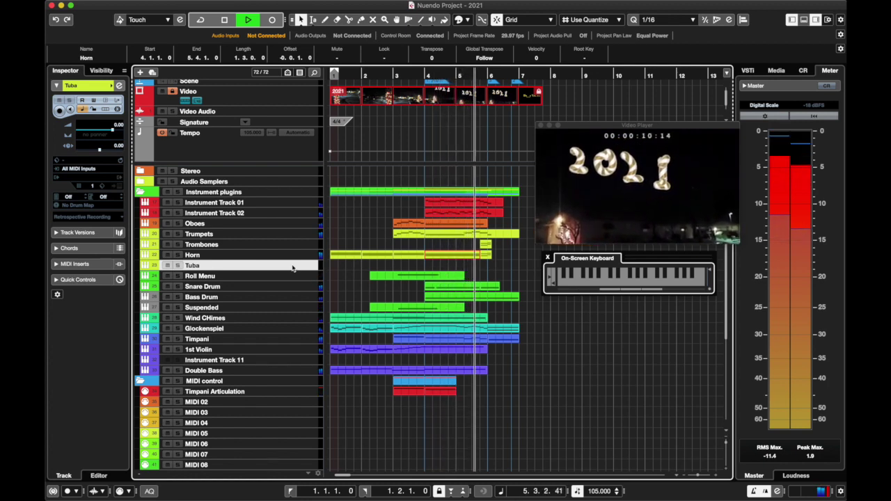
key(space)
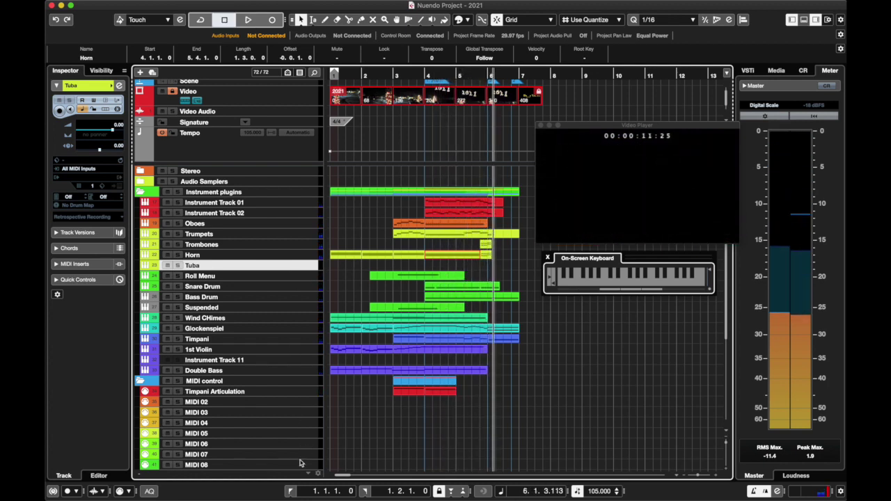
Return the playhead to the project start and set the quantize preset to 1/4.
click(292, 491)
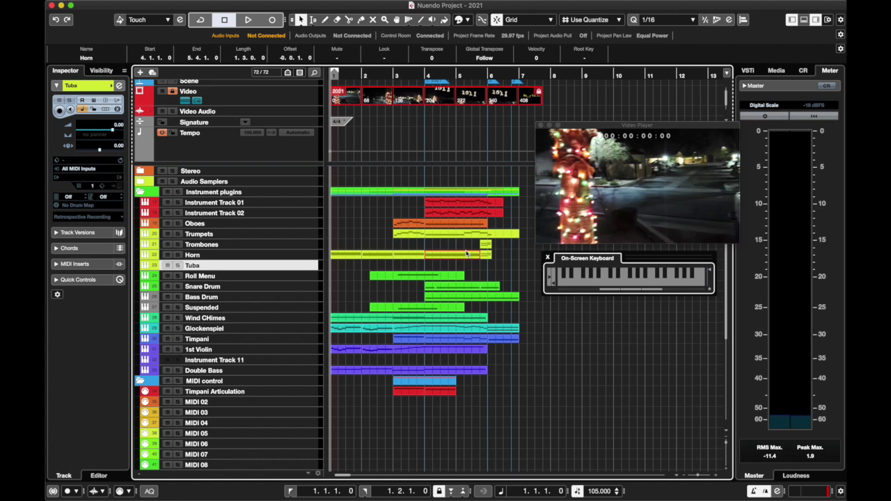
click(658, 19)
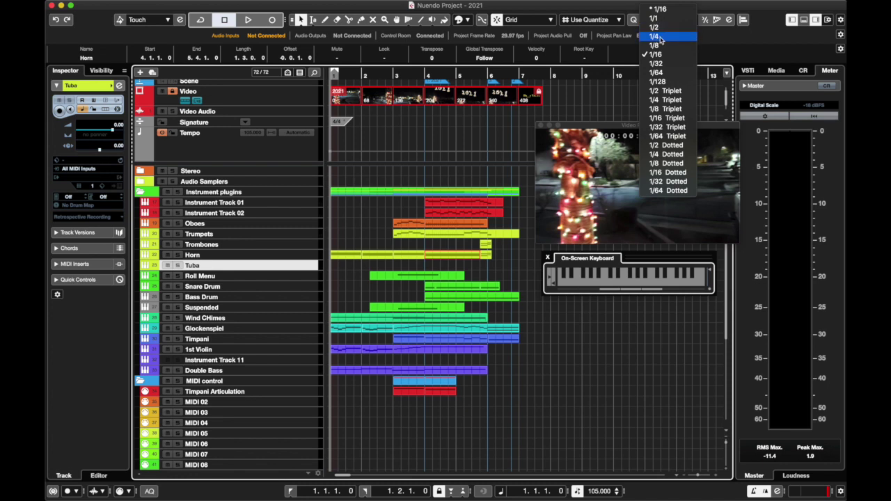
click(657, 36)
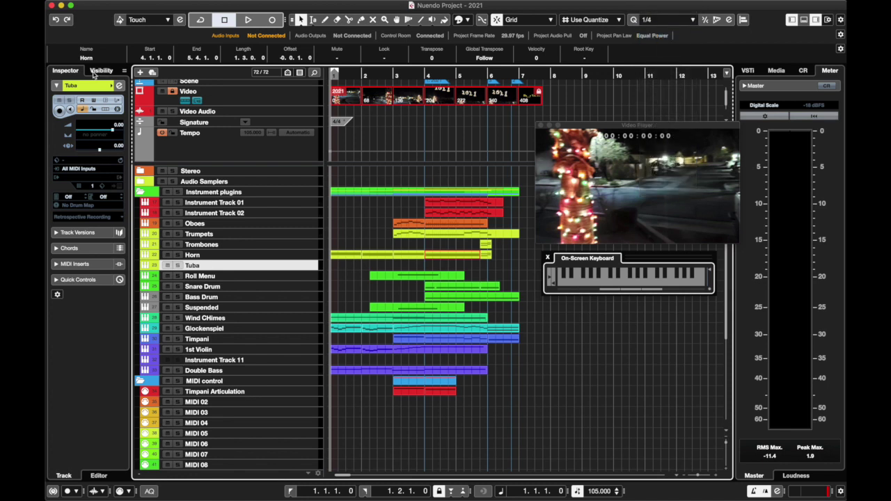
Assign BBC Symphony Orchestra to the Tuba track, load its Brass Tuba sound and audition a note.
click(98, 180)
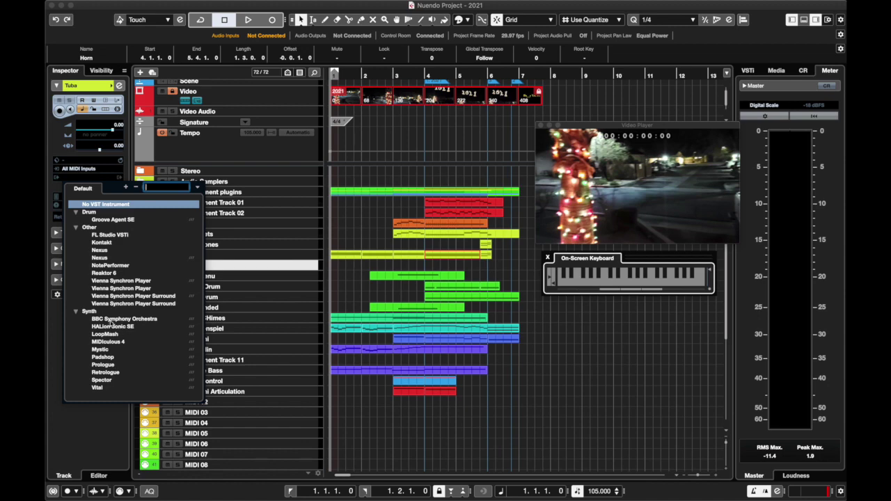
click(111, 319)
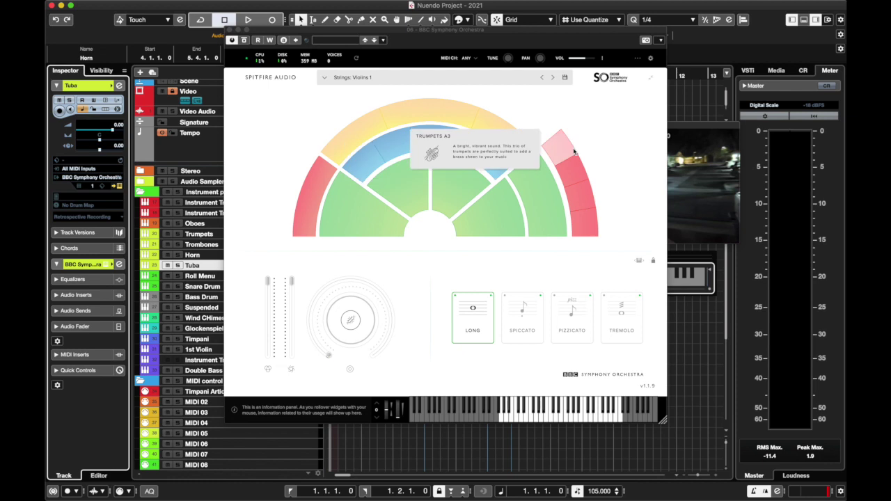
click(591, 223)
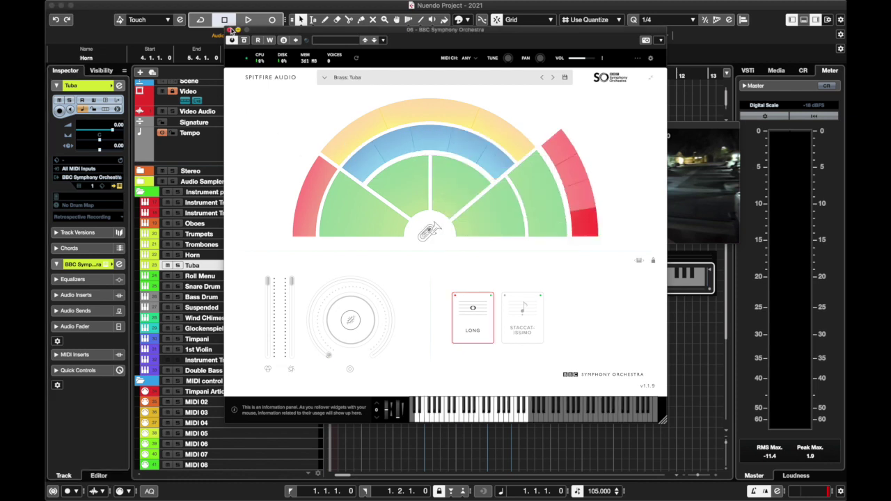
click(457, 416)
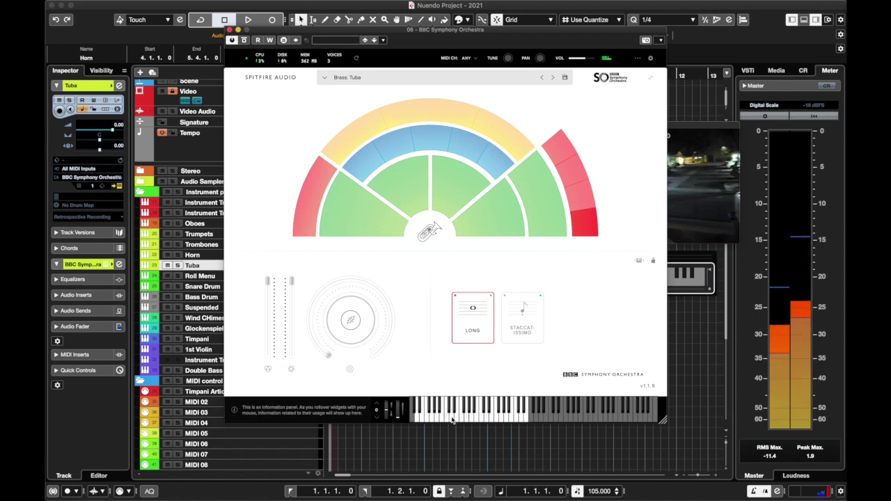
click(229, 30)
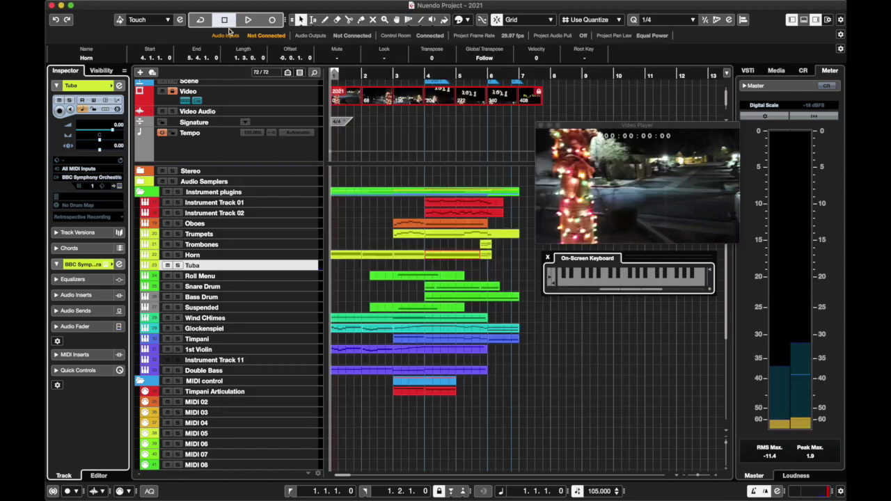
Add a send from the Tuba instrument's first audio send slot to the Concert Hall effect.
click(56, 265)
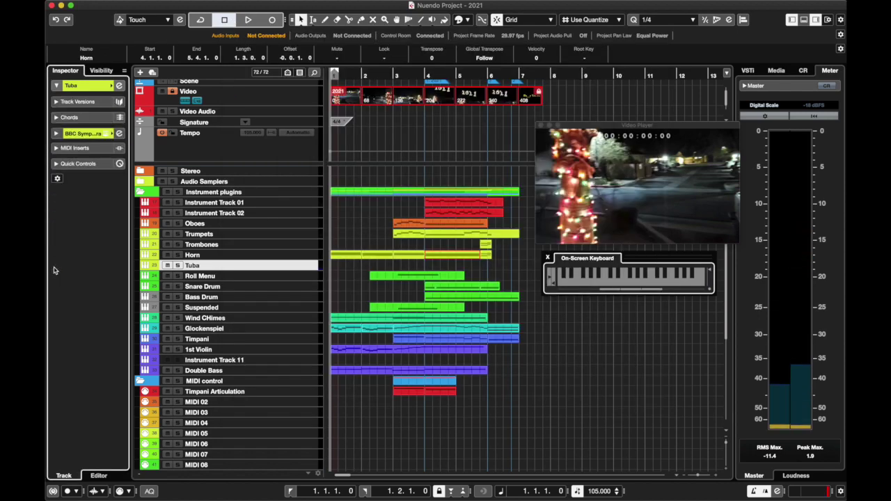
click(57, 86)
click(56, 248)
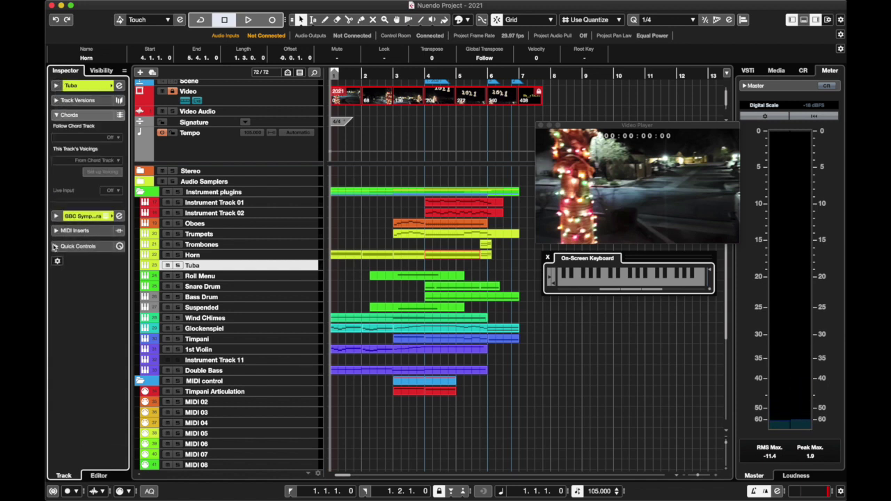
click(56, 215)
click(58, 179)
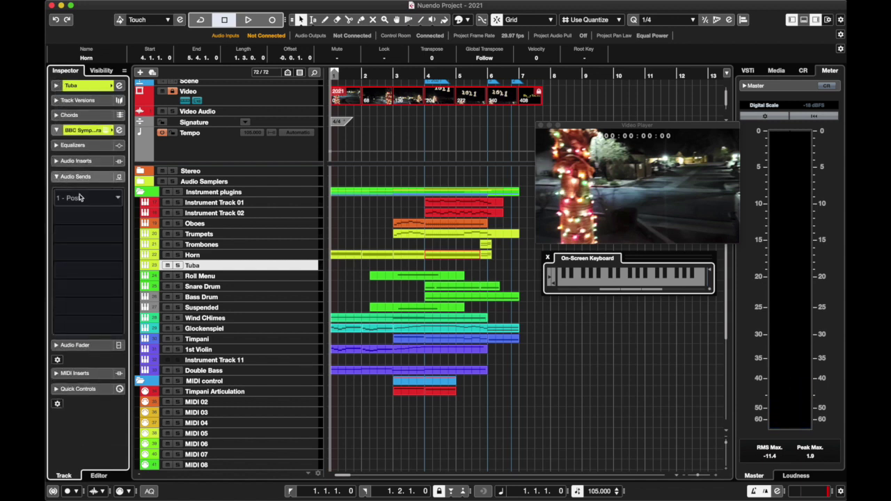
click(63, 193)
click(87, 234)
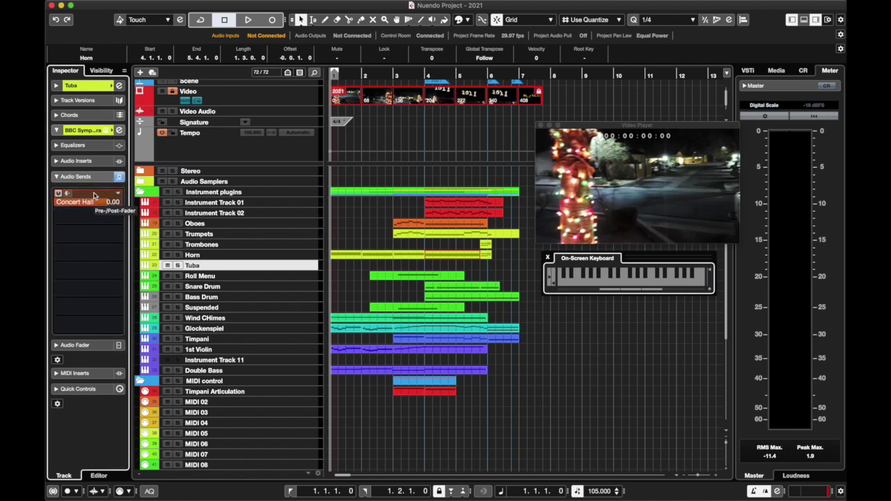
Record a Tuba part from bar 1 into bar 6 with the track record-enabled and the on-screen keyboard in a lower octave.
key(m)
click(277, 310)
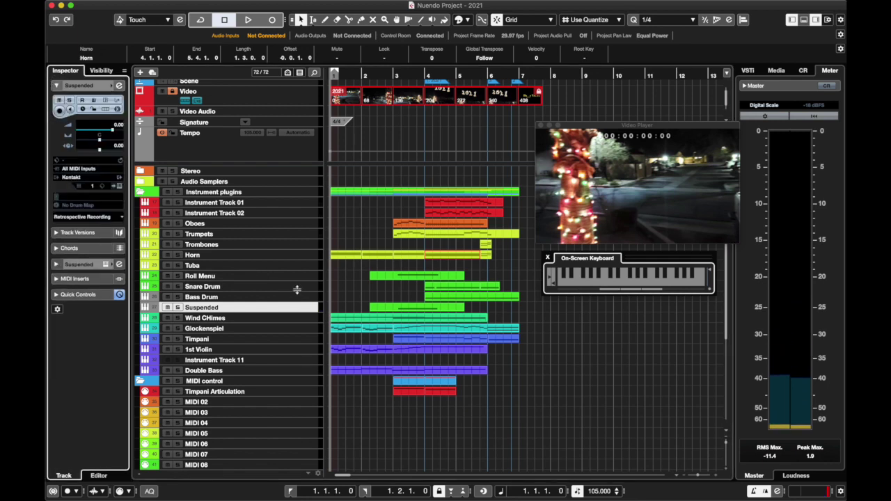
click(293, 267)
click(59, 111)
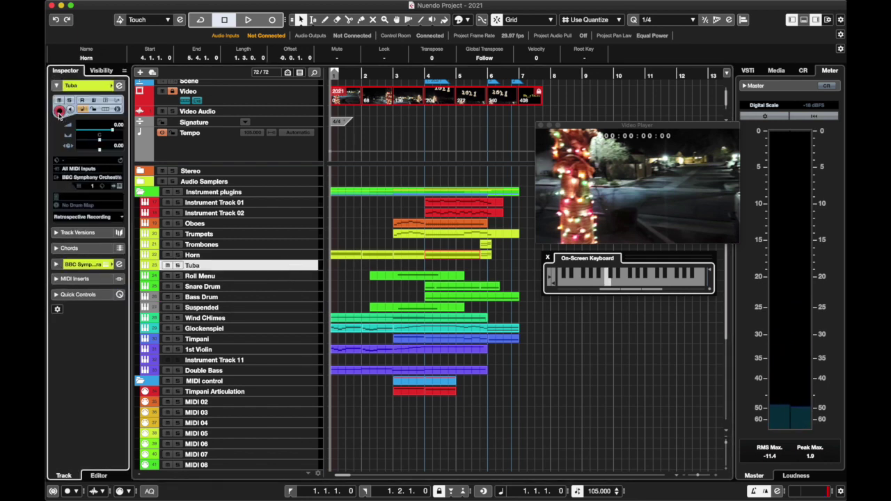
key(z)
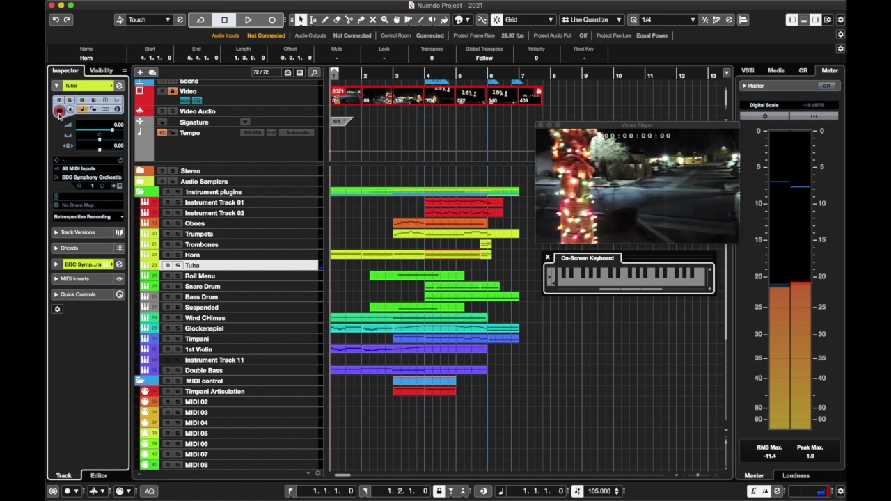
key(z)
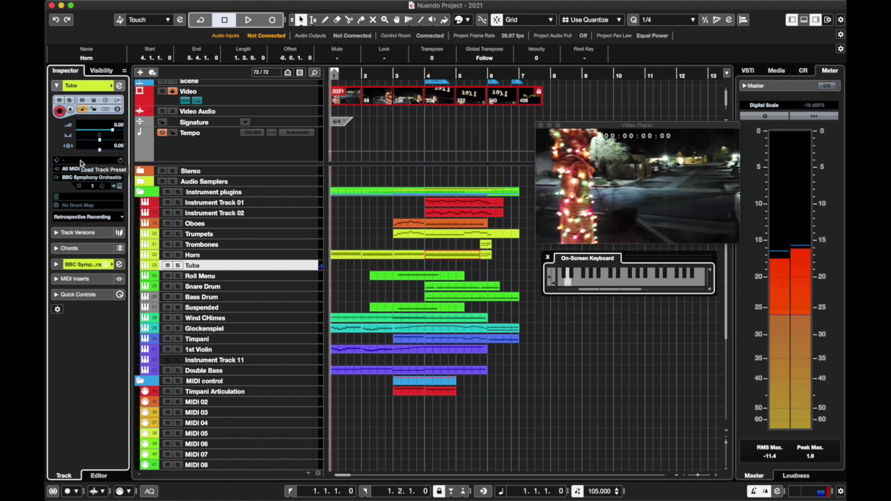
key(Left)
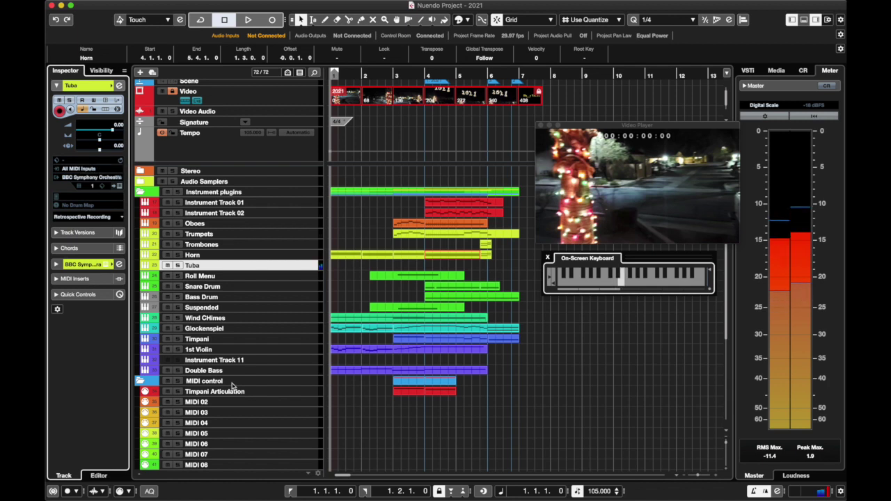
click(273, 20)
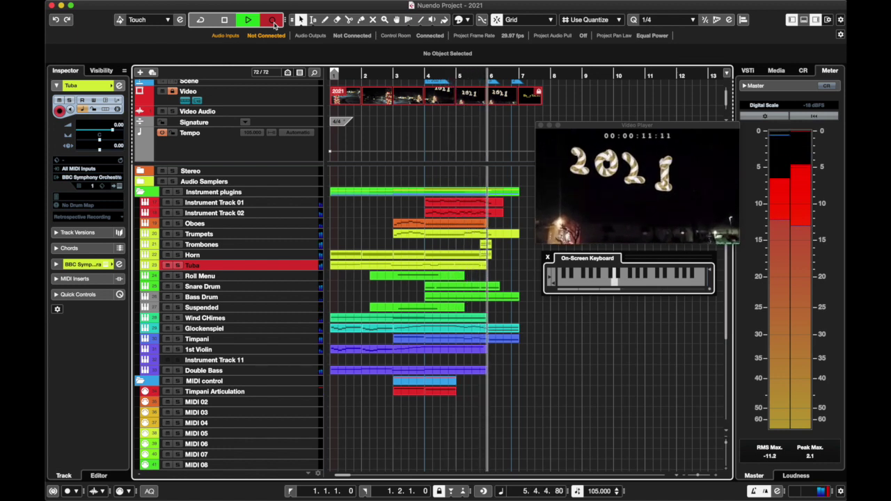
key(space)
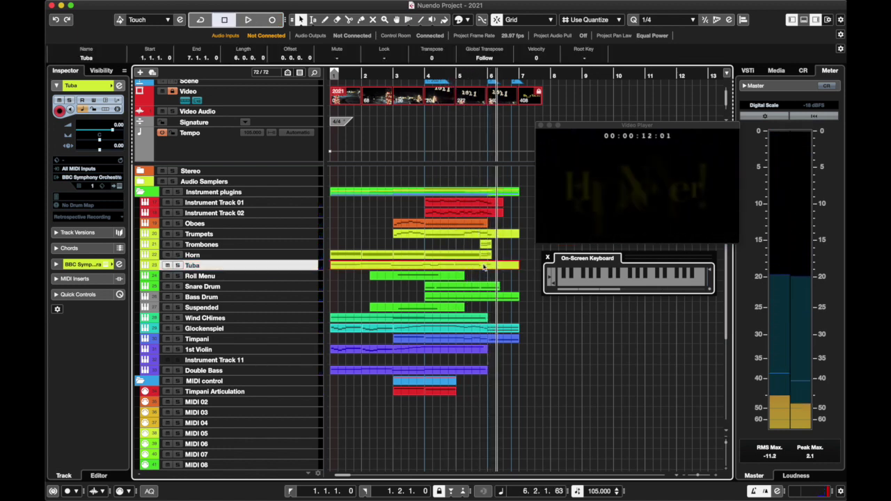
Open the recorded Tuba part and shift the three short A0 notes near the end of bar 5 onto the 1/16 grid.
double_click(485, 269)
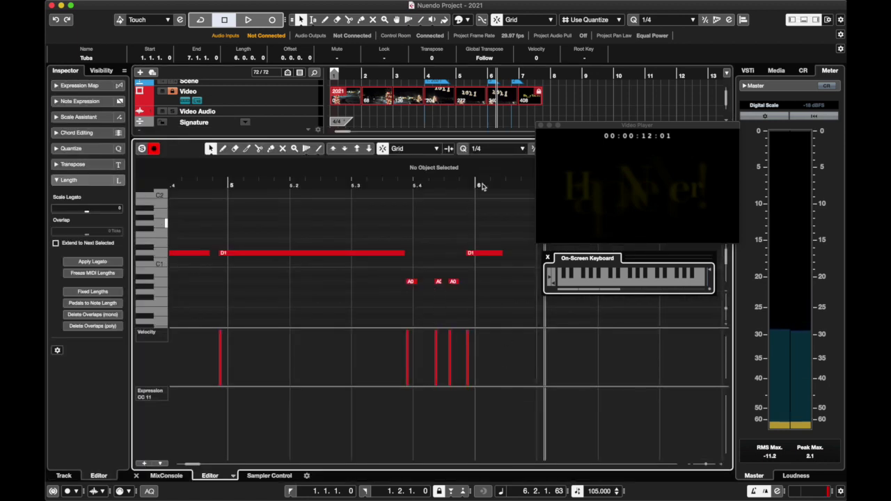
click(494, 149)
click(485, 179)
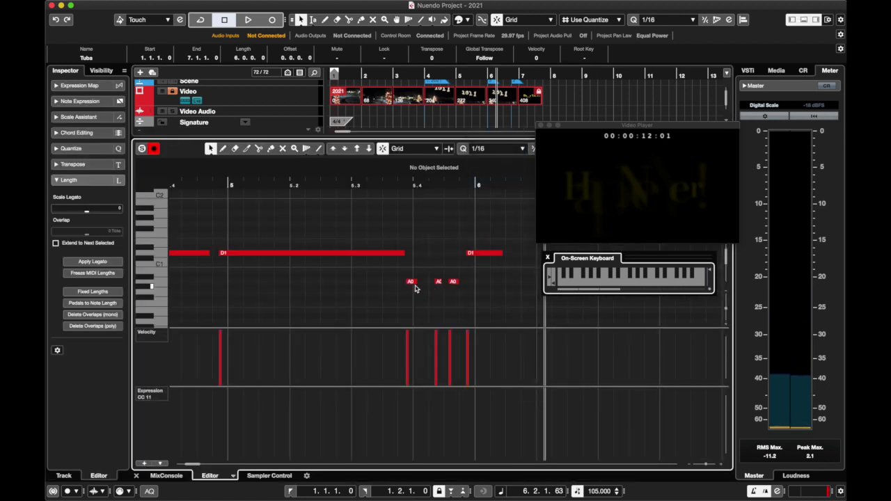
drag(412, 281, 464, 282)
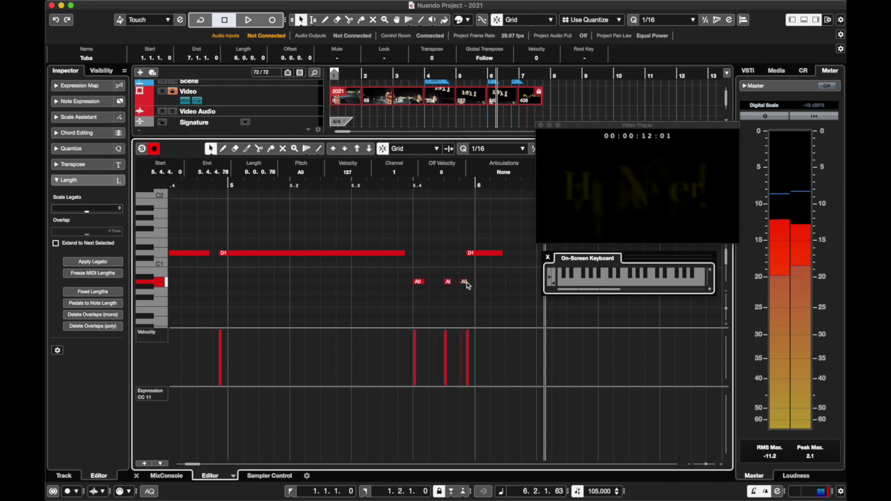
Lower the velocities of the Tuba's D1, E1 and A0 notes in bars 1 to 3, ending at 70 on A0.
scroll(346, 374, left, 8)
scroll(361, 384, left, 5)
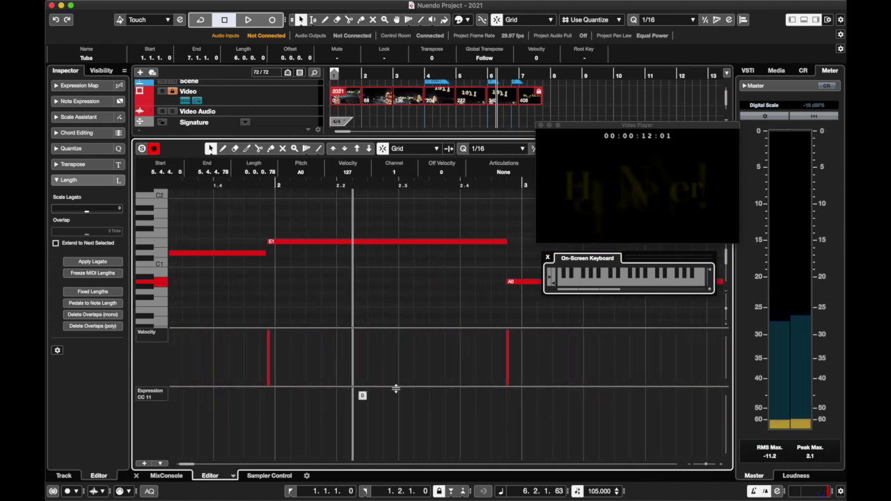
drag(704, 472, 701, 465)
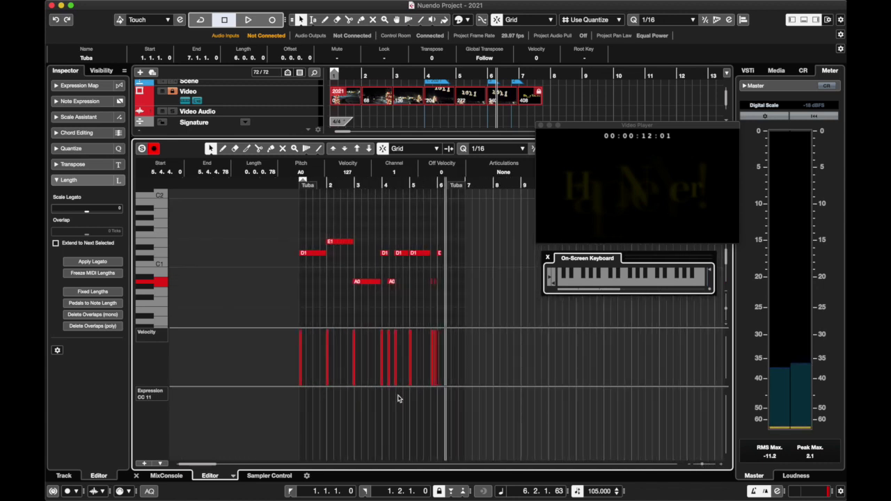
mouse_move(302, 342)
mouse_down()
mouse_move(358, 355)
mouse_move(383, 348)
mouse_move(384, 334)
mouse_up()
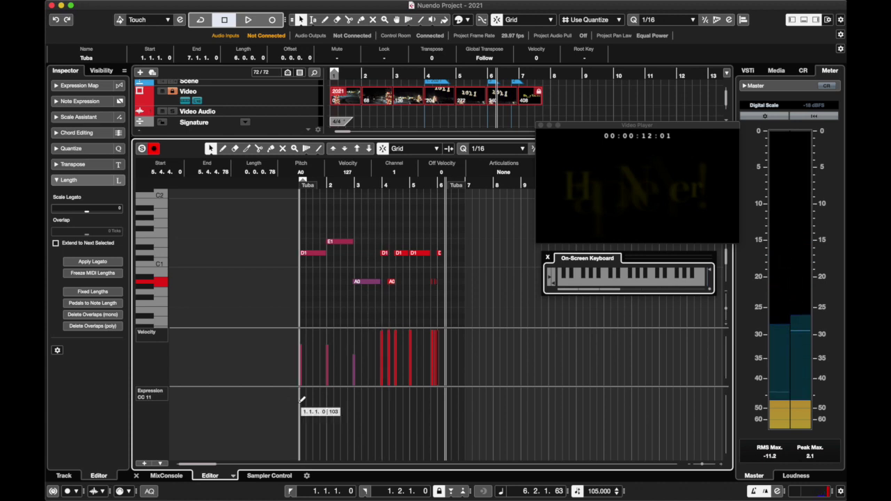
Shape the Tuba's Expression CC 11 as a curved rise from 51 at 1.1.1.0 to 109 at 4.1.1.0.
click(299, 427)
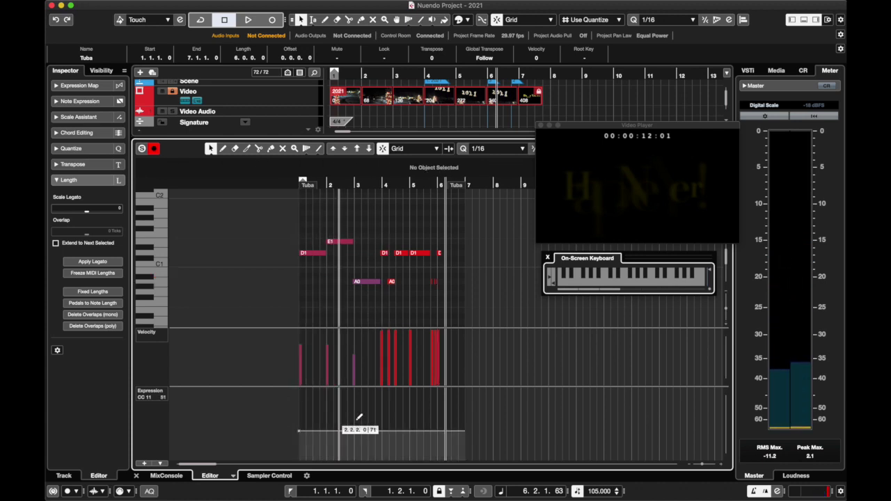
click(387, 397)
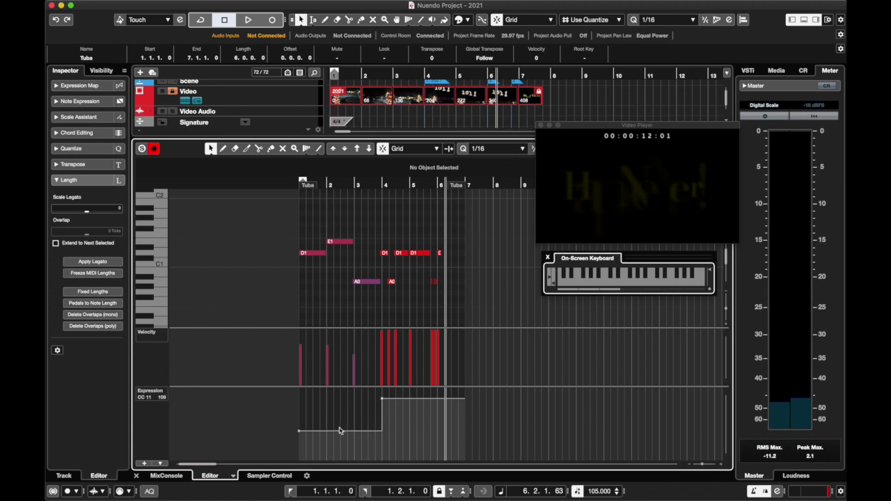
drag(340, 434, 341, 420)
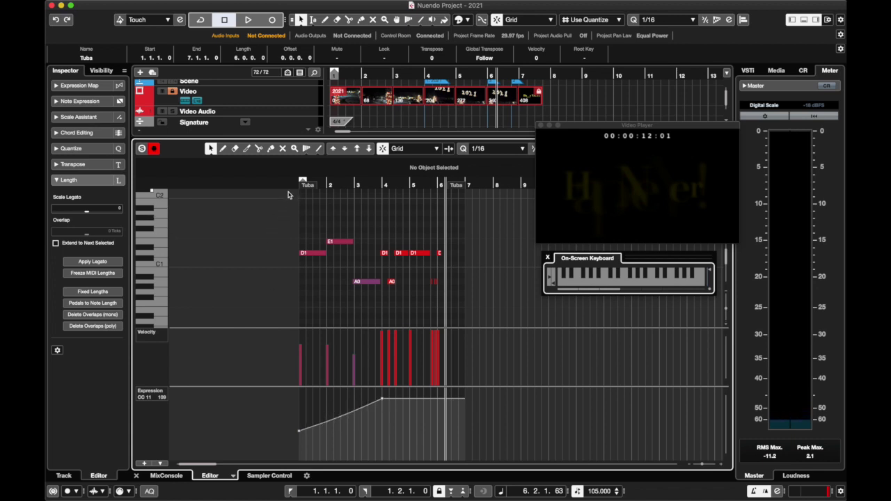
Play the arrangement from bar 1 with the note editor closed, and reopen the Tuba part for editing.
key(space)
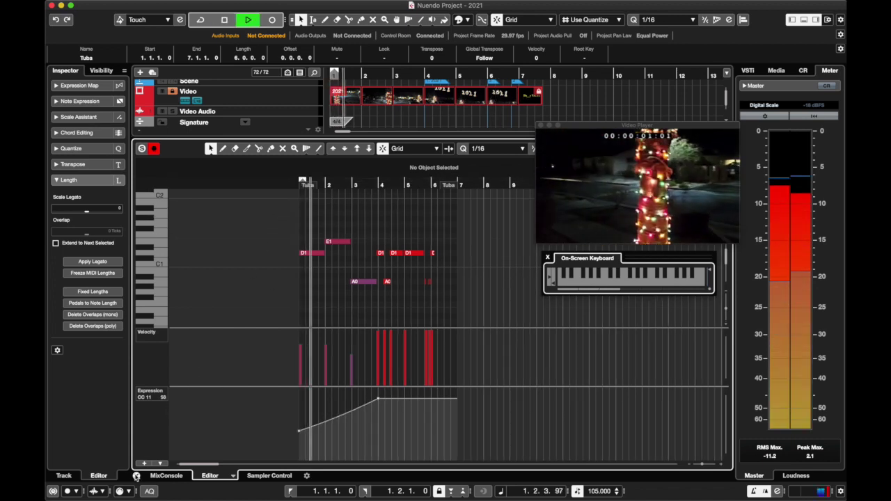
click(137, 476)
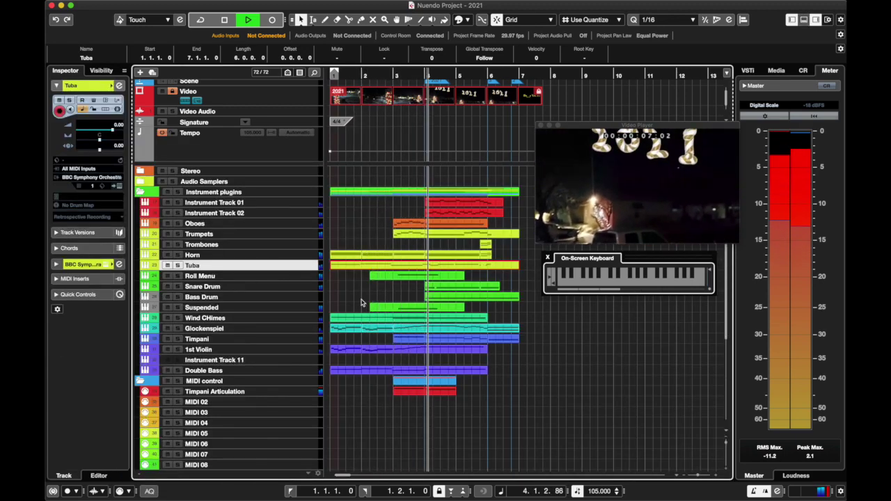
key(Return)
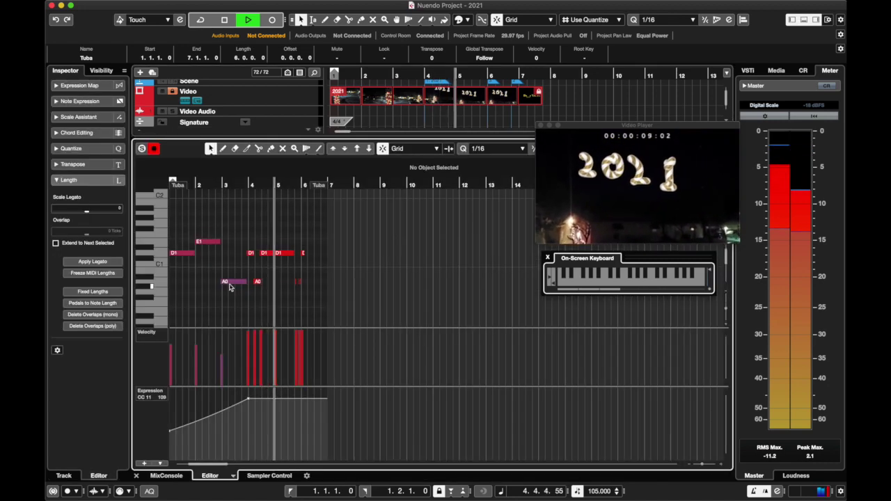
Delete the Tuba's A0 note in bar 4 and quantize its notes from bar 3 onward to 1/8.
click(256, 281)
key(BackSpace)
drag(253, 253, 319, 300)
key(space)
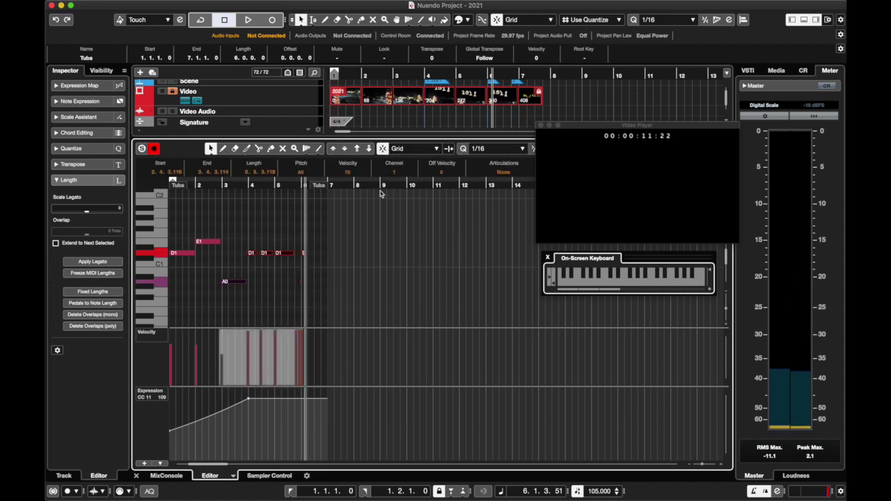
click(487, 148)
click(484, 149)
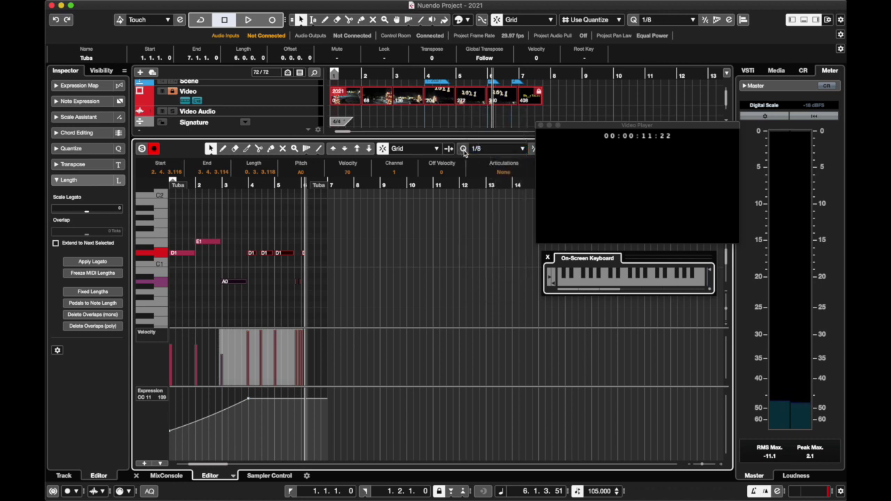
click(244, 274)
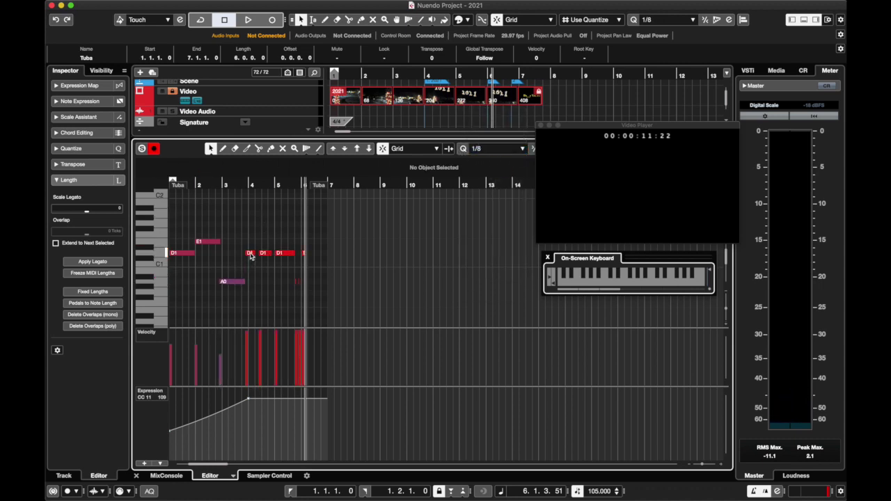
Replace the Tuba's two short D1 notes in bar 4 with a single D1 from 4.1.1.0 to 4.4.3.0.
drag(251, 256, 254, 256)
click(265, 256)
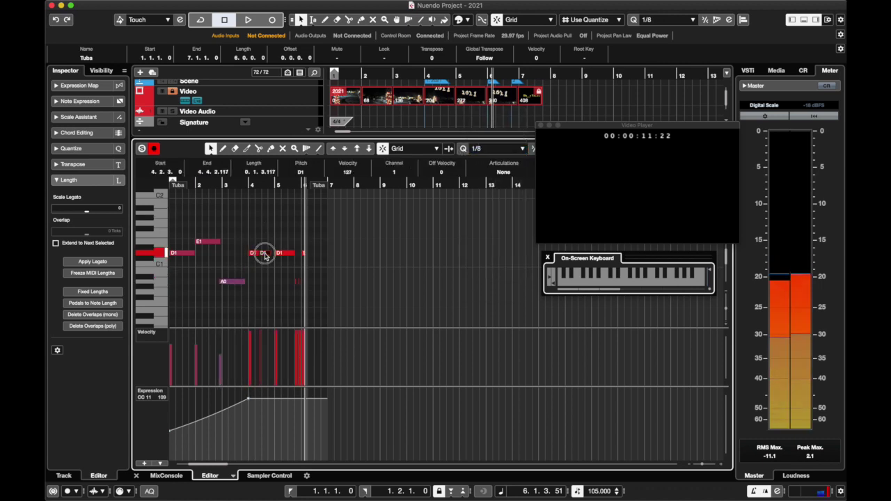
key(Delete)
drag(257, 254, 273, 254)
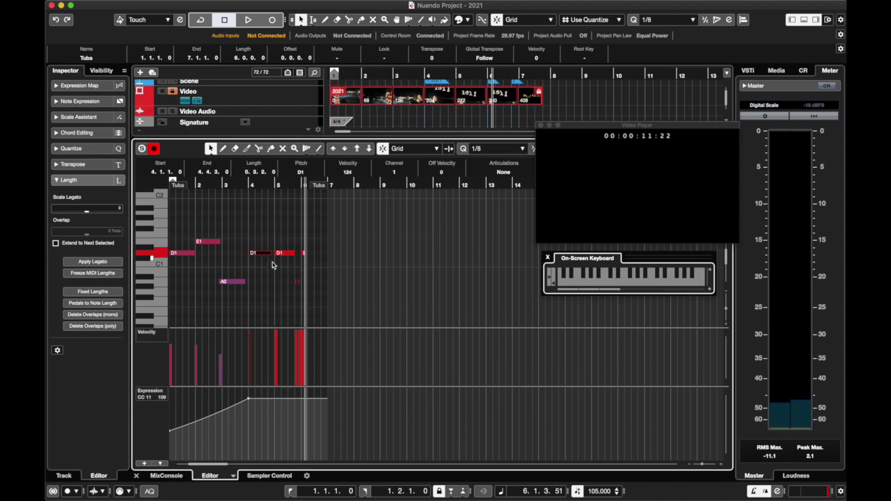
Close the note editor and play the whole arrangement with the video from bar 1.
click(137, 476)
scroll(409, 197, down, 4)
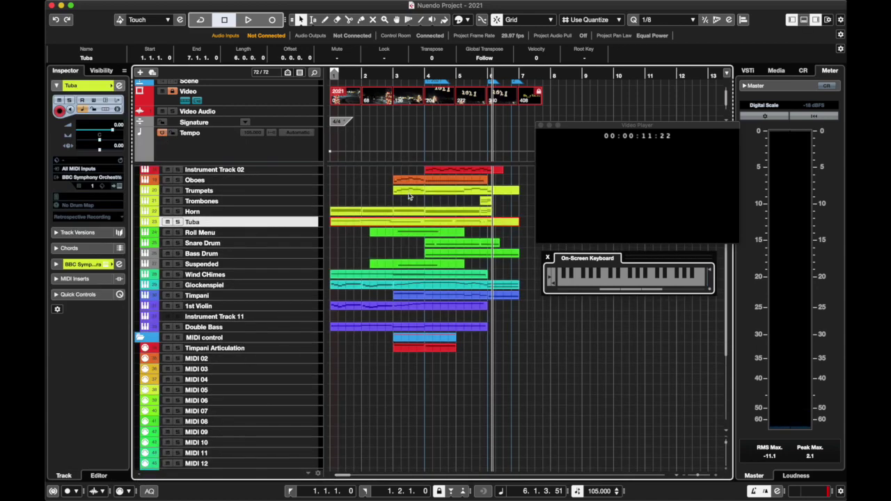
click(348, 74)
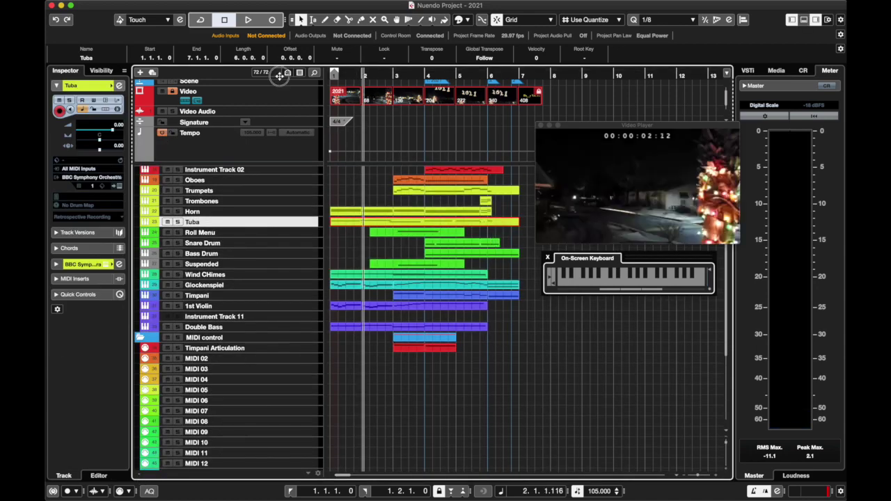
click(332, 74)
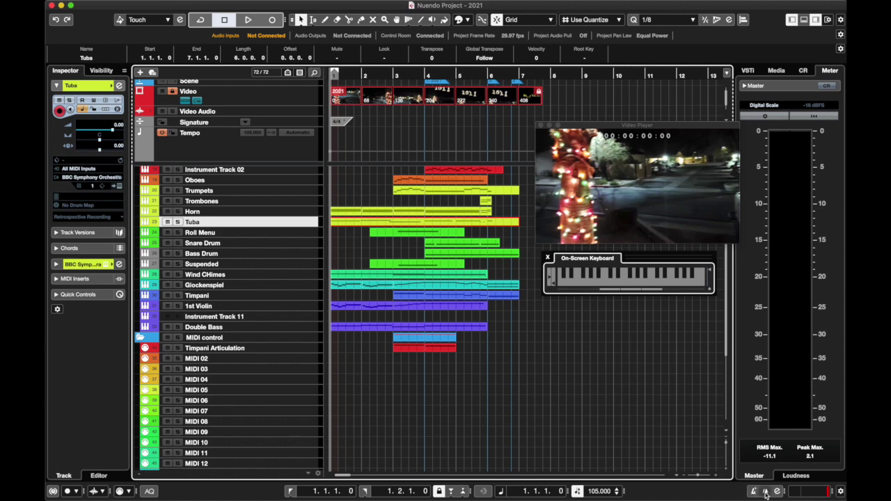
scroll(364, 341, up, 5)
scroll(363, 342, down, 2)
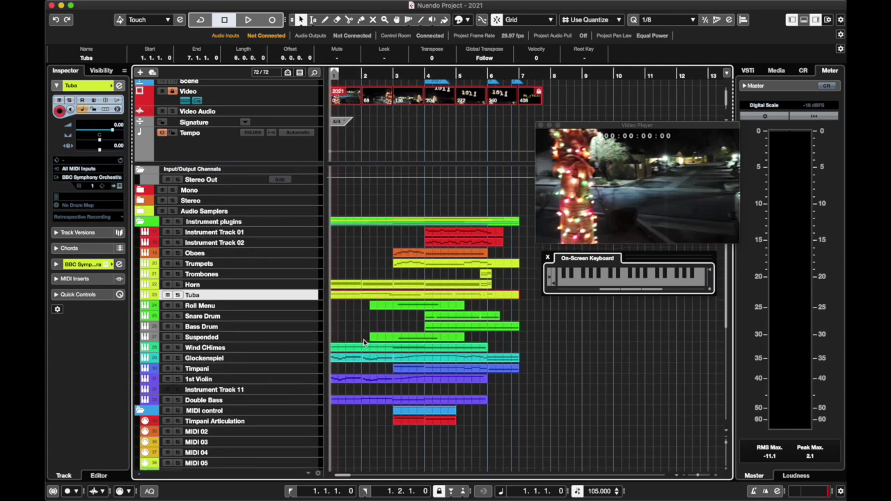
key(space)
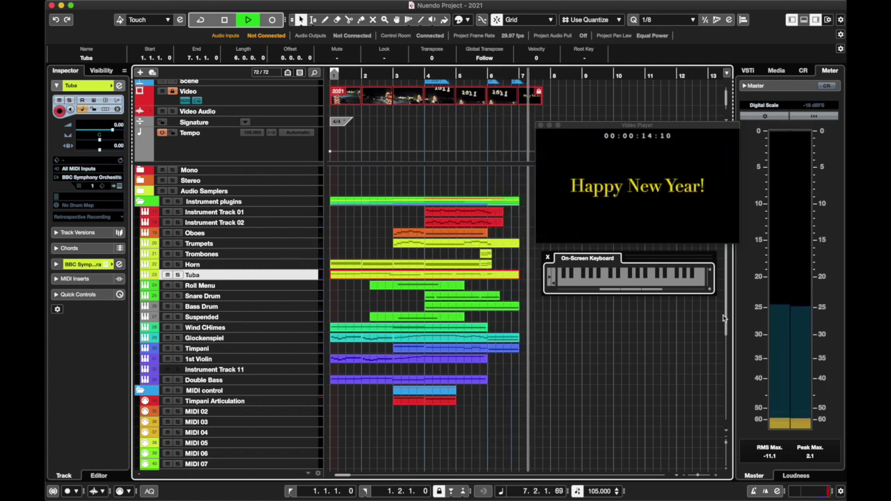
key(space)
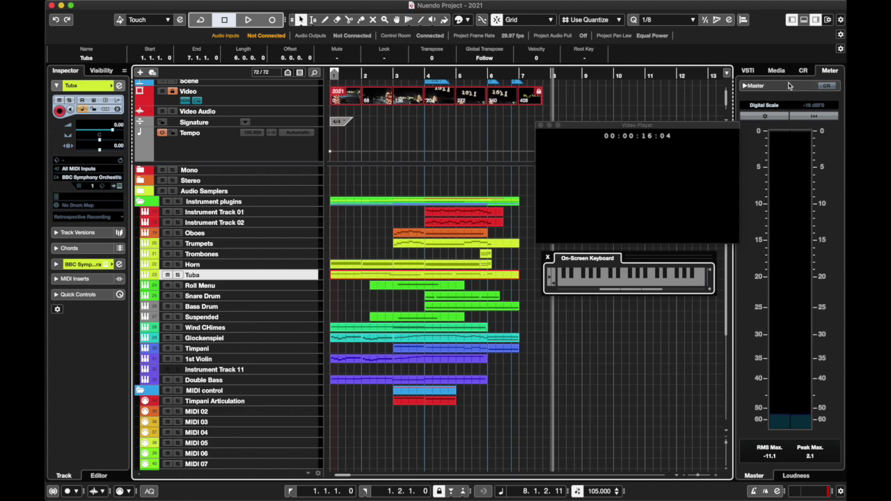
Show the mixer's Stereo Out channel clear of the floating windows and lower its fader to -2.98.
click(803, 19)
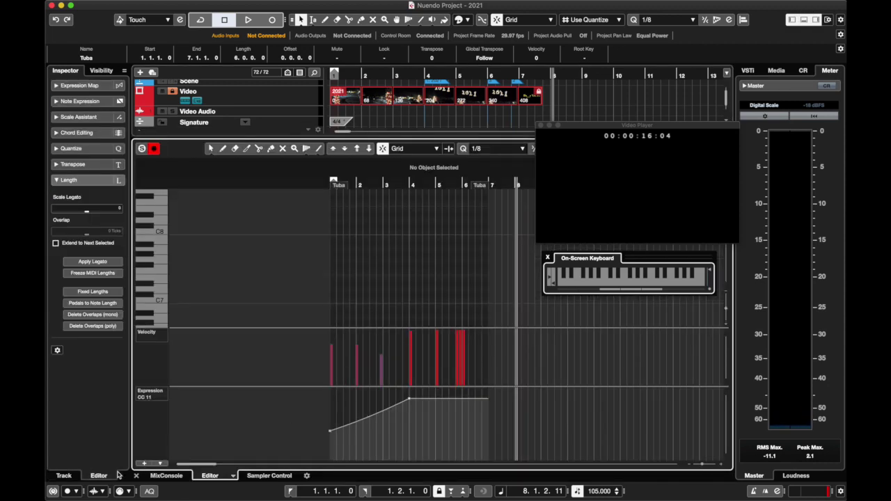
click(165, 476)
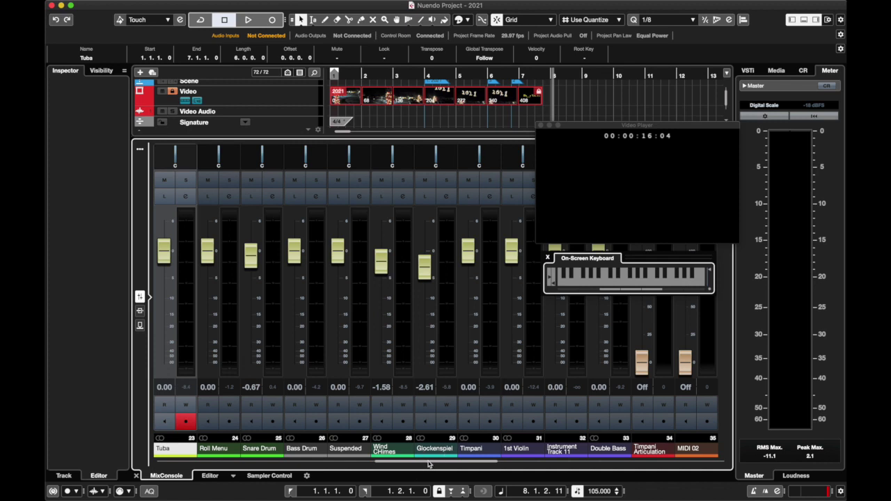
drag(428, 461, 682, 469)
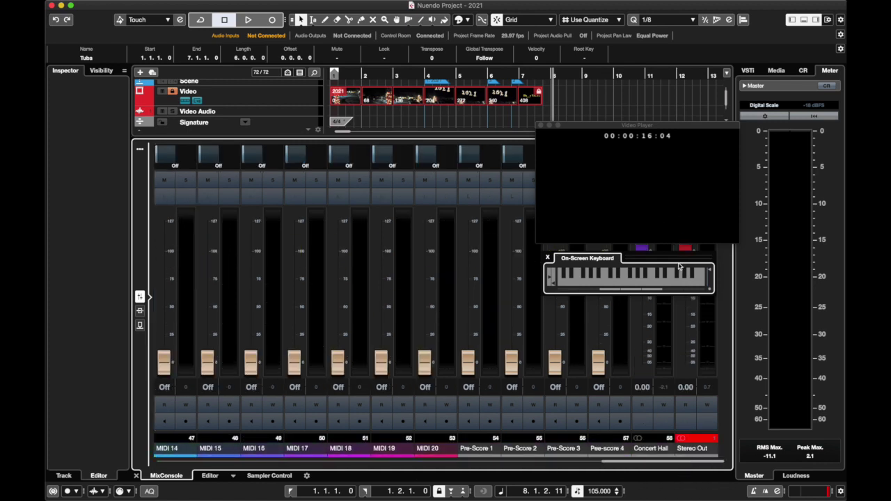
drag(679, 266, 547, 334)
drag(654, 129, 621, 28)
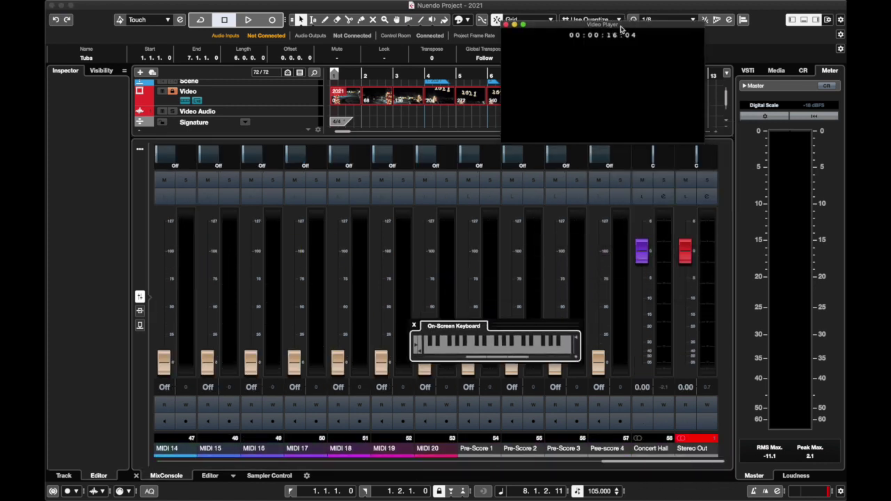
drag(685, 252, 685, 278)
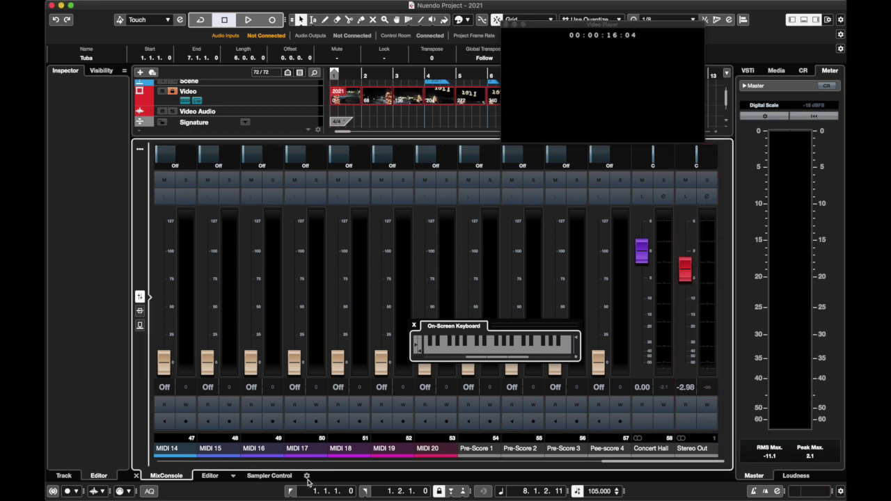
Close the mixer, move the On-Screen Keyboard off the parts, and play the arrangement from the start through the end of the video.
click(289, 491)
click(134, 476)
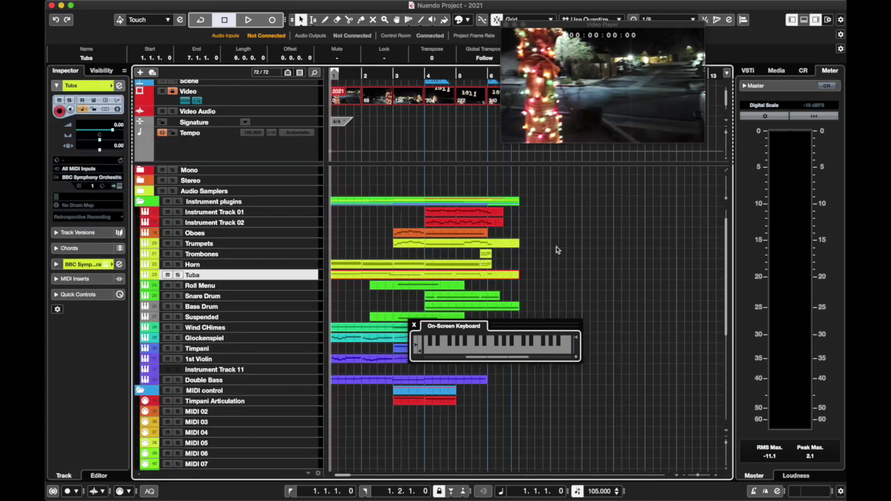
drag(531, 332, 681, 332)
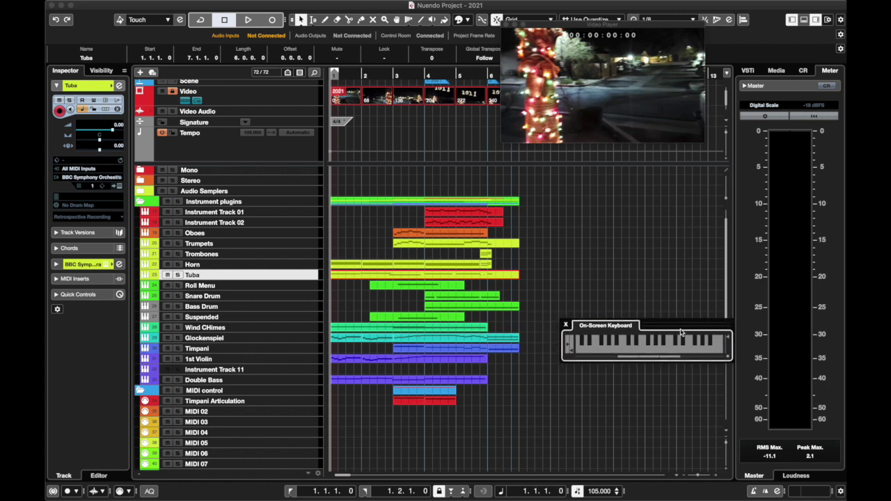
key(space)
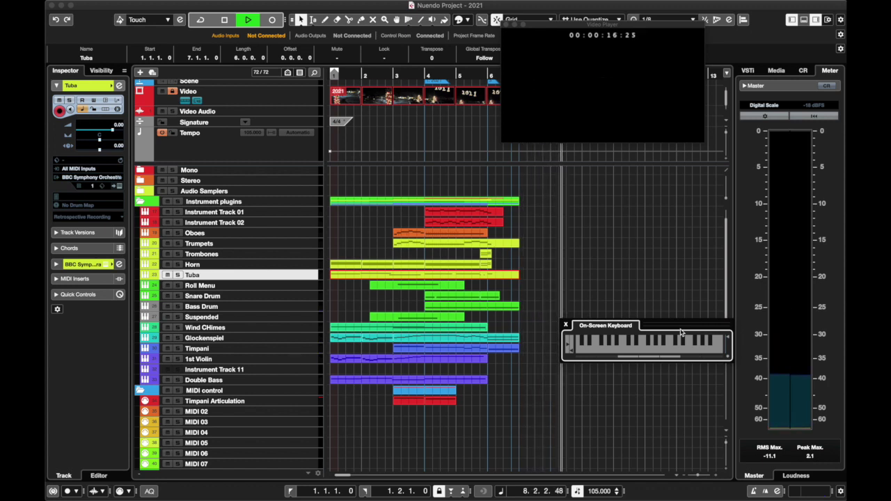
key(space)
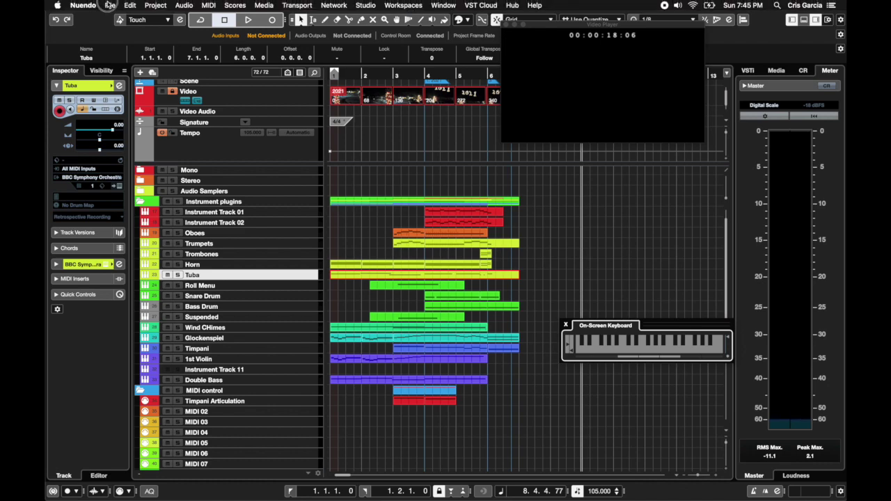
Export the video as 2021 to the Desktop in mp4 / H.264 format with Stereo Out audio, and close the export dialog.
click(110, 5)
mouse_move(139, 152)
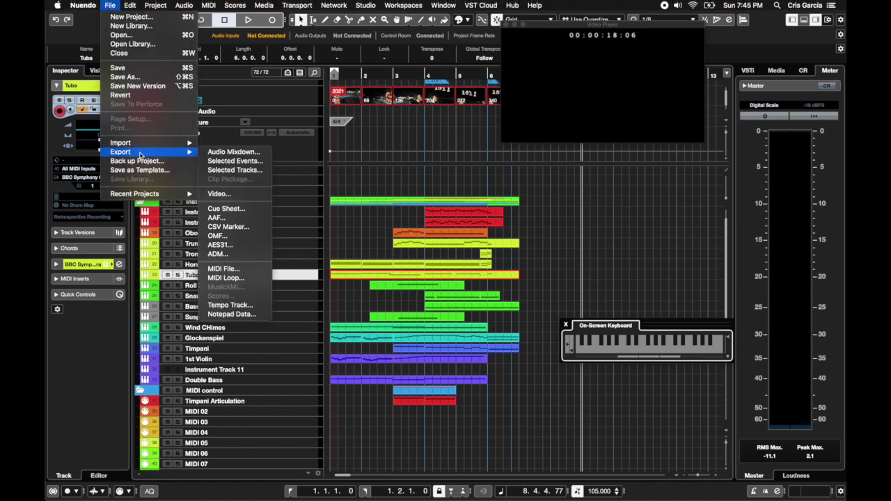
click(219, 194)
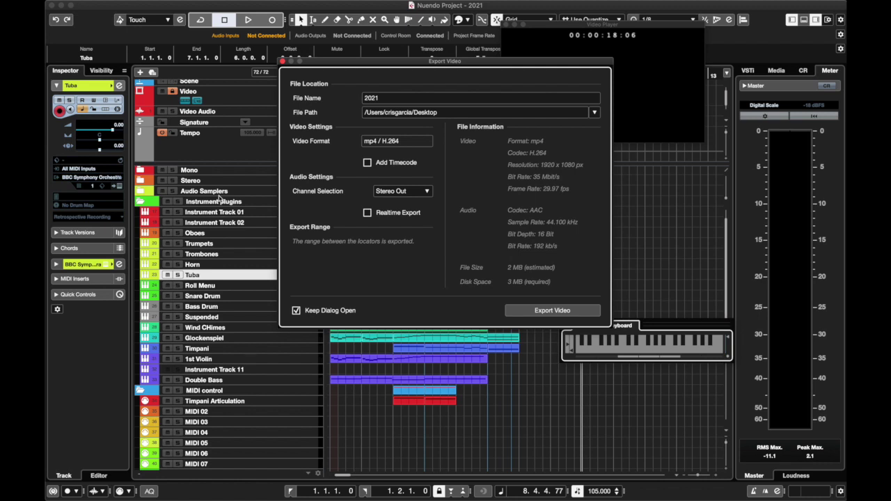
click(532, 311)
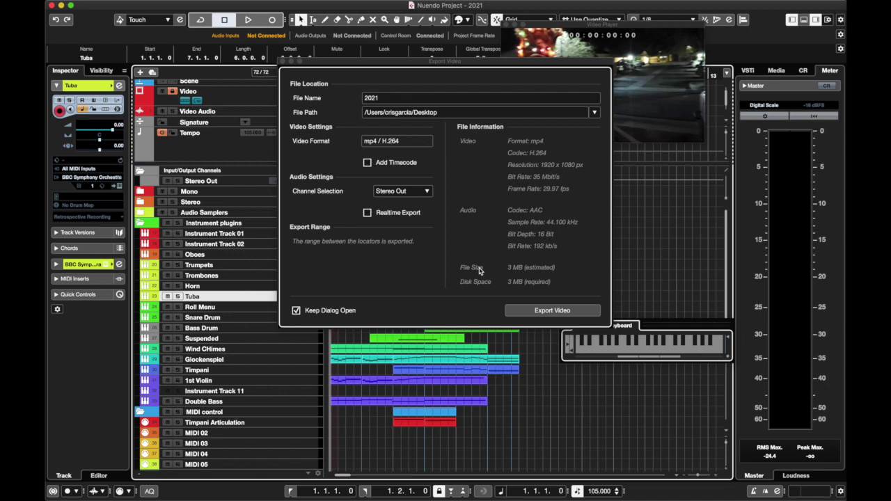
click(281, 62)
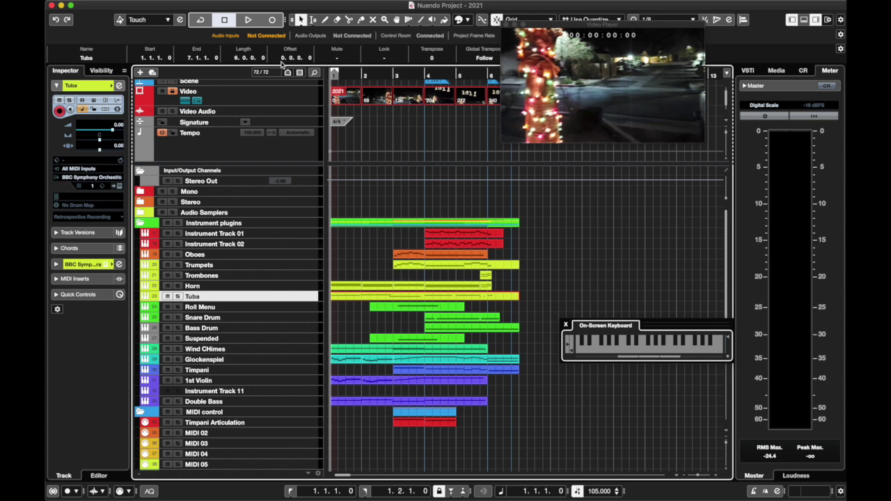
Move the Video Player window off the timeline rulers and video track to just above the On-Screen Keyboard.
scroll(282, 62, down, 19)
scroll(399, 120, up, 3)
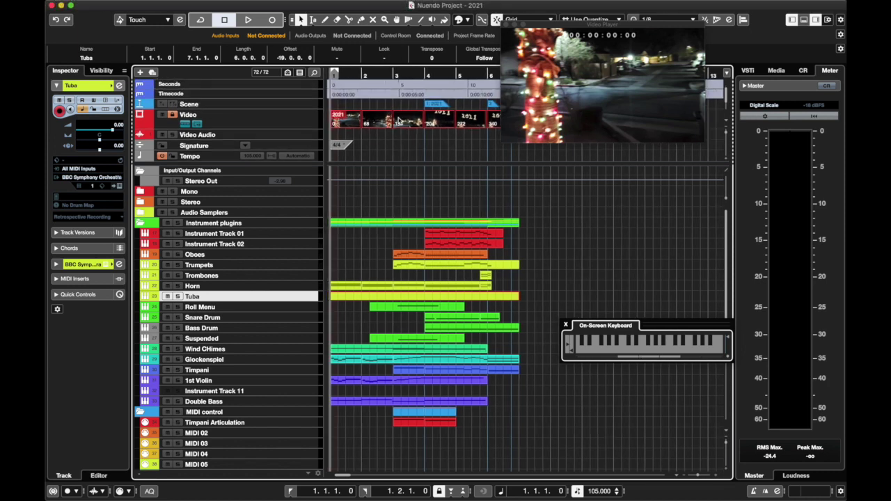
drag(560, 26, 623, 189)
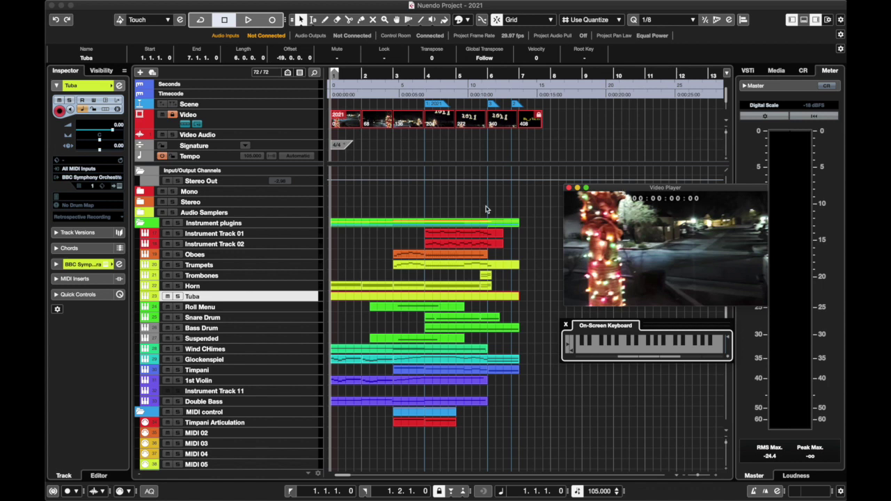
Rename Instrument Track 01 as "Picolo flute".
double_click(245, 239)
text(Flu)
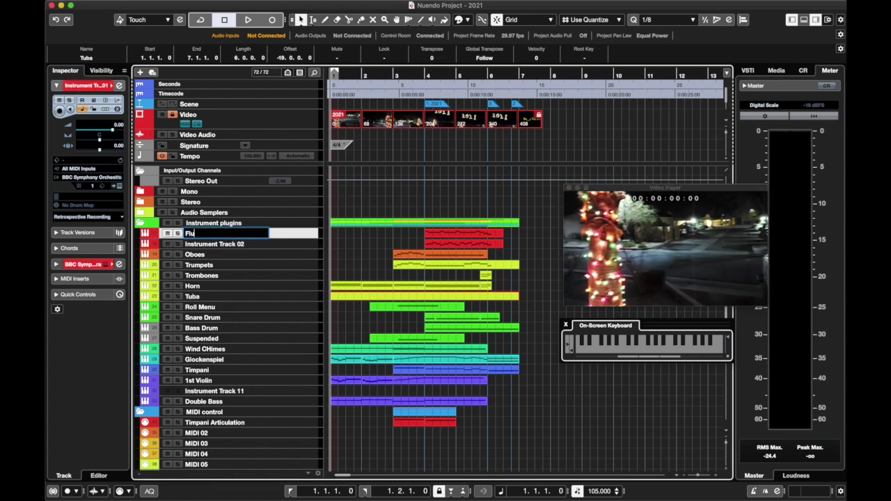
text(eute)
key(BackSpace)
key(BackSpace)
key(BackSpace)
key(BackSpace)
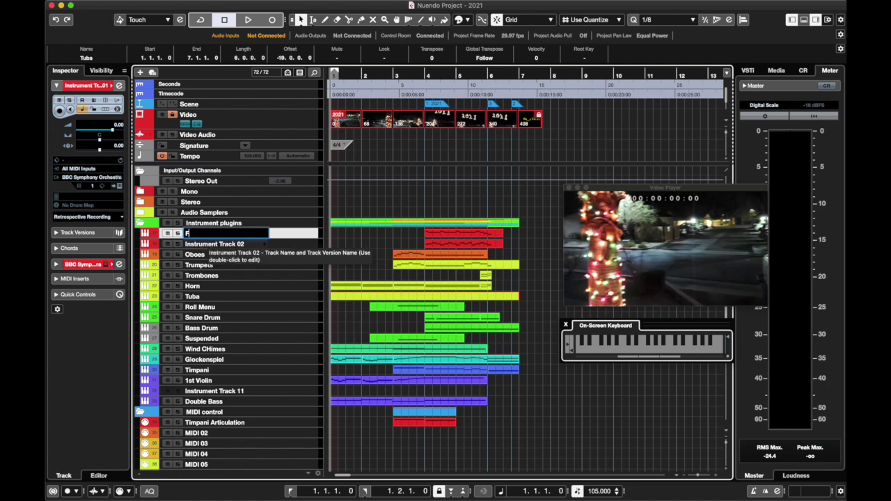
key(BackSpace)
text(Picollo)
key(BackSpace)
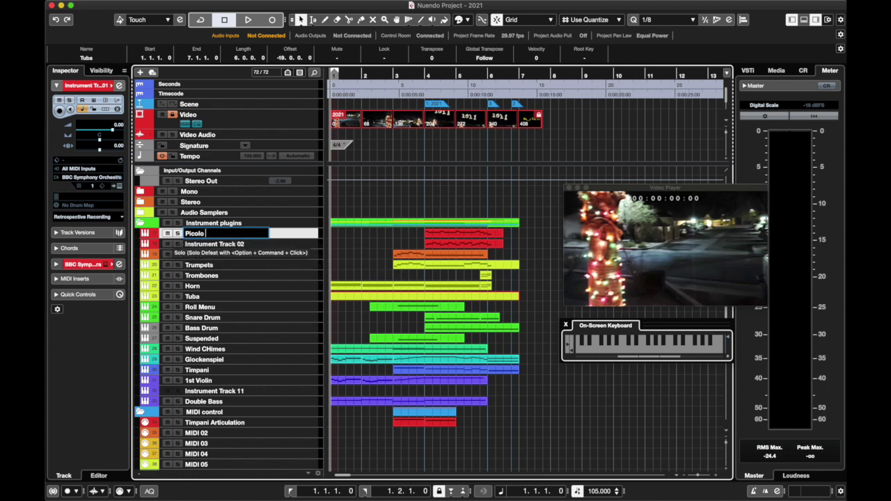
text(flute)
Rename Instrument Track 02 as "Flute".
double_click(195, 245)
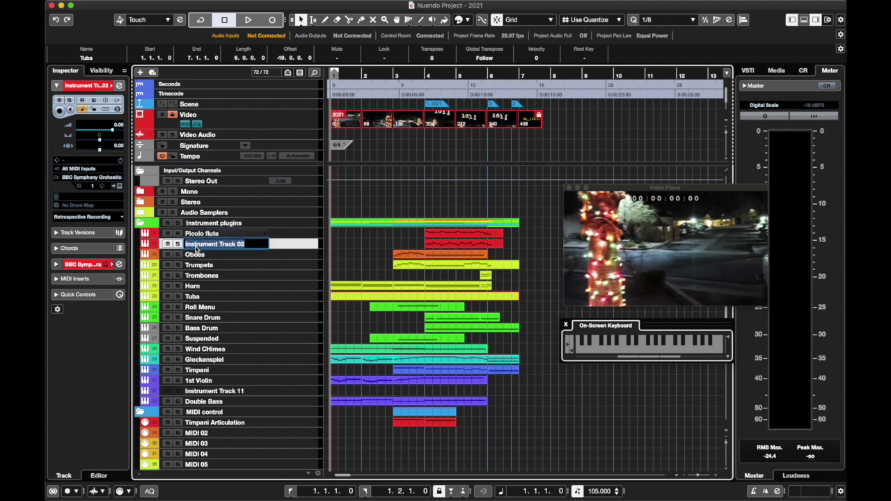
text(Flute)
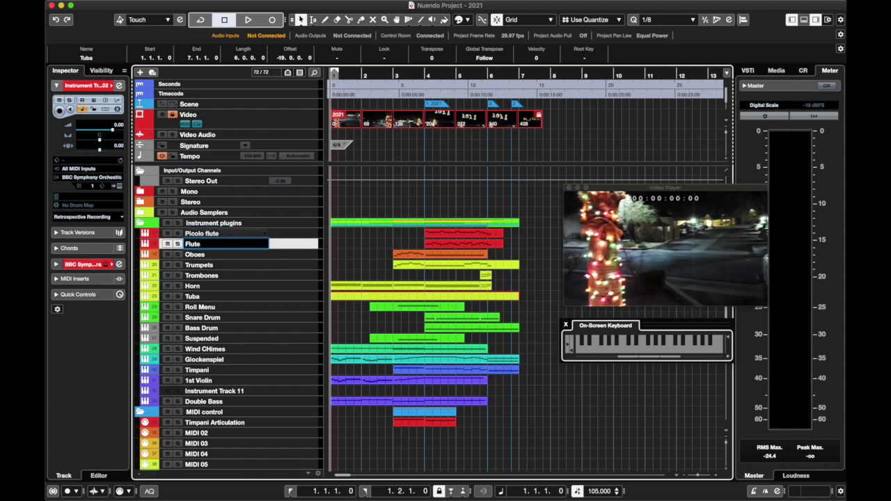
key(Return)
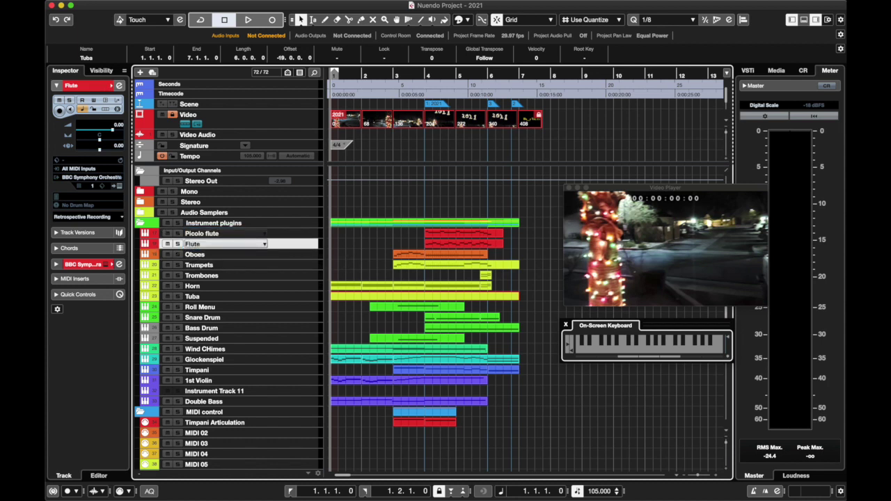